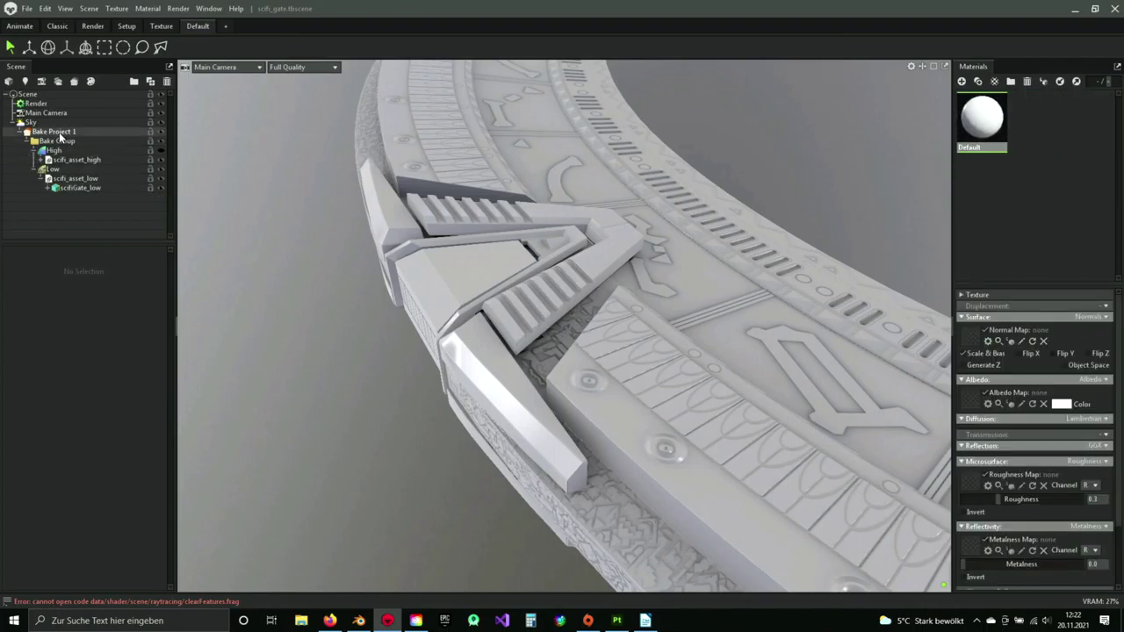
- Bake the maps of Bake Project 1 and preview the baked result on the low-poly gate
left_click(62, 134)
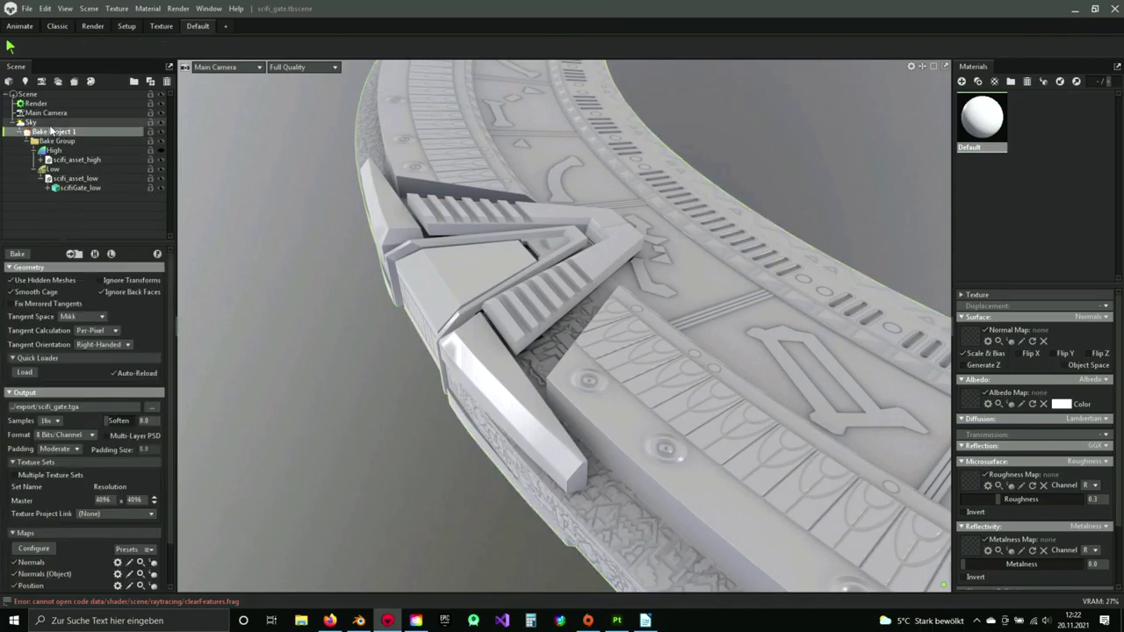
left_click_drag(583, 295, 505, 303)
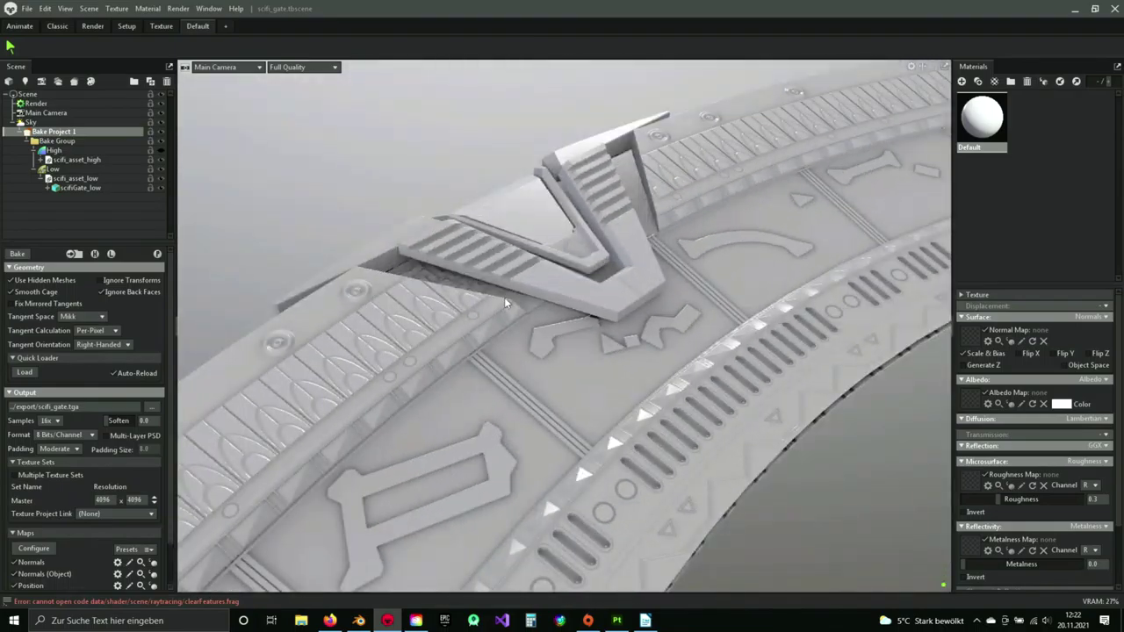
scroll(37, 373, "down", 1)
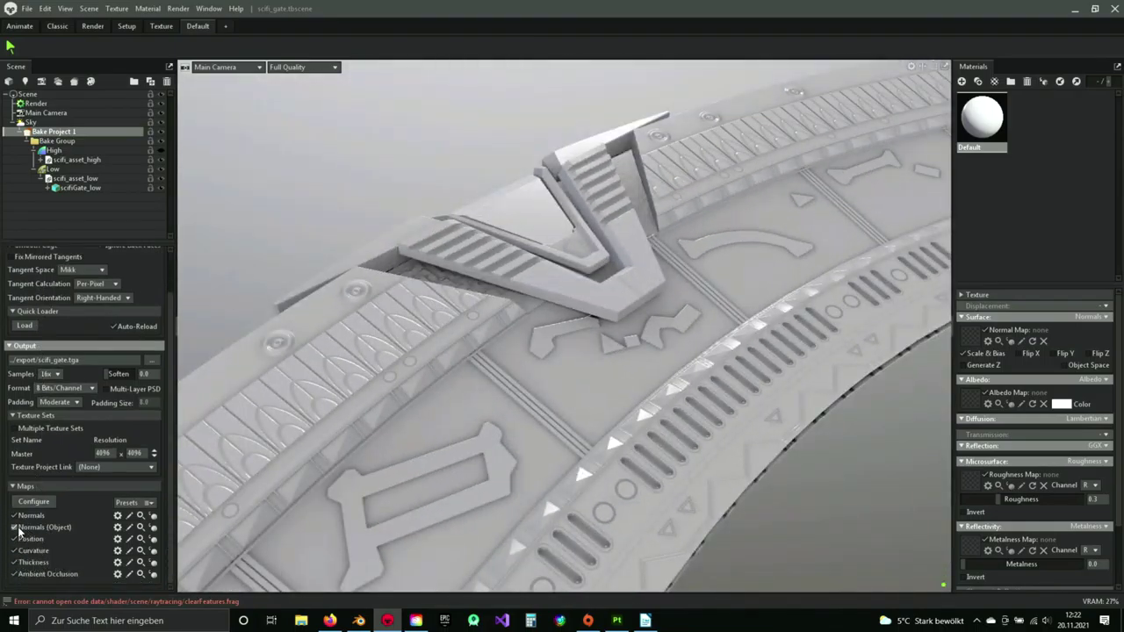
scroll(31, 510, "up", 1)
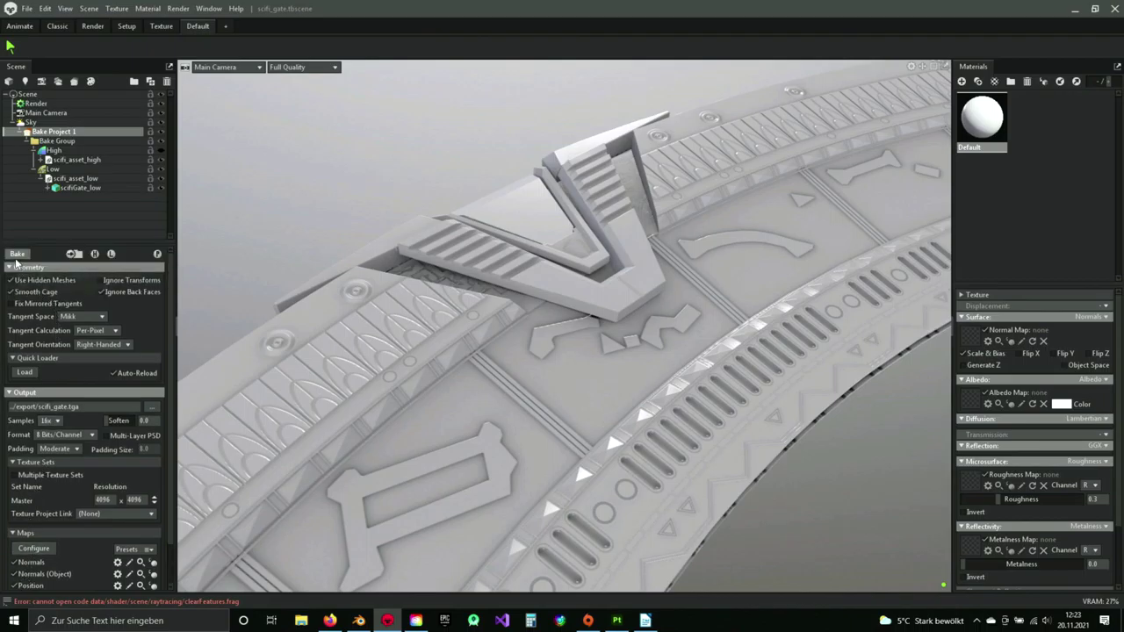
left_click(157, 253)
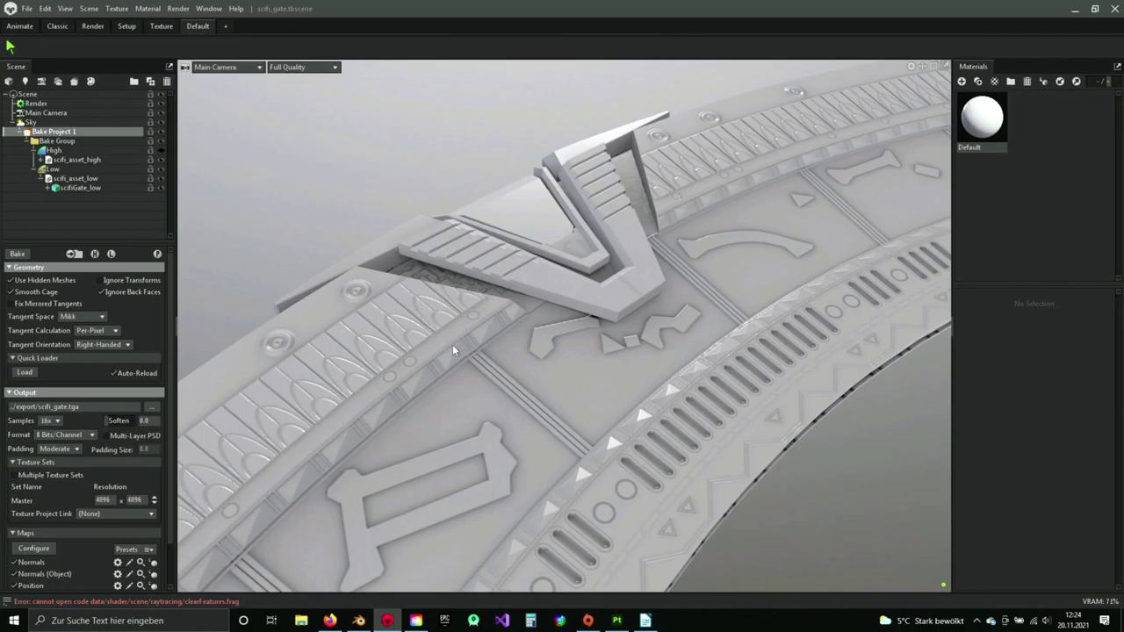
- Examine the baked grooves along the chevron's ridged bars from close up and from the side
scroll(447, 285, "up", 10)
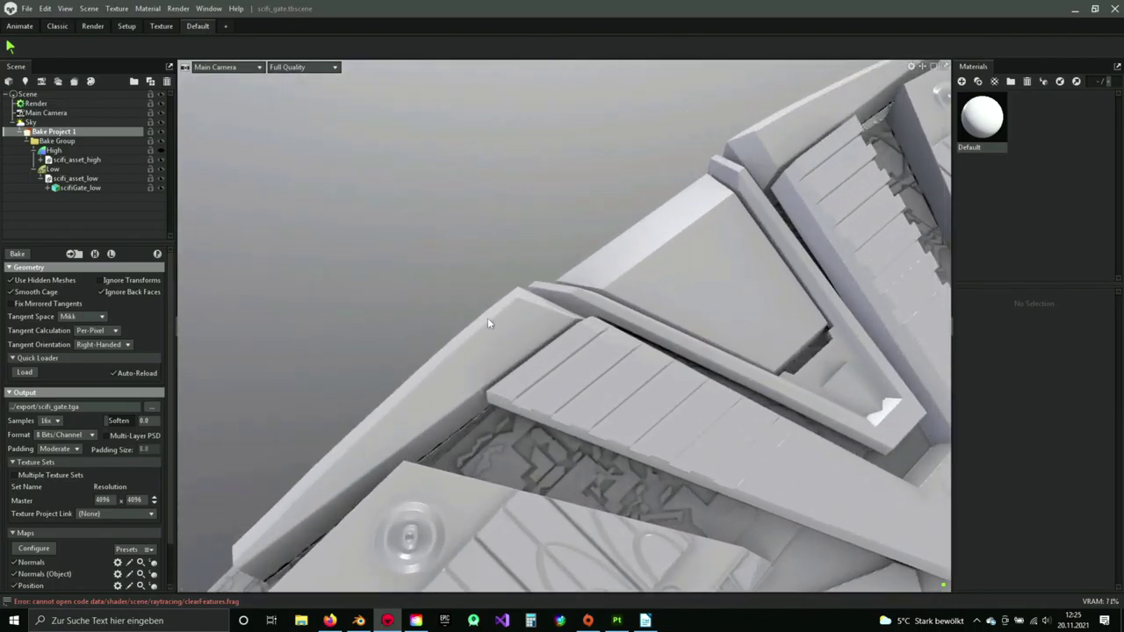
right_click_drag(487, 318, 512, 366)
mouse_move(512, 366)
left_mouse_down()
mouse_move(464, 299)
mouse_move(453, 242)
mouse_move(372, 252)
mouse_move(598, 305)
mouse_move(439, 316)
mouse_move(480, 334)
mouse_move(442, 403)
mouse_move(452, 361)
mouse_move(562, 410)
mouse_move(562, 351)
mouse_move(541, 369)
mouse_move(532, 352)
mouse_move(526, 378)
mouse_move(510, 376)
left_mouse_up()
left_click_drag(649, 365, 539, 367)
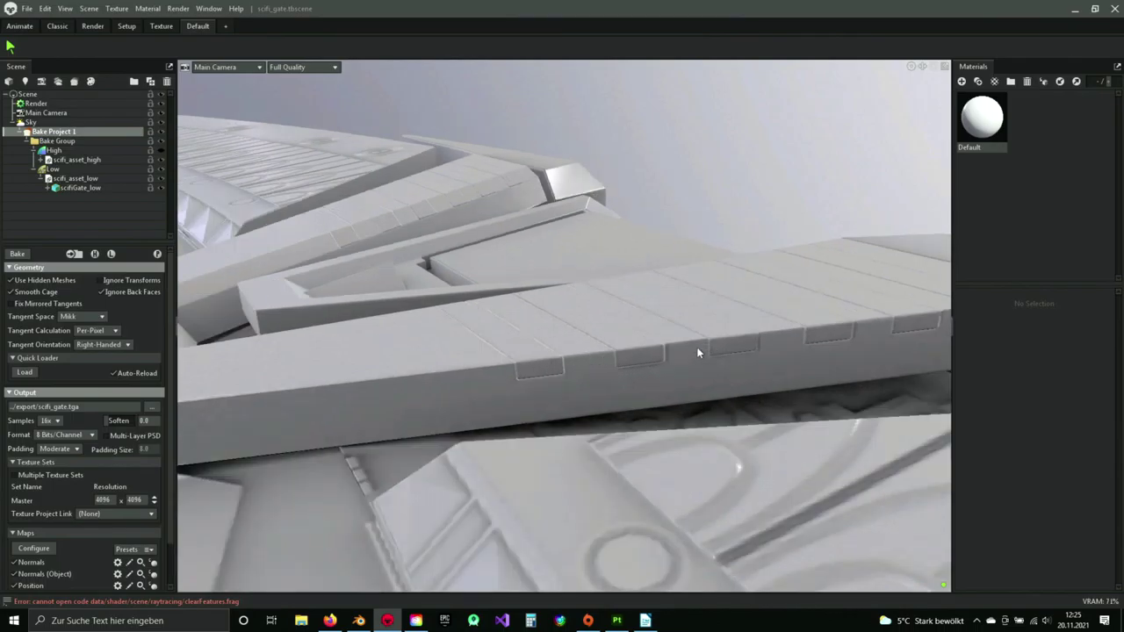
left_click_drag(394, 337, 503, 336)
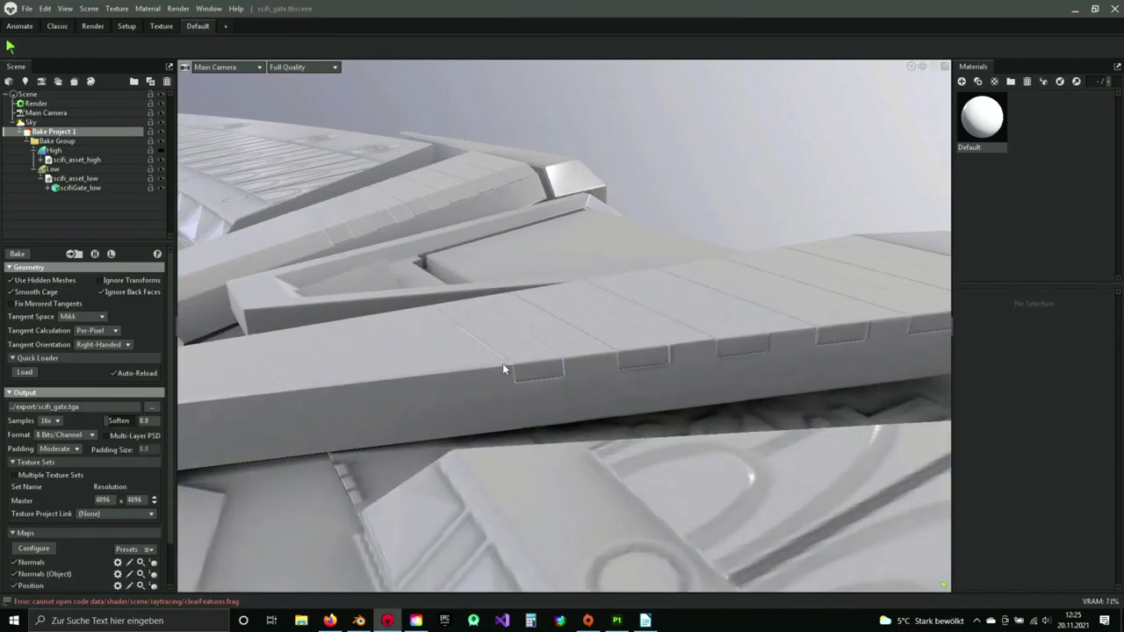
scroll(139, 375, "down", 1)
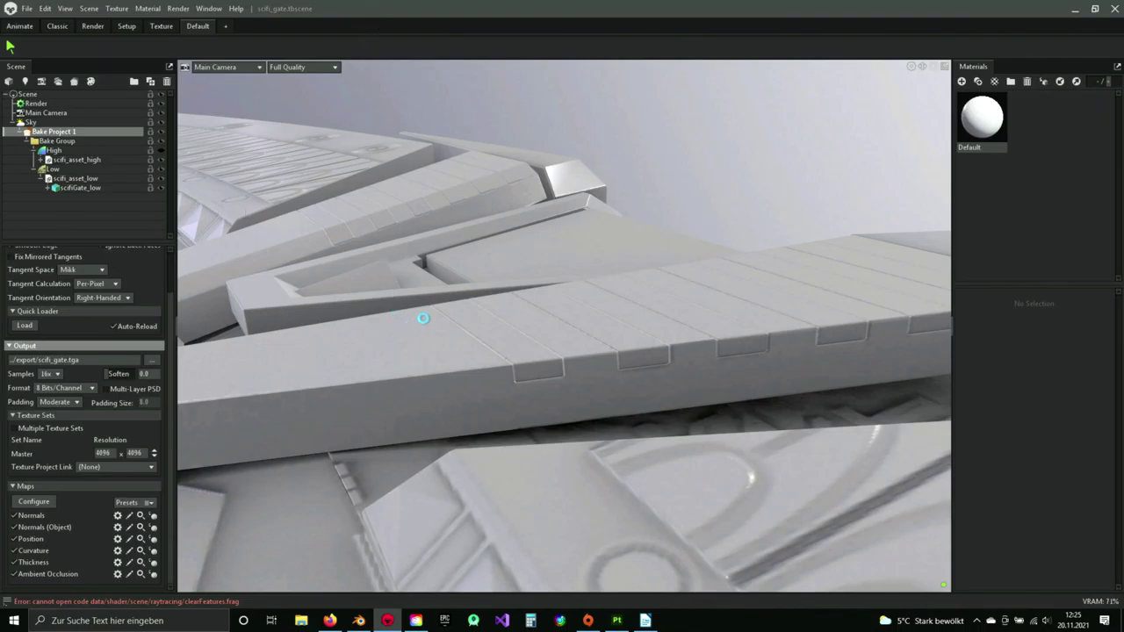
- Switch to Substance 3D Painter and reload the project's mesh from scifi_asset_low.fbx through the project configuration
left_click(619, 622)
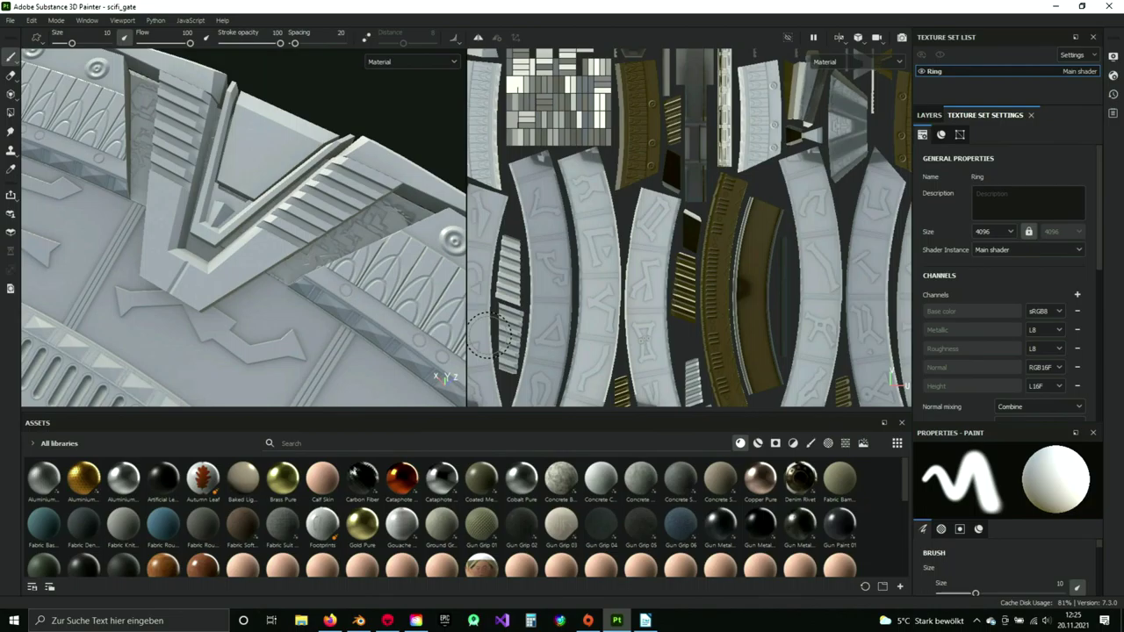
left_click_drag(264, 224, 289, 255, "alt")
scroll(283, 254, "up", 3)
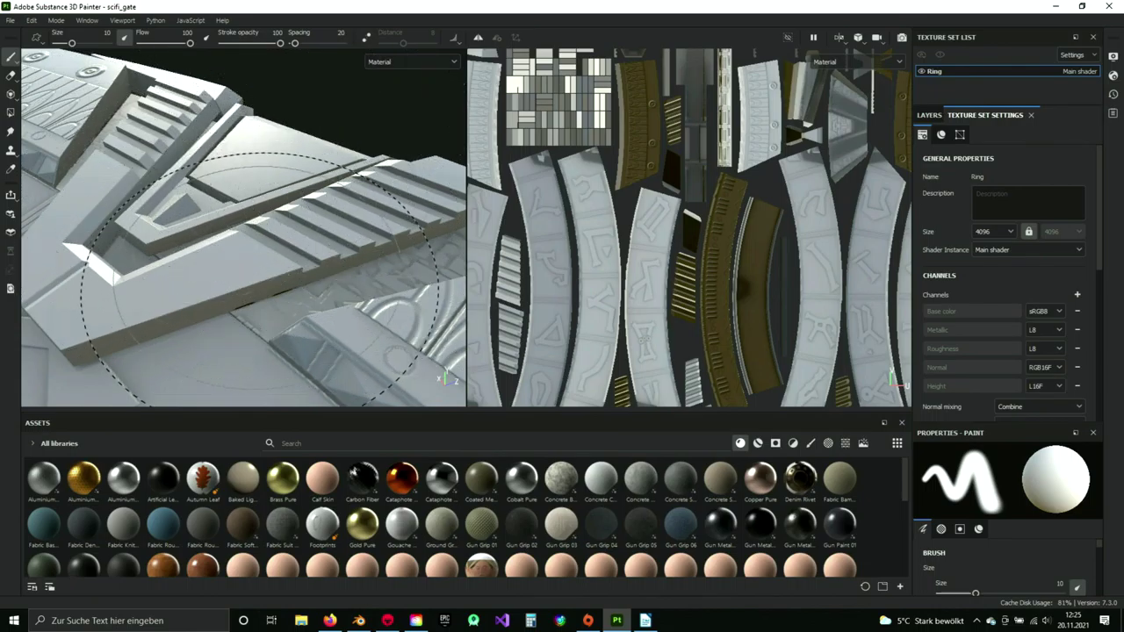
mouse_move(297, 265)
left_mouse_down("alt")
mouse_move(320, 193)
mouse_move(106, 167)
left_mouse_up("alt")
left_click(31, 20)
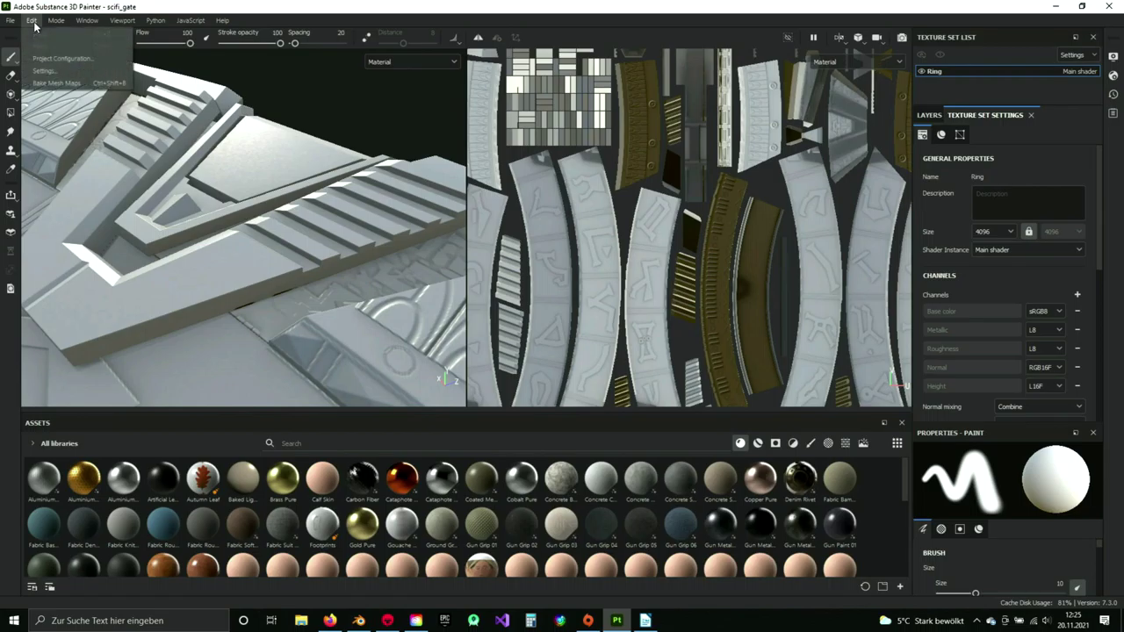
left_click(78, 60)
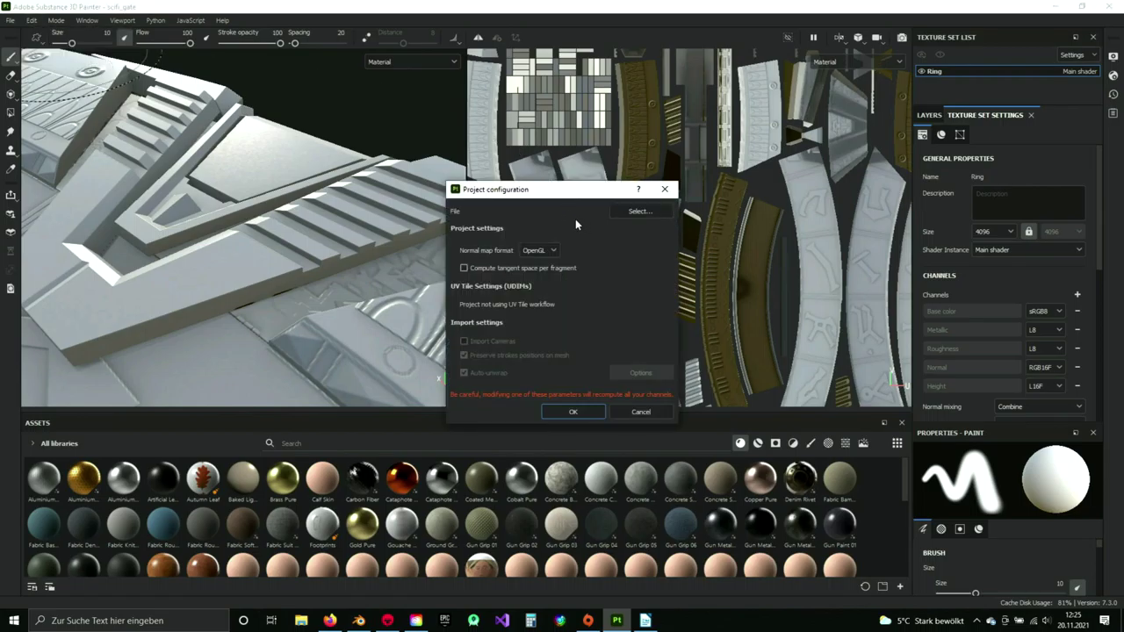
left_click(620, 211)
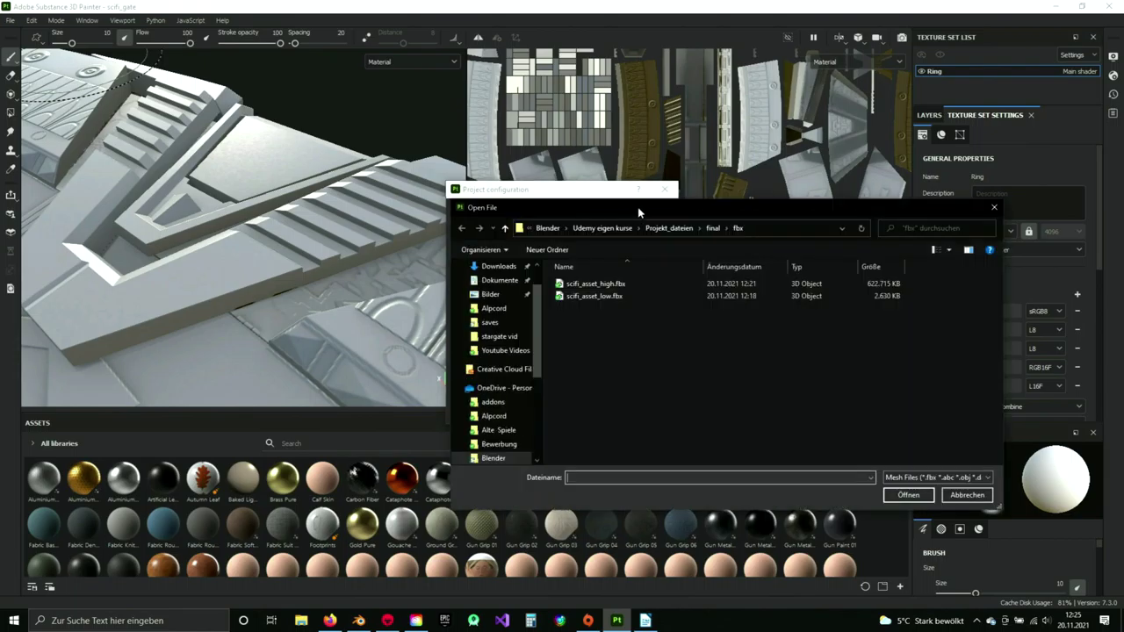
left_click(598, 296)
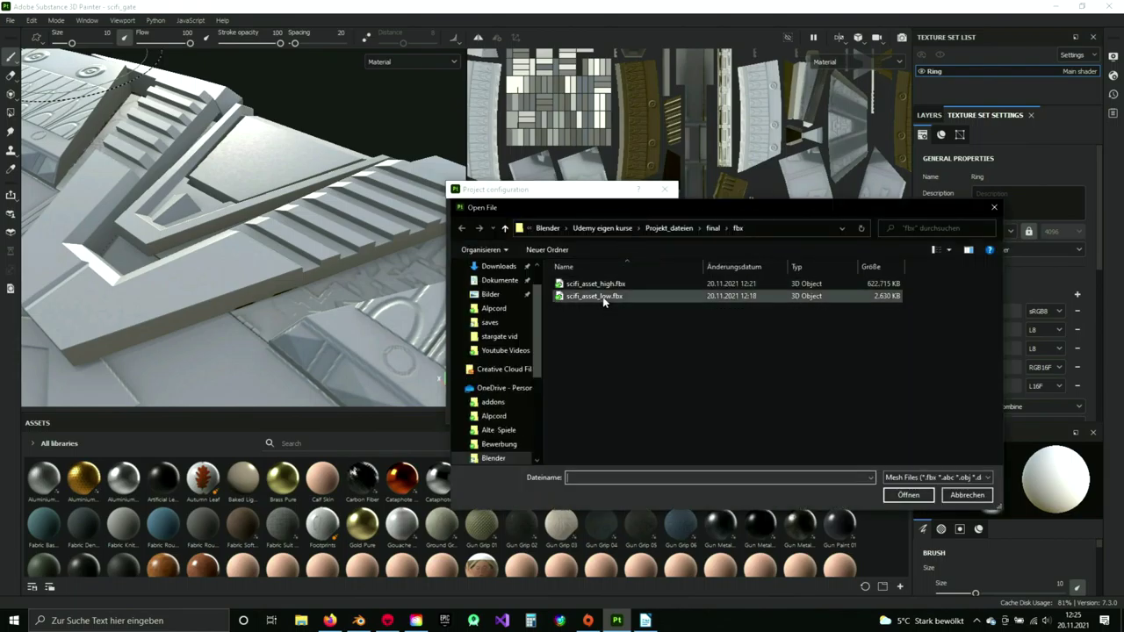
left_click(901, 496)
left_click(572, 415)
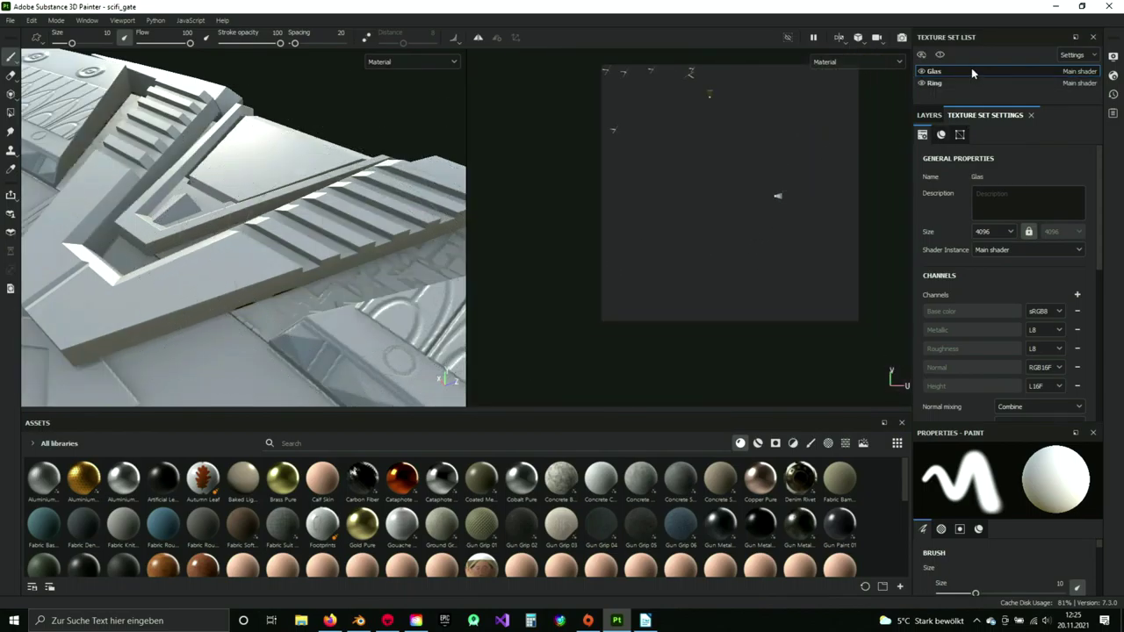
- Compare the UV layouts of the Glas and Ring texture sets
left_click(936, 84)
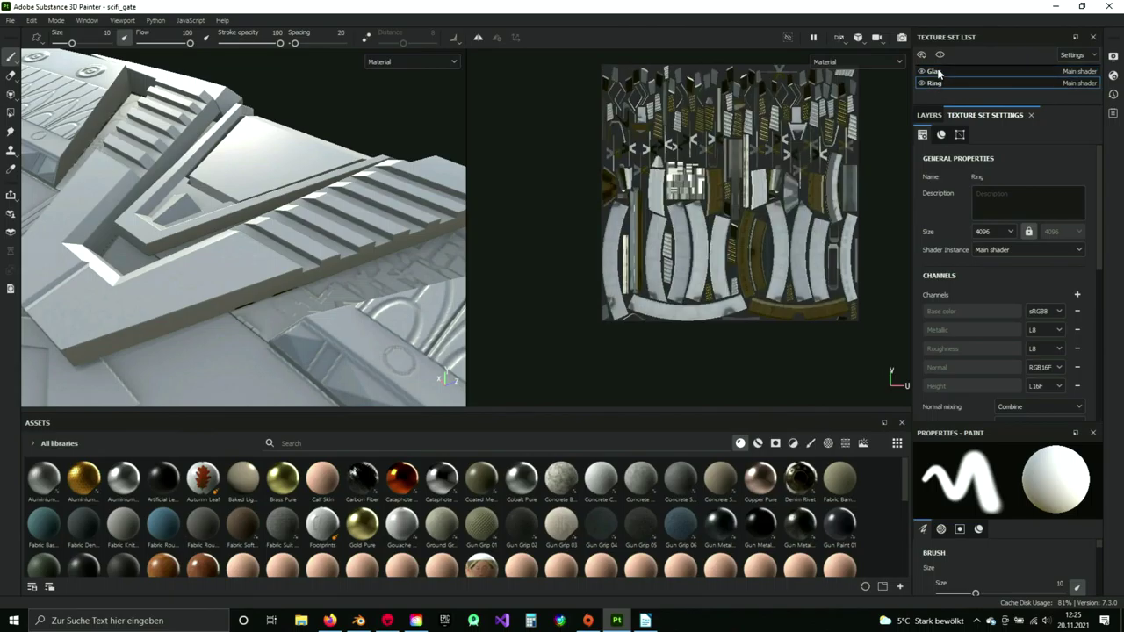
left_click(931, 73)
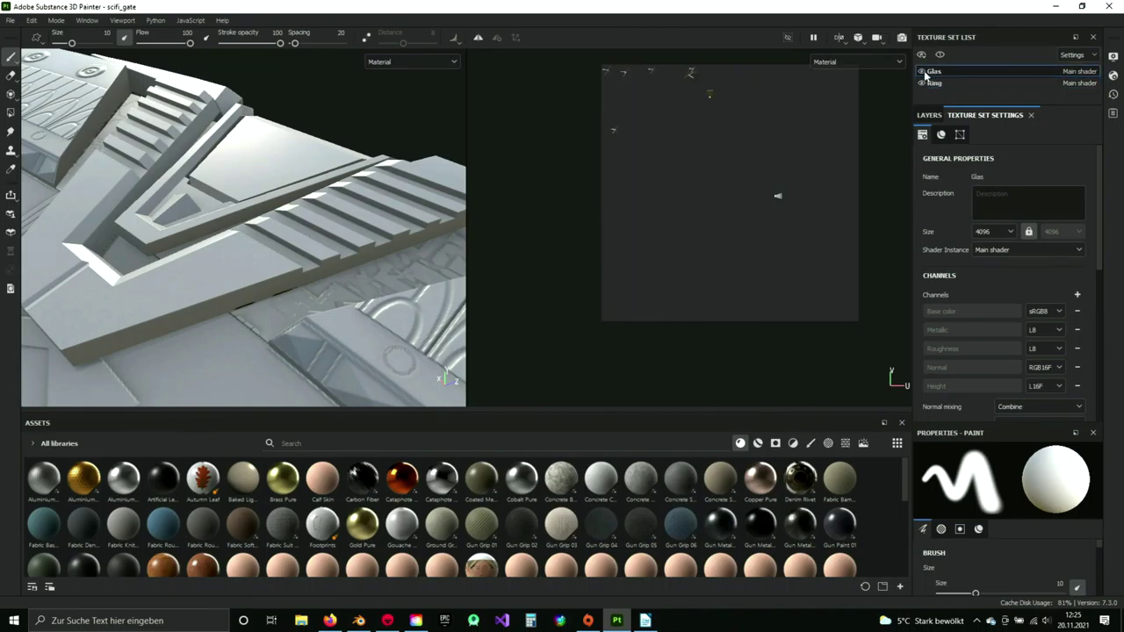
left_click(936, 83)
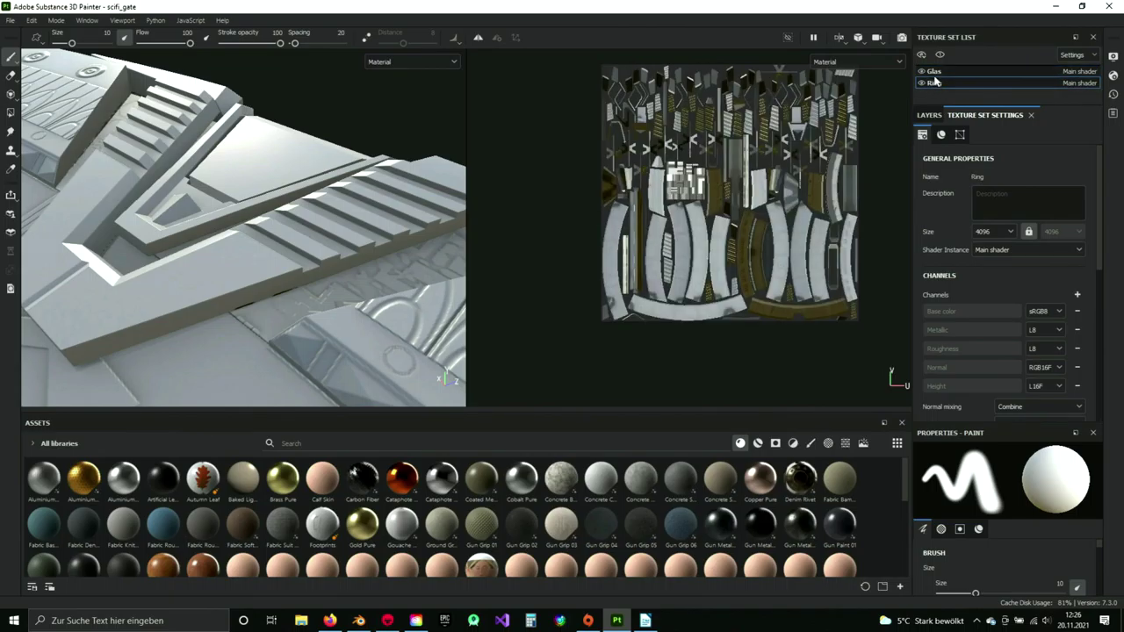
- Inspect the chevrons around the reloaded gate, checking the ridged bars for missing or flat step geometry
scroll(264, 238, "down", 8)
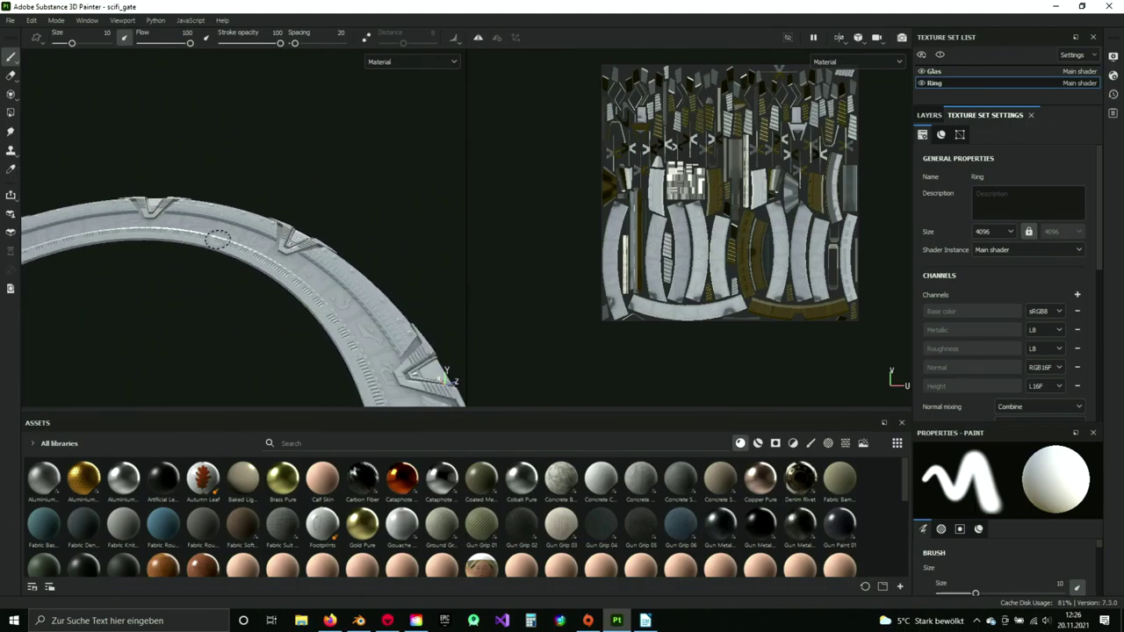
scroll(301, 230, "up", 10)
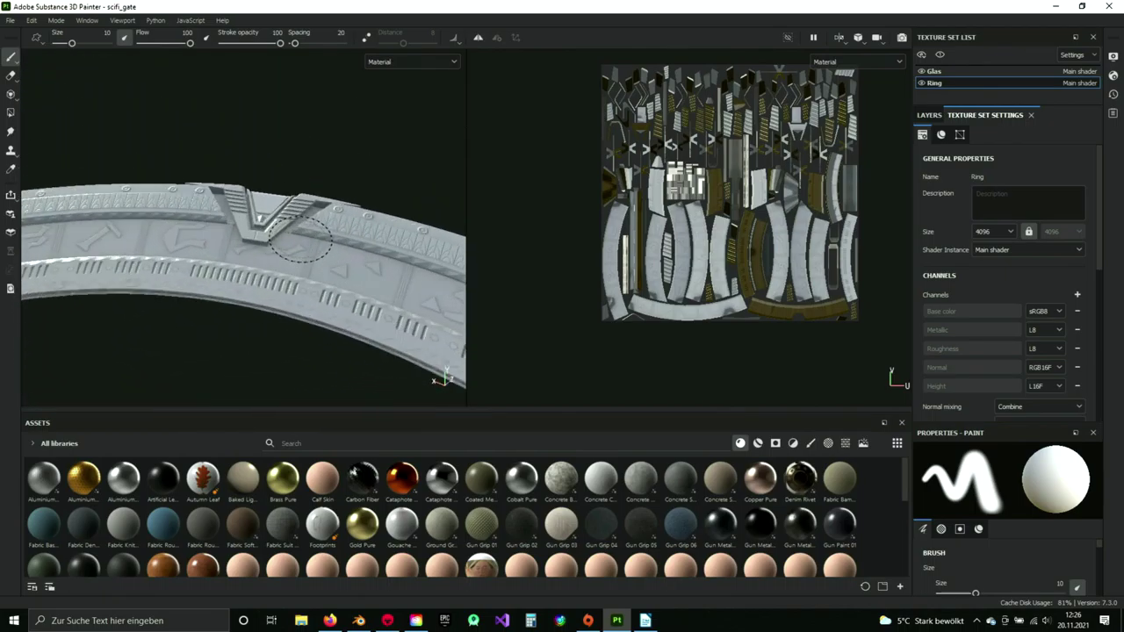
scroll(305, 250, "down", 8)
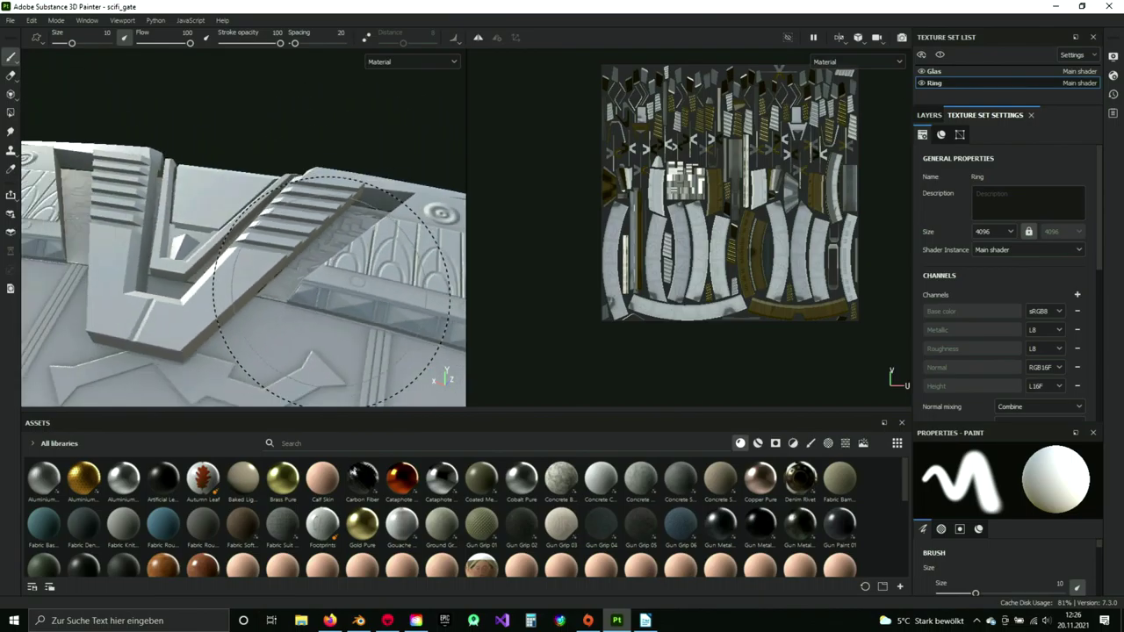
scroll(318, 274, "down", 5)
scroll(302, 267, "up", 8)
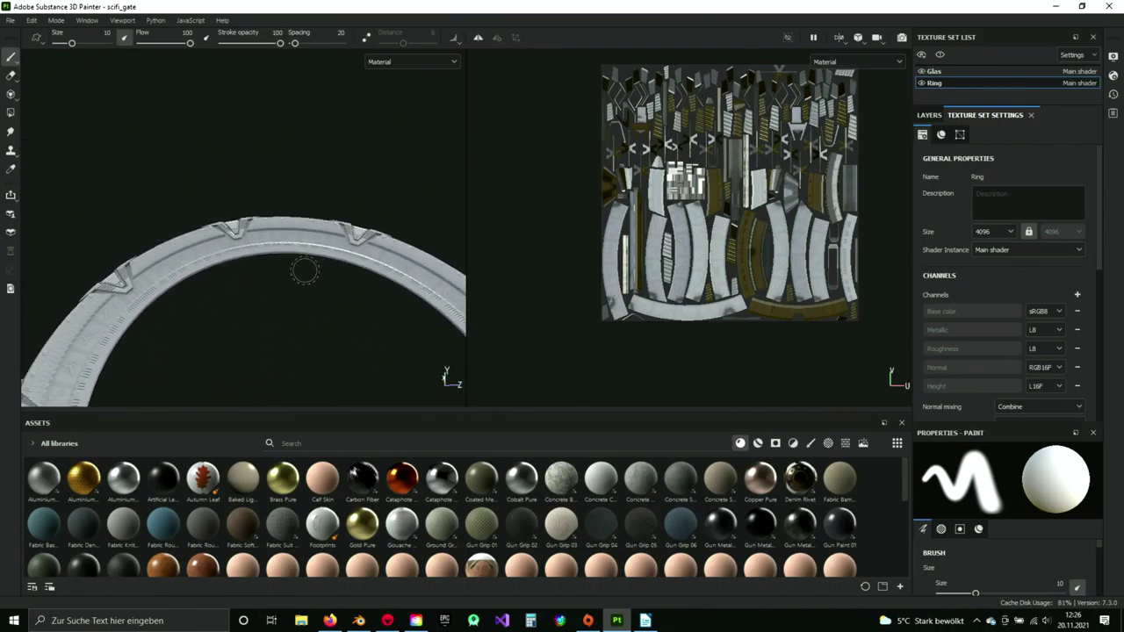
mouse_move(272, 256)
left_mouse_down("alt")
mouse_move(449, 378)
mouse_move(144, 252)
mouse_move(319, 273)
mouse_move(287, 254)
left_mouse_up("alt")
scroll(319, 286, "up", 8)
scroll(316, 286, "down", 8)
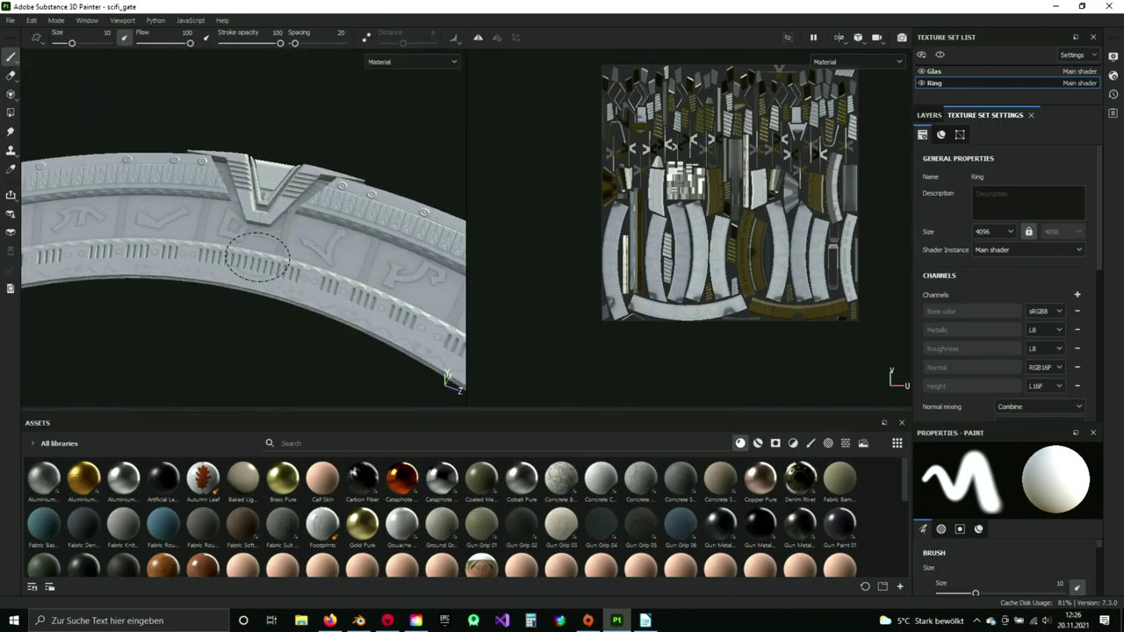
scroll(289, 220, "up", 6)
scroll(291, 185, "up", 2)
middle_click_drag(290, 185, 321, 264, "alt")
scroll(319, 271, "up", 4)
scroll(322, 275, "down", 9)
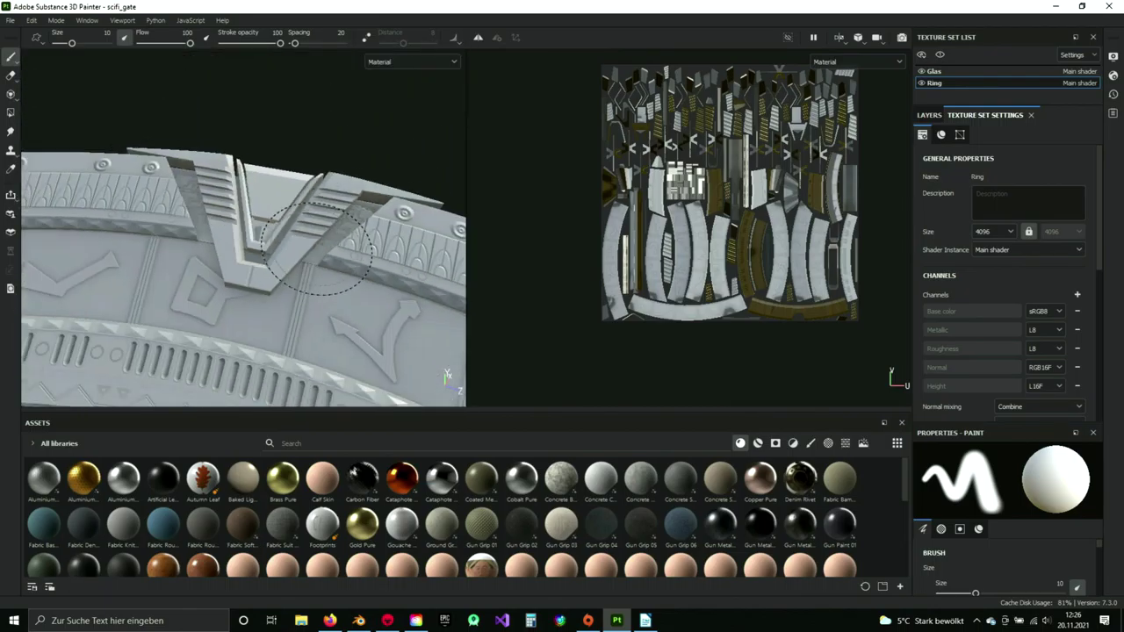
middle_click_drag(221, 237, 290, 270, "alt")
scroll(289, 272, "up", 8)
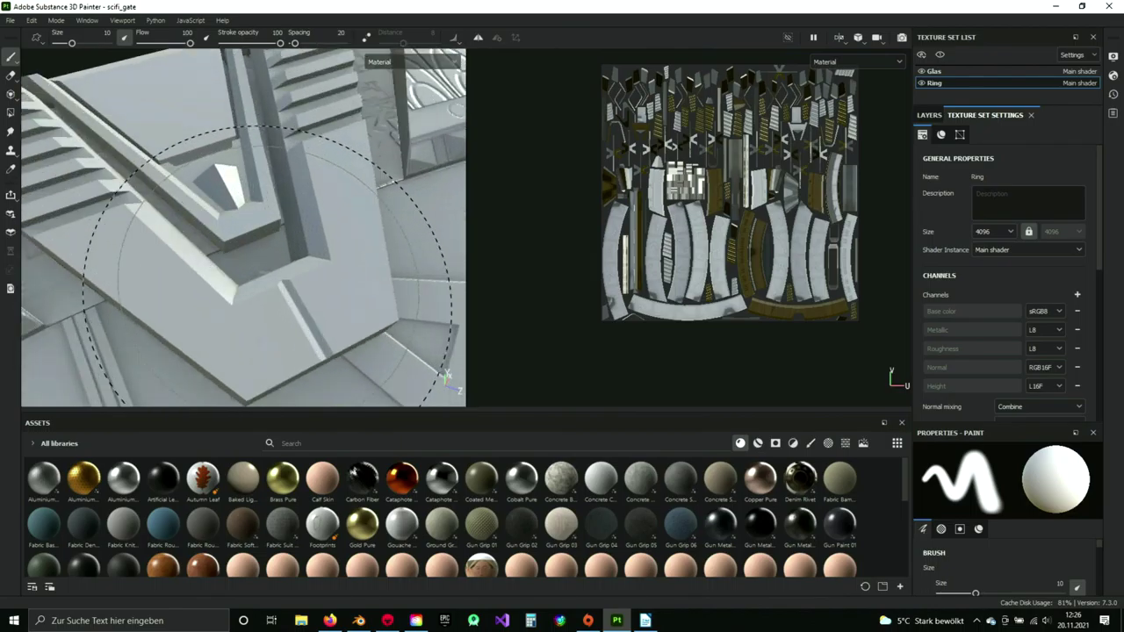
scroll(280, 267, "down", 8)
left_click_drag(272, 262, 309, 260, "alt")
middle_click_drag(181, 220, 302, 258, "alt")
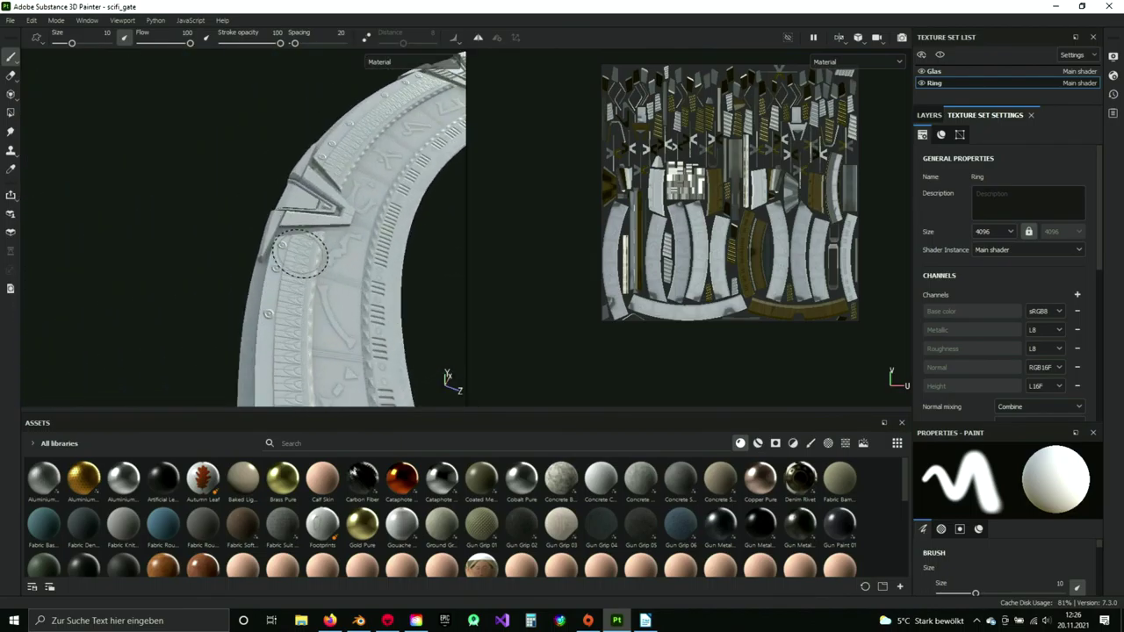
scroll(304, 260, "up", 7)
left_click_drag(336, 266, 308, 246, "alt")
scroll(278, 307, "down", 7)
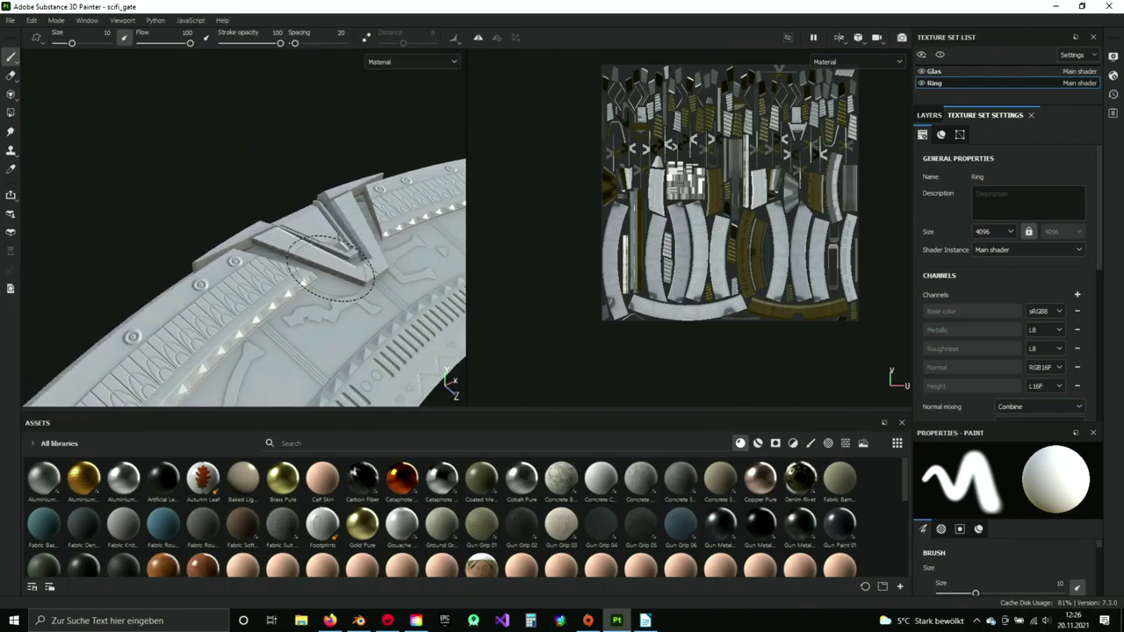
scroll(399, 234, "up", 2)
scroll(334, 241, "up", 8)
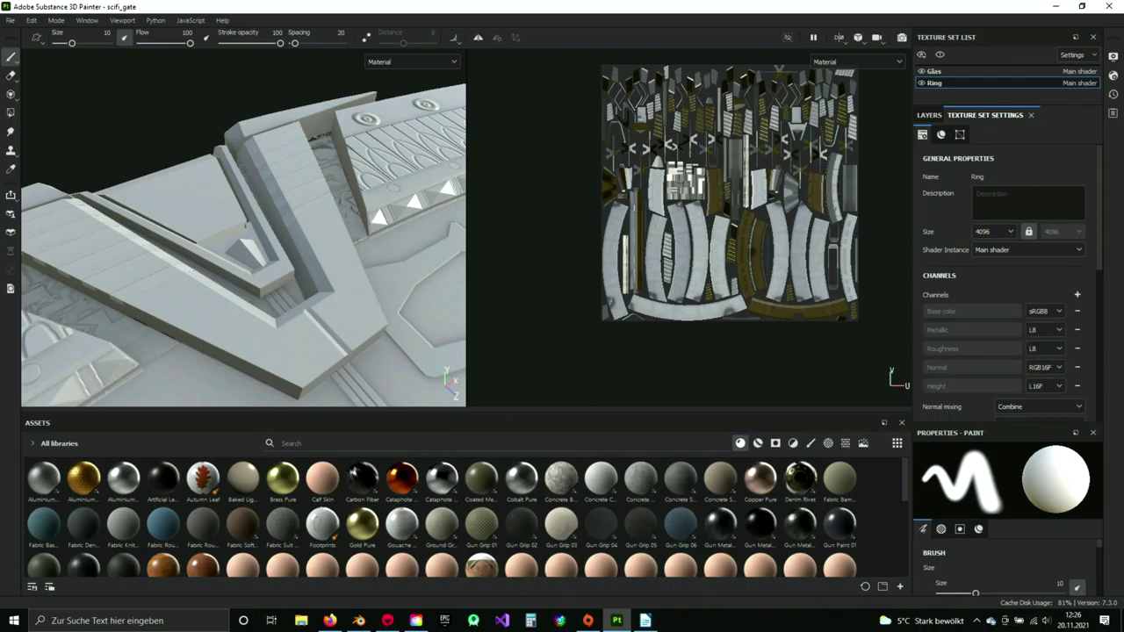
- Switch to Blender and examine the ridged bars of the chevrons on the low-poly gate
left_click(359, 621)
scroll(648, 269, "down", 1)
scroll(663, 220, "up", 3)
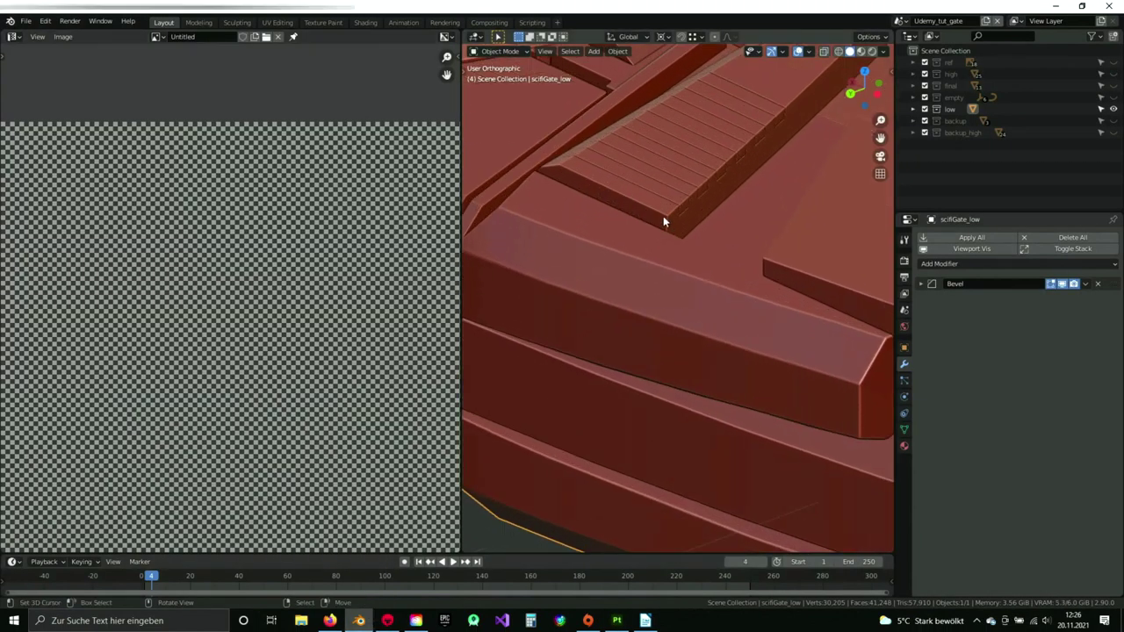
scroll(668, 205, "down", 6)
key("KP_1")
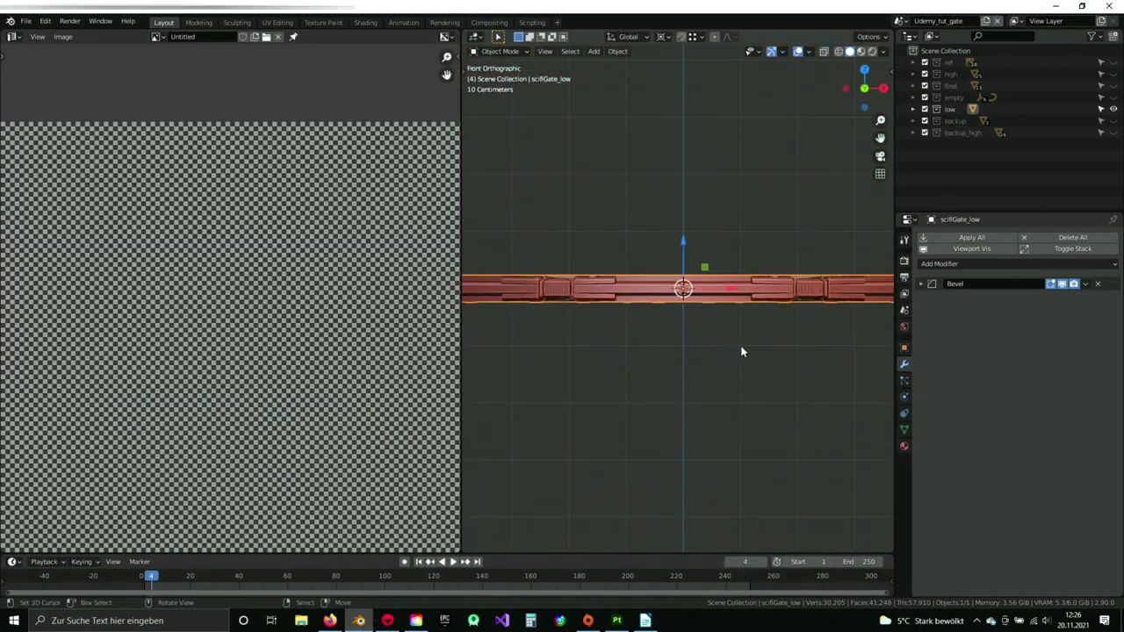
middle_click_drag(741, 351, 627, 272)
scroll(643, 380, "up", 6)
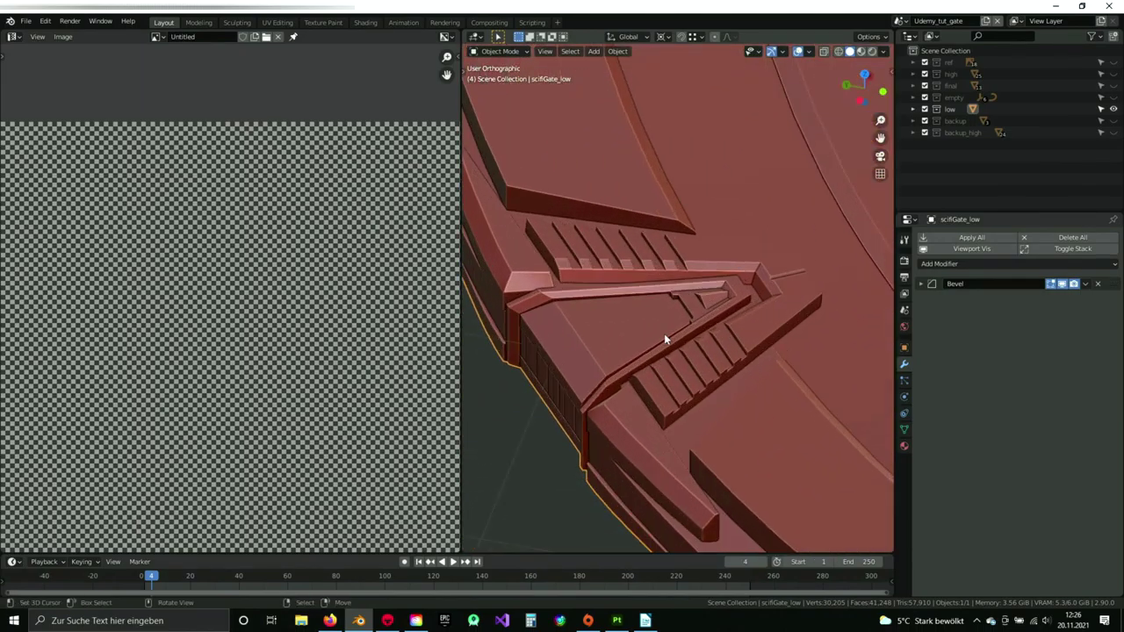
scroll(665, 339, "up", 3)
scroll(696, 357, "down", 9)
middle_click_drag(699, 257, 716, 272)
scroll(684, 307, "up", 10)
- Separate the selected ridge faces of the chevron bars from scifiGate_low into their own object
key("Tab")
middle_click_drag(682, 306, 602, 154)
scroll(602, 154, "down", 2)
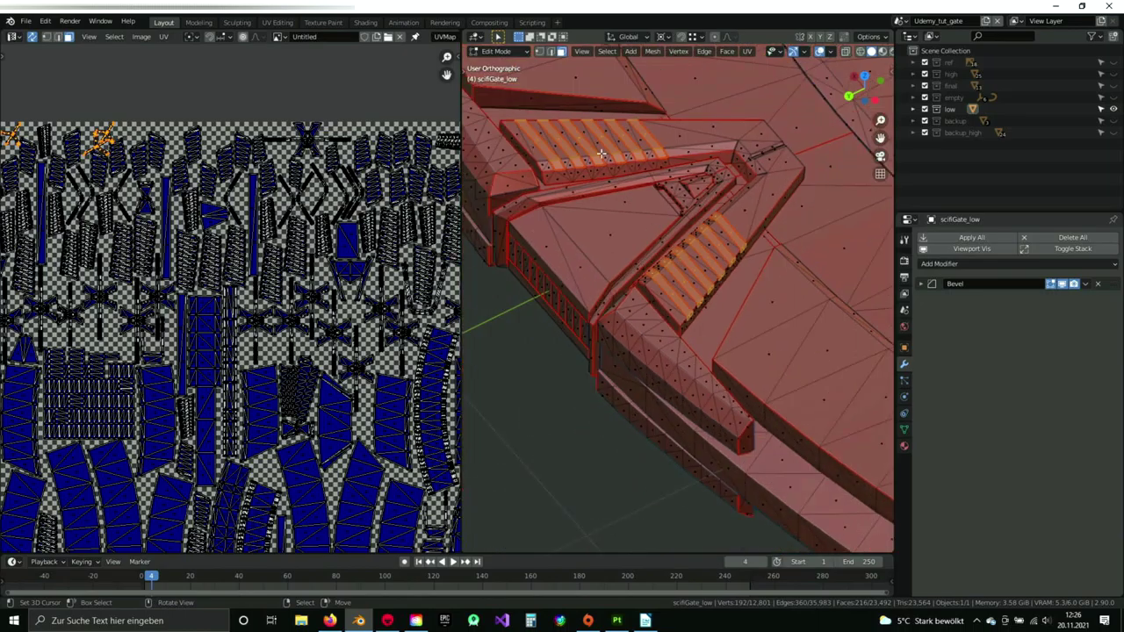
key("p")
left_click(687, 296)
scroll(687, 295, "up", 3)
key("Tab")
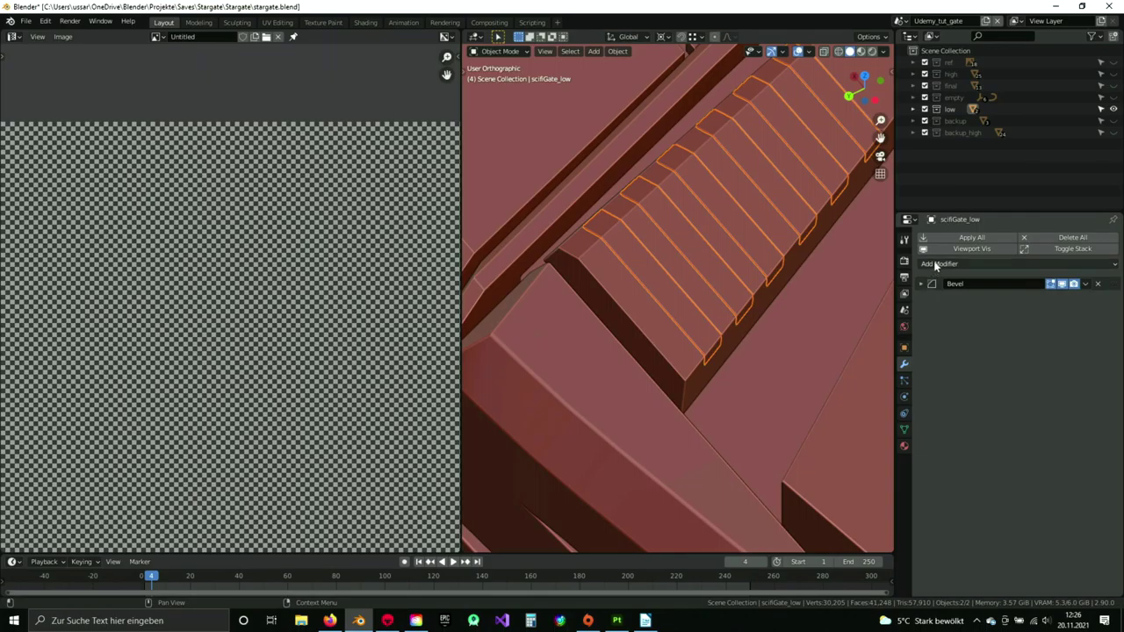
- Add an Array modifier to scifiGate_low and check its effect around the chevron
left_click(978, 264)
left_click(880, 294)
scroll(703, 307, "down", 14)
scroll(703, 292, "up", 8)
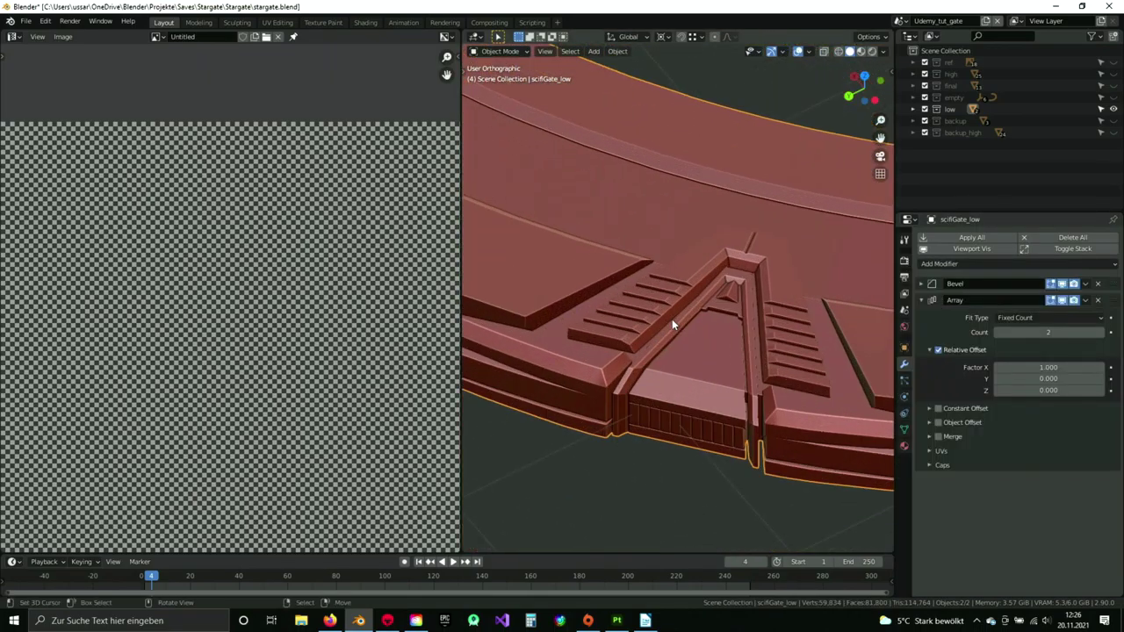
- Switch scifiGate_low's Array modifier from Relative Offset to Object Offset, using outer_empty as the offset object
left_click(938, 350)
left_click(929, 424)
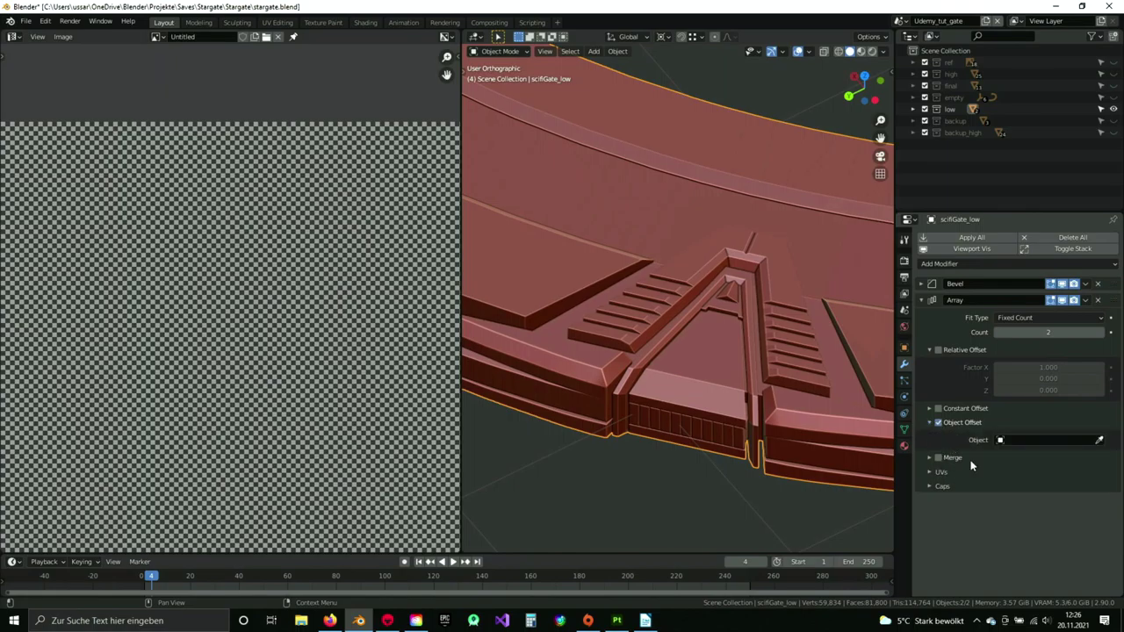
left_click(1032, 440)
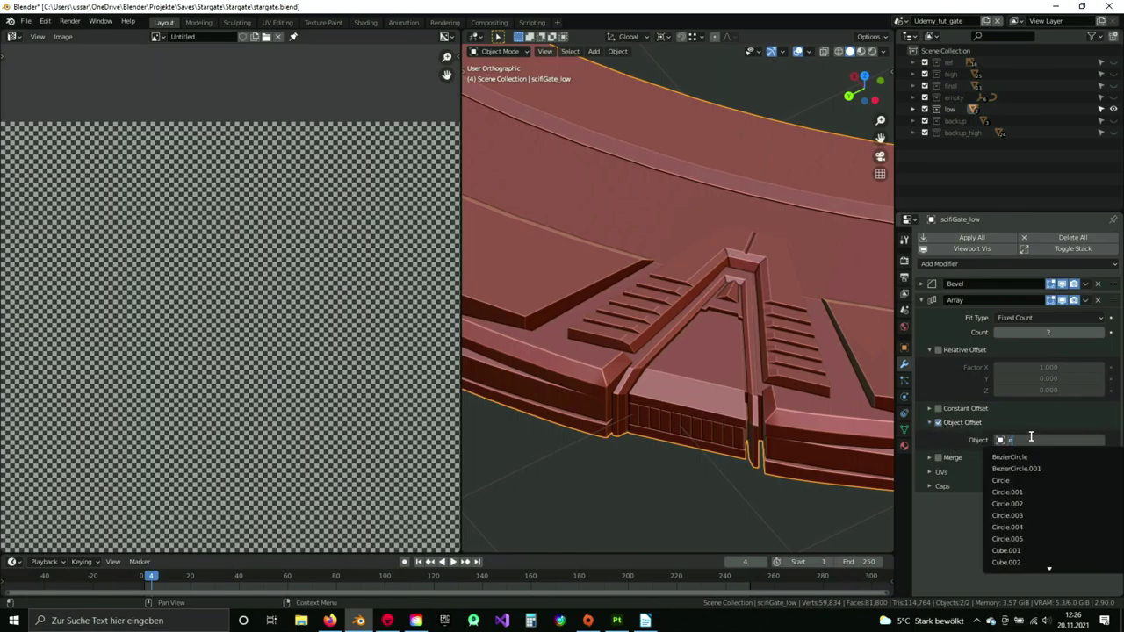
type("sci")
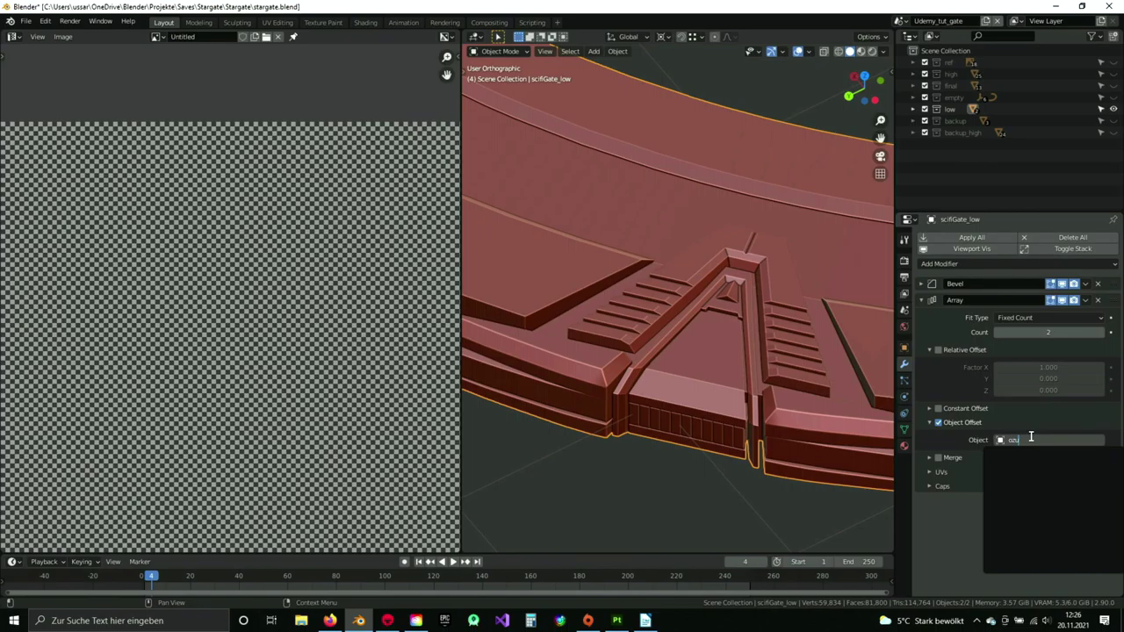
key("BackSpace")
key("BackSpace")
key("BackSpace")
type("outer")
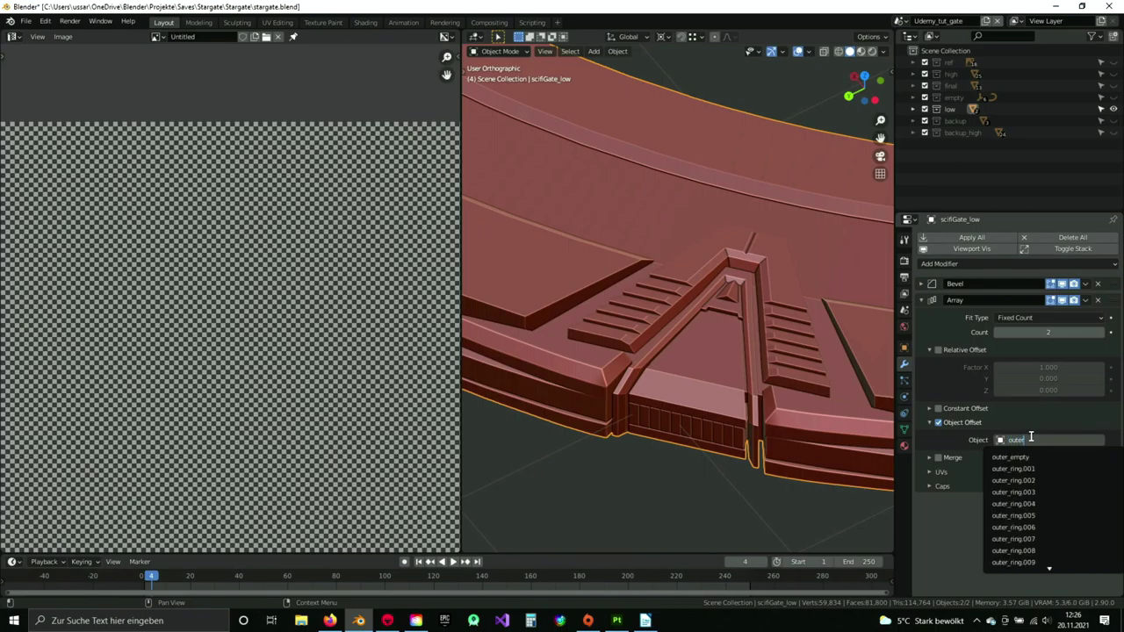
left_click(1035, 457)
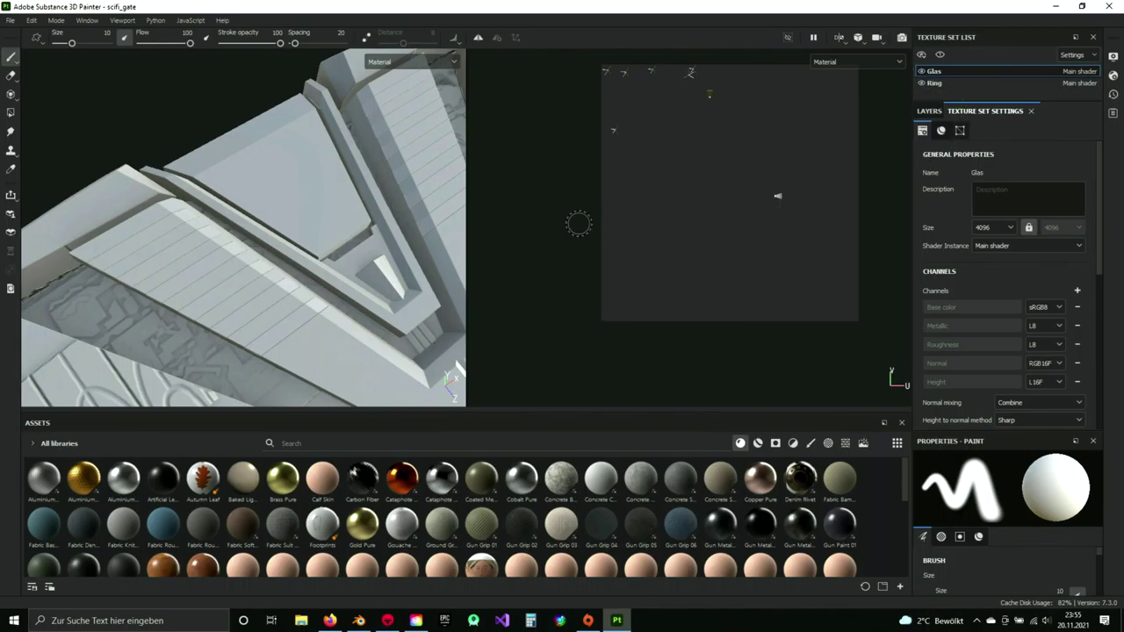
- In Substance Painter, set the paint brush size to 0.57
scroll(312, 230, "up", 2)
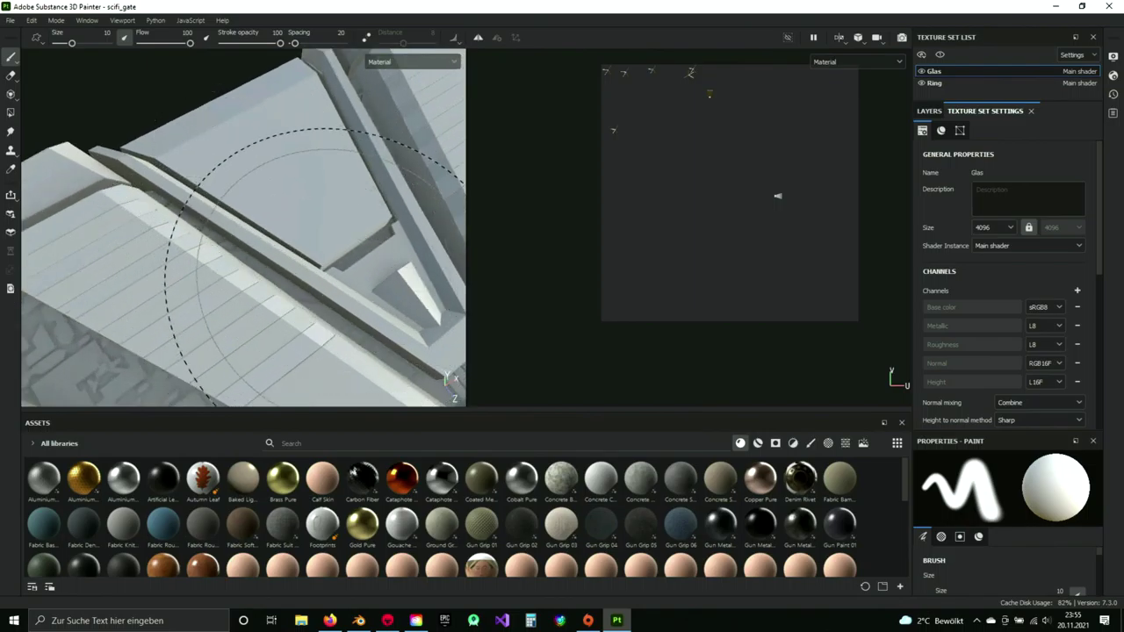
left_click_drag(70, 44, 59, 43)
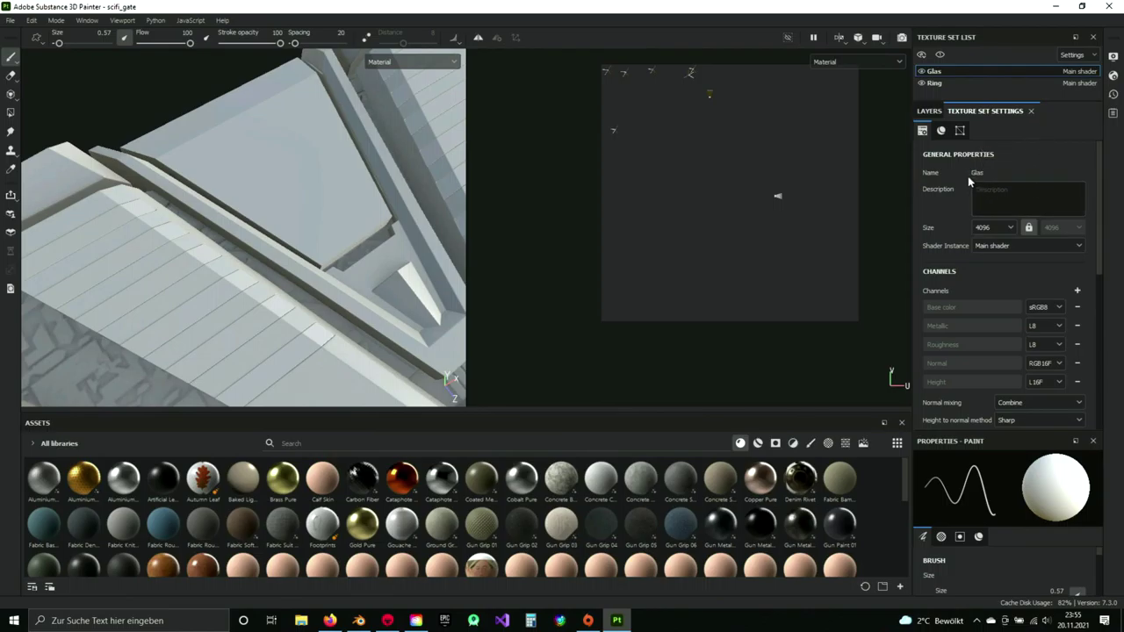
- Look through the Glas texture set's general, channel and mesh map settings, its layers and the main shader's parameters
left_click(942, 130)
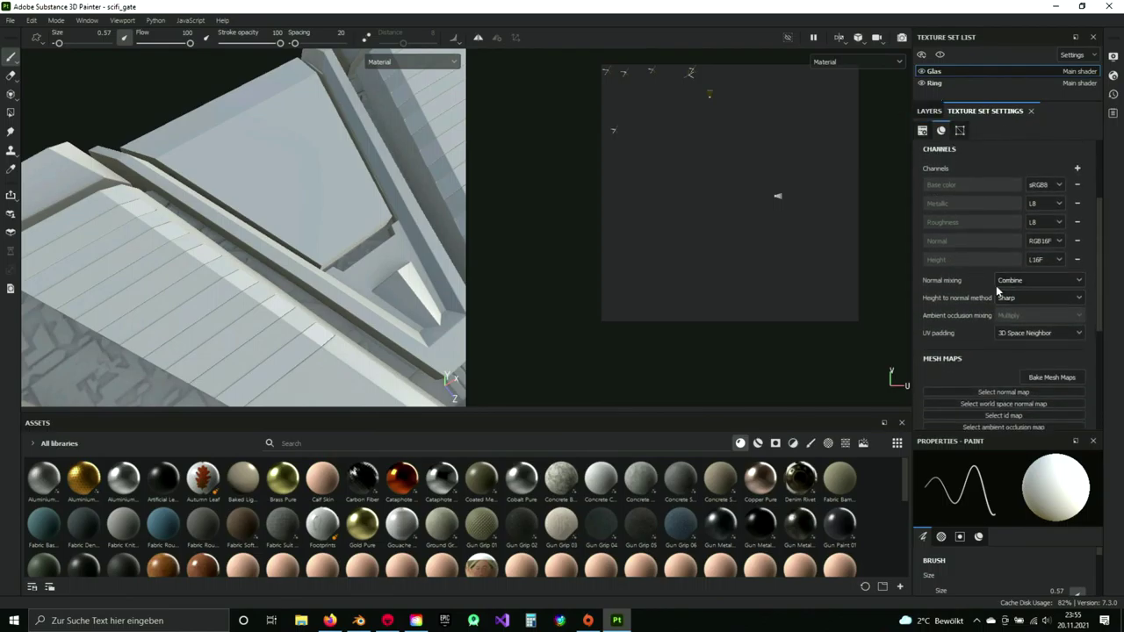
scroll(975, 261, "up", 3)
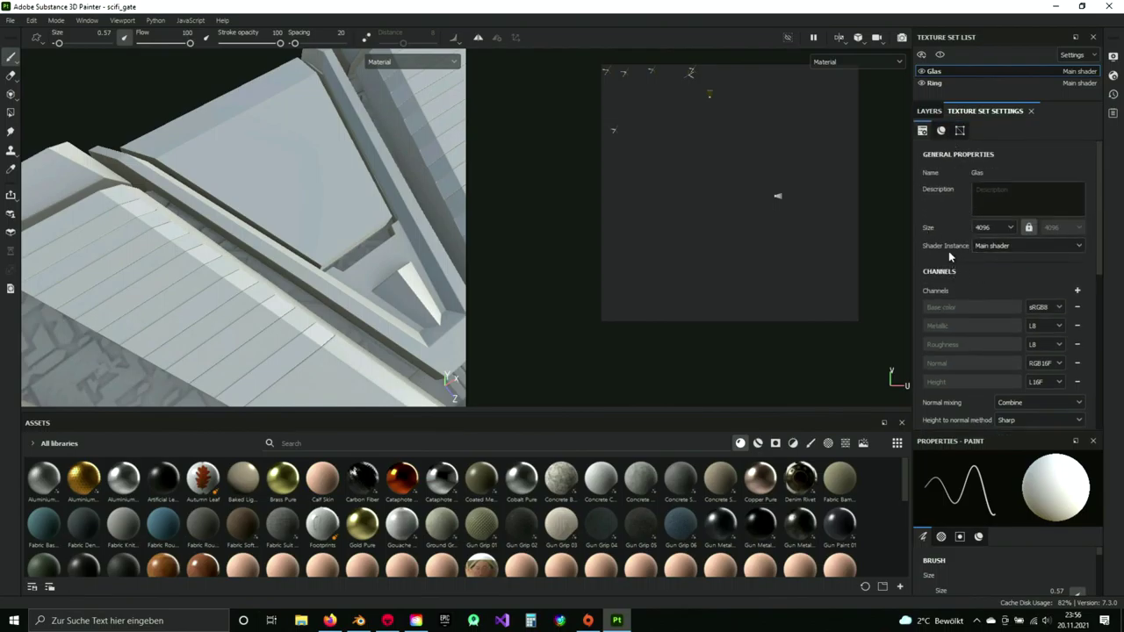
left_click(1034, 248)
left_click(1035, 248)
left_click(942, 131)
left_click(960, 131)
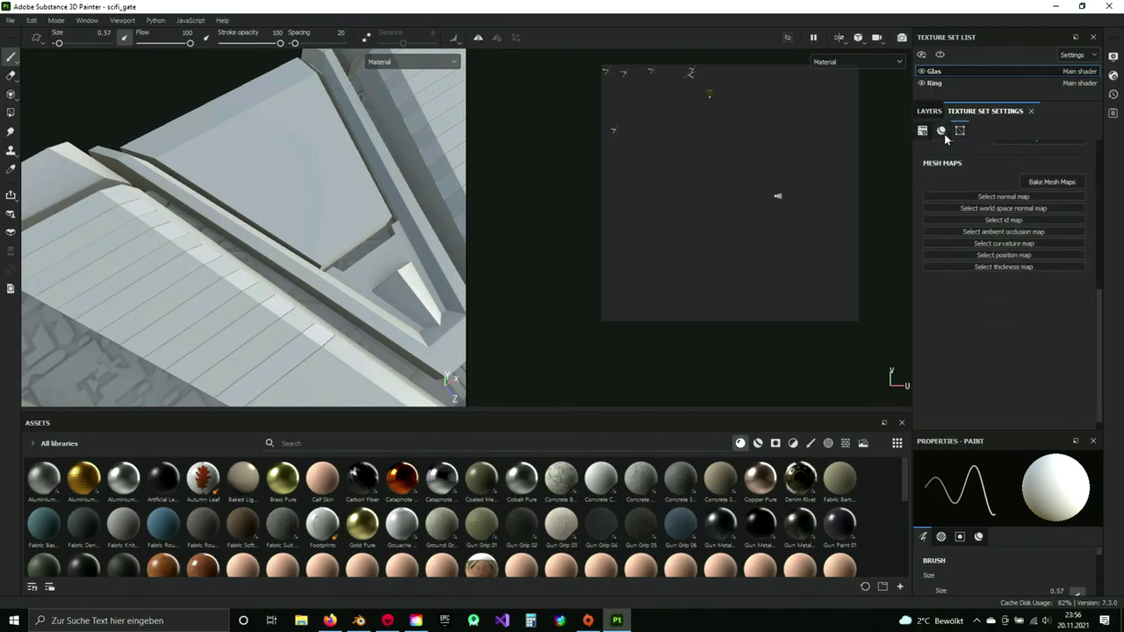
left_click(923, 130)
left_click(931, 111)
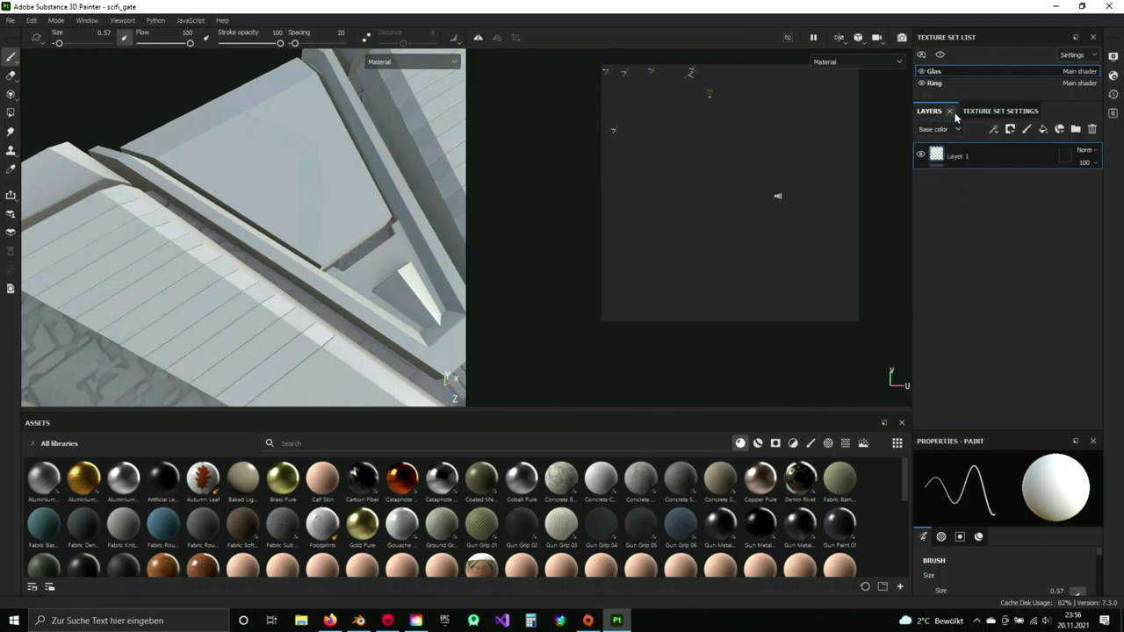
left_click(1113, 77)
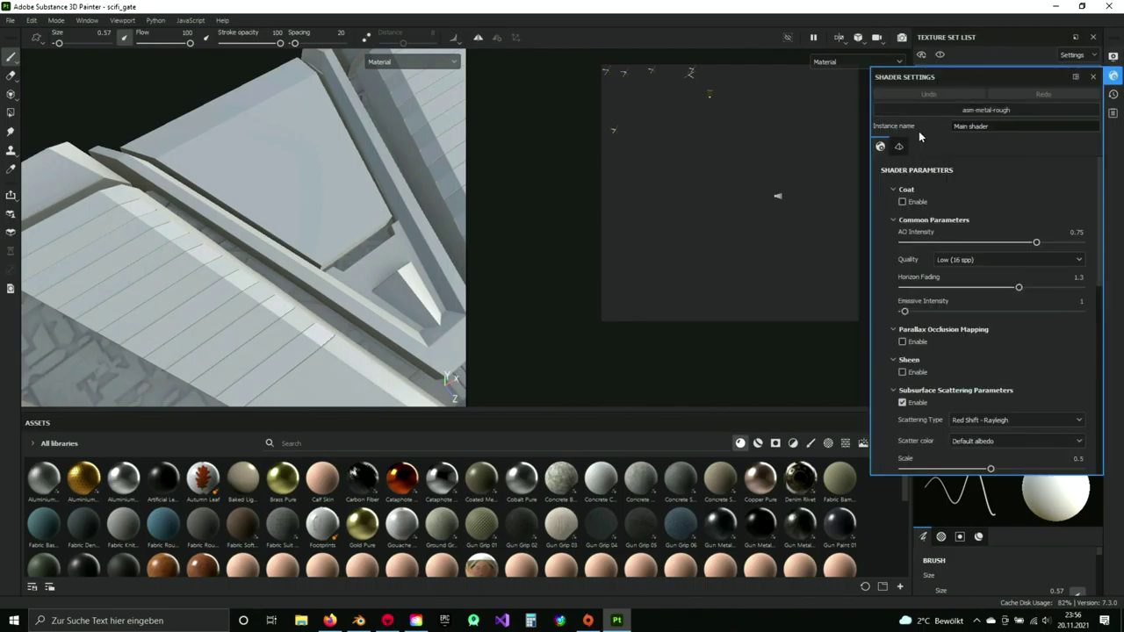
scroll(955, 263, "down", 3)
scroll(955, 263, "up", 3)
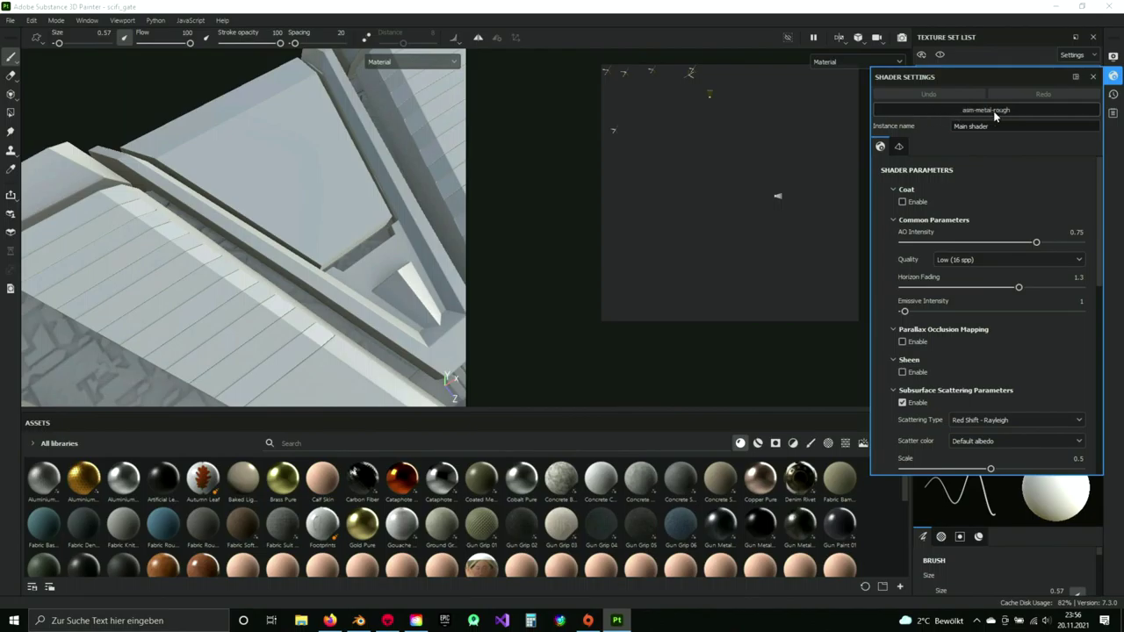
left_click(1113, 77)
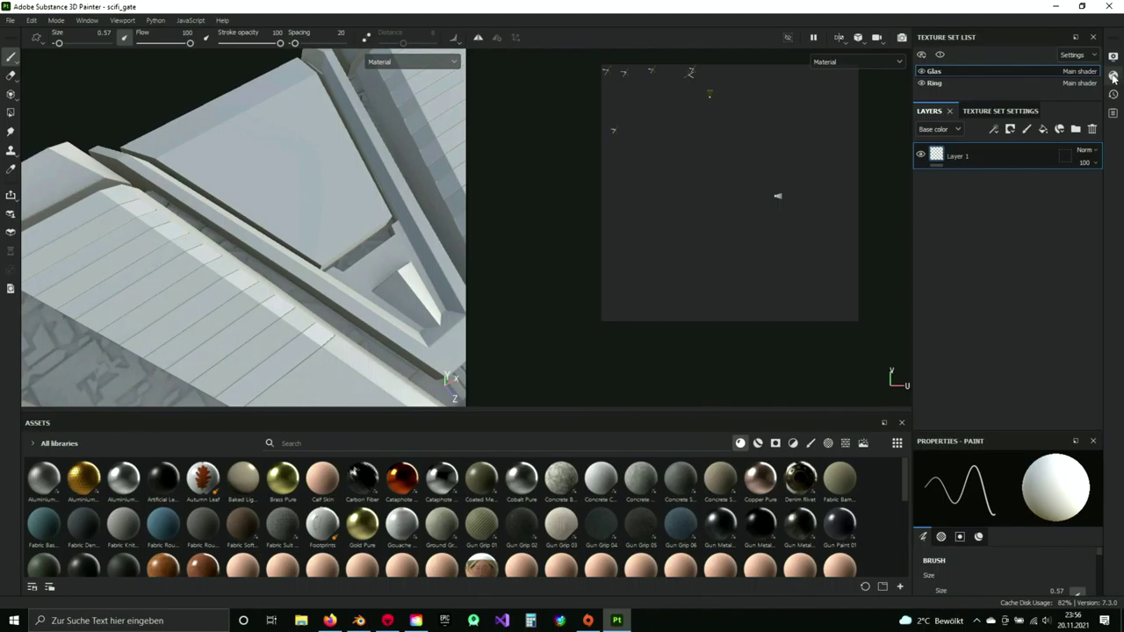
- Change the Main shader instance to pbr-metal-rough-with-alpha-blending and check its displacement and tessellation parameters
left_click(1113, 77)
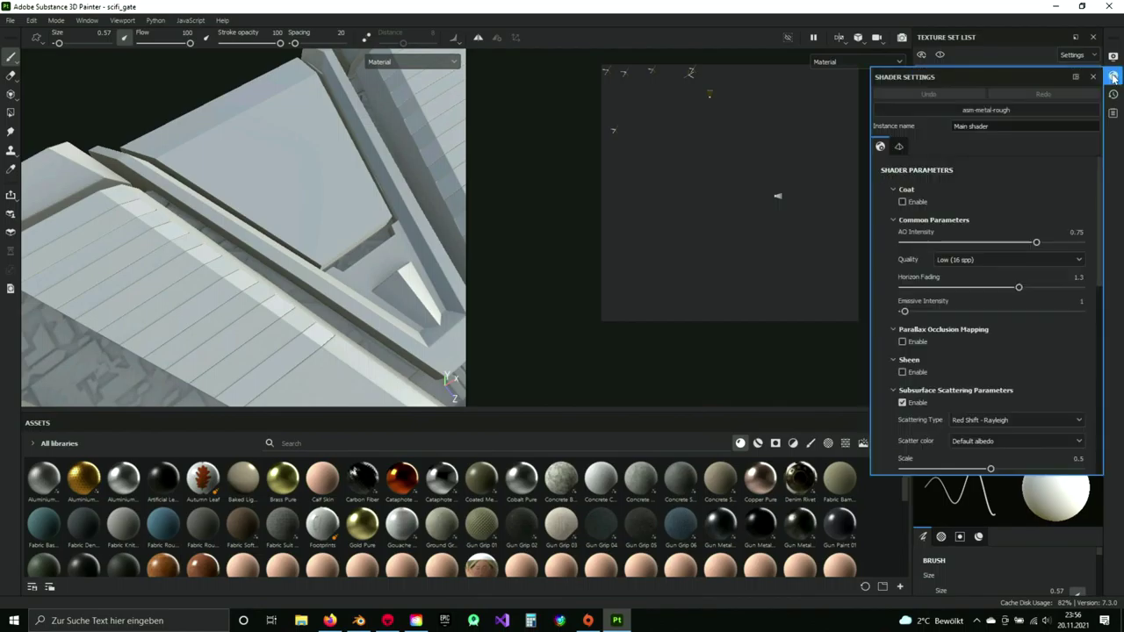
left_click(965, 112)
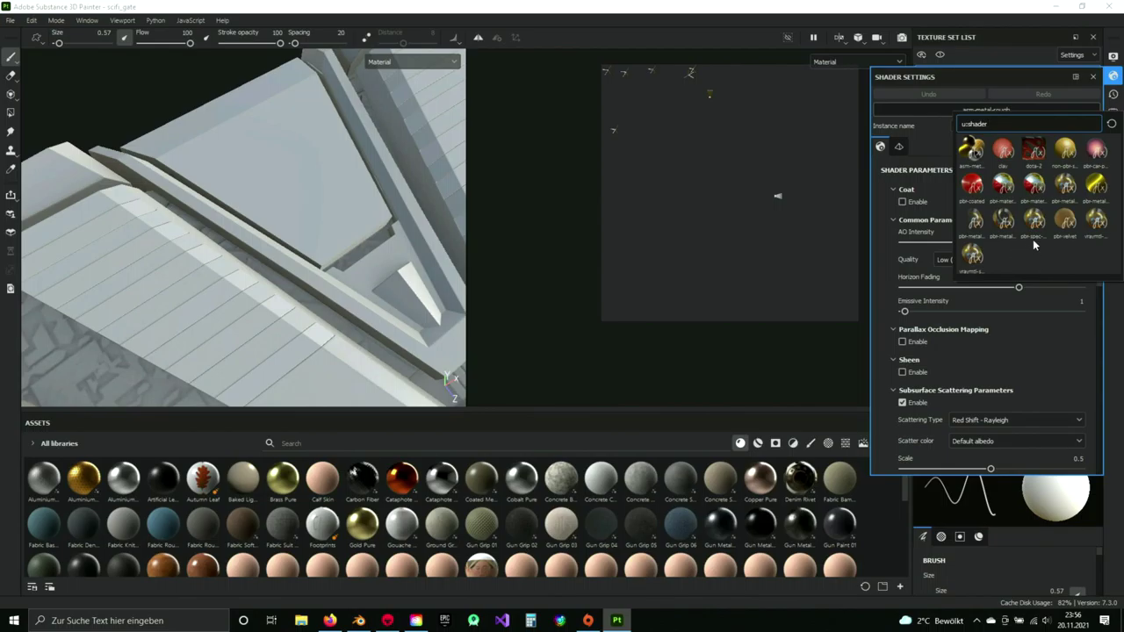
mouse_move(1053, 222)
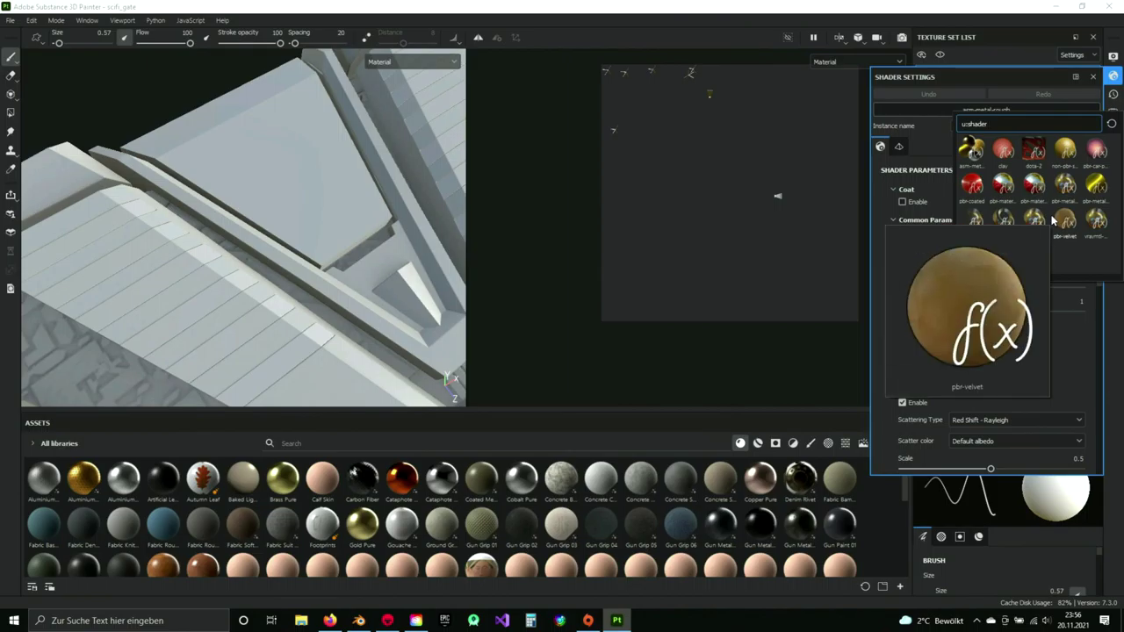
mouse_move(1094, 225)
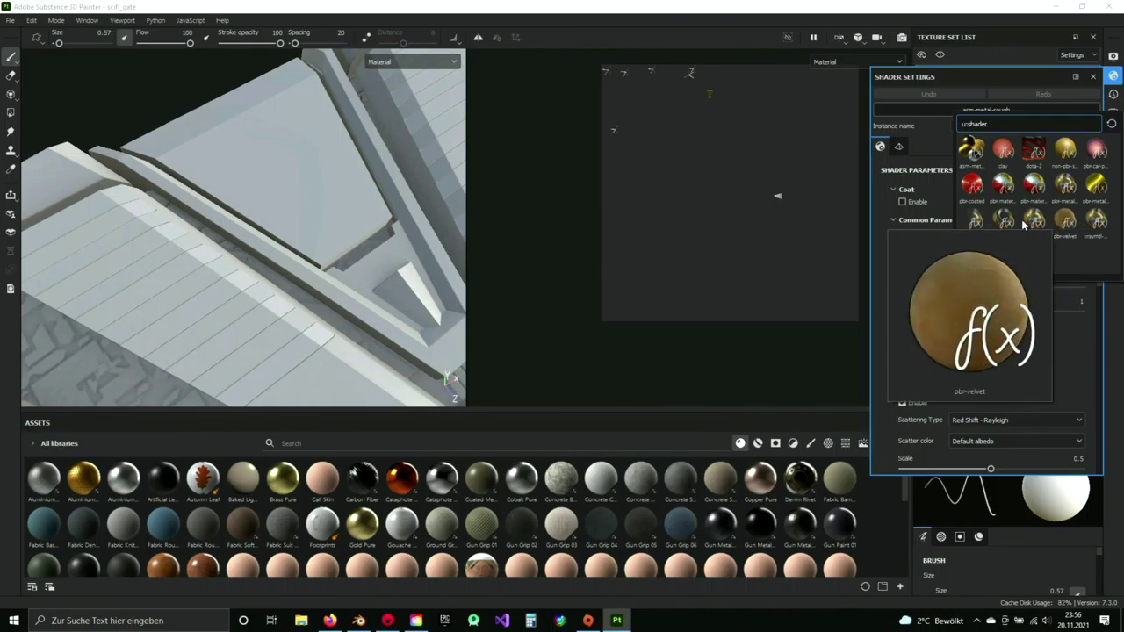
mouse_move(1004, 225)
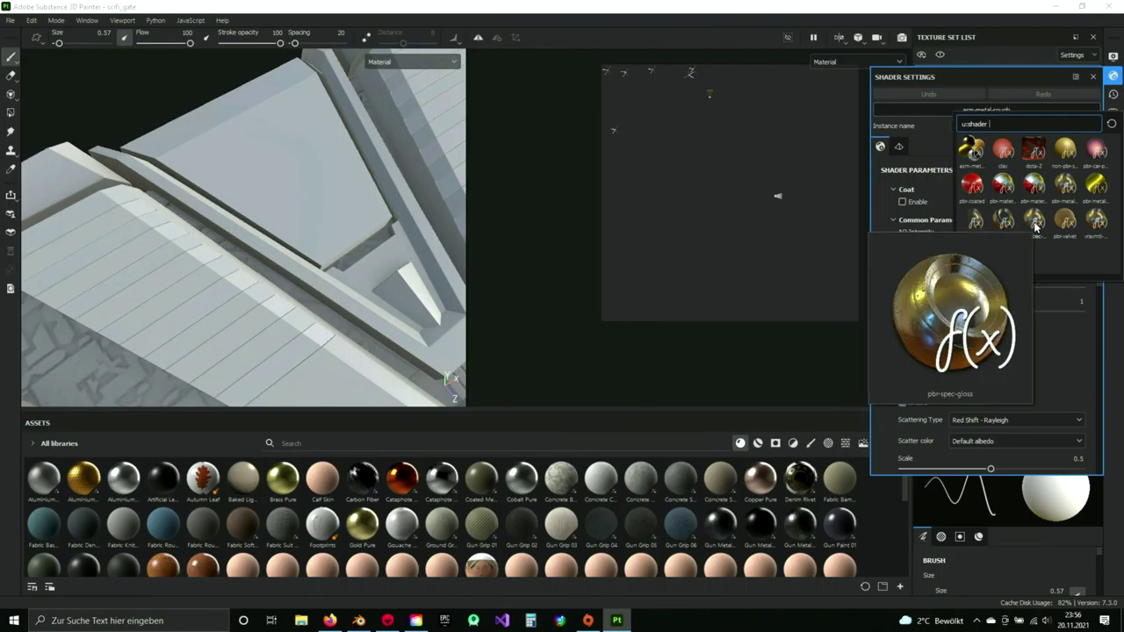
mouse_move(1103, 190)
mouse_move(1069, 189)
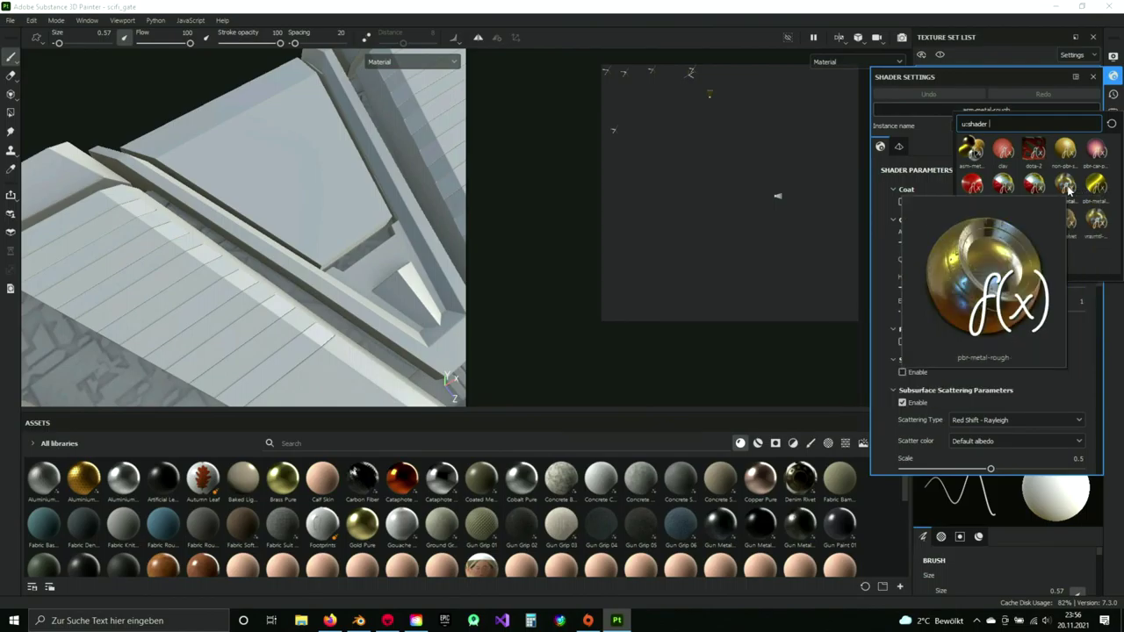
mouse_move(1060, 156)
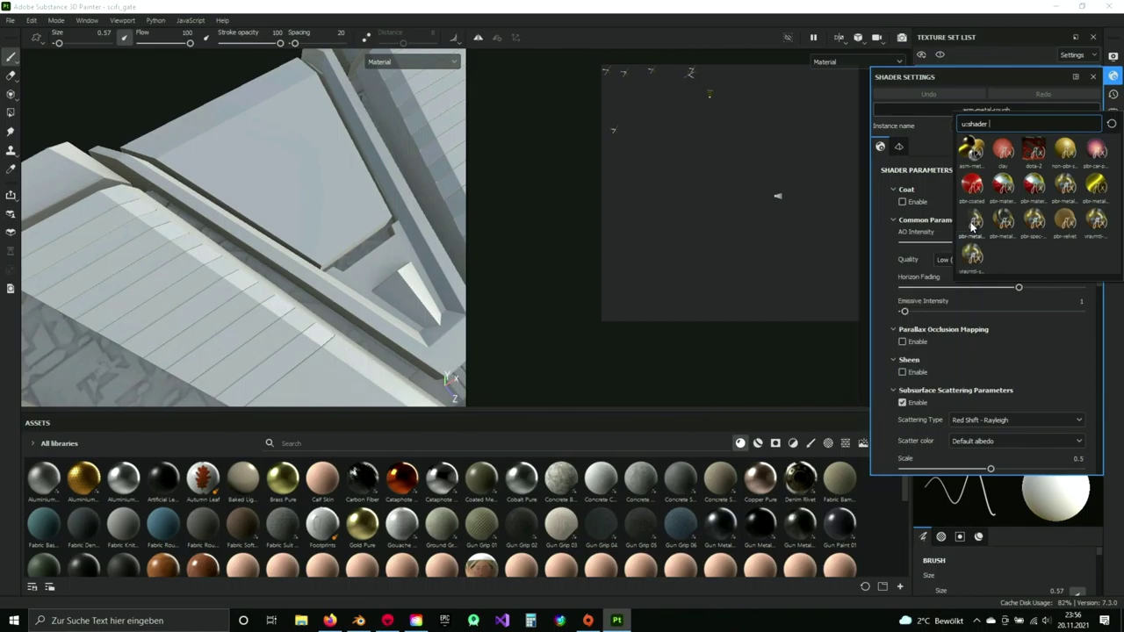
left_click(992, 243)
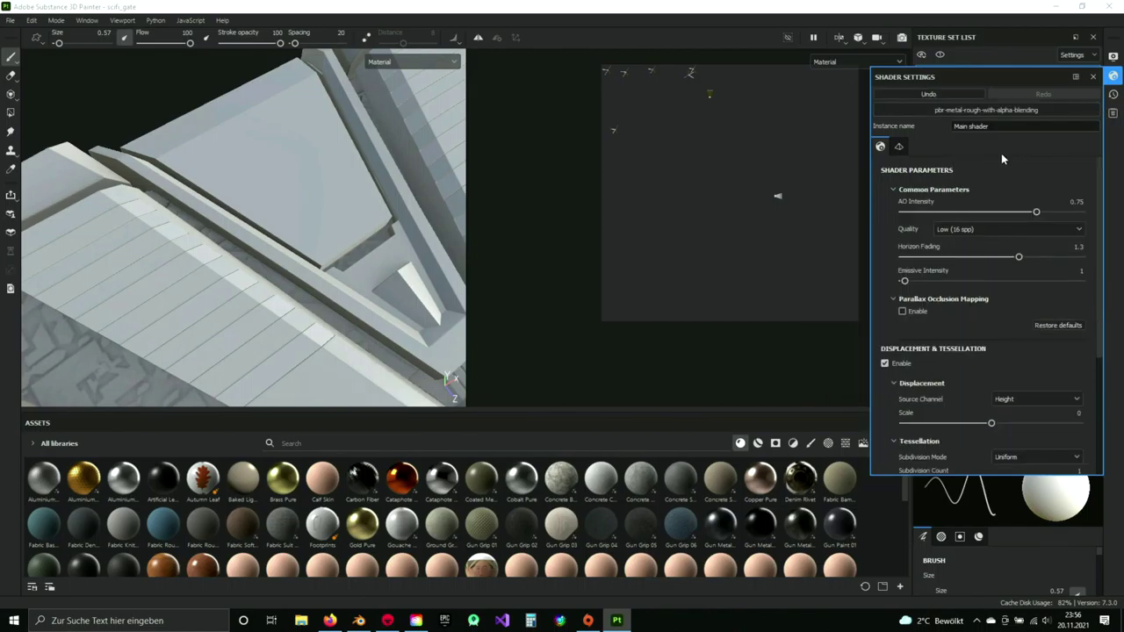
scroll(1001, 202, "down", 5)
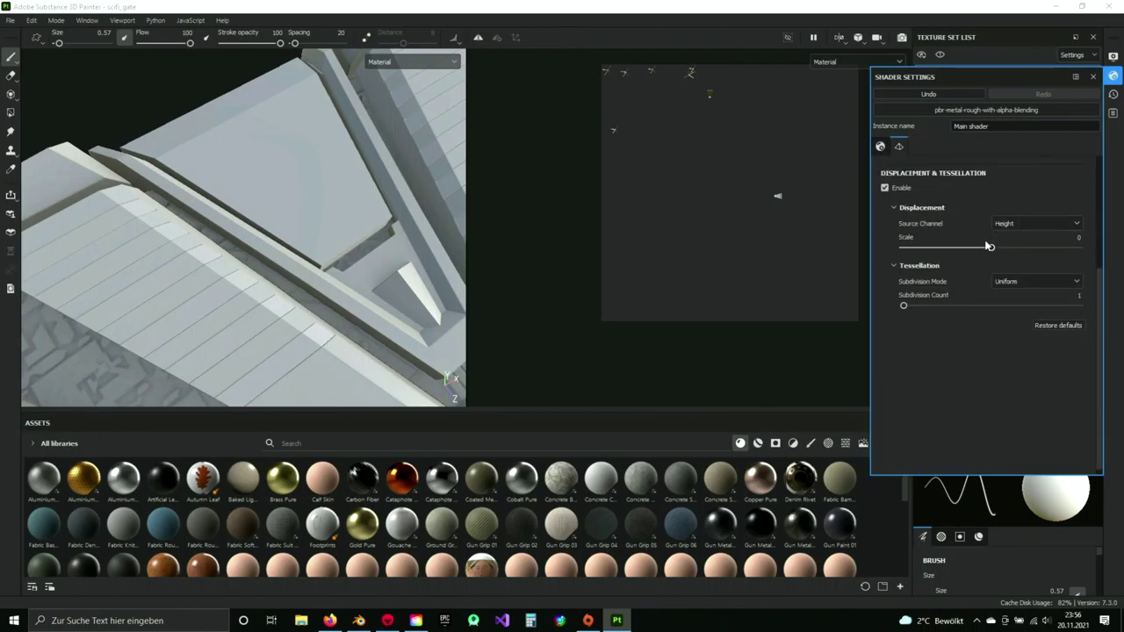
scroll(989, 229, "up", 5)
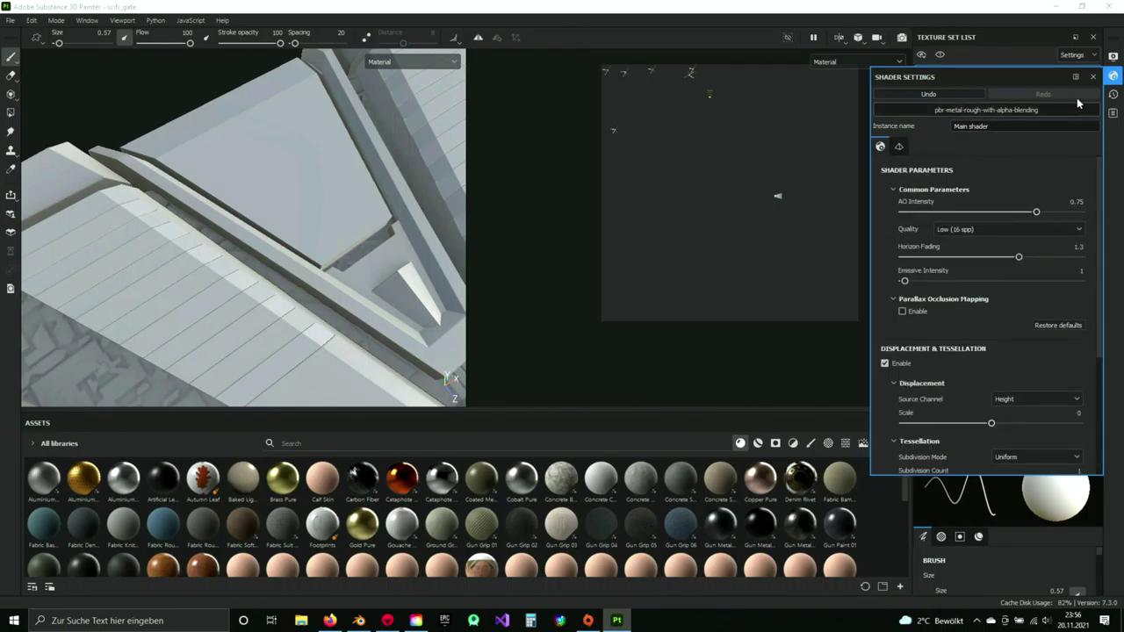
left_click(1094, 77)
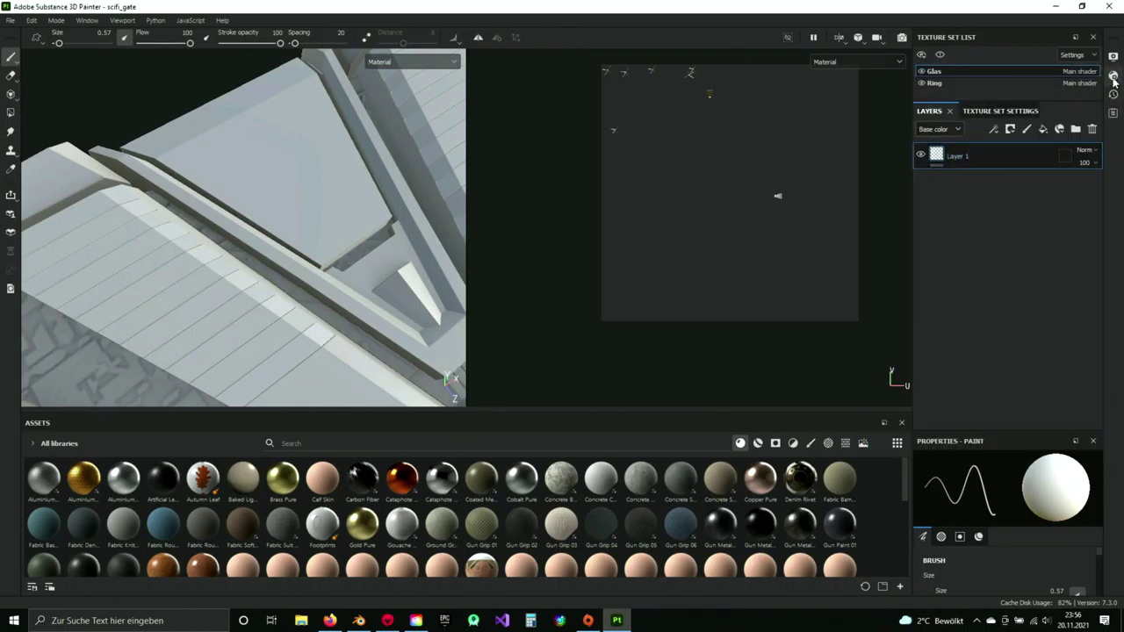
- Compare the mesh map slots of the Glas texture set with those of the Ring texture set
left_click(986, 115)
scroll(993, 250, "down", 4)
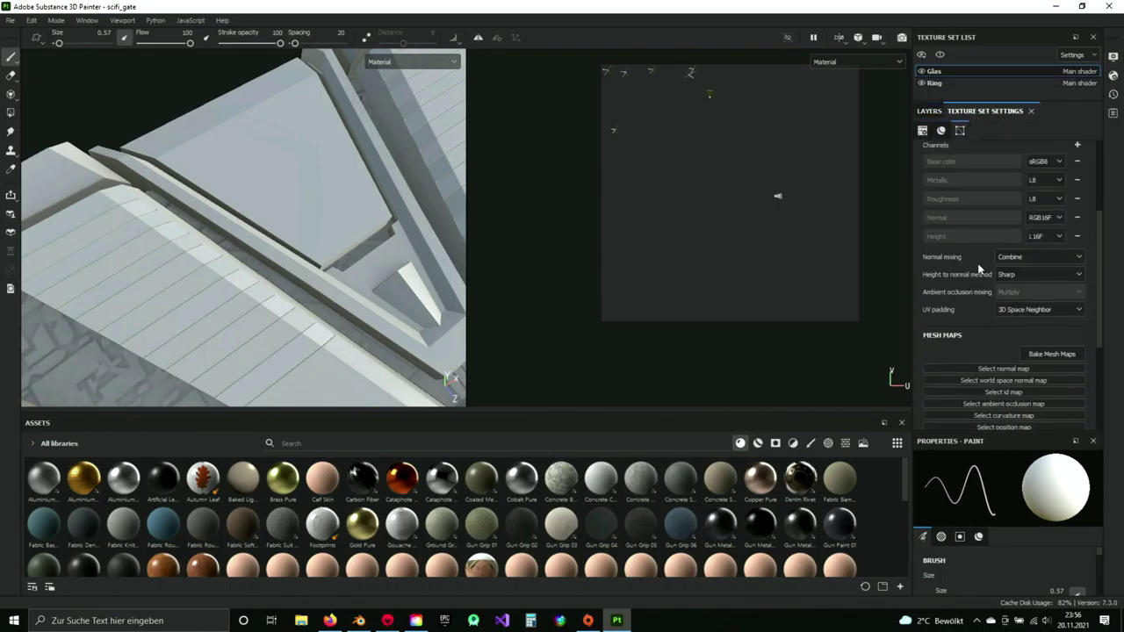
scroll(978, 225, "up", 1)
scroll(976, 231, "down", 2)
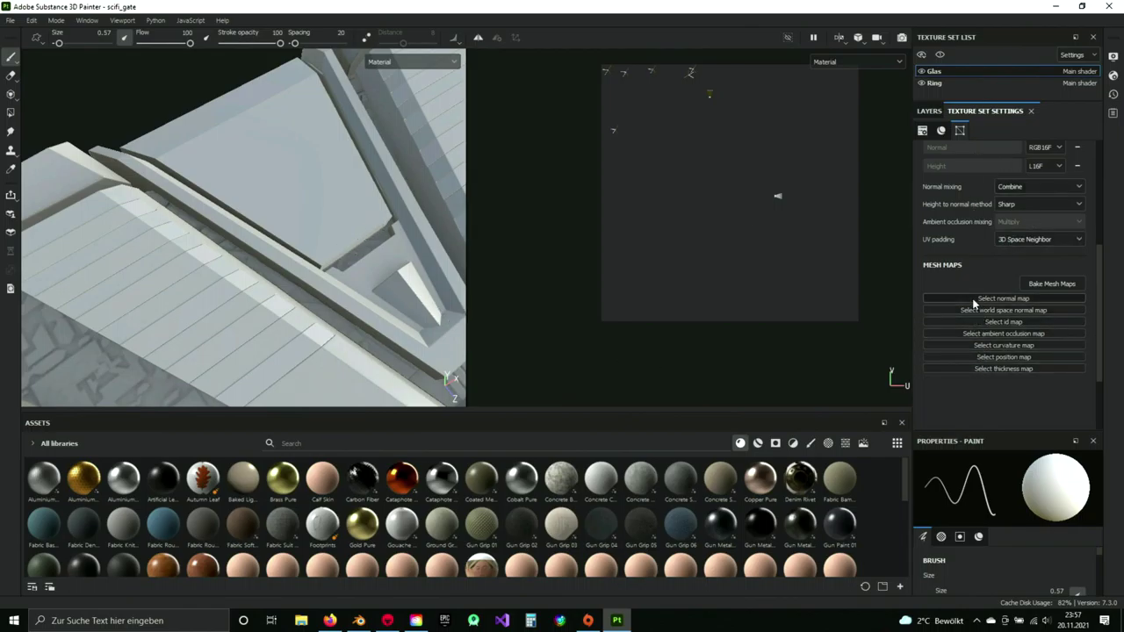
left_click(933, 84)
scroll(991, 301, "down", 2)
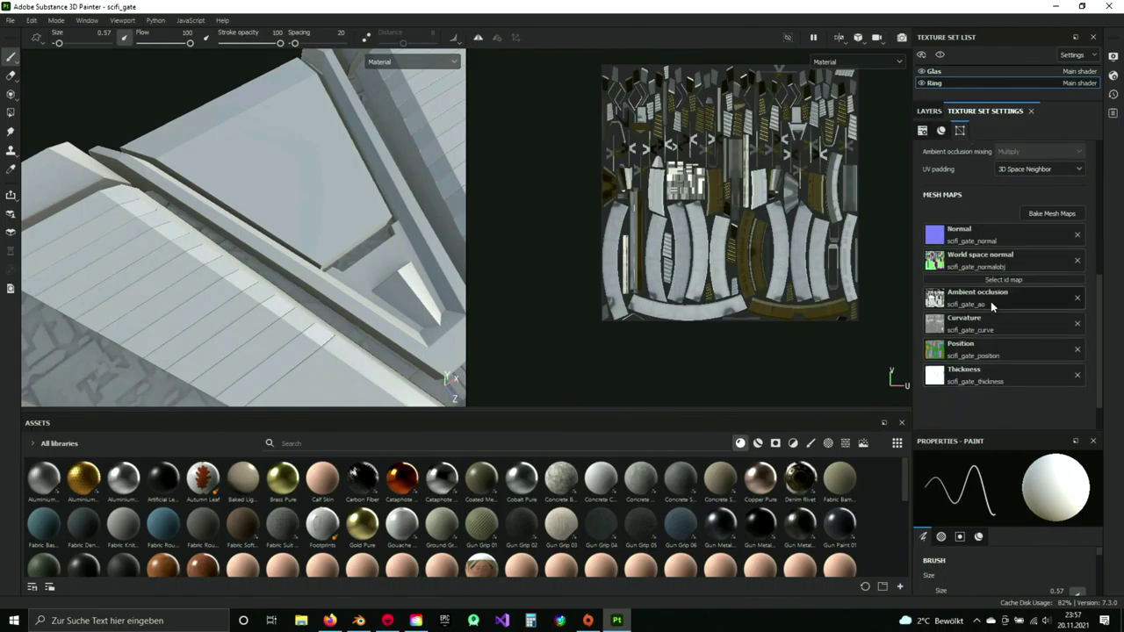
scroll(992, 306, "up", 3)
- Make Glas the active texture set and search the texture assets for "scifi"
left_click(944, 73)
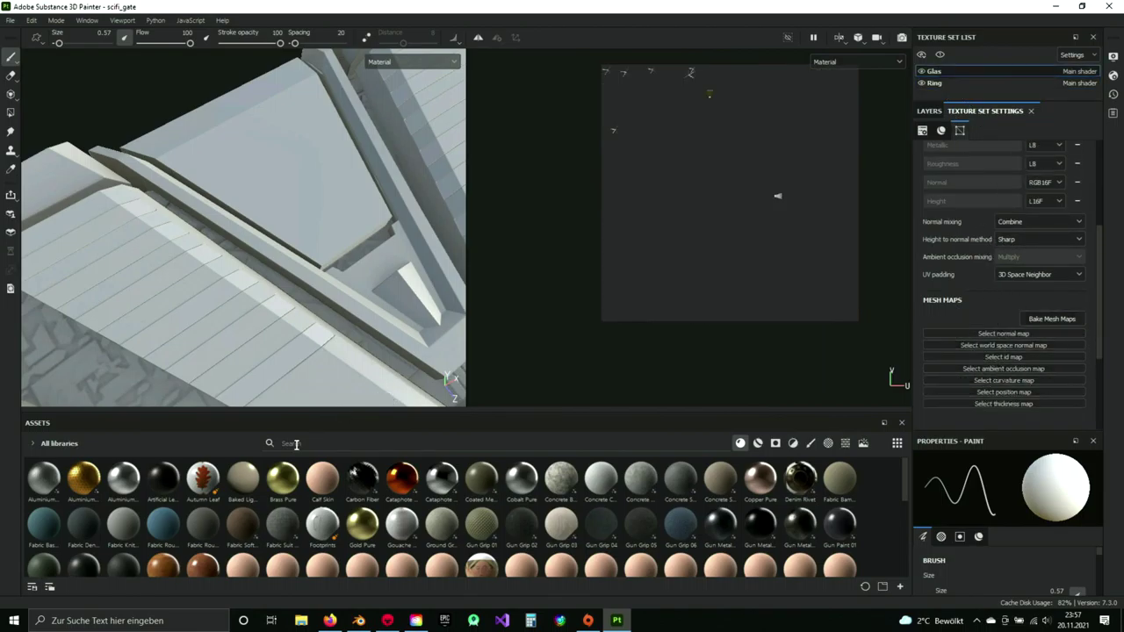
left_click(846, 443)
left_click(352, 443)
type("scf")
type("ifi")
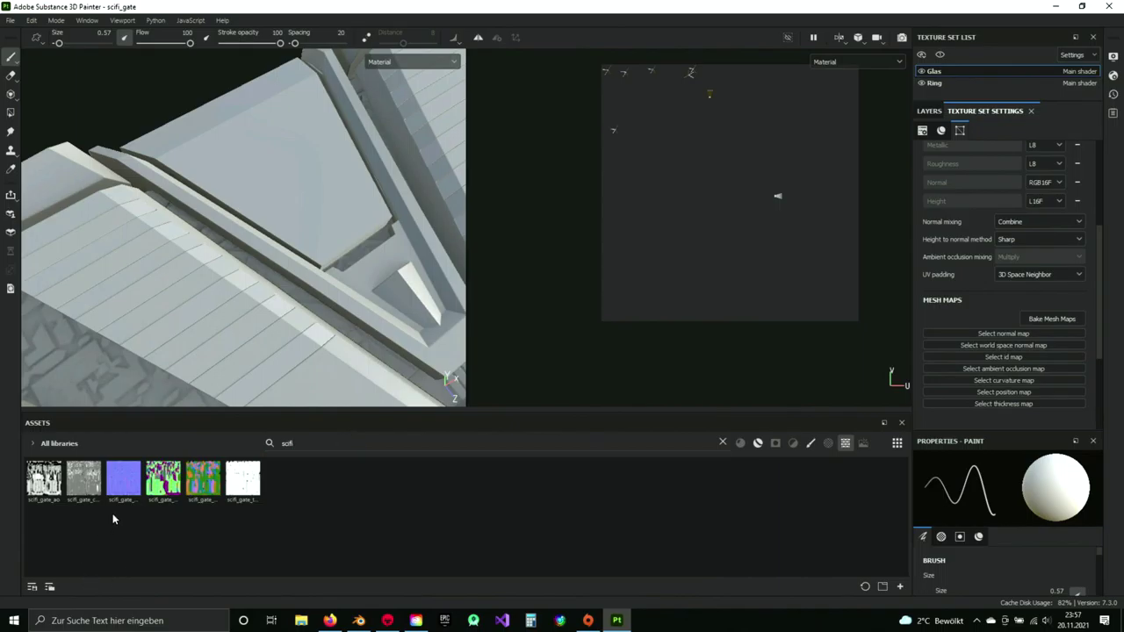
- Assign scifi_gate_normal as the Glas set's normal map and scifi_gate_normalobj as its world space normal map
mouse_move(113, 479)
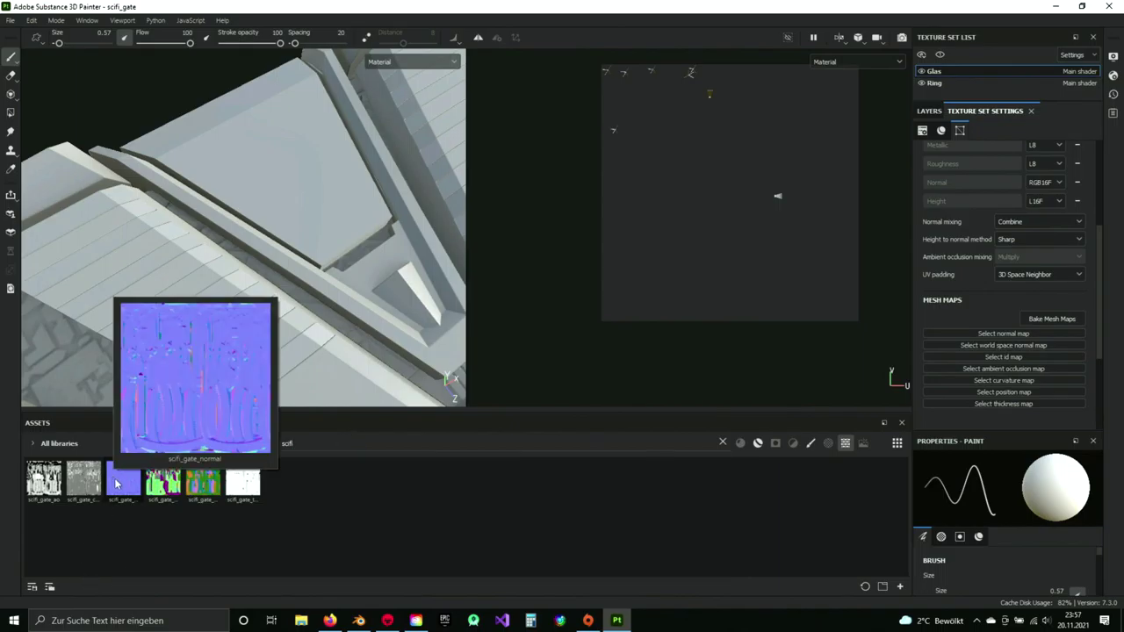
left_click_drag(116, 483, 1004, 336)
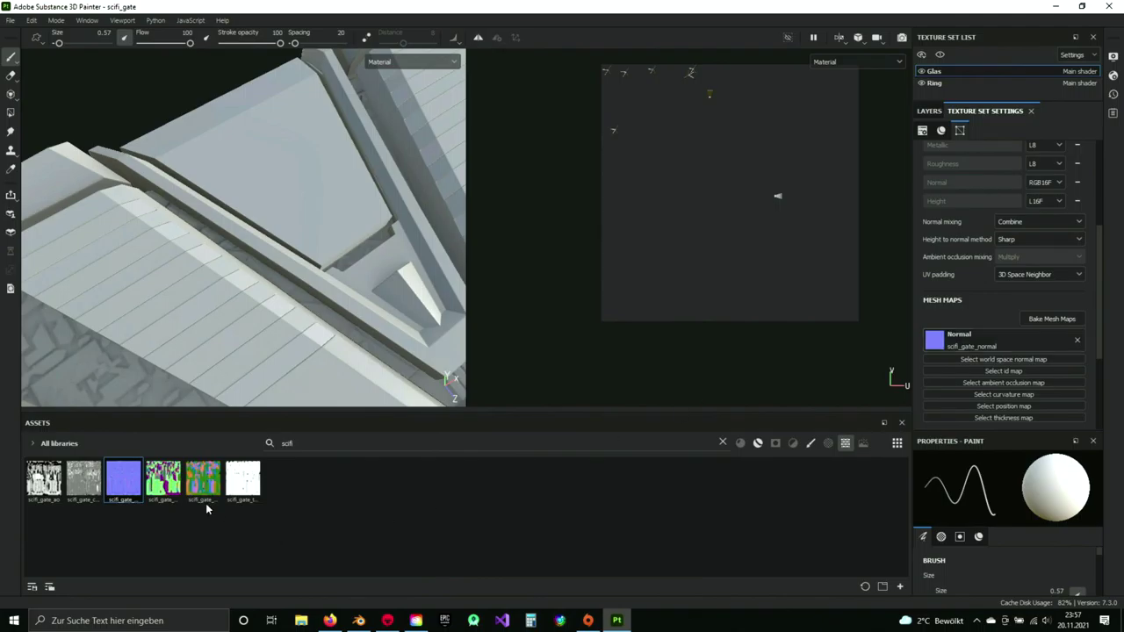
left_click(167, 486)
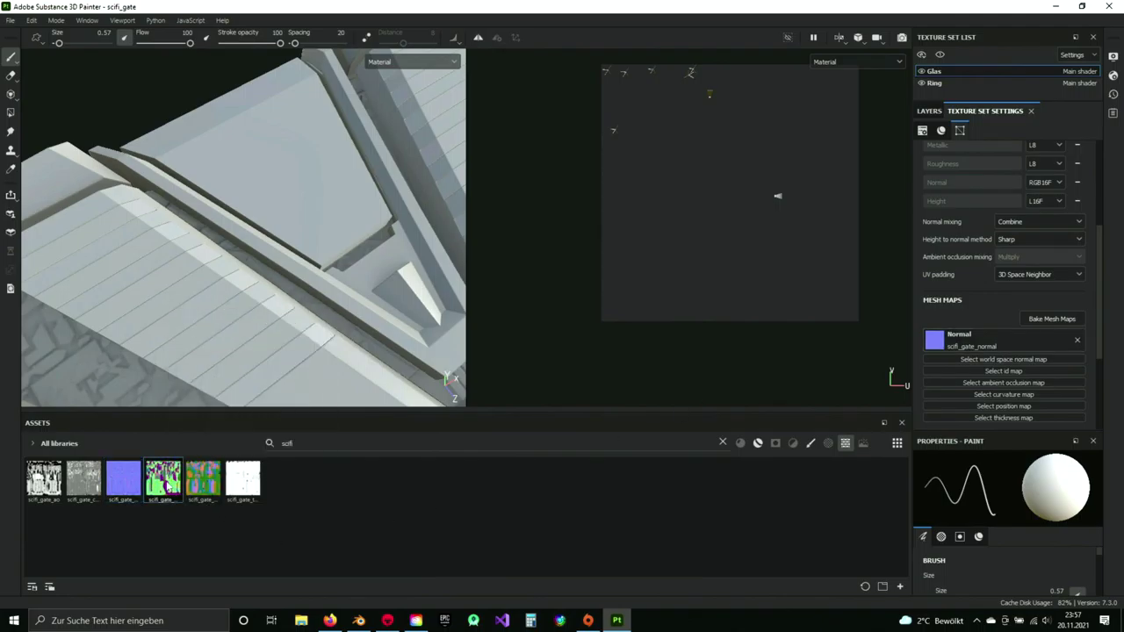
left_click_drag(167, 485, 1004, 360)
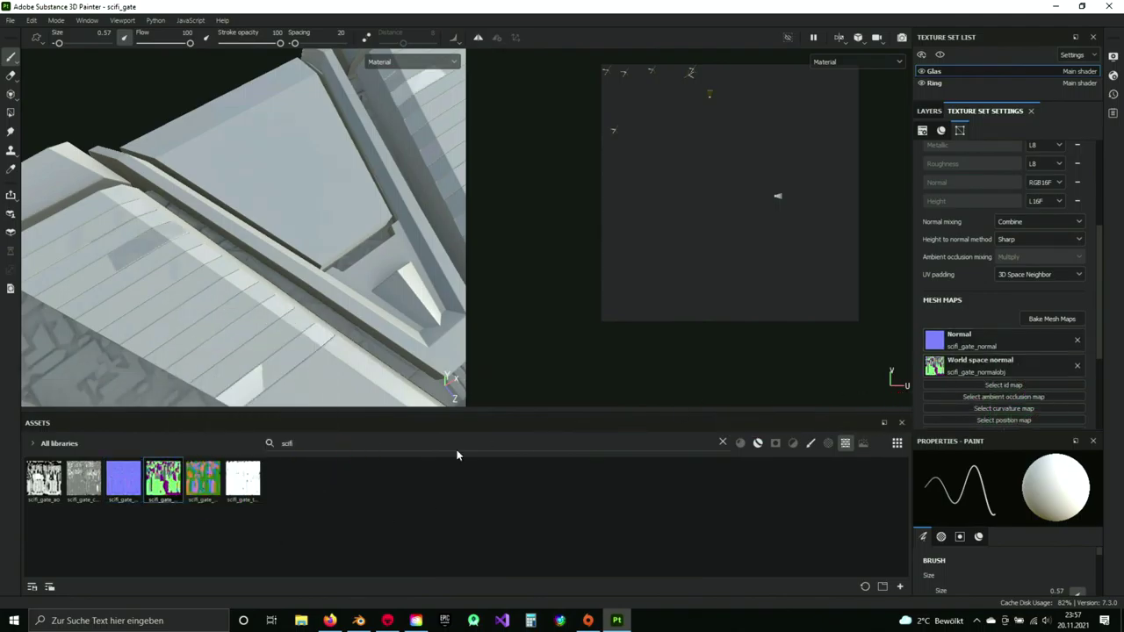
- Assign scifi_gate_position as the Glas set's position map
mouse_move(199, 487)
left_click_drag(199, 487, 1024, 426)
scroll(1031, 394, "down", 2)
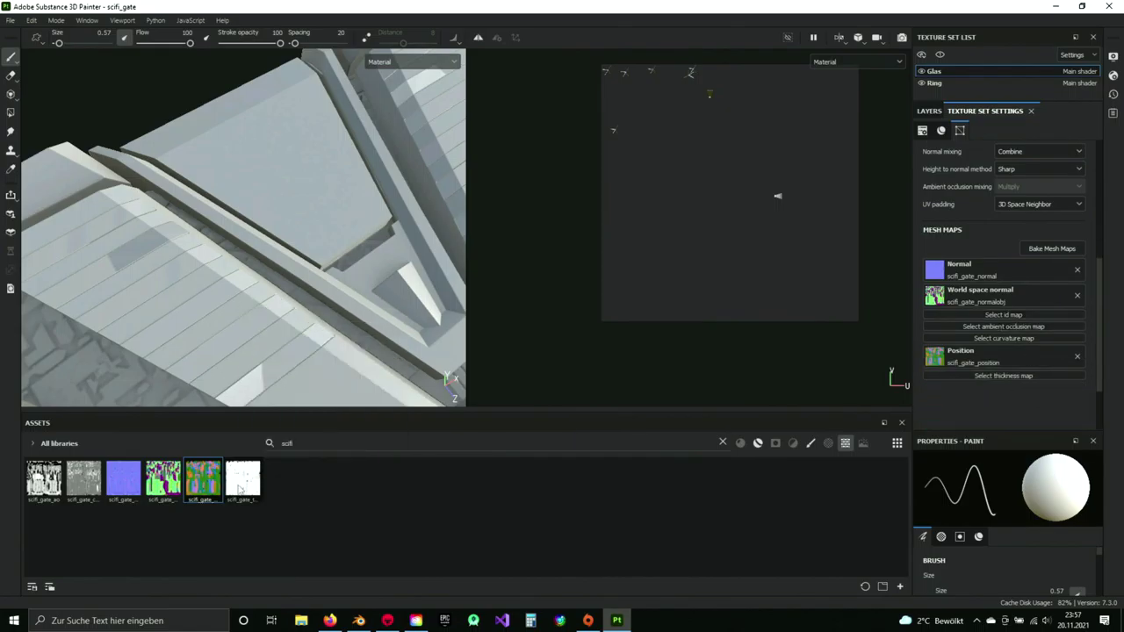
- Assign scifi_gate_thickness, scifi_gate_curve and scifi_gate_ao as the Glas set's thickness, curvature and ambient occlusion maps
left_click_drag(239, 489, 1010, 378)
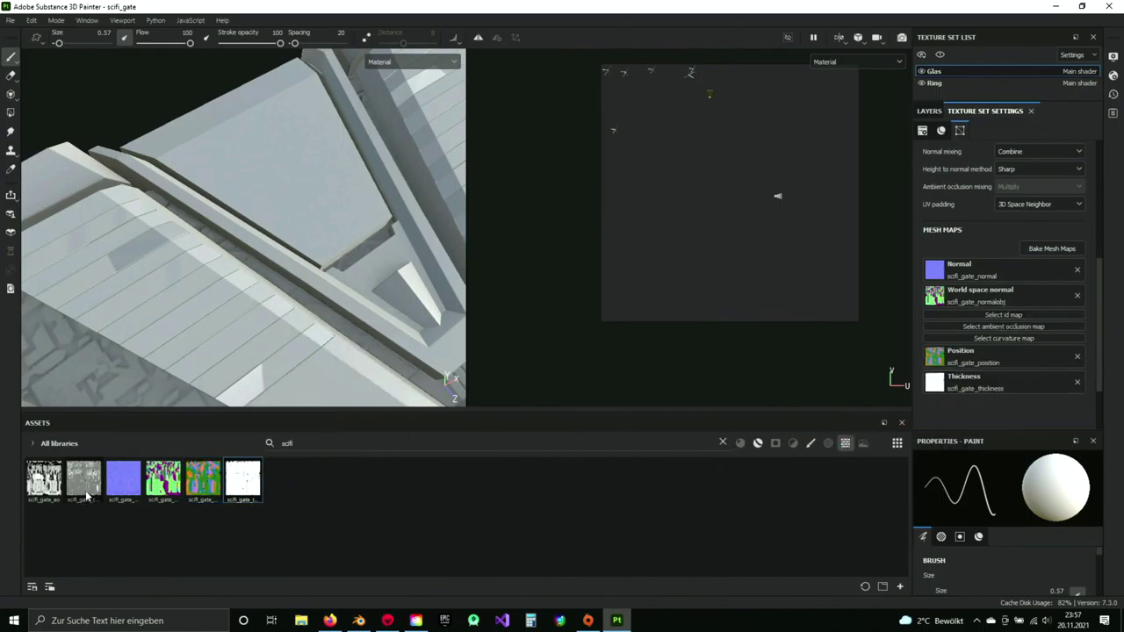
left_click_drag(86, 490, 1026, 340)
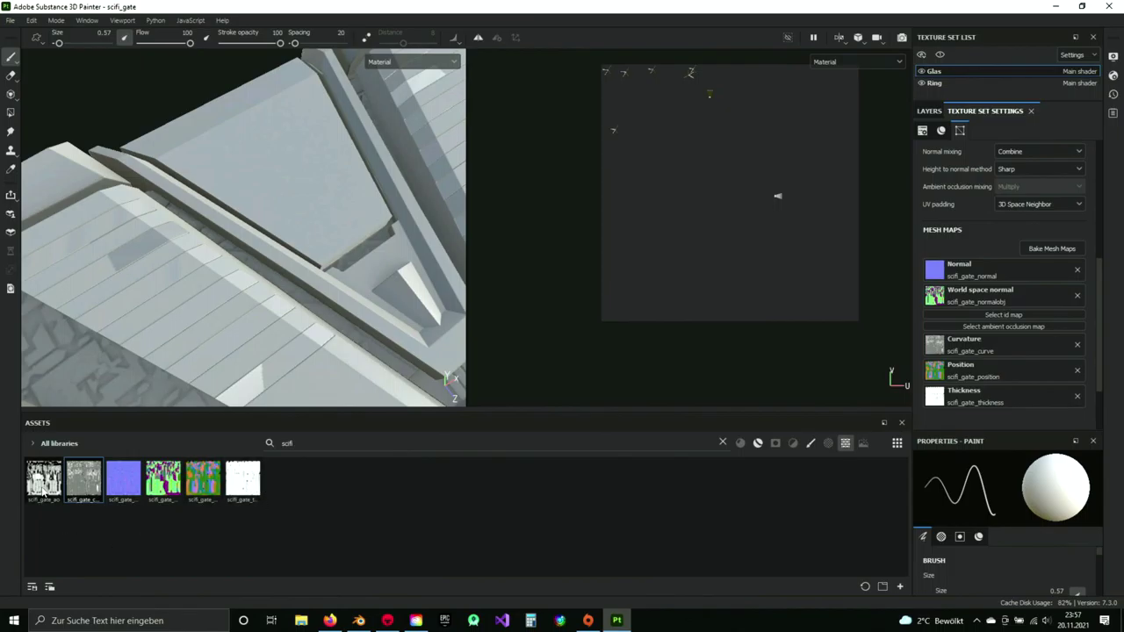
left_click_drag(44, 481, 1037, 341)
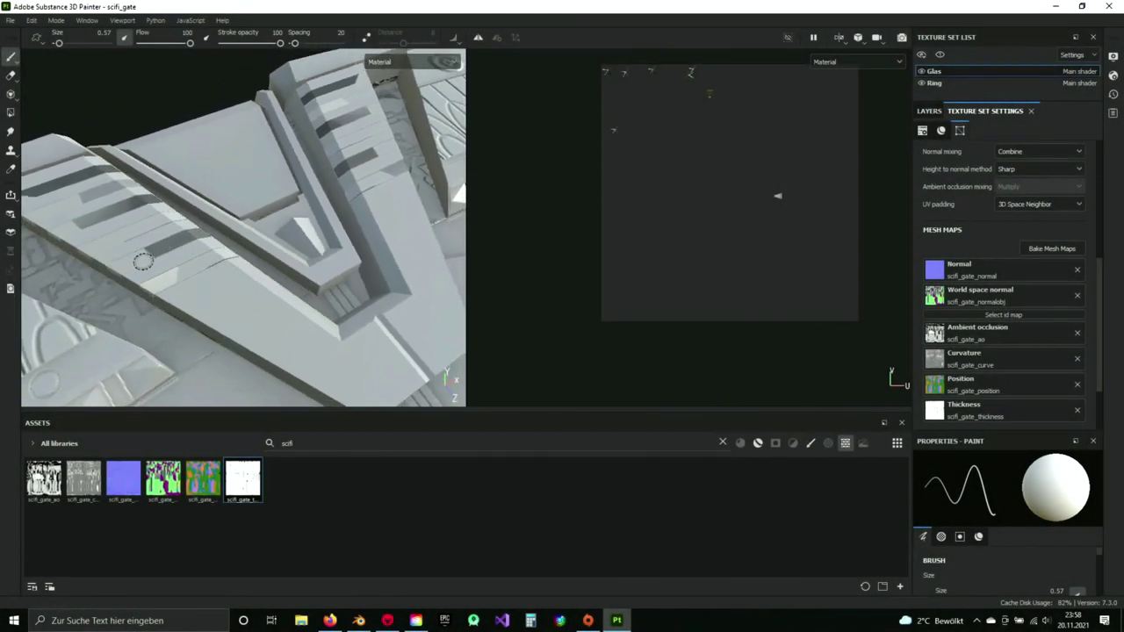
- Examine the chevron's shading, switch to Marmoset Toolbag and inspect the gate's chevrons and the neighbouring ring panel up close
left_click_drag(204, 282, 177, 269, "alt")
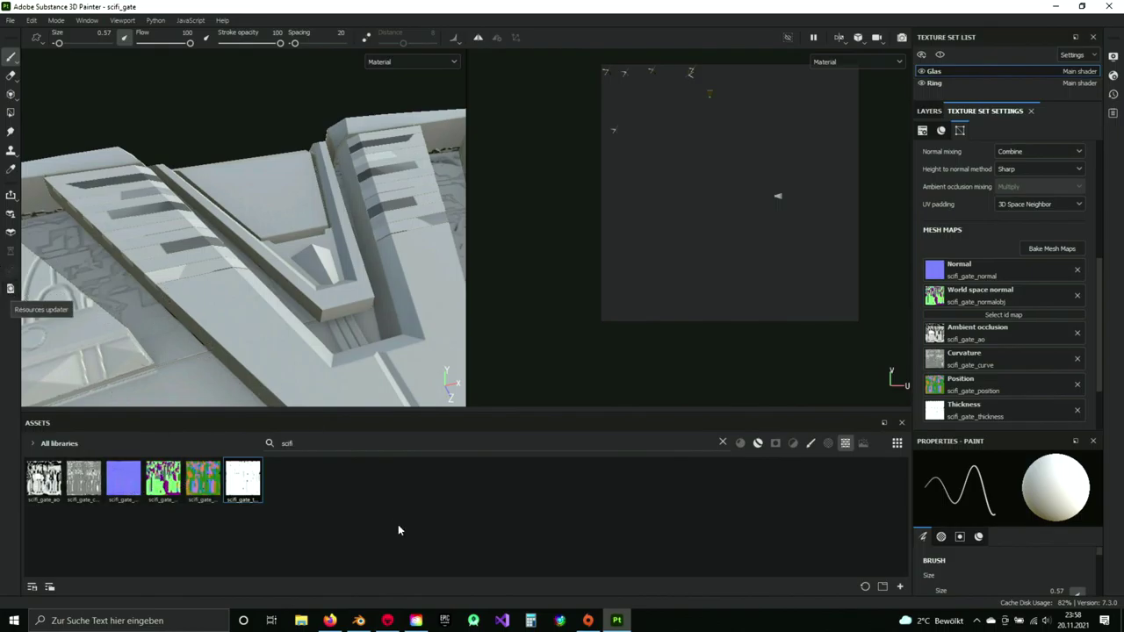
left_click(388, 621)
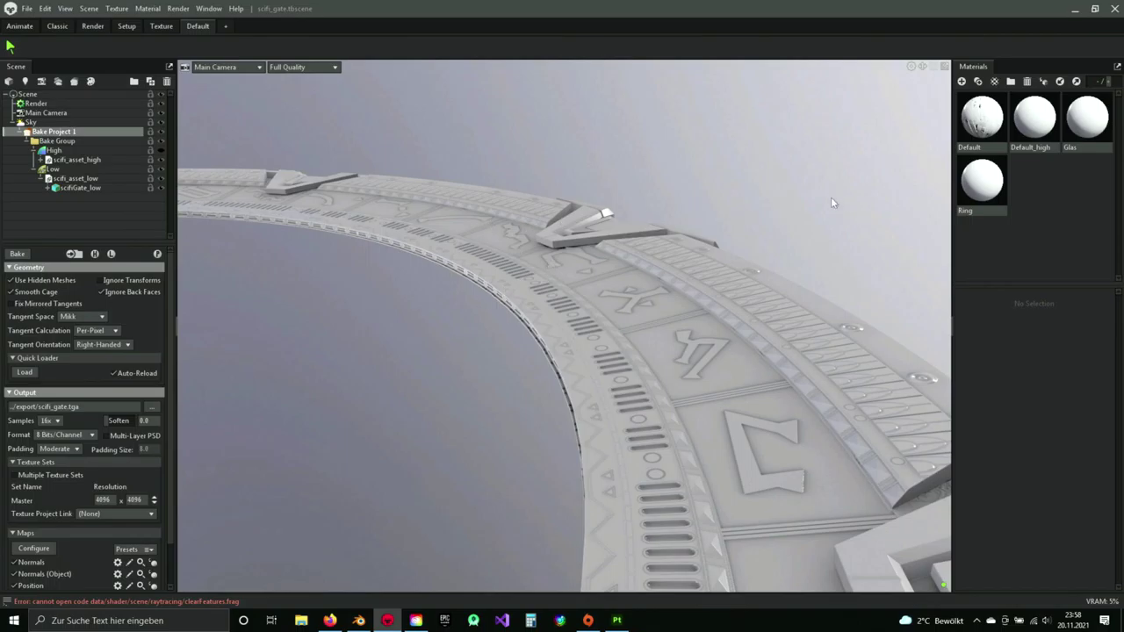
left_click_drag(567, 201, 592, 250)
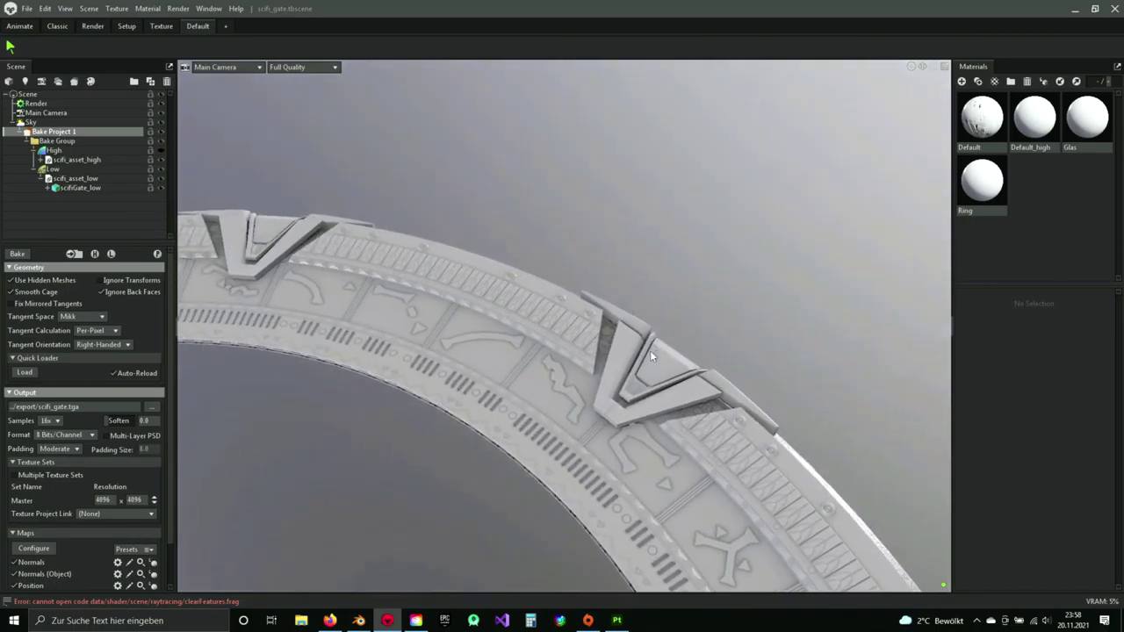
scroll(650, 348, "up", 4)
middle_click_drag(650, 348, 760, 433)
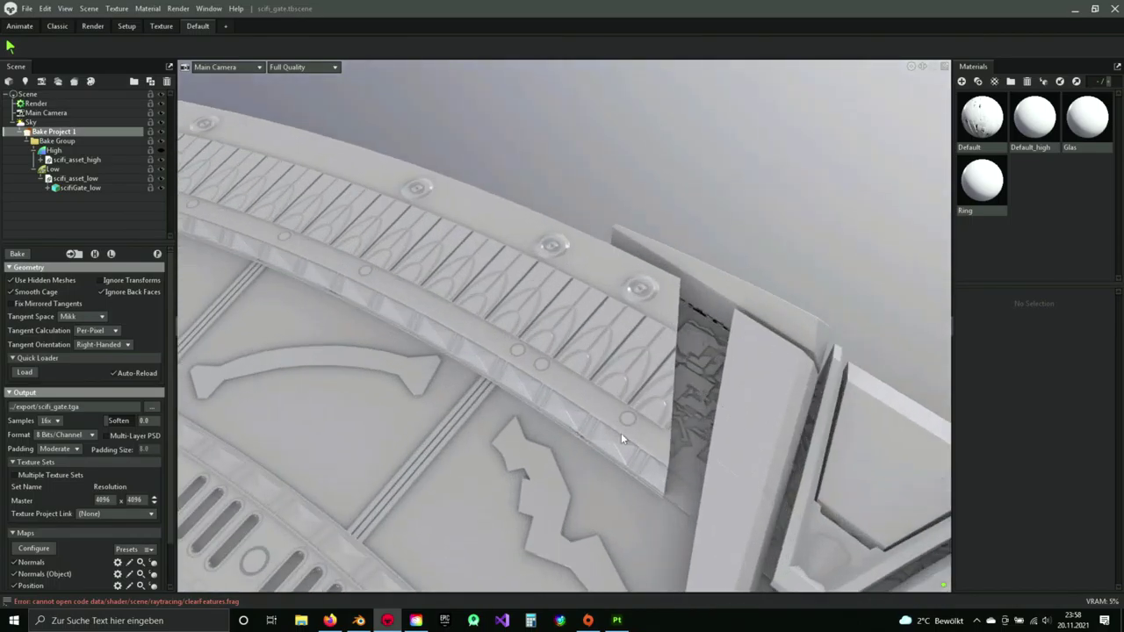
- Switch back to Substance Painter and update all outdated project resources with the Resources Updater
left_click(617, 621)
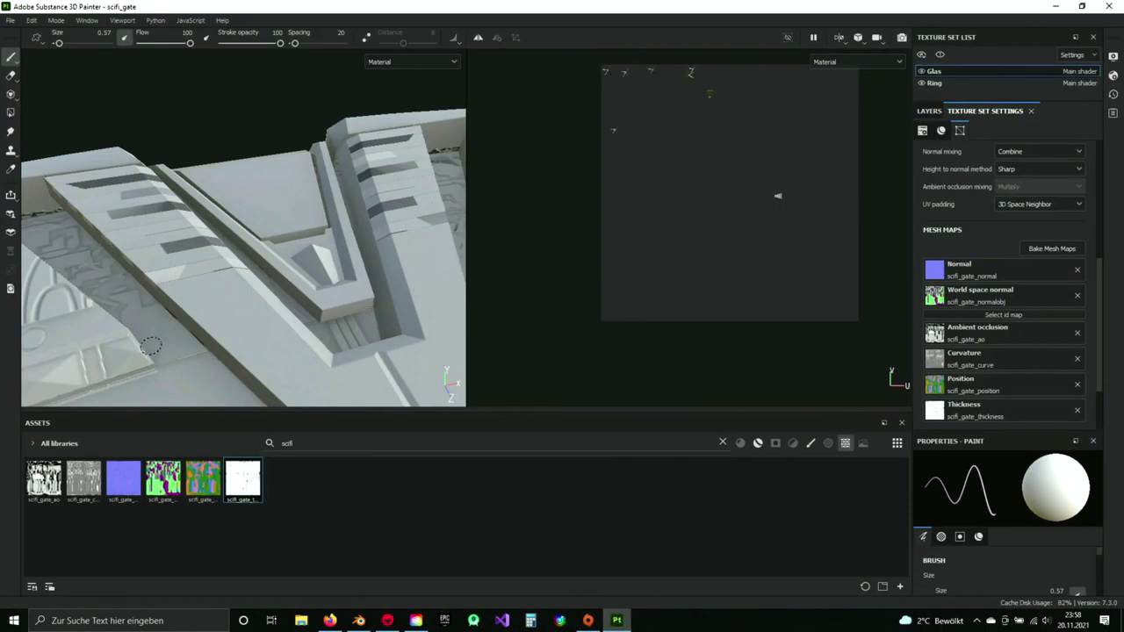
left_click(11, 289)
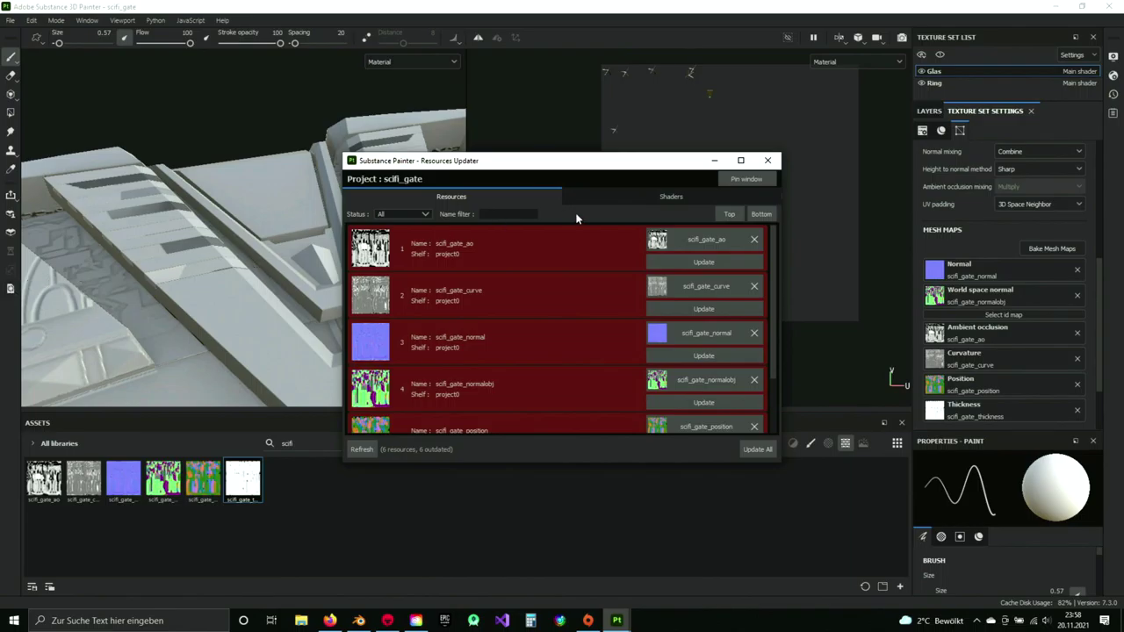
scroll(527, 301, "down", 3)
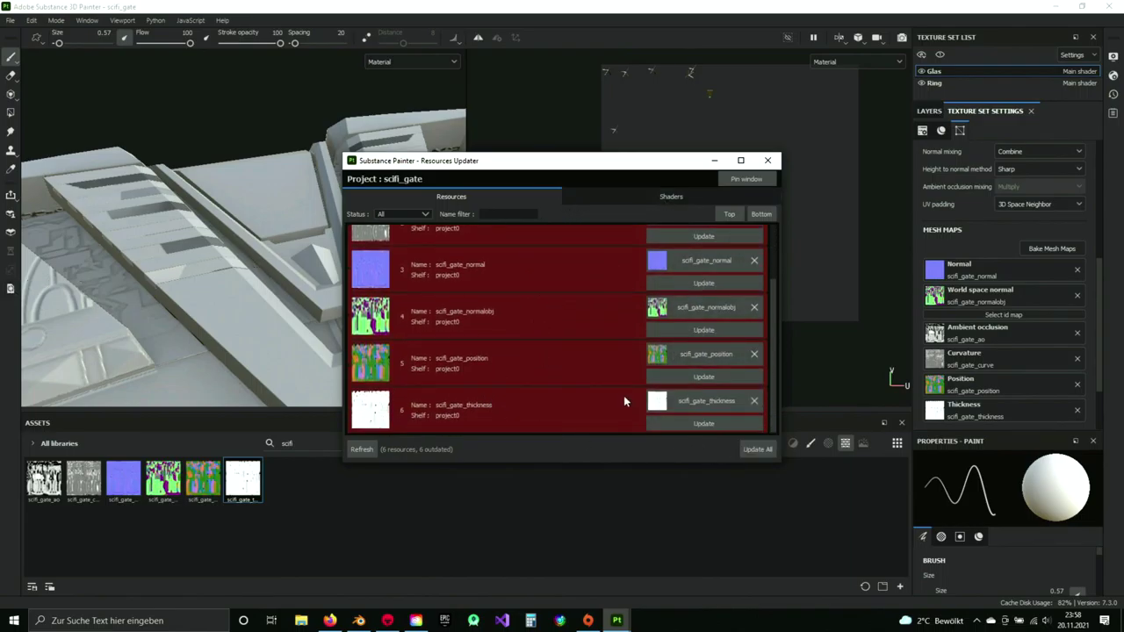
left_click(755, 450)
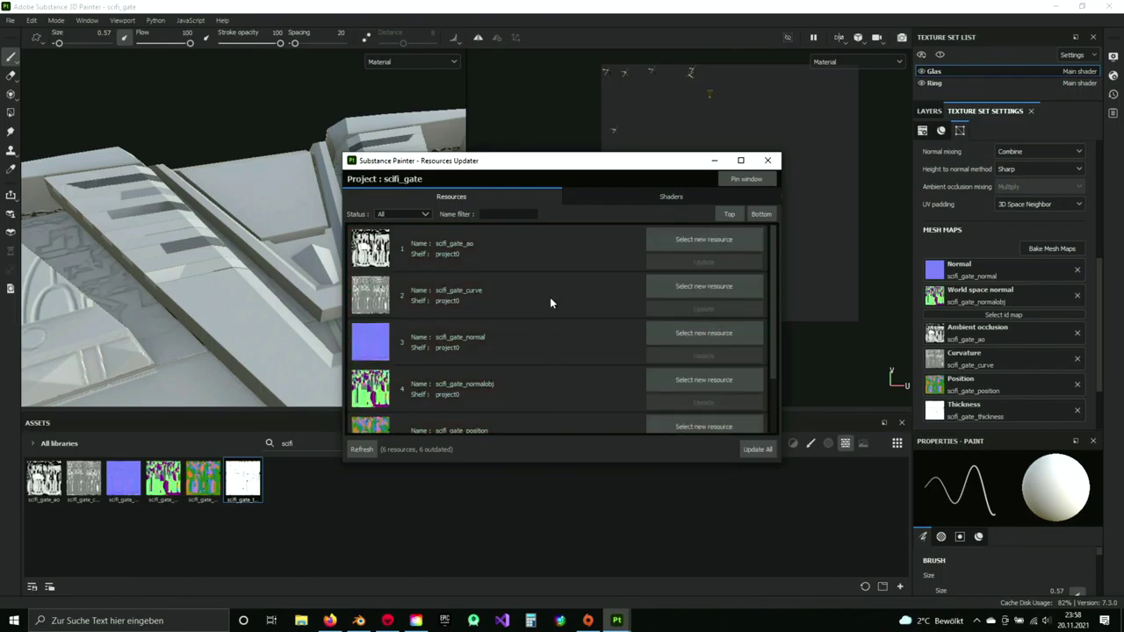
left_click(769, 162)
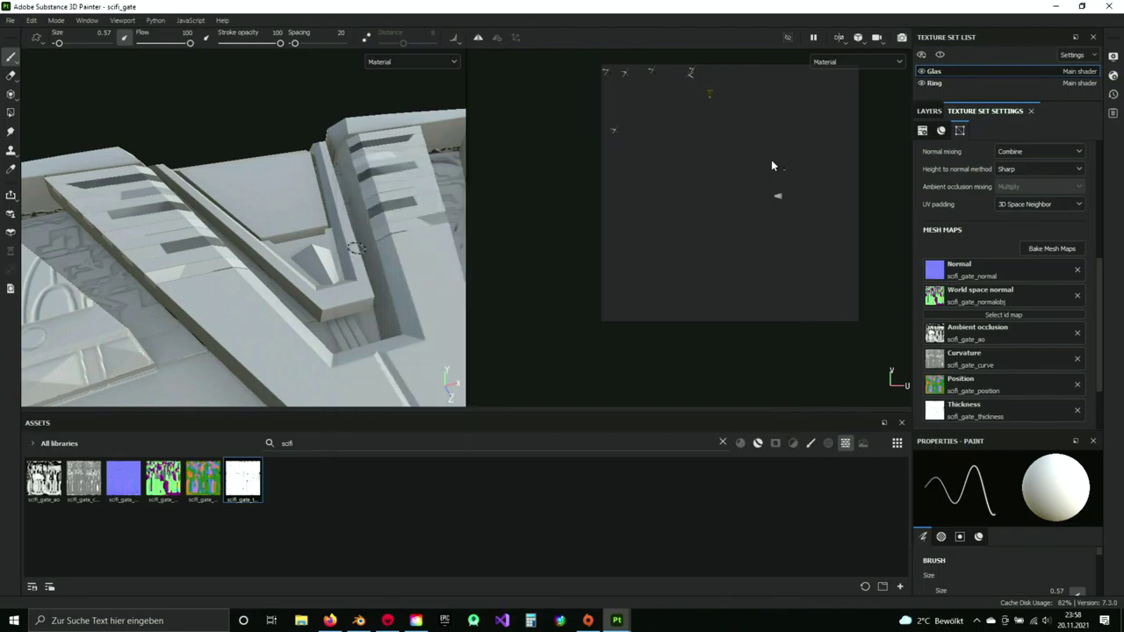
- Recheck the project's texture resources in the Resources Updater and examine the chevron's ridges up close
left_click_drag(263, 334, 250, 306, "alt")
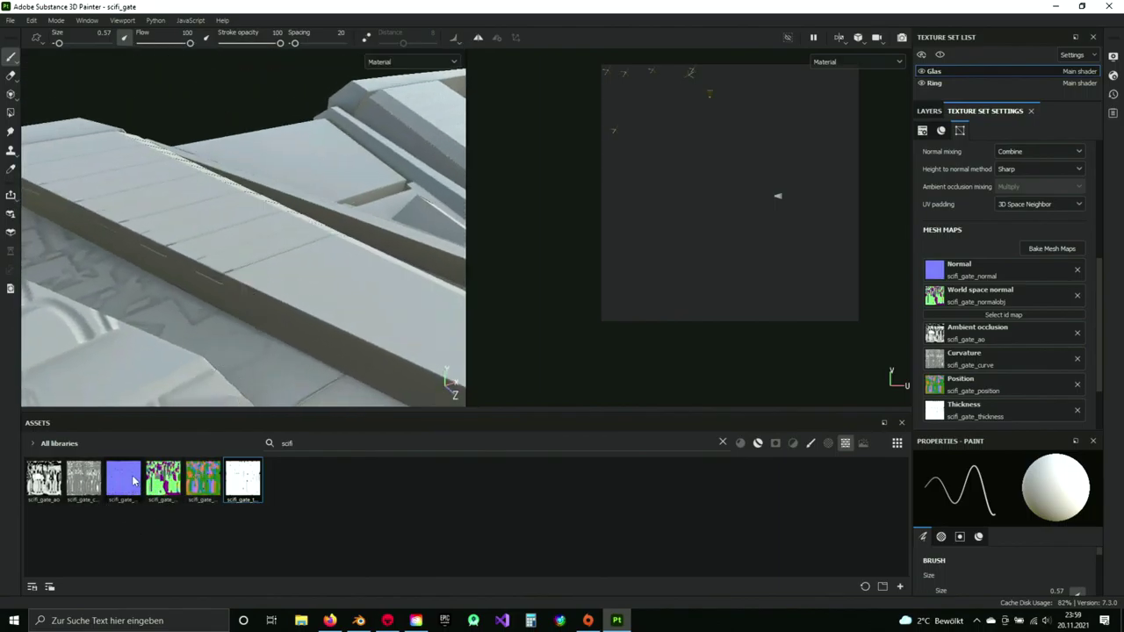
right_click(239, 479)
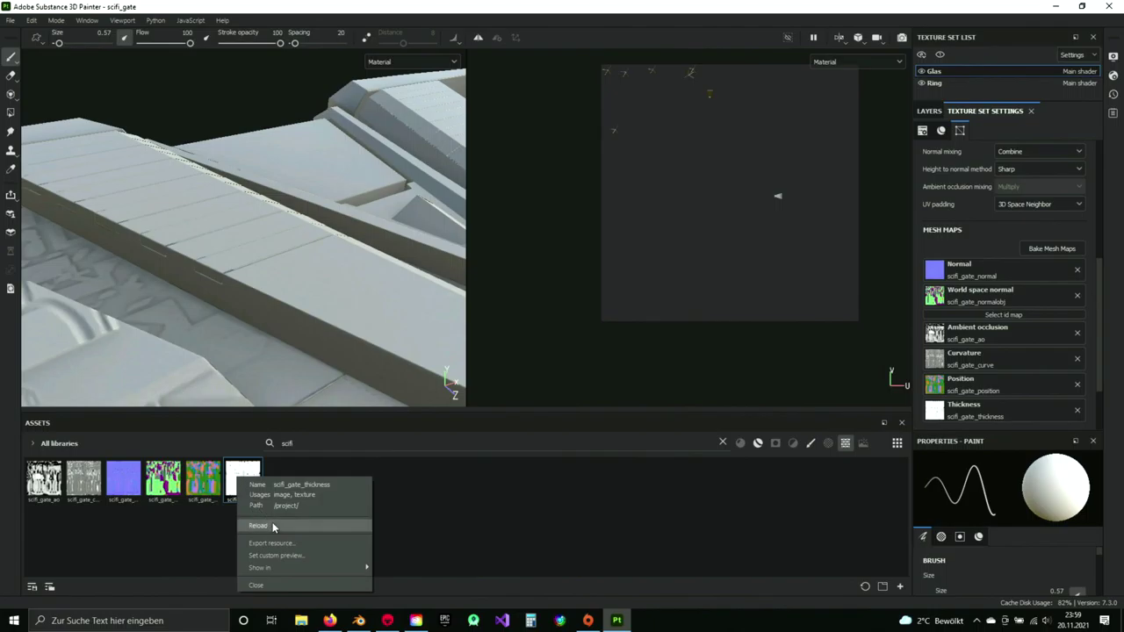
left_click(208, 531)
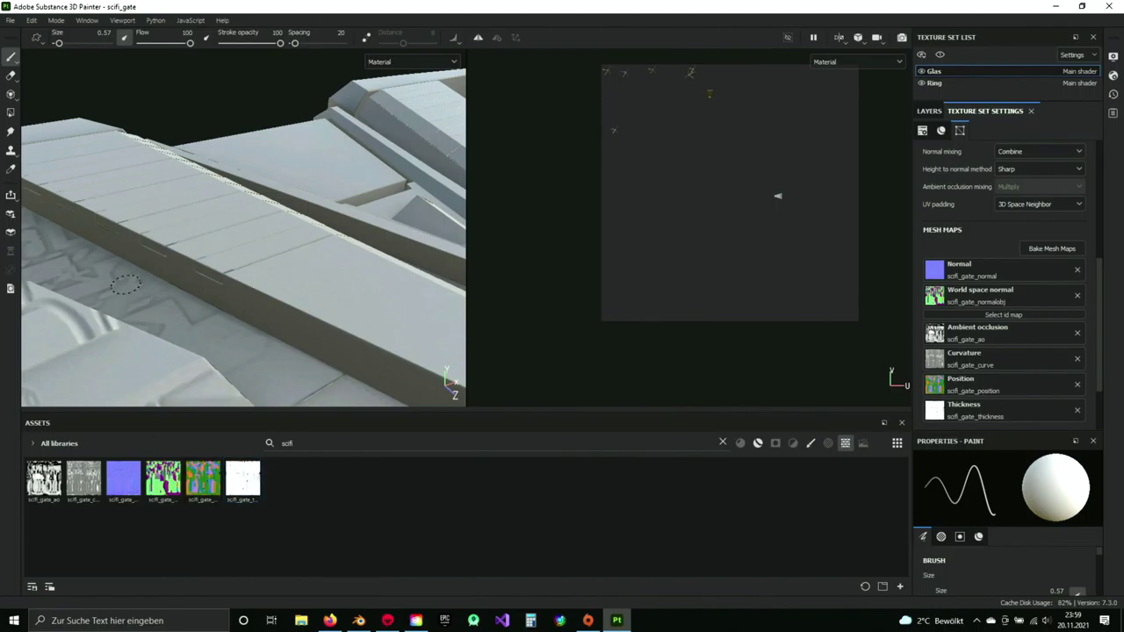
left_click(9, 290)
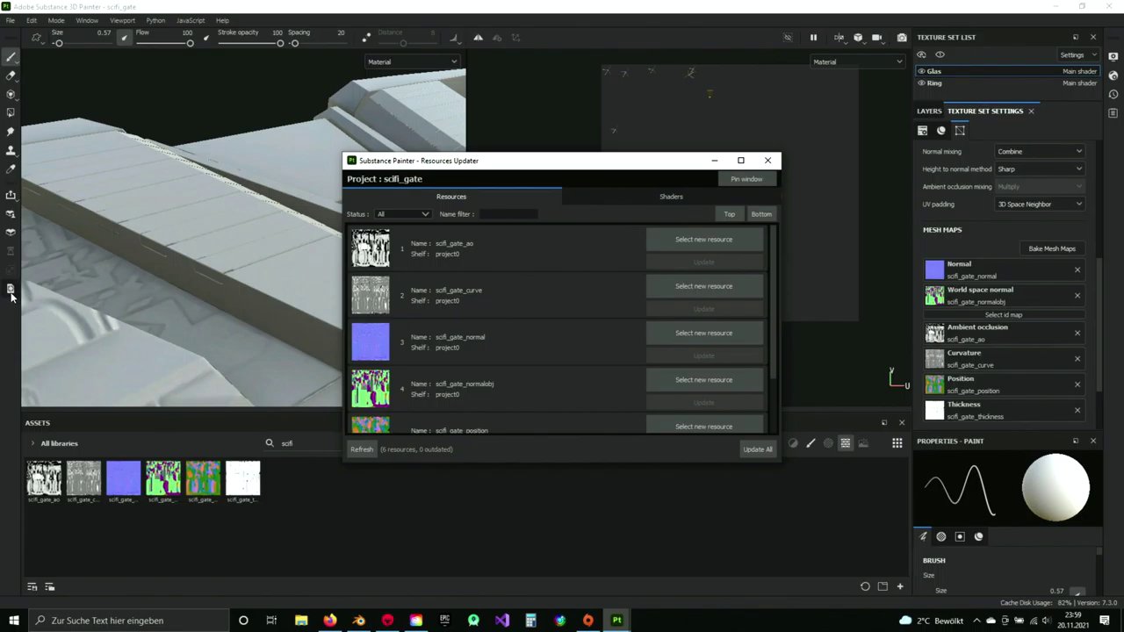
scroll(597, 257, "down", 3)
scroll(597, 362, "up", 3)
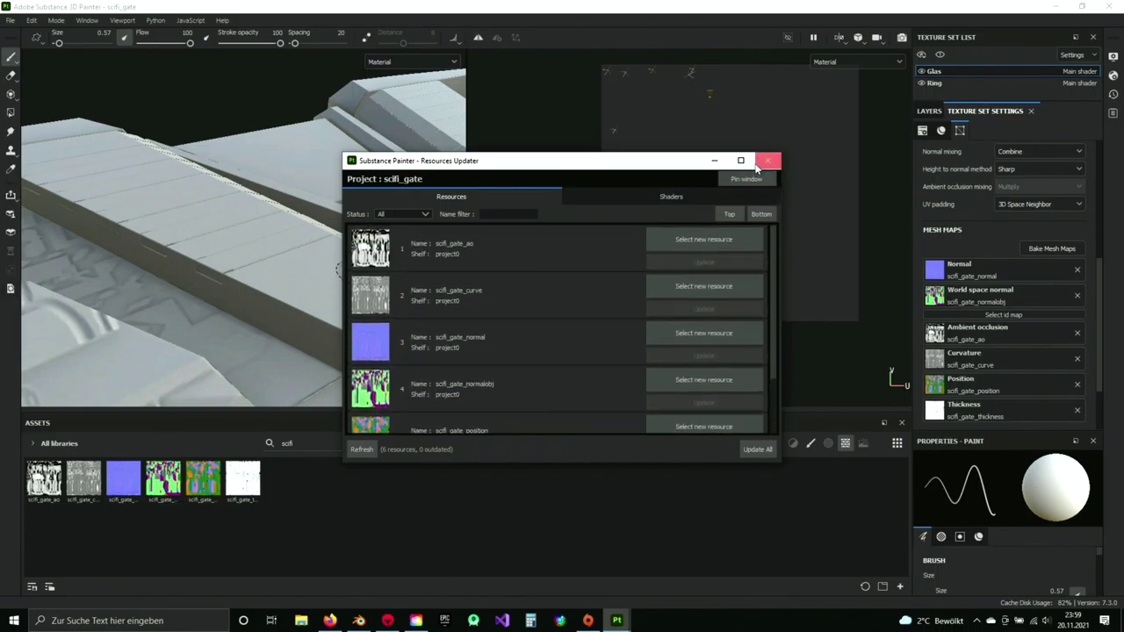
left_click(767, 160)
scroll(220, 248, "down", 3)
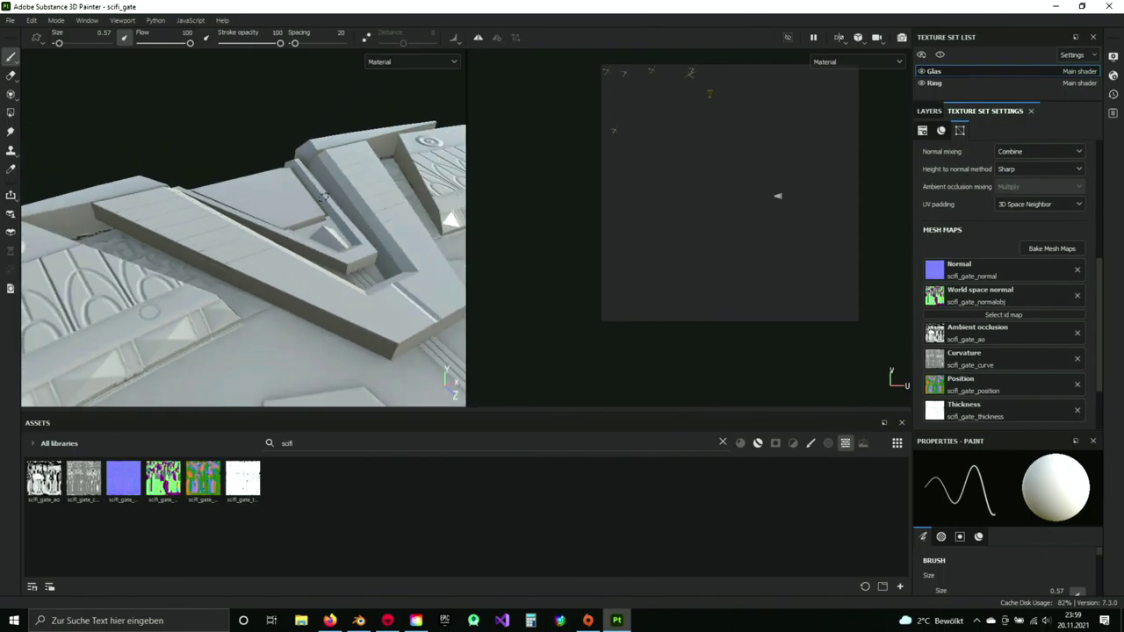
left_click_drag(219, 247, 262, 242, "alt")
scroll(267, 239, "up", 3)
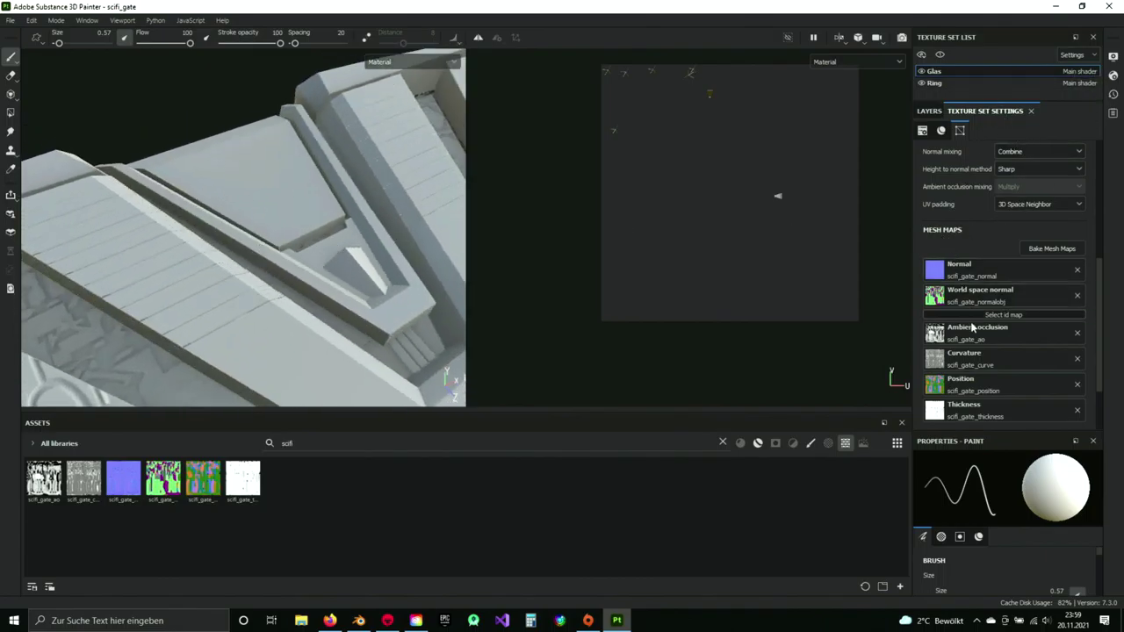
- Add an Opacity channel to the Glas texture set
scroll(980, 228, "up", 3)
scroll(980, 230, "up", 3)
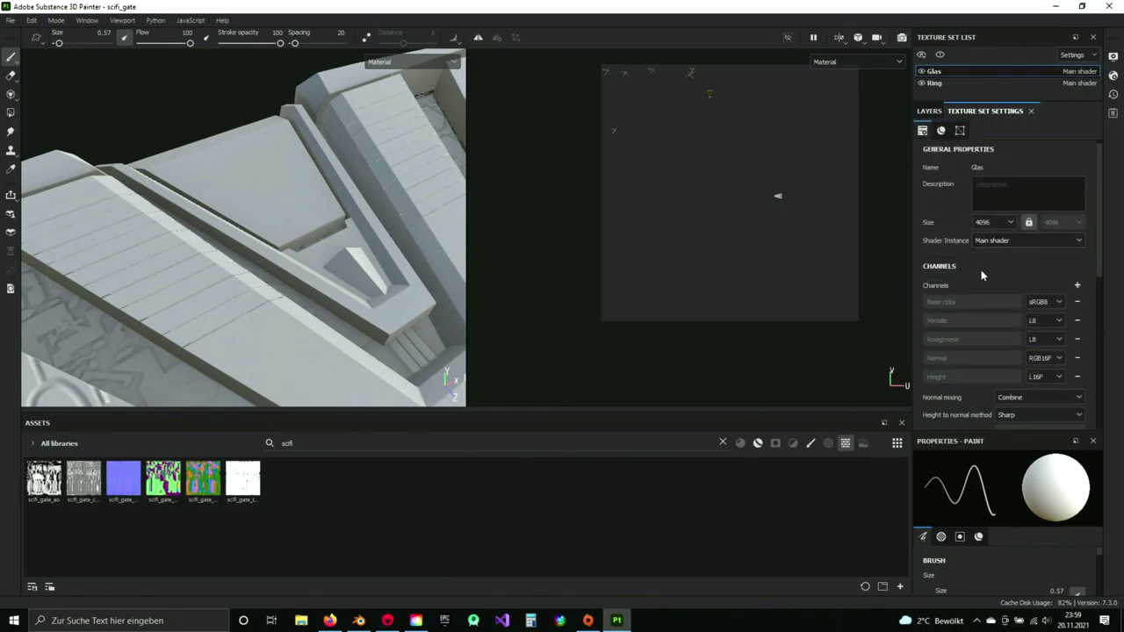
scroll(1001, 275, "down", 1)
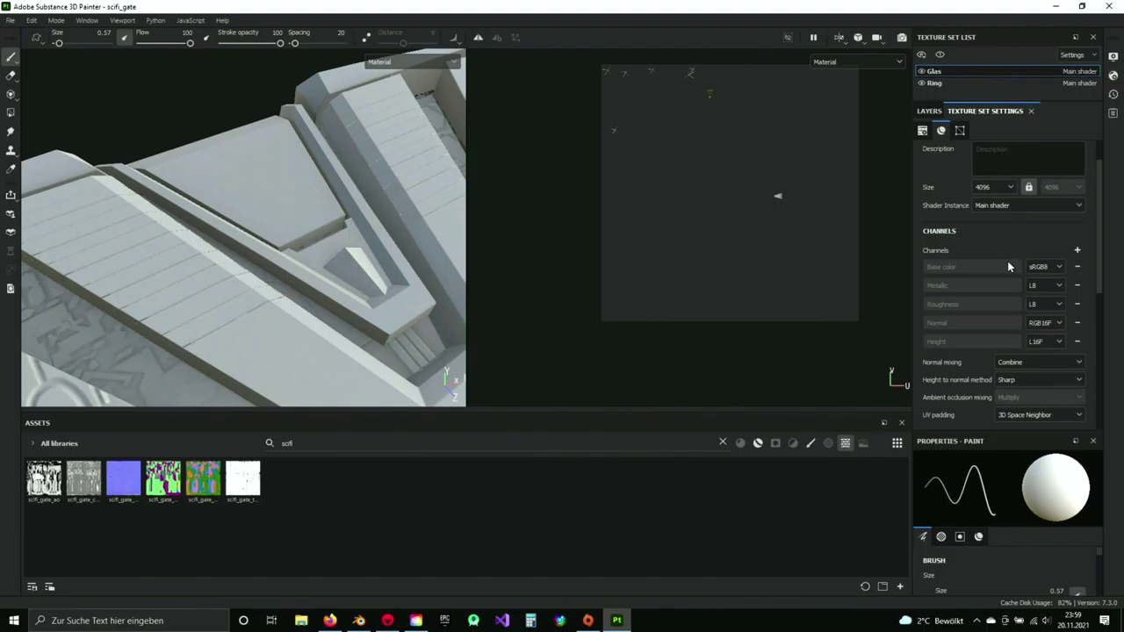
left_click(1077, 251)
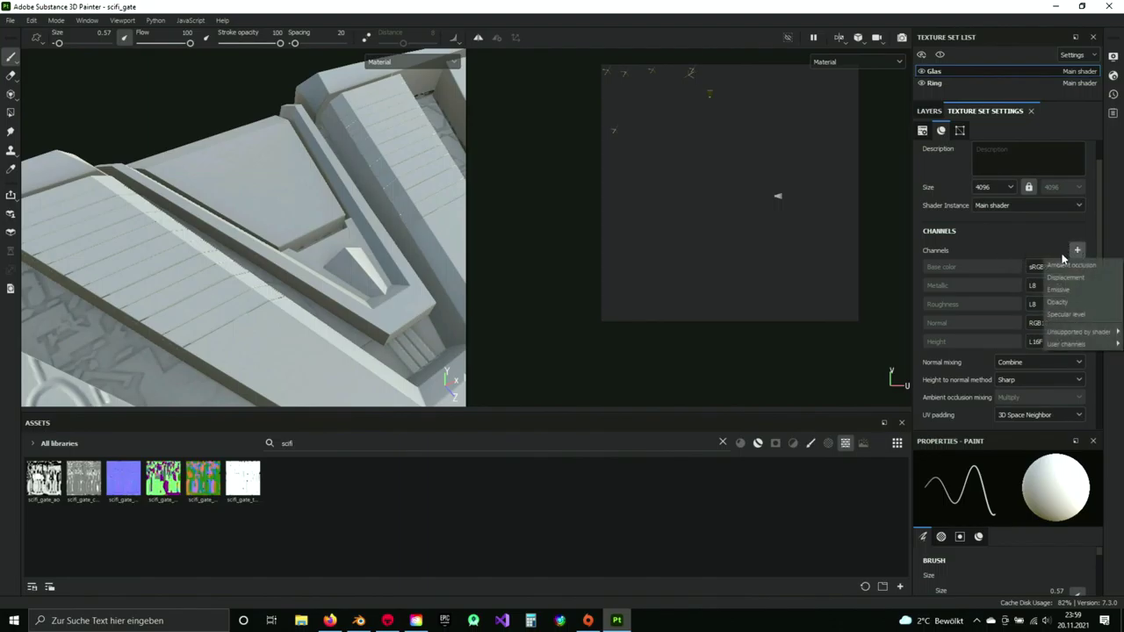
left_click(1061, 302)
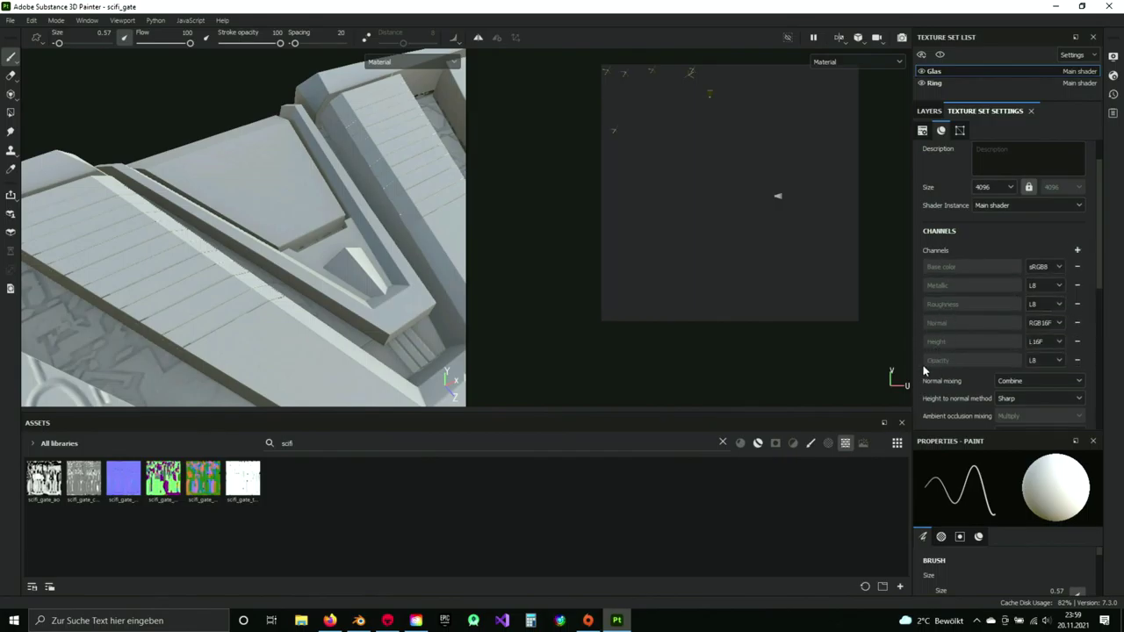
left_click(923, 131)
- Replace Layer 1 of the Glas set with the Glass Visor smart material, searching the assets for "glas"
left_click(930, 112)
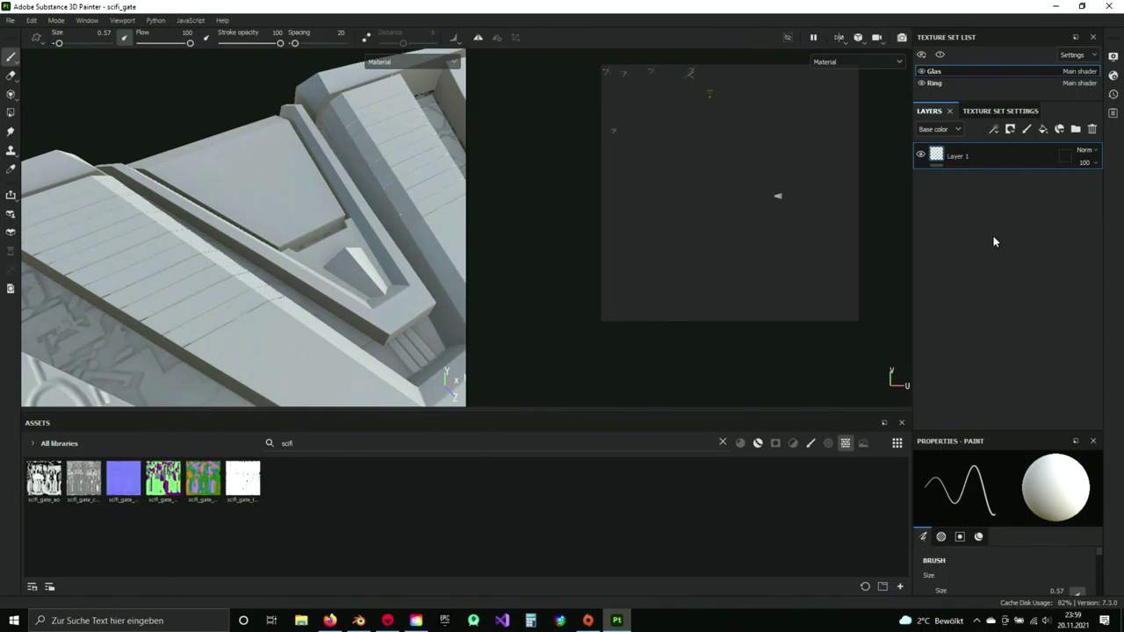
key("Delete")
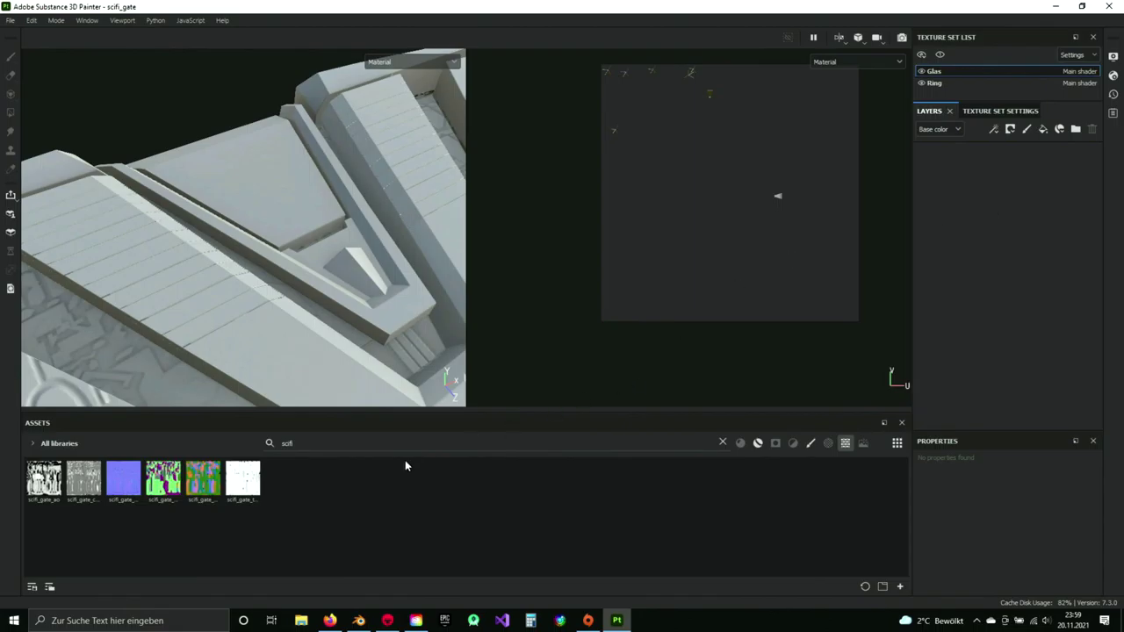
left_click(722, 444)
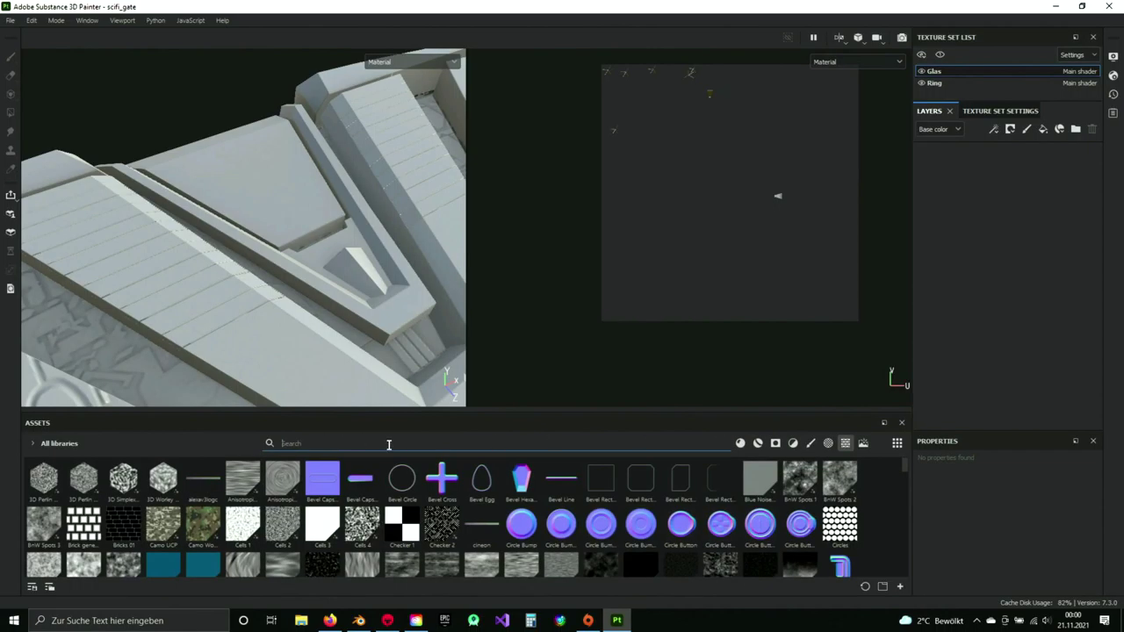
left_click(759, 444)
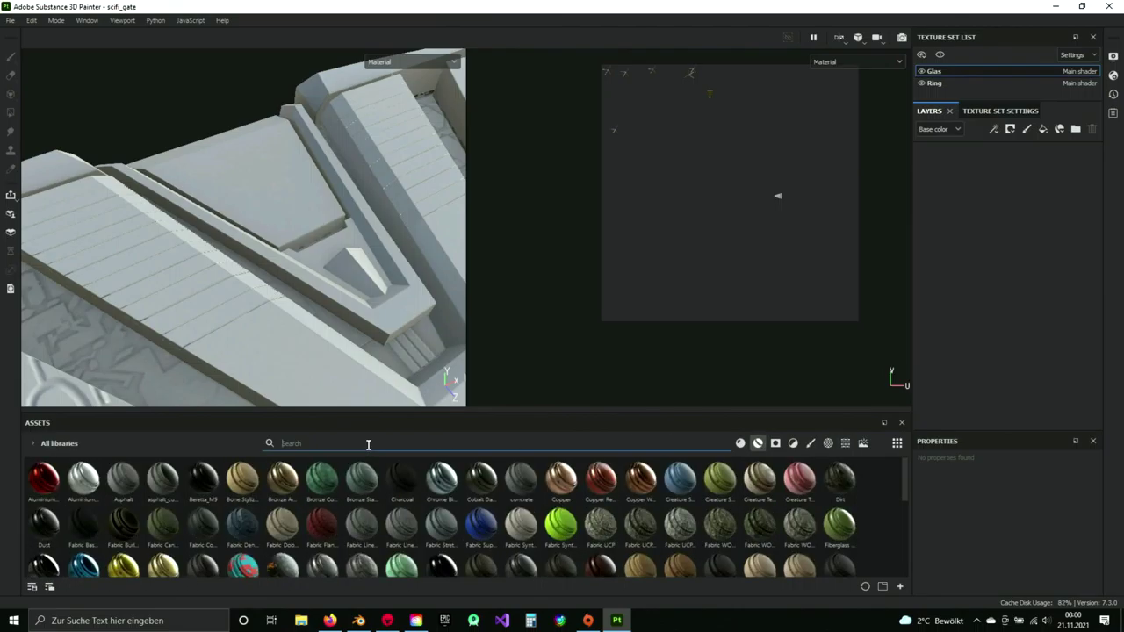
type("glas")
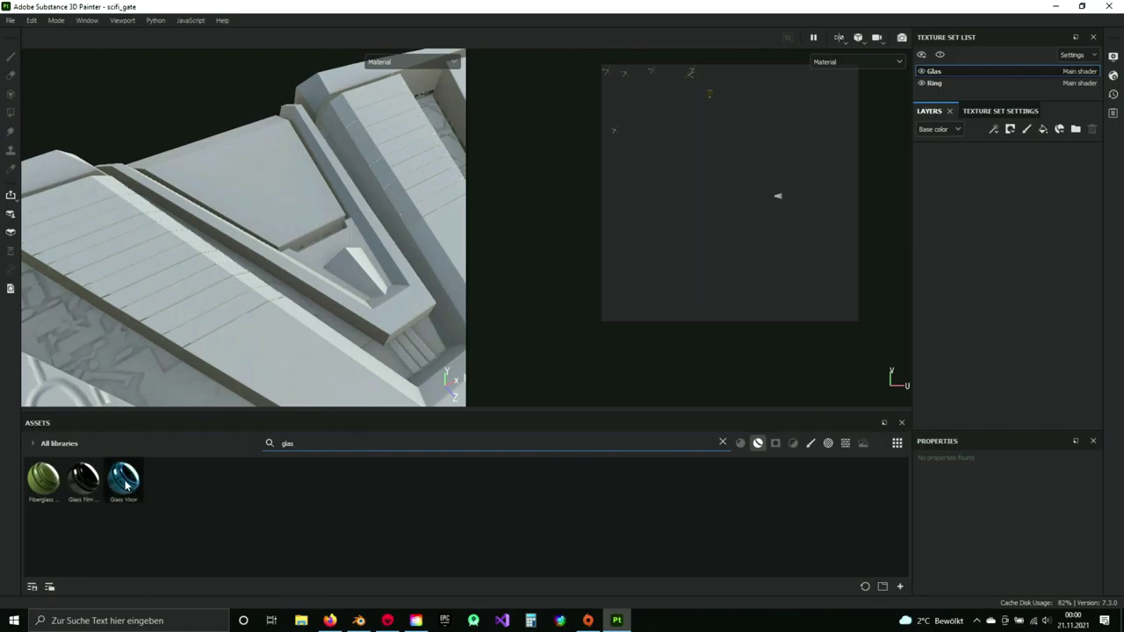
left_click_drag(124, 486, 1008, 203)
- Inspect the glass on the chevron and turn off the roughness and metallic channels of the Glass Visor's Base layer
left_click_drag(296, 234, 313, 284, "alt")
mouse_move(271, 188)
left_mouse_down("alt")
mouse_move(343, 302)
mouse_move(363, 302)
mouse_move(236, 339)
mouse_move(260, 191)
left_mouse_up("alt")
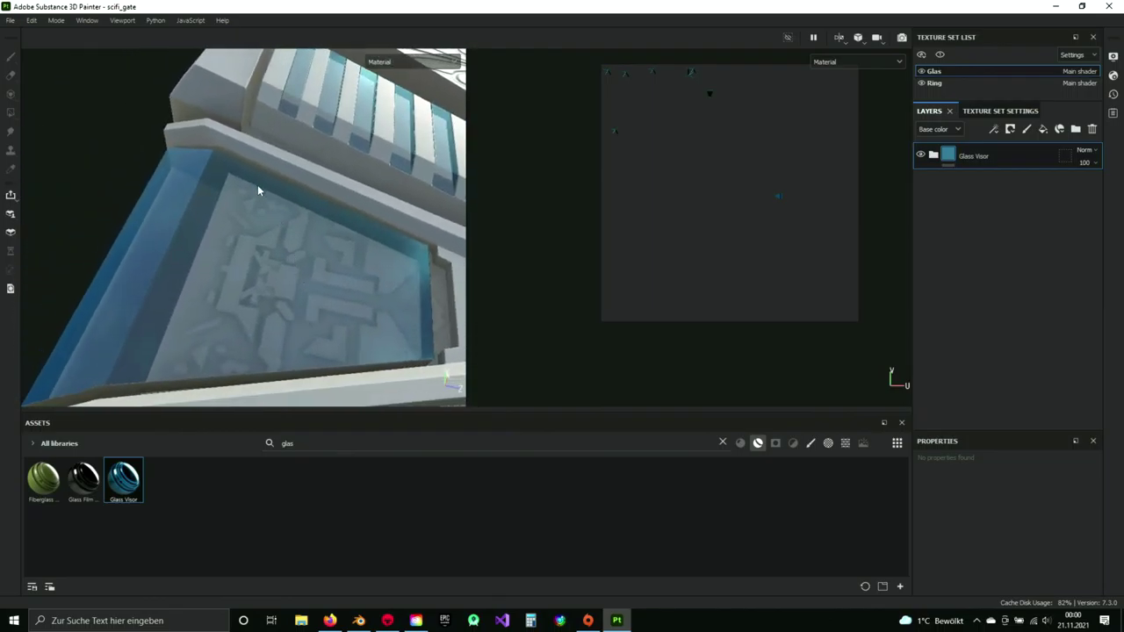
left_click_drag(263, 259, 279, 289, "alt")
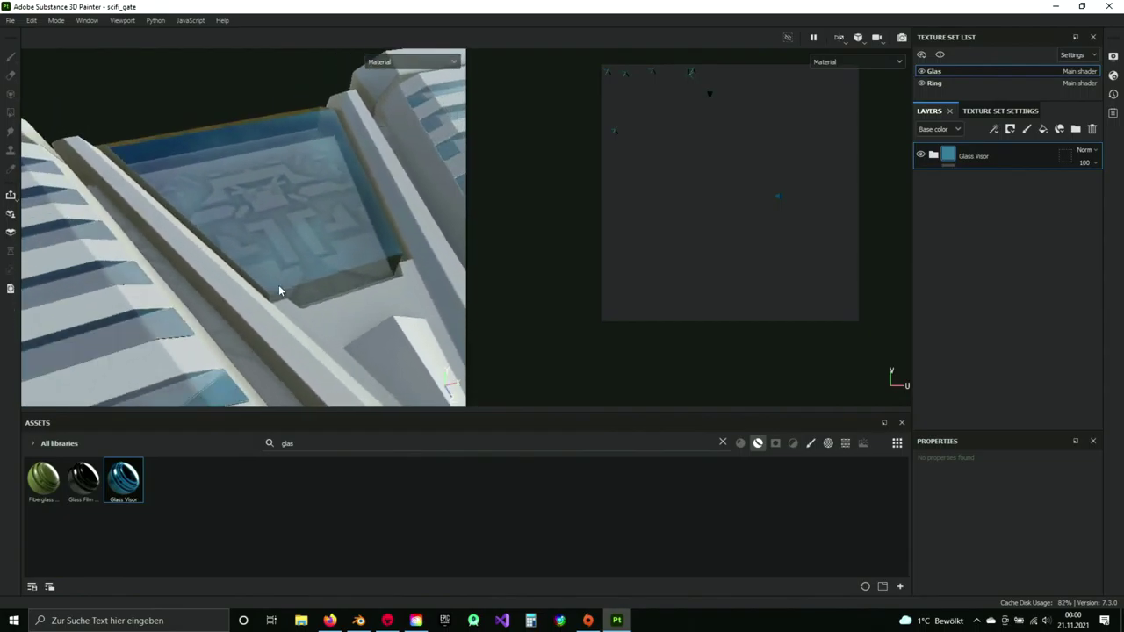
left_click_drag(338, 246, 230, 245, "alt")
left_click_drag(242, 299, 620, 236, "alt")
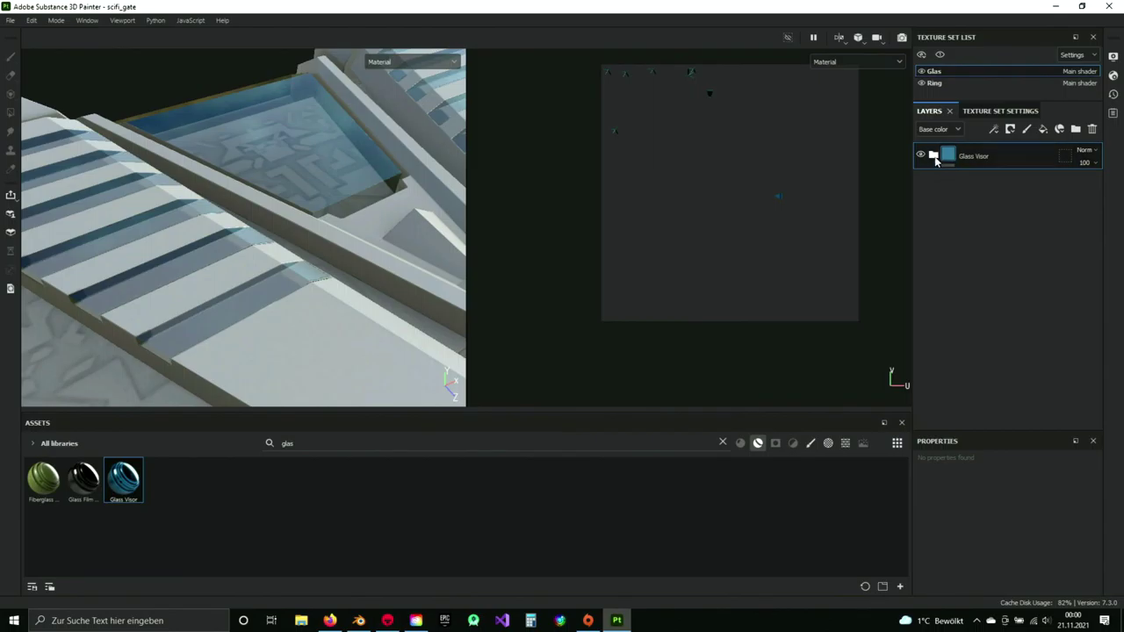
left_click(934, 155)
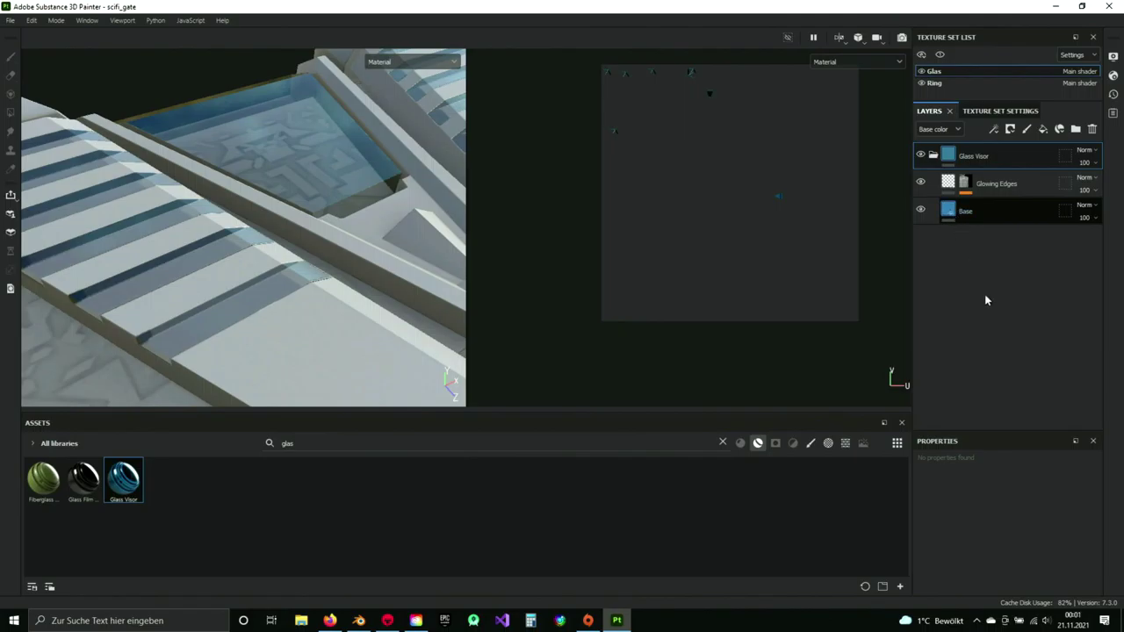
left_click(980, 212)
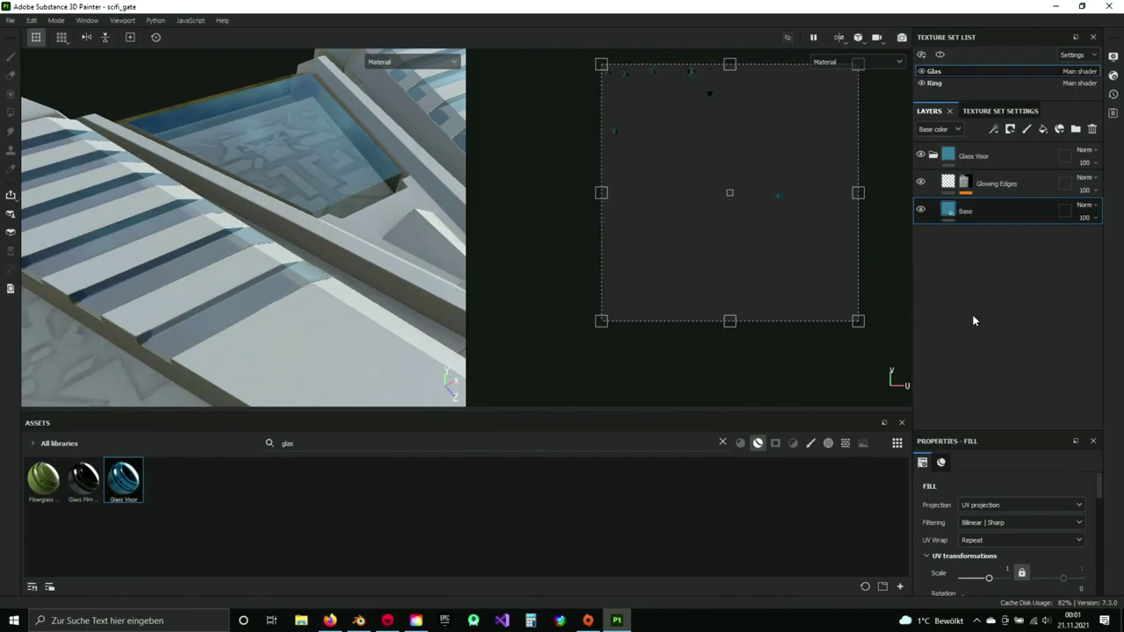
scroll(979, 553, "down", 3)
left_click_drag(1007, 433, 1007, 318)
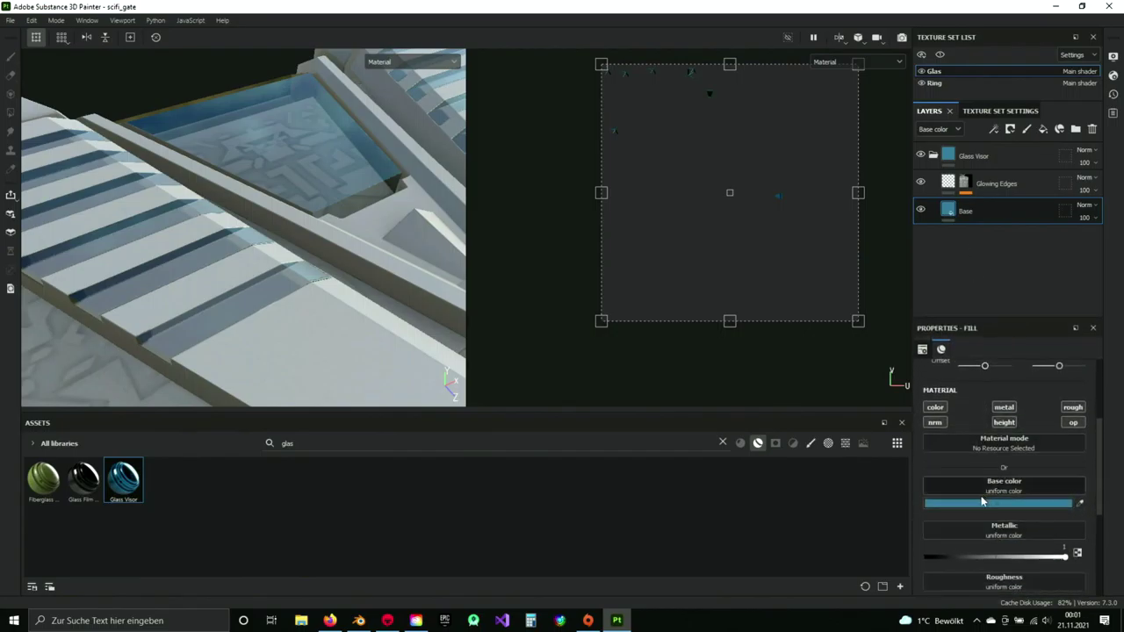
left_click(1073, 409)
left_click(1004, 410)
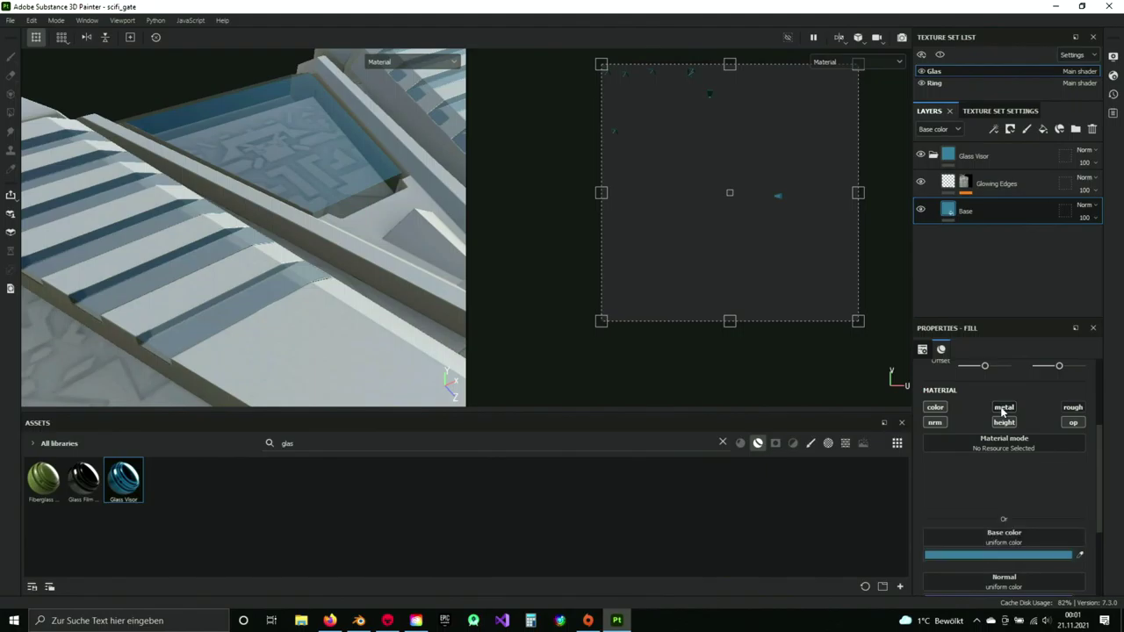
- Turn off the normal, color and height channels of the Glass Visor's Base layer
left_click(936, 422)
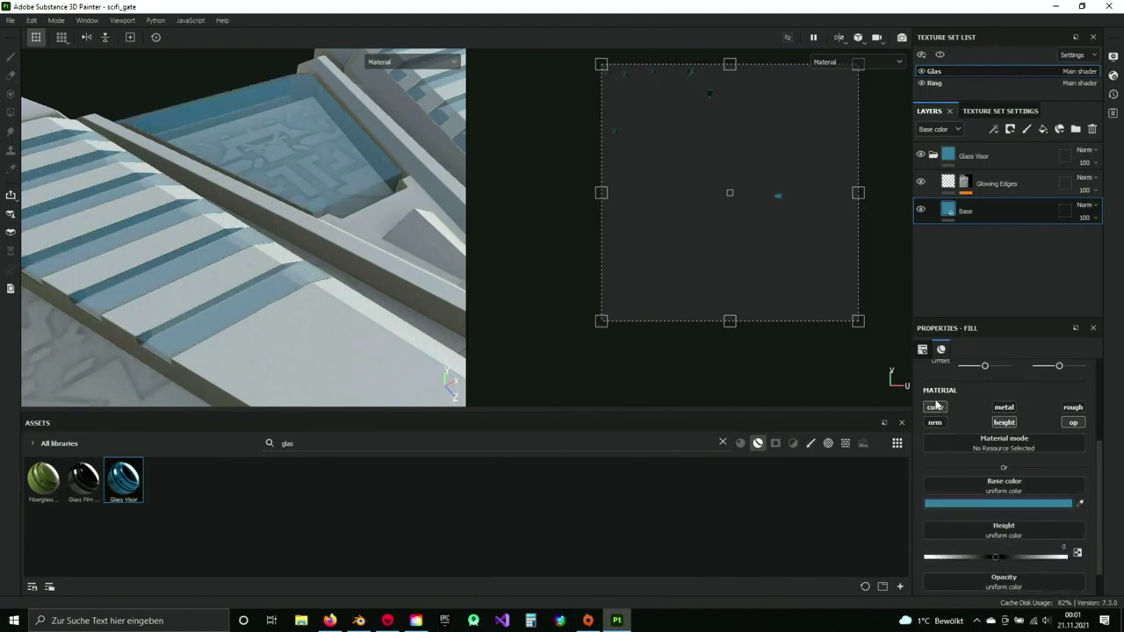
left_click(935, 409)
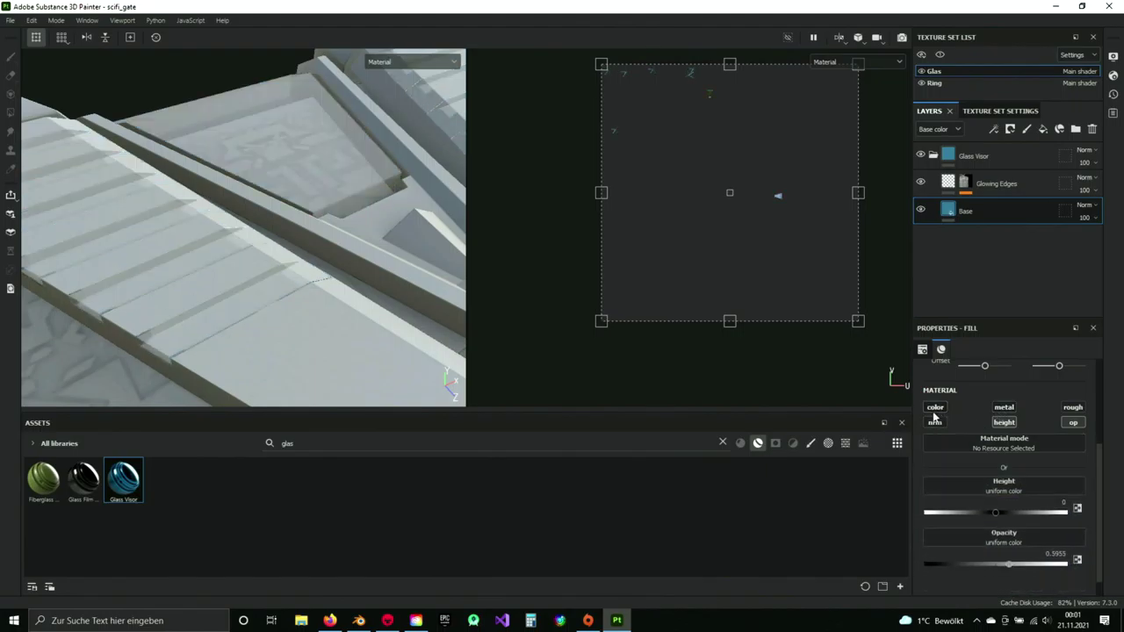
left_click(1006, 422)
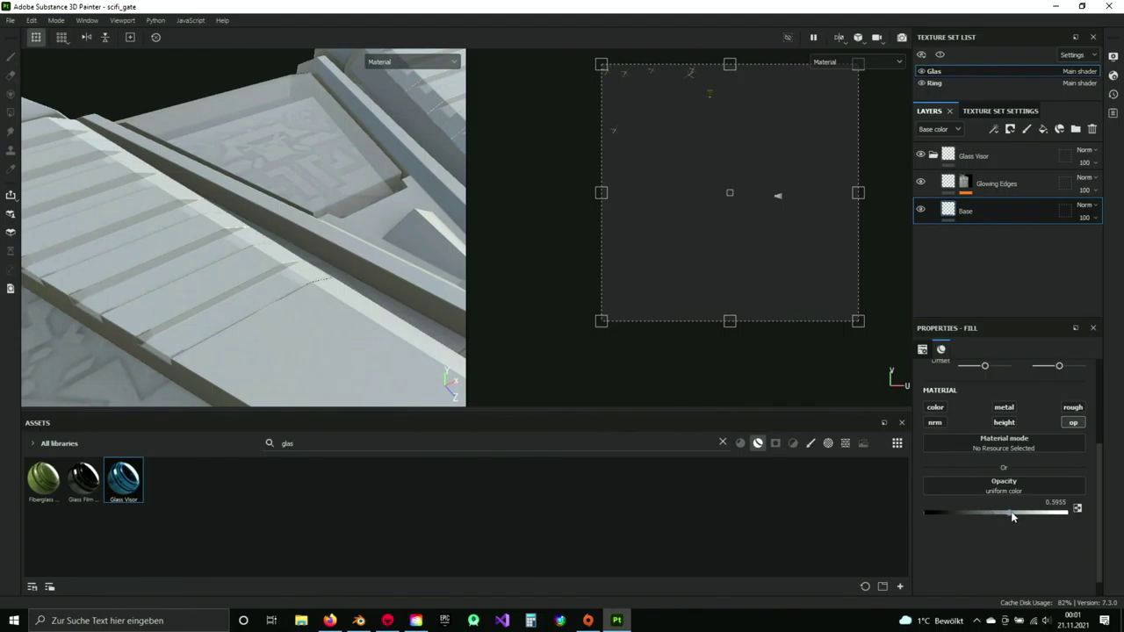
- Test the Base layer's opacity from fully transparent to opaque, set it to about 0.59, and check the chevron glass
left_click_drag(1022, 517, 908, 512)
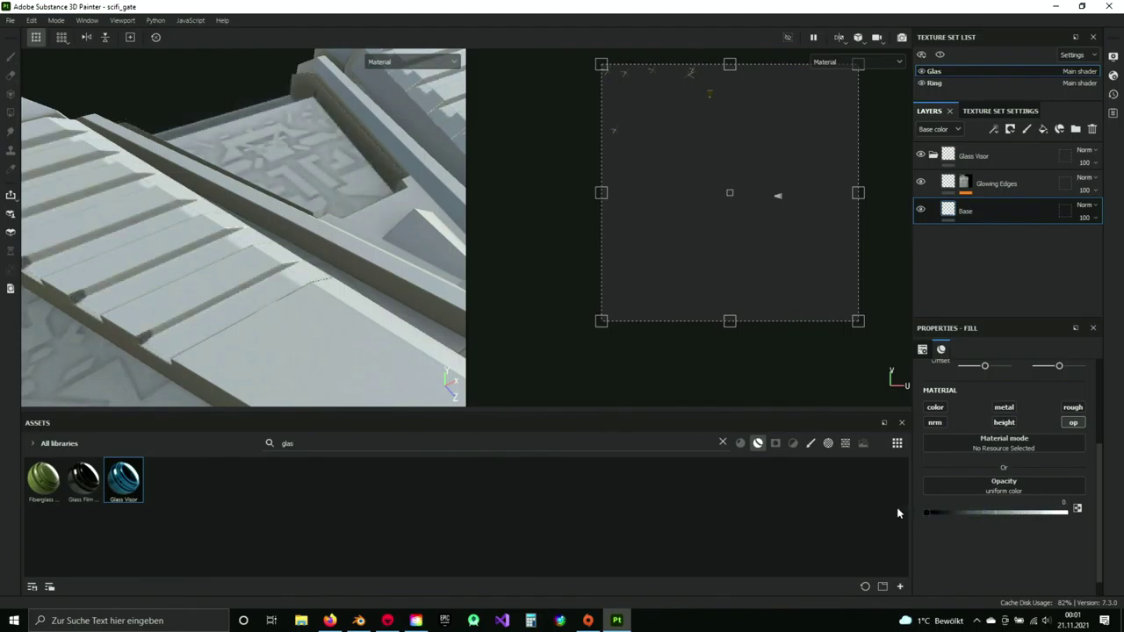
left_click_drag(929, 513, 1117, 520)
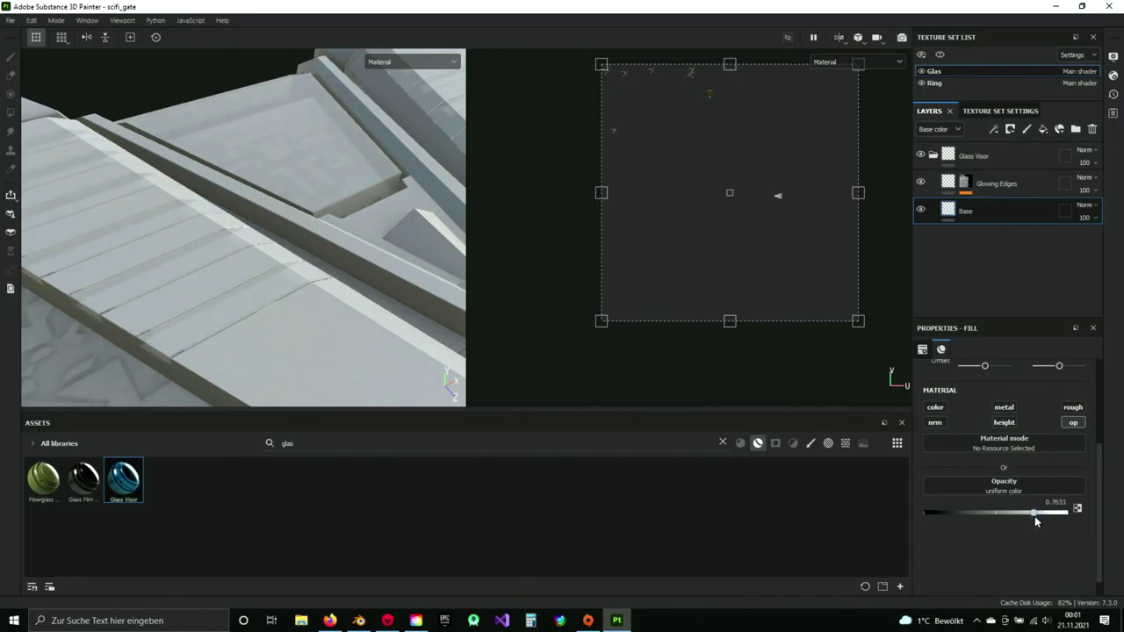
mouse_move(1033, 521)
left_mouse_down()
mouse_move(993, 516)
mouse_move(1014, 520)
left_mouse_up()
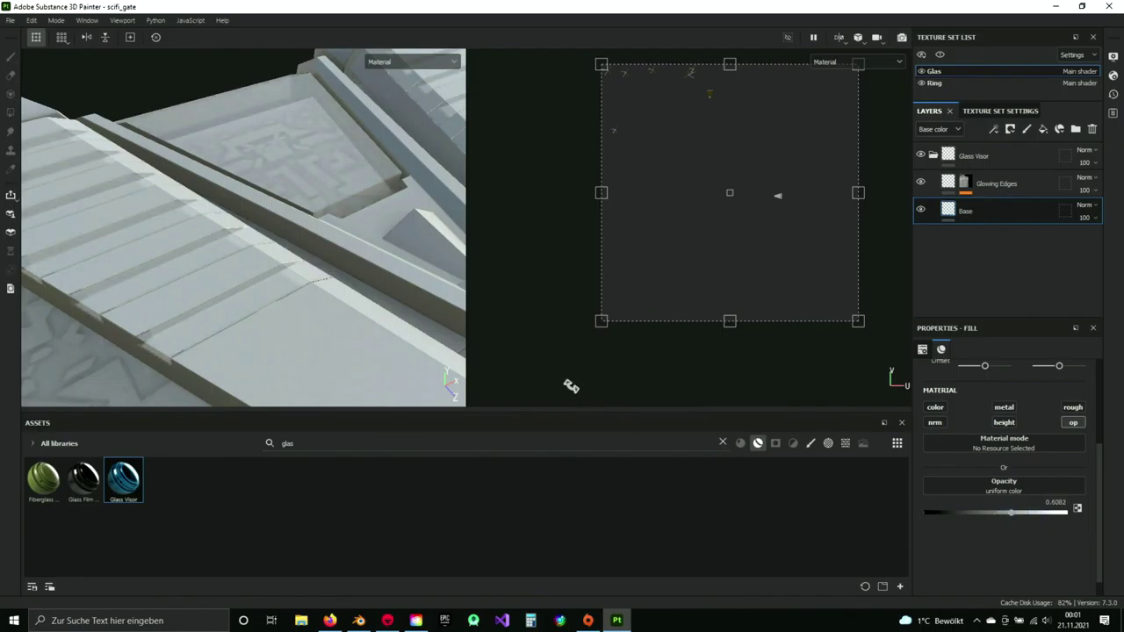
left_click_drag(418, 197, 274, 294, "alt")
left_click_drag(291, 195, 465, 288, "alt")
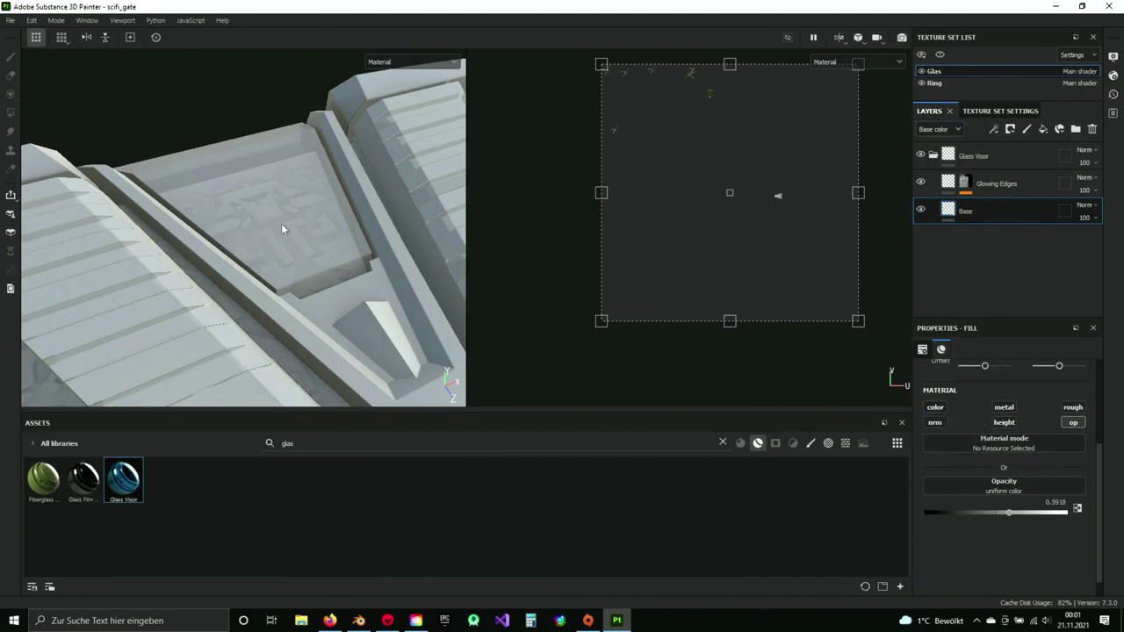
- Turn the Base layer's color channel back on and set its base color to orange, C55A2A
left_click(936, 408)
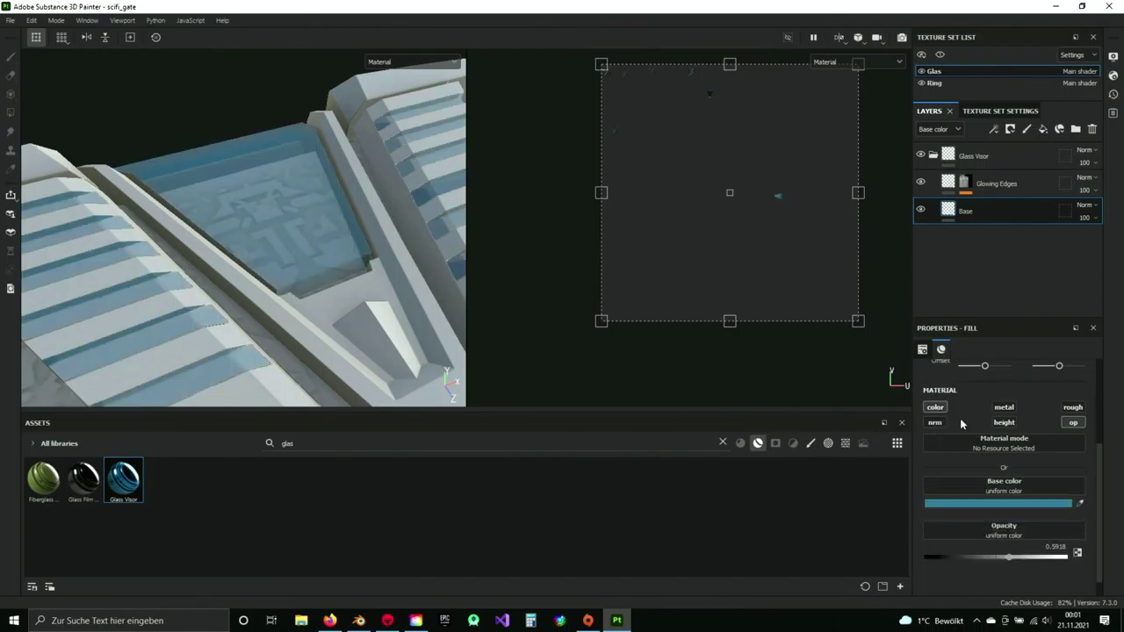
left_click(1010, 507)
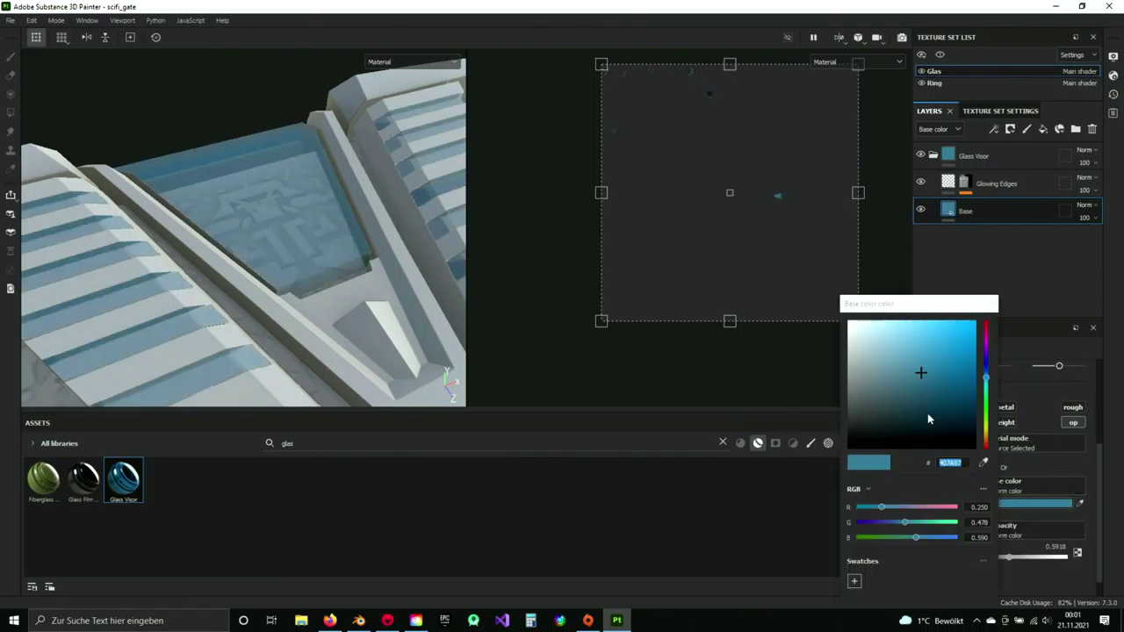
left_click_drag(988, 379, 990, 444)
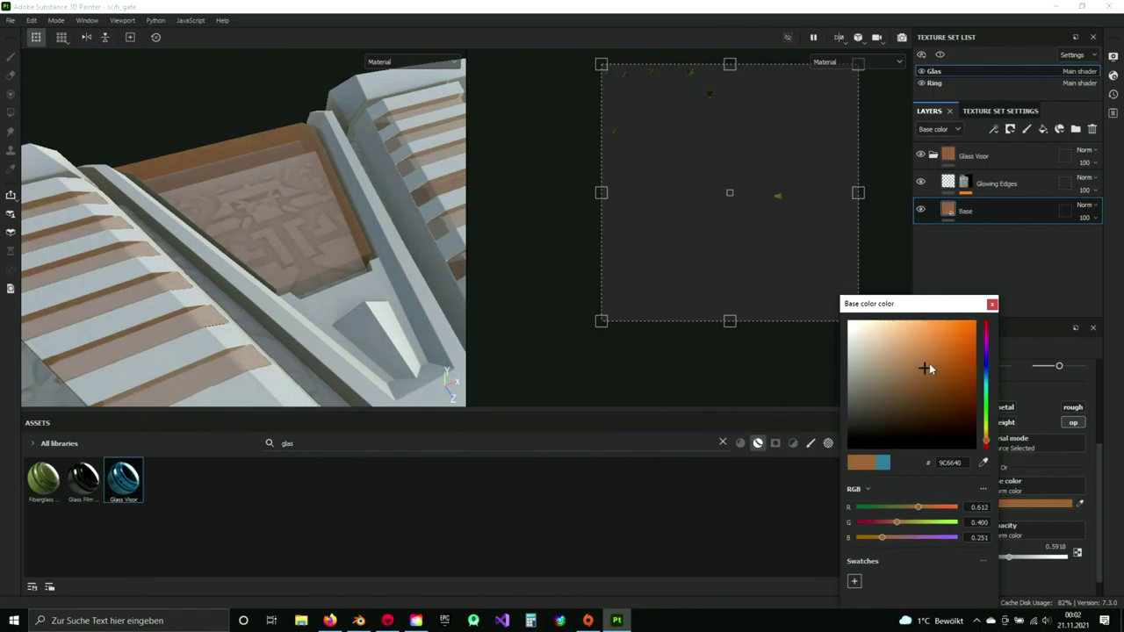
mouse_move(927, 369)
left_mouse_down()
mouse_move(956, 342)
mouse_move(956, 358)
mouse_move(948, 348)
left_mouse_up()
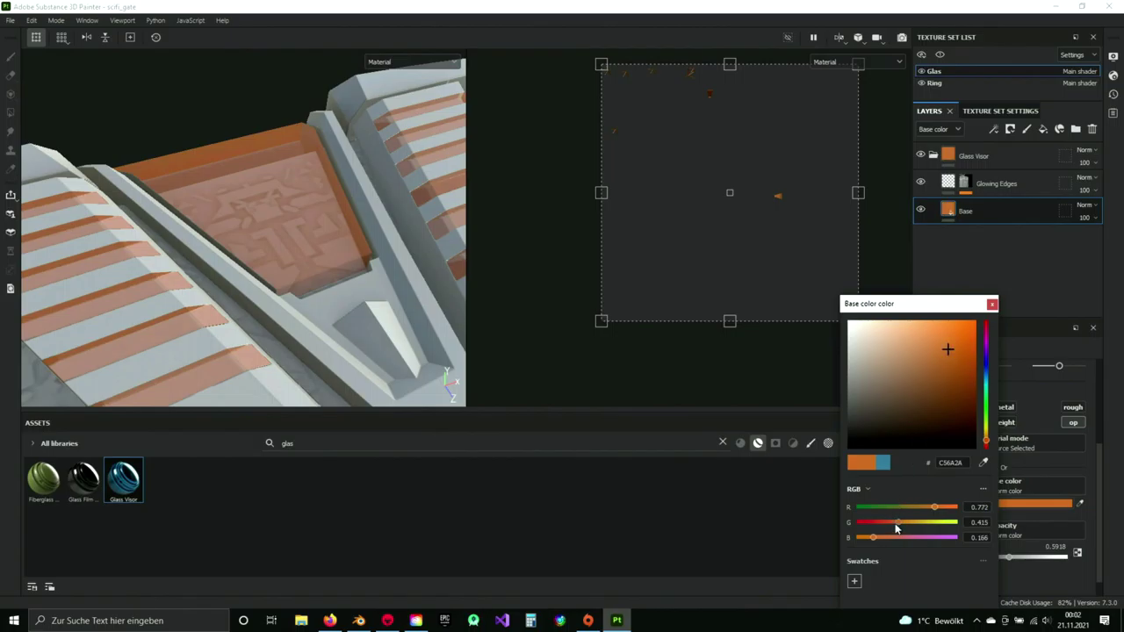
left_click_drag(898, 527, 893, 525)
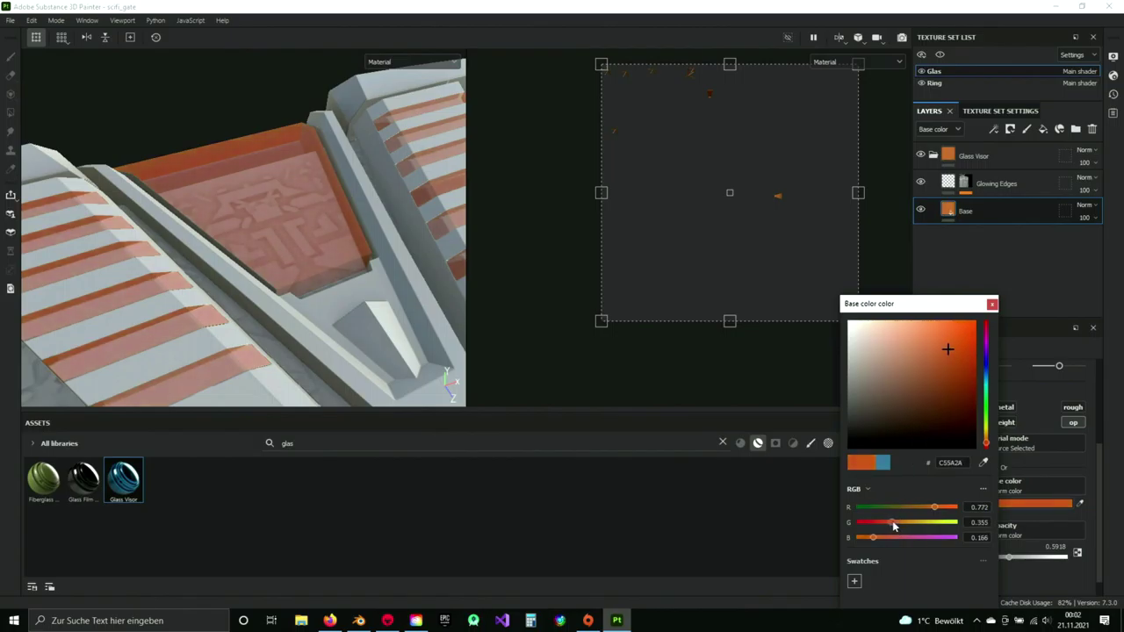
left_click(992, 305)
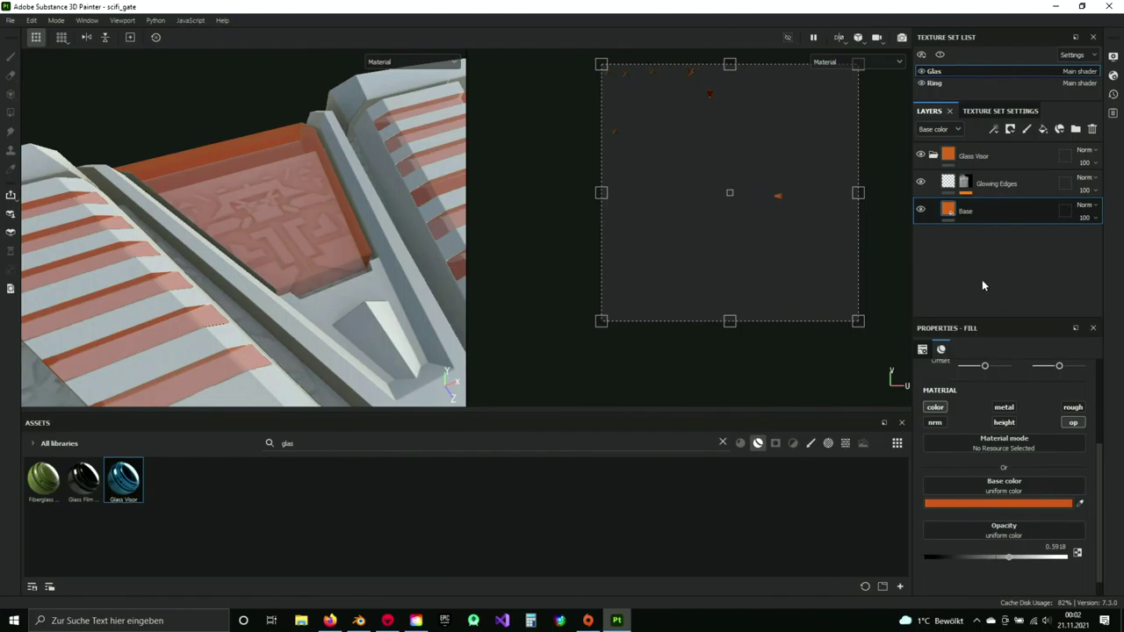
- Collapse the Glass Visor folder and inspect the orange glass on the chevron from several angles
left_click(933, 154)
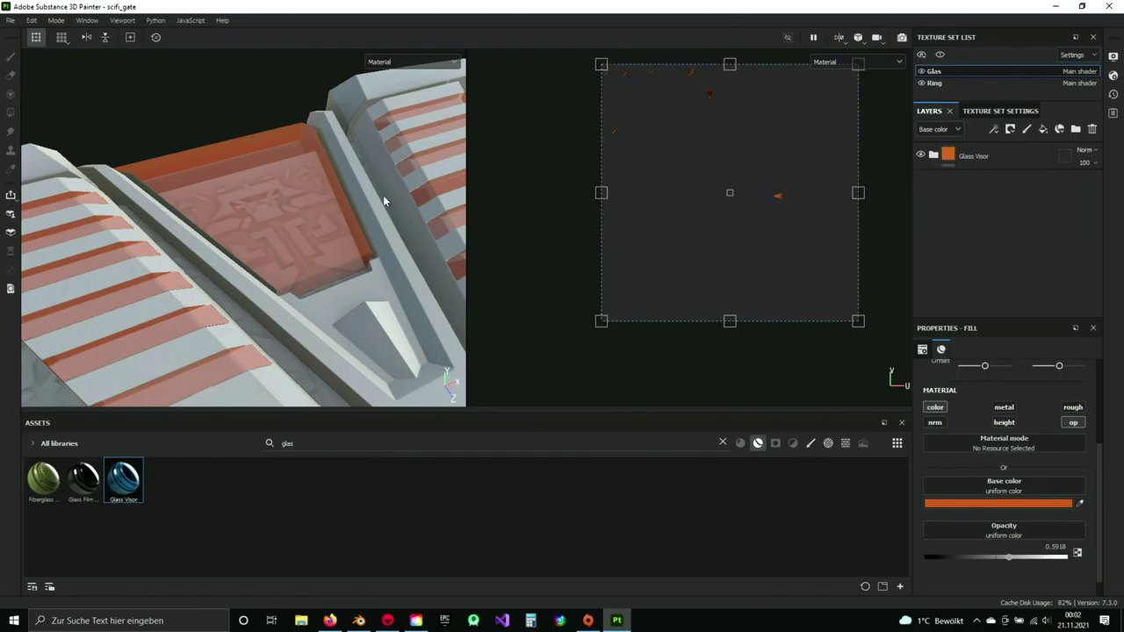
left_click_drag(383, 201, 329, 257, "alt")
scroll(312, 241, "down", 5)
scroll(295, 246, "up", 5)
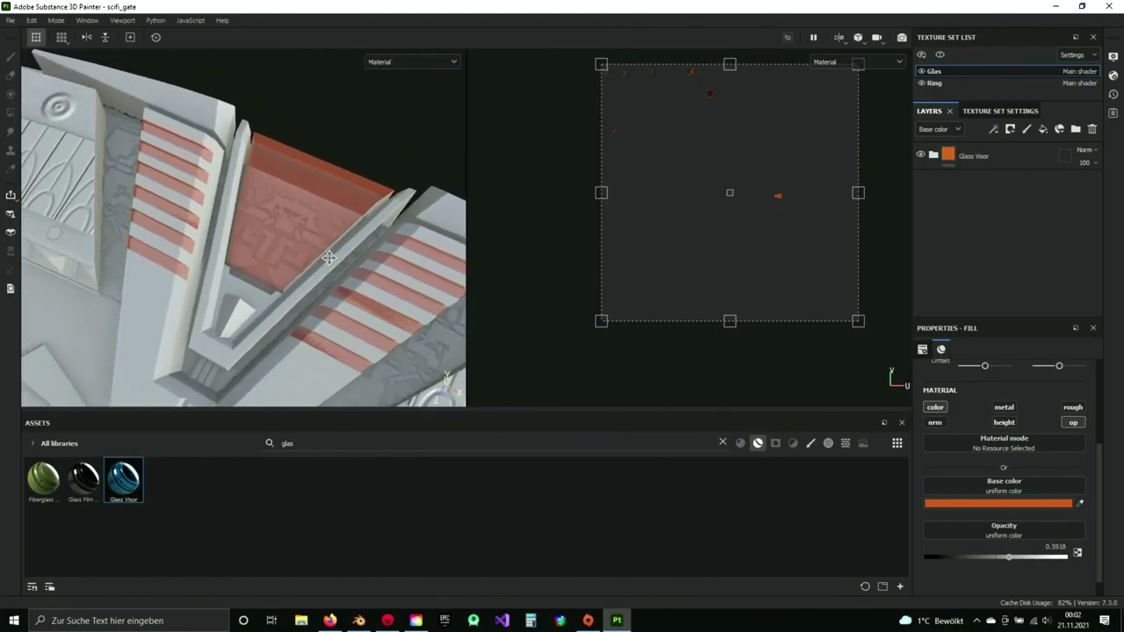
middle_click_drag(329, 258, 364, 238, "alt")
left_click_drag(363, 238, 305, 256, "alt")
scroll(305, 256, "up", 3)
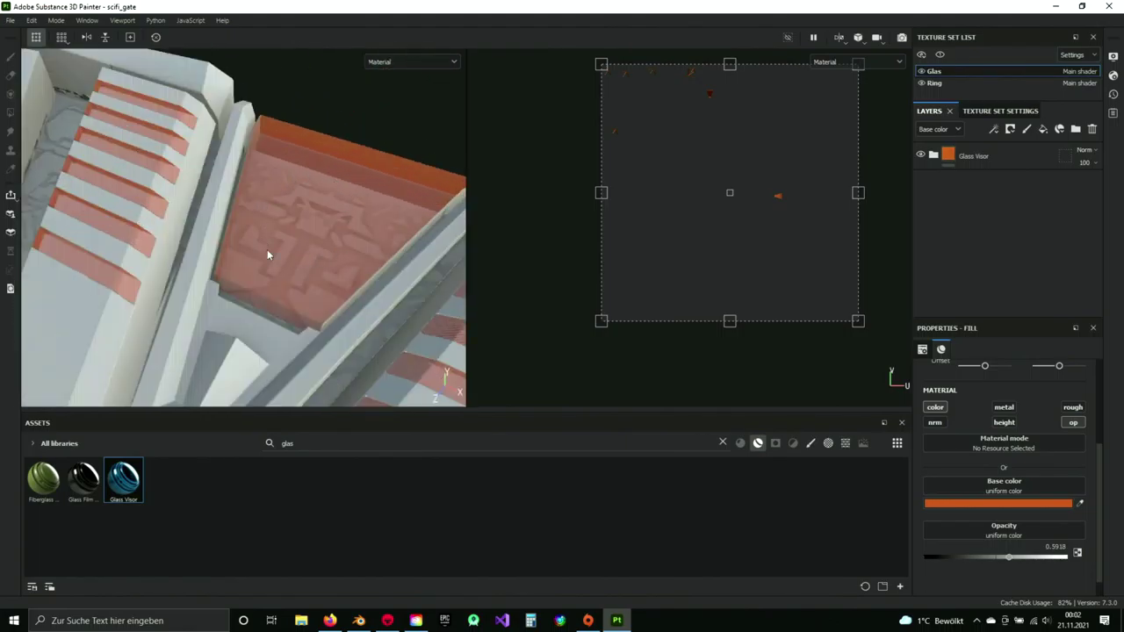
- Switch to Blender and enter Edit Mode on the low-poly gate, close up on a chevron
left_click(358, 620)
middle_click_drag(612, 338, 672, 307)
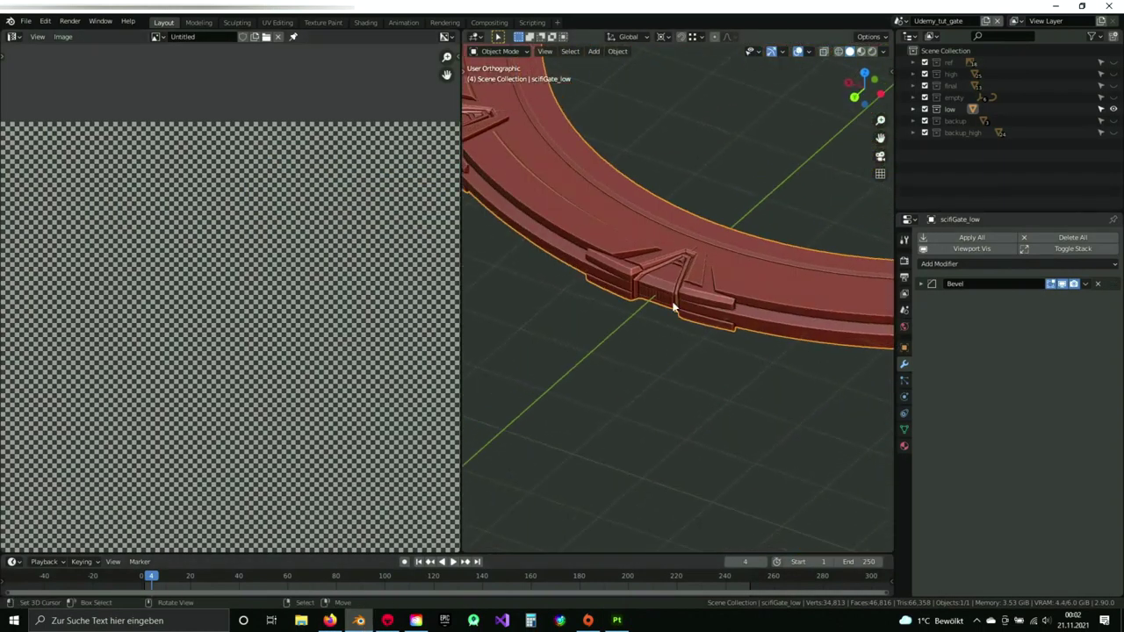
scroll(673, 307, "up", 6)
mouse_move(631, 272)
middle_mouse_down("shift")
mouse_move(684, 326)
mouse_move(637, 292)
middle_mouse_up("shift")
scroll(685, 331, "up", 3)
key("Tab")
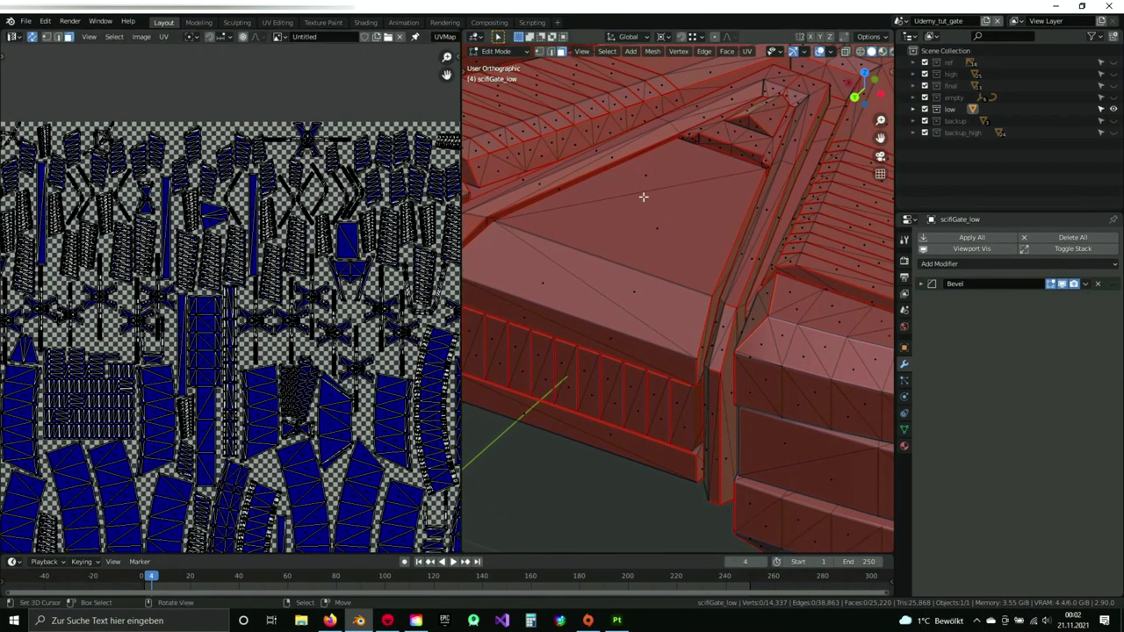
- Select the chevron's glass face and box-select its whole UV island to include all overlapping glass faces
left_click(632, 253)
scroll(209, 327, "up", 5)
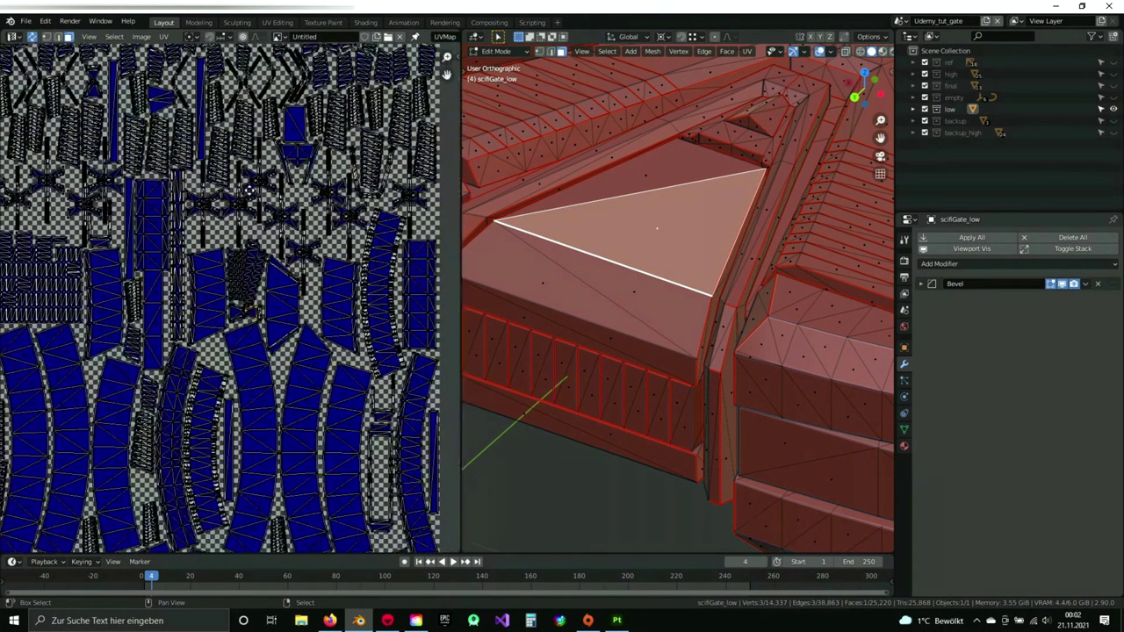
scroll(209, 327, "up", 5)
key("b")
left_click_drag(208, 154, 374, 290)
- Box-select the upper part of the hourglass-shaped UV island as well and hide the selected glass faces
scroll(343, 267, "down", 12)
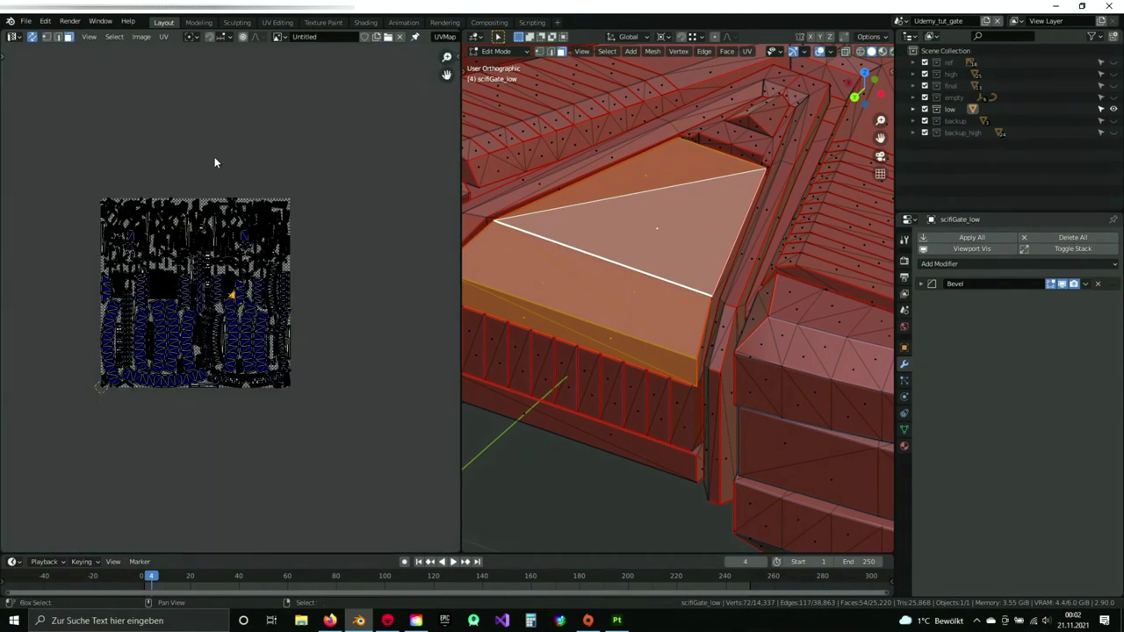
middle_click_drag(214, 163, 276, 293)
scroll(226, 176, "up", 6)
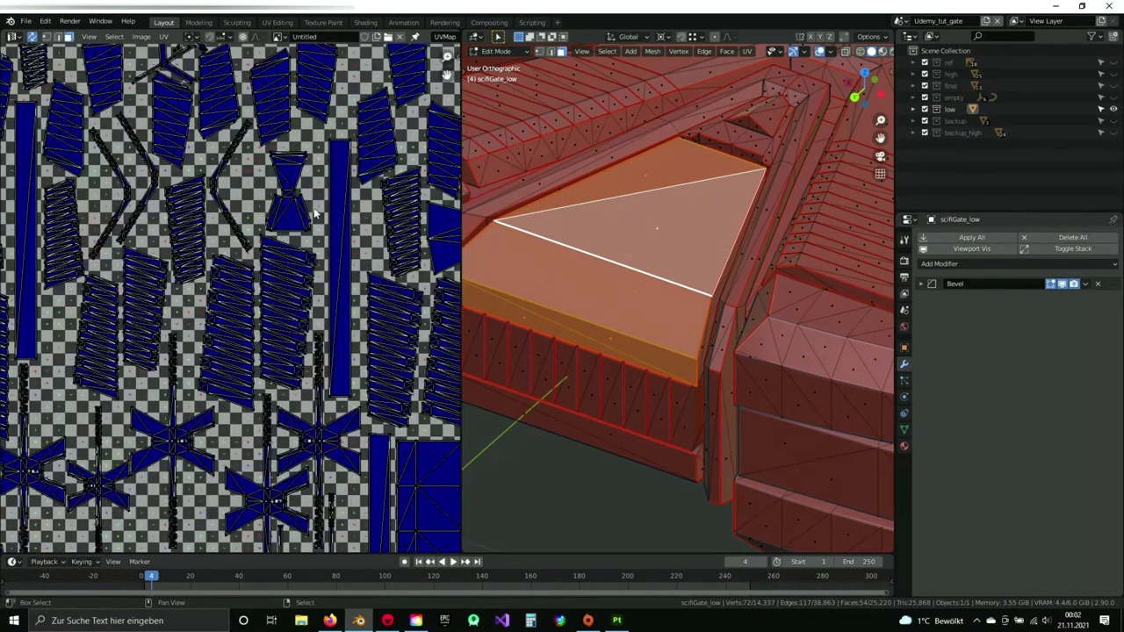
scroll(314, 213, "up", 3)
key("b")
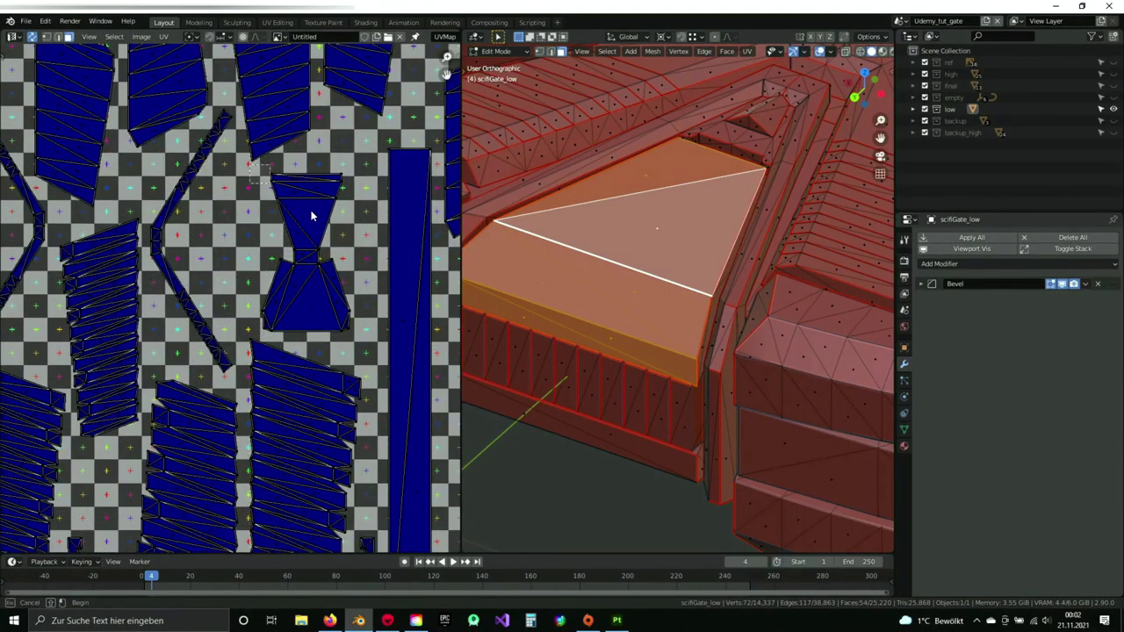
left_click_drag(249, 165, 355, 253)
key("h")
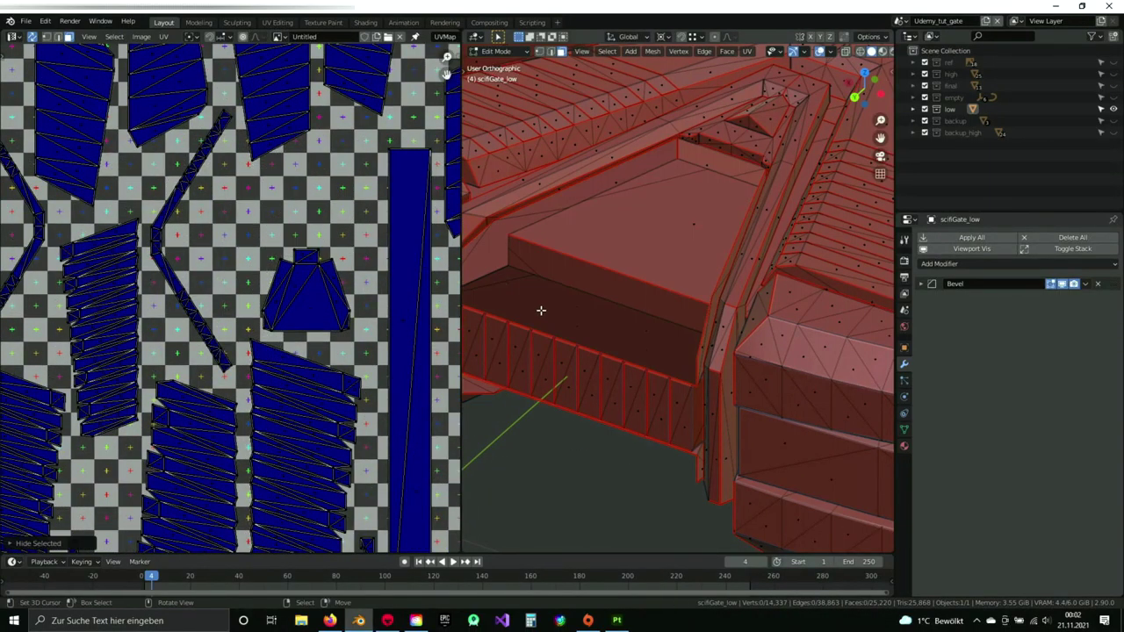
- Select both faces of the recessed panel beneath the hidden chevron glass, checking them in wireframe shading
middle_click_drag(586, 279, 663, 366)
scroll(674, 298, "up", 6)
right_click(671, 279)
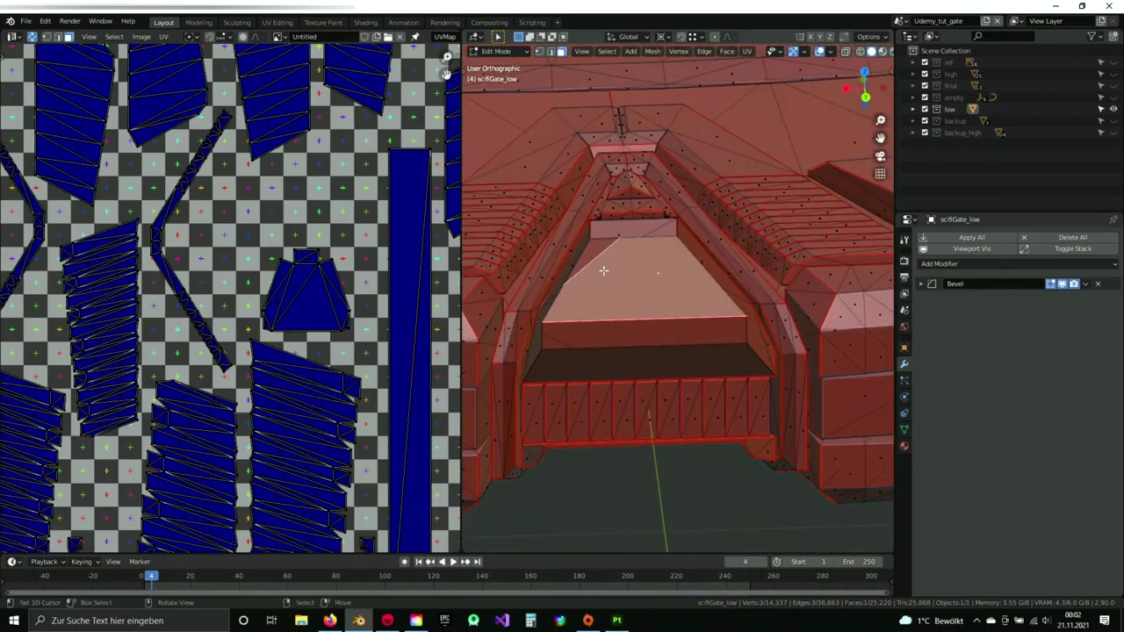
key("shift+z")
key("shift+z")
right_click(597, 252, "shift")
key("shift+z")
key("alt+z")
key("alt+a")
mouse_move(619, 274)
middle_mouse_down()
mouse_move(658, 284)
mouse_move(562, 293)
mouse_move(648, 289)
mouse_move(683, 268)
mouse_move(677, 241)
mouse_move(688, 277)
middle_mouse_up()
left_click(719, 281)
key("shift+z")
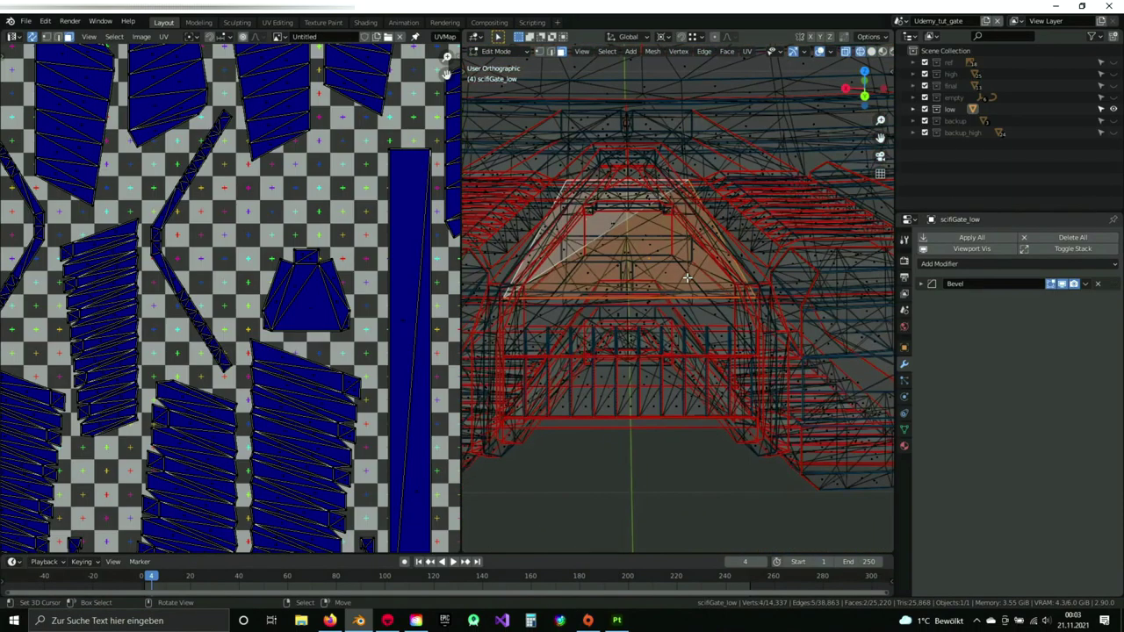
- Return to solid shading and extend the selection to the overlapping recessed-panel faces in the UV layout
scroll(644, 278, "up", 2)
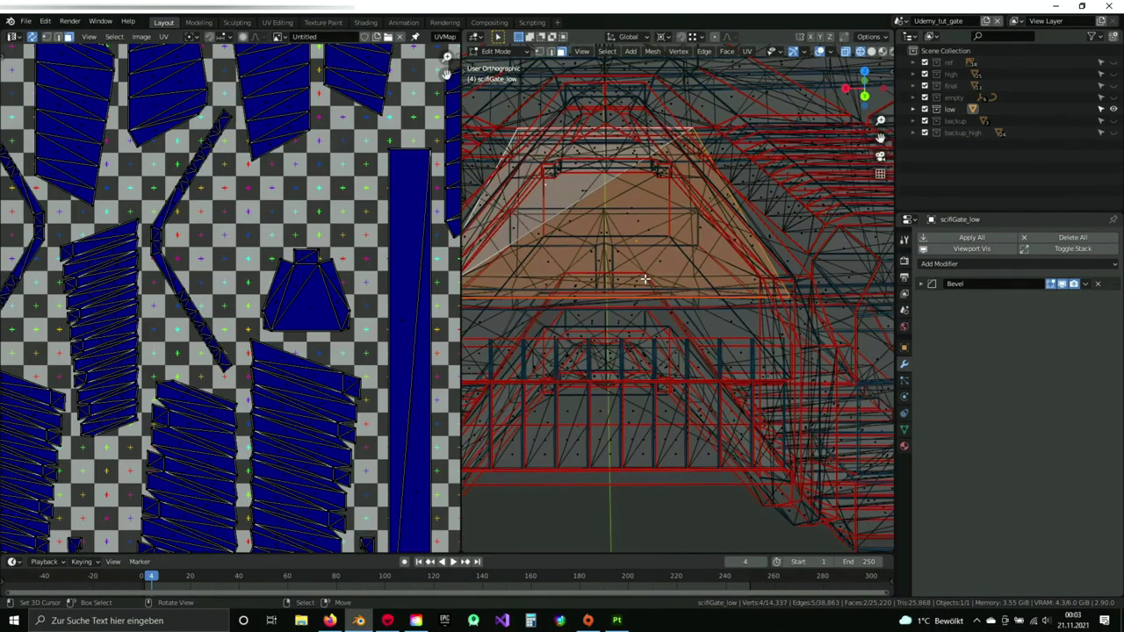
key("shift+z")
scroll(644, 278, "down", 4)
scroll(296, 248, "down", 4)
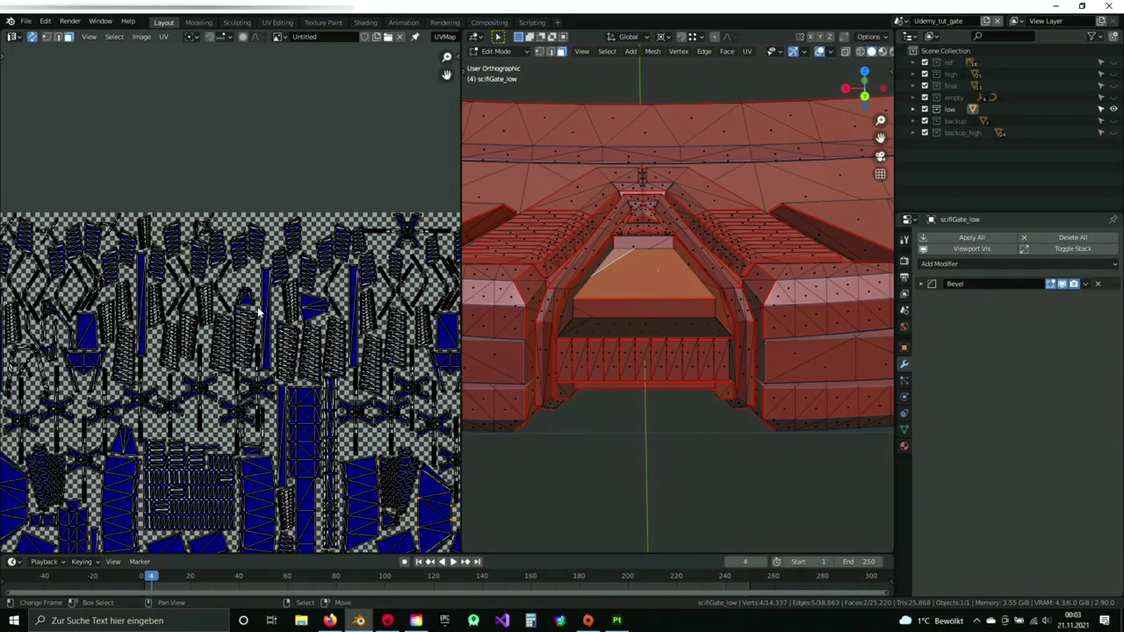
scroll(297, 248, "up", 6)
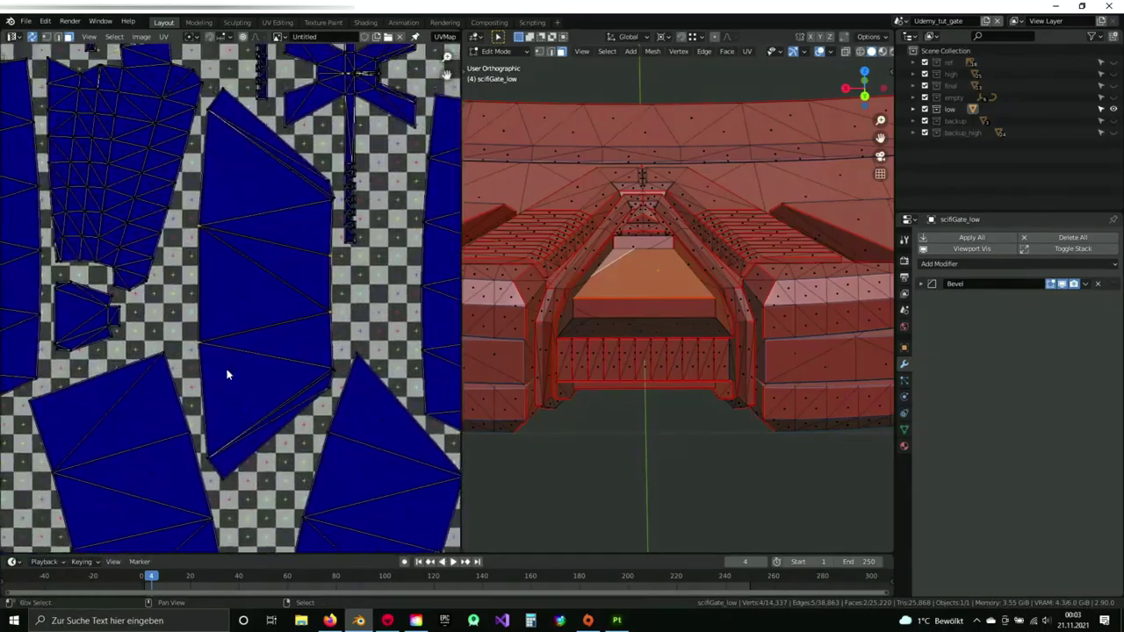
key("b")
left_click_drag(186, 236, 292, 316)
- Add the matching panel on the chevron's opposite side to the selection, including its overlapping faces in the UV layout
scroll(627, 346, "down", 4)
middle_click_drag(627, 346, 658, 252)
scroll(658, 252, "up", 4)
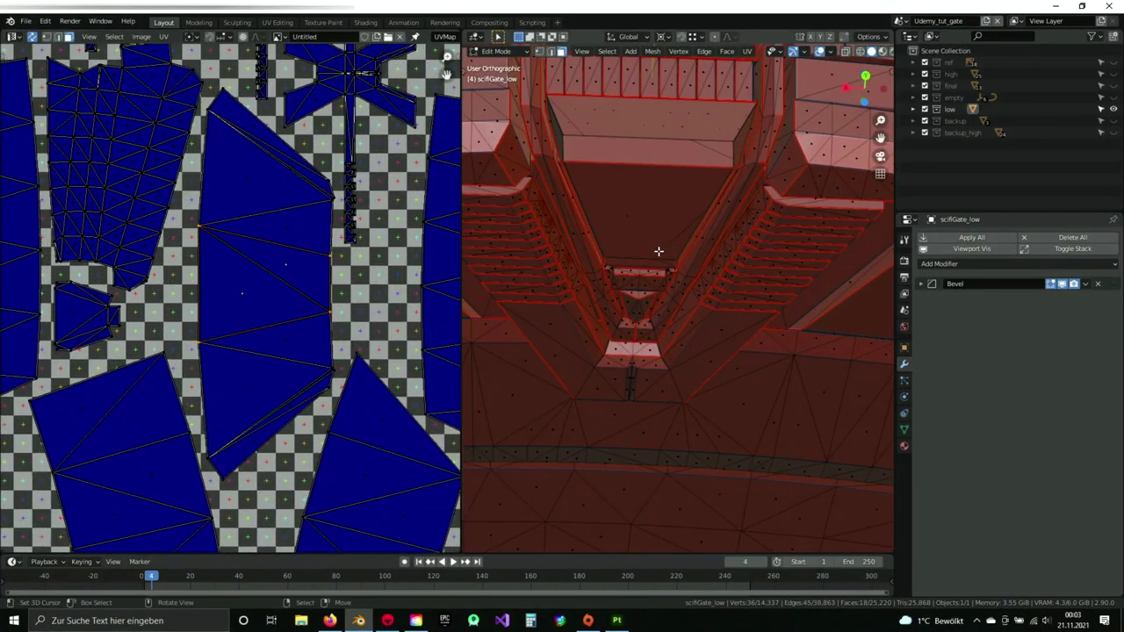
left_click(658, 252, "shift")
scroll(411, 290, "down", 7)
middle_click_drag(17, 326, 249, 332)
scroll(248, 332, "up", 8)
key("b")
left_click_drag(210, 313, 332, 369)
middle_click_drag(677, 325, 709, 278)
scroll(696, 312, "down", 5)
scroll(694, 297, "down", 3)
scroll(681, 339, "up", 7)
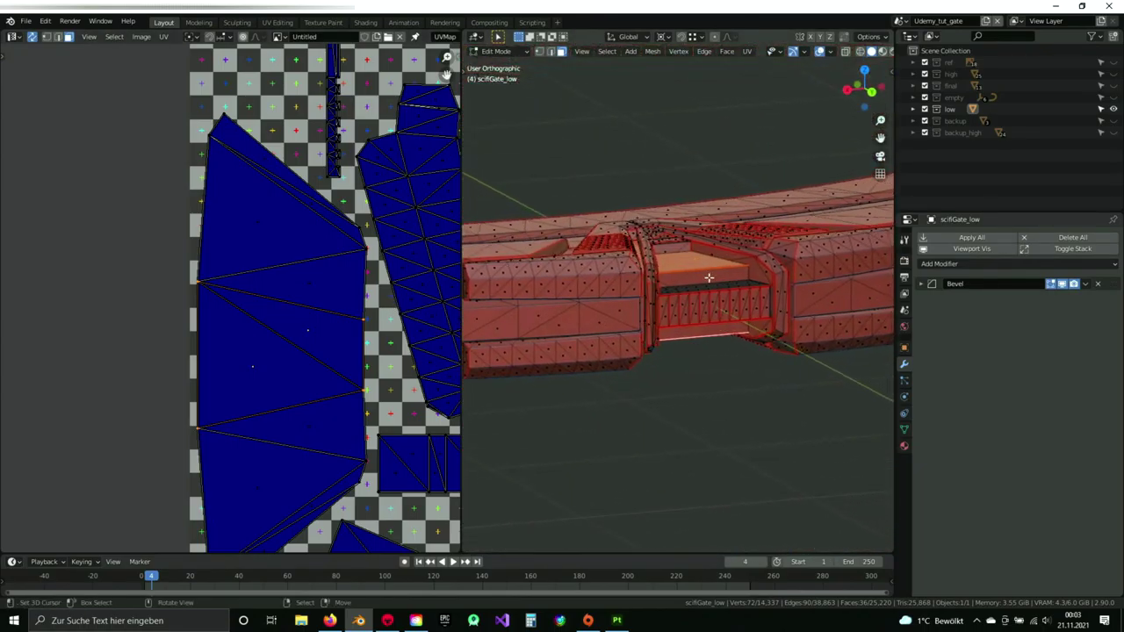
- Duplicate the selected panel faces in place and turn off the Bevel modifier's viewport display
left_click(658, 38)
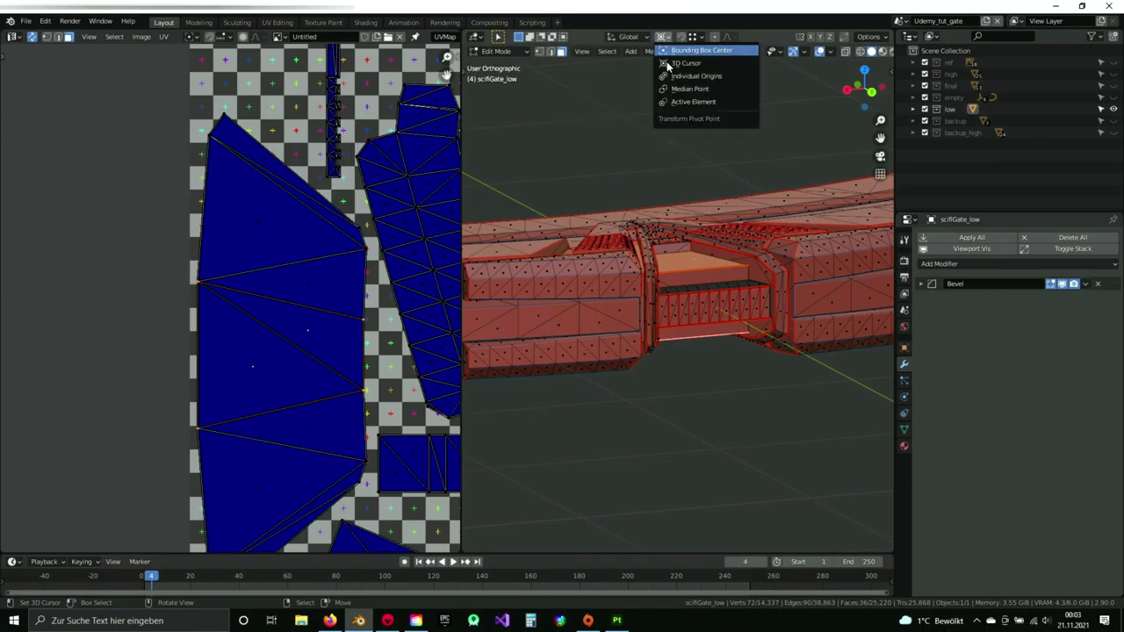
scroll(576, 220, "down", 5)
middle_click_drag(576, 219, 736, 293, "shift")
scroll(733, 290, "up", 1)
middle_click_drag(848, 304, 568, 273, "shift")
scroll(567, 273, "up", 6)
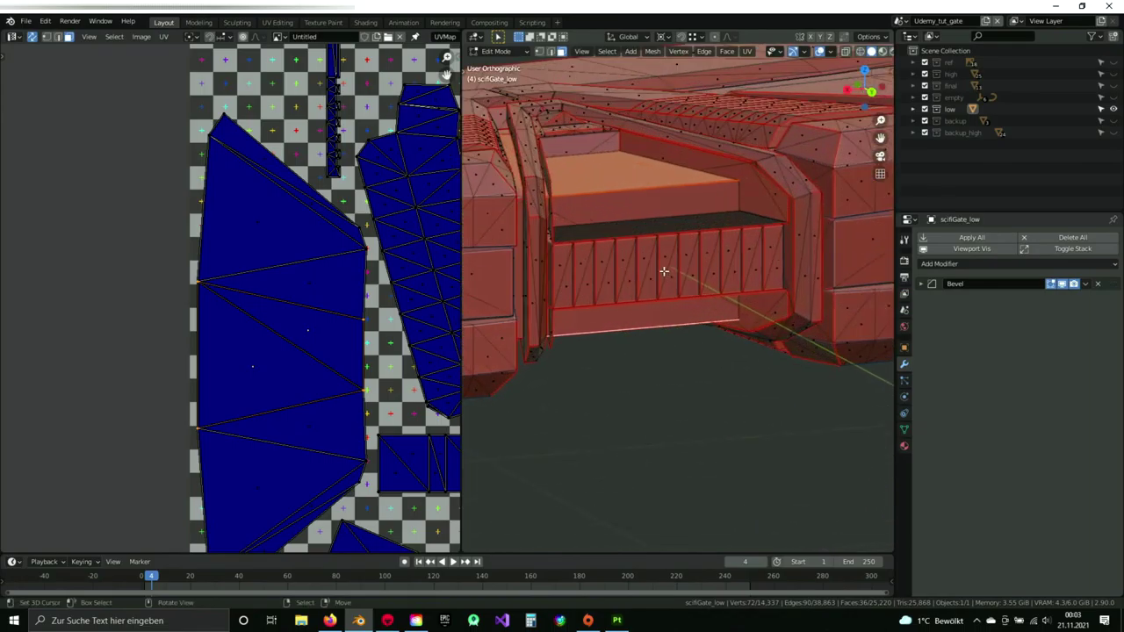
middle_click_drag(664, 272, 651, 267, "shift")
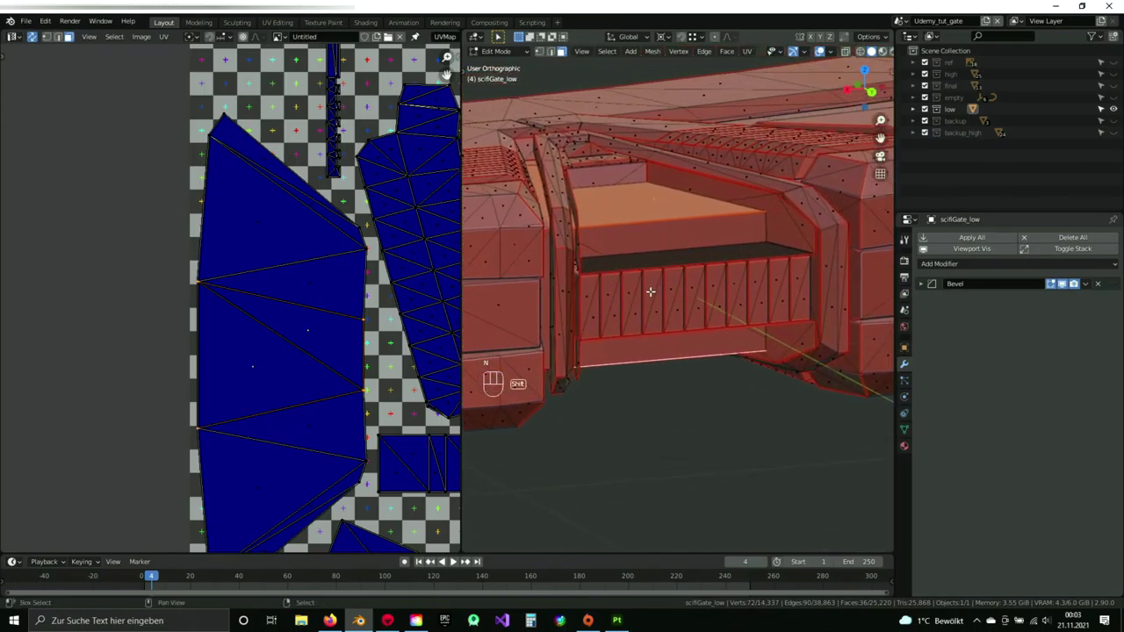
key("shift+d")
key("Escape")
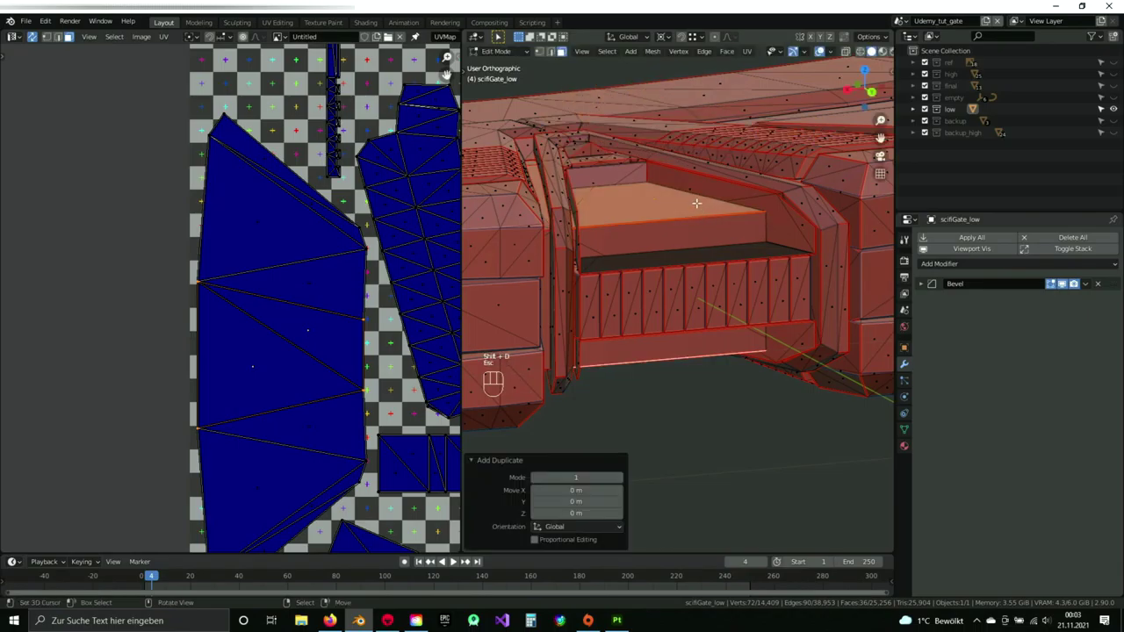
middle_click_drag(695, 339, 655, 322, "shift")
left_click(1062, 283)
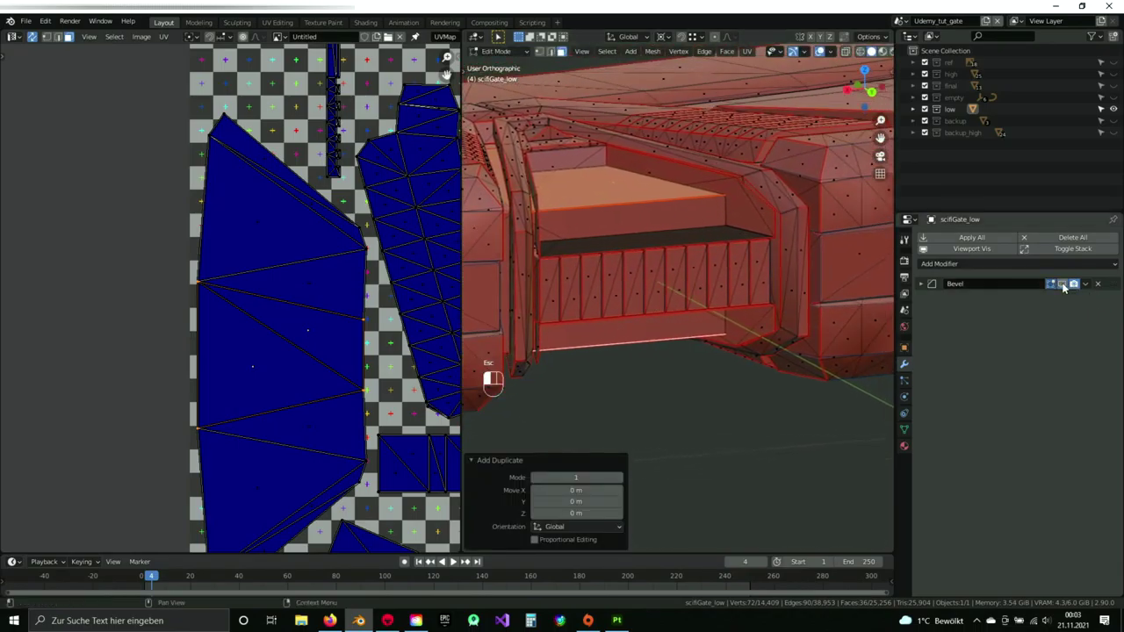
- Scale the duplicated panel faces by 1.093 along the global Z axis and check their offset from the recess
scroll(675, 319, "up", 2)
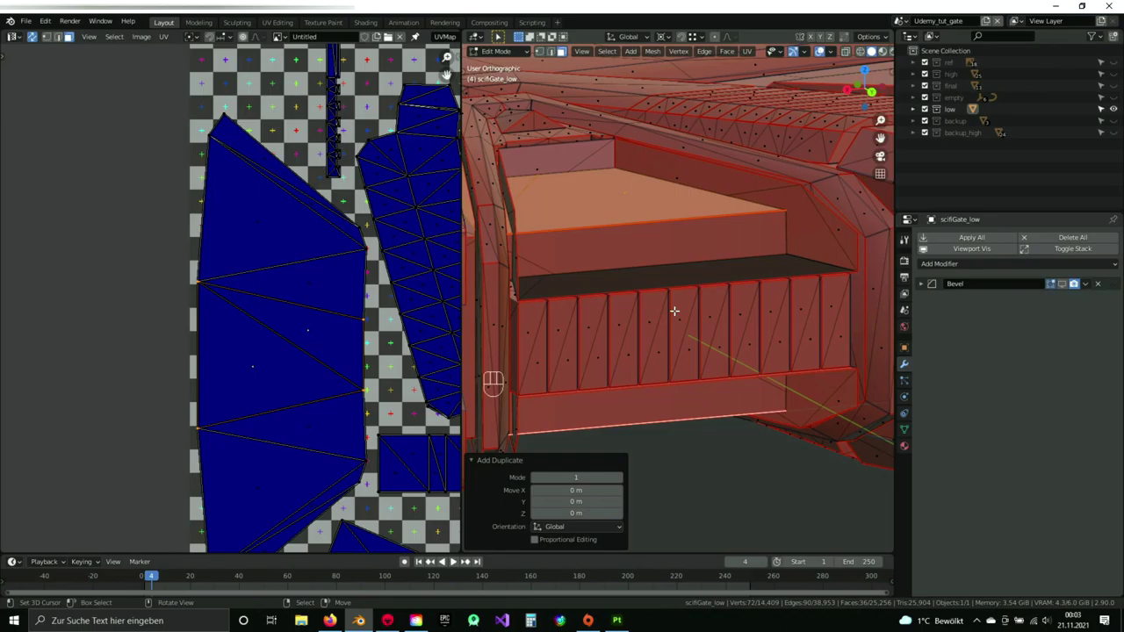
key("s")
key("z")
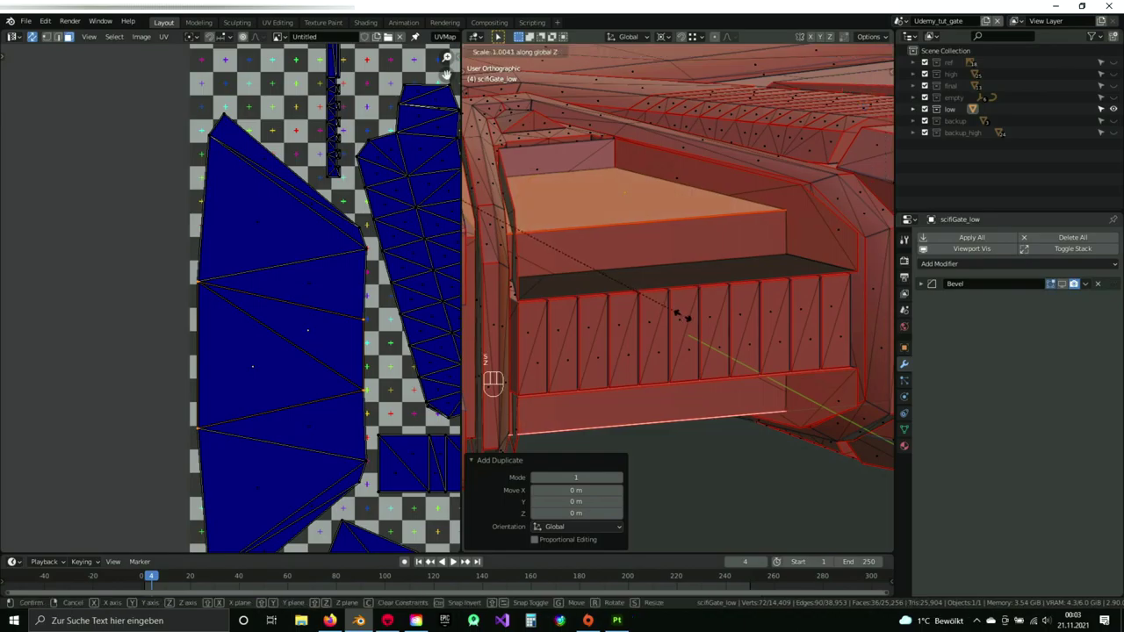
left_click(837, 400)
scroll(676, 278, "up", 1)
middle_click_drag(674, 236, 671, 269, "shift")
scroll(672, 269, "up", 2)
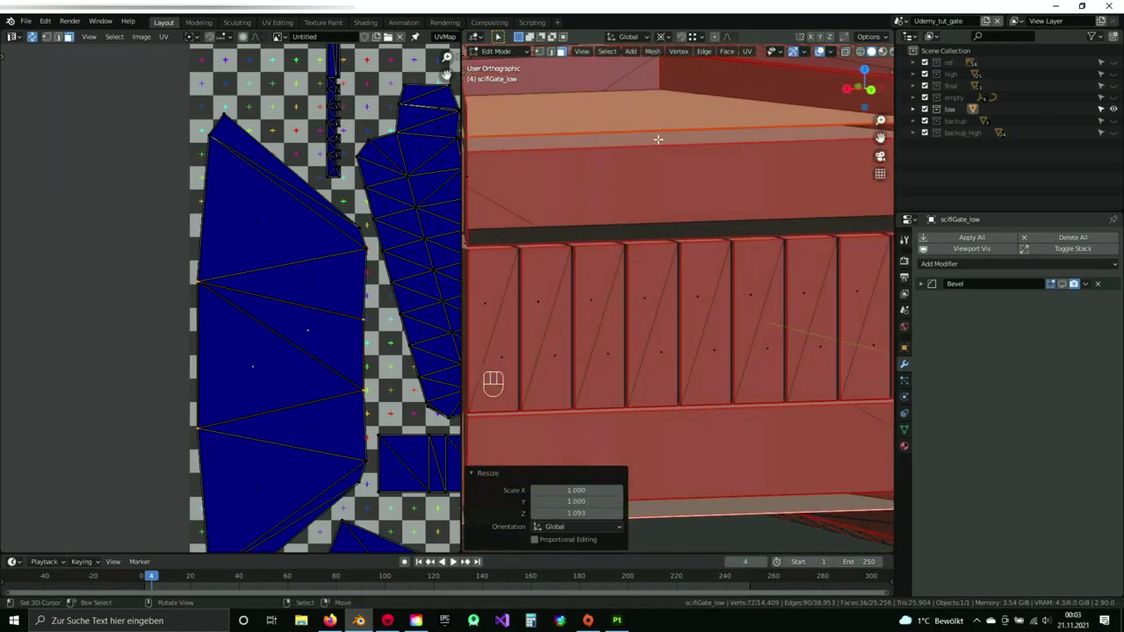
middle_click_drag(640, 141, 475, 271)
key("Tab")
key("Tab")
middle_click_drag(642, 234, 795, 226)
middle_click_drag(642, 255, 654, 263)
middle_click_drag(645, 268, 729, 211)
- Move the duplicated panels' UV islands off the original chevron islands in the UV layout
scroll(326, 326, "down", 9)
middle_click_drag(324, 326, 306, 317, "shift")
middle_click_drag(413, 313, 290, 325)
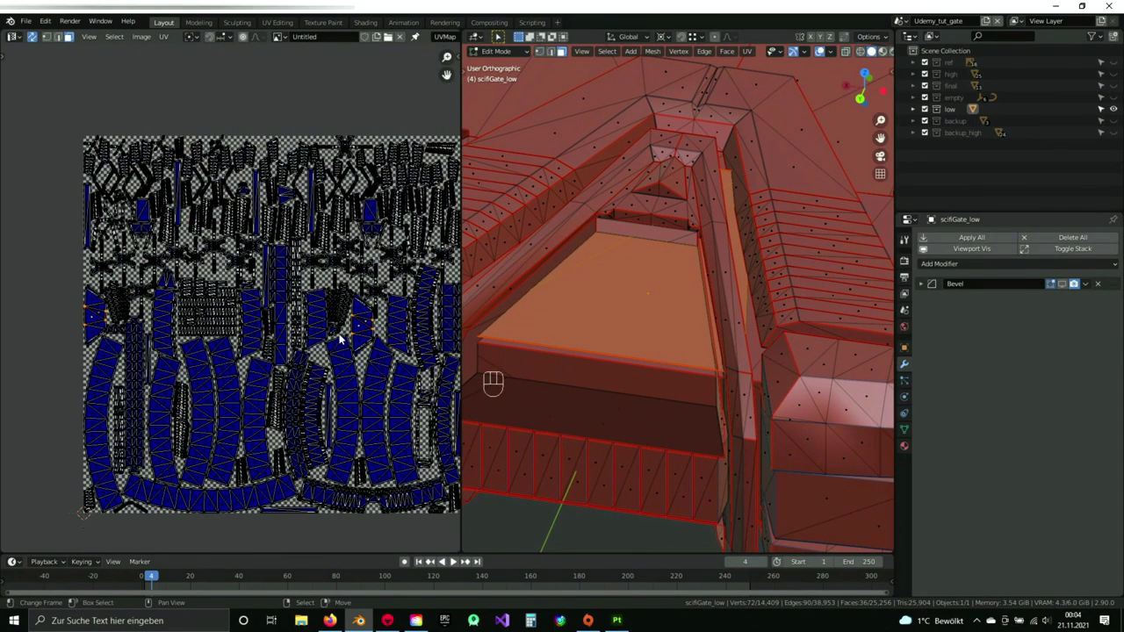
scroll(340, 338, "up", 7)
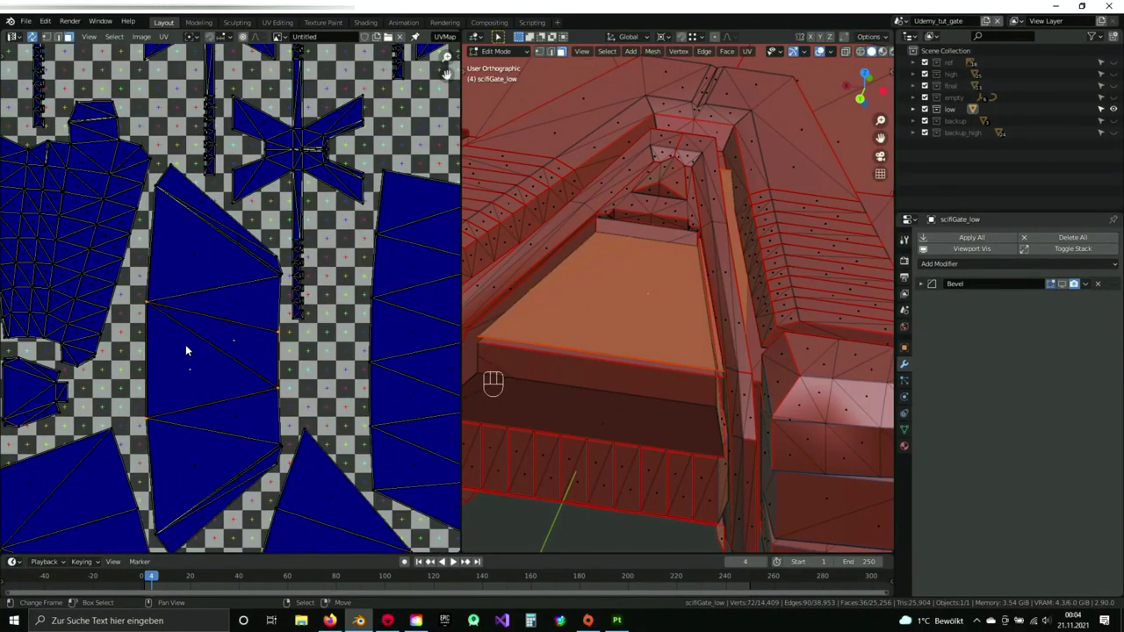
middle_click_drag(230, 332, 273, 416, "shift")
key("g")
left_click(180, 153)
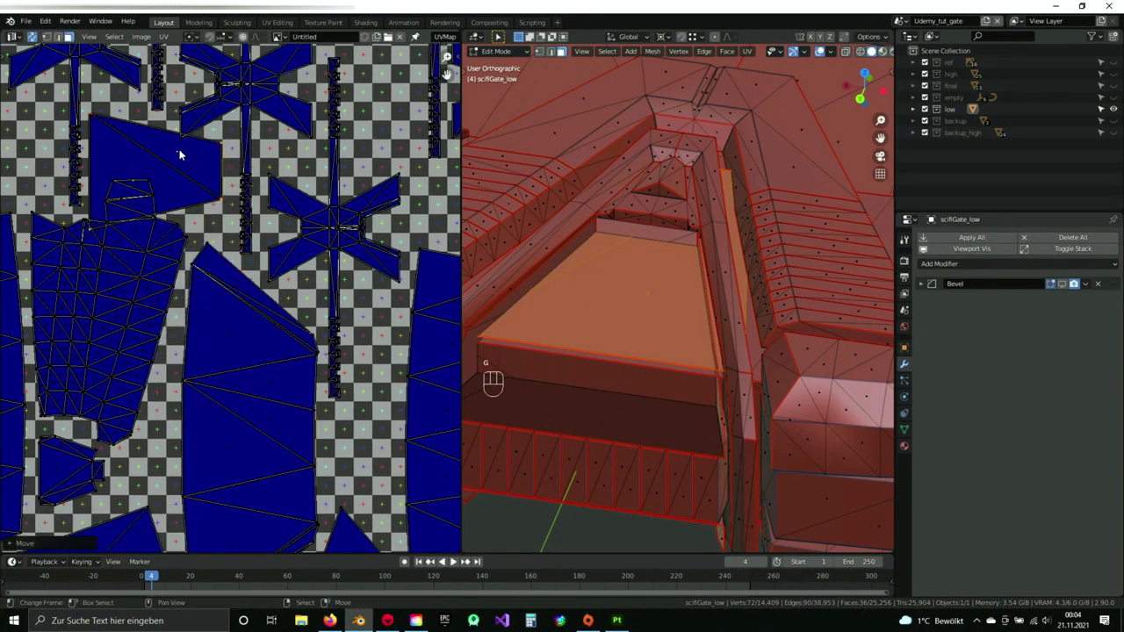
- Scale down the duplicated panels' UV islands and set the 3D viewport's transform pivot point to Active Element
middle_click_drag(248, 270, 348, 374, "shift")
key("s")
left_click(100, 306)
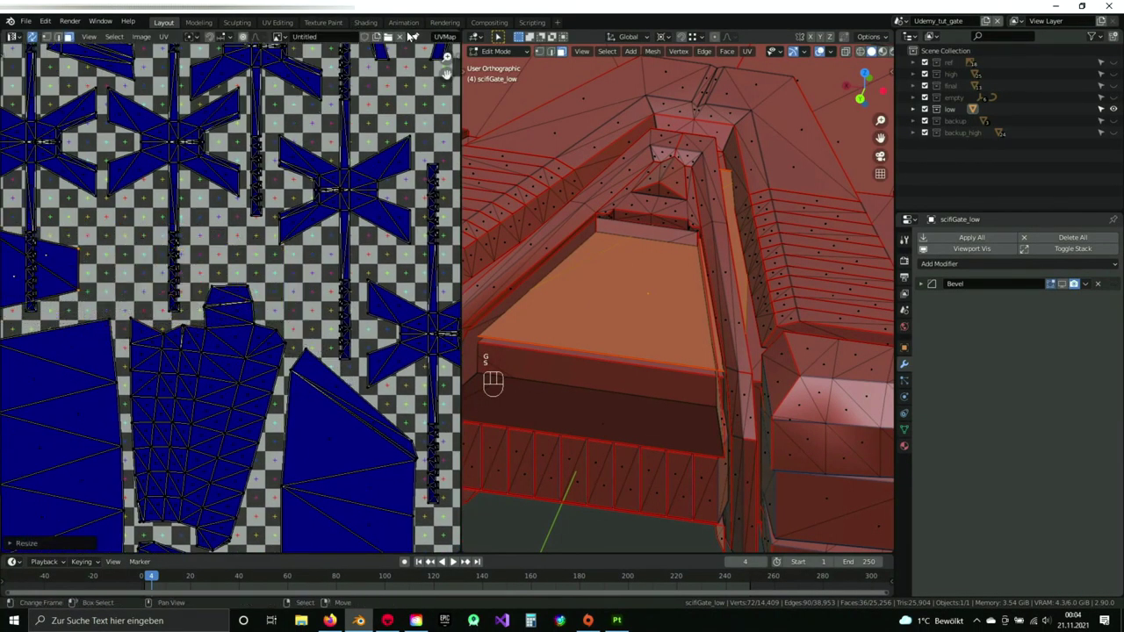
left_click(662, 39)
left_click(680, 100)
- Shrink the duplicated UV islands further and place one in the free gap between the star-shaped islands and rectangular strips
scroll(288, 318, "down", 5)
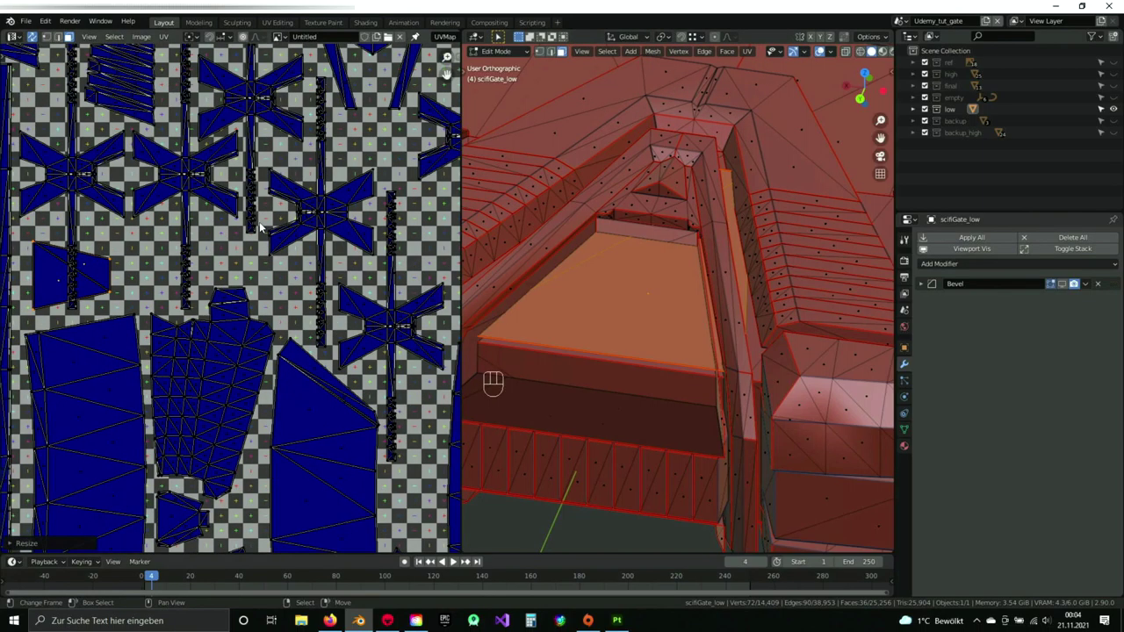
scroll(297, 338, "up", 2)
key("g")
left_click(123, 313)
middle_click_drag(123, 314, 288, 325, "shift")
scroll(288, 325, "up", 3)
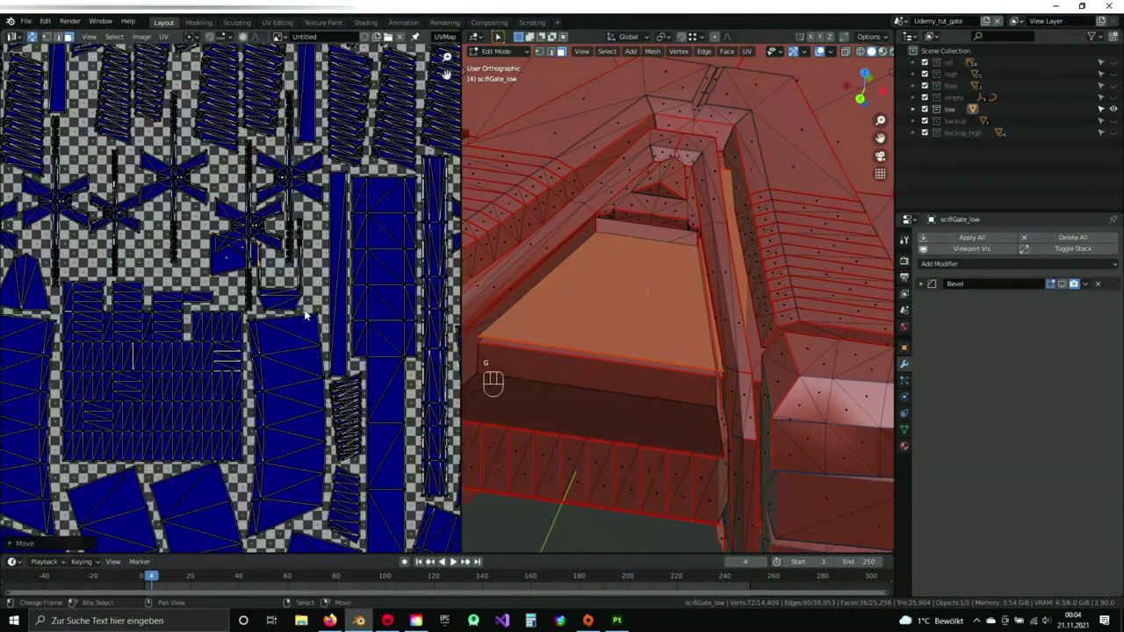
key("s")
left_click(147, 287)
key("g")
left_click(284, 308)
- Deselect the placed UV island and move the other duplicated panel island into the free space beside it
key("b")
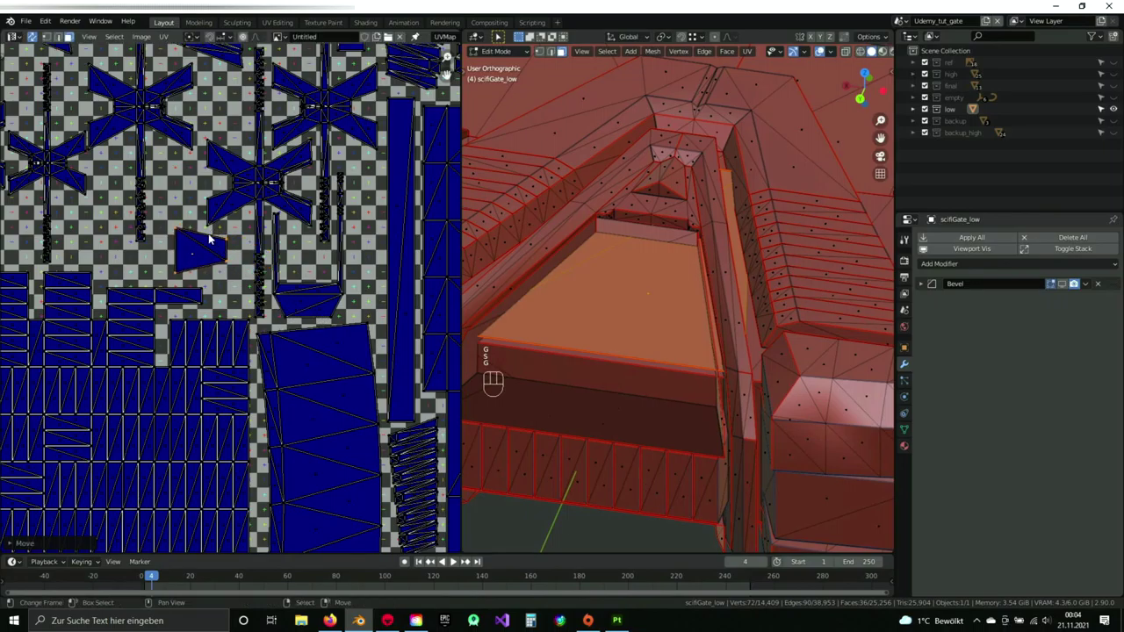
middle_click_drag(147, 214, 291, 337)
scroll(292, 338, "down", 5)
key("g")
left_click(264, 286)
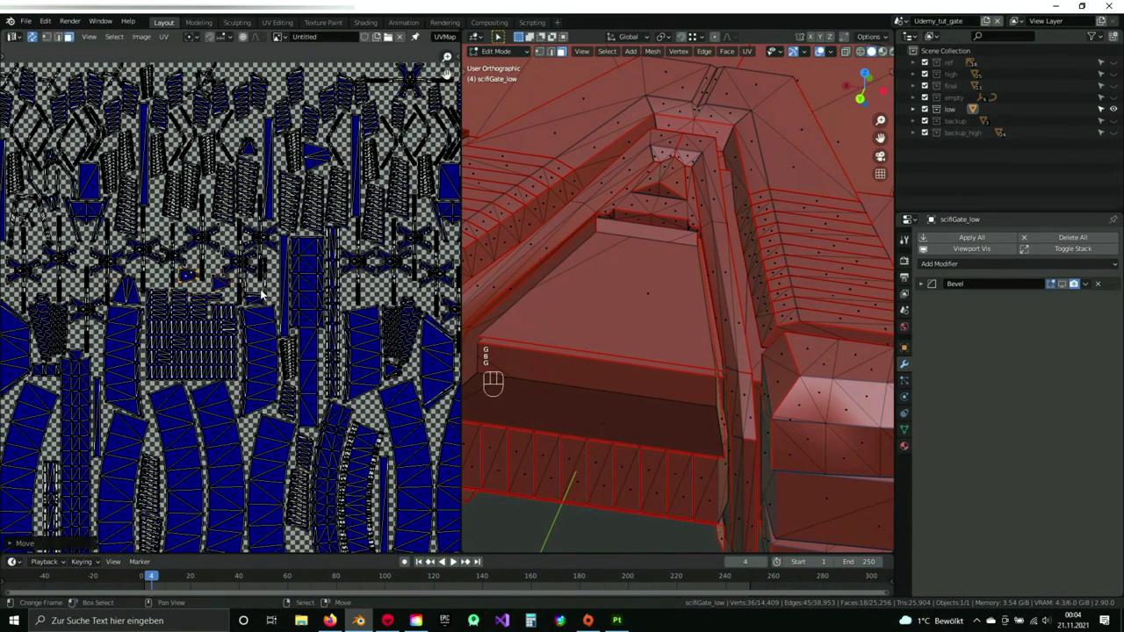
scroll(261, 292, "up", 6)
key("g")
left_click(129, 232)
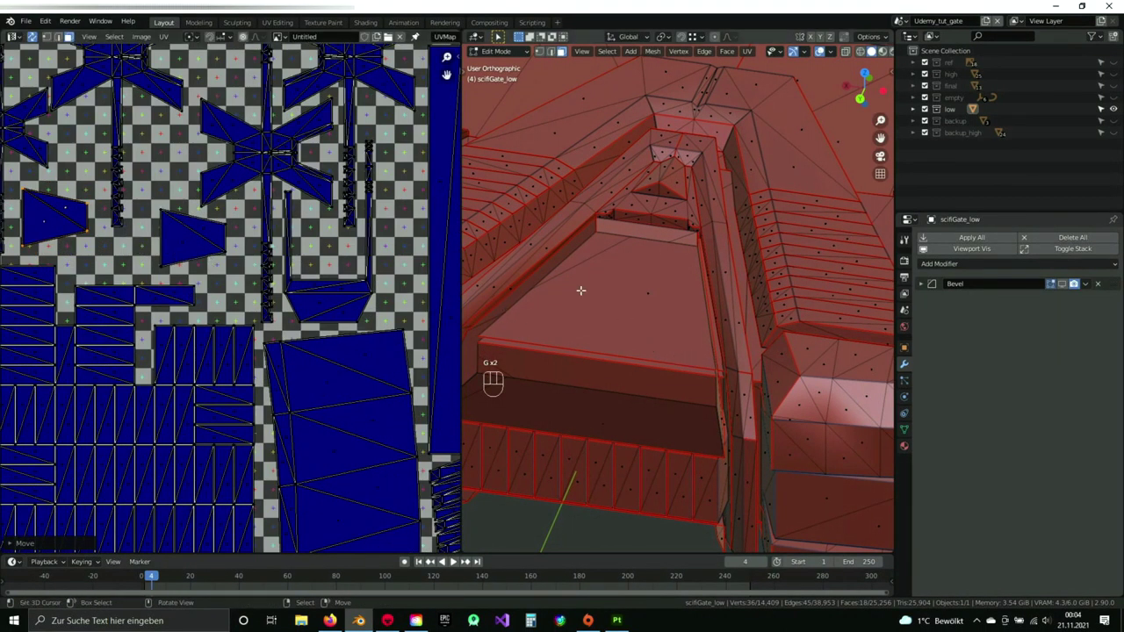
- In bottom-view wireframe and vertex mode, deselect the panel island's wide-end vertices, keeping only the narrow-end ones selected
scroll(660, 318, "down", 3)
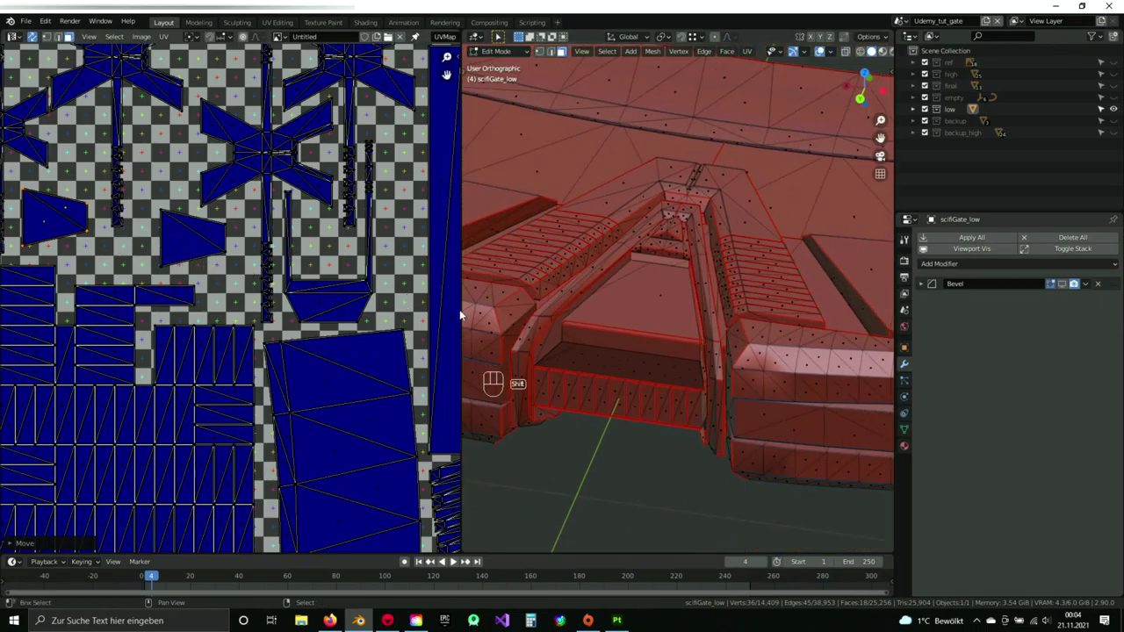
scroll(590, 312, "down", 4)
middle_click_drag(591, 311, 615, 123)
scroll(676, 285, "up", 4)
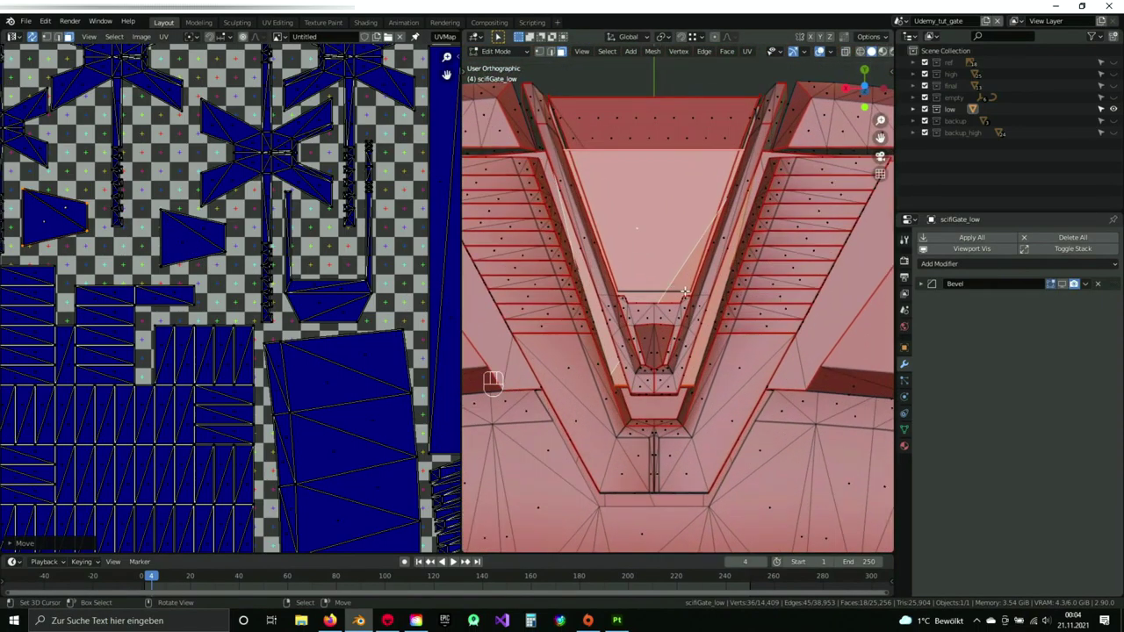
key("KP_7")
key("ctrl+KP_7")
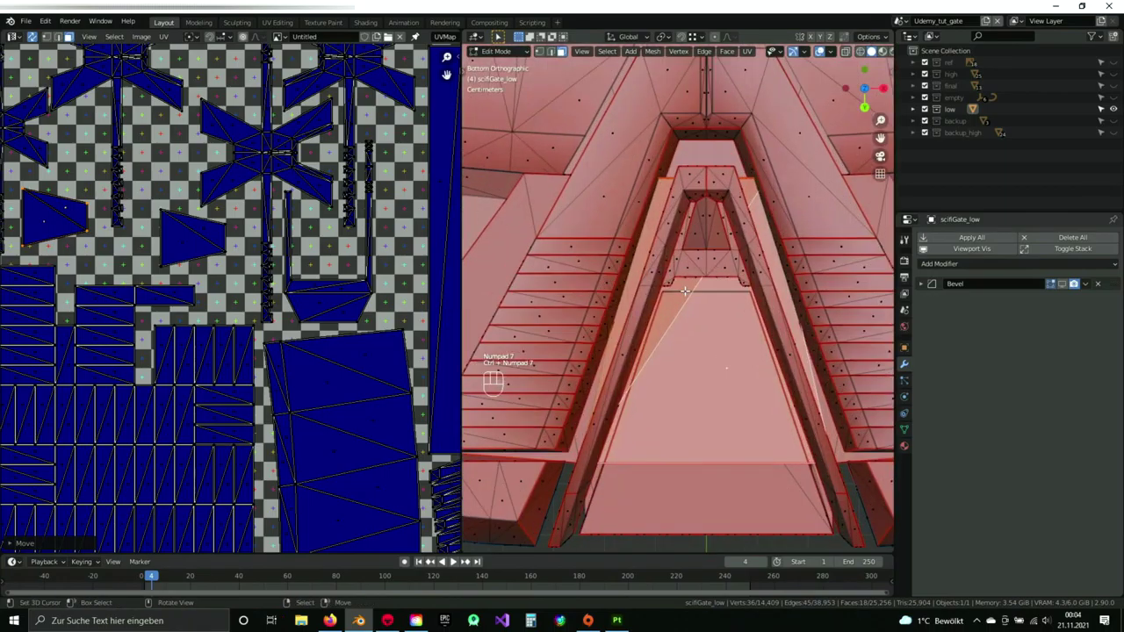
key("z")
middle_click_drag(794, 378, 734, 406, "shift")
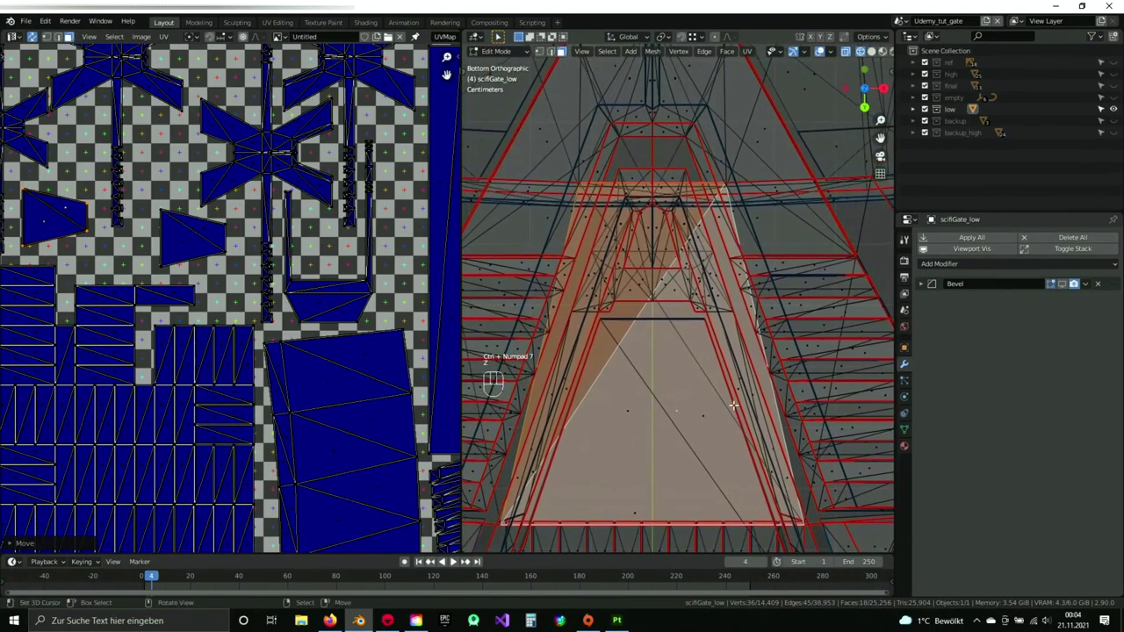
key("1")
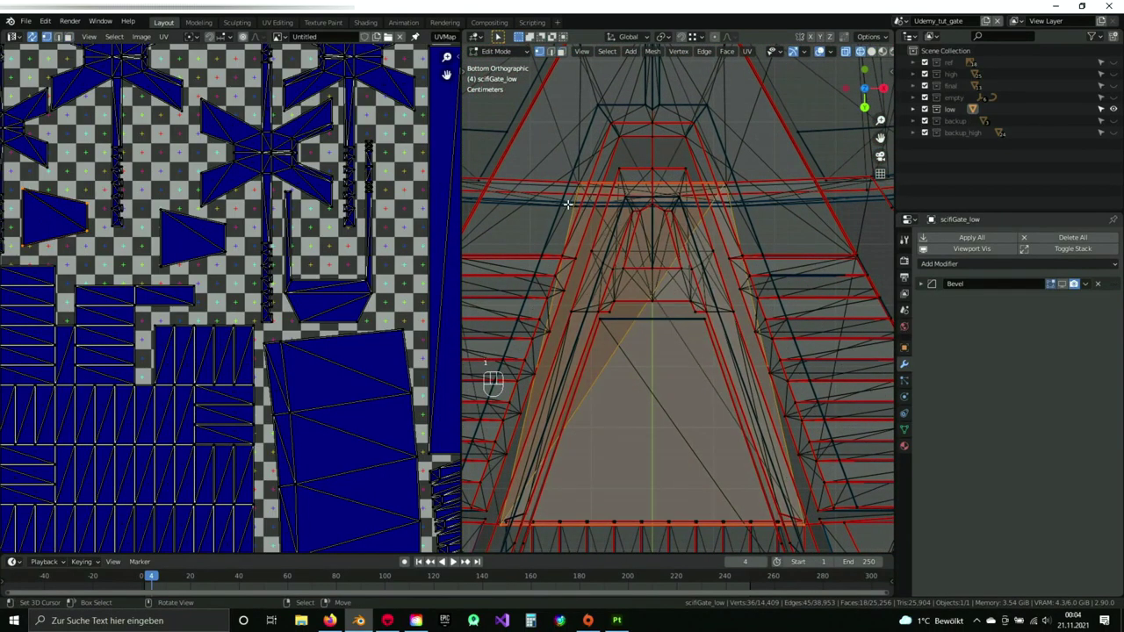
middle_click_drag(69, 259, 211, 286)
key("b")
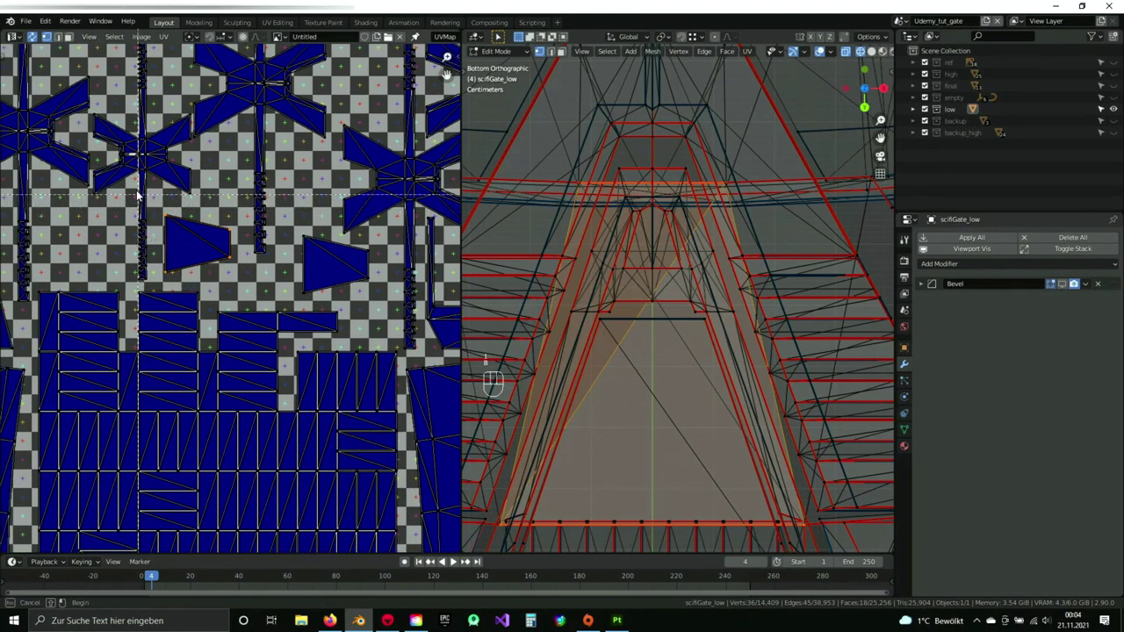
middle_click_drag(189, 326, 191, 327)
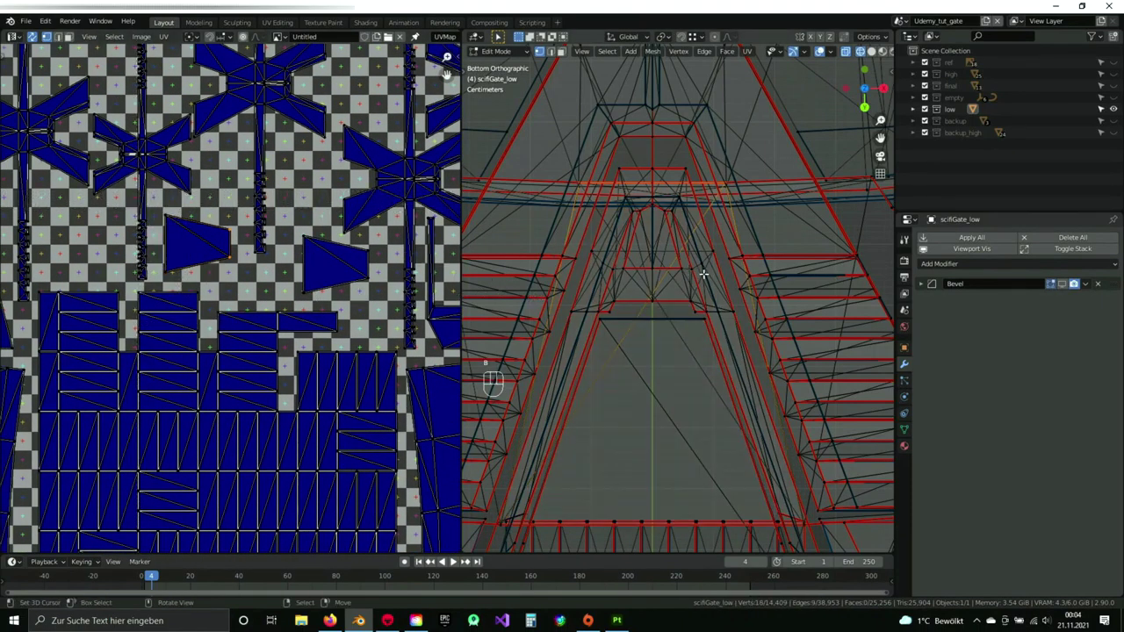
- Set the transform pivot point to Active Element for scaling the panels' narrow-end vertices
left_click(661, 37)
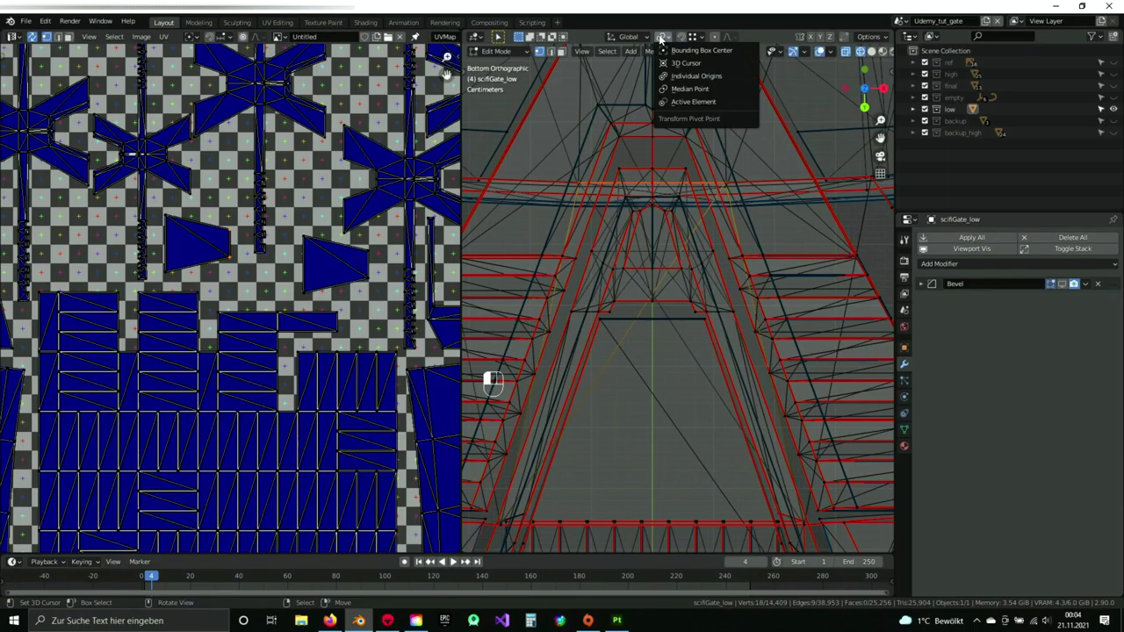
left_click(683, 103)
scroll(612, 249, "down", 3)
scroll(634, 209, "down", 14)
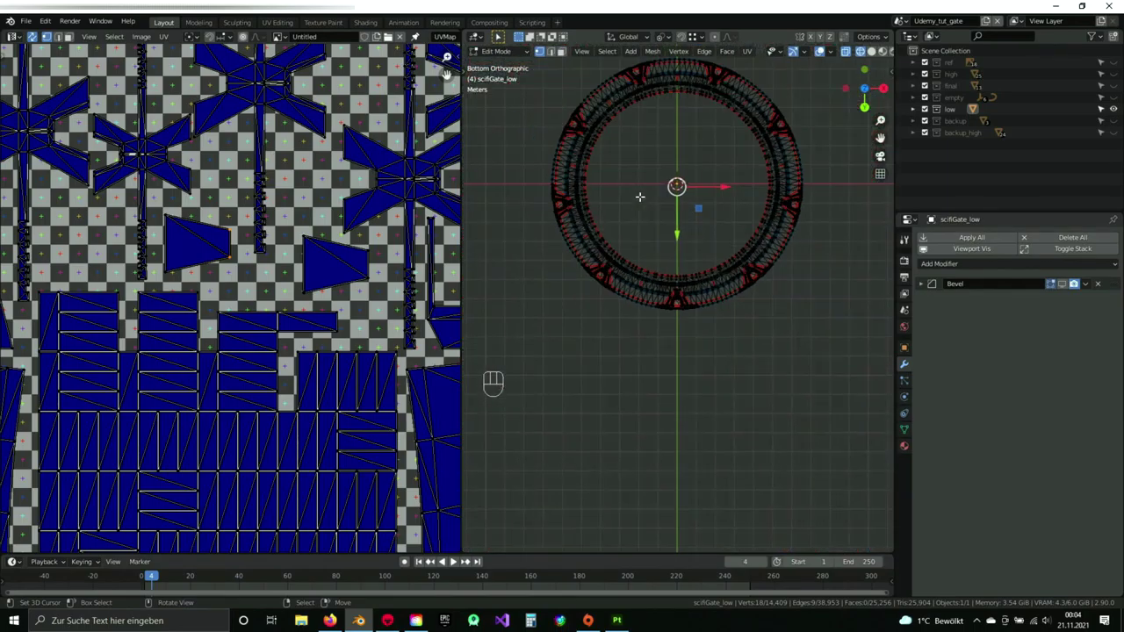
scroll(640, 196, "up", 6)
middle_click_drag(625, 154, 703, 471, "shift")
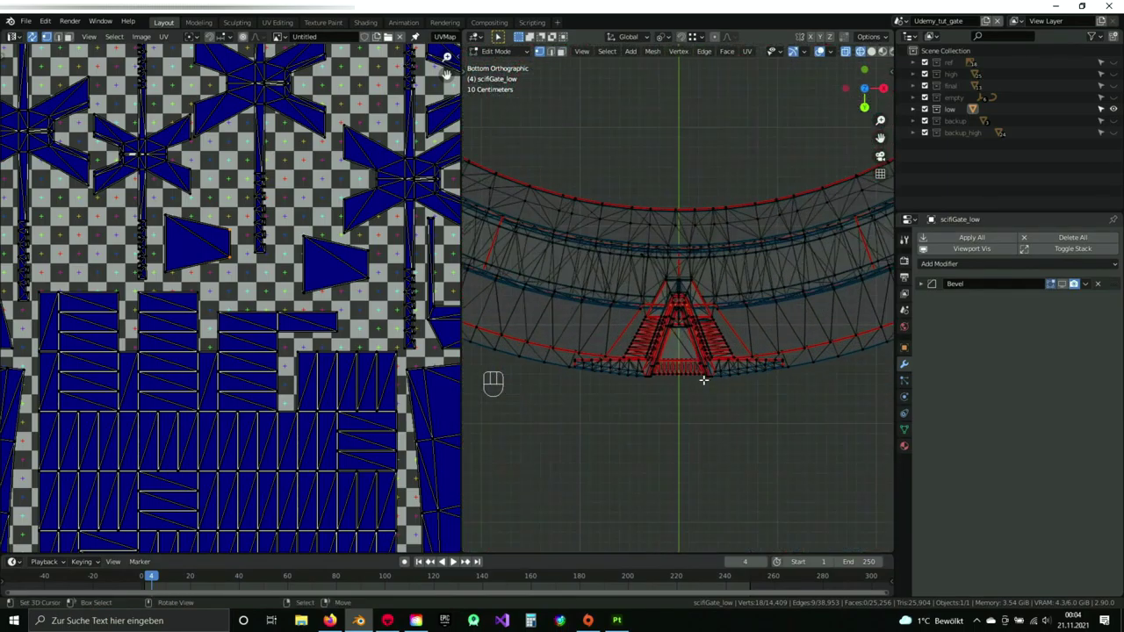
scroll(685, 306, "up", 5)
scroll(685, 315, "up", 3)
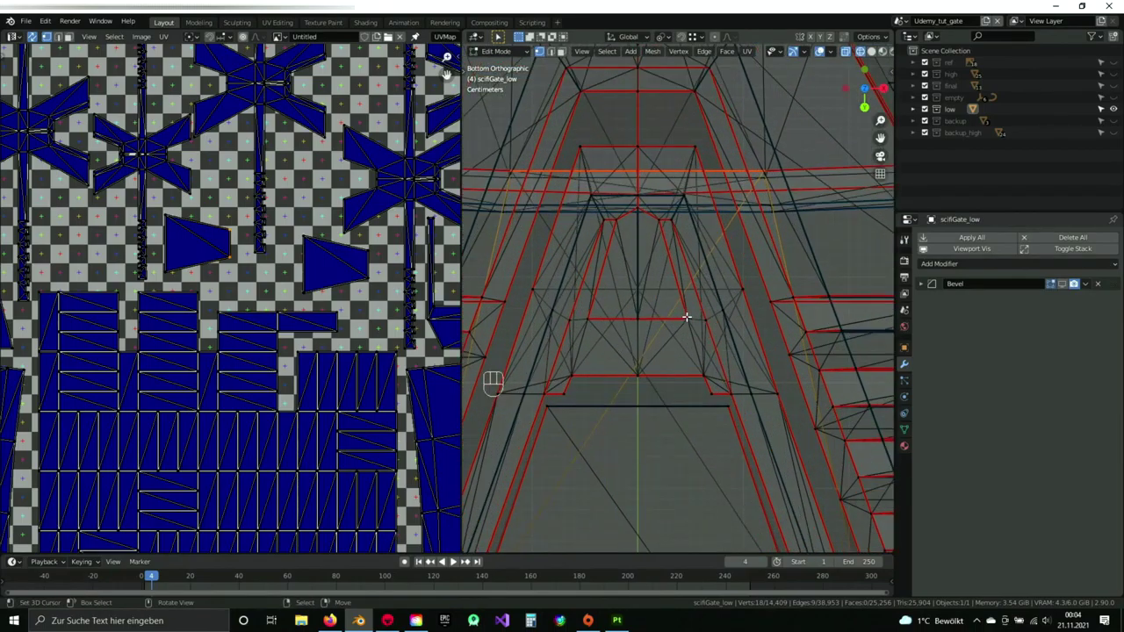
middle_click_drag(680, 304, 697, 379, "shift")
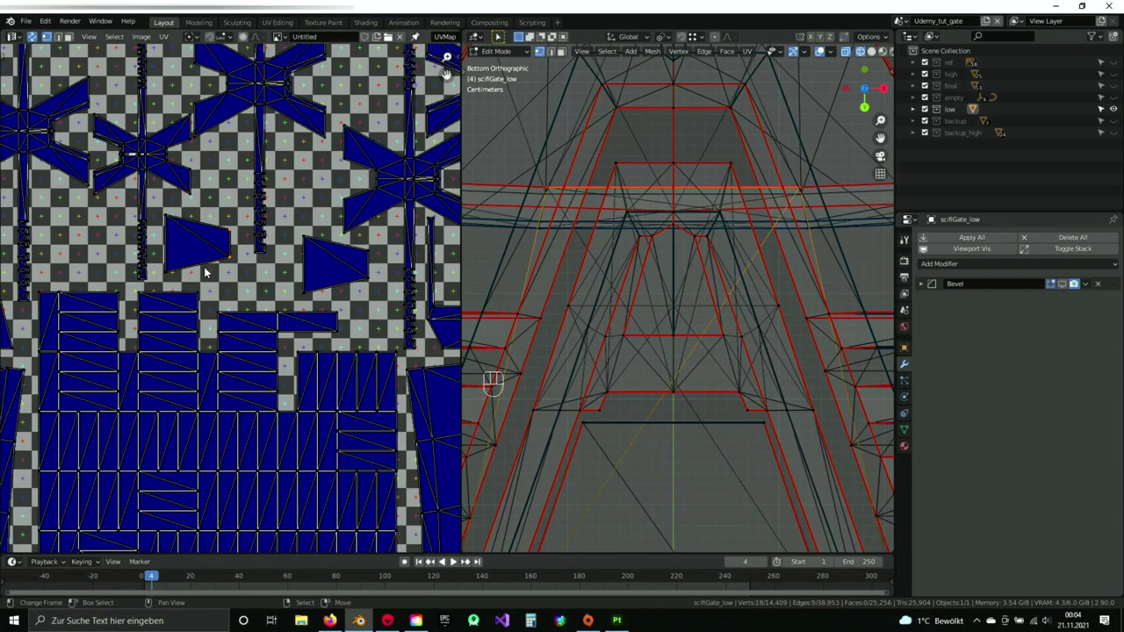
scroll(636, 255, "down", 8)
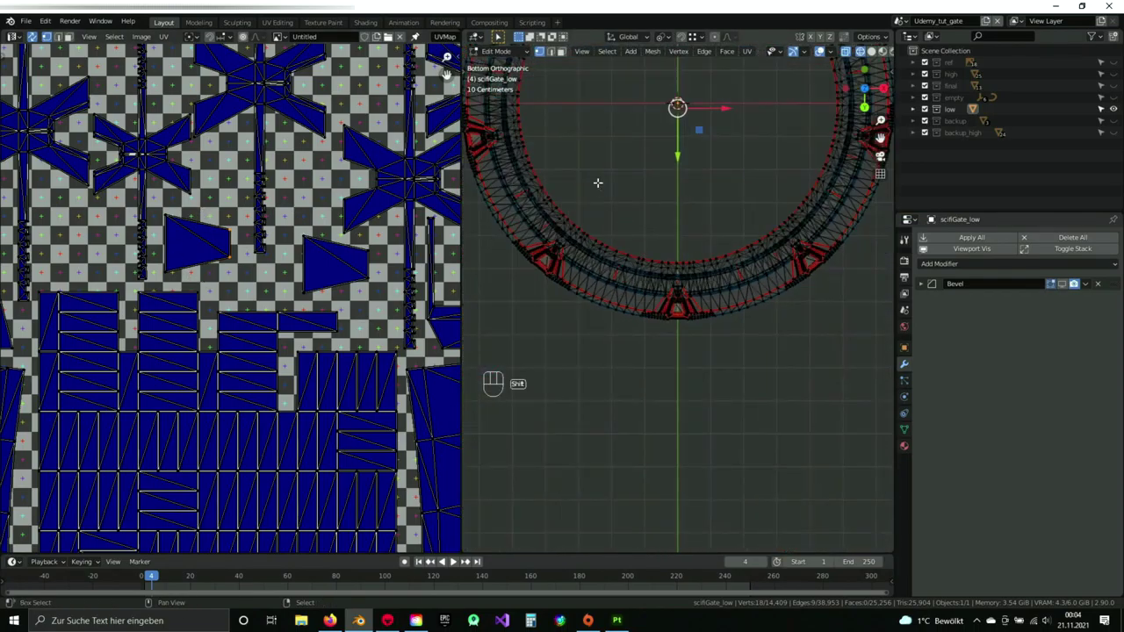
middle_click_drag(597, 181, 627, 377, "shift")
middle_click_drag(636, 263, 706, 357, "shift")
scroll(567, 290, "up", 7)
middle_click_drag(567, 291, 740, 342, "shift")
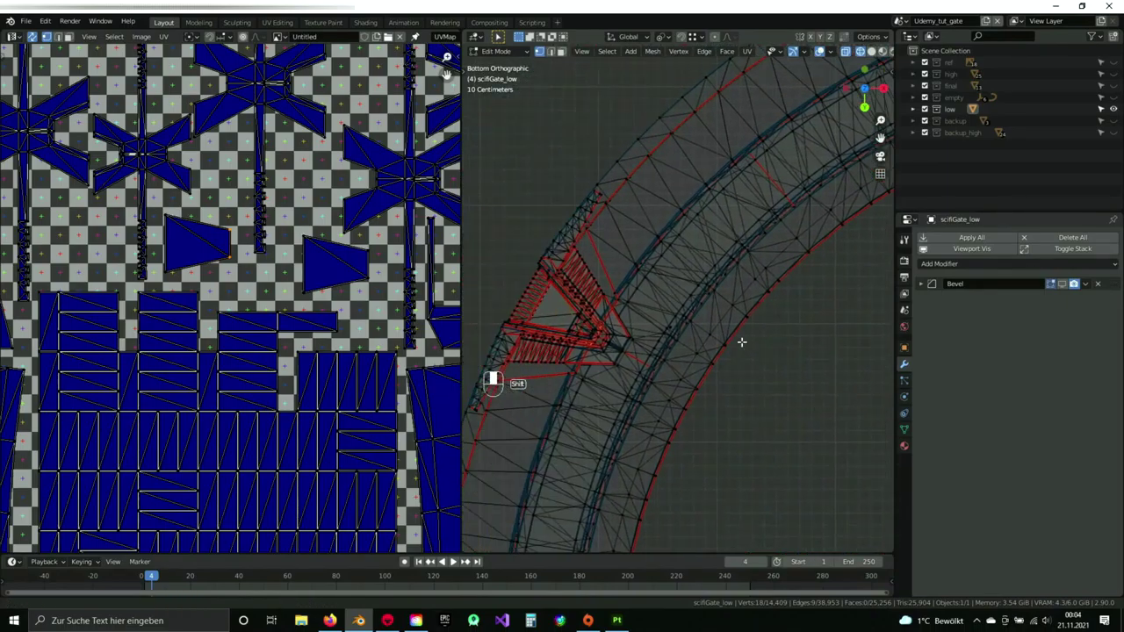
scroll(559, 319, "up", 4)
scroll(565, 315, "down", 6)
middle_click_drag(565, 315, 753, 321, "shift")
scroll(753, 321, "up", 5)
key("Escape")
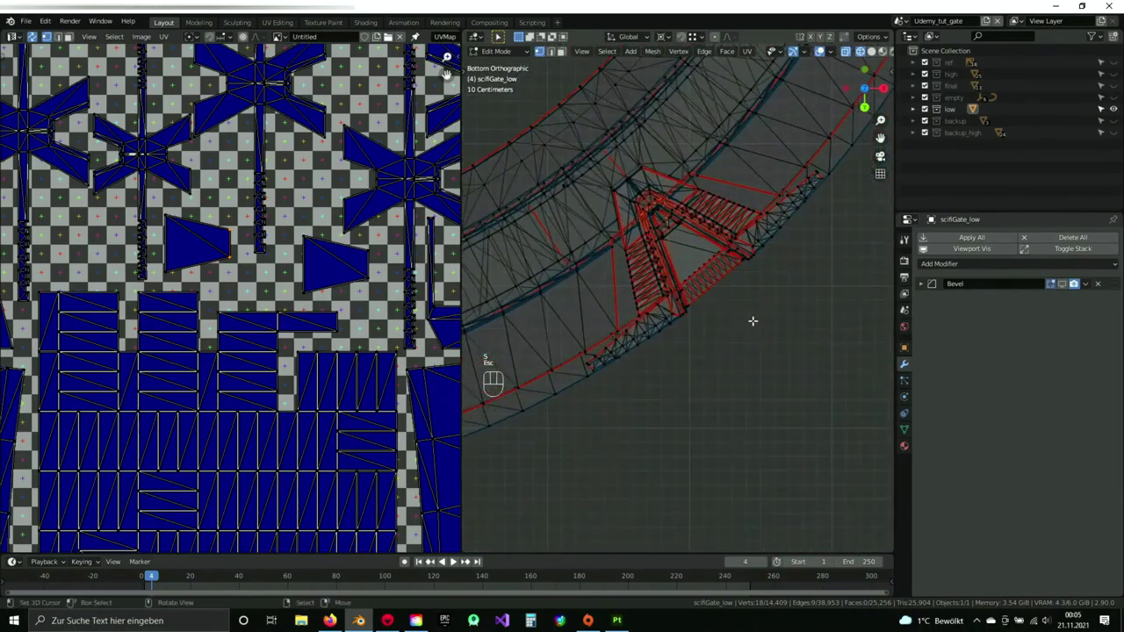
key("s")
key("Escape")
scroll(679, 291, "down", 8)
middle_click_drag(497, 158, 668, 258, "shift")
- Change the transform pivot point and try scaling the panels' narrow-end vertices outward from the gate's centre
left_click(664, 39)
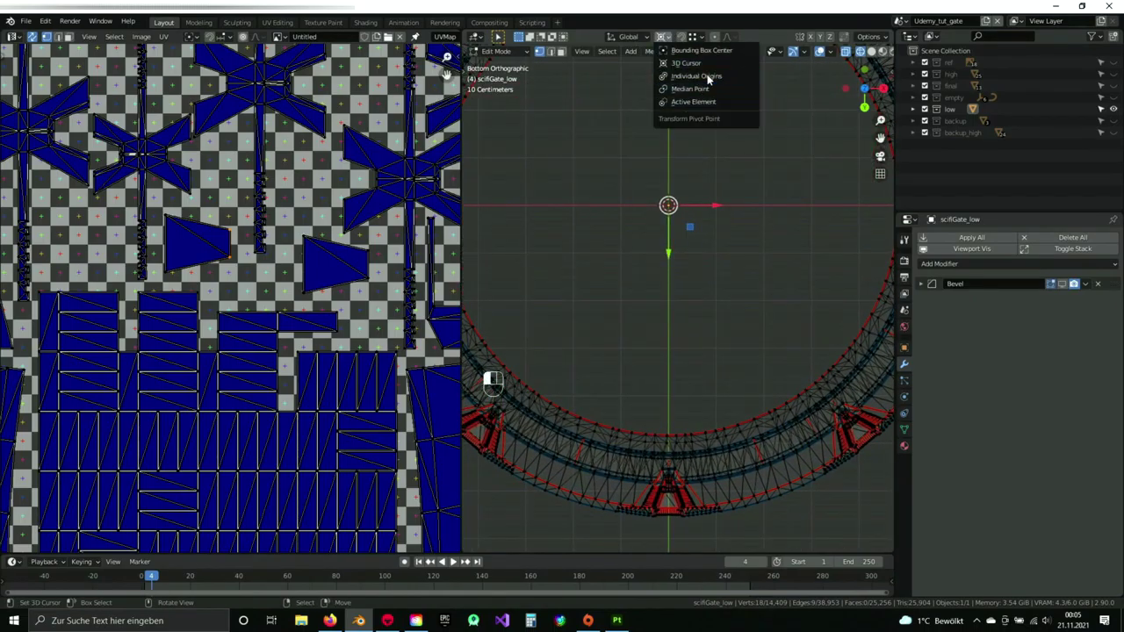
middle_click_drag(659, 411, 608, 316, "shift")
middle_click_drag(680, 426, 697, 385, "shift")
middle_click_drag(676, 244, 743, 473, "shift")
scroll(782, 409, "up", 5)
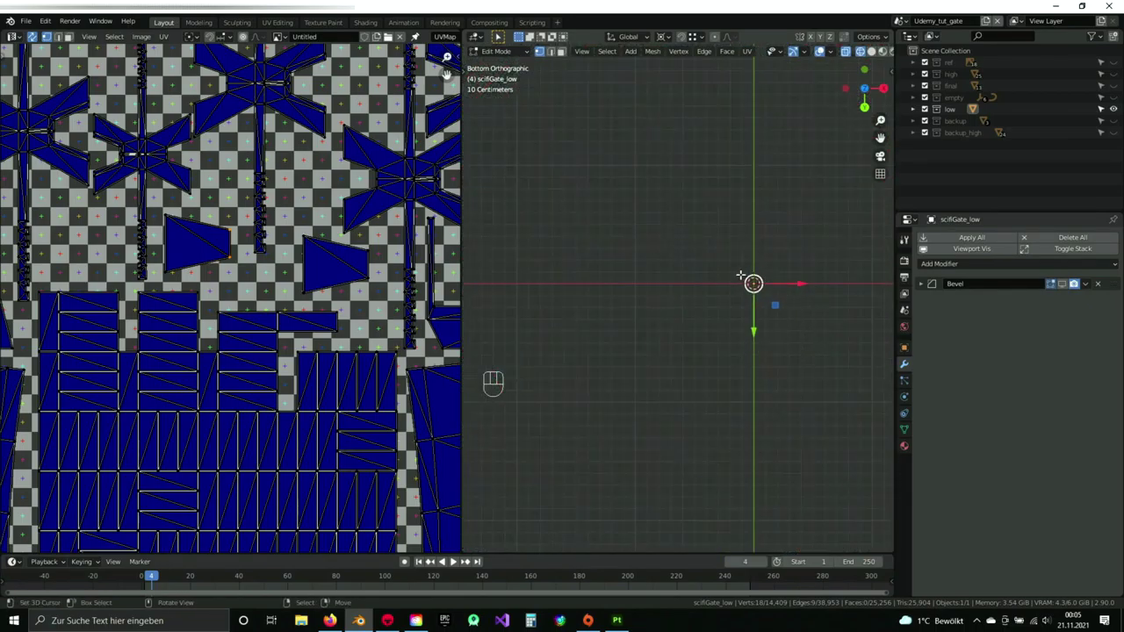
scroll(740, 275, "down", 3)
middle_click_drag(713, 418, 617, 120, "shift")
middle_click_drag(672, 280, 688, 228, "shift")
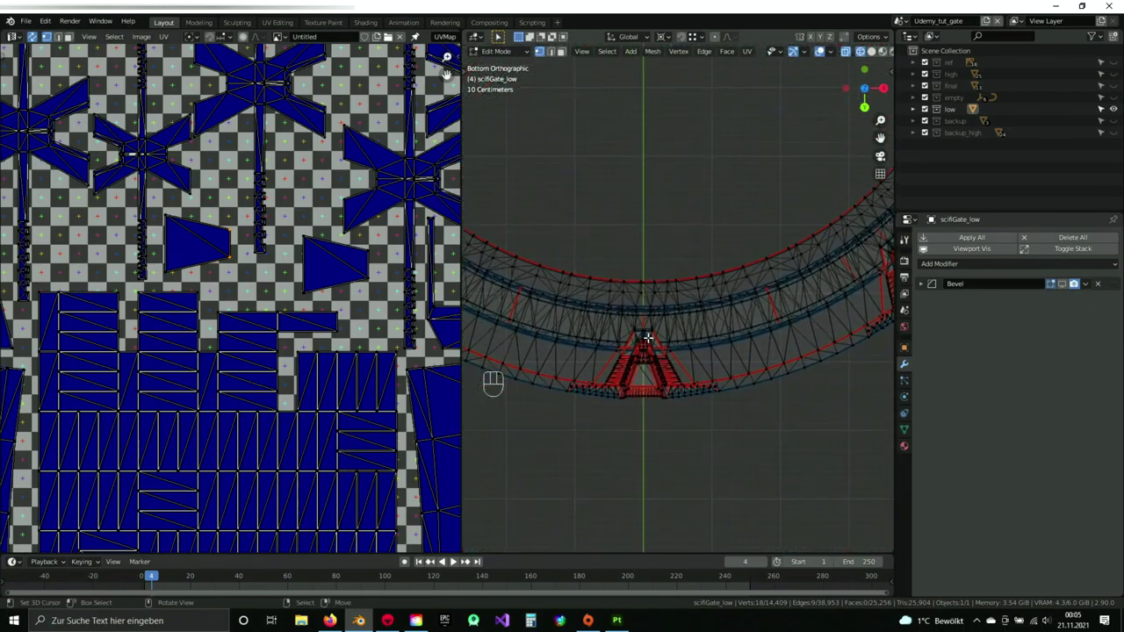
scroll(648, 337, "up", 5)
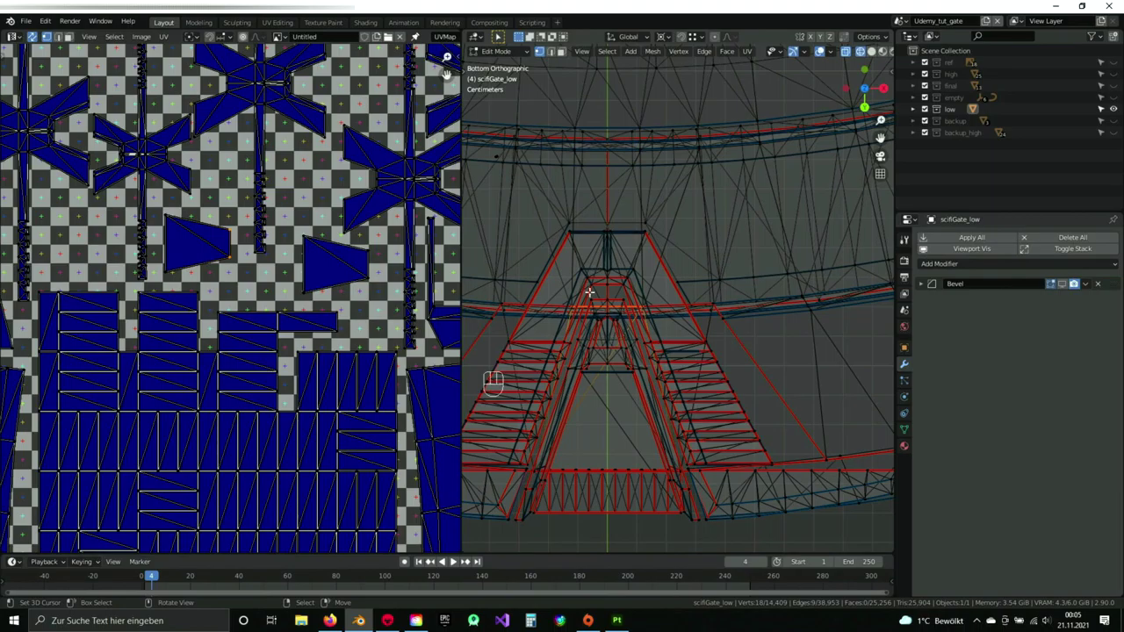
scroll(589, 292, "up", 2)
key("s")
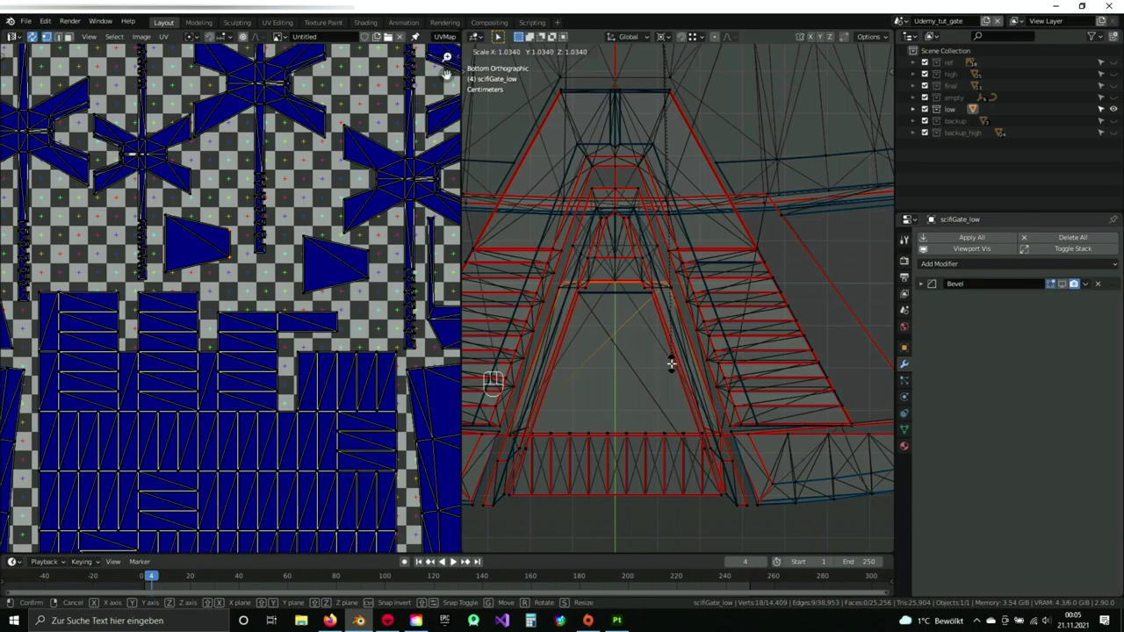
key("Escape")
- Scale the panels' narrow-end vertices outward from the gate's centre by about 1.023 in X and Y, leaving Z unscaled
key("z")
scroll(669, 364, "down", 8)
middle_click_drag(669, 364, 736, 279)
scroll(676, 314, "up", 5)
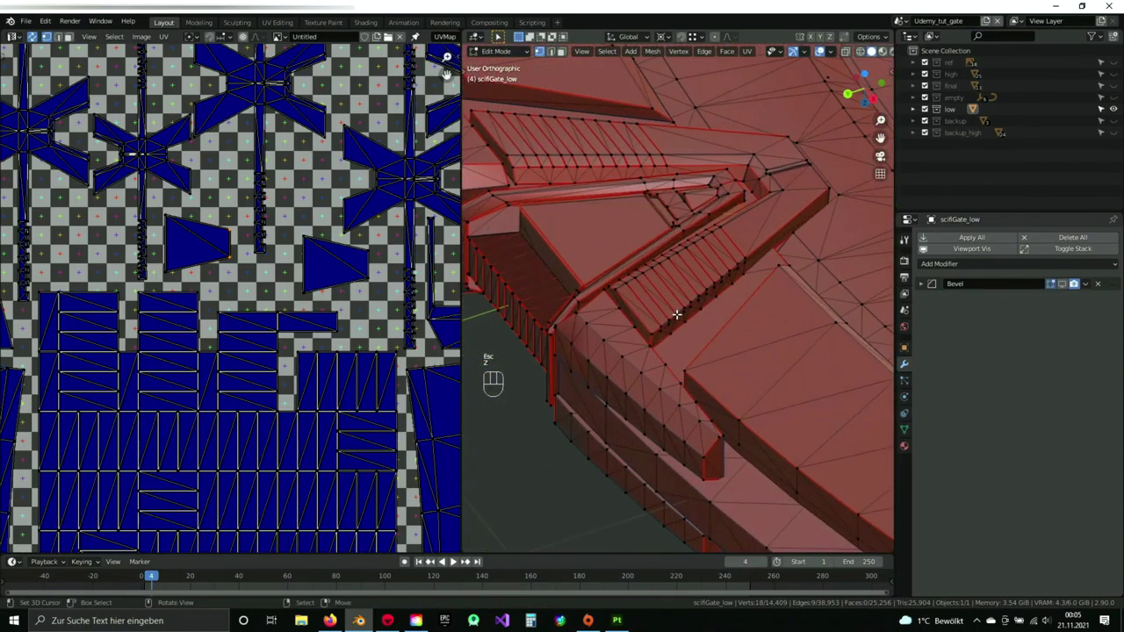
scroll(678, 315, "up", 8)
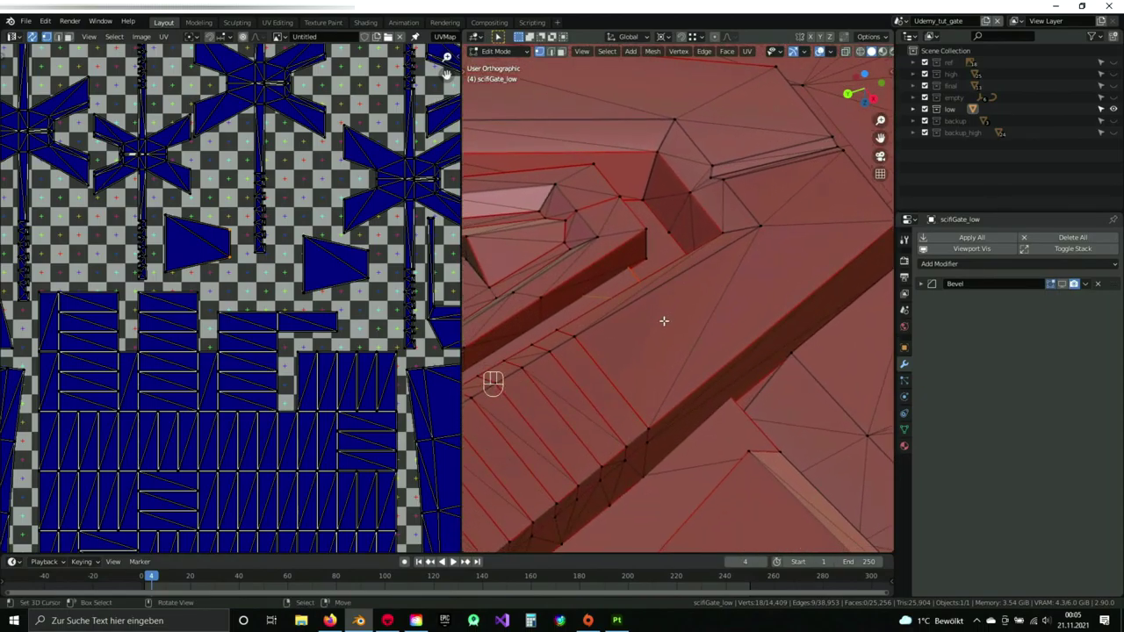
key("s")
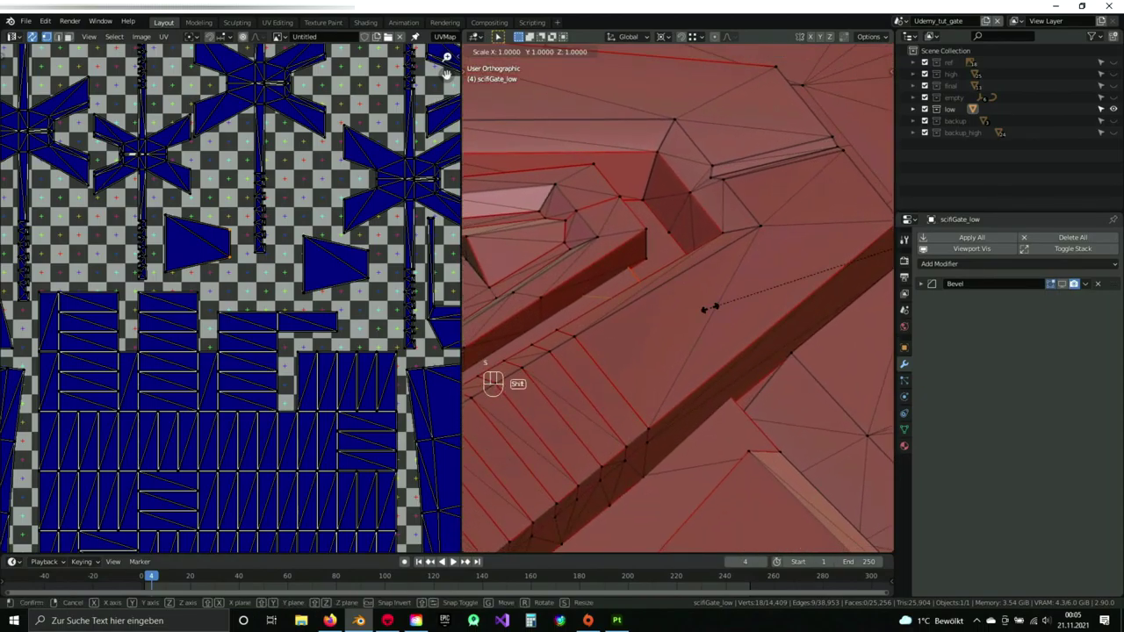
key("shift+z")
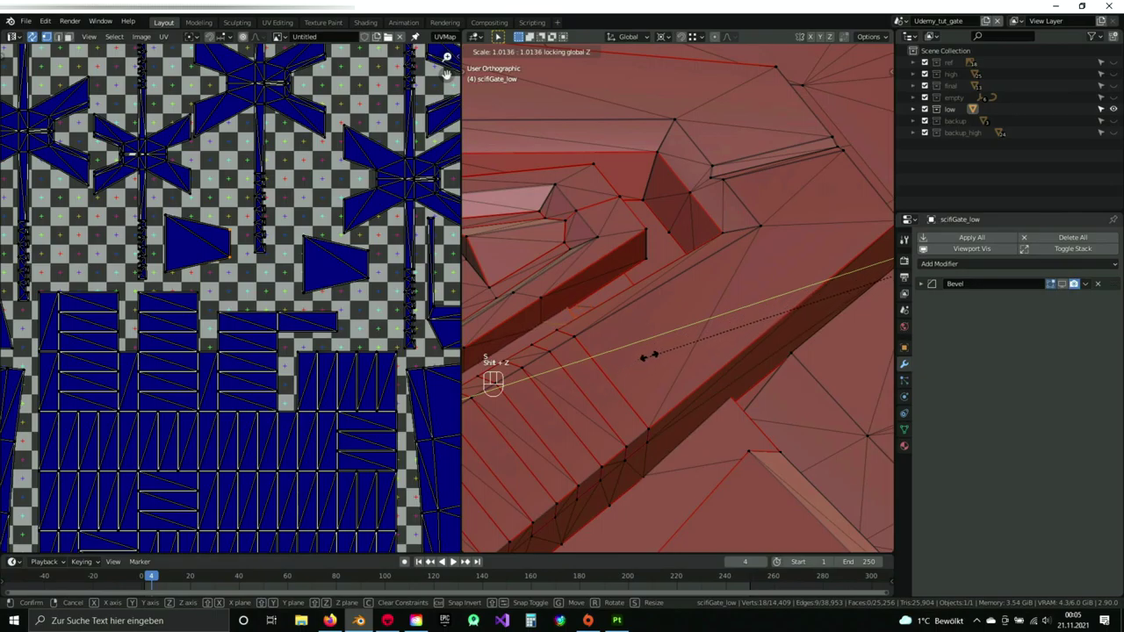
left_click(597, 383)
- Scale the same narrow-end vertices outward by another 1.010 in X and Y only
middle_click_drag(573, 387, 798, 344, "shift")
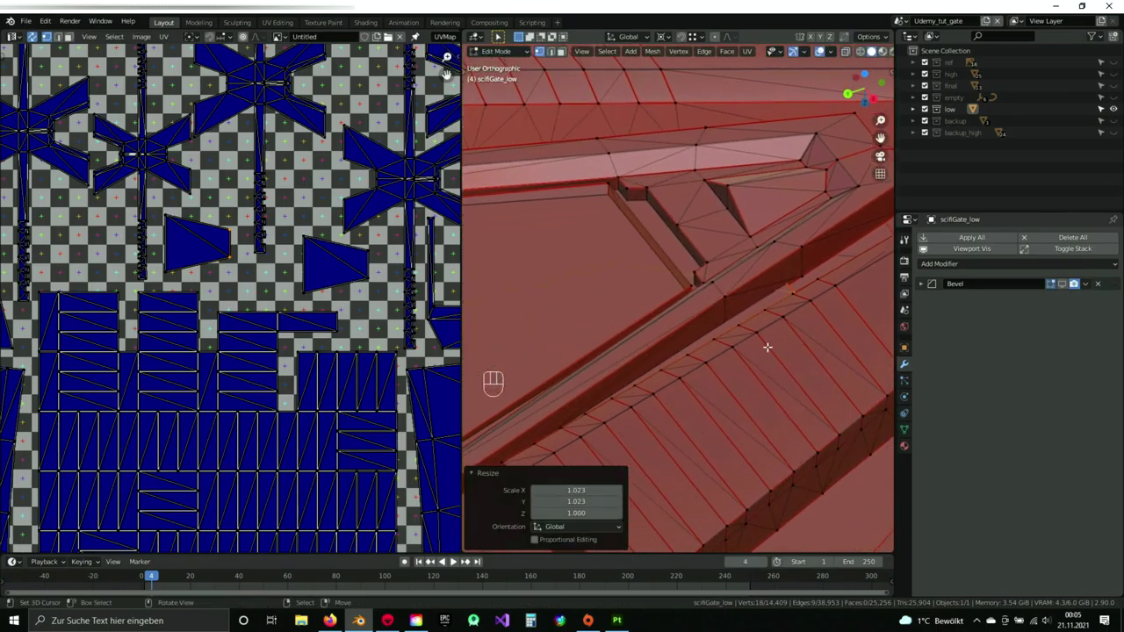
key("s")
key("shift+z")
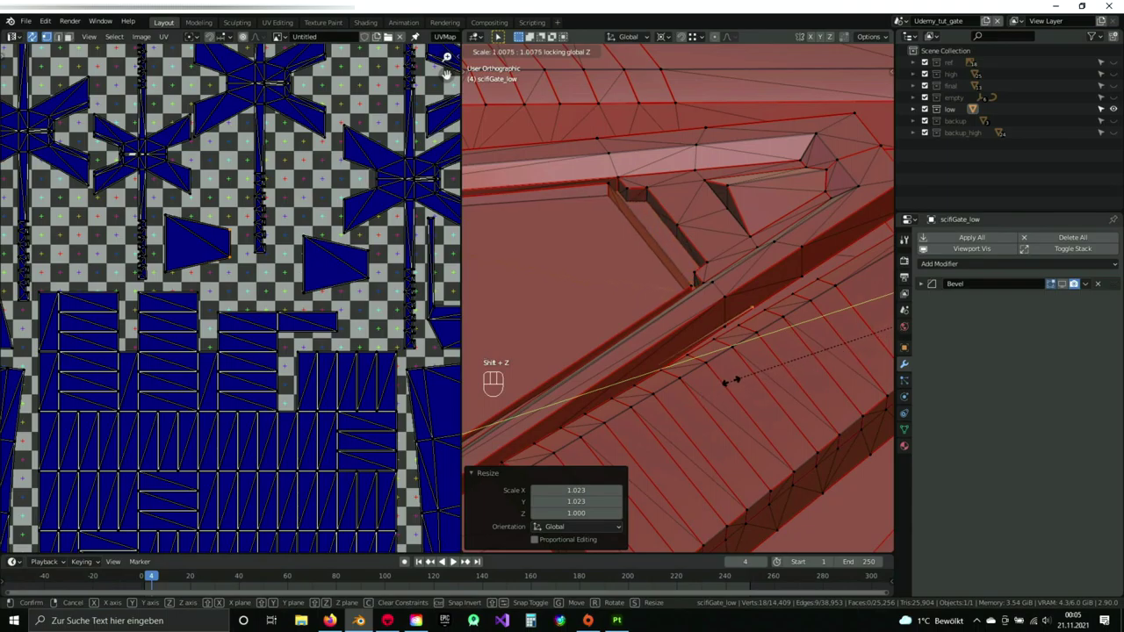
left_click(714, 386)
scroll(708, 381, "down", 10)
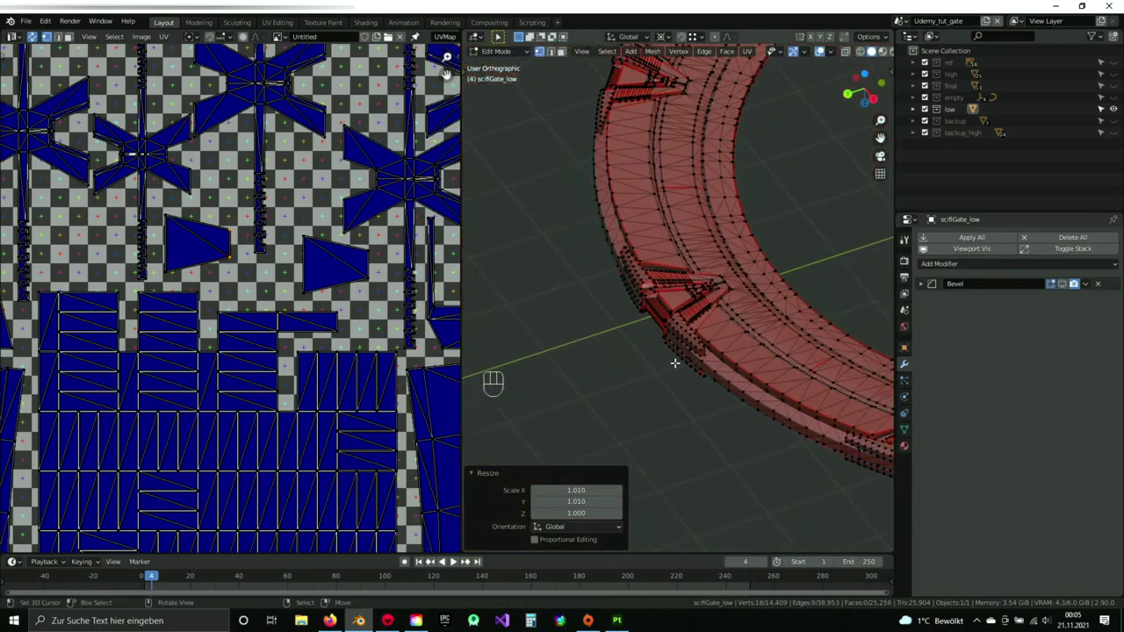
- In bottom-view wireframe, clear the selection and box-select the left panel island's wide-end vertices in the UV layout
scroll(694, 321, "up", 10)
key("z")
key("z")
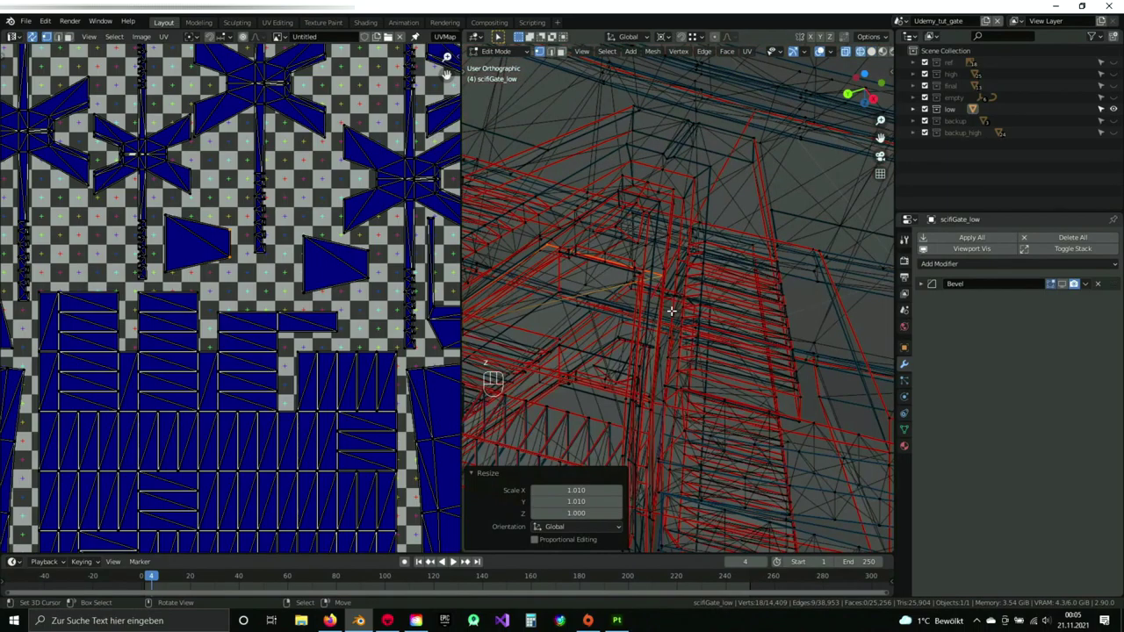
key("KP_7")
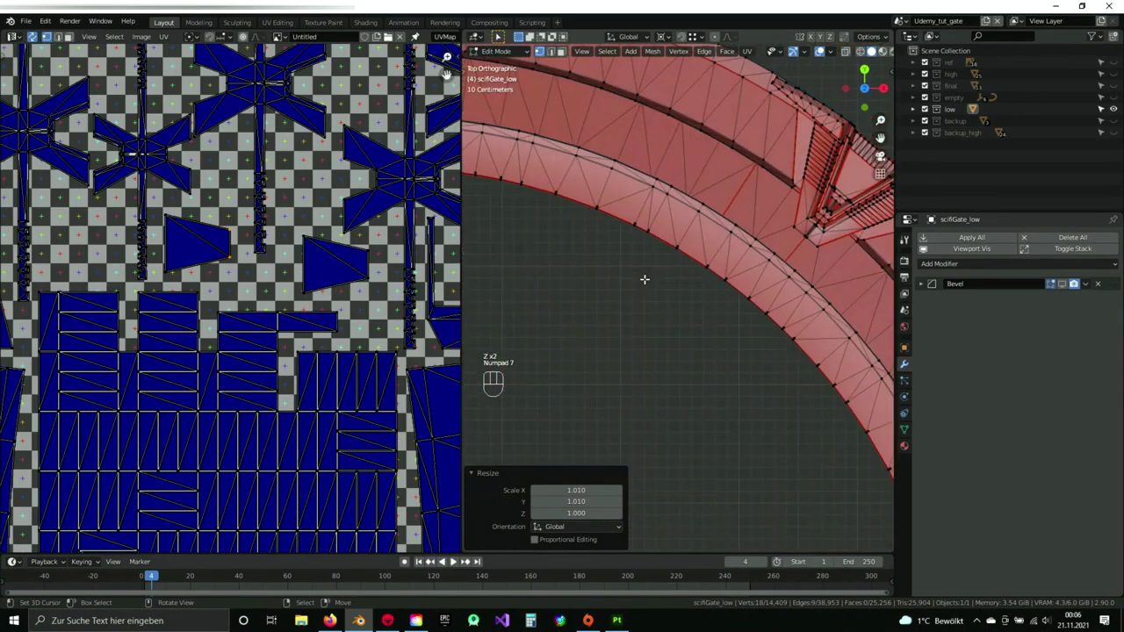
key("ctrl+KP_7")
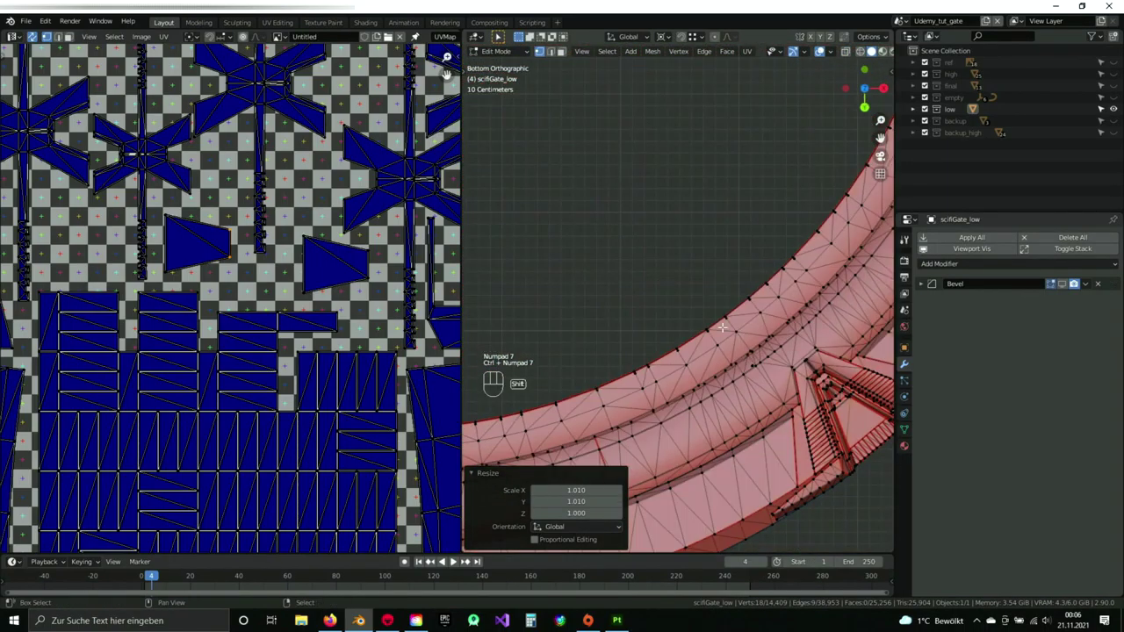
middle_click_drag(722, 328, 659, 269, "shift")
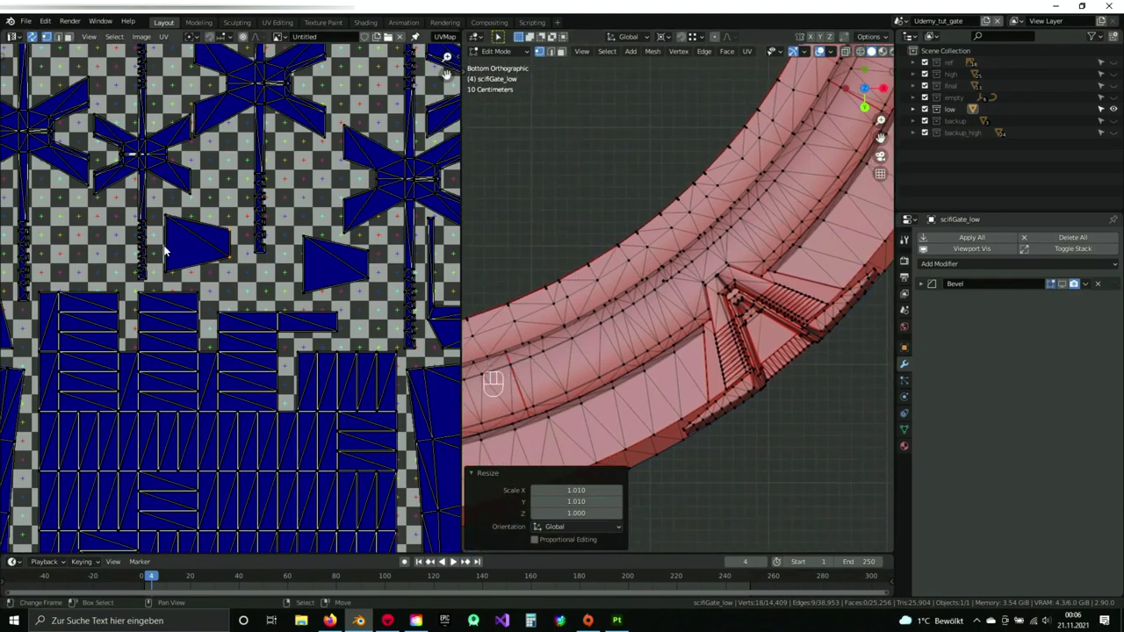
key("z")
key("z")
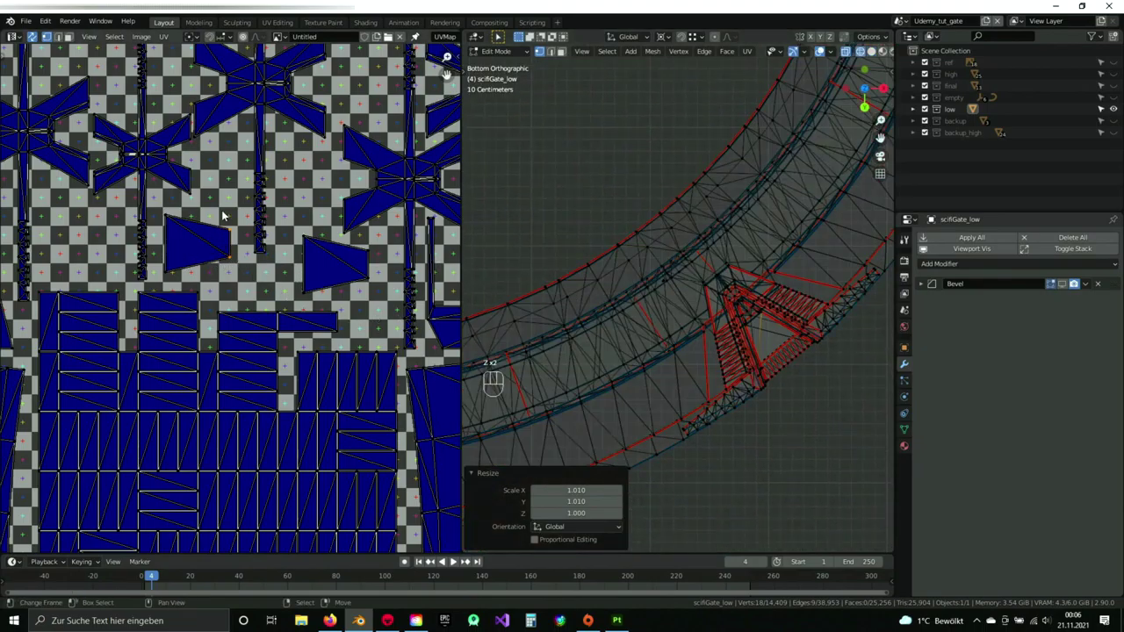
key("a")
key("a")
key("b")
left_click_drag(150, 204, 181, 294)
- Examine the selected wide-end edges inside the chevrons in wireframe and solid shading, from perspective and bottom views
scroll(690, 321, "down", 2)
middle_click_drag(690, 322, 626, 300, "shift")
scroll(627, 299, "up", 2)
scroll(627, 300, "down", 4)
middle_click_drag(475, 350, 711, 301, "shift")
scroll(711, 301, "up", 4)
middle_click_drag(655, 336, 611, 268, "shift")
scroll(633, 301, "up", 8)
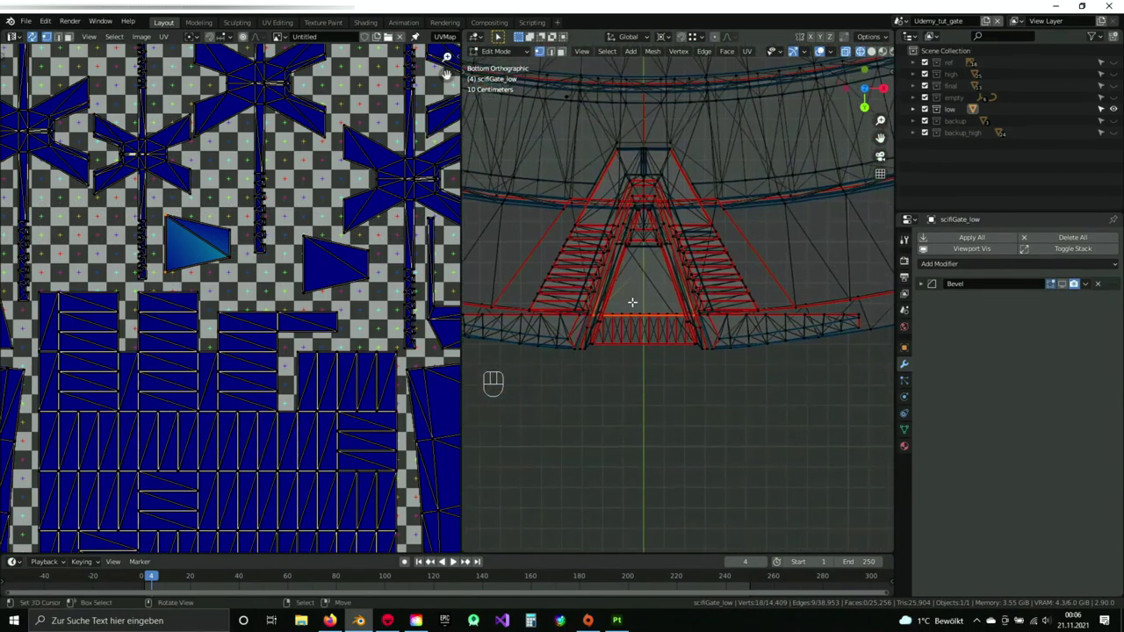
key("z")
mouse_move(708, 363)
middle_mouse_down()
mouse_move(658, 201)
mouse_move(707, 322)
mouse_move(726, 210)
mouse_move(699, 349)
mouse_move(658, 326)
mouse_move(713, 378)
middle_mouse_up()
scroll(712, 378, "up", 3)
key("z")
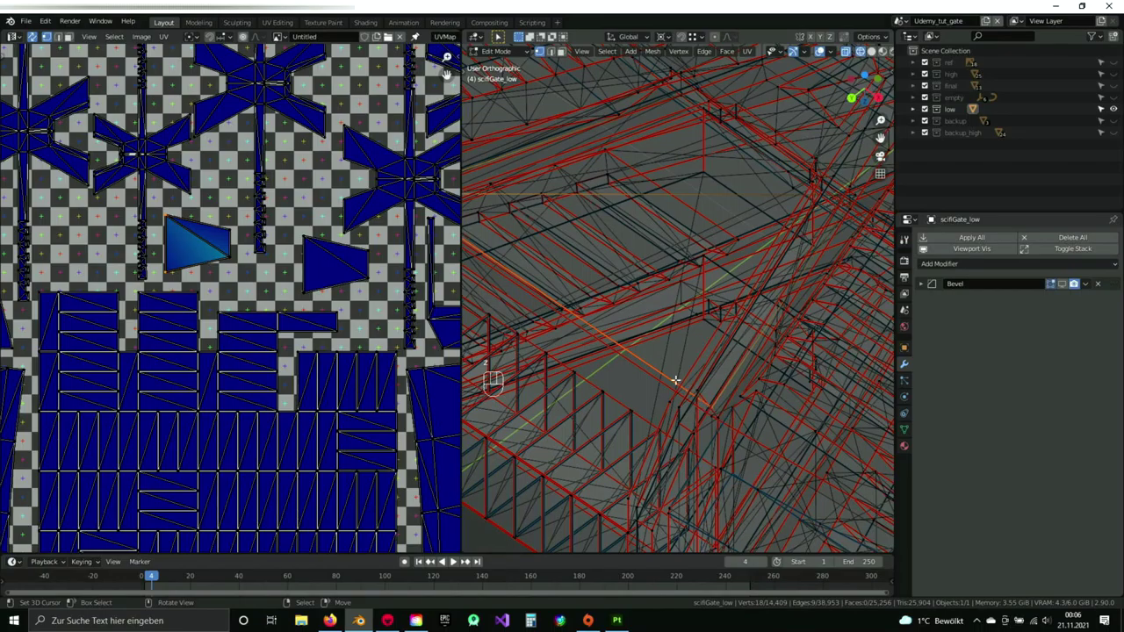
scroll(675, 380, "down", 3)
middle_click_drag(676, 409, 561, 239)
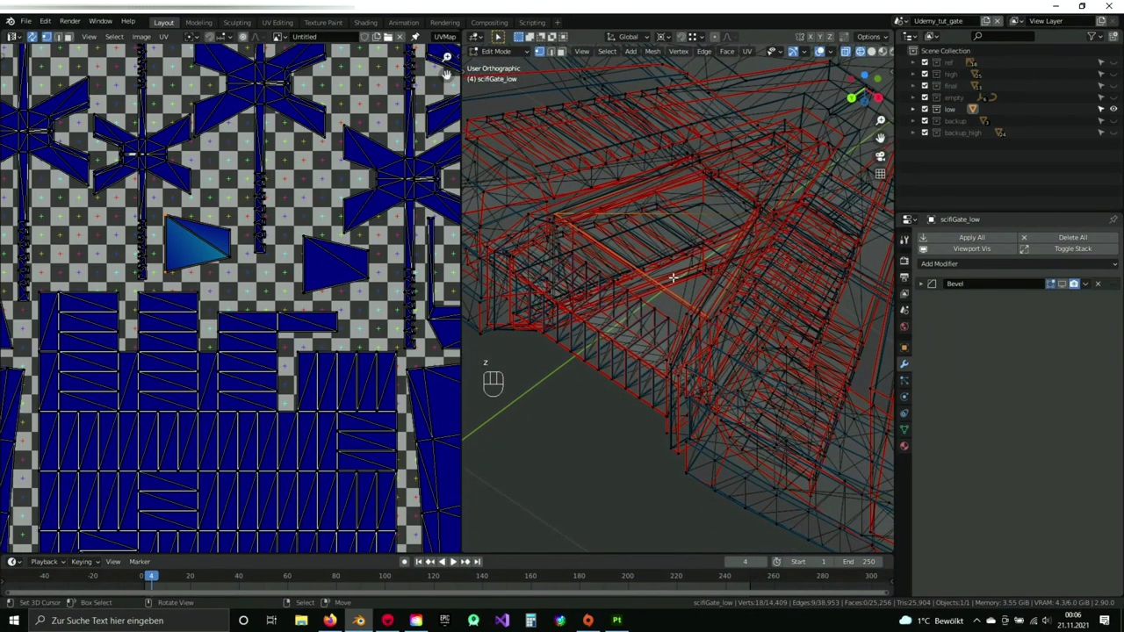
key("z")
middle_click_drag(586, 307, 743, 328)
key("KP_7")
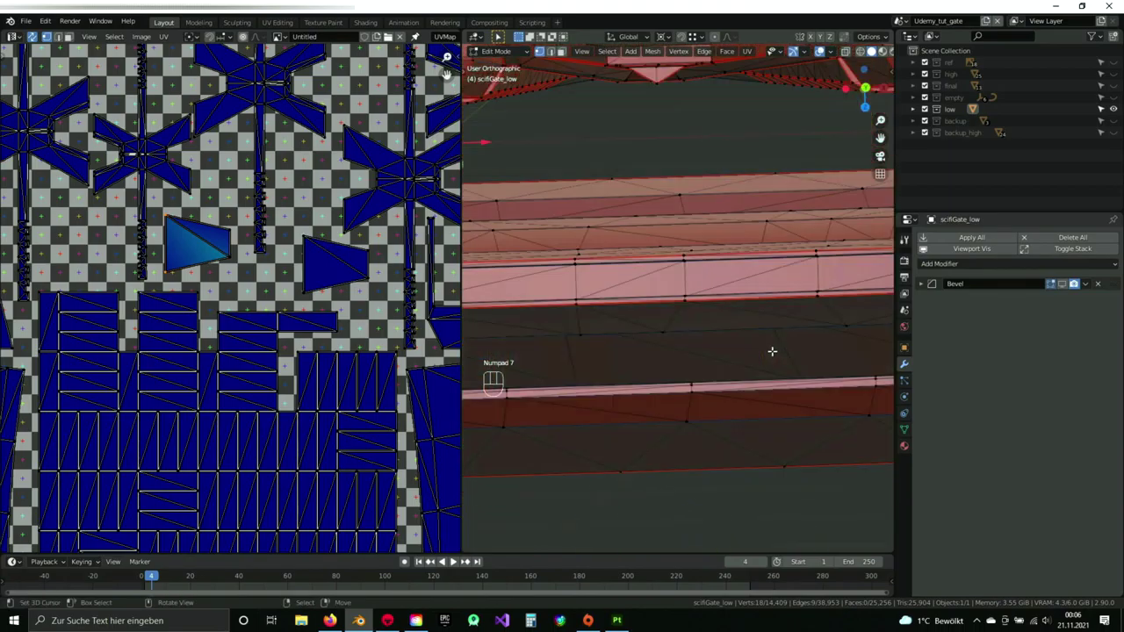
key("ctrl+KP_7")
middle_click_drag(696, 426, 690, 316, "shift")
scroll(688, 369, "up", 5)
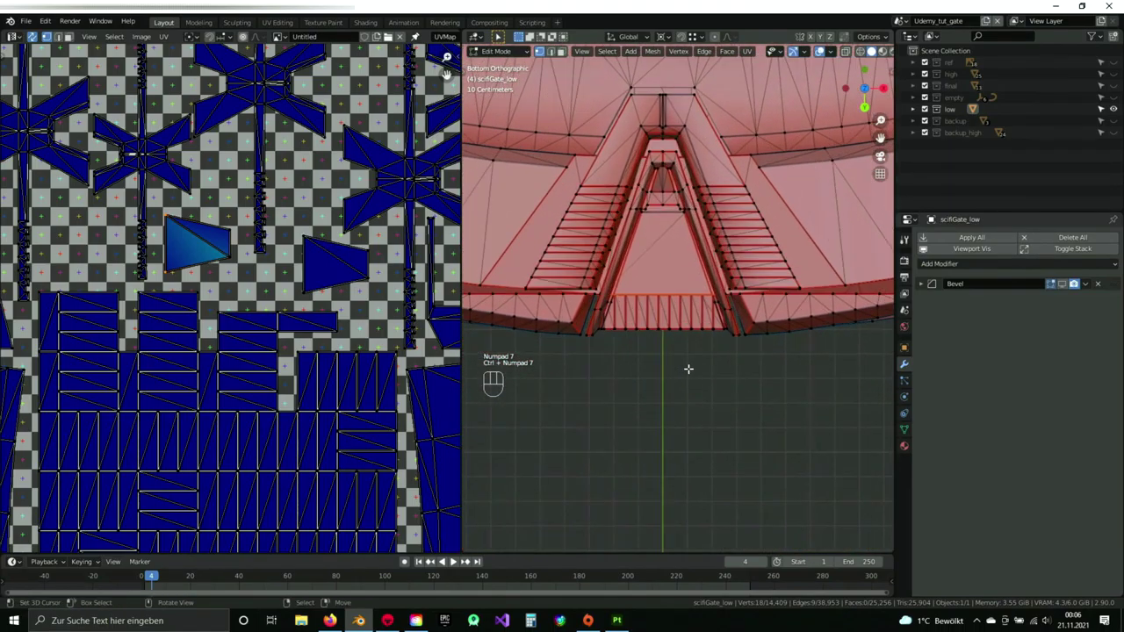
- Set the transform pivot point to Individual Origins and try scaling the panels' wide-end edges inward
key("shift+z")
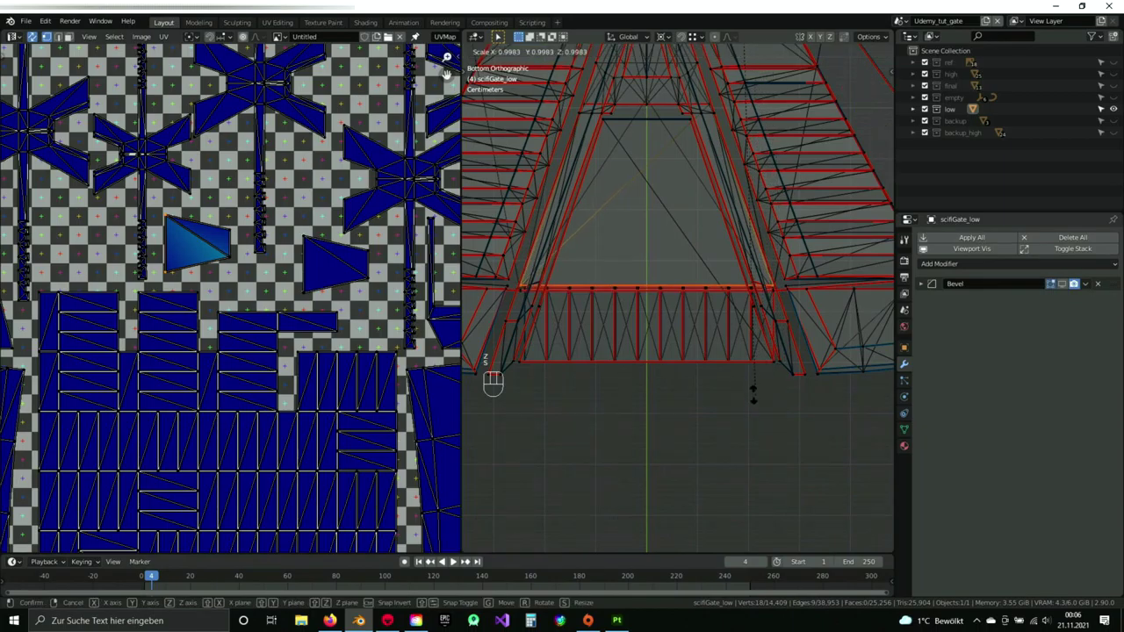
left_click(665, 37)
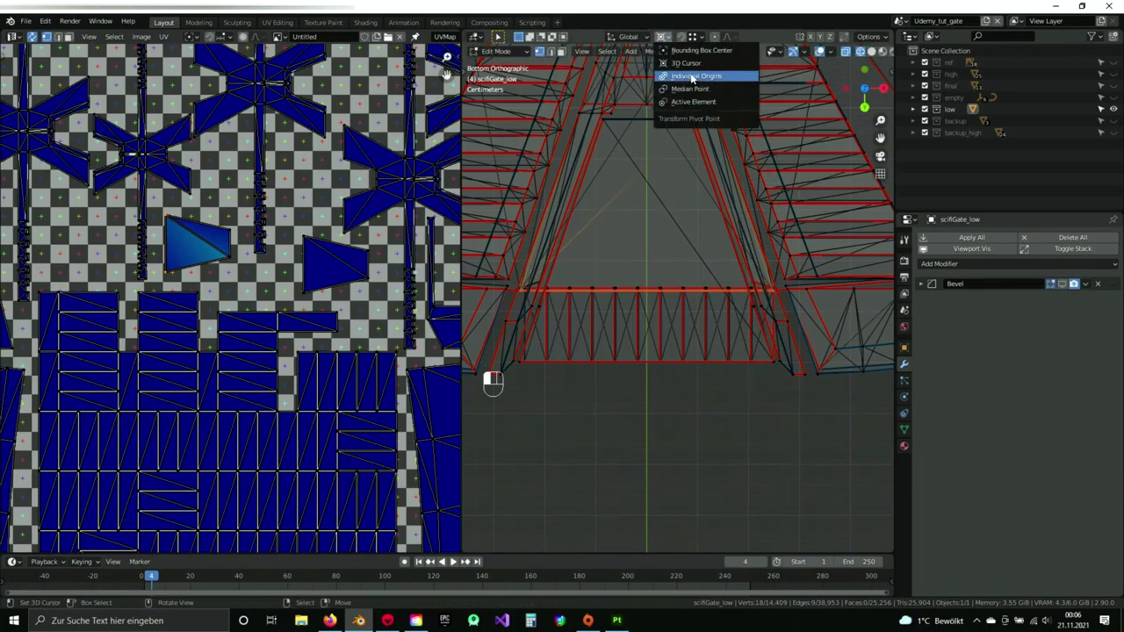
left_click(689, 89)
key("s")
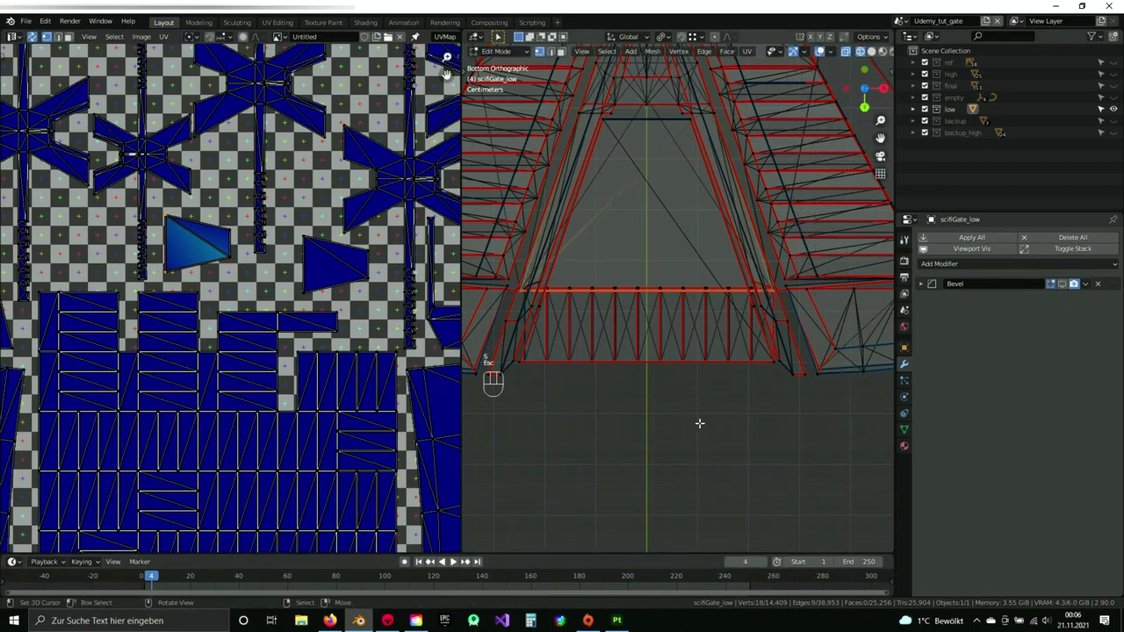
key("Escape")
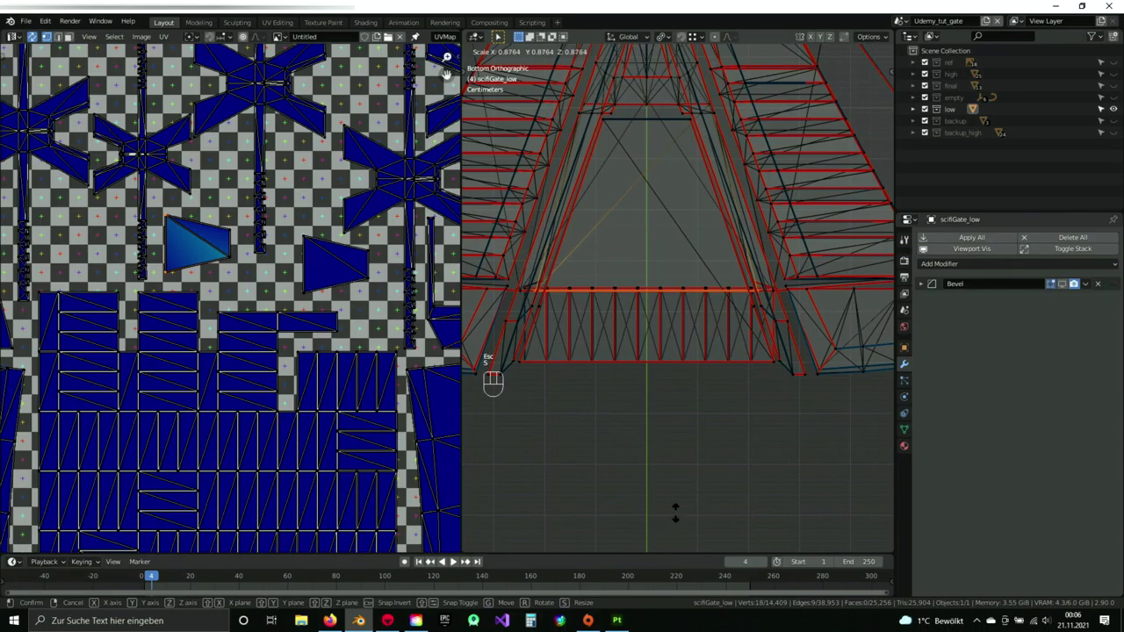
key("Escape")
- Scale the wide-end edges to about 0.862 in X and Y with Z locked, each around its own origin
key("z")
mouse_move(660, 466)
middle_mouse_down()
mouse_move(658, 391)
mouse_move(693, 263)
mouse_move(684, 410)
mouse_move(745, 465)
mouse_move(695, 413)
middle_mouse_up()
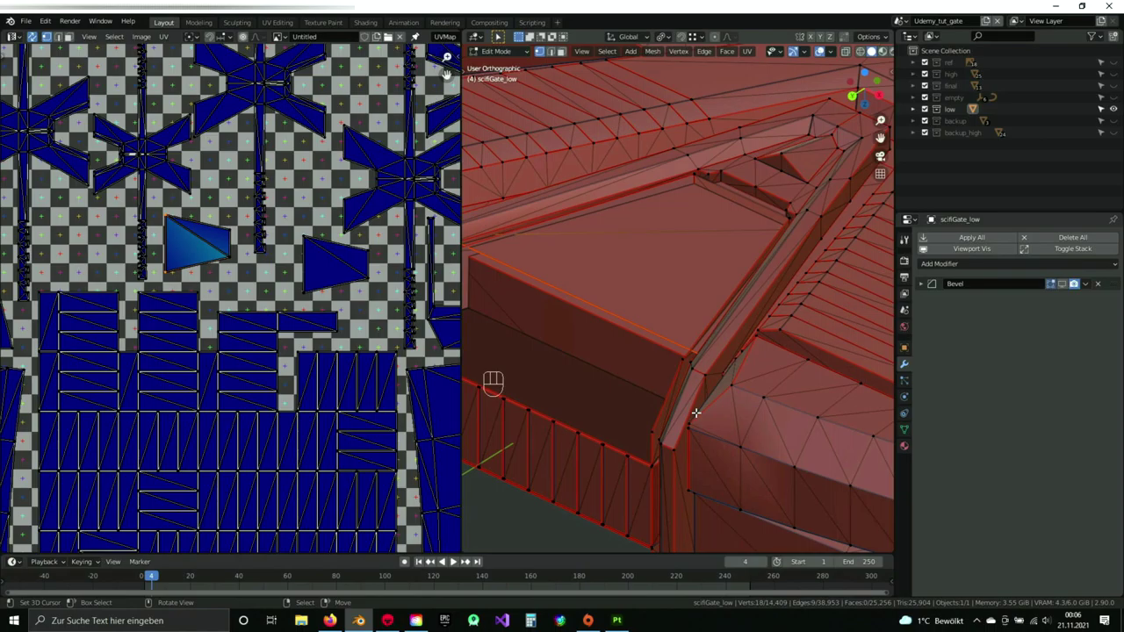
key("s")
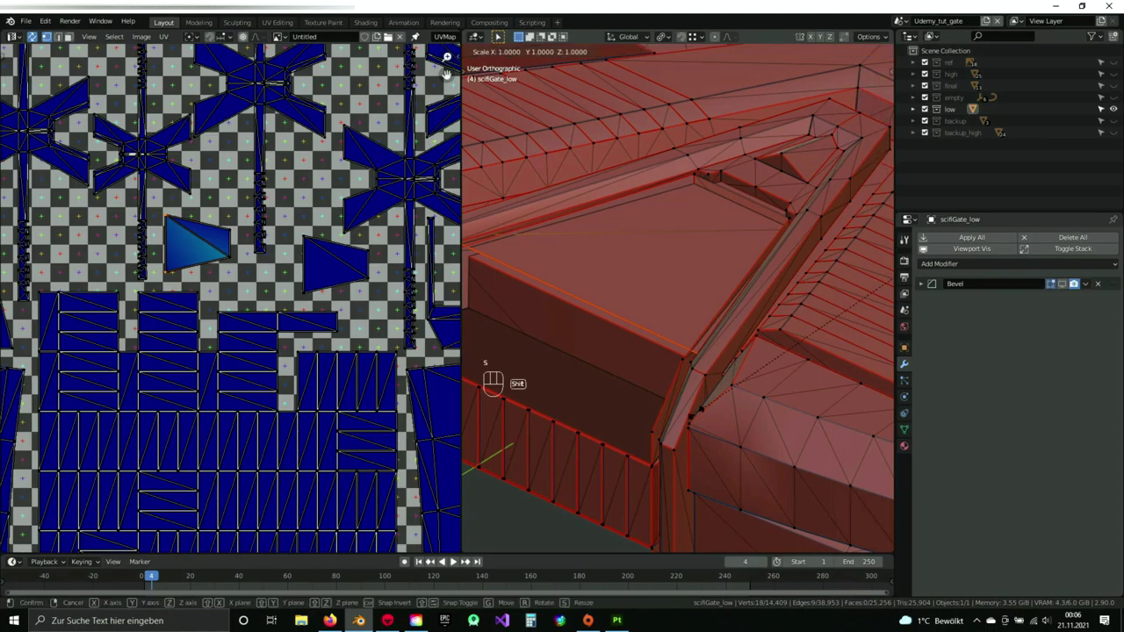
key("shift+z")
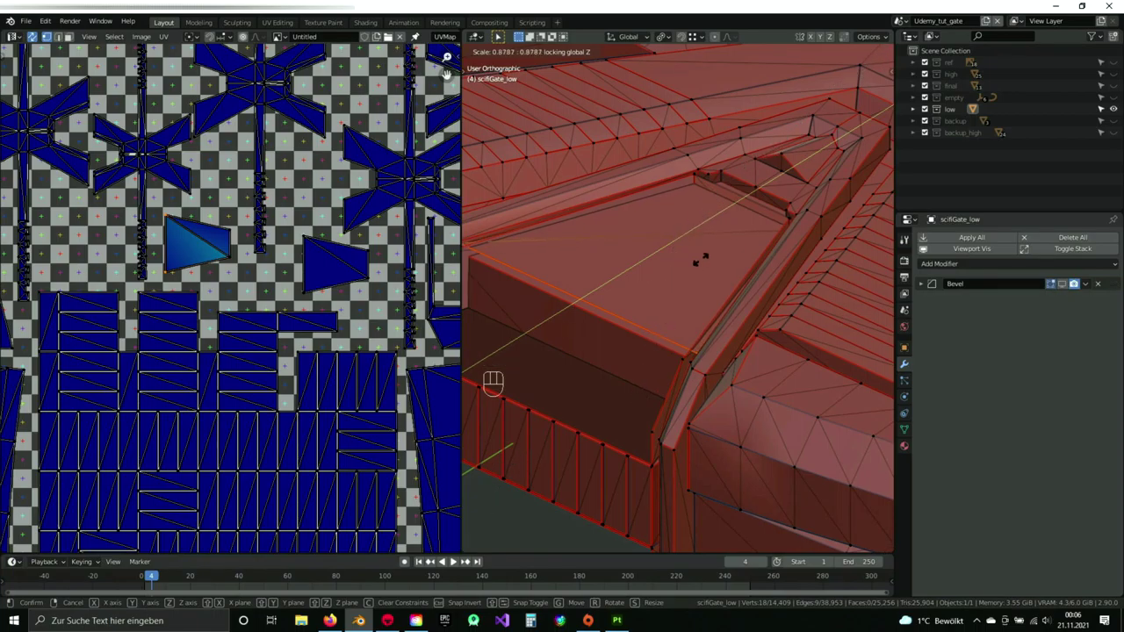
left_click(732, 213)
scroll(720, 264, "down", 10)
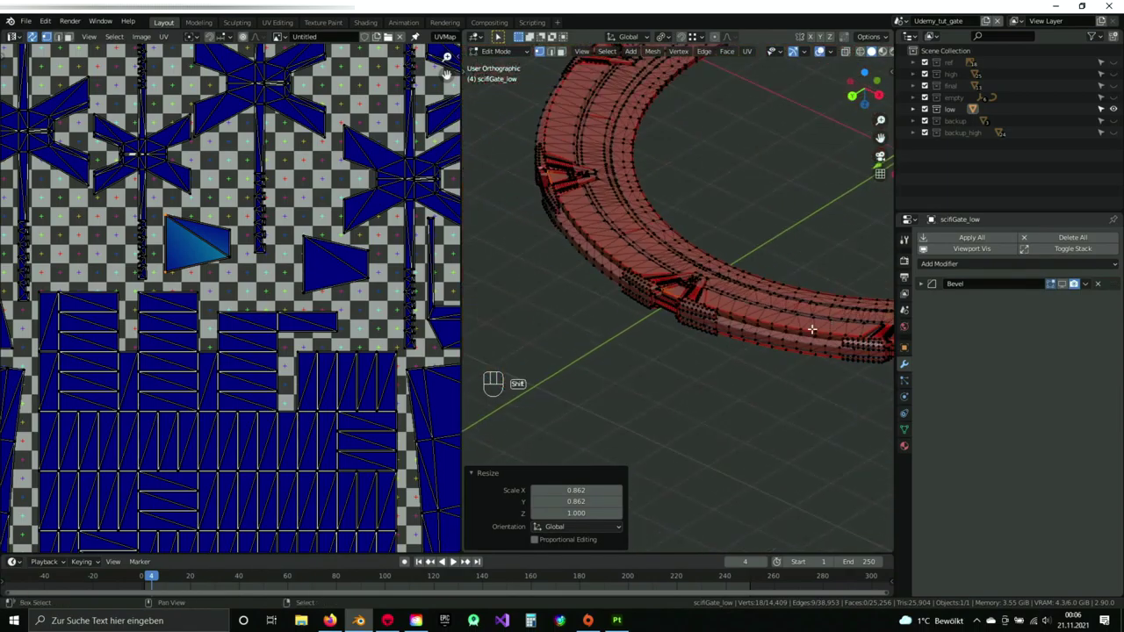
scroll(813, 330, "up", 10)
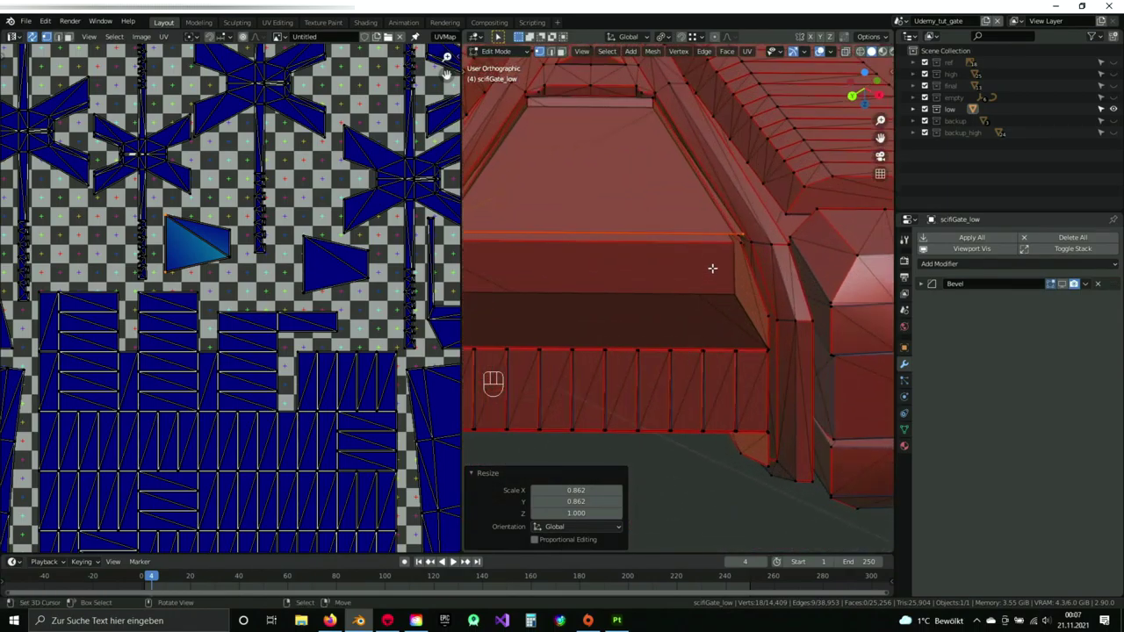
scroll(713, 268, "down", 9)
middle_click_drag(712, 268, 782, 283, "shift")
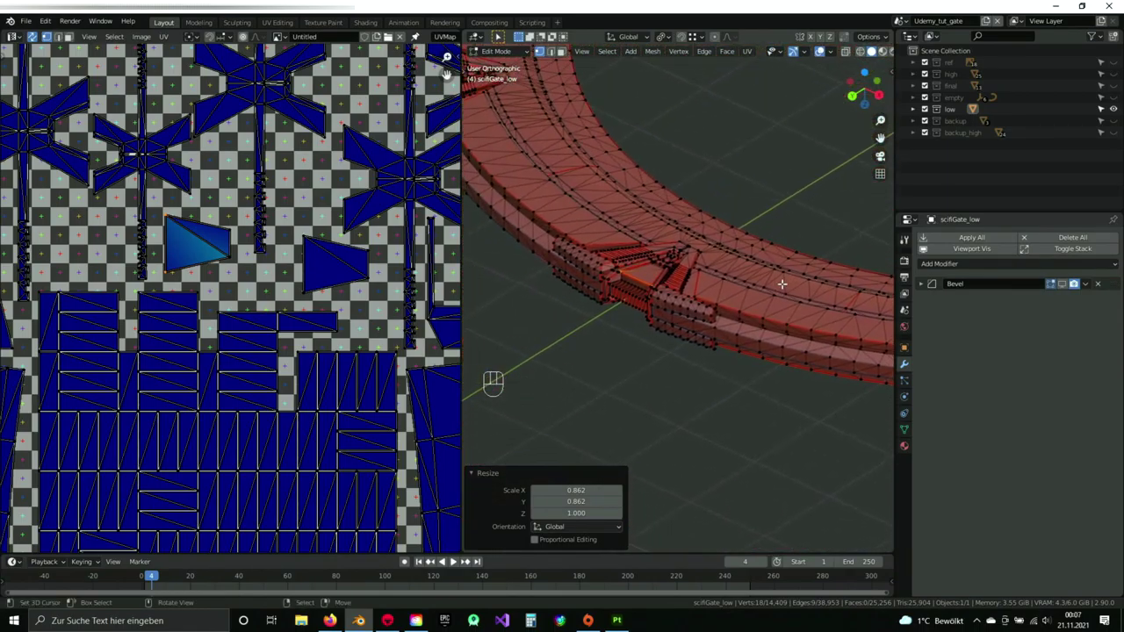
- In top view, clear the selection and box-select the other panel island's narrow-end vertices in the UV layout
key("KP_7")
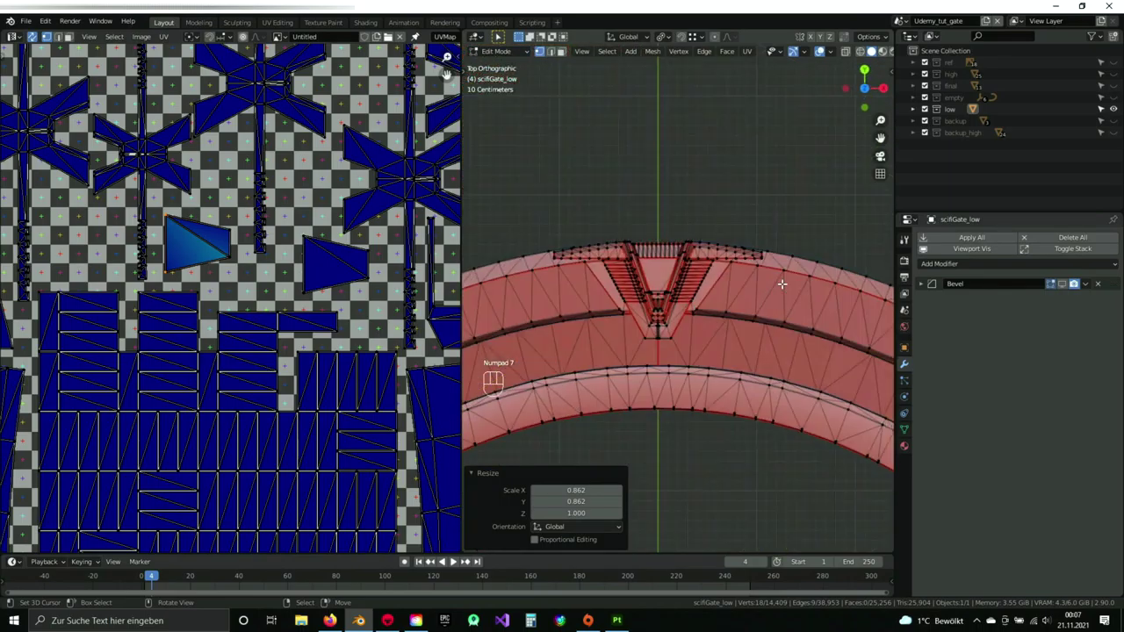
key("a")
key("a")
middle_click_drag(322, 327, 227, 311)
scroll(227, 311, "up", 3)
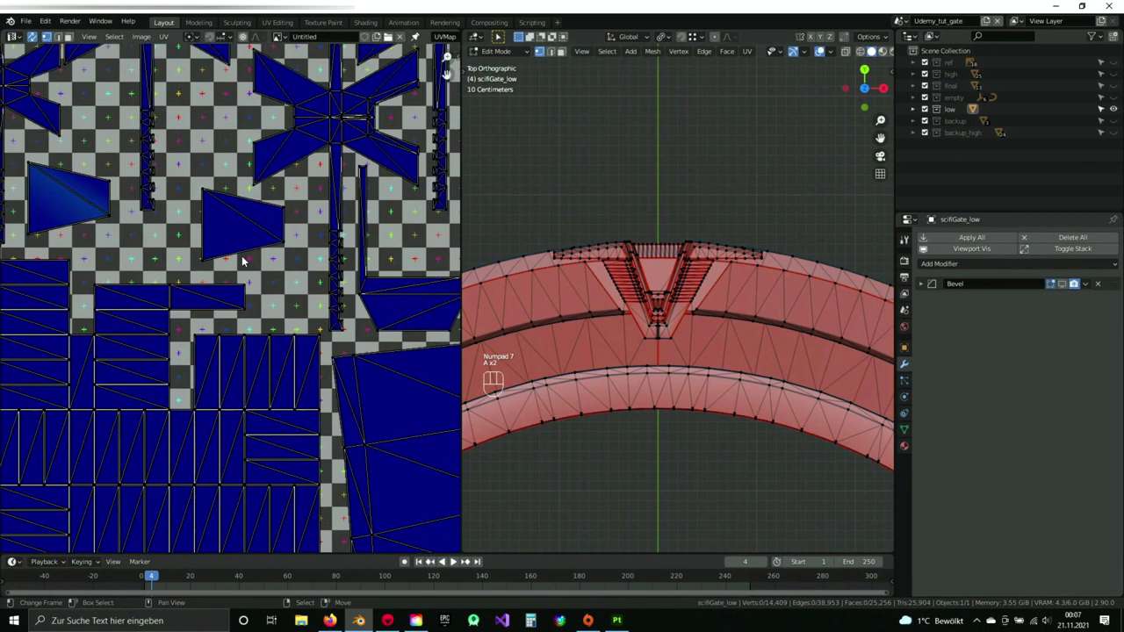
key("b")
left_click_drag(282, 140, 320, 220)
- Set the transform pivot point to 3D Cursor and scale the selected narrow-end vertices outward by about 1.033
scroll(678, 299, "up", 5)
scroll(789, 328, "up", 4)
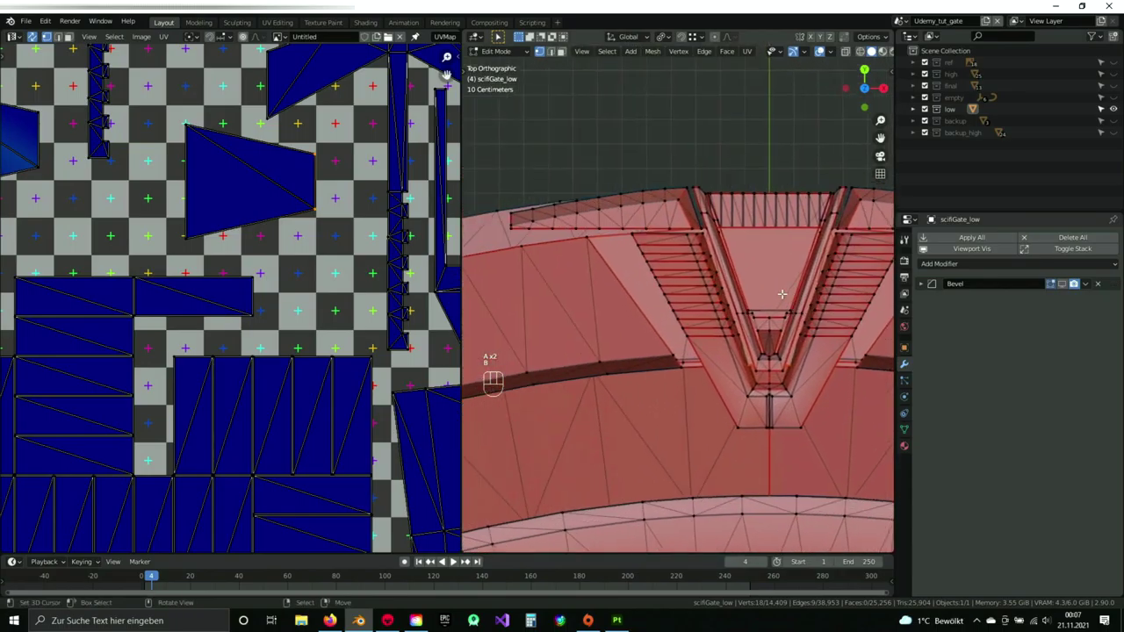
key("z")
middle_click_drag(757, 356, 687, 264, "shift")
left_click(665, 37)
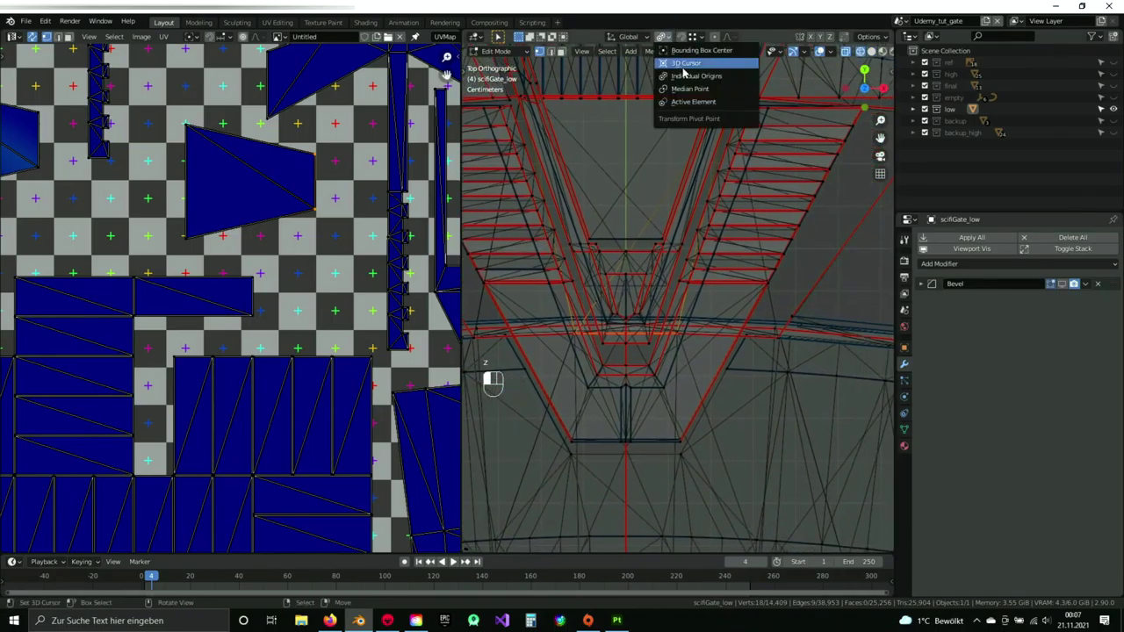
left_click(684, 65)
key("s")
left_click(749, 400)
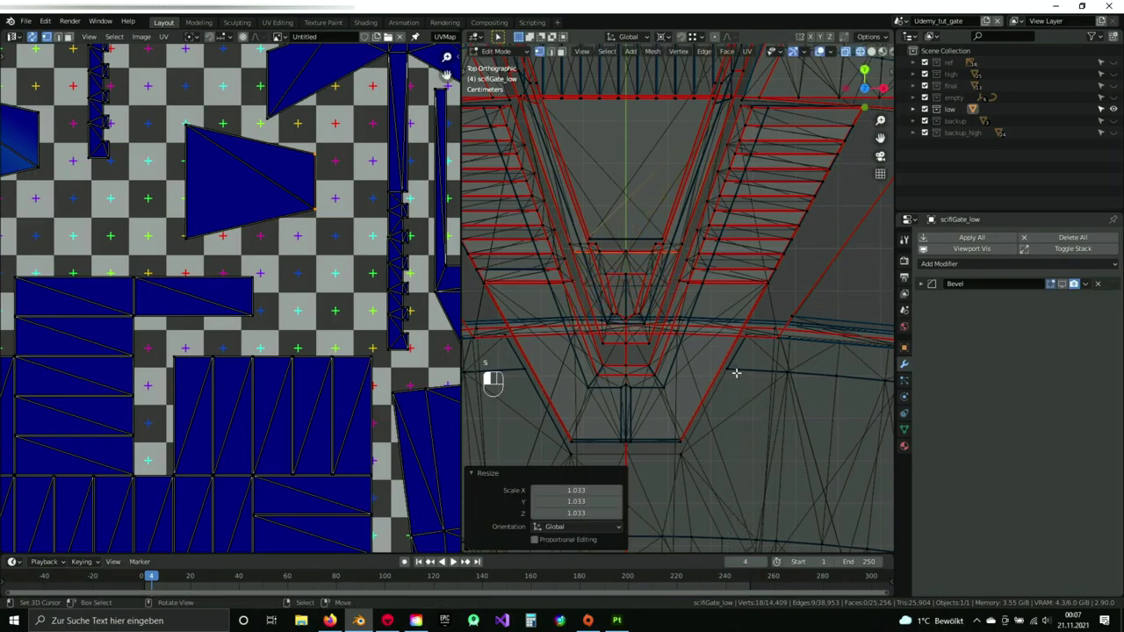
- In solid shading, fine-tune the narrow-end vertices by scaling them to about 0.998 around the 3D cursor
key("alt+z")
key("s")
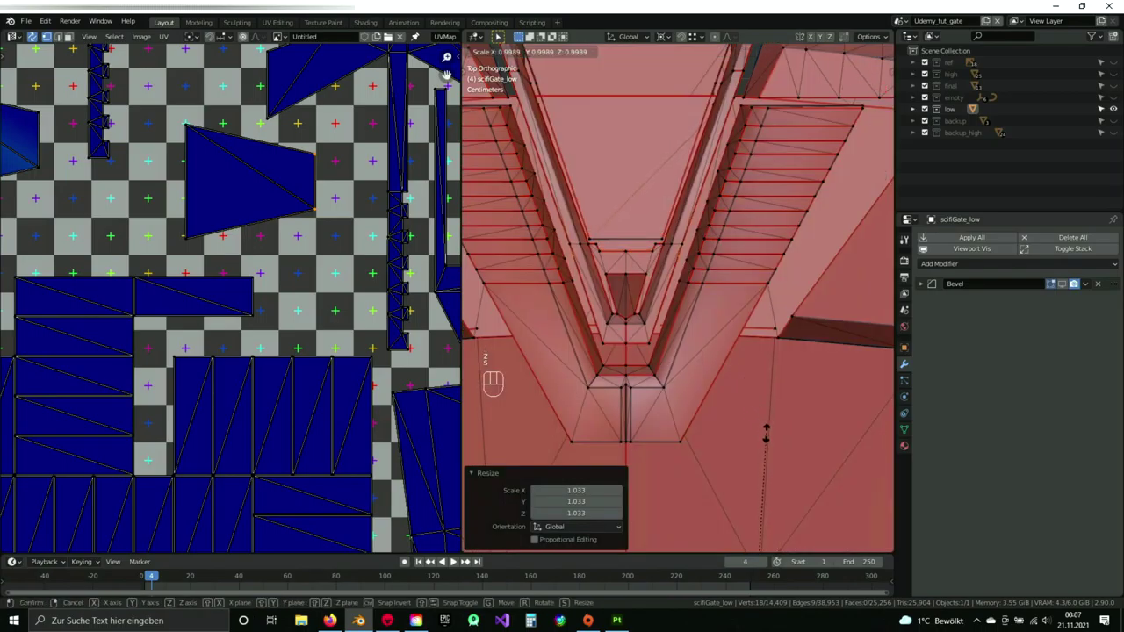
left_click(767, 435)
- Set the transform pivot point to Individual Origins and scale the selected narrow-end vertices to about 0.907
left_click(665, 38)
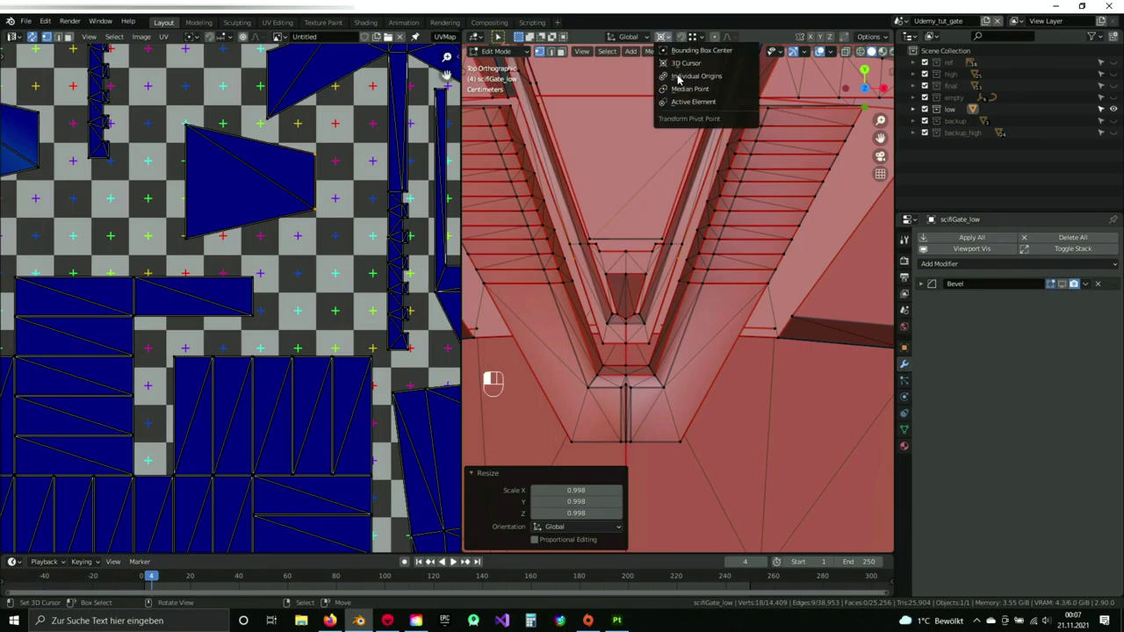
left_click(712, 77)
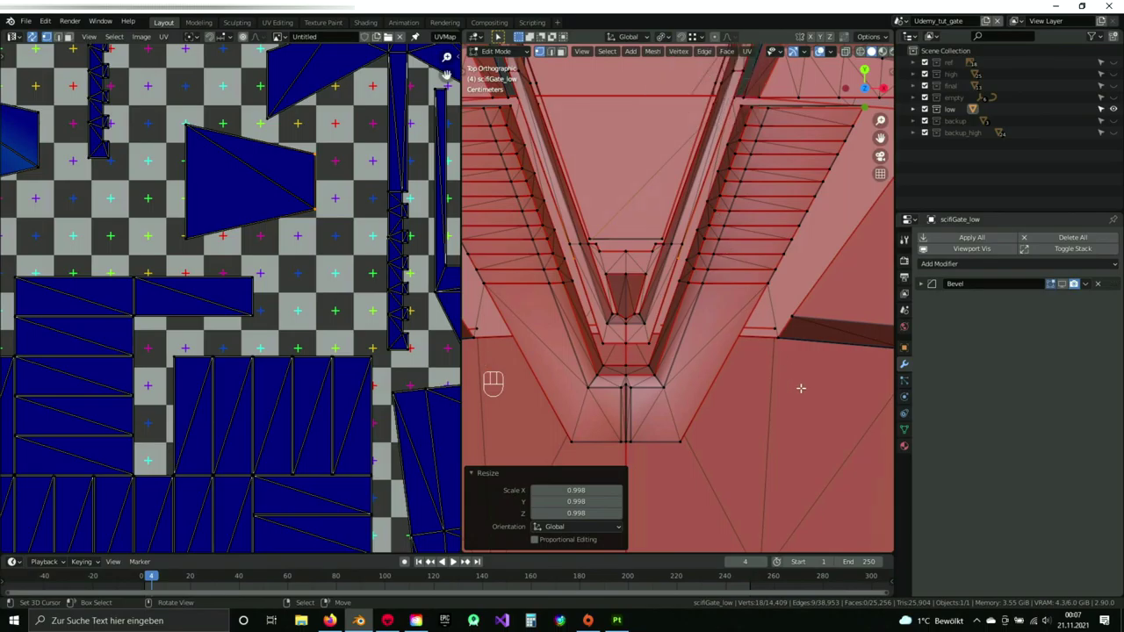
key("s")
key("Escape")
middle_click_drag(751, 446, 838, 393)
key("s")
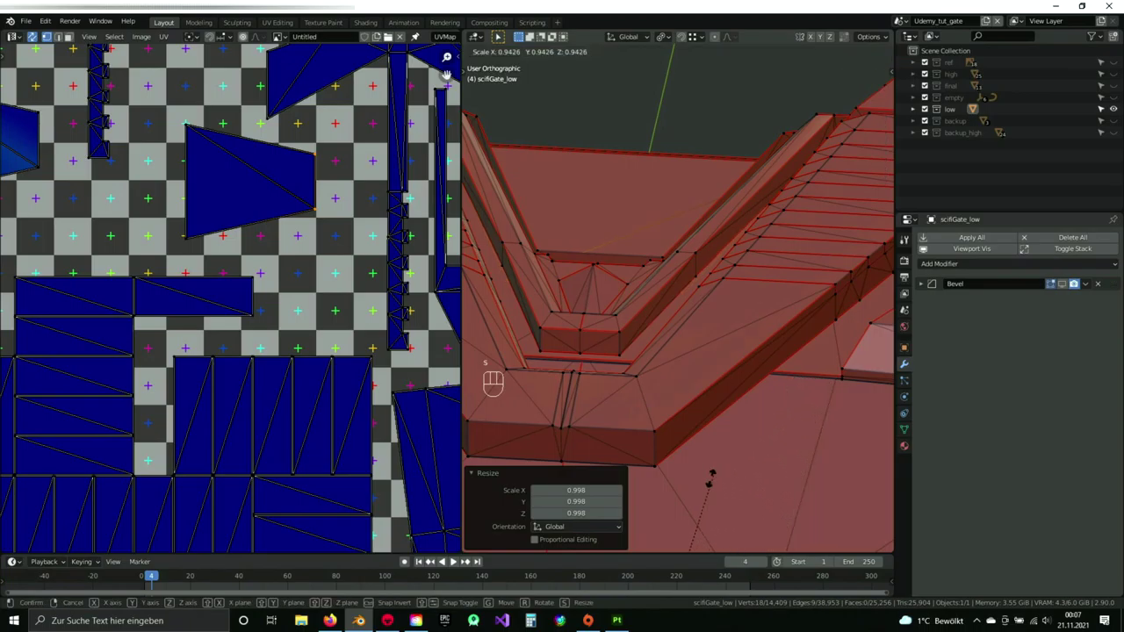
left_click(657, 542)
- In top view, clear the selection and box-select the wide-end vertices of the trapezoid panel island in the UV layout
scroll(746, 347, "down", 5)
key("KP_7")
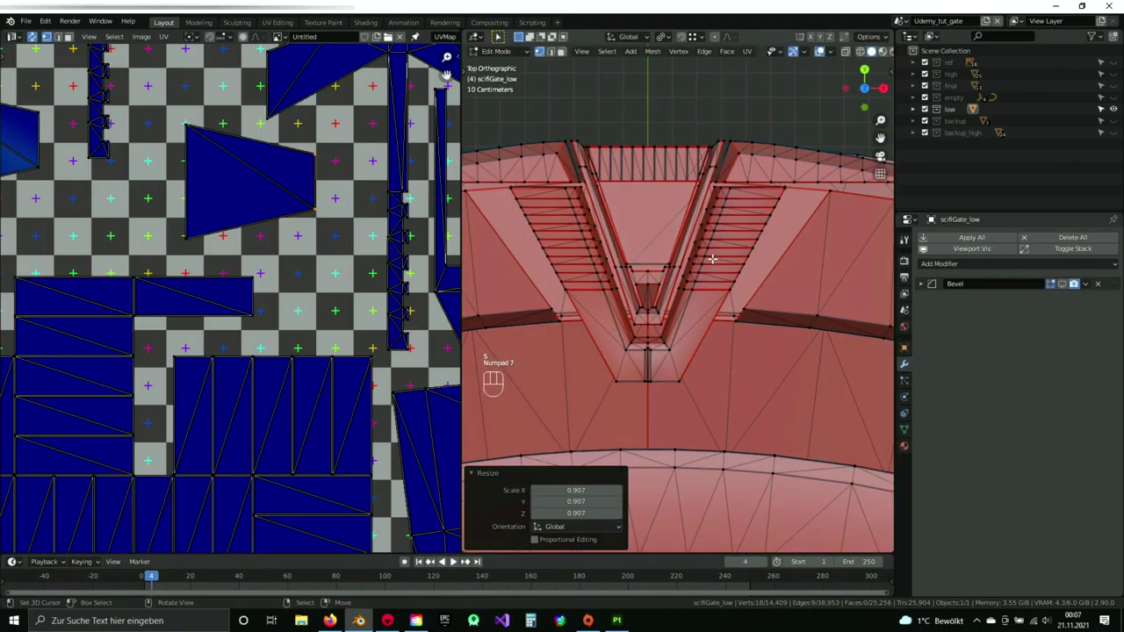
key("a")
key("b")
left_click_drag(146, 92, 211, 254)
middle_click_drag(299, 234, 255, 293, "shift")
key("shift+z")
mouse_move(681, 271)
middle_mouse_down("shift")
mouse_move(647, 367)
mouse_move(808, 384)
middle_mouse_up("shift")
scroll(646, 368, "up", 4)
- Set the transform pivot point to 3D Cursor and try to scale the selected wide-end vertices
left_click(664, 38)
left_click(674, 64)
scroll(738, 386, "up", 2)
key("shift+z")
middle_click_drag(774, 424, 704, 378, "shift")
key("s")
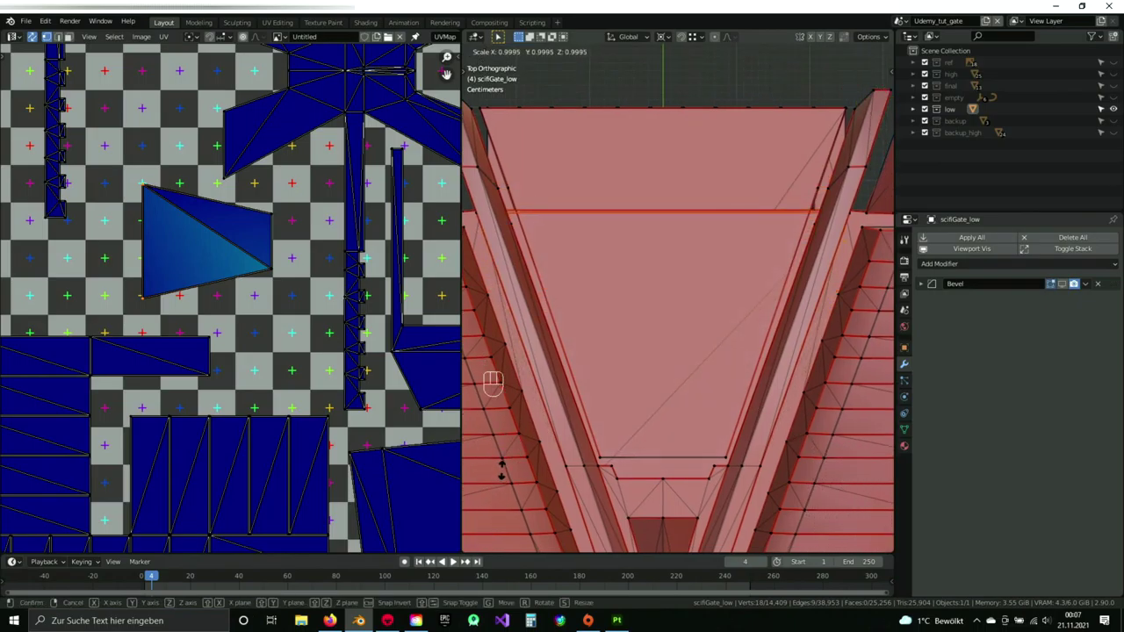
key("Escape")
- Reveal all hidden geometry of the gate mesh around the chevron panel
mouse_move(687, 356)
middle_mouse_down()
mouse_move(606, 355)
mouse_move(673, 341)
middle_mouse_up()
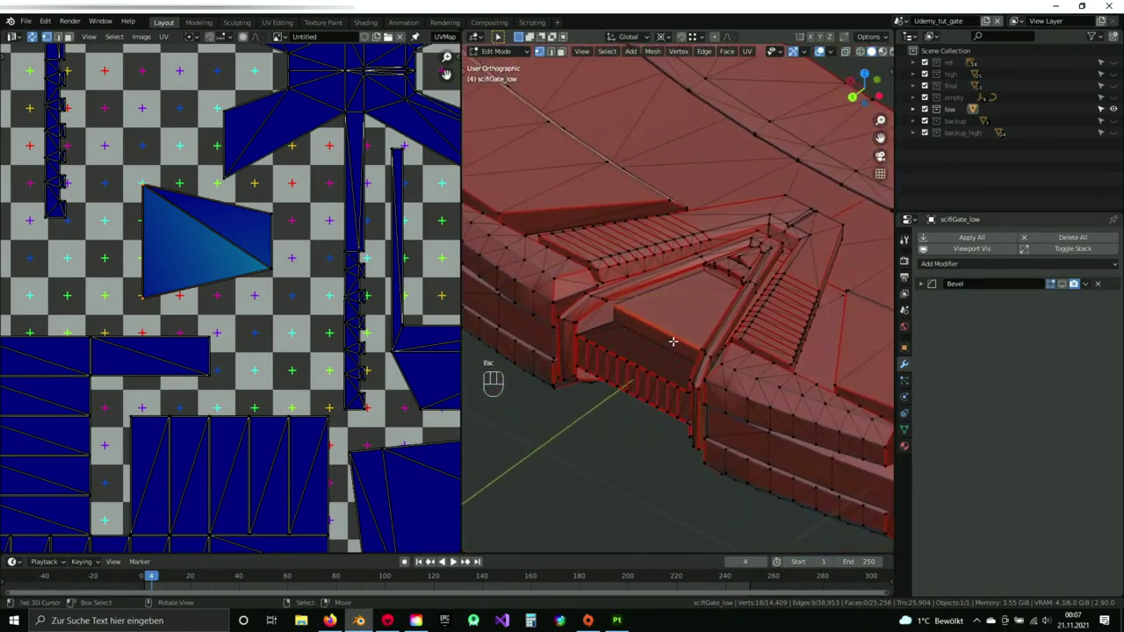
scroll(673, 342, "up", 3)
key("alt+h")
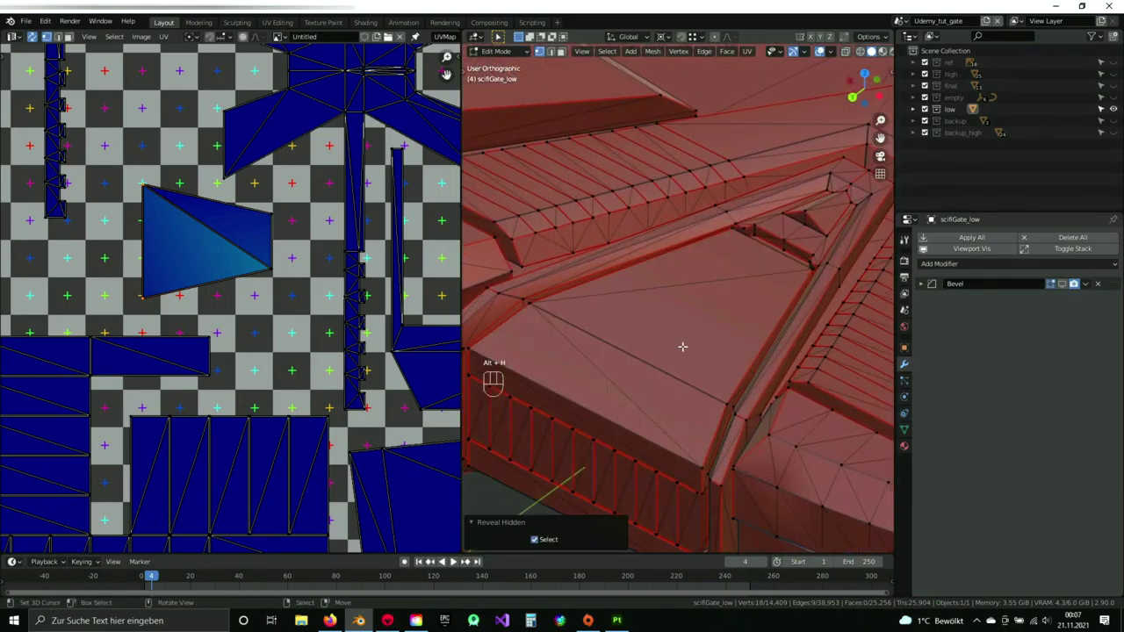
key("z")
key("alt+z")
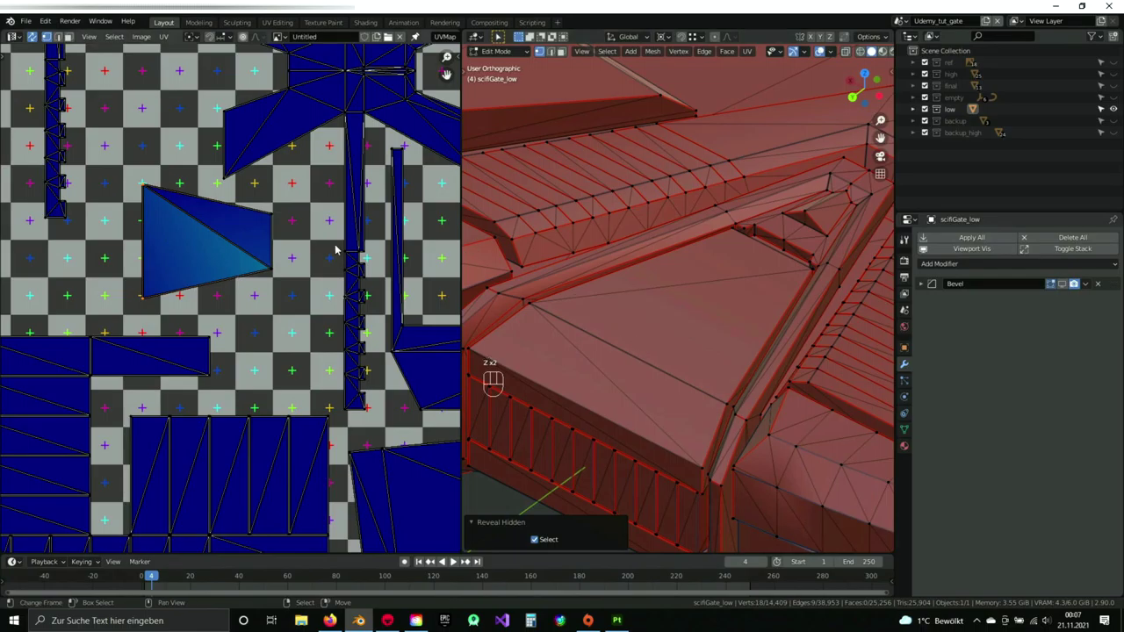
- Examine the fitted glass panel and its front edge, comparing Edit Mode with Object Mode
middle_click_drag(703, 427, 694, 339)
key("Tab")
key("Tab")
key("Tab")
key("Tab")
key("z")
key("z")
key("z")
key("z")
key("Tab")
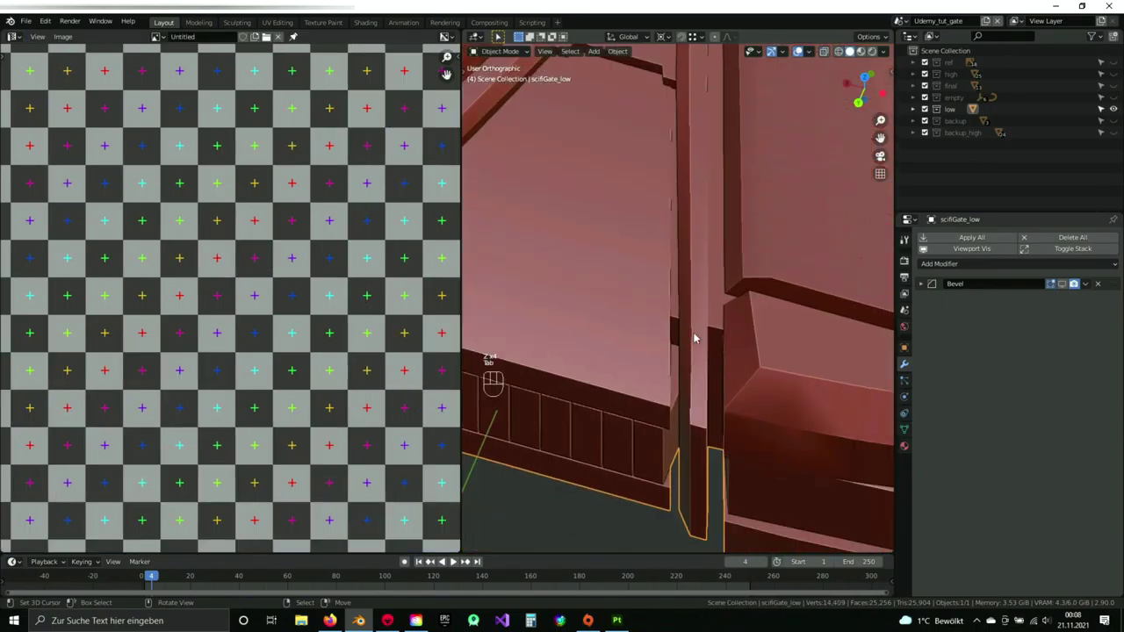
- Save the file, show the gate's Bevel modifier in the viewport, and save again
scroll(693, 322, "down", 4)
scroll(688, 264, "down", 3)
key("ctrl+s")
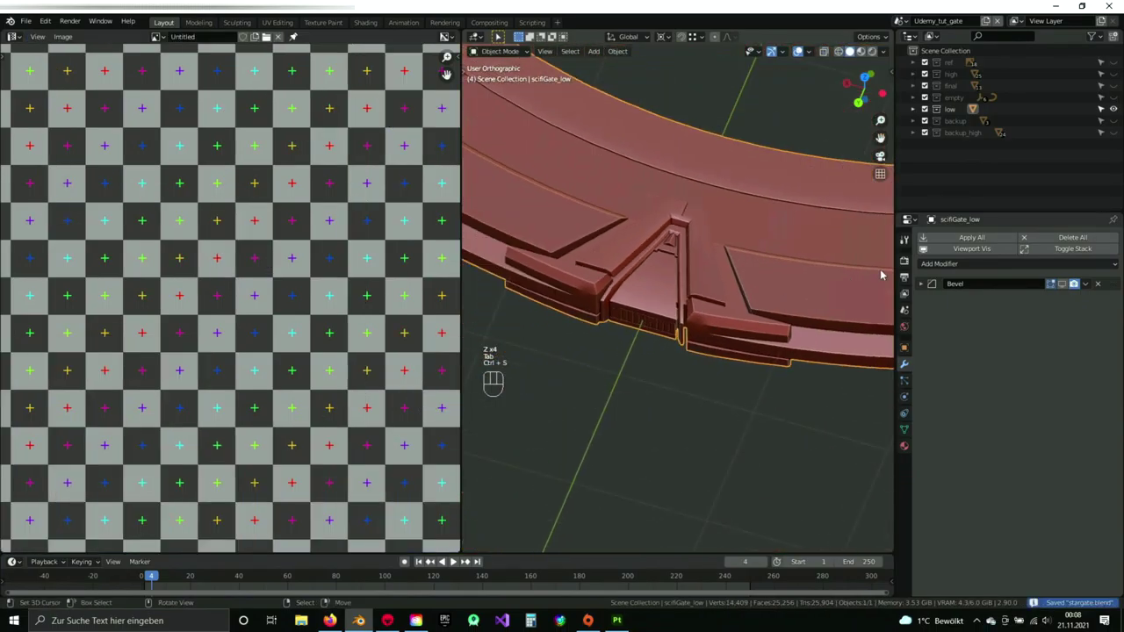
left_click(1063, 284)
scroll(606, 273, "down", 11)
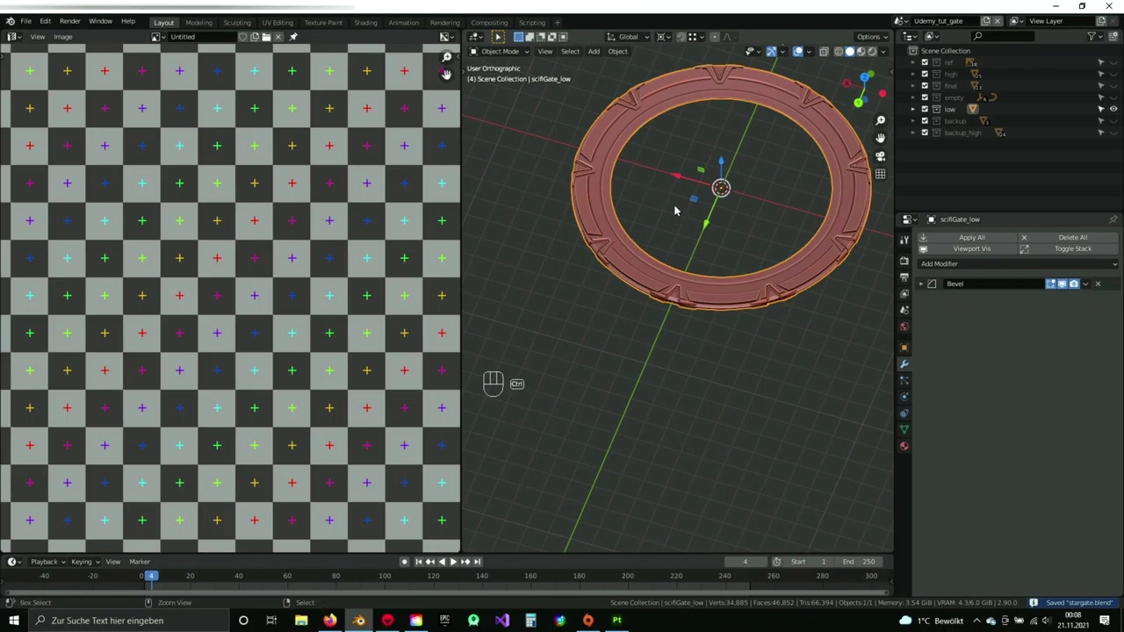
key("ctrl+s")
scroll(670, 188, "down", 1)
middle_click_drag(671, 188, 666, 227, "shift")
scroll(509, 176, "up", 3)
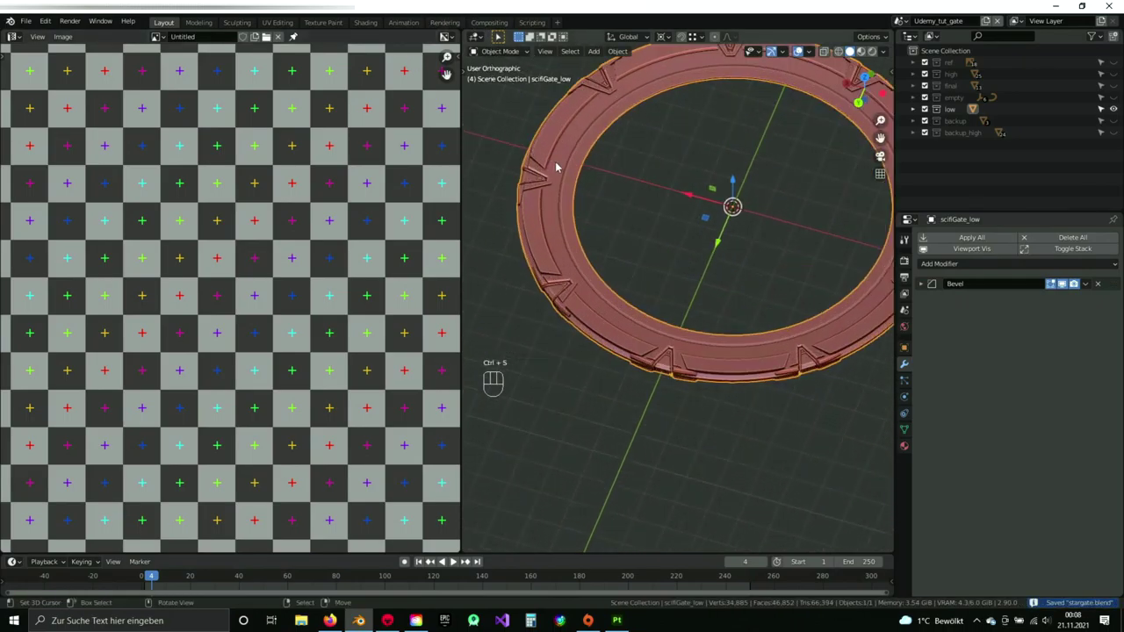
- Switch to Substance 3D Painter and replace the project mesh with scifi_asset_low.fbx through the project configuration
left_click(26, 20)
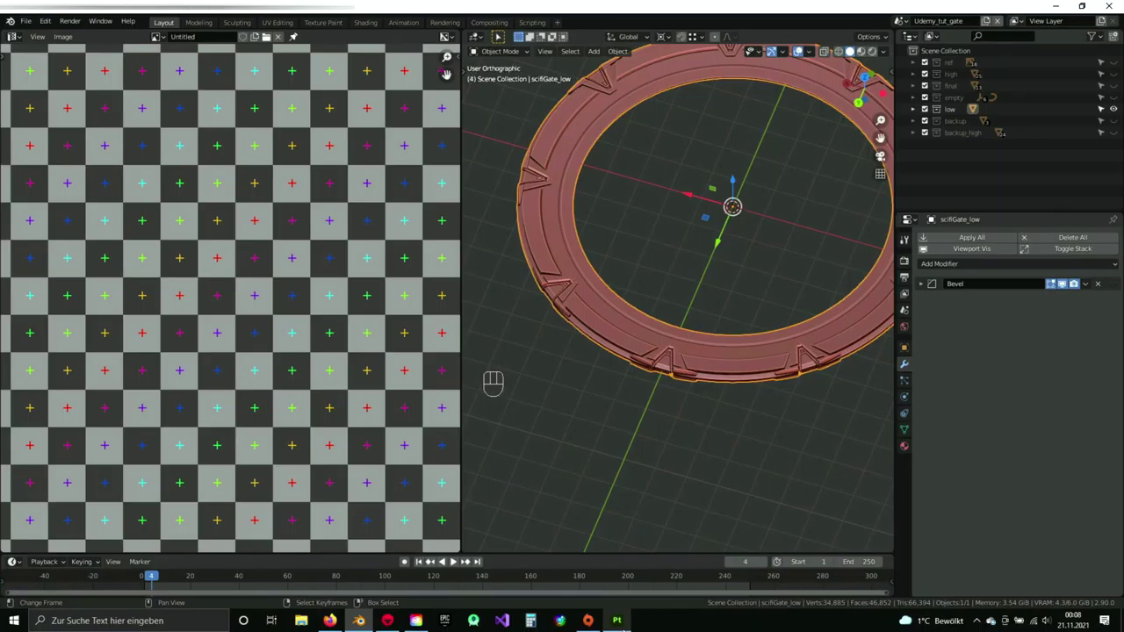
left_click(618, 620)
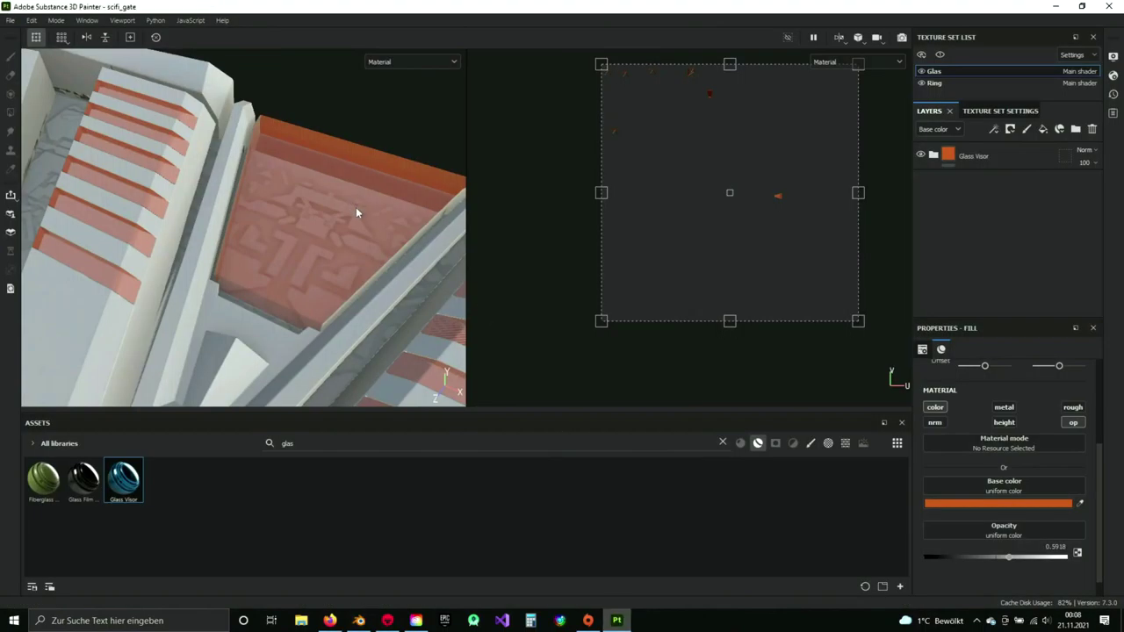
left_click(31, 21)
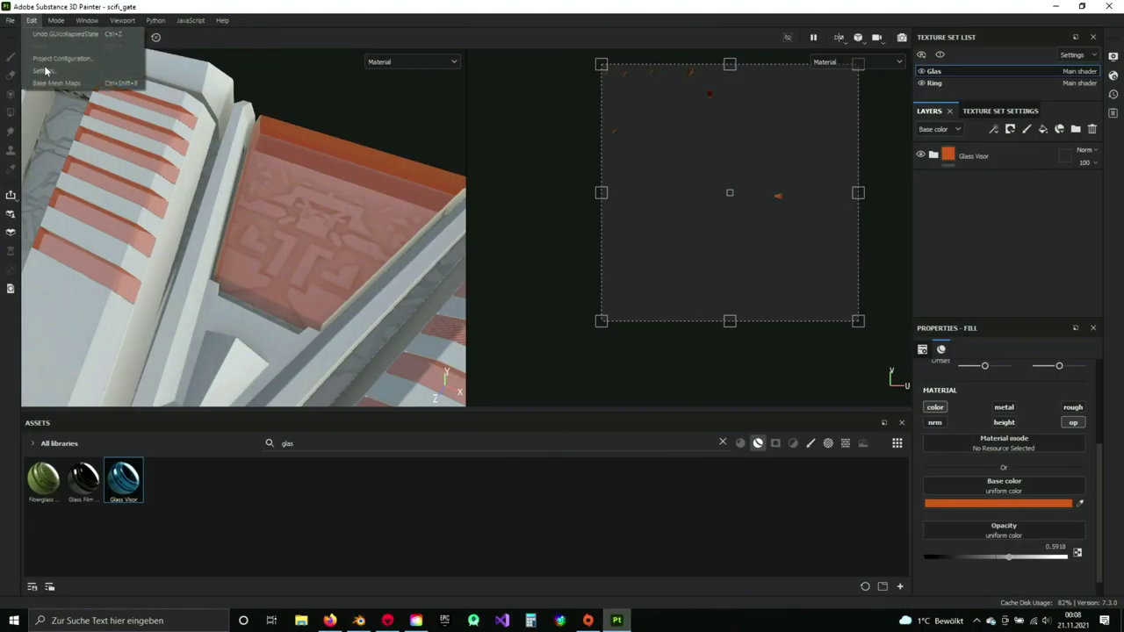
left_click(52, 59)
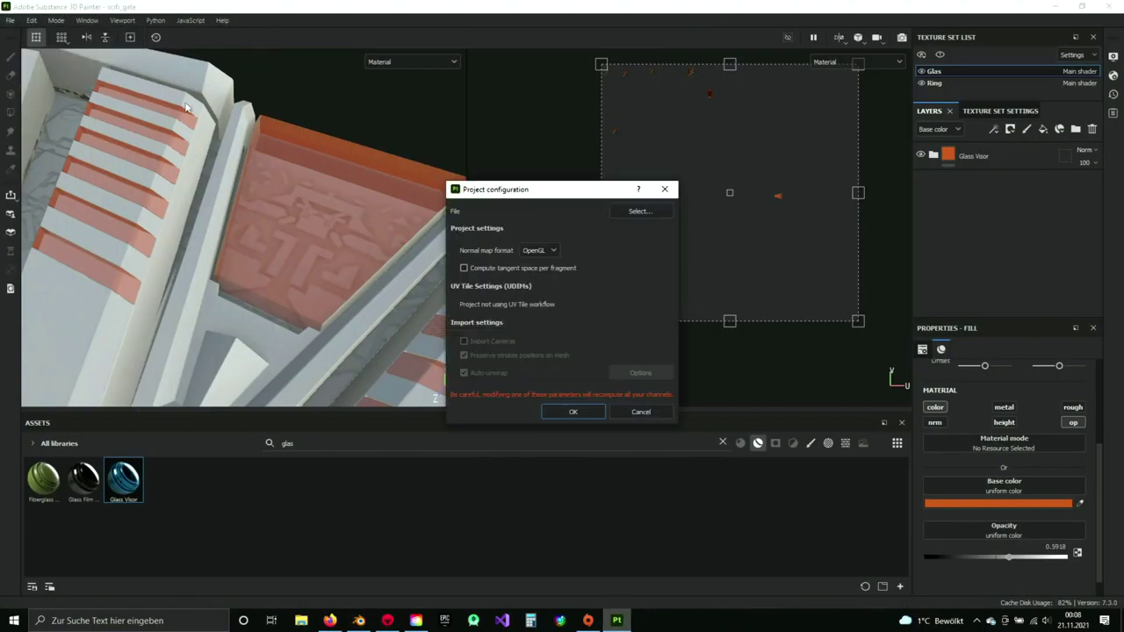
left_click(644, 214)
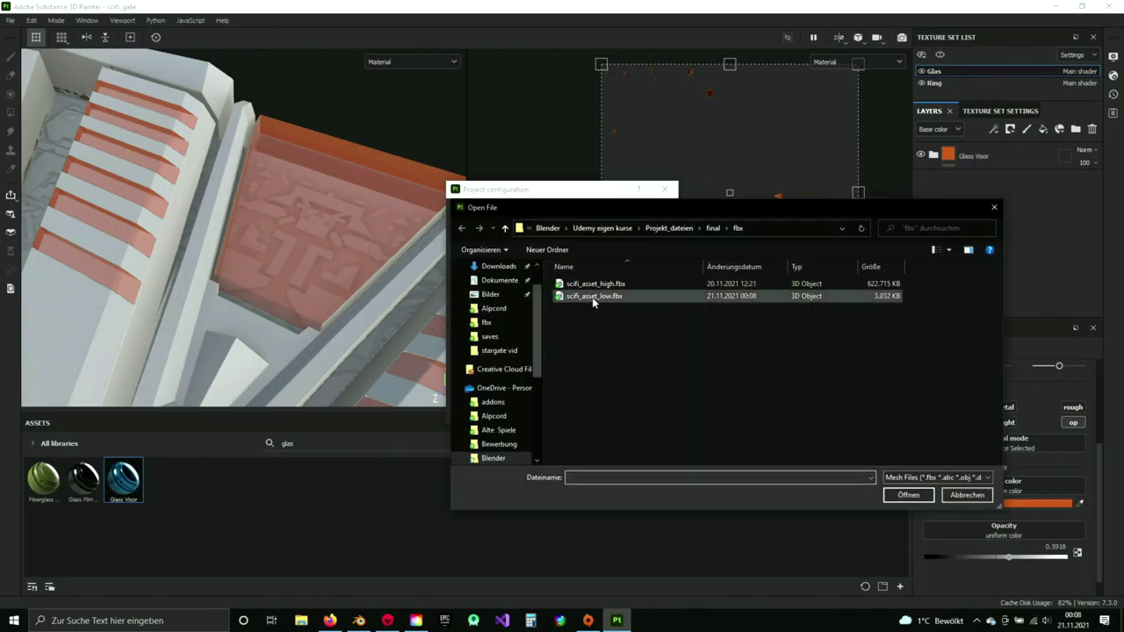
left_click_drag(645, 208, 613, 228)
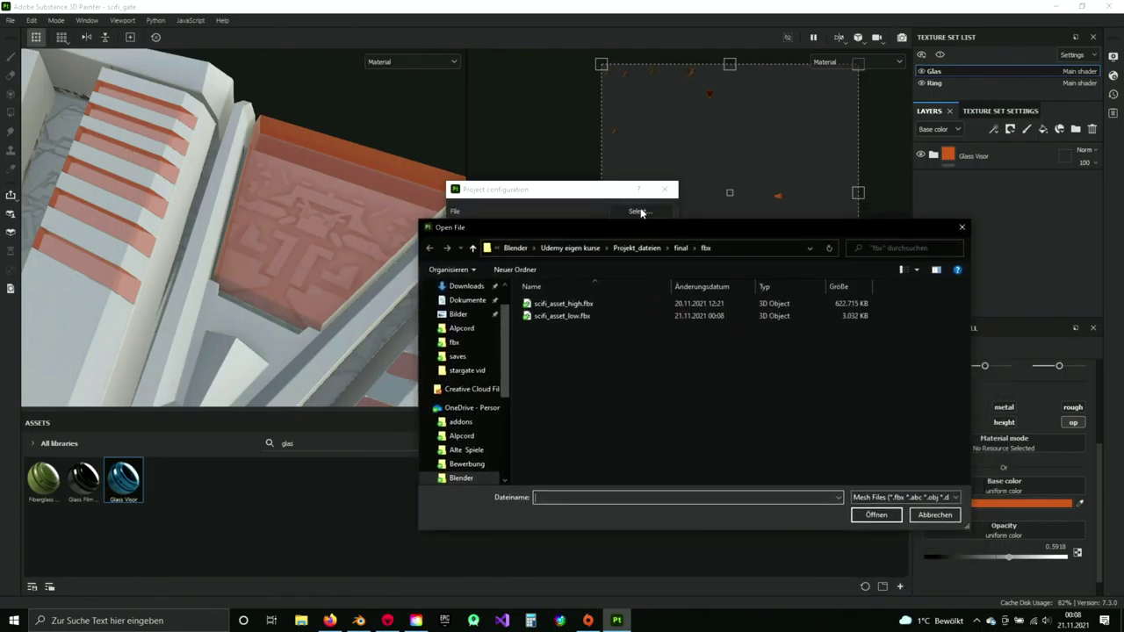
left_click(562, 318)
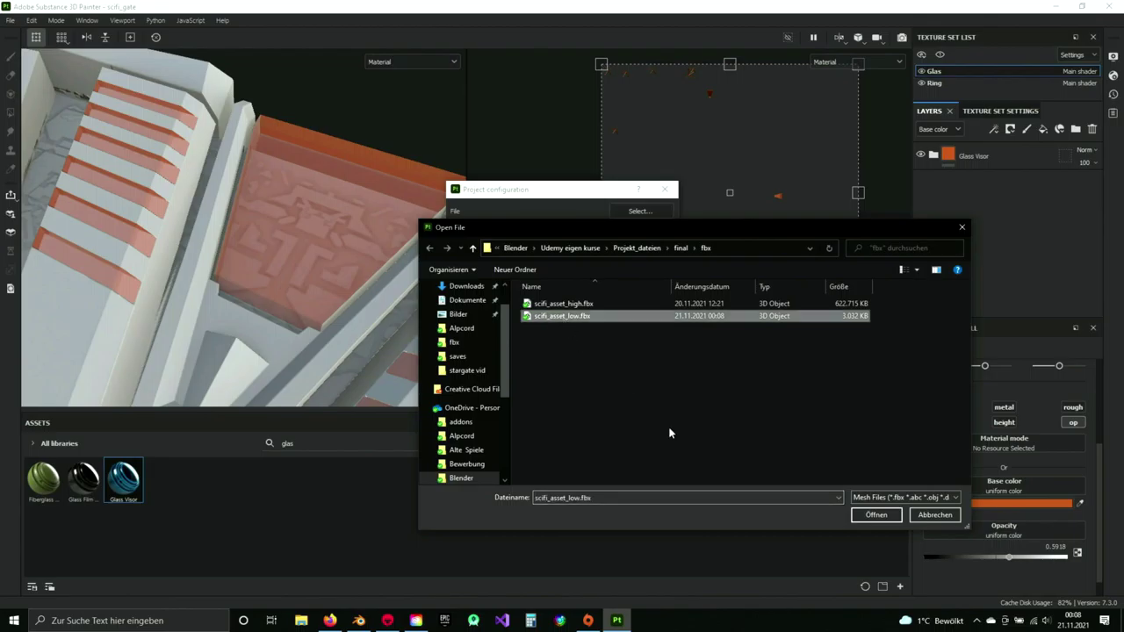
left_click(875, 516)
left_click(572, 411)
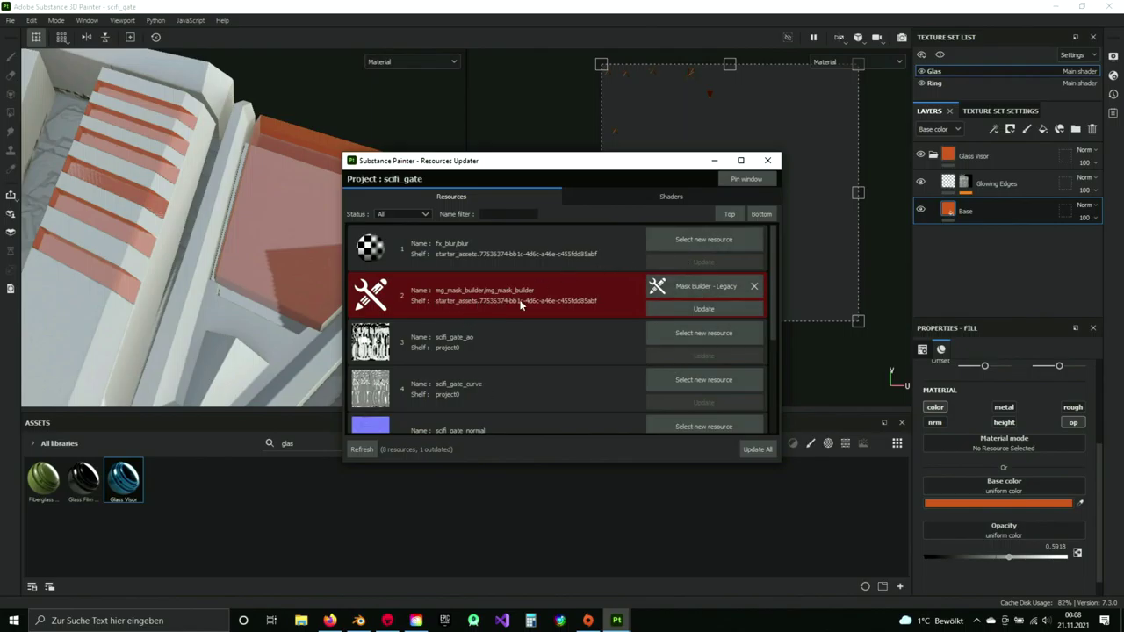
- Update the mg_mask_builder resource, close the updater, and inspect the chevron's orange glass from the front
left_click(704, 309)
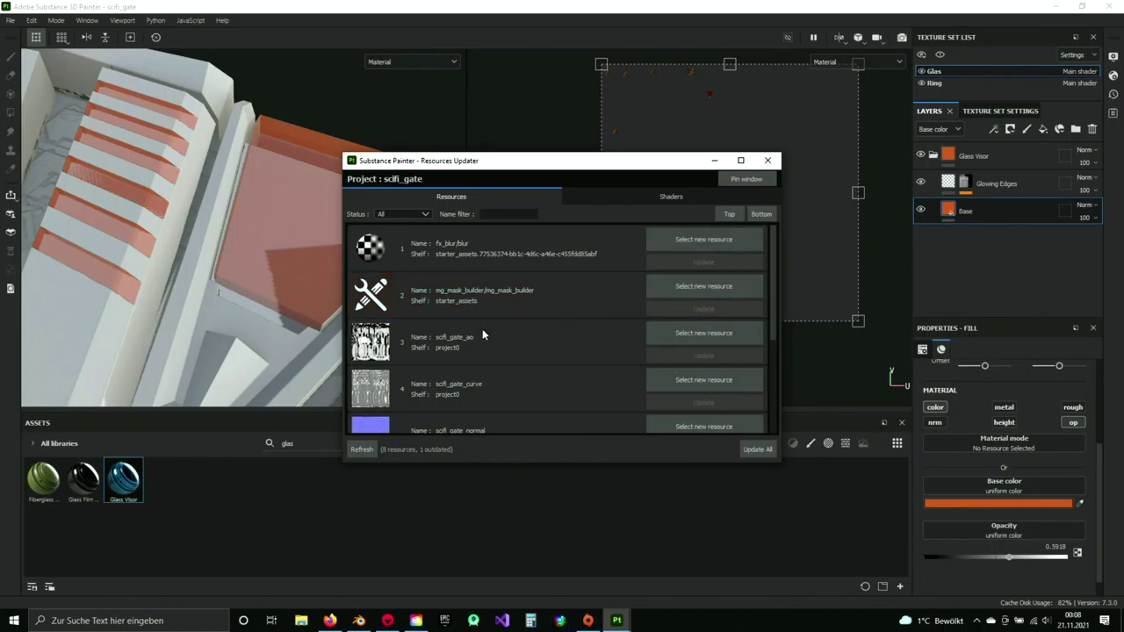
left_click(768, 160)
left_click_drag(394, 318, 304, 337, "alt")
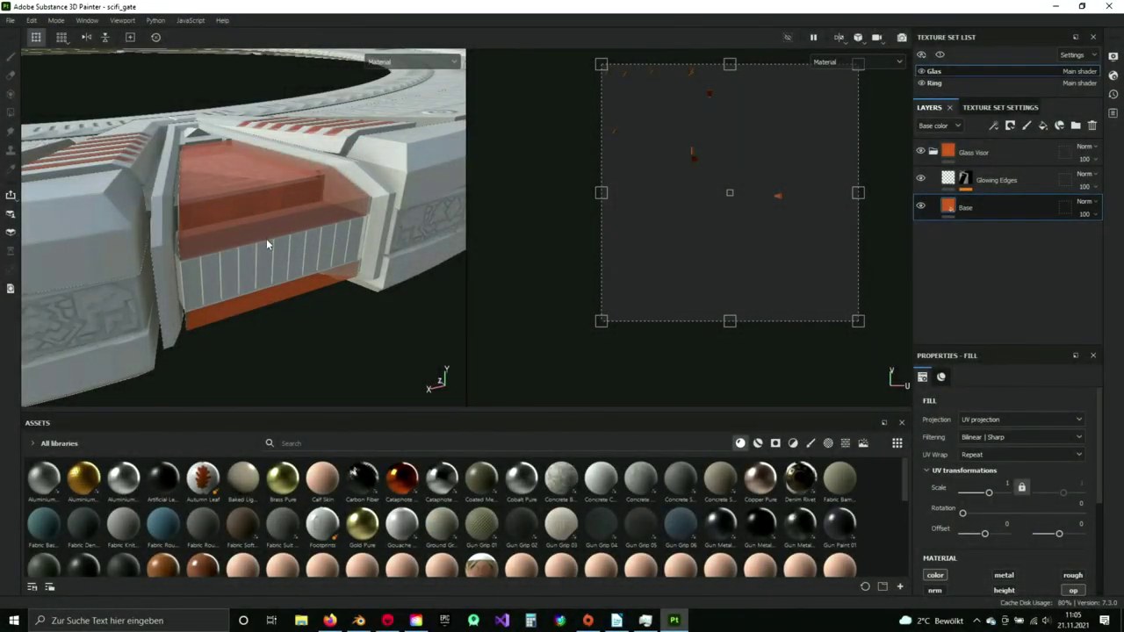
left_click_drag(267, 241, 346, 280, "alt")
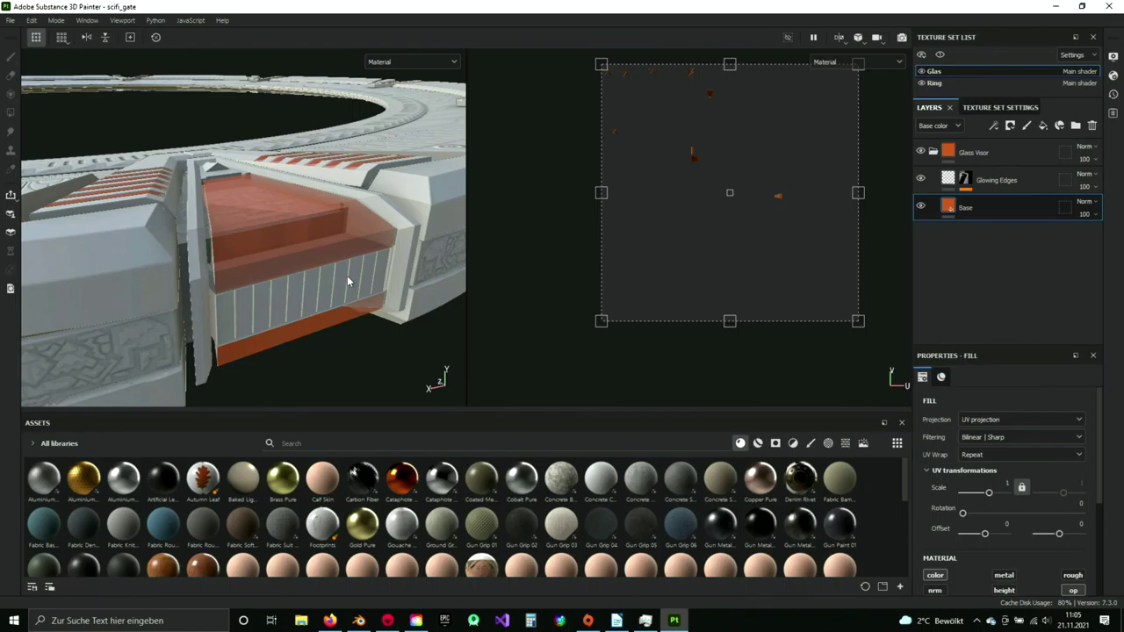
scroll(345, 277, "up", 4)
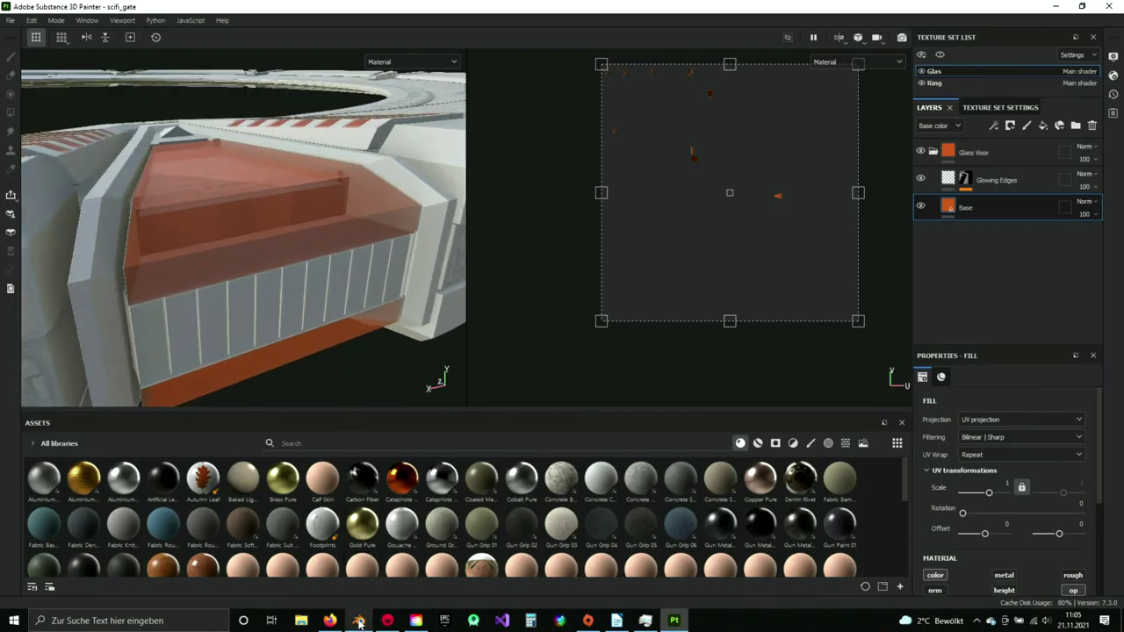
- Switch to Blender and, in Edit Mode, select the rectangular and trapezoid glass islands in the gate's UV layout
left_click(359, 621)
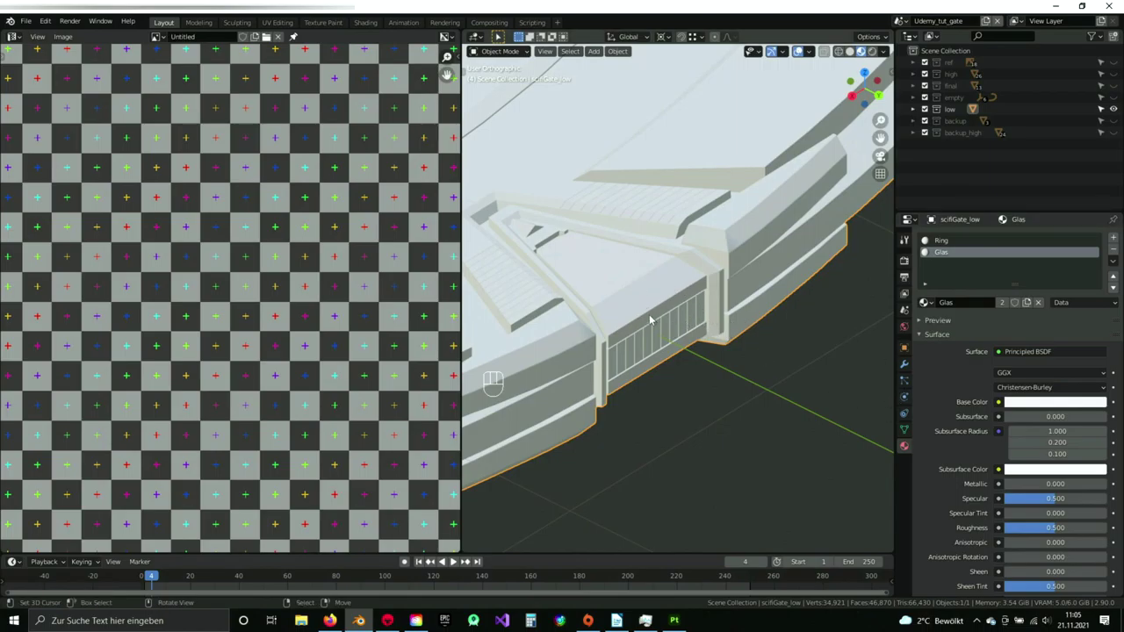
key("Tab")
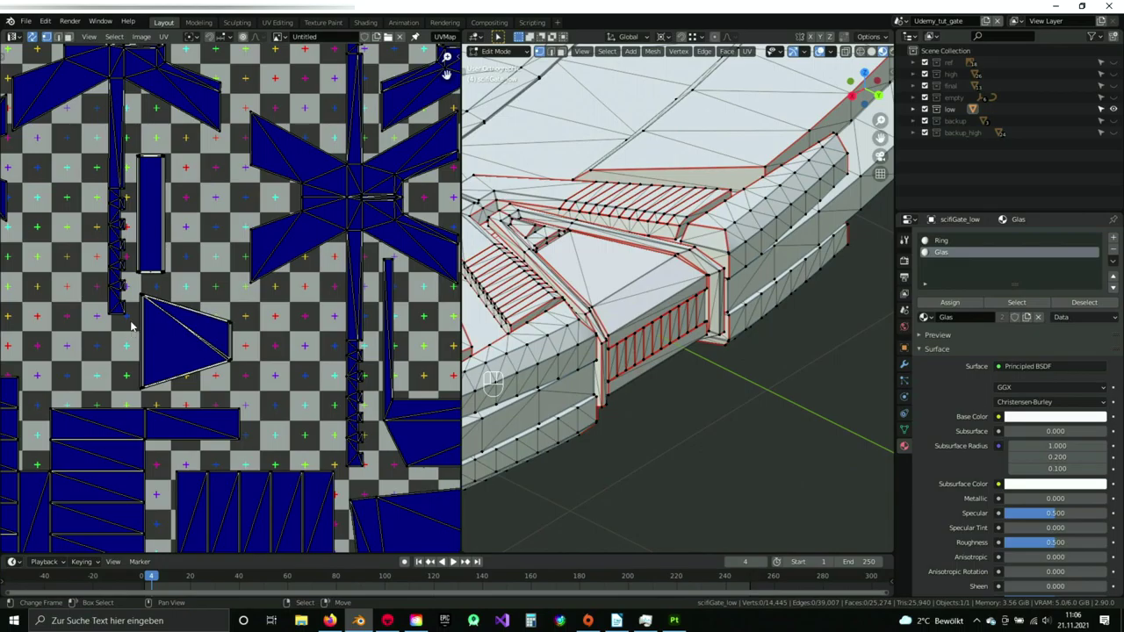
key("b")
left_click_drag(132, 150, 241, 396)
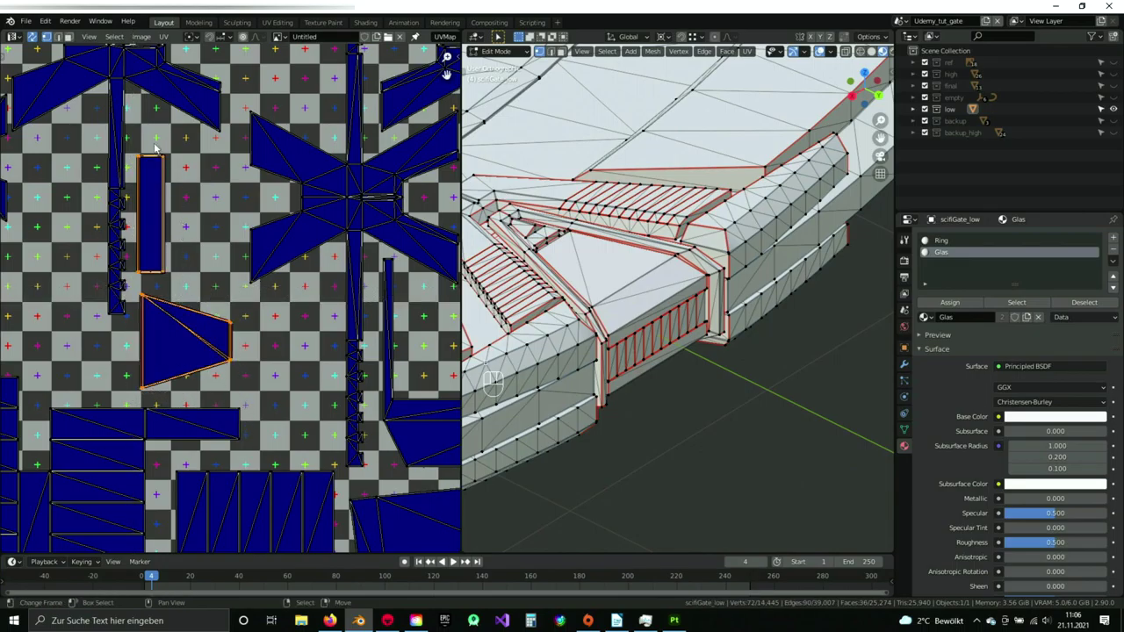
left_click(652, 323, "alt")
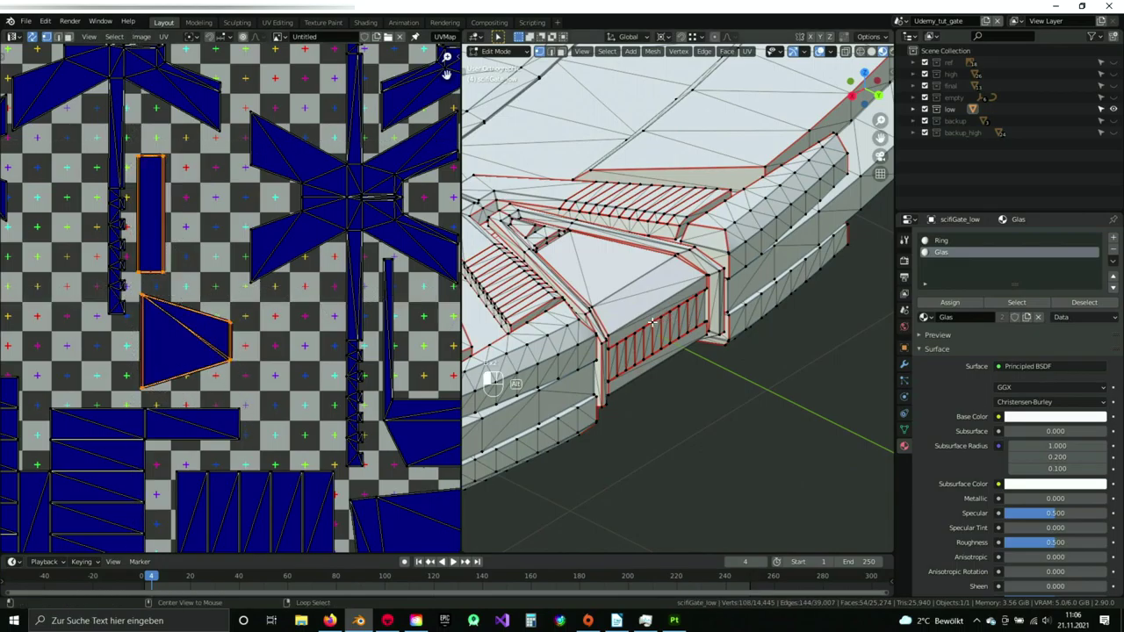
mouse_move(643, 323)
middle_mouse_down()
mouse_move(625, 319)
mouse_move(611, 291)
middle_mouse_up()
key("z")
scroll(610, 291, "up", 3)
key("z")
scroll(625, 325, "up", 4)
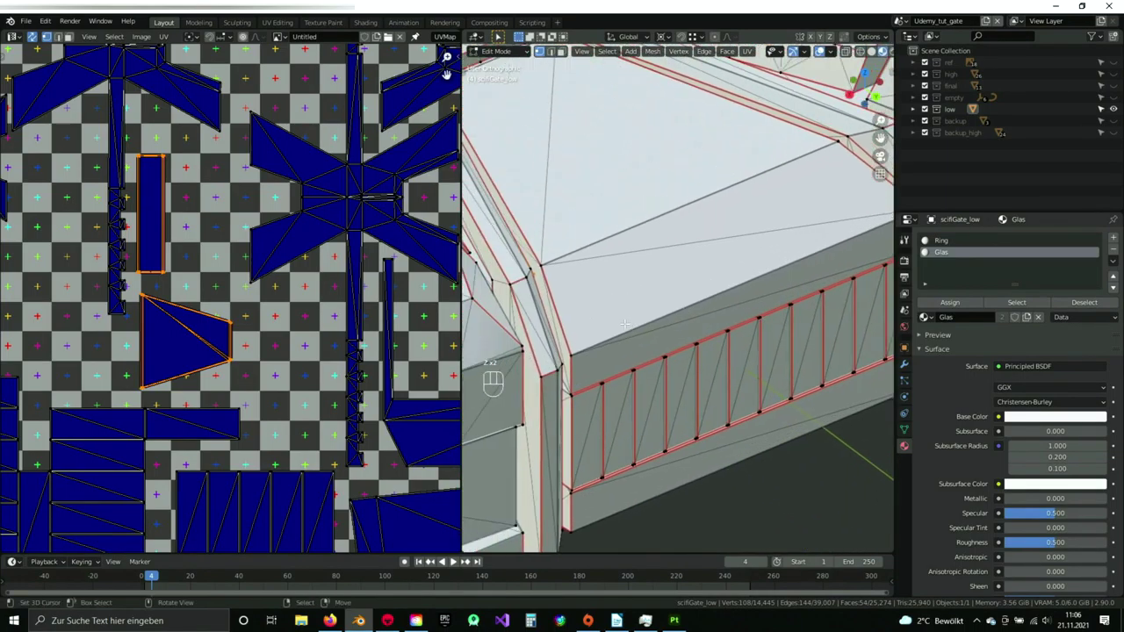
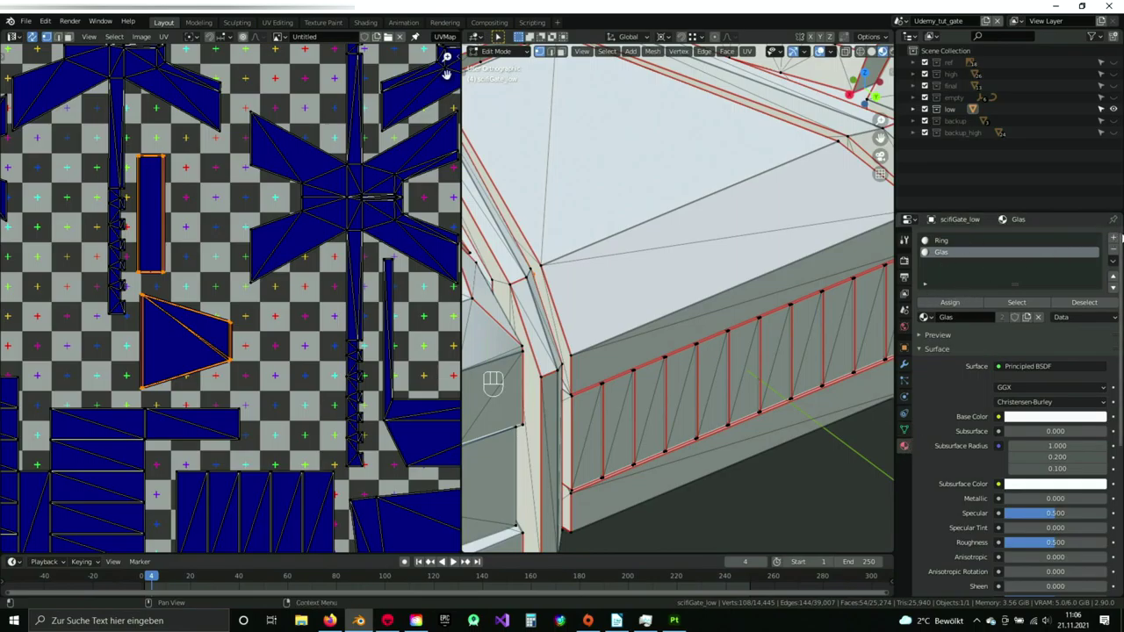
- Add a new material slot to the gate and name its material Glas_backside
left_click(1113, 238)
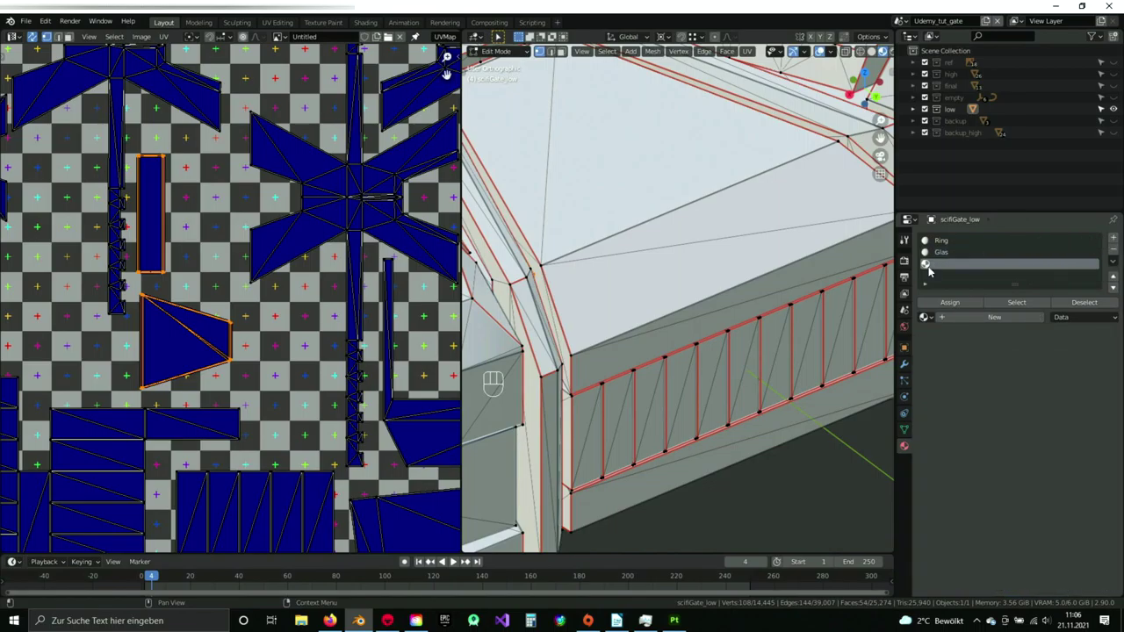
left_click(968, 318)
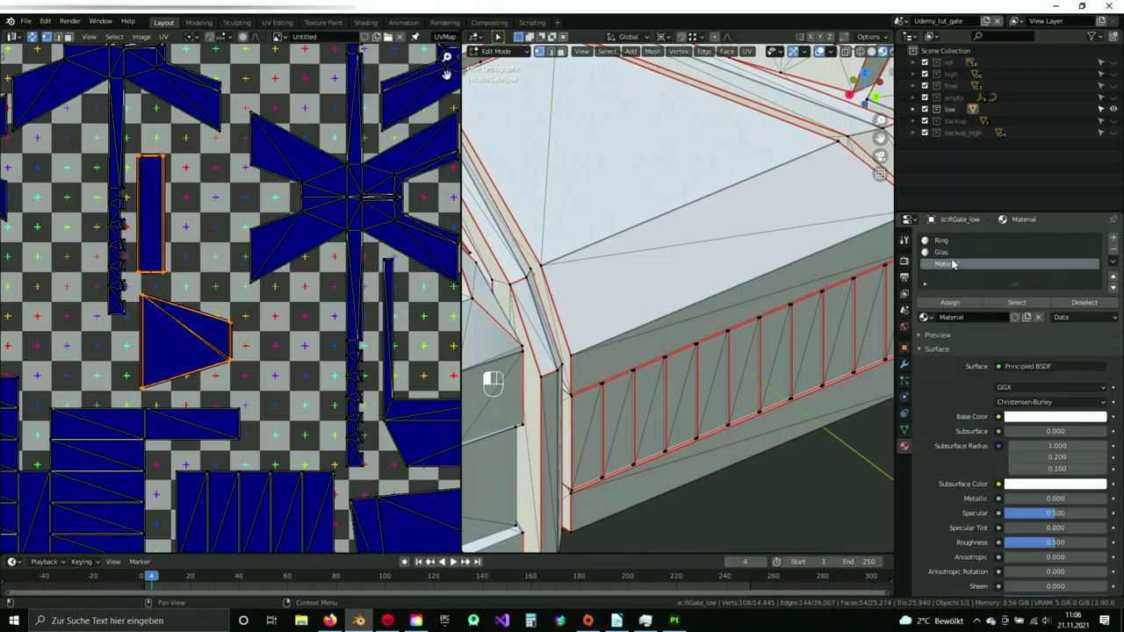
double_click(954, 264)
type("Glas")
key("shift")
key("Return")
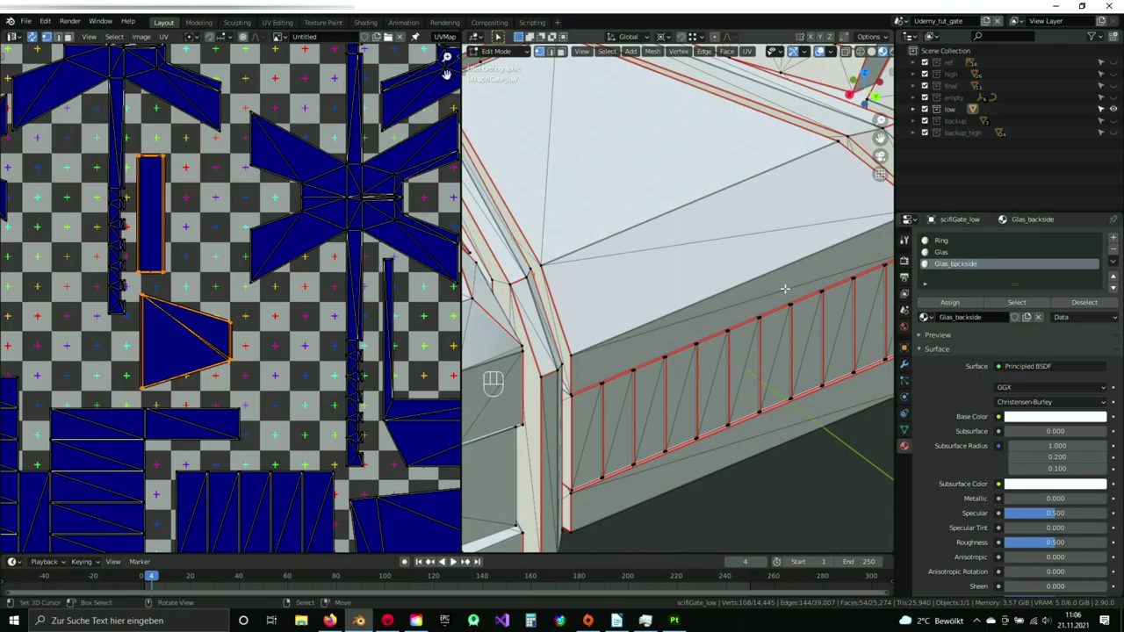
- In face select mode, select the upper part of the bow-tie glass island in the UV layout and hide those faces
scroll(304, 282, "down", 5)
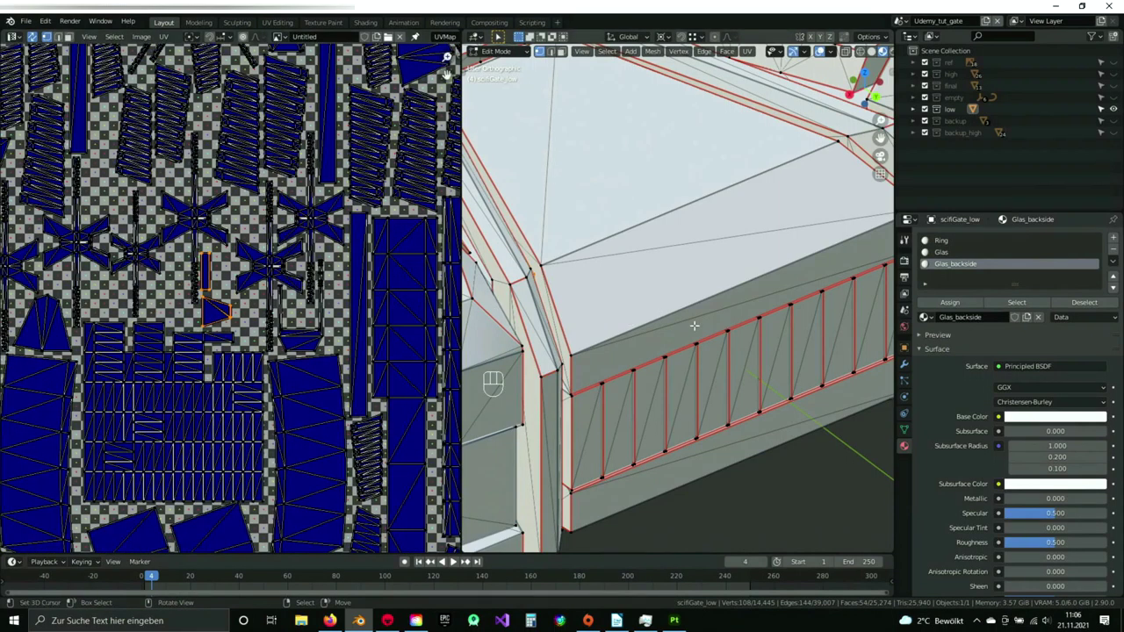
key("3")
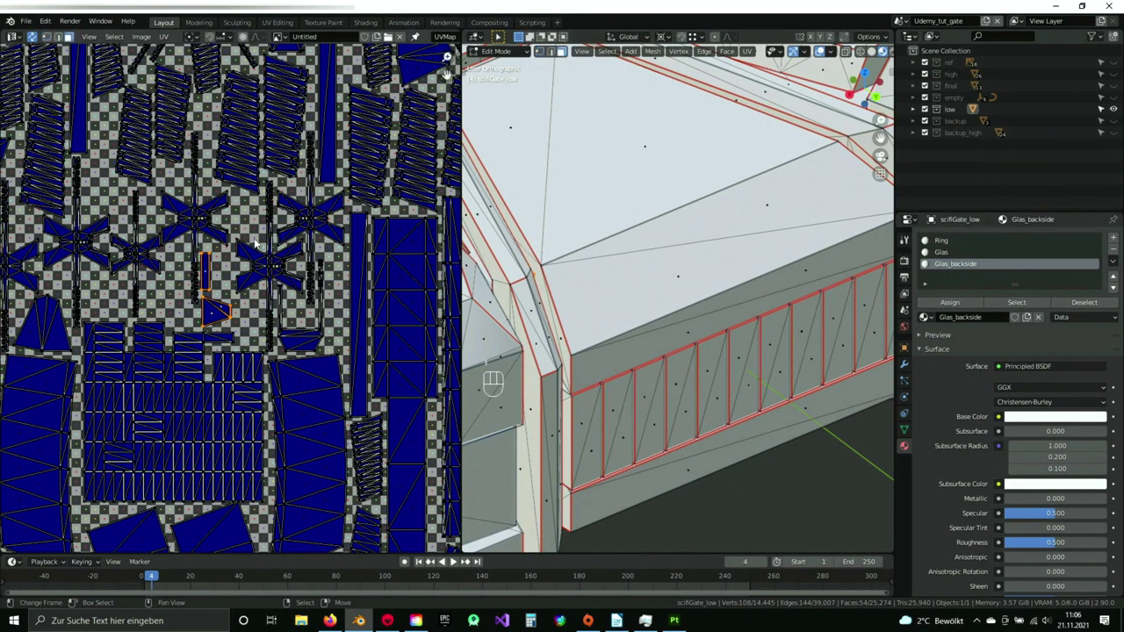
scroll(279, 264, "down", 2)
middle_click_drag(280, 243, 260, 301, "shift")
scroll(260, 300, "up", 6)
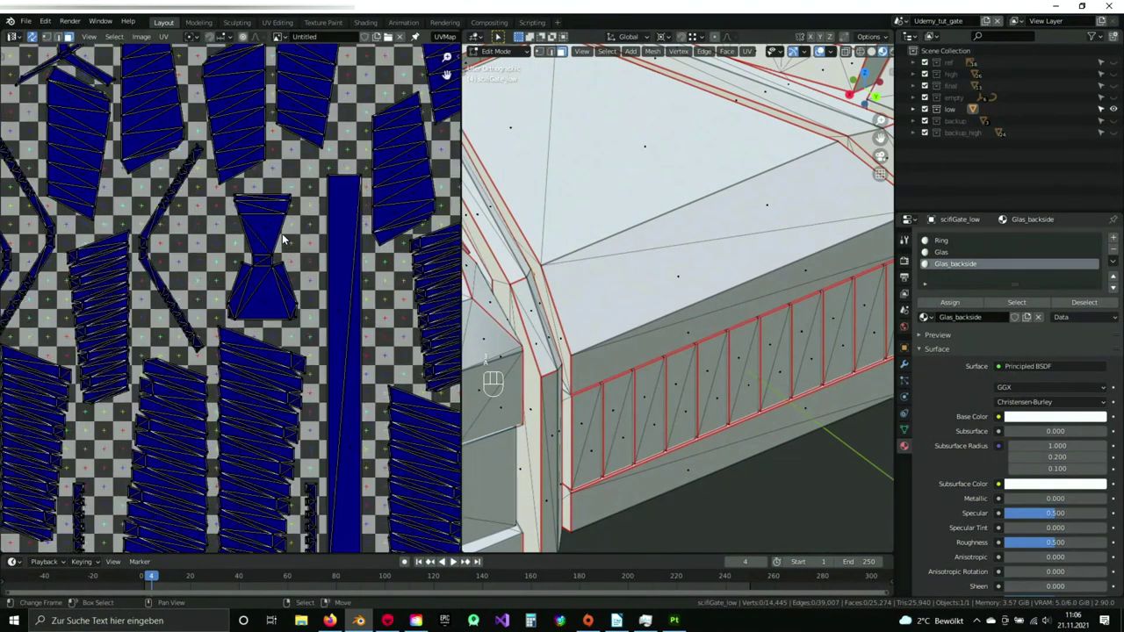
key("b")
left_click_drag(223, 162, 310, 250)
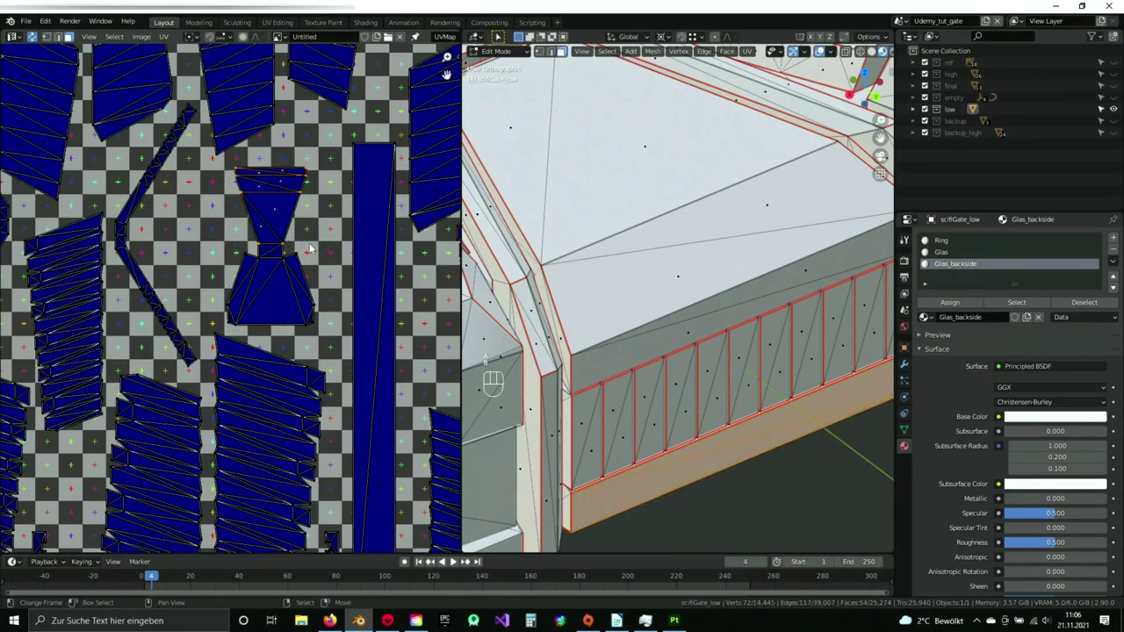
key("h")
- Find the other bow-tie glass island in the UV layout, select the chevron's outer glass faces on it and hide them
scroll(304, 256, "down", 6)
middle_click_drag(326, 313, 289, 184, "shift")
scroll(298, 228, "up", 4)
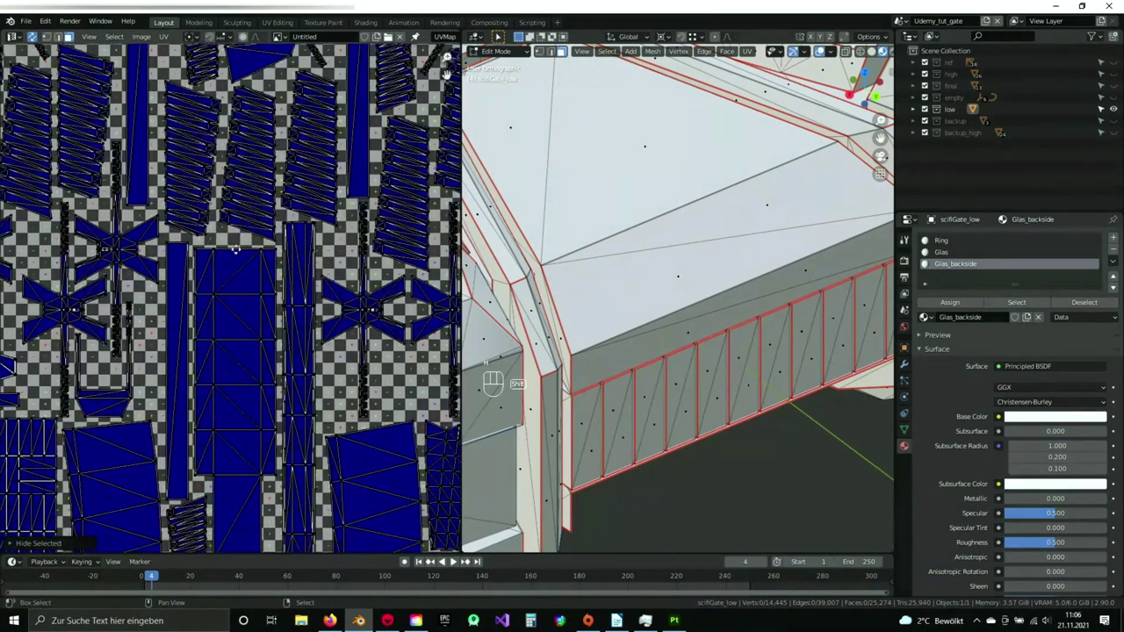
middle_click_drag(413, 317, 365, 275, "shift")
scroll(365, 278, "down", 5)
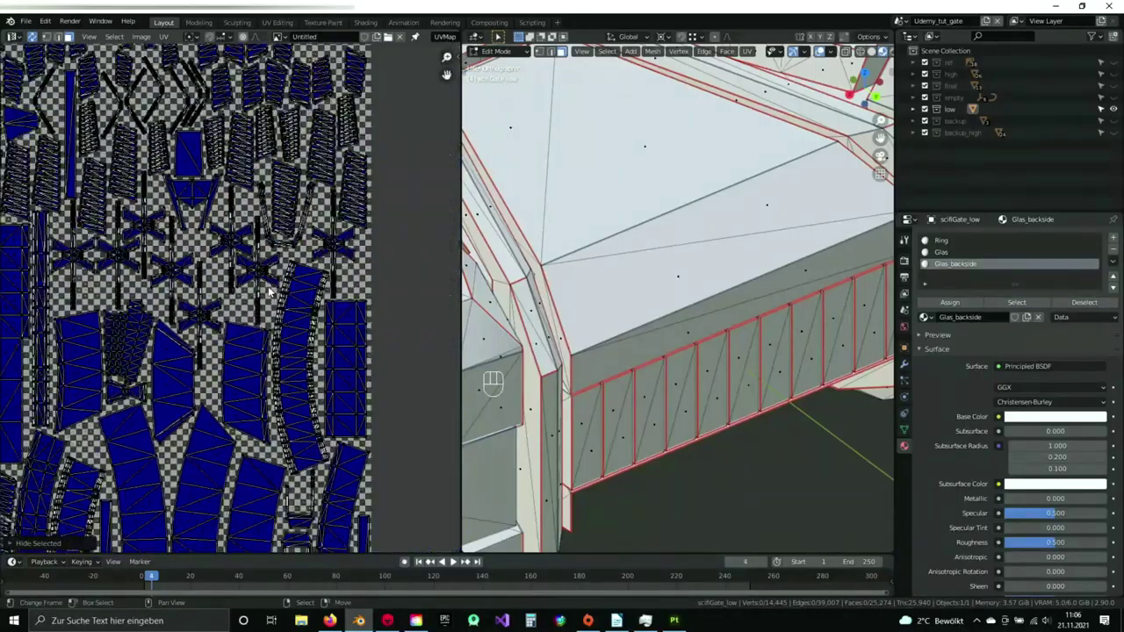
scroll(283, 277, "down", 4)
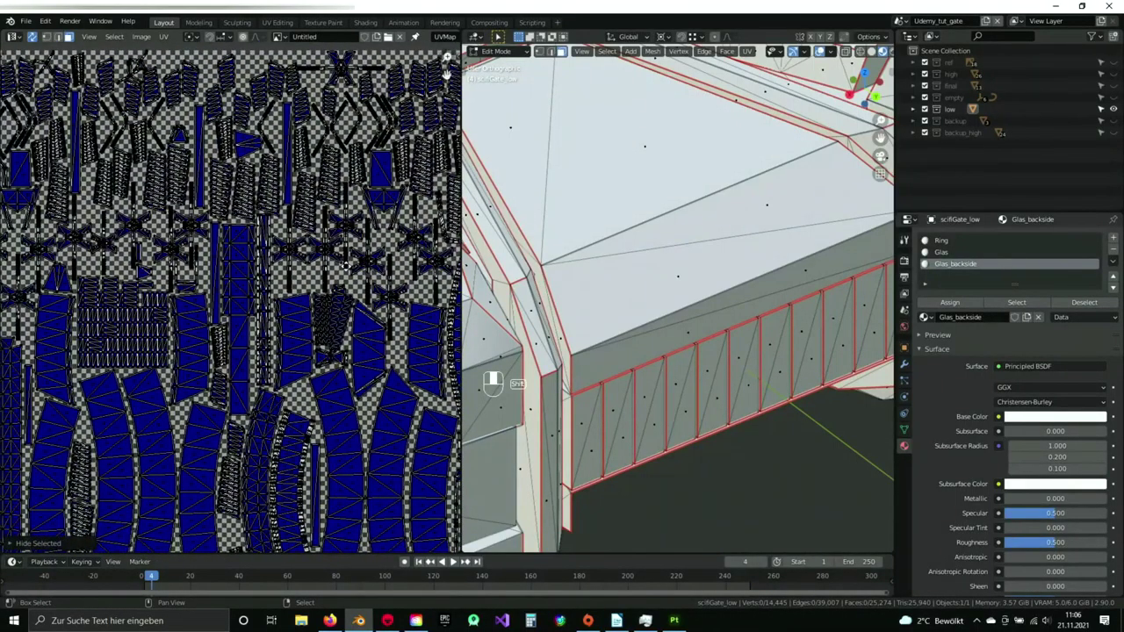
scroll(345, 261, "up", 2)
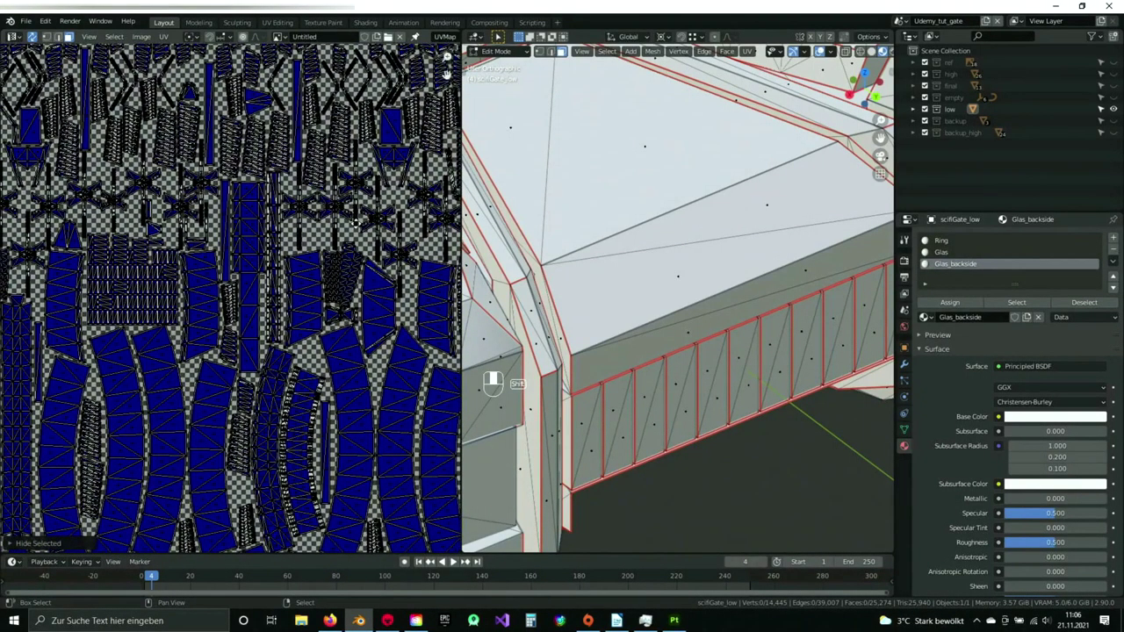
scroll(207, 263, "up", 8)
key("b")
left_click_drag(170, 143, 259, 226)
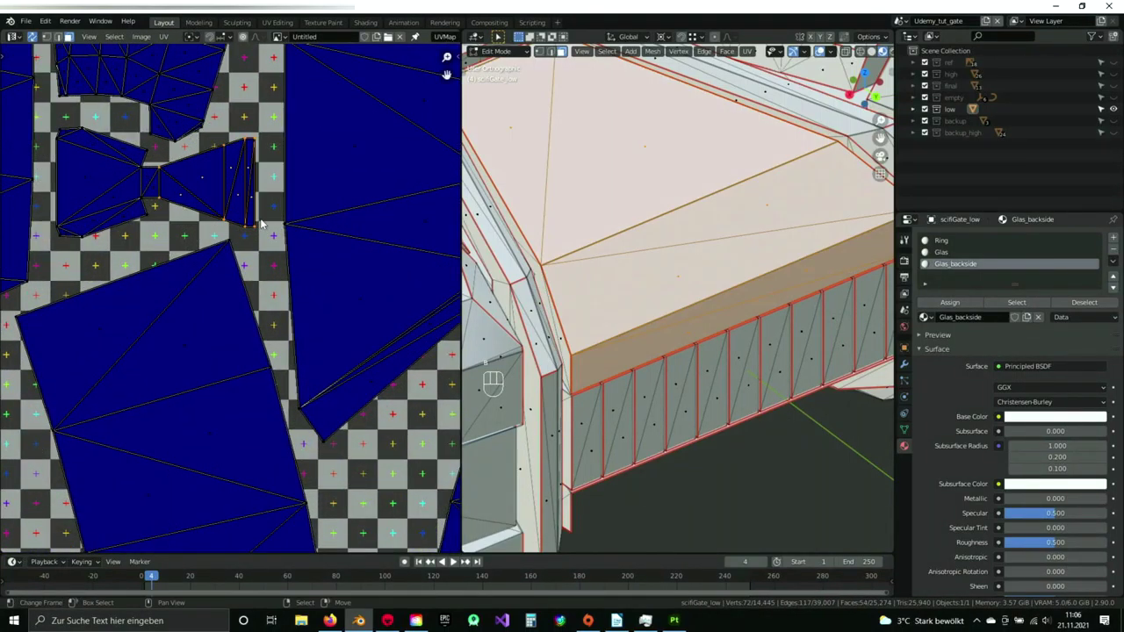
key("h")
- Select the trapezoid and rectangular islands in the UV layout and assign their faces to the Glas_backside material
scroll(254, 237, "down", 8)
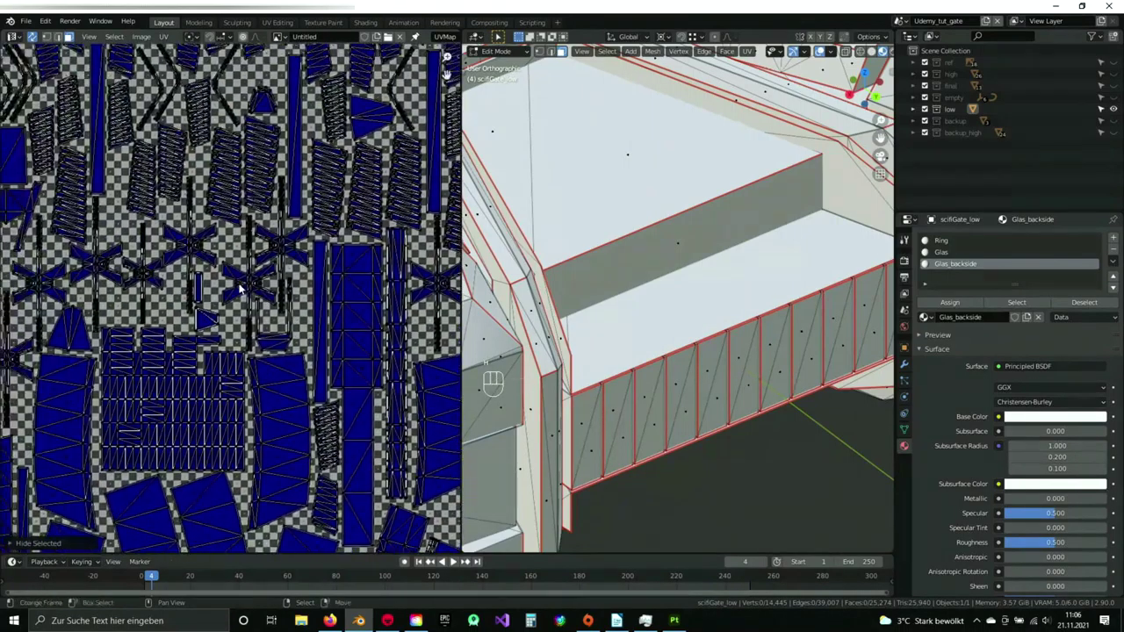
scroll(239, 290, "up", 7)
key("b")
left_click_drag(188, 228, 261, 299)
key("b")
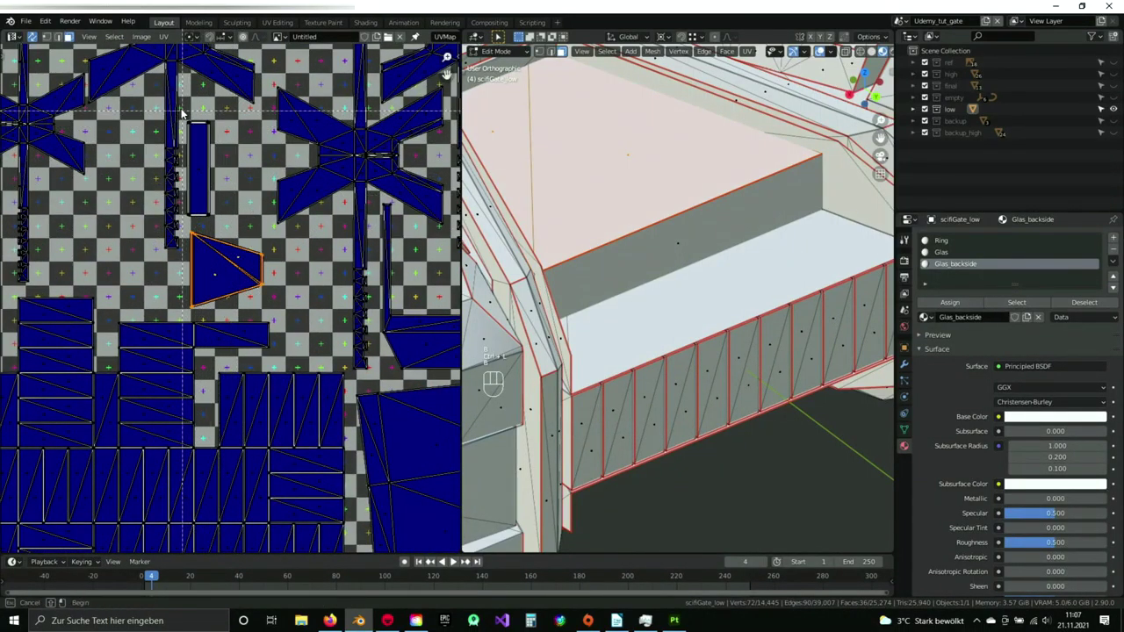
left_click_drag(182, 112, 224, 217)
middle_click_drag(224, 217, 150, 252, "shift")
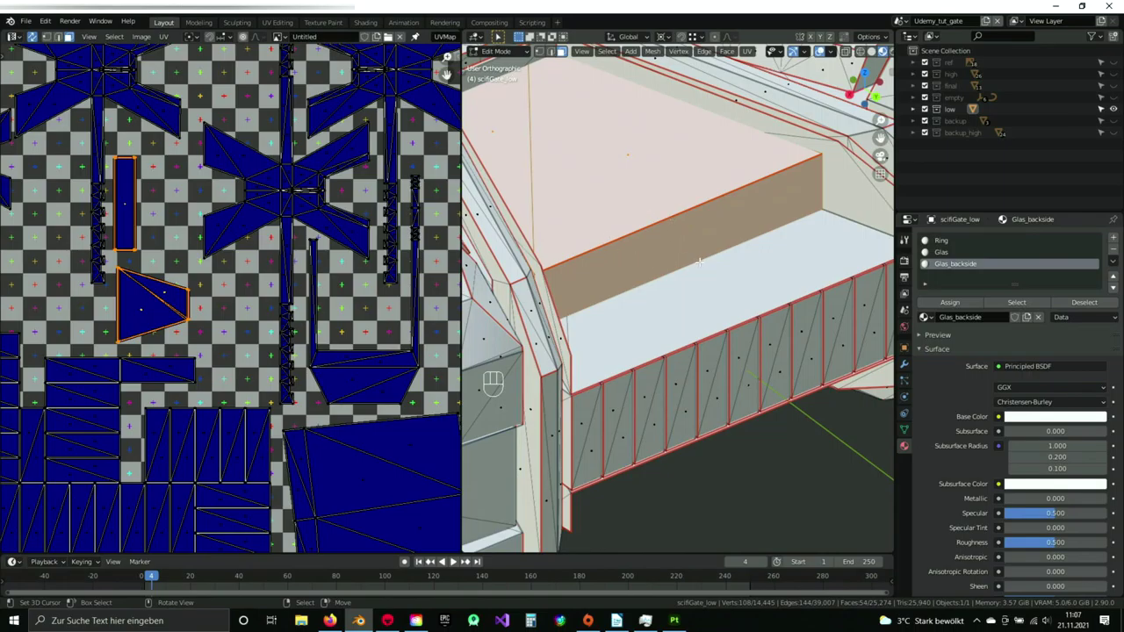
left_click(952, 303)
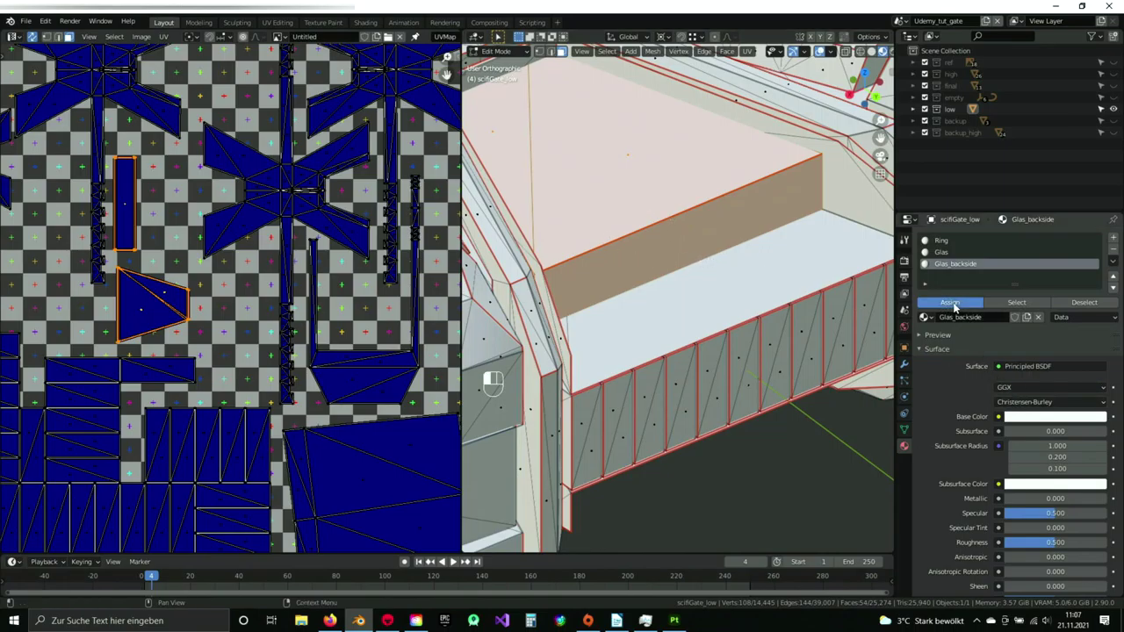
- Color the Glas_backside material blue and select its assigned faces to check the assignment around the gate
left_click(1021, 420)
left_click_drag(1051, 296, 1083, 268)
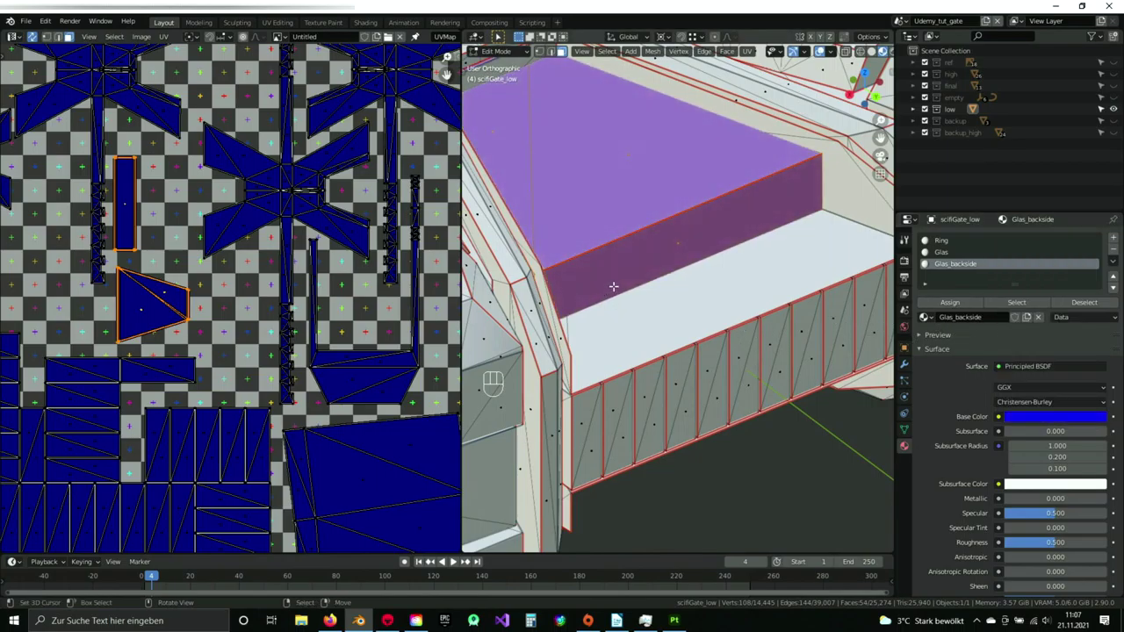
middle_click_drag(685, 299, 665, 324)
key("alt+a")
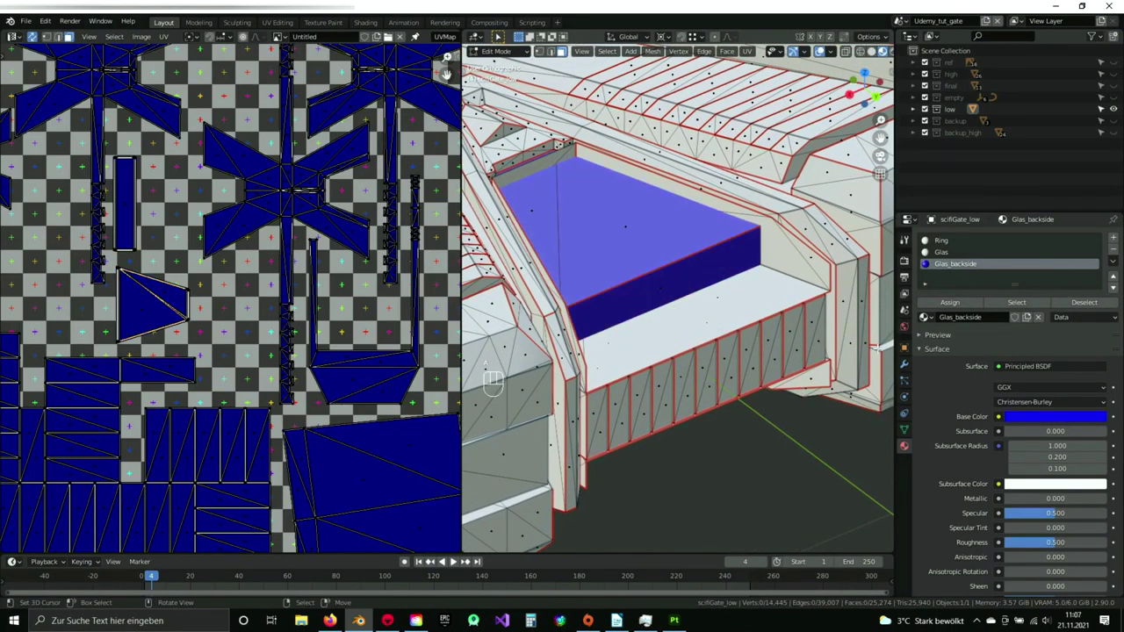
left_click(1019, 303)
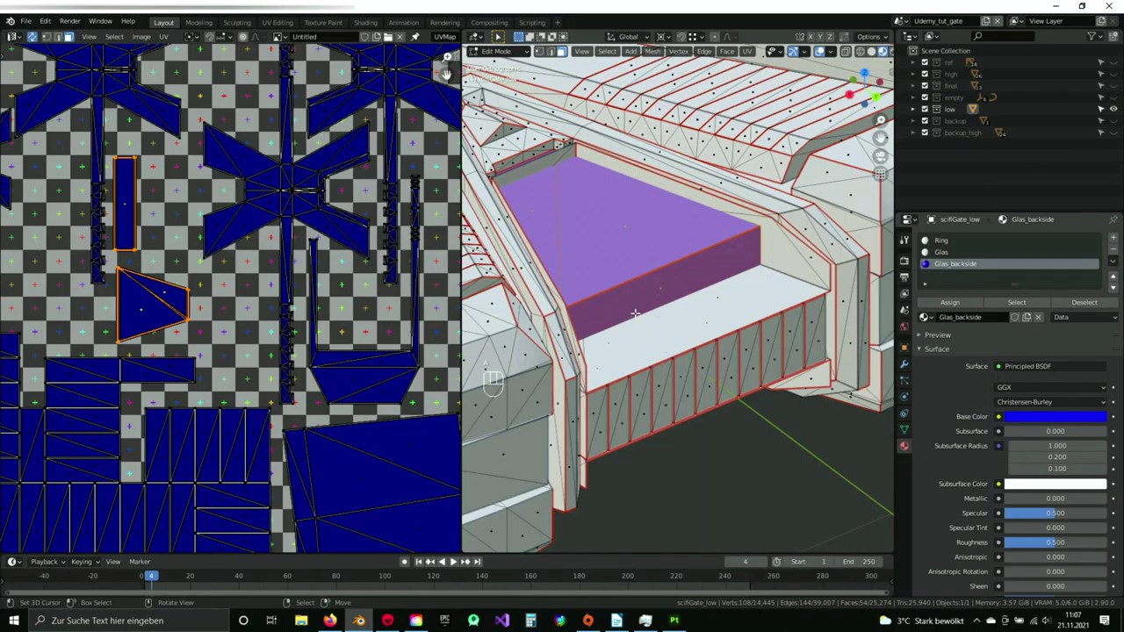
scroll(652, 349, "down", 13)
scroll(655, 349, "up", 7)
middle_click_drag(656, 349, 694, 378)
scroll(667, 351, "up", 6)
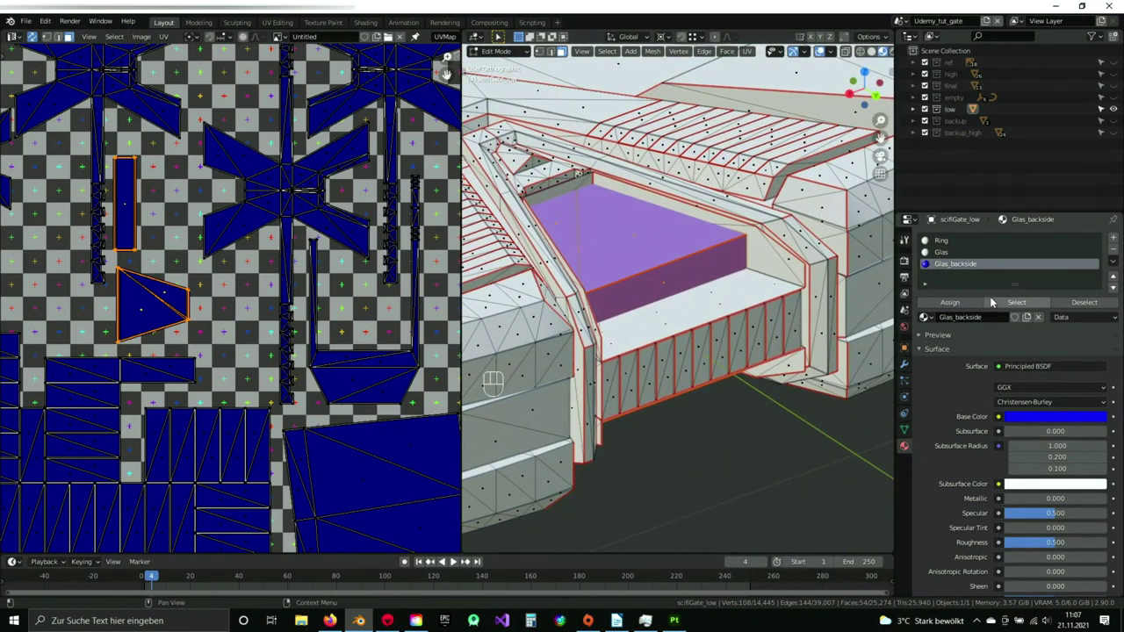
- Set the Glas_backside base color to near-white, and reveal the hidden glass faces before returning to Object Mode
left_click(1063, 420)
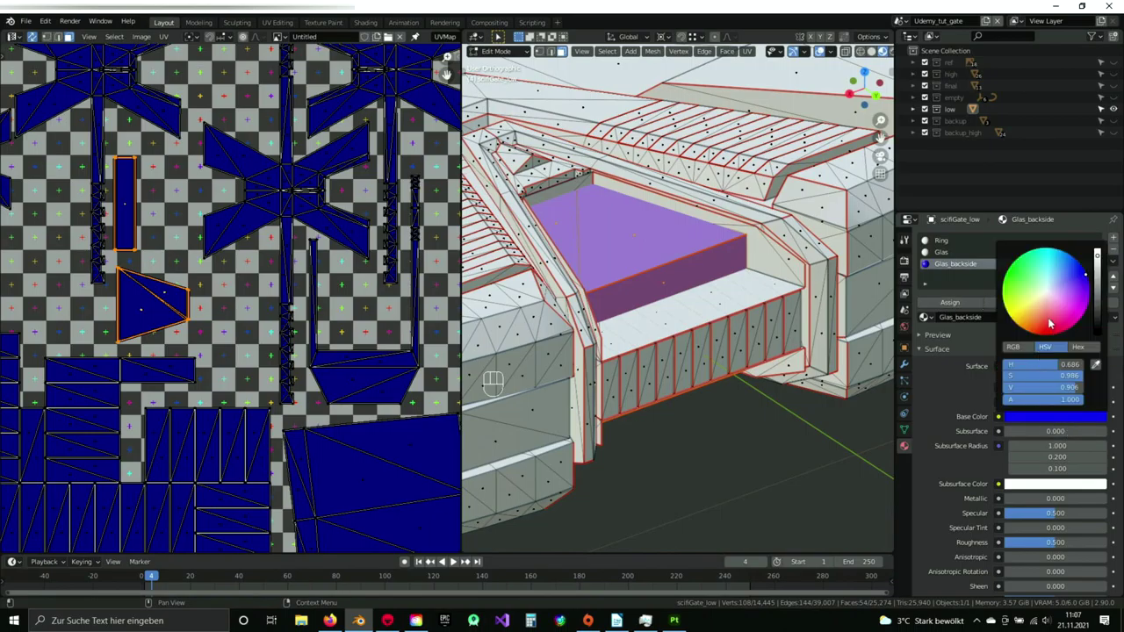
left_click(1049, 299)
key("alt+h")
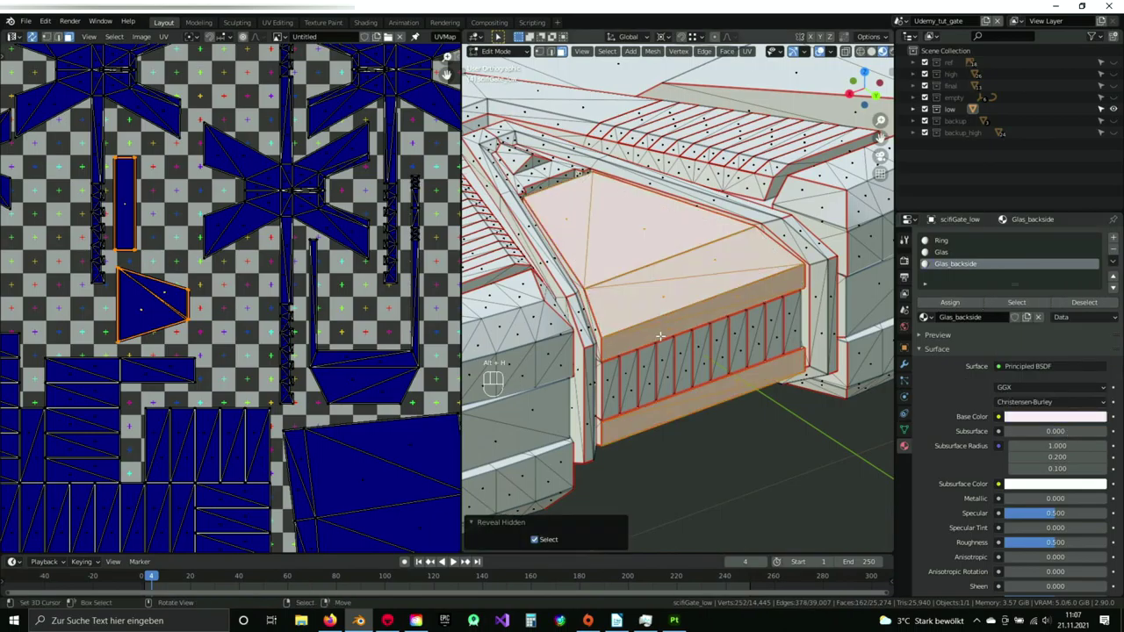
key("Tab")
scroll(667, 230, "down", 4)
middle_click_drag(651, 240, 667, 270)
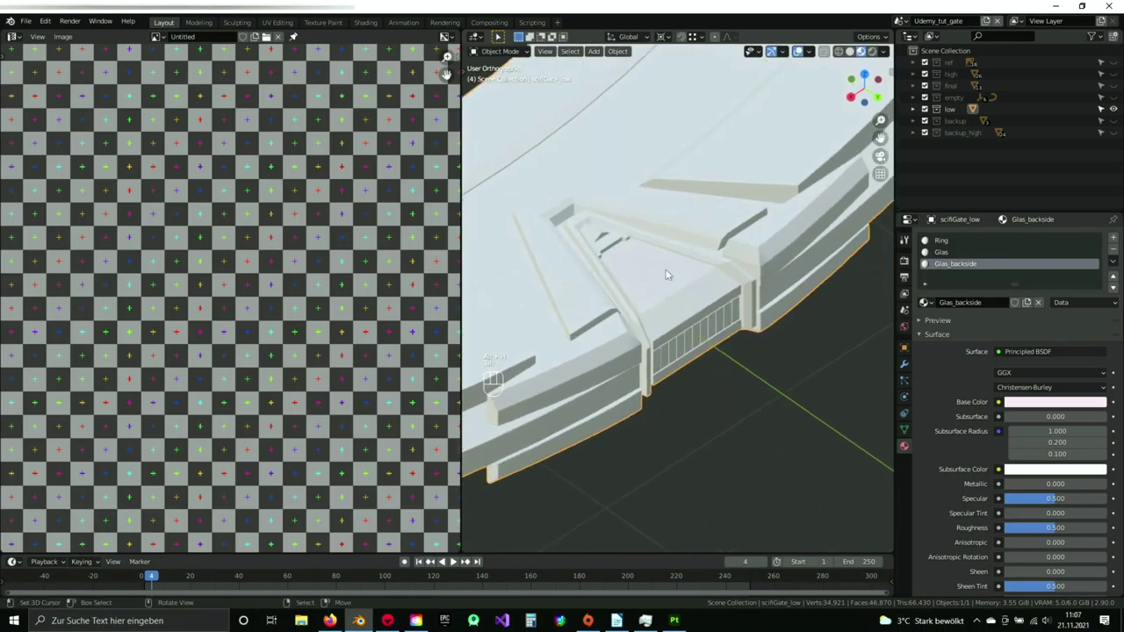
- Export the selected gate as FBX, overwriting scifi_asset_low.fbx in the fbx folder
left_click(27, 21)
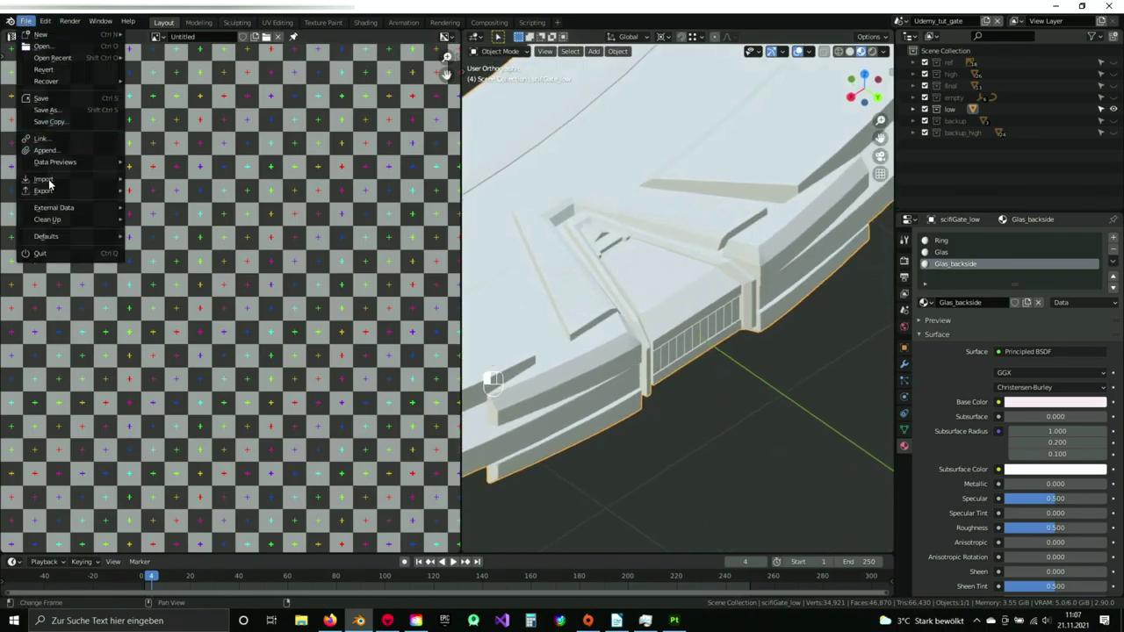
mouse_move(51, 191)
left_click(189, 246)
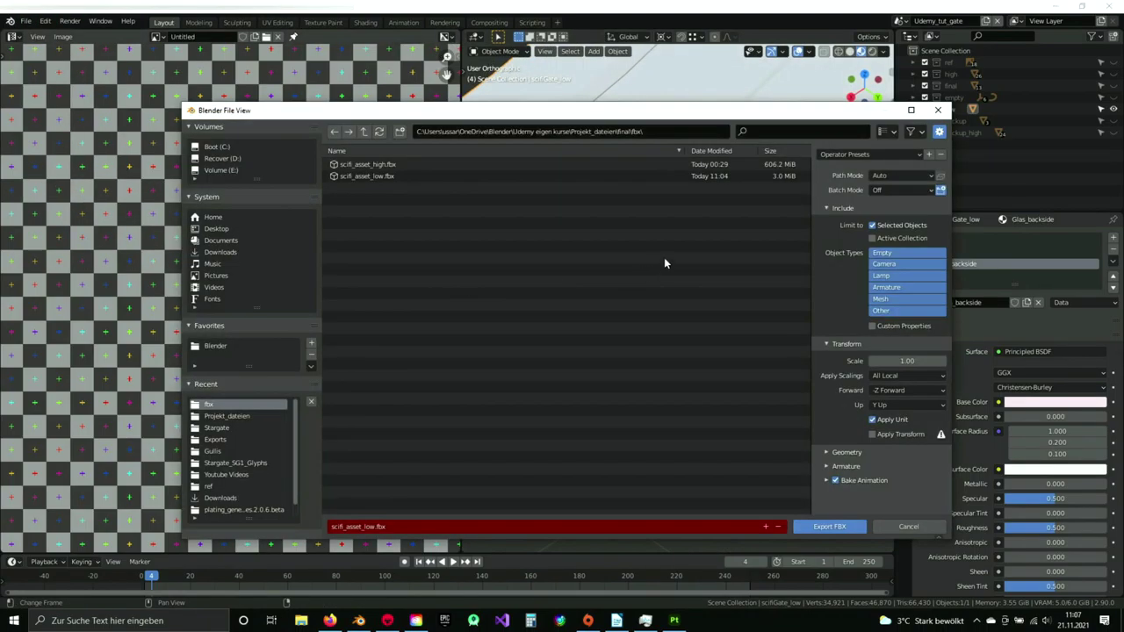
left_click(382, 177)
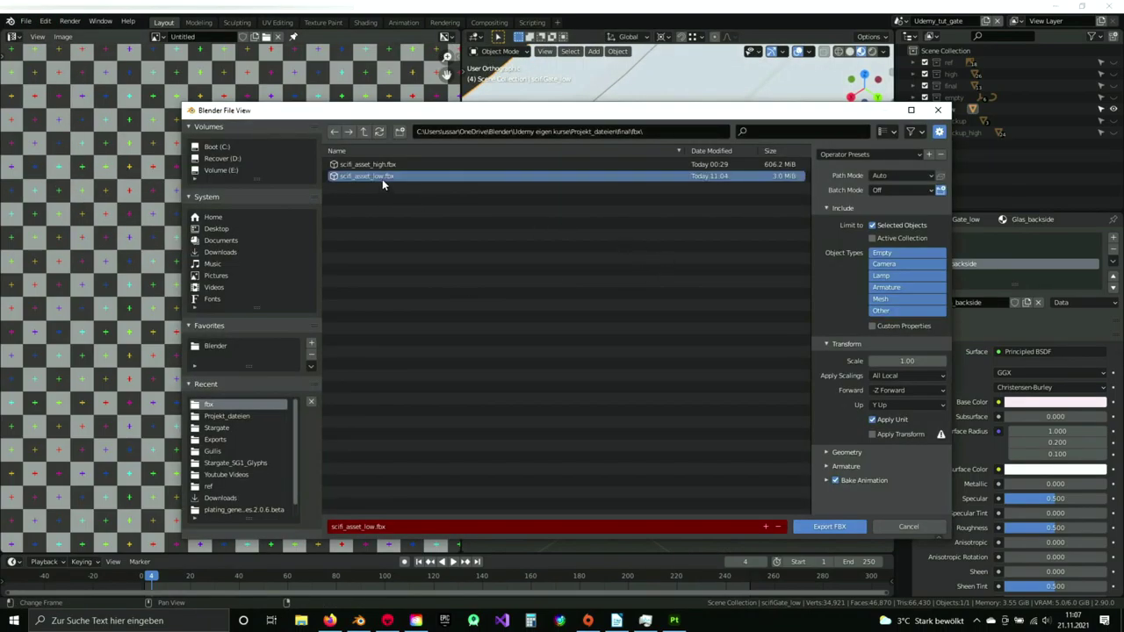
left_click(828, 527)
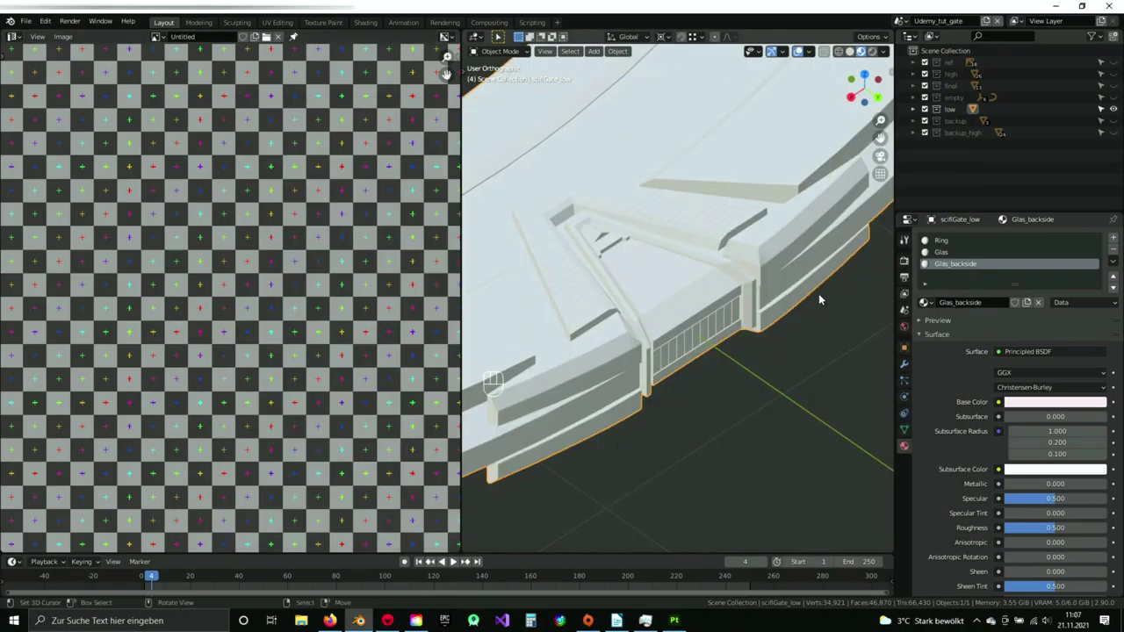
- Switch to Substance 3D Painter and reload the project mesh from scifi_asset_low.fbx through the project configuration
left_click(673, 620)
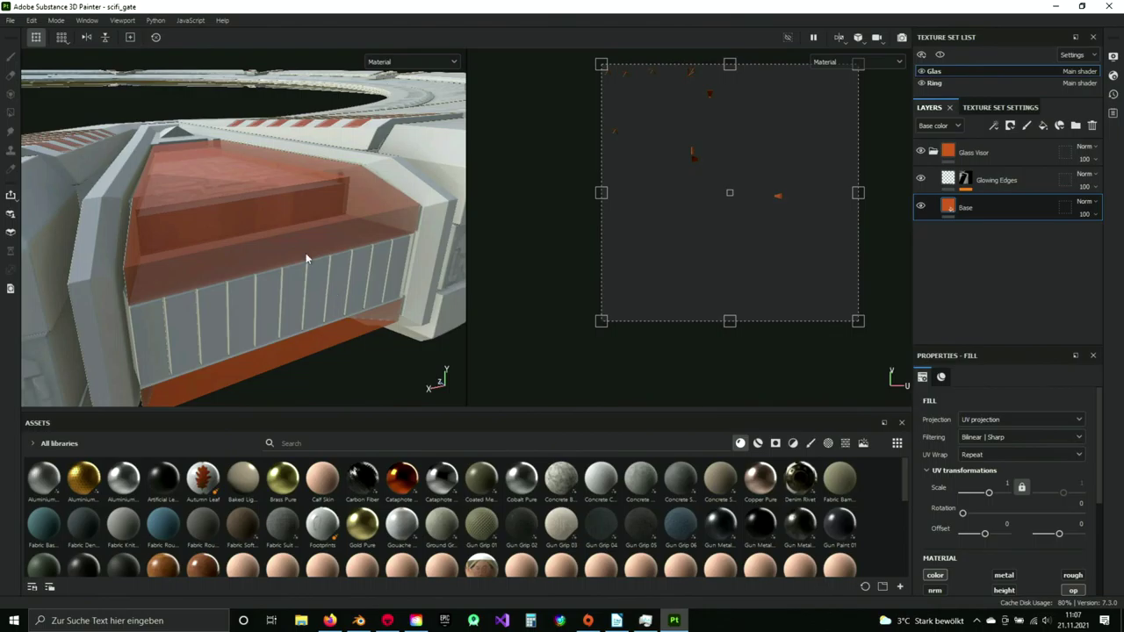
left_click(32, 20)
left_click(62, 60)
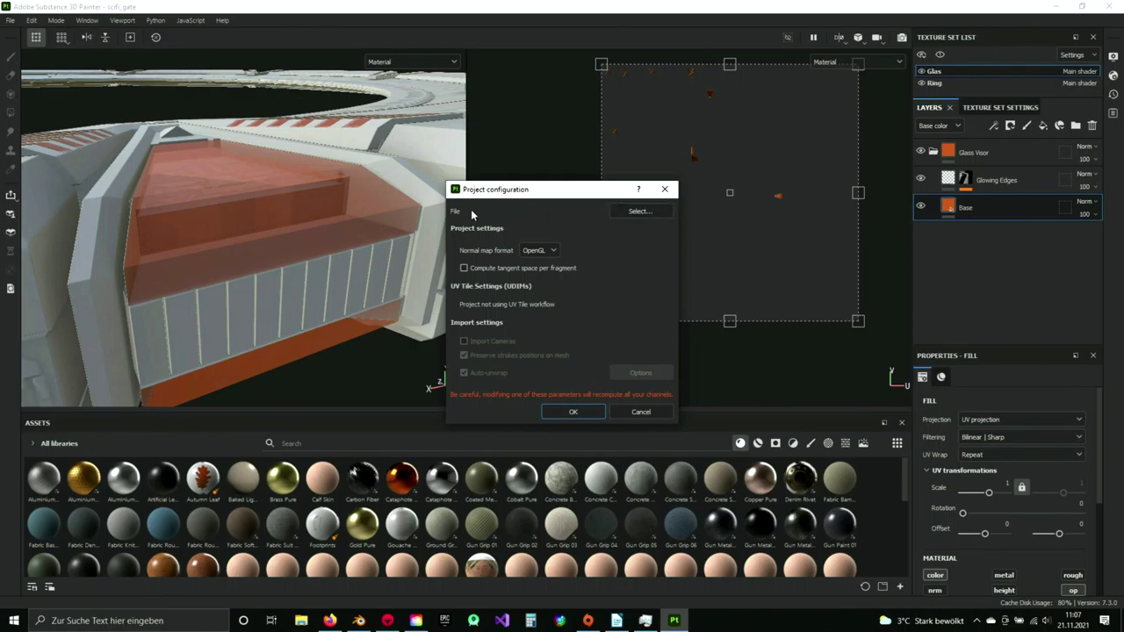
left_click(640, 211)
left_click(571, 316)
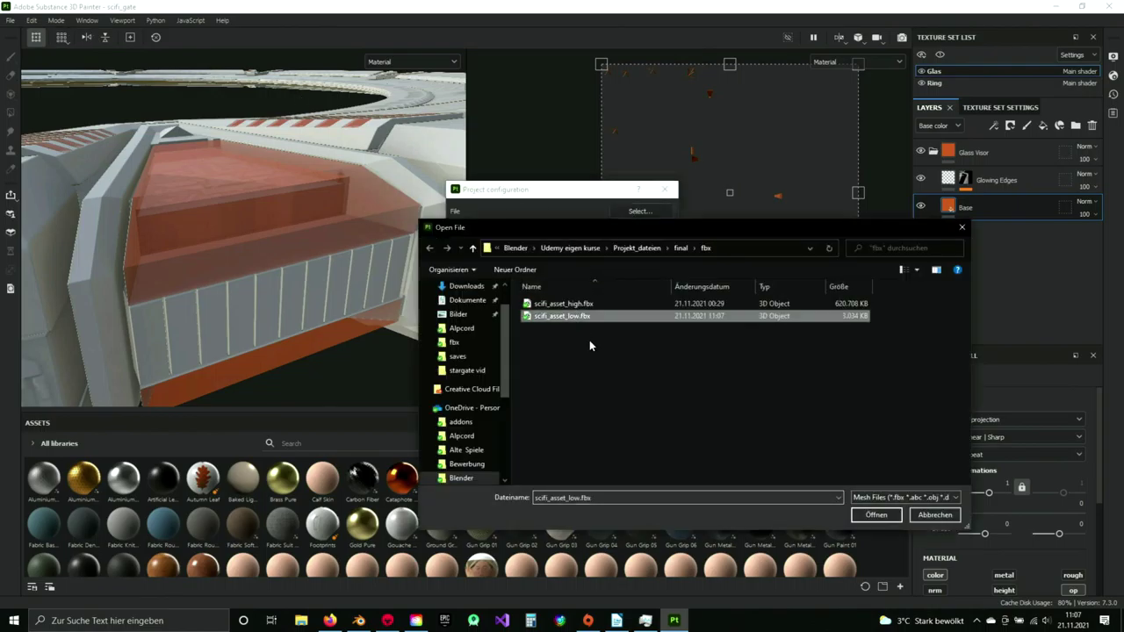
left_click(868, 519)
left_click(573, 411)
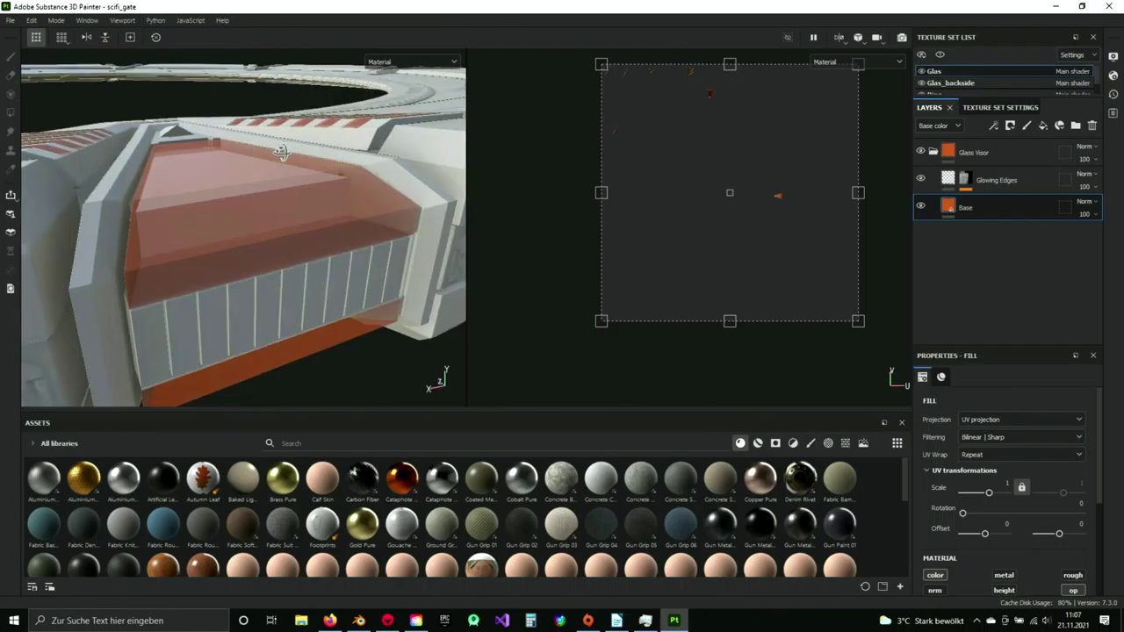
- Enlarge the texture set list and toggle the Glas_backside set's visibility to check which chevron faces it covers
left_click_drag(373, 165, 314, 187, "alt")
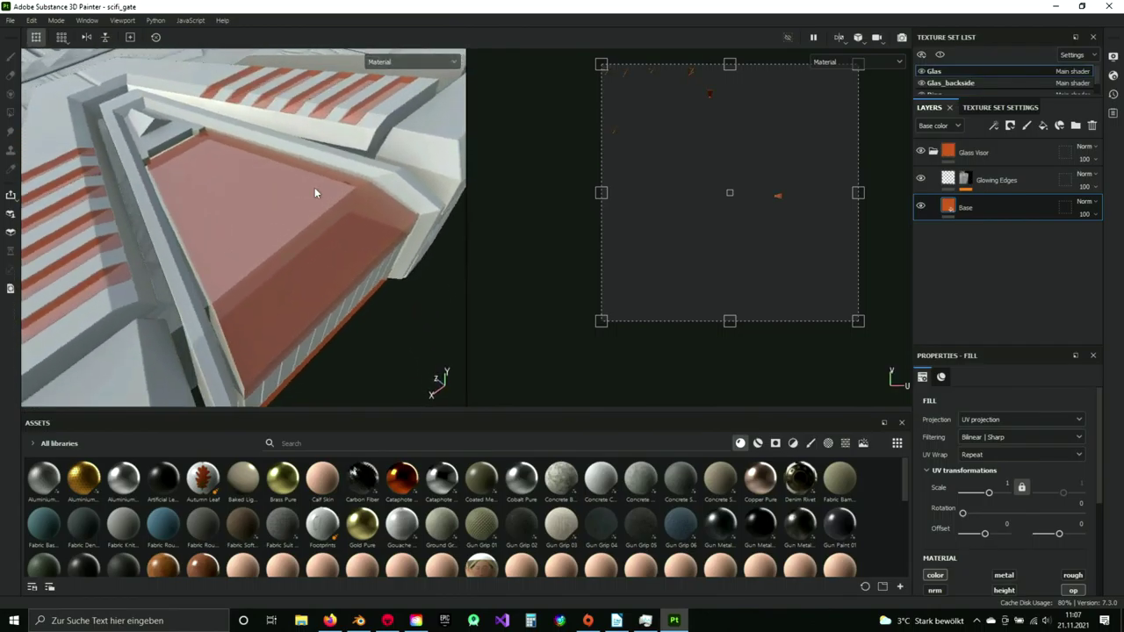
left_click_drag(324, 193, 235, 166, "alt")
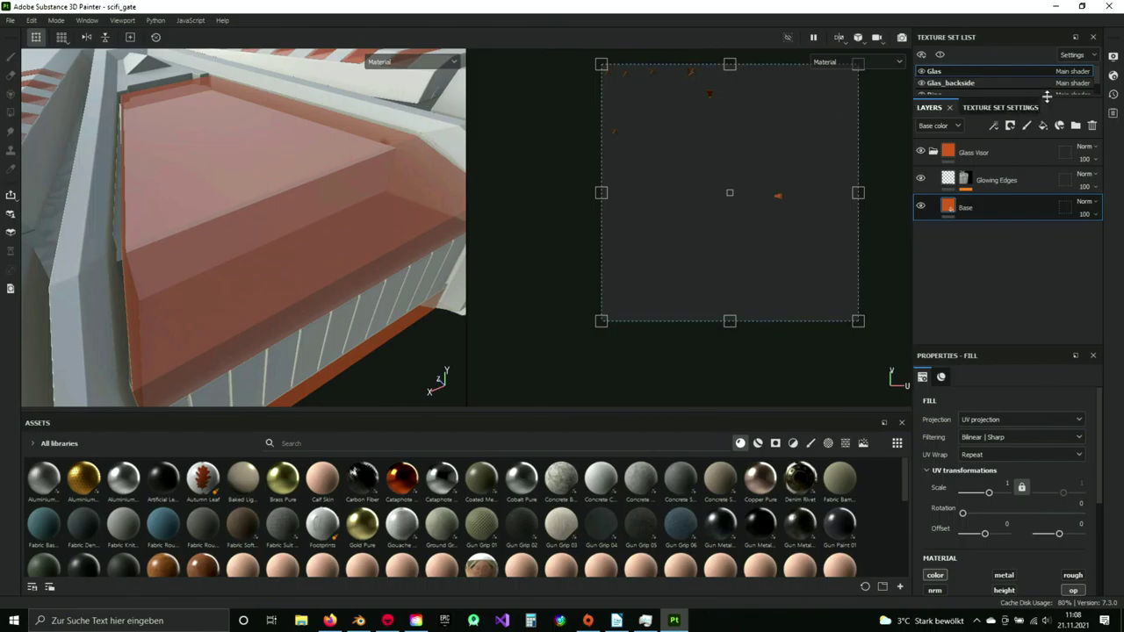
left_click_drag(1047, 96, 1048, 144)
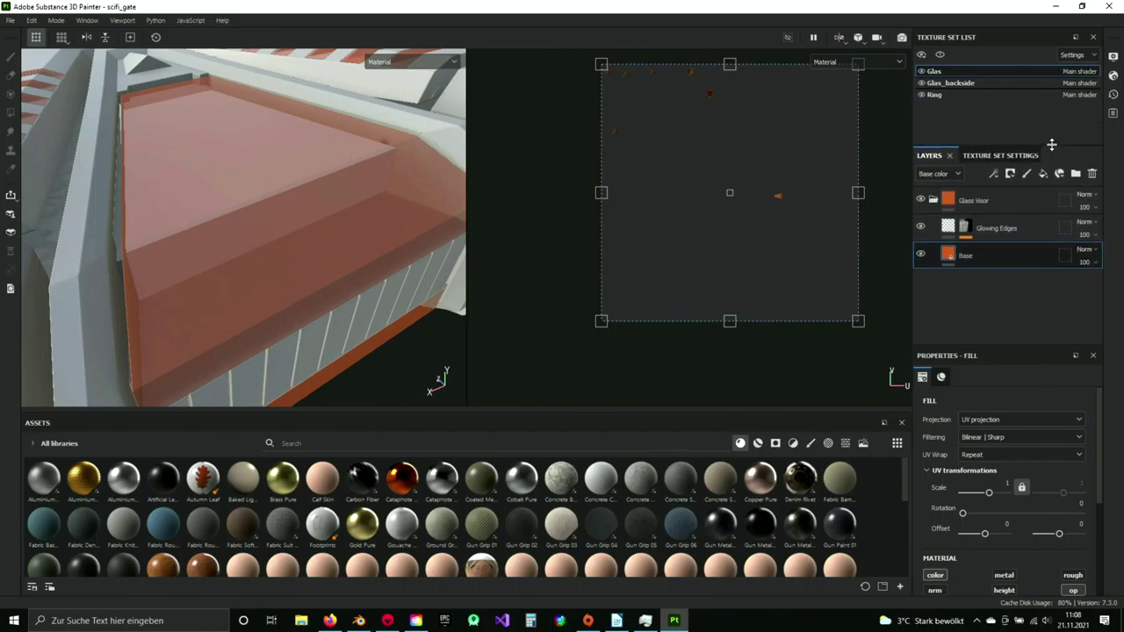
left_click(922, 84)
left_click(922, 84)
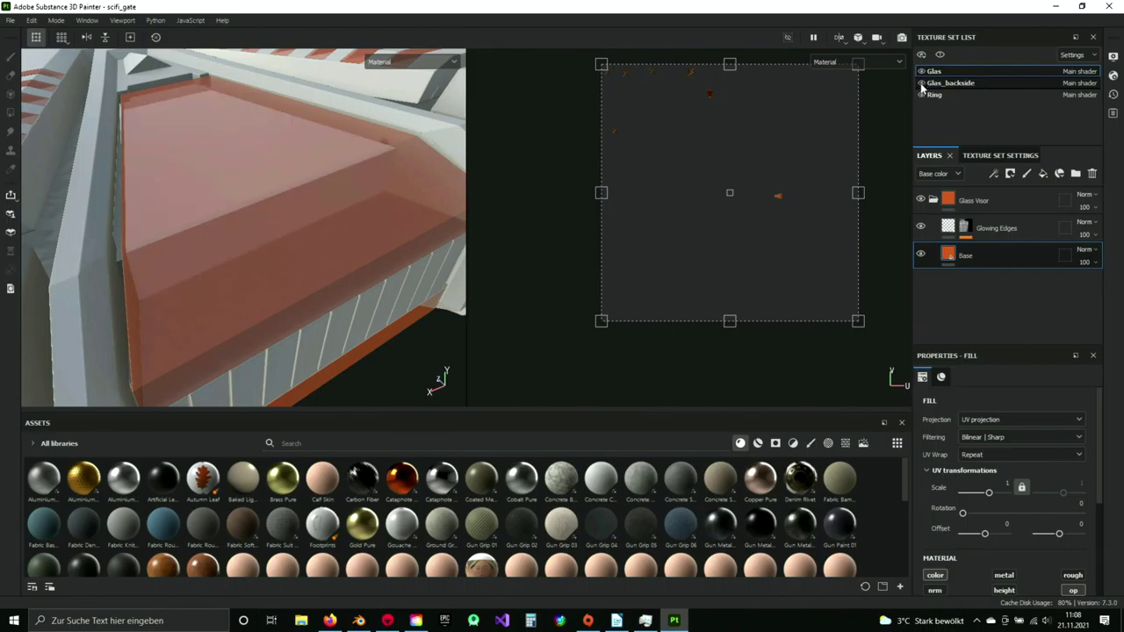
left_click(920, 85)
left_click(921, 84)
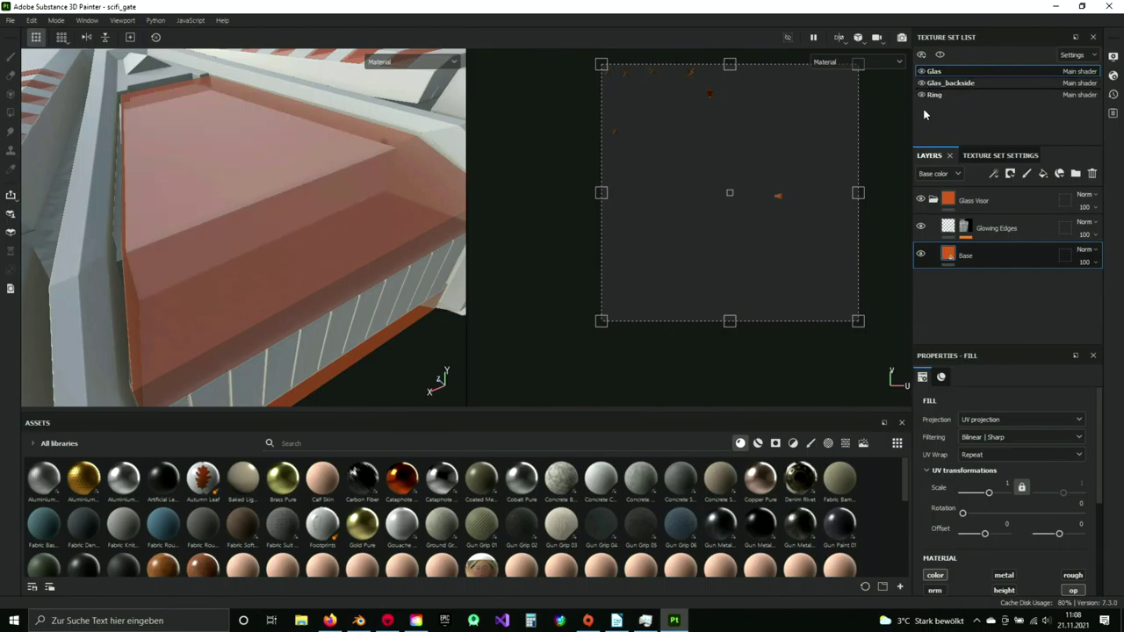
- Set the opacity of the Glas texture set's Base fill layer to 0.6857
left_click_drag(215, 161, 162, 168, "alt")
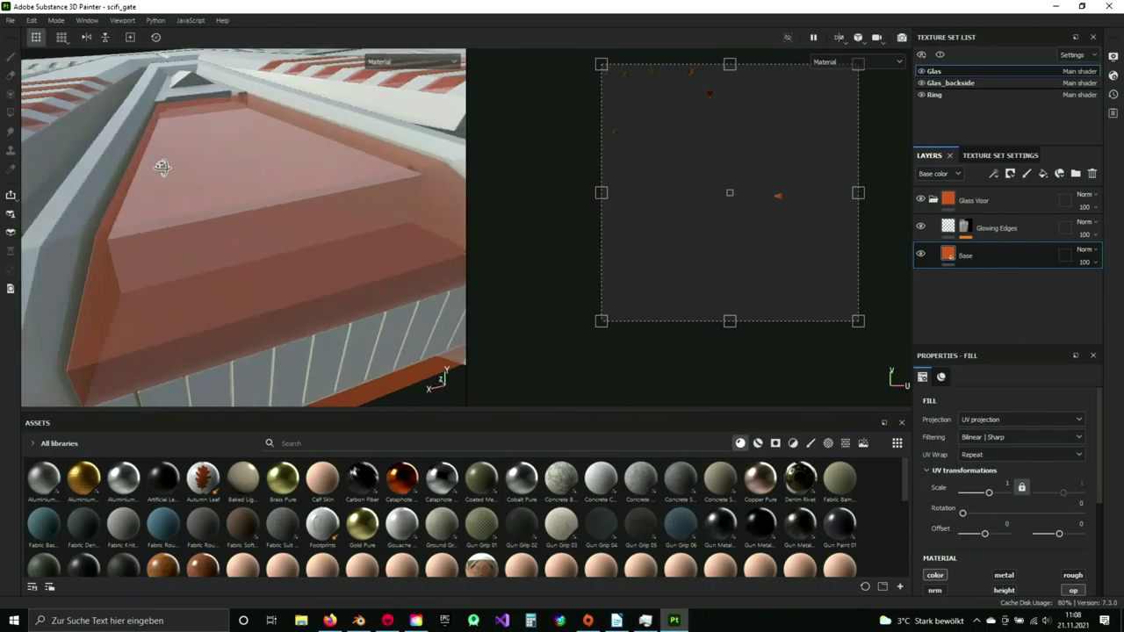
left_click_drag(243, 166, 288, 201, "alt")
left_click_drag(365, 211, 271, 211, "alt")
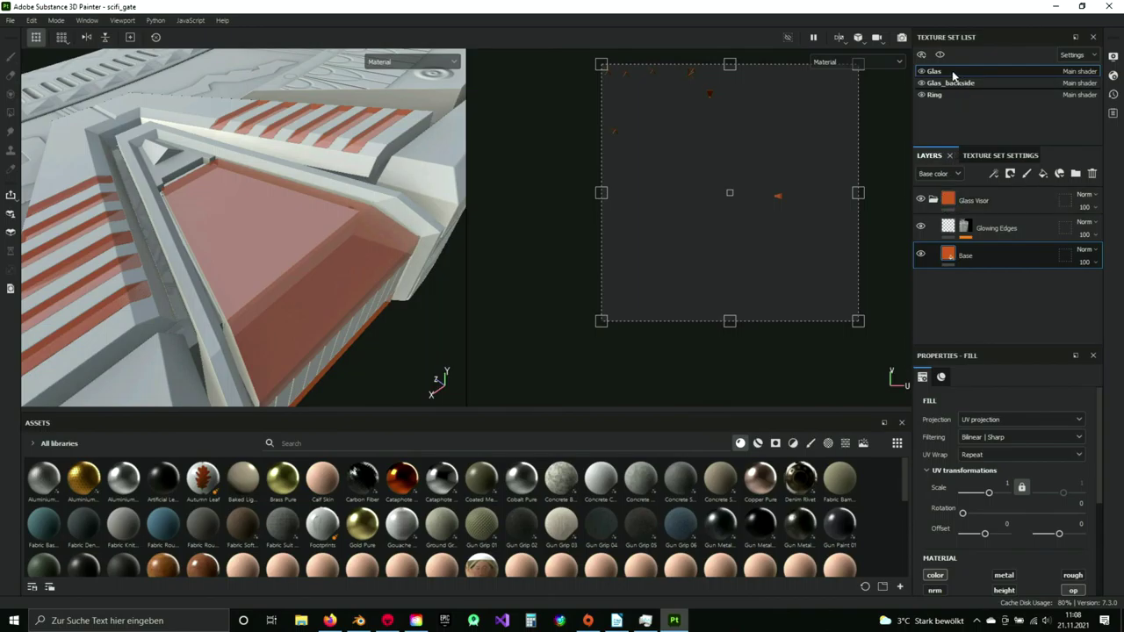
scroll(1000, 515, "down", 5)
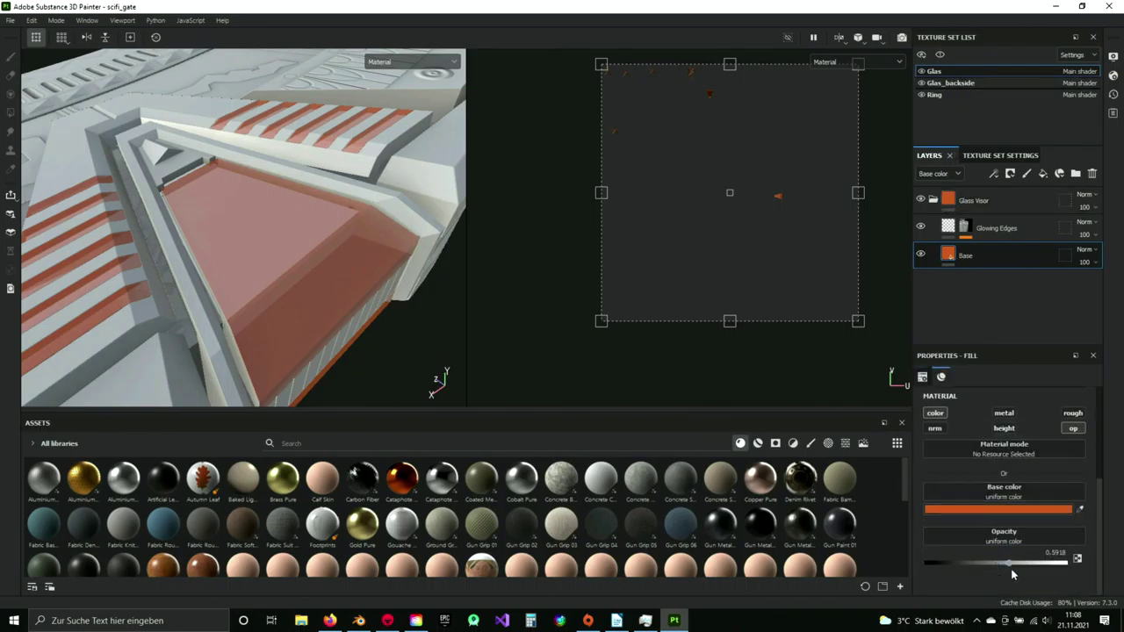
mouse_move(1010, 566)
left_mouse_down()
mouse_move(996, 559)
mouse_move(1023, 571)
left_mouse_up()
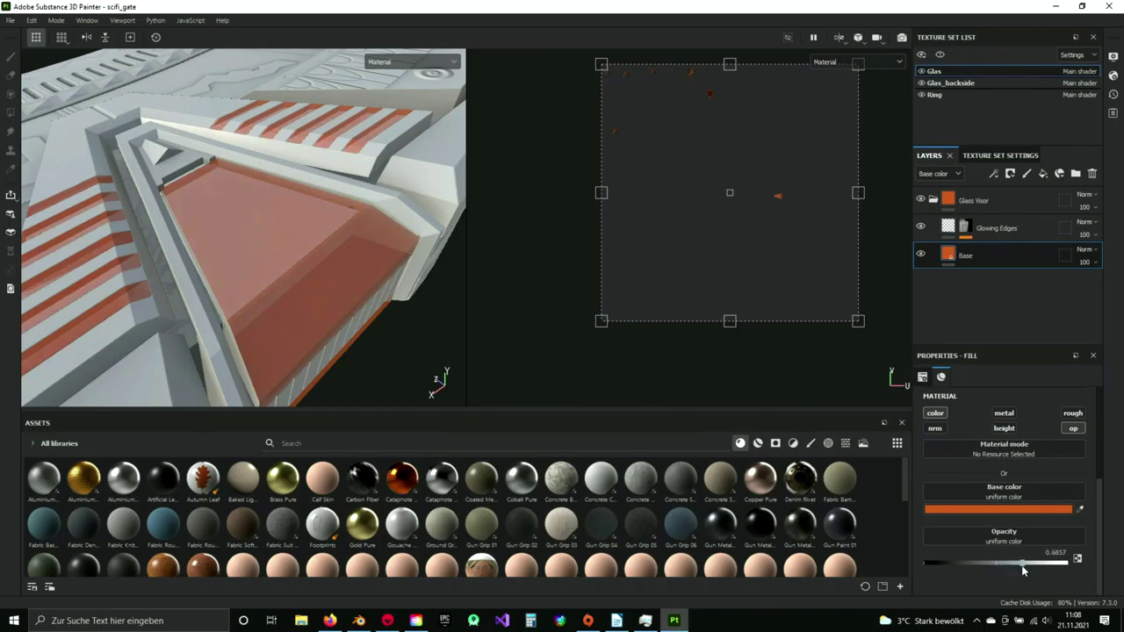
- Set the base color of the Base layer in the Glass Visor group to a deep red, about #B41B0D
left_click(1019, 510)
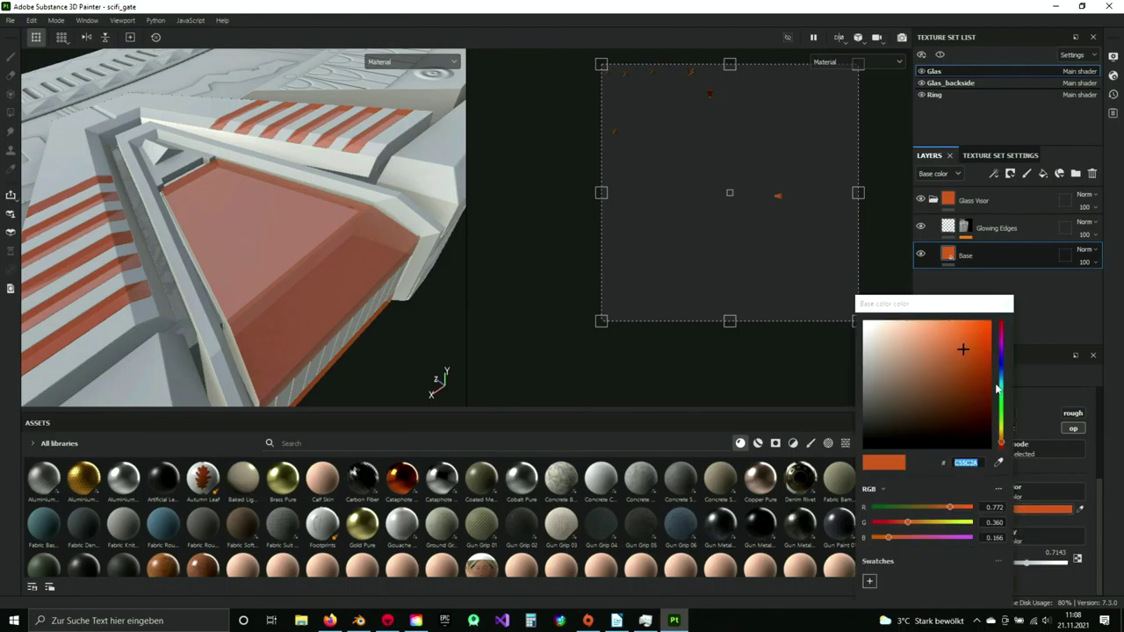
left_click(1002, 449)
left_click(1000, 446)
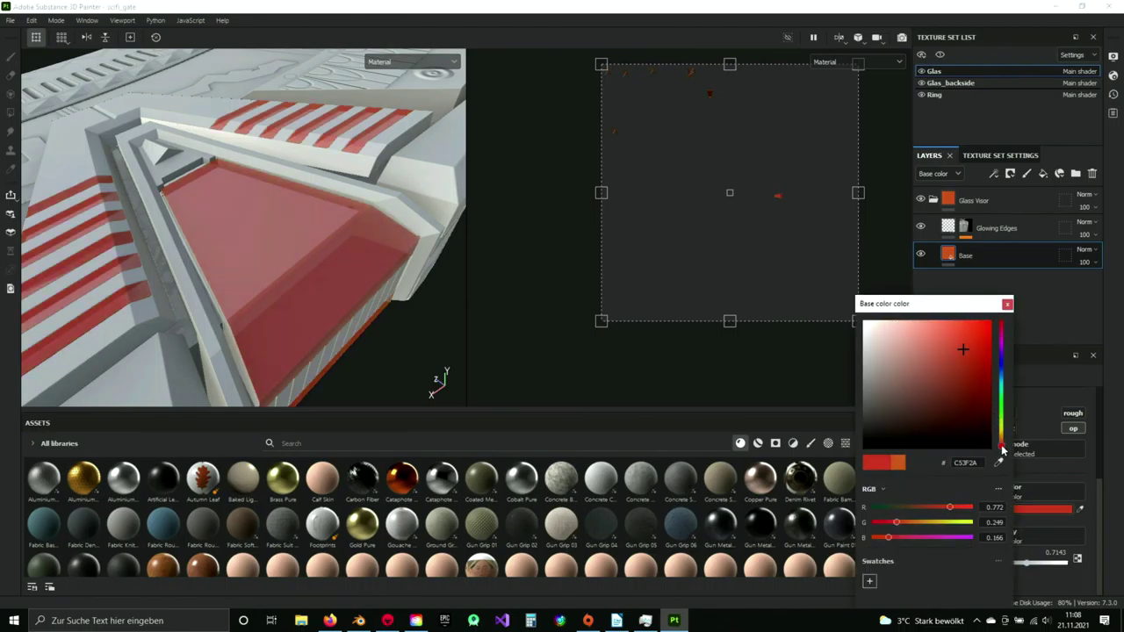
mouse_move(998, 444)
left_mouse_down()
mouse_move(1002, 451)
mouse_move(1009, 324)
mouse_move(1002, 445)
left_mouse_up()
left_click_drag(977, 379, 978, 355)
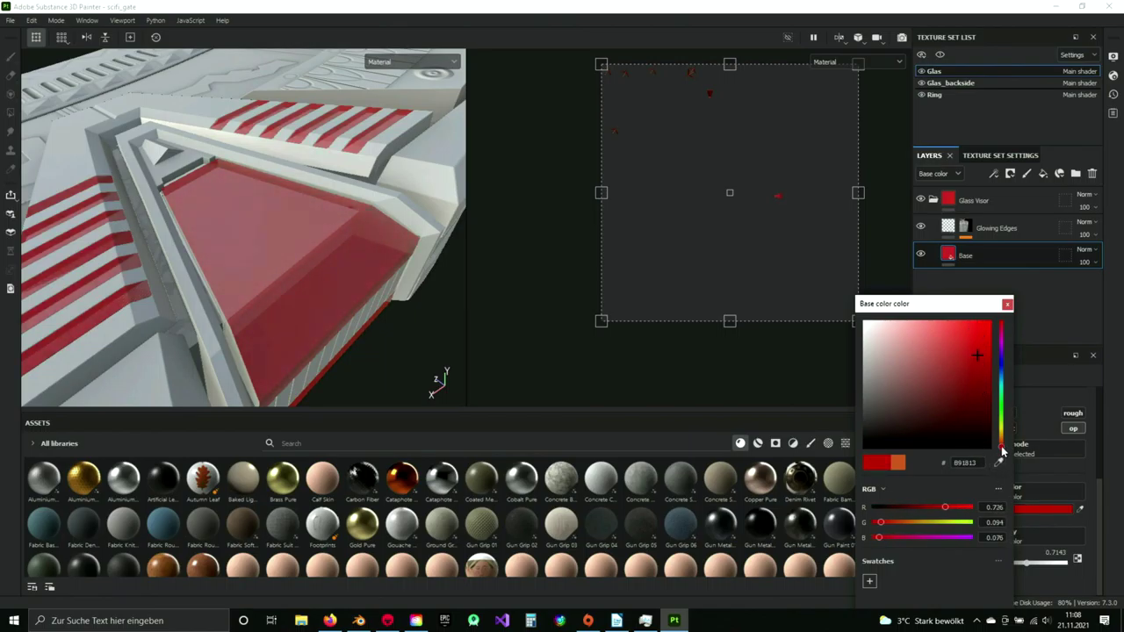
left_click_drag(1001, 448, 1003, 445)
mouse_move(977, 358)
left_mouse_down()
mouse_move(982, 378)
mouse_move(980, 362)
left_mouse_up()
left_click_drag(1001, 443, 1003, 447)
left_click_drag(980, 363, 981, 357)
- Brighten the Base layer's red base color to #D82011, judging it on the ring's glass segments, and finish color editing
left_click_drag(387, 308, 356, 312, "alt")
scroll(356, 309, "down", 6)
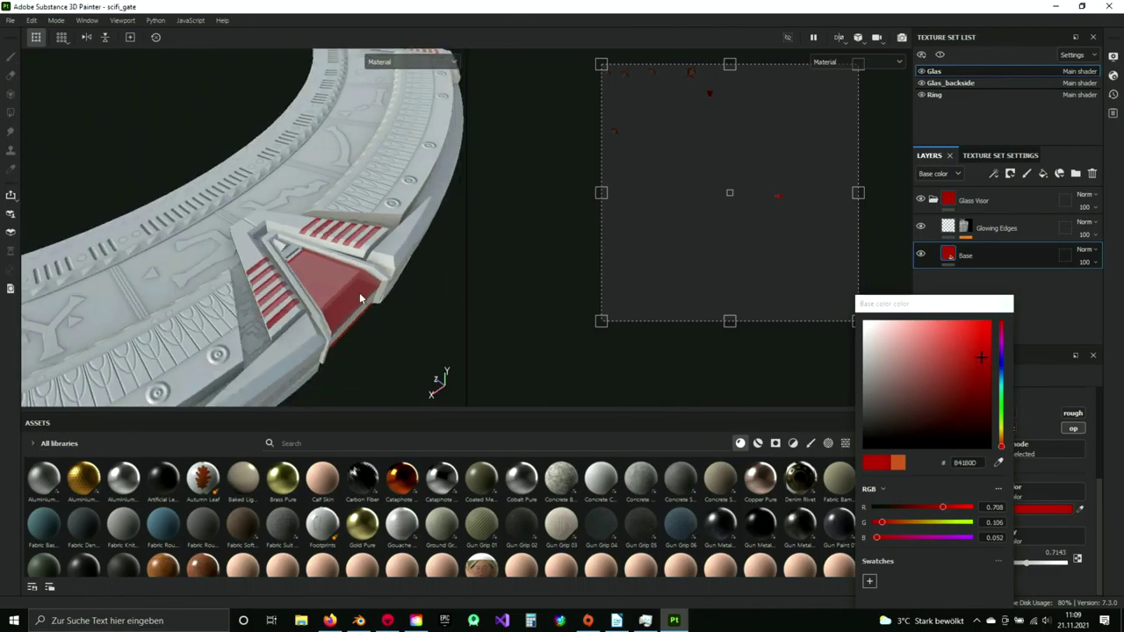
left_click_drag(286, 242, 392, 291, "alt")
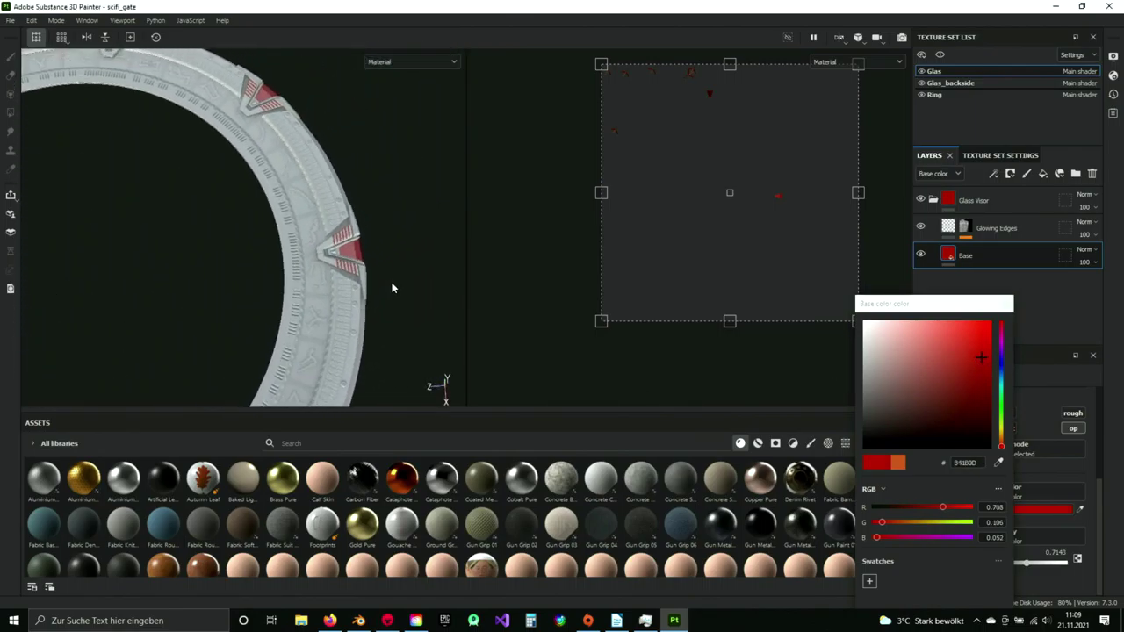
scroll(358, 269, "up", 4)
middle_click_drag(397, 274, 365, 290, "alt")
scroll(366, 290, "up", 4)
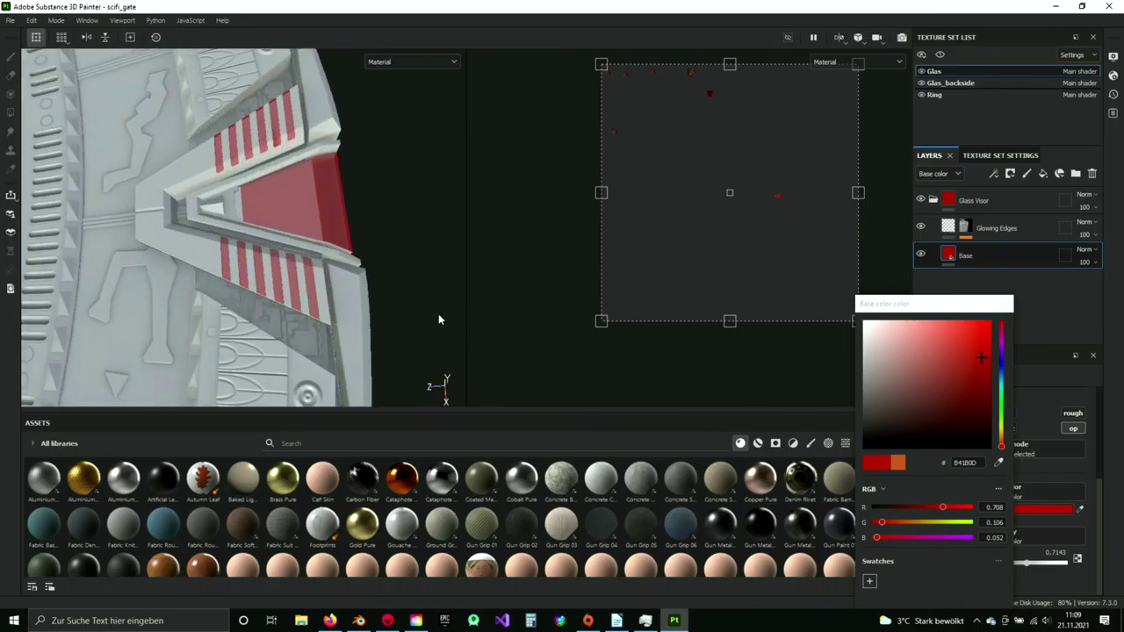
left_click(981, 355)
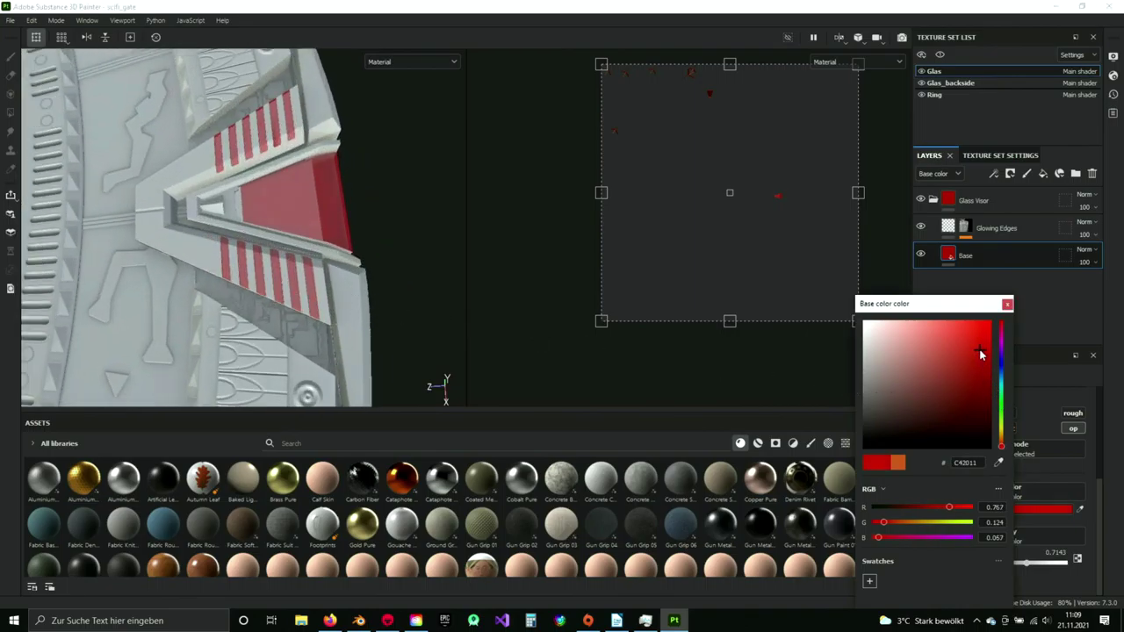
left_click_drag(954, 507, 959, 510)
scroll(290, 231, "down", 5)
scroll(295, 229, "down", 3)
scroll(296, 220, "up", 5)
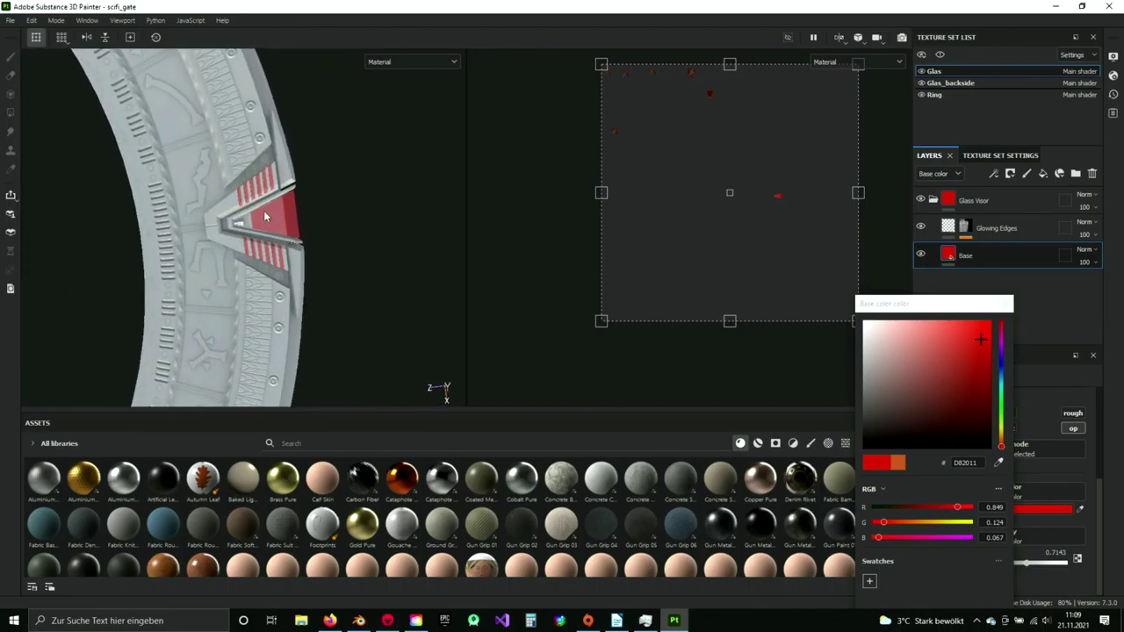
left_click_drag(264, 217, 369, 241, "alt")
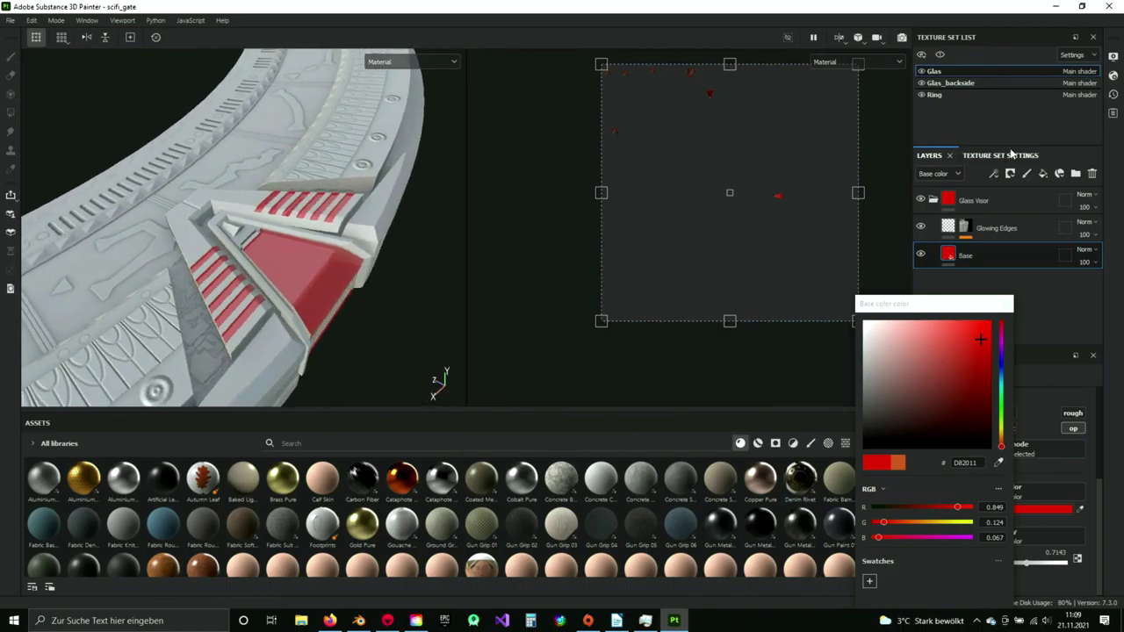
left_click(944, 94)
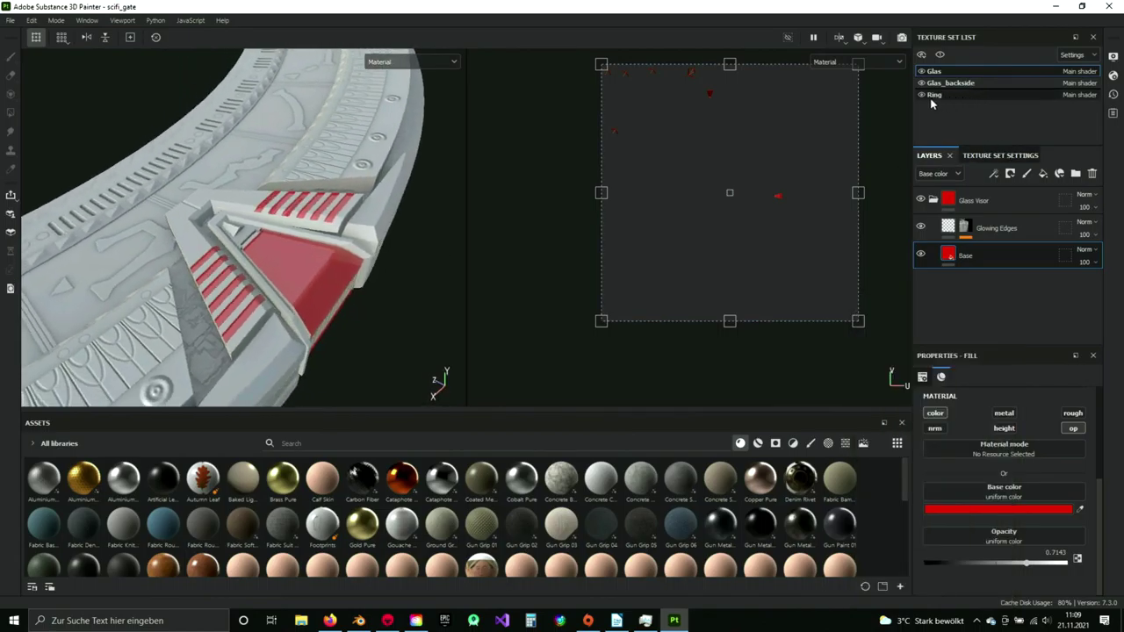
- Delete Layer 1 from the Ring texture set
left_click(944, 94)
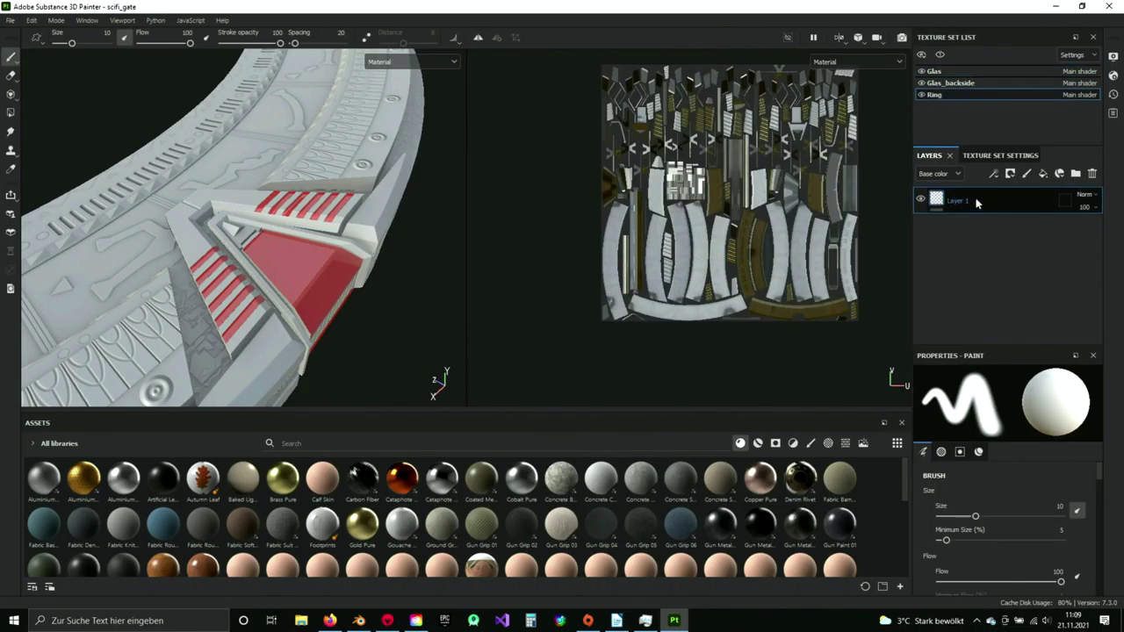
key("Delete")
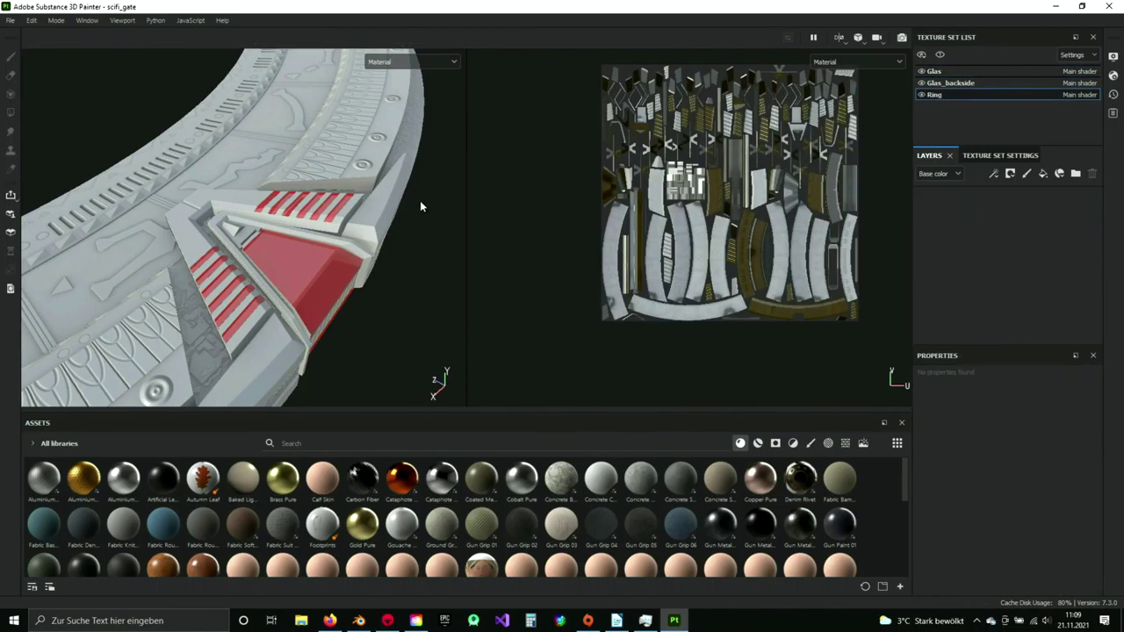
left_click_drag(296, 242, 381, 205, "alt")
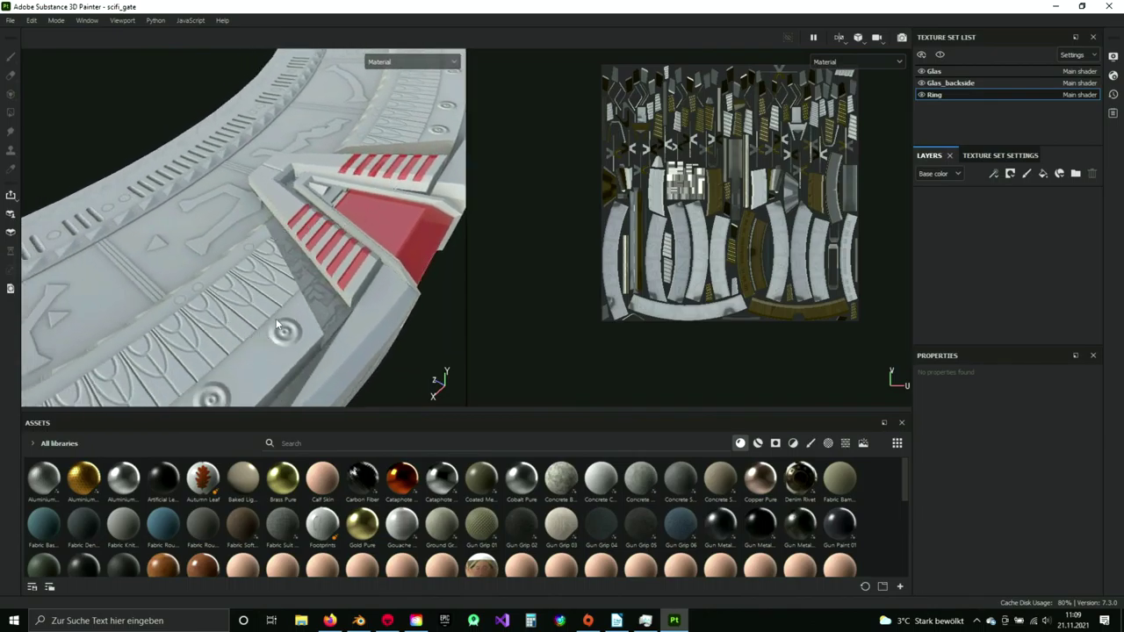
left_click_drag(270, 210, 330, 287, "alt")
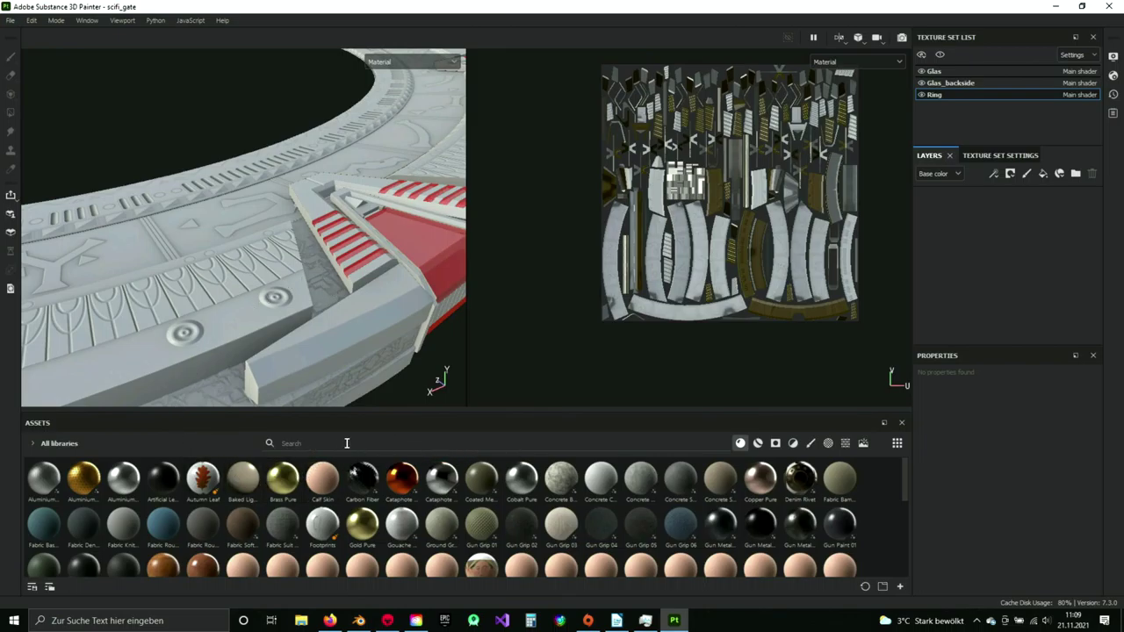
- Search the smart materials for "gal" and clear the search
left_click(758, 444)
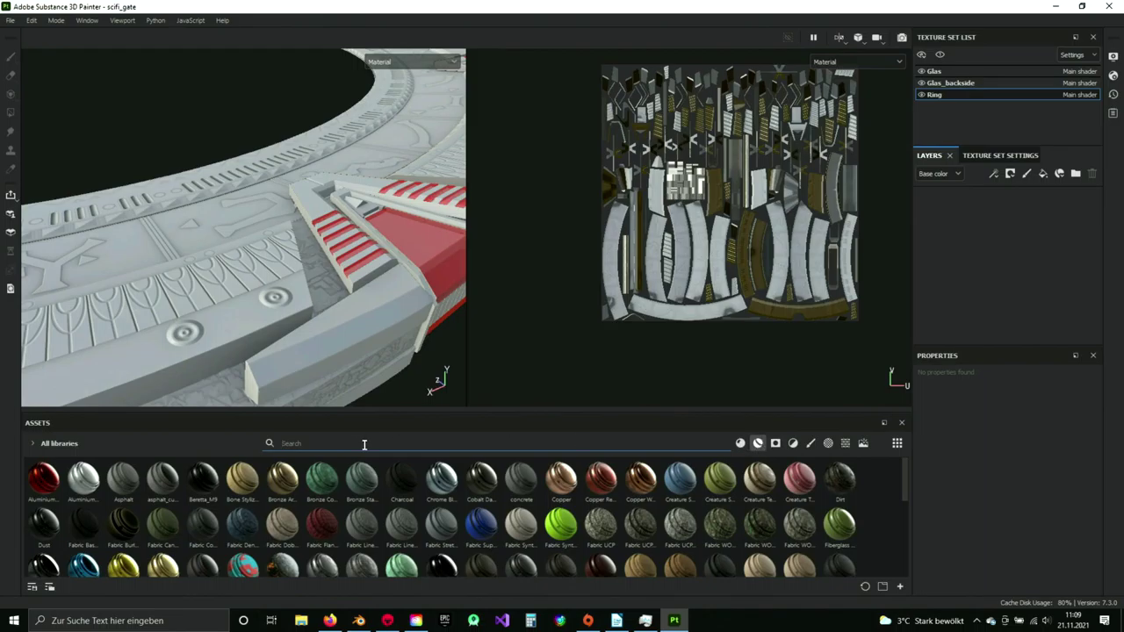
type("gal")
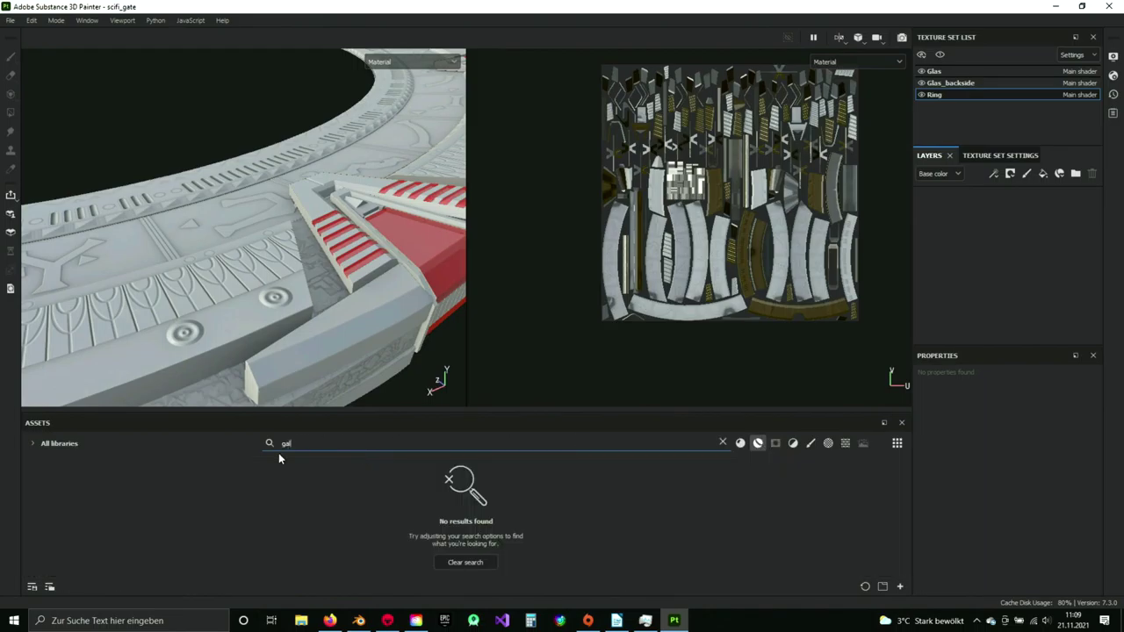
left_click(723, 444)
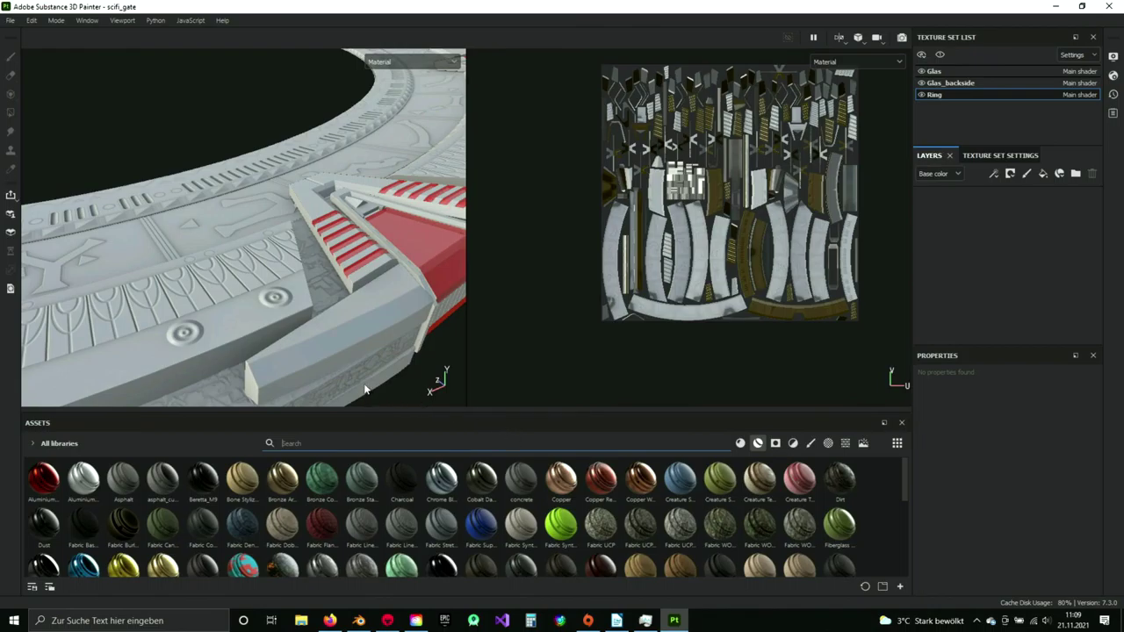
- Switch to the Substance 3D Assets site in Firefox and search the whole asset library for "galvanized"
left_click(329, 621)
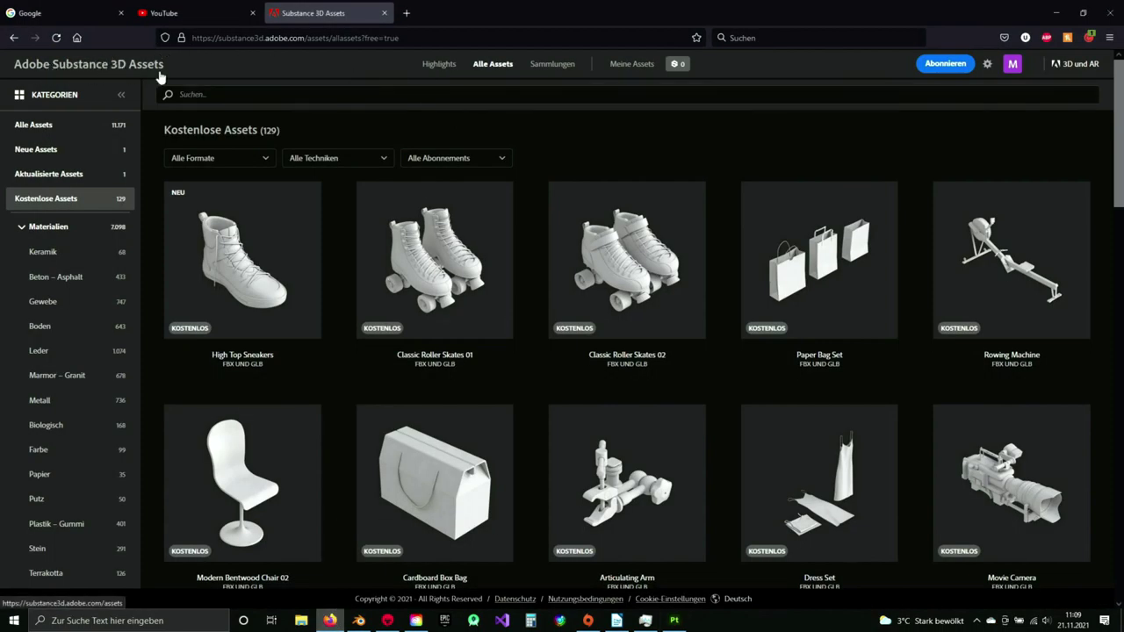
left_click(91, 68)
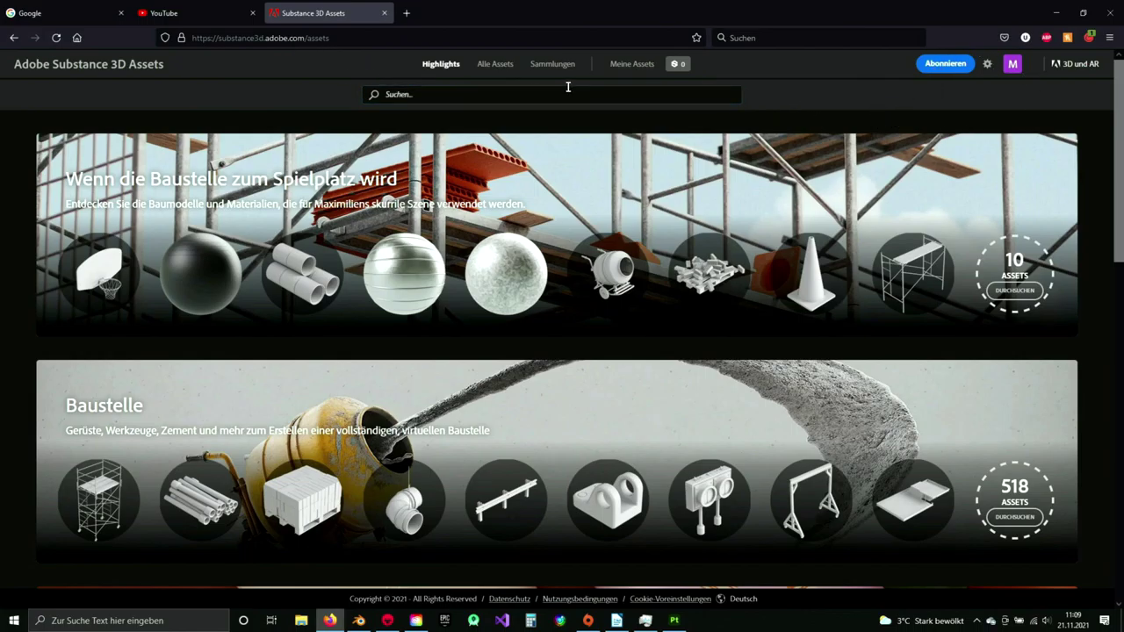
left_click(443, 95)
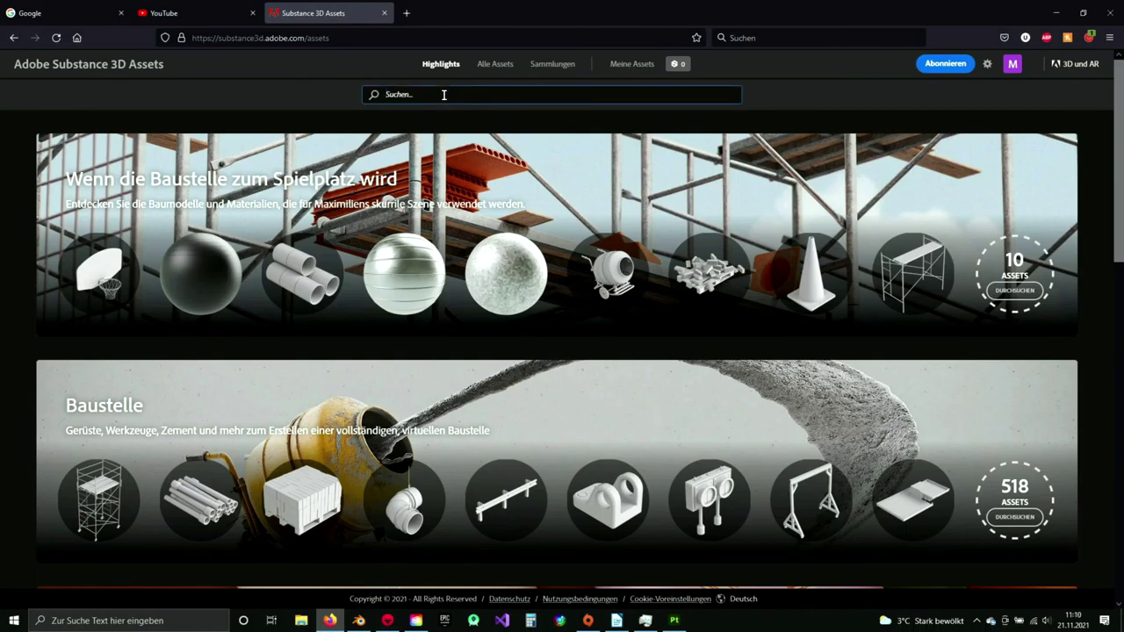
type("galvanized")
key("Return")
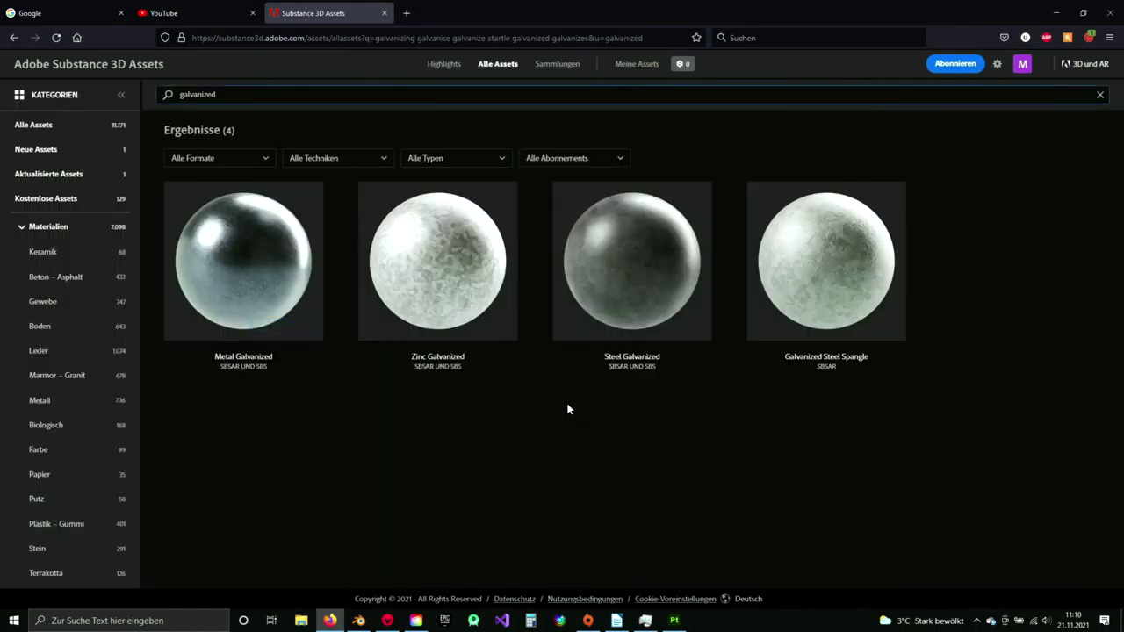
- Examine the preview and detail image of the Metal Galvanized material, and return to the search results
left_click(251, 268)
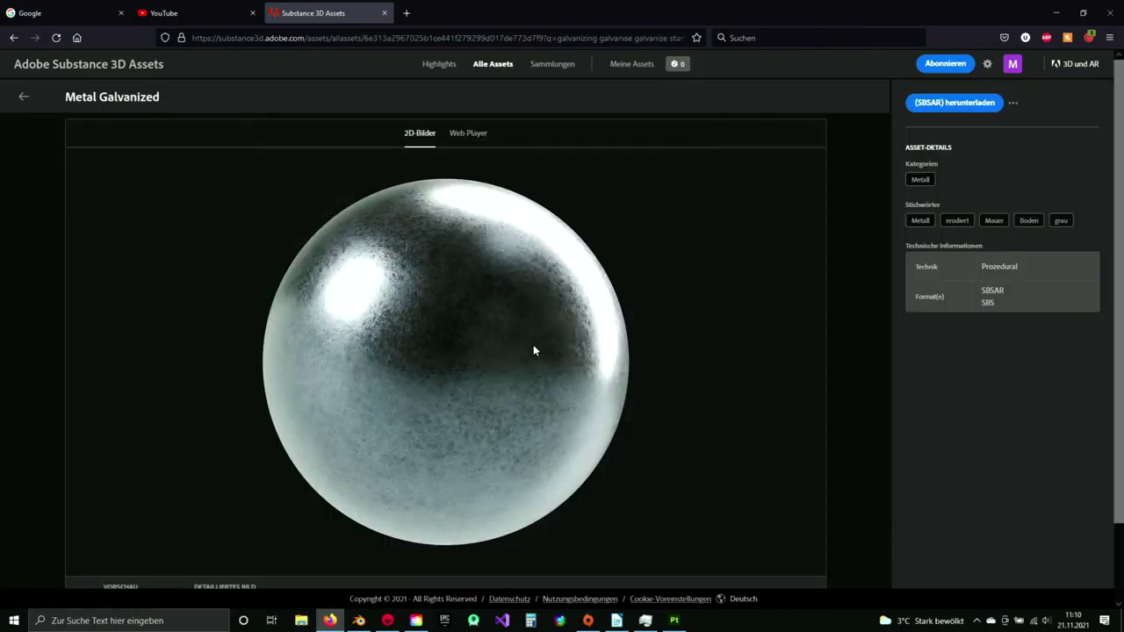
scroll(527, 342, "down", 1)
left_click(261, 577)
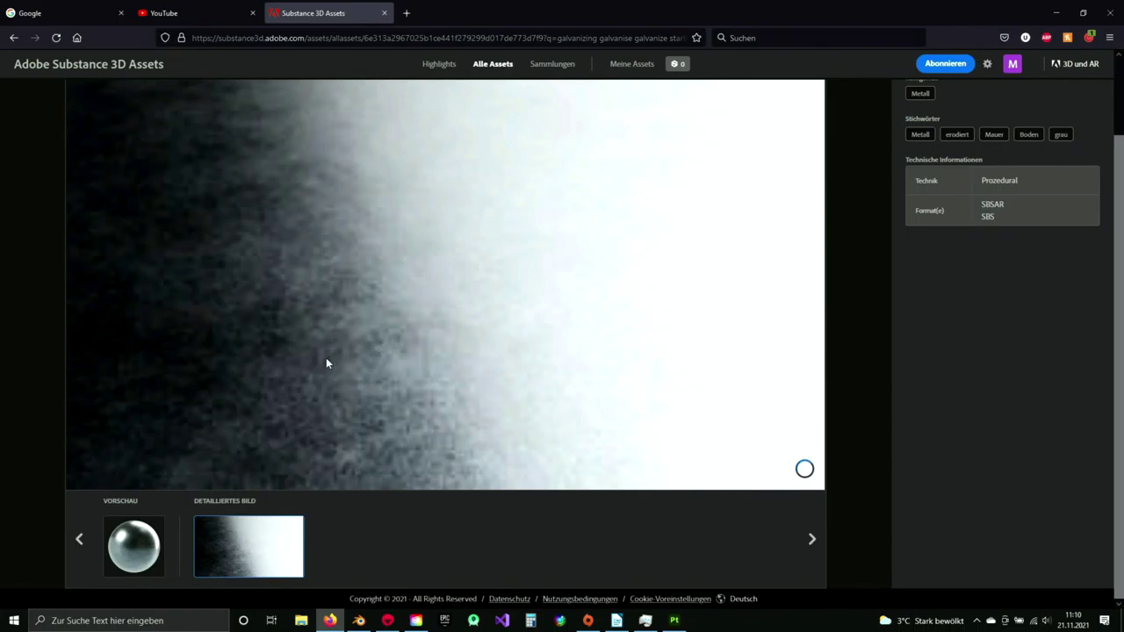
scroll(331, 359, "up", 1)
scroll(370, 350, "down", 1)
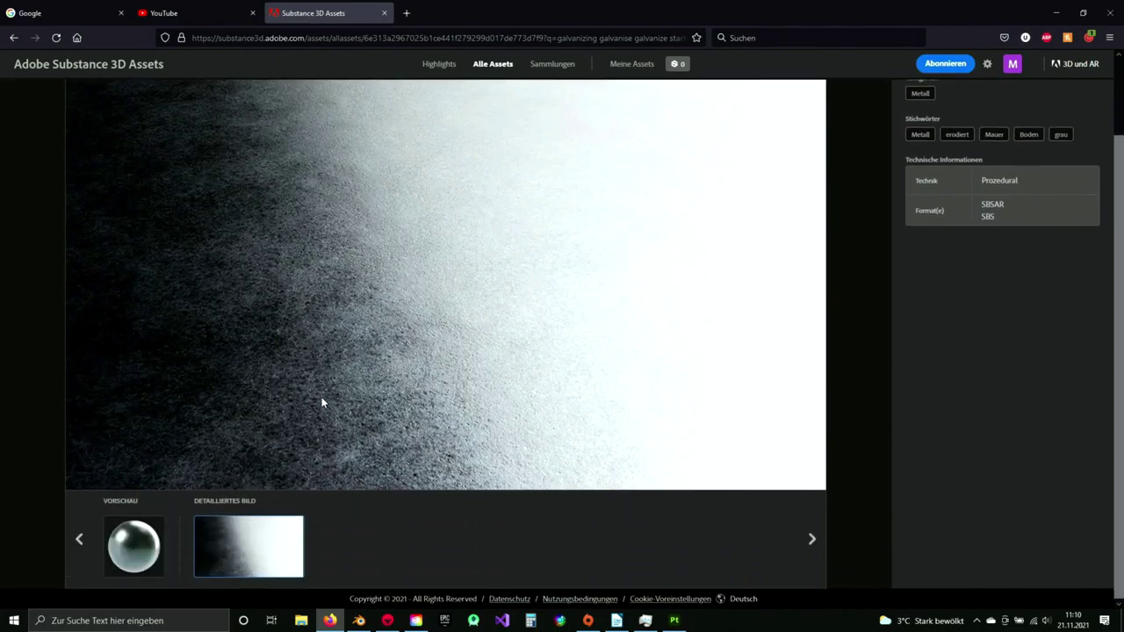
scroll(229, 281, "up", 1)
left_click(24, 97)
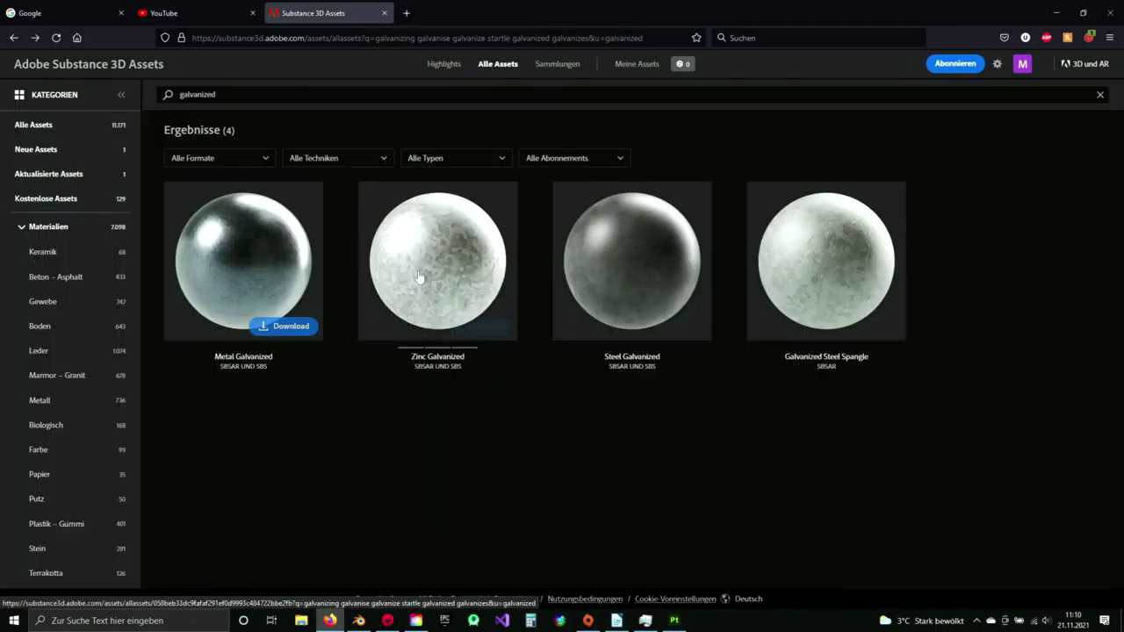
- Examine the preview of the Zinc Galvanized material and return to the search results
left_click(412, 296)
scroll(496, 379, "down", 1)
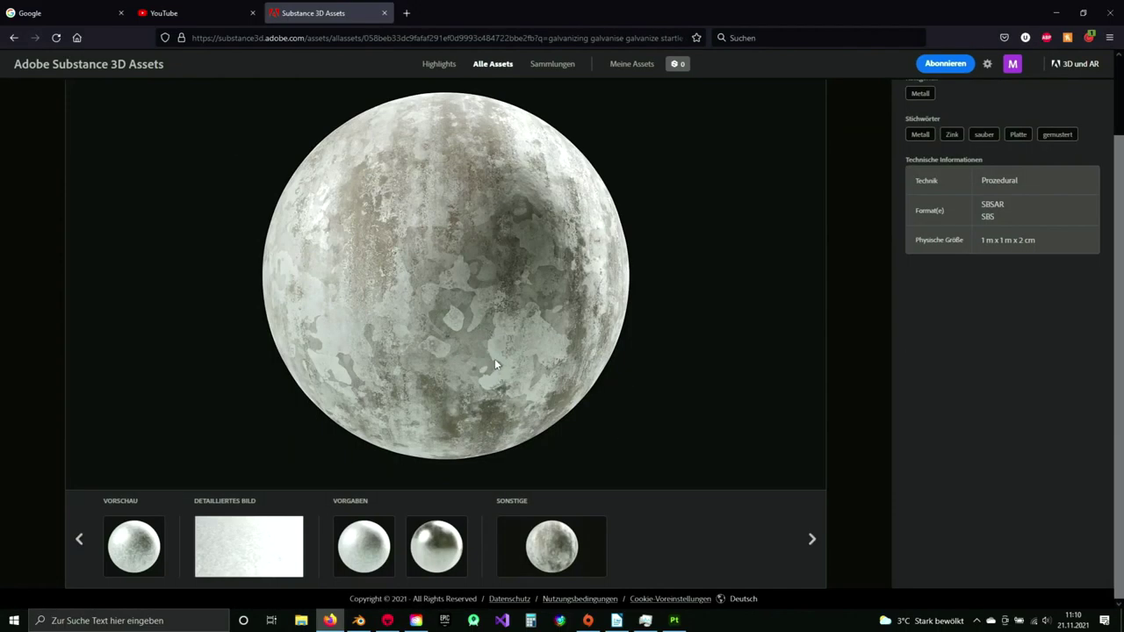
scroll(432, 332, "up", 1)
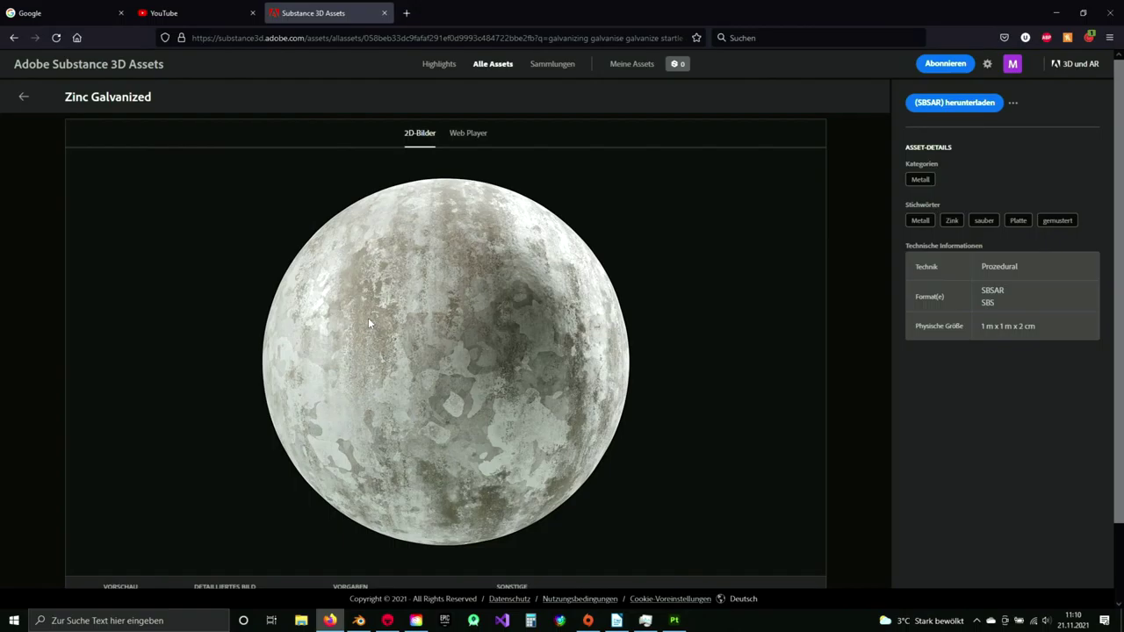
scroll(465, 338, "down", 1)
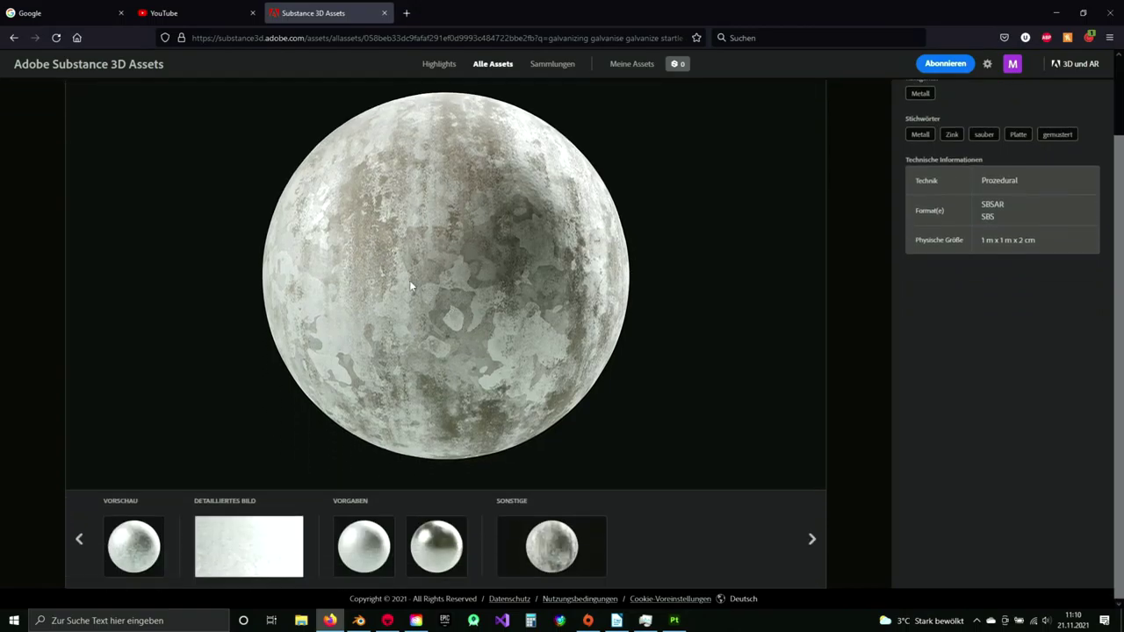
scroll(409, 280, "up", 1)
left_click(22, 102)
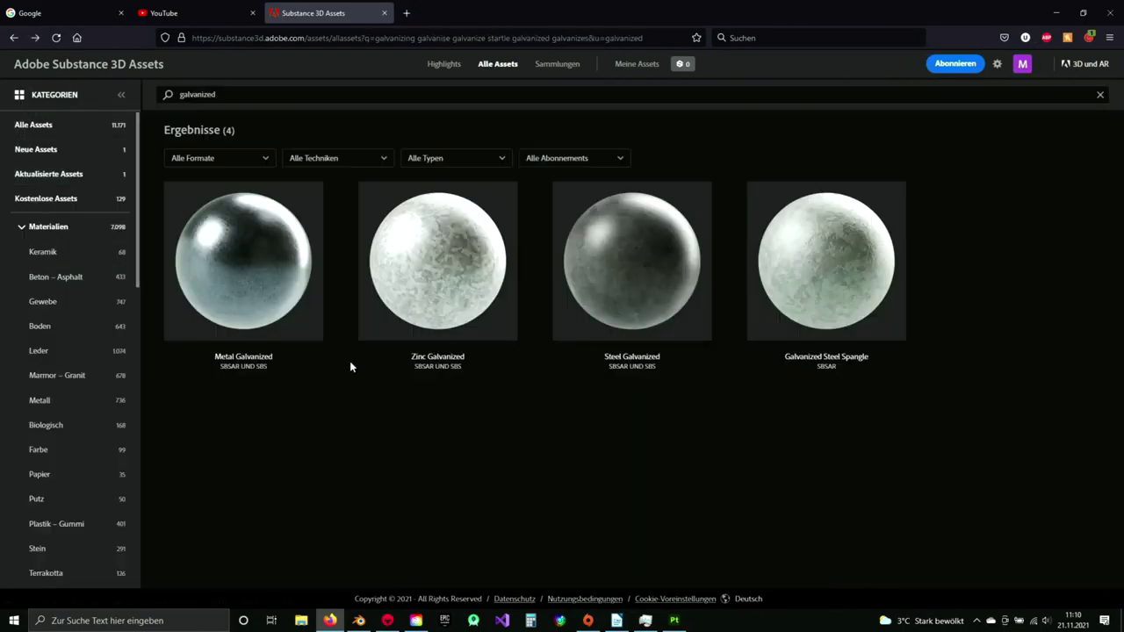
- Examine the preview and detail image of the Steel Galvanized material, and return to the search results
left_click(644, 276)
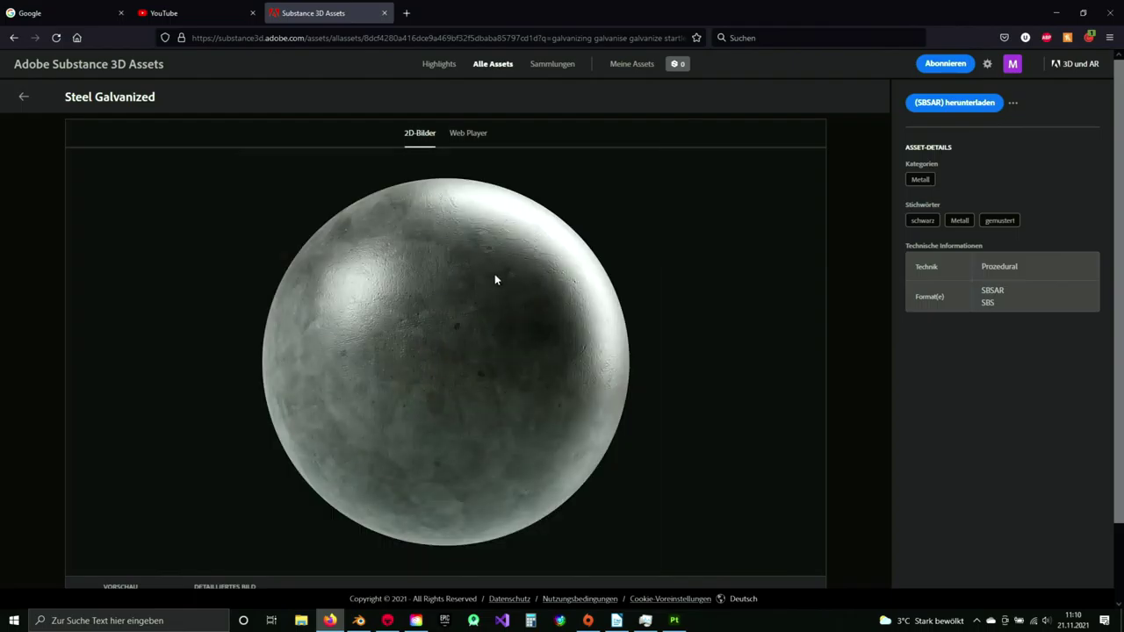
scroll(408, 325, "down", 1)
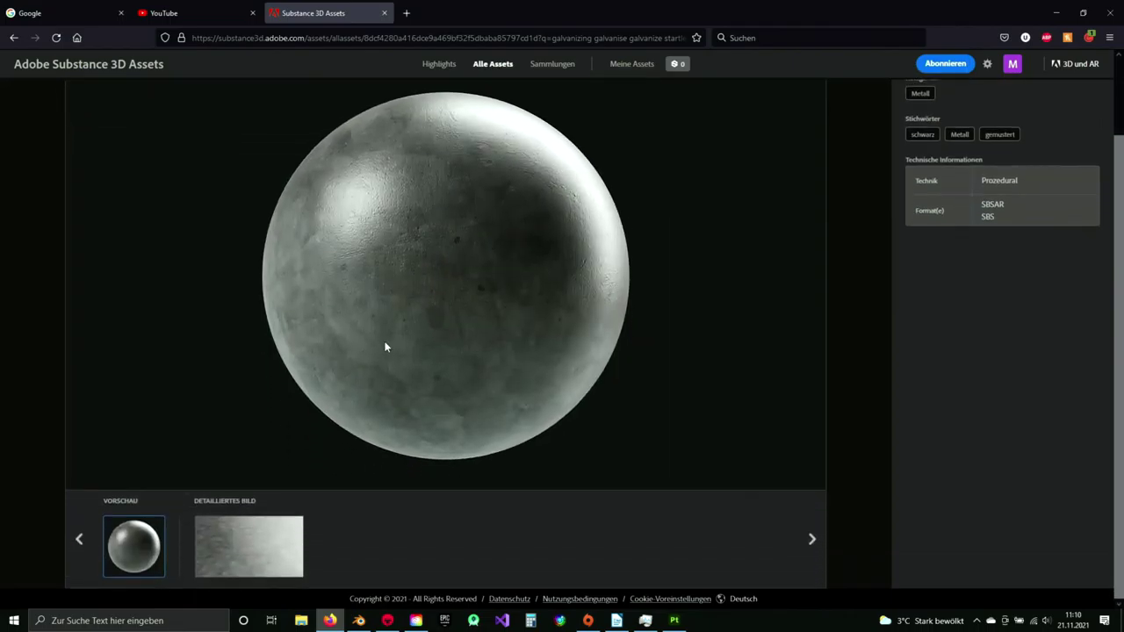
left_click(251, 555)
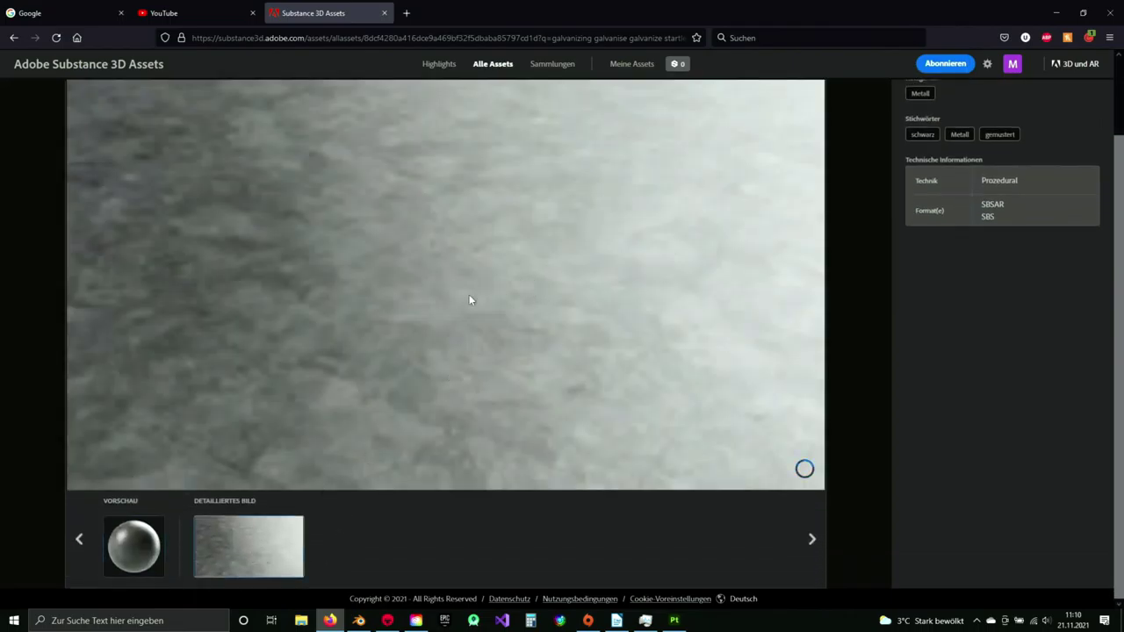
scroll(469, 300, "up", 1)
scroll(469, 299, "down", 1)
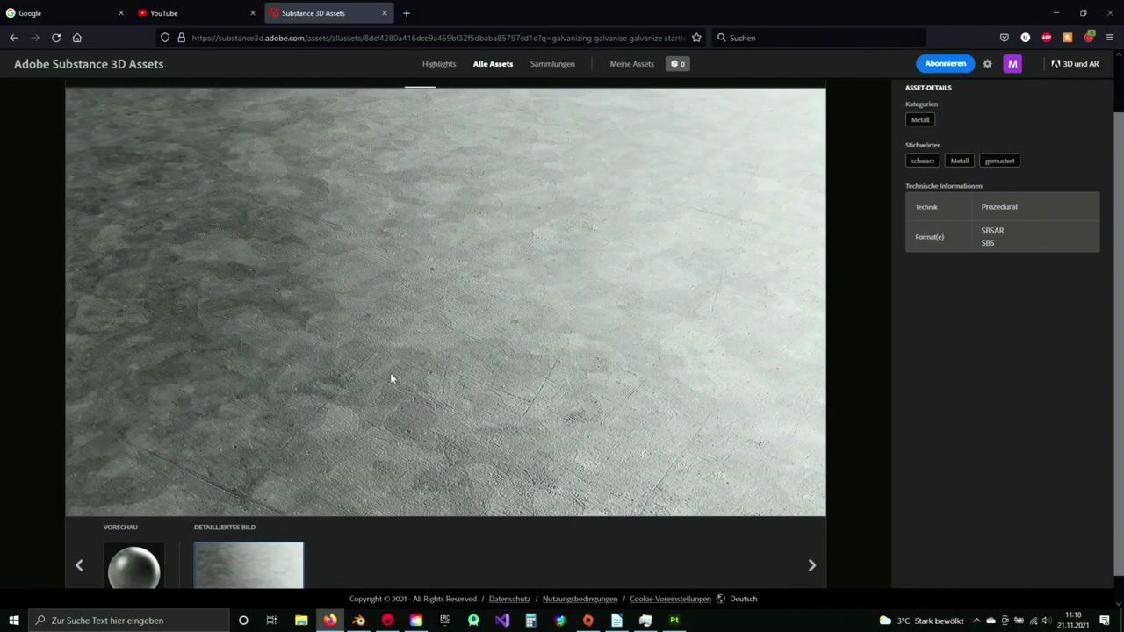
scroll(237, 199, "up", 1)
left_click(24, 96)
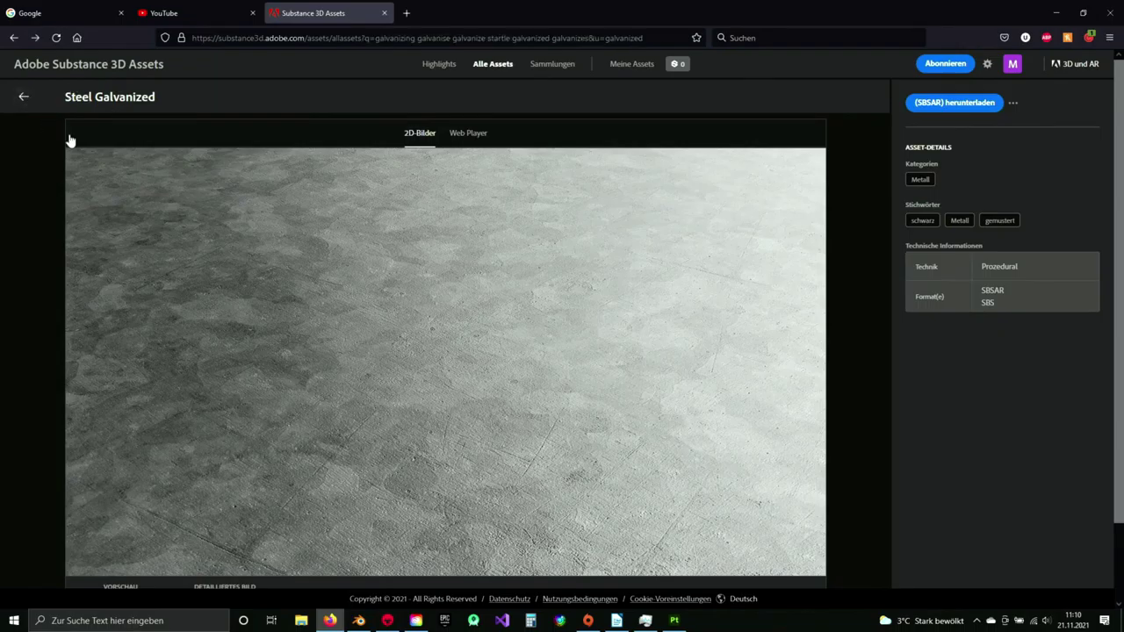
- Examine the preview of the Galvanized Steel Spangle material and return to the search results
left_click(815, 293)
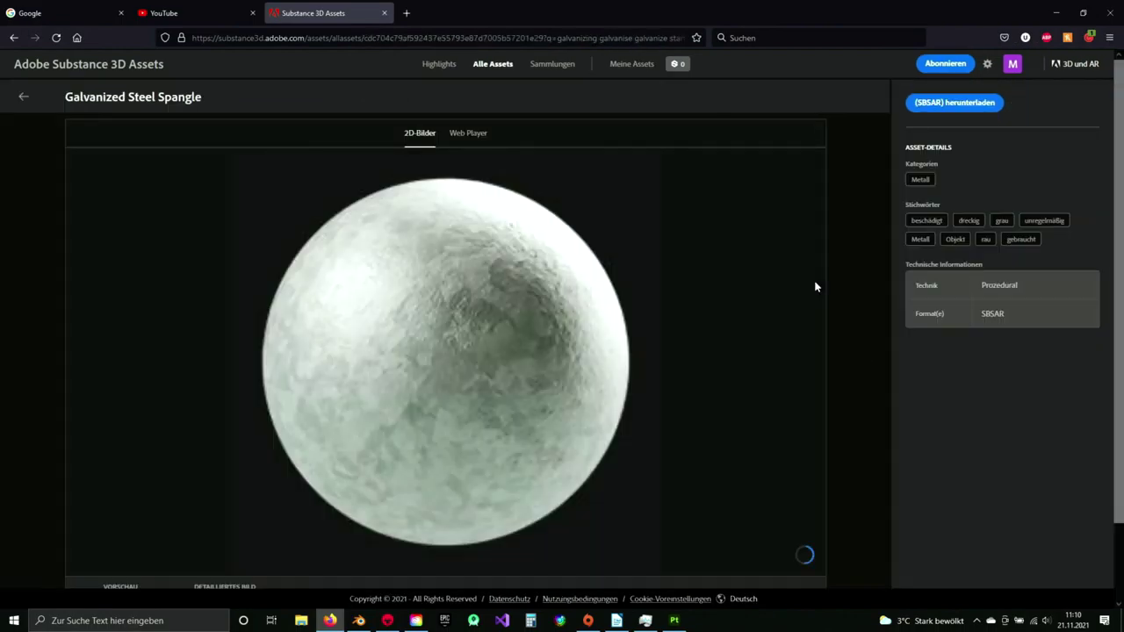
scroll(590, 322, "down", 1)
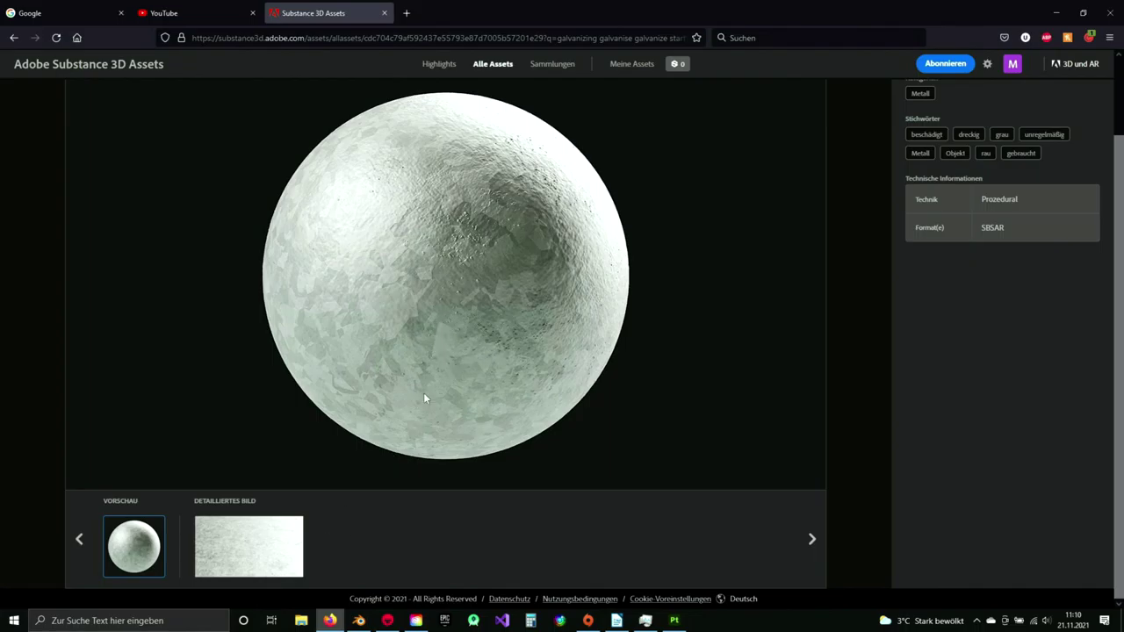
scroll(423, 393, "up", 1)
left_click(35, 105)
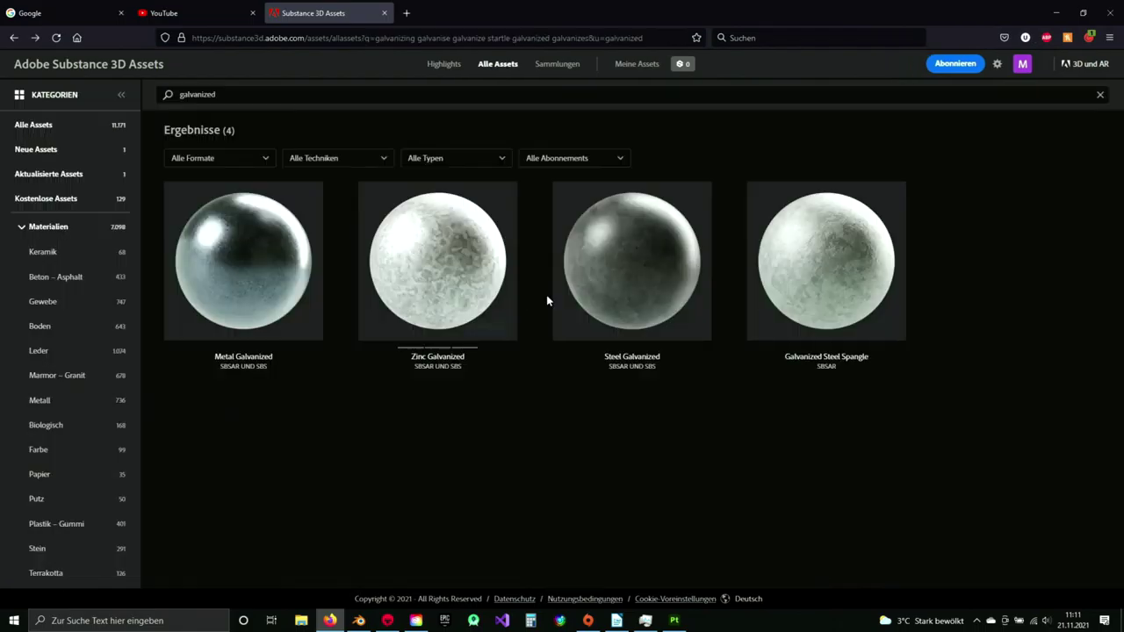
- Download the Steel Galvanized material in SBSAR format and save the file steel_galvanized.sbsar
left_click(630, 277)
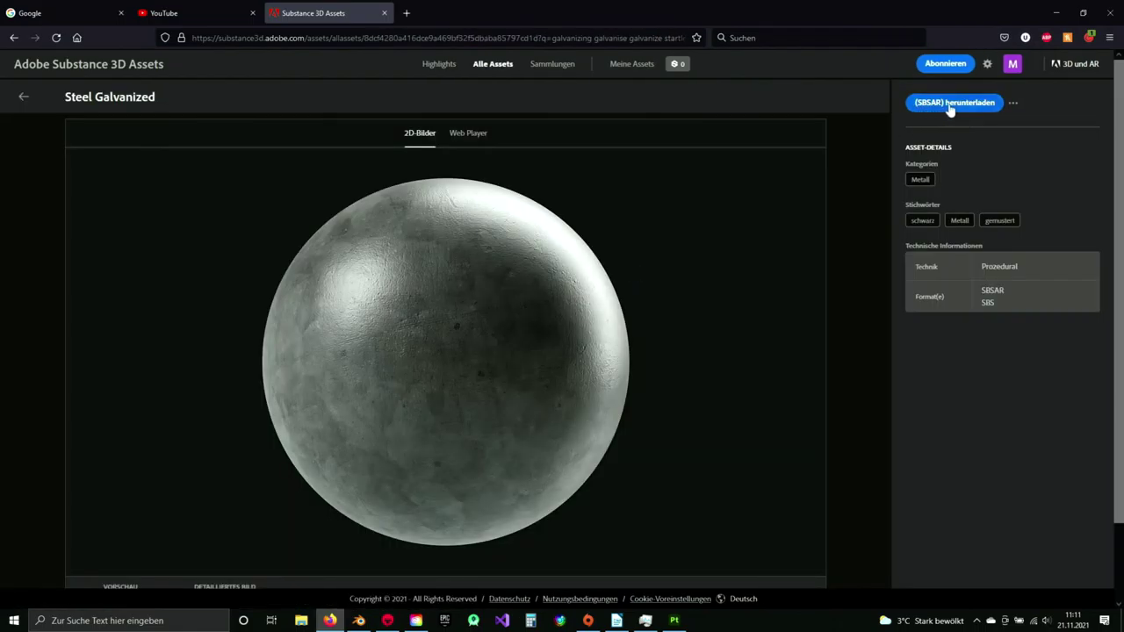
left_click(950, 104)
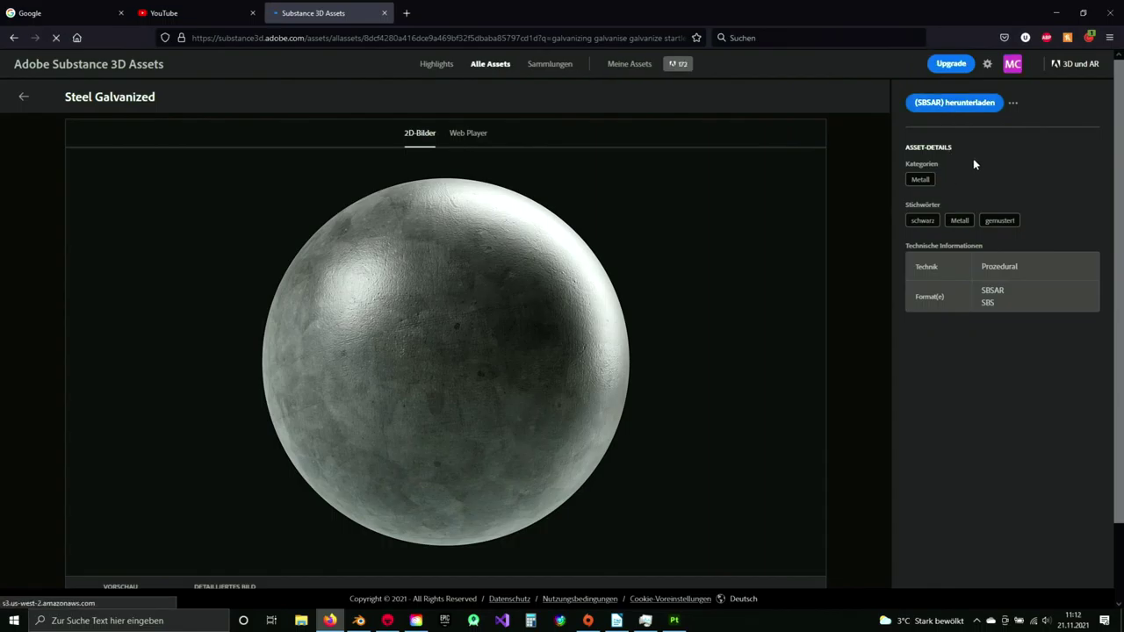
left_click(427, 351)
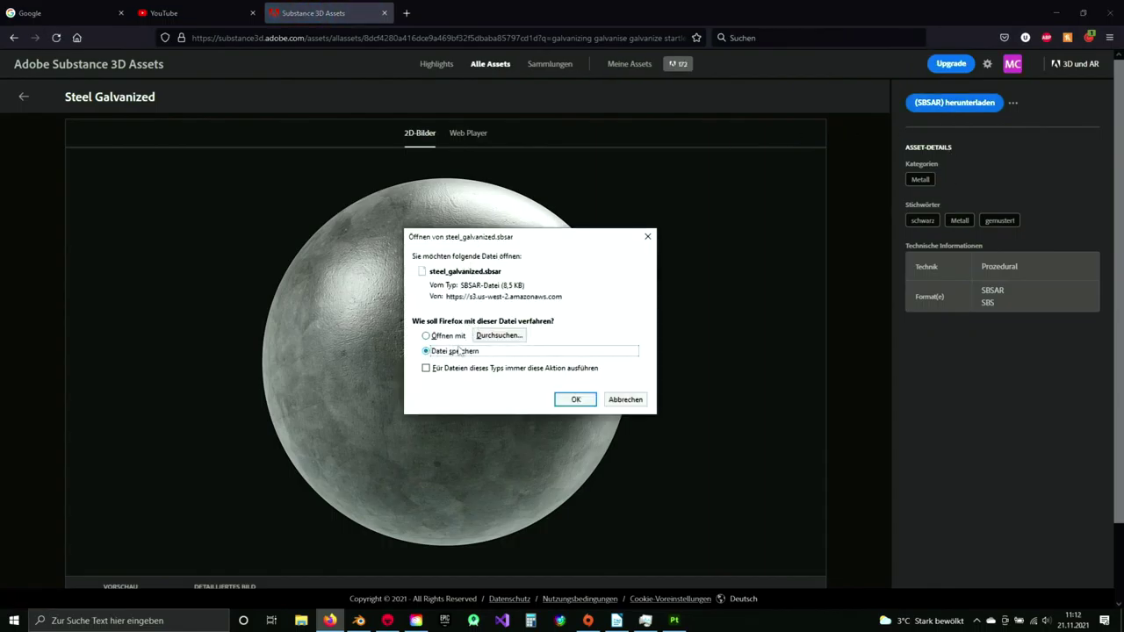
left_click(569, 402)
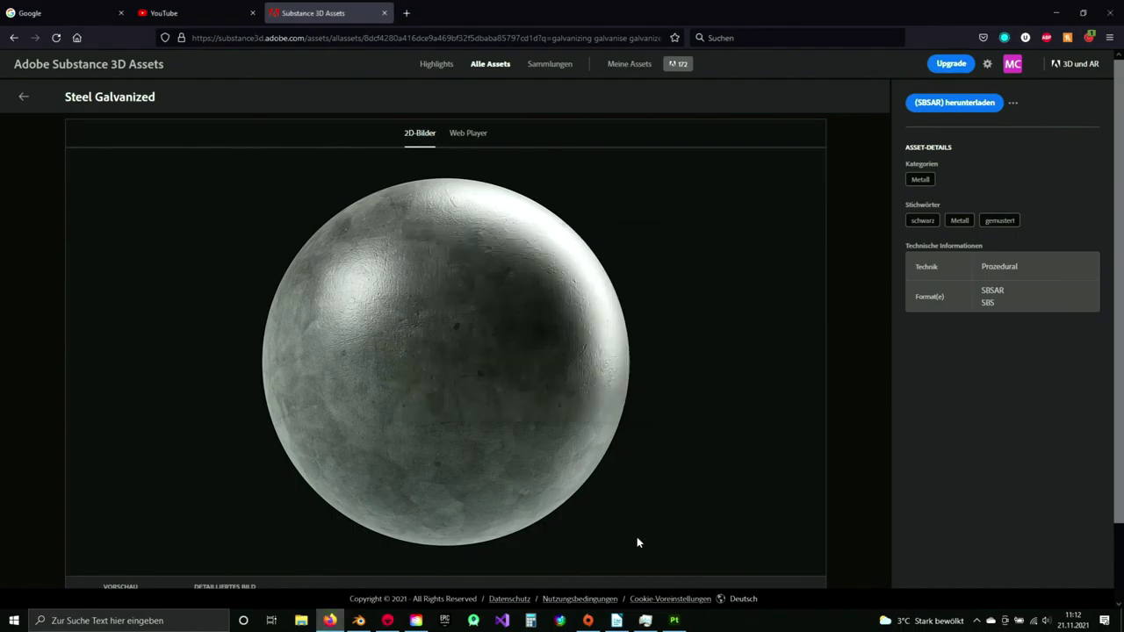
- Switch to Substance 3D Painter and add steel_galvanized.sbsar from the Downloads folder to the resources for import
left_click(674, 621)
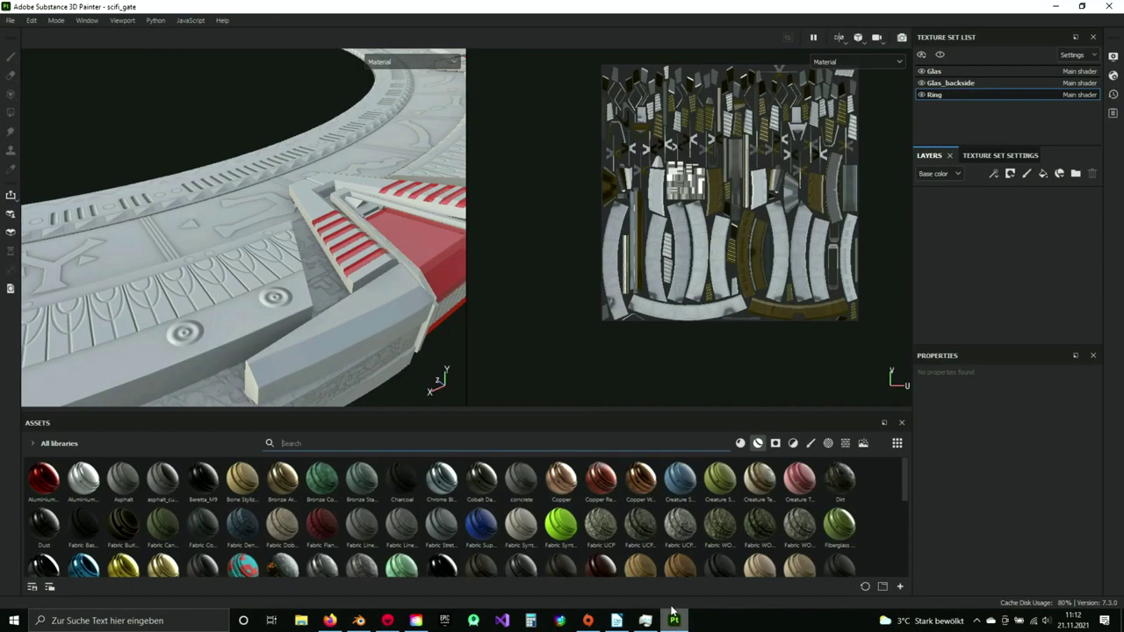
left_click(11, 21)
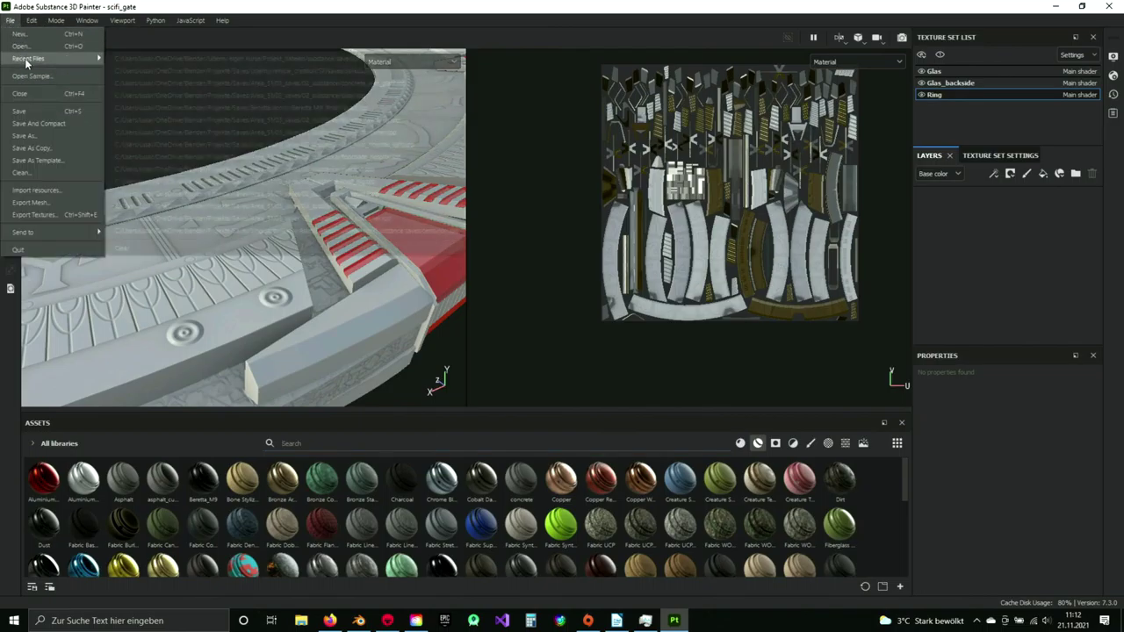
left_click(55, 191)
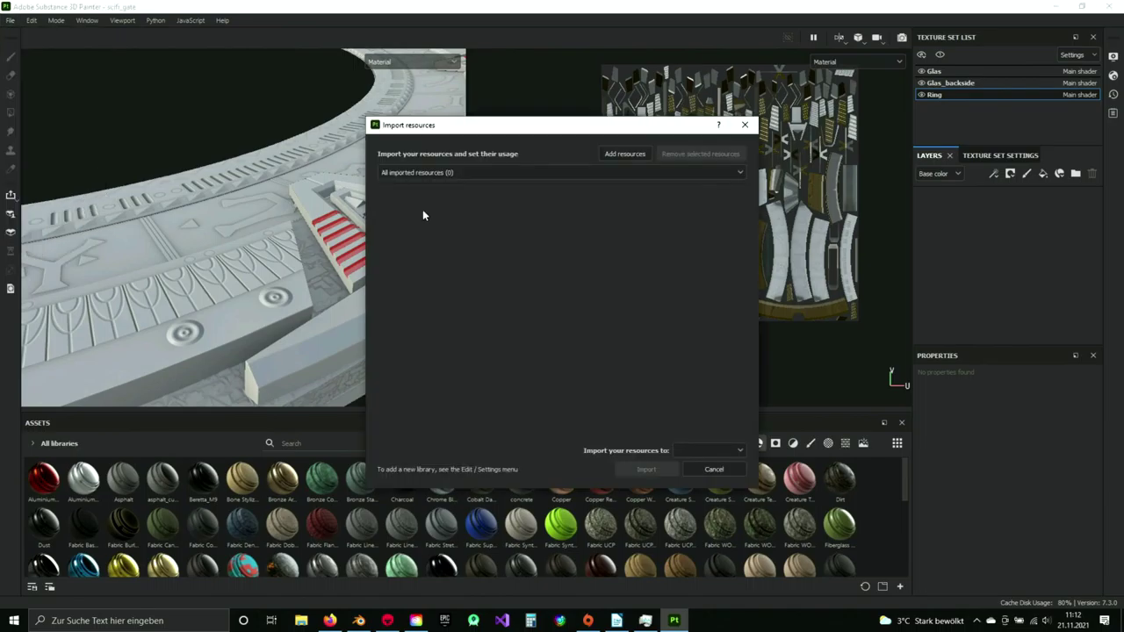
left_click(626, 154)
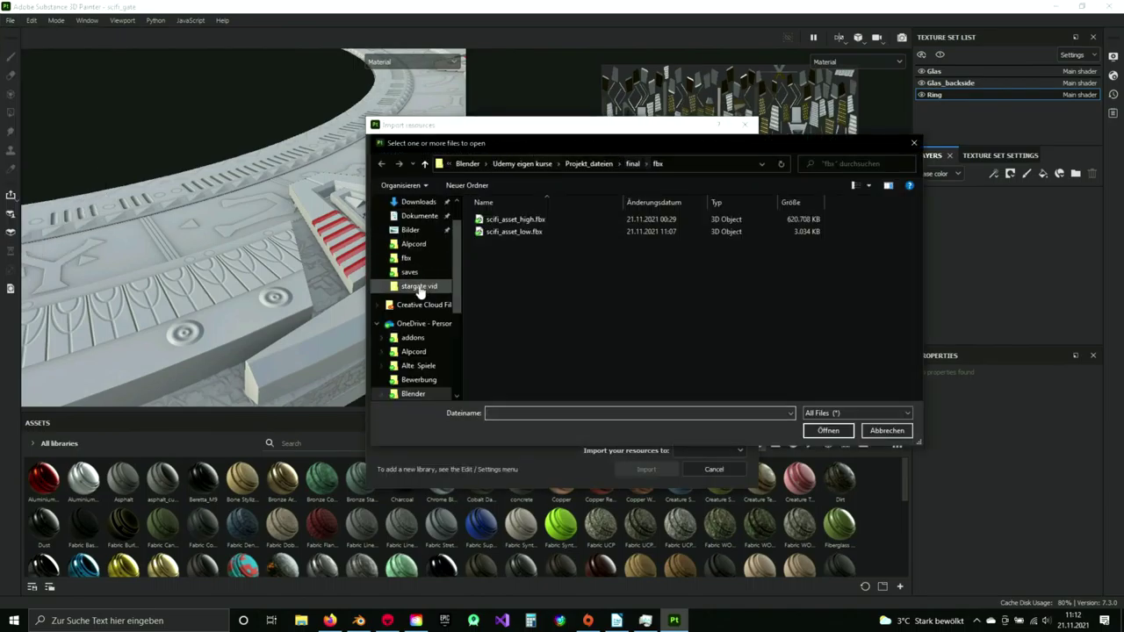
scroll(420, 292, "up", 1)
left_click(419, 239)
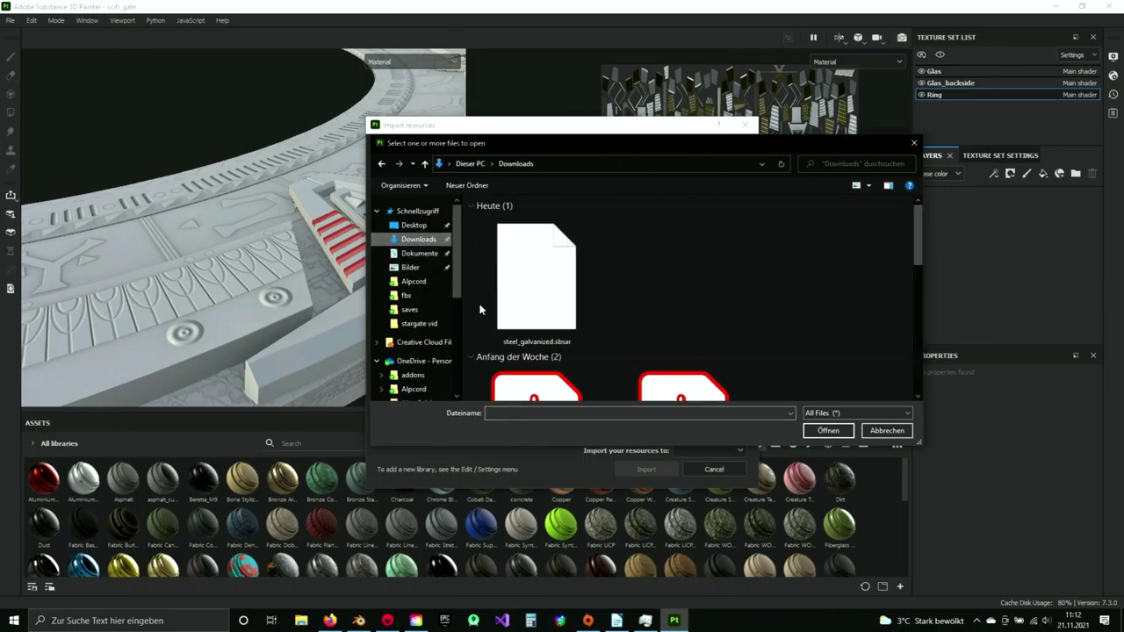
left_click(563, 286)
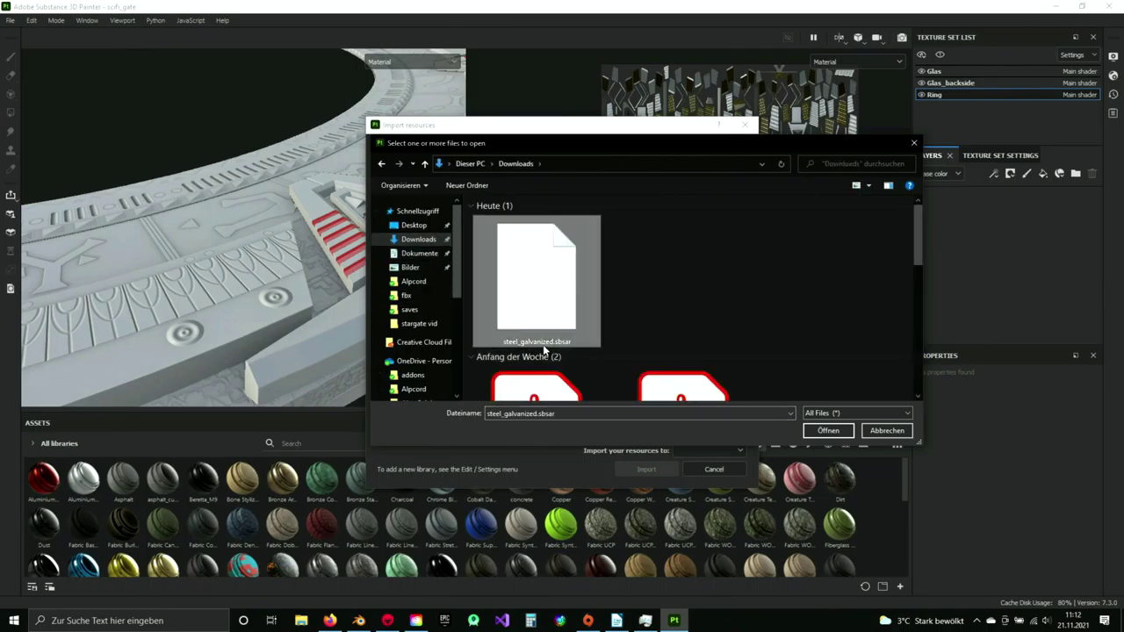
left_click(828, 431)
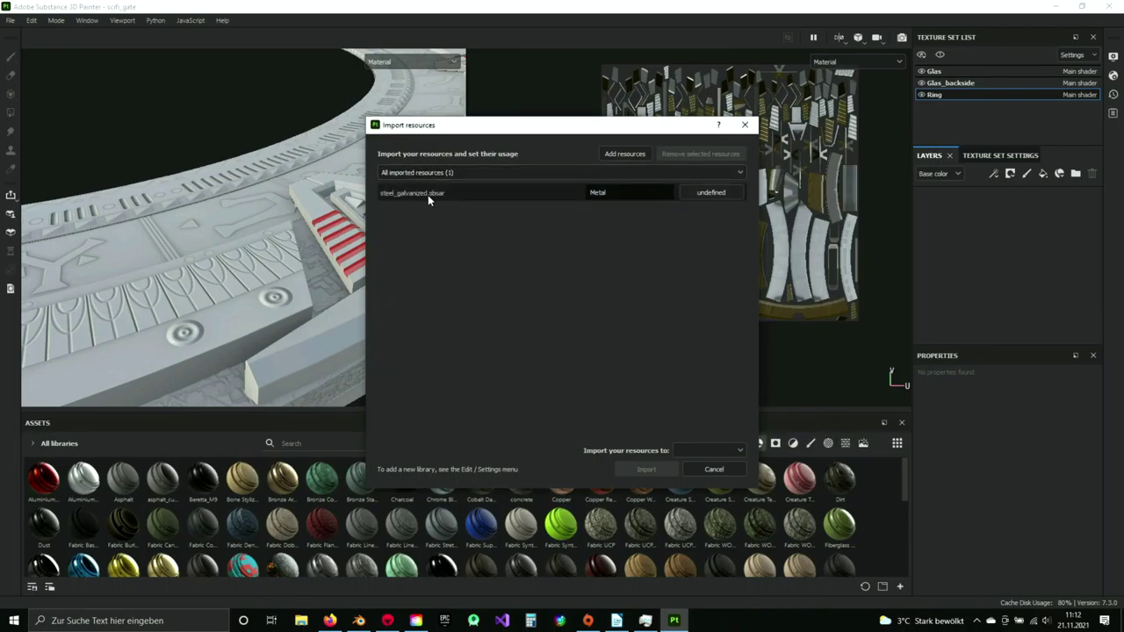
- Set the usage of steel_galvanized.sbsar to basematerial and import it into the library 'your_assets'
left_click(717, 194)
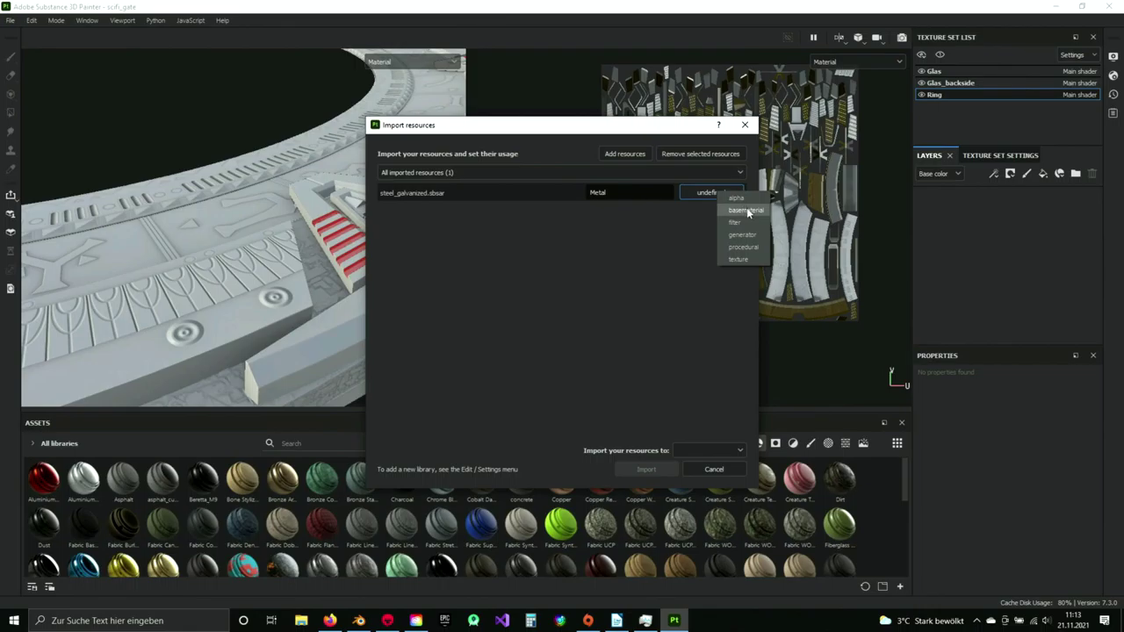
left_click(747, 211)
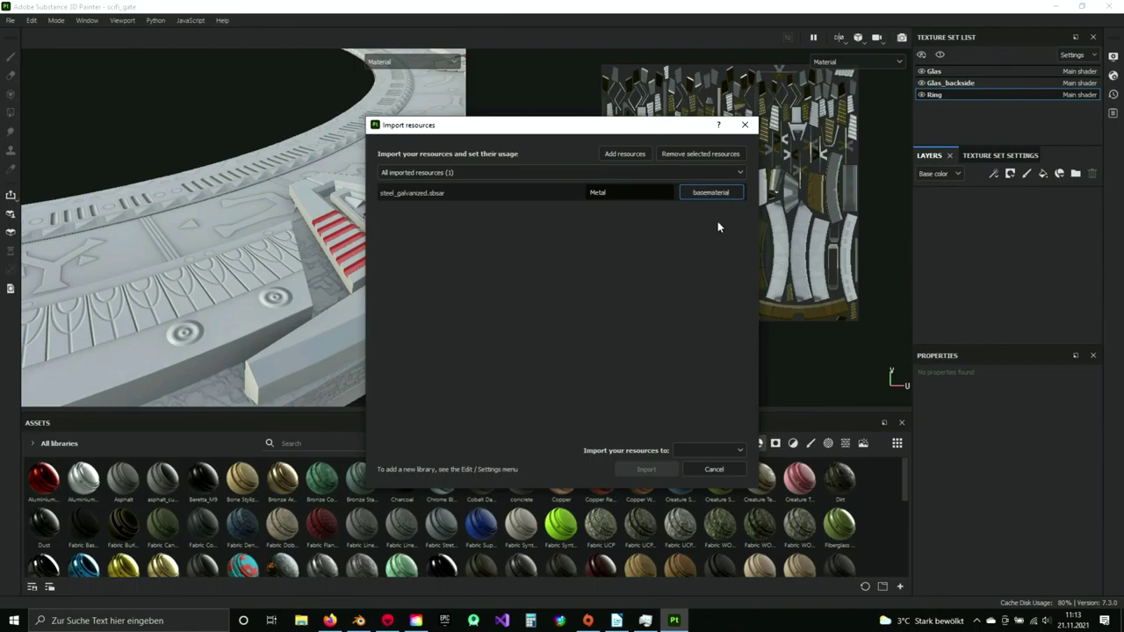
left_click(728, 193)
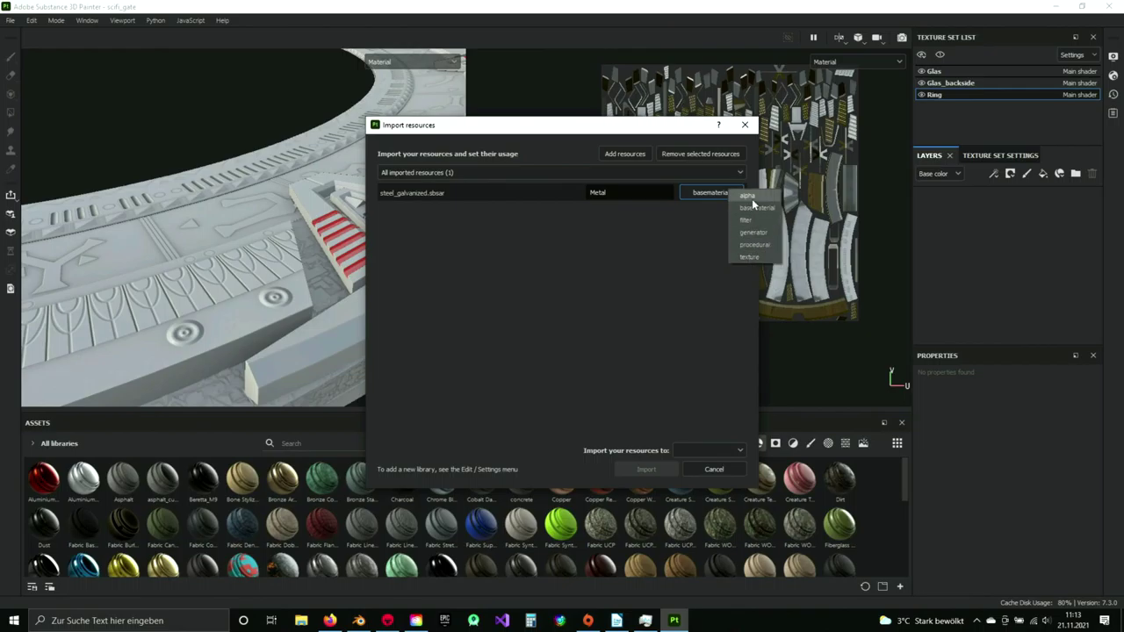
left_click(731, 210)
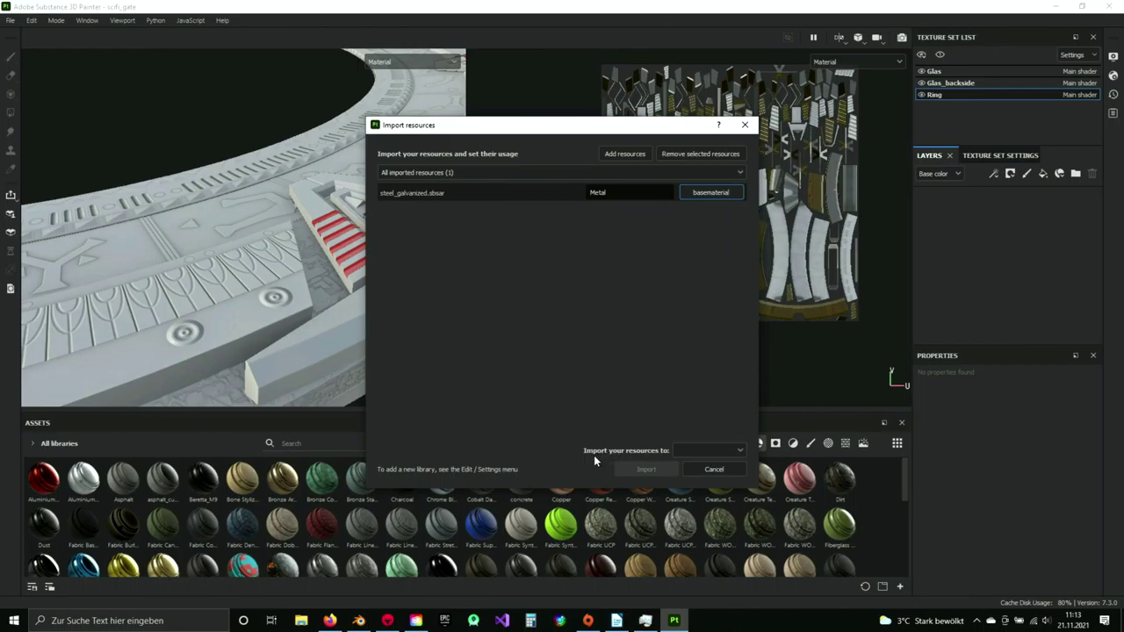
left_click(734, 451)
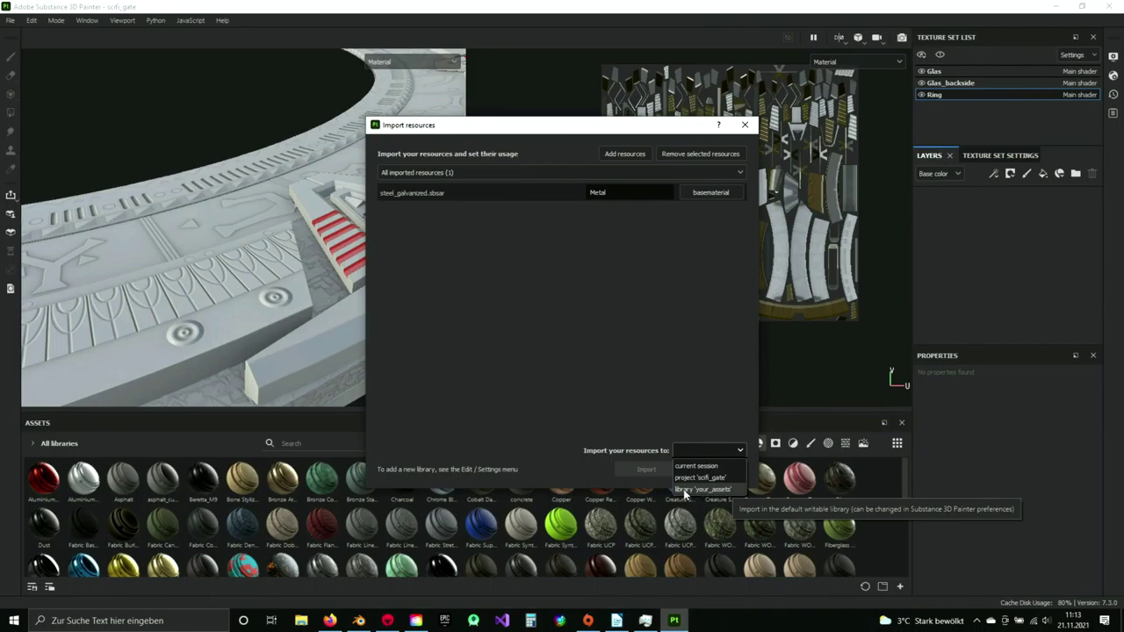
left_click(707, 490)
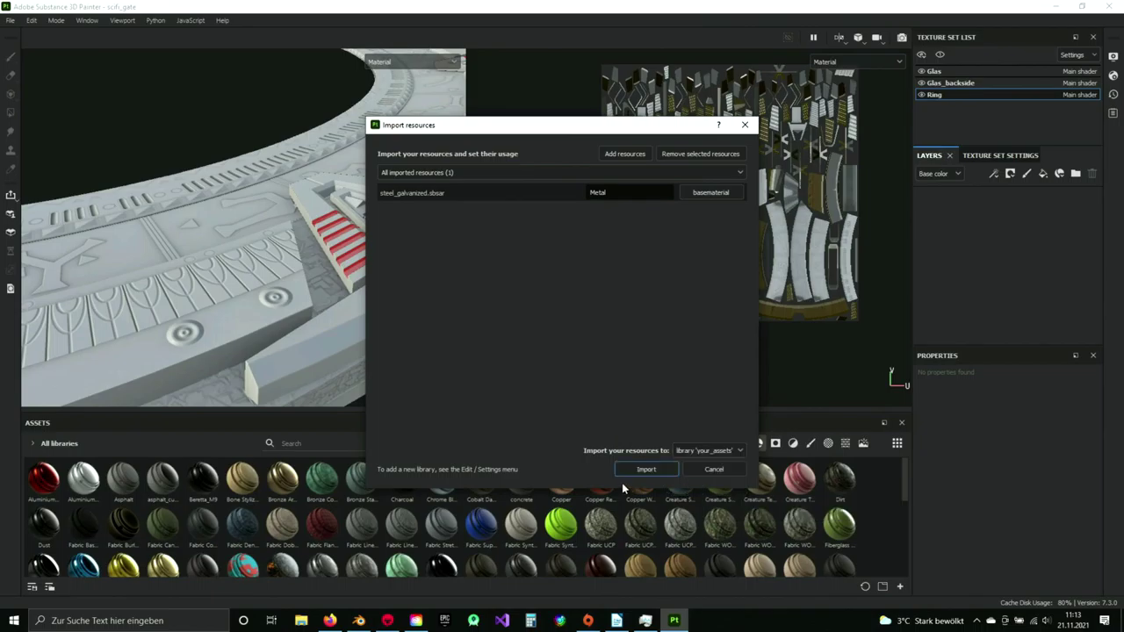
left_click(646, 469)
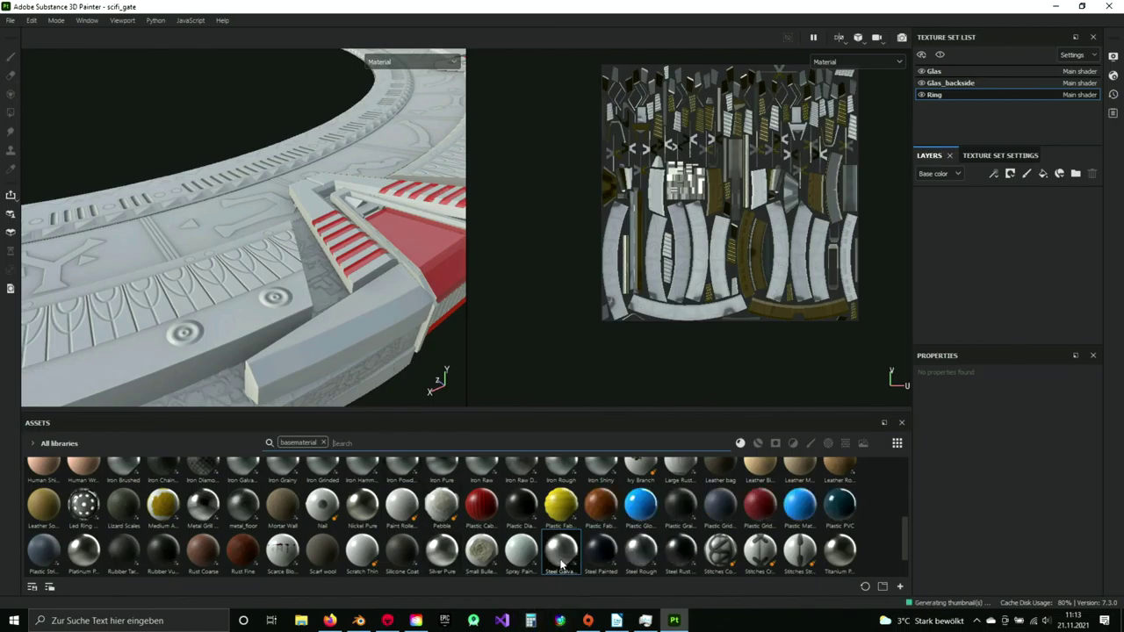
- Apply the Steel Galvanized material as a layer of the Ring texture set and inspect it on the gate
left_click_drag(558, 562, 953, 202)
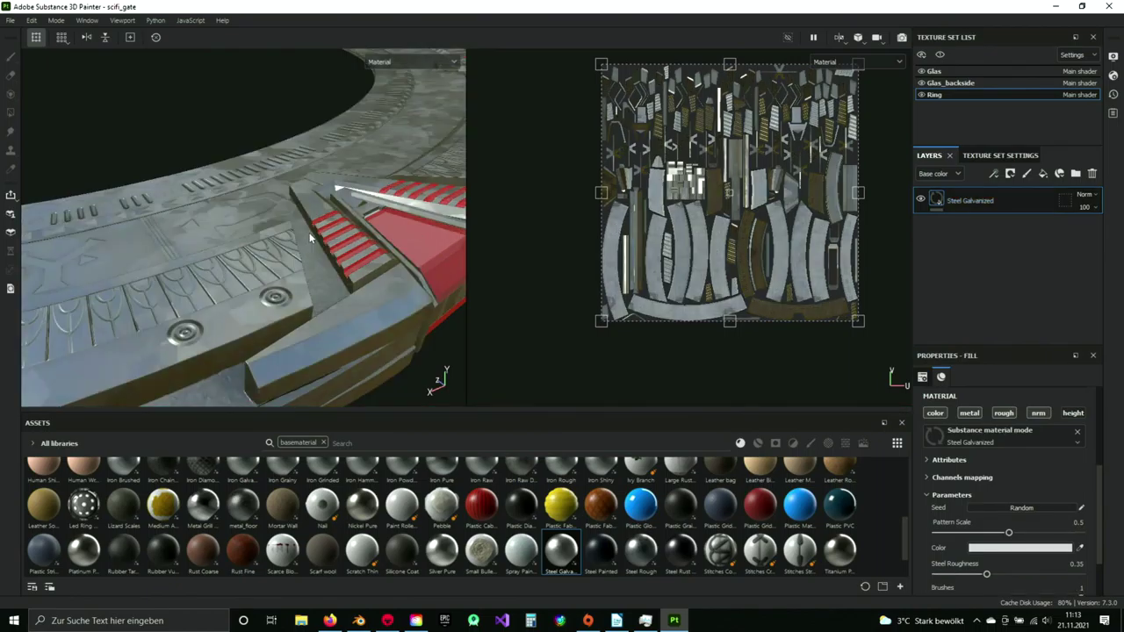
scroll(289, 214, "down", 3)
left_click_drag(290, 197, 295, 231, "alt")
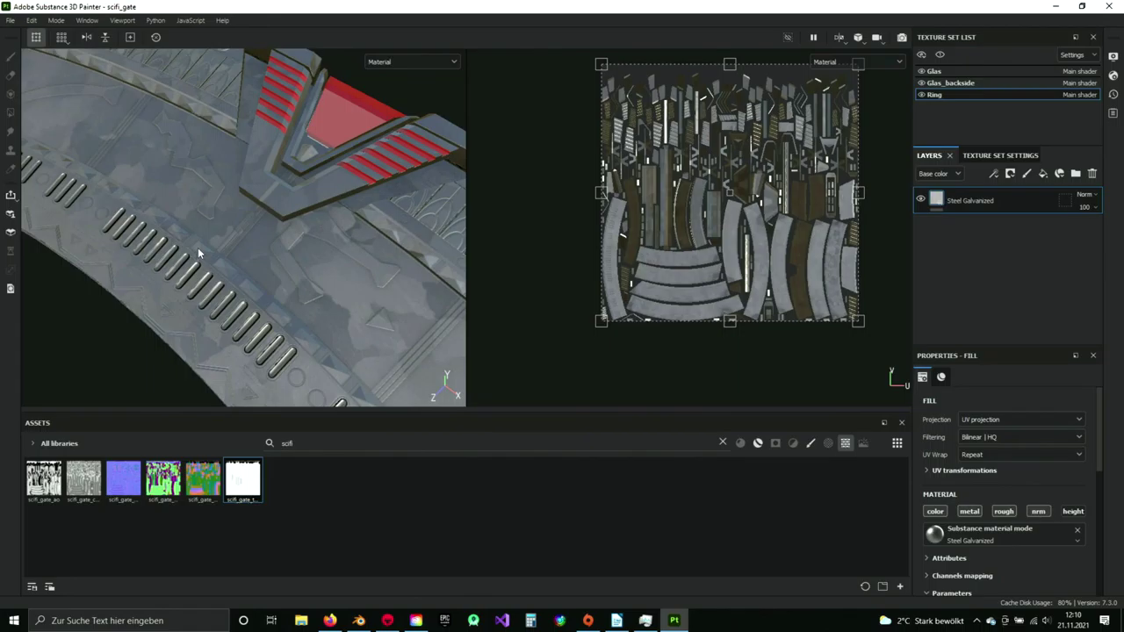
left_click_drag(198, 248, 369, 249, "alt")
scroll(266, 255, "down", 4)
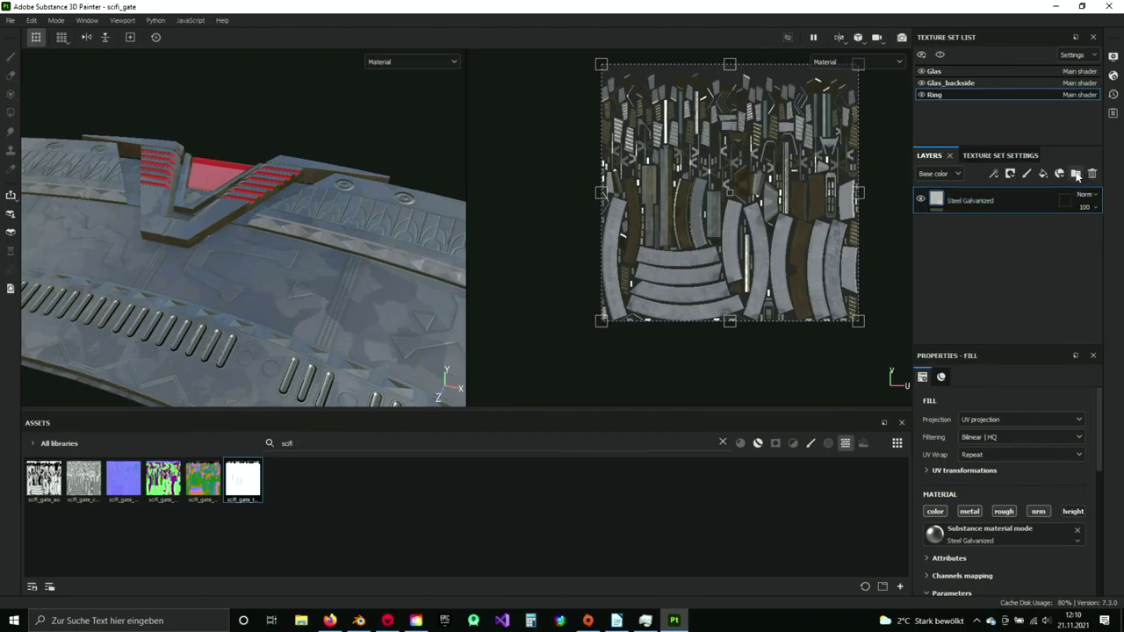
- Create a layer folder named "galvanized metal" and move the Steel Galvanized layer into it
left_click(1075, 177)
double_click(967, 202)
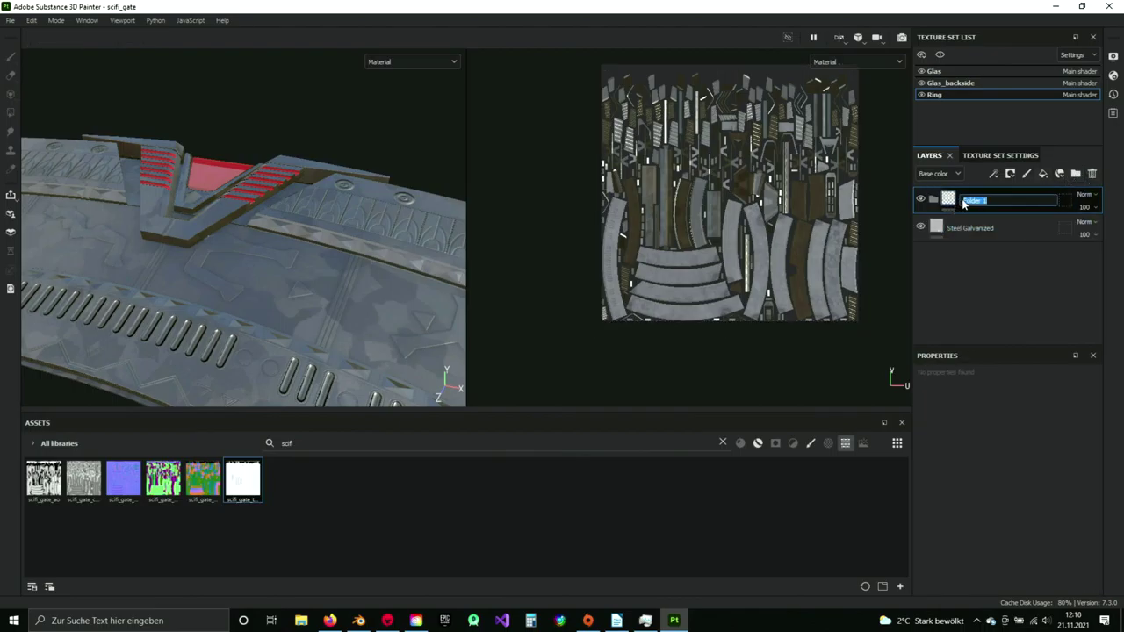
type("galvanized metal")
key("Return")
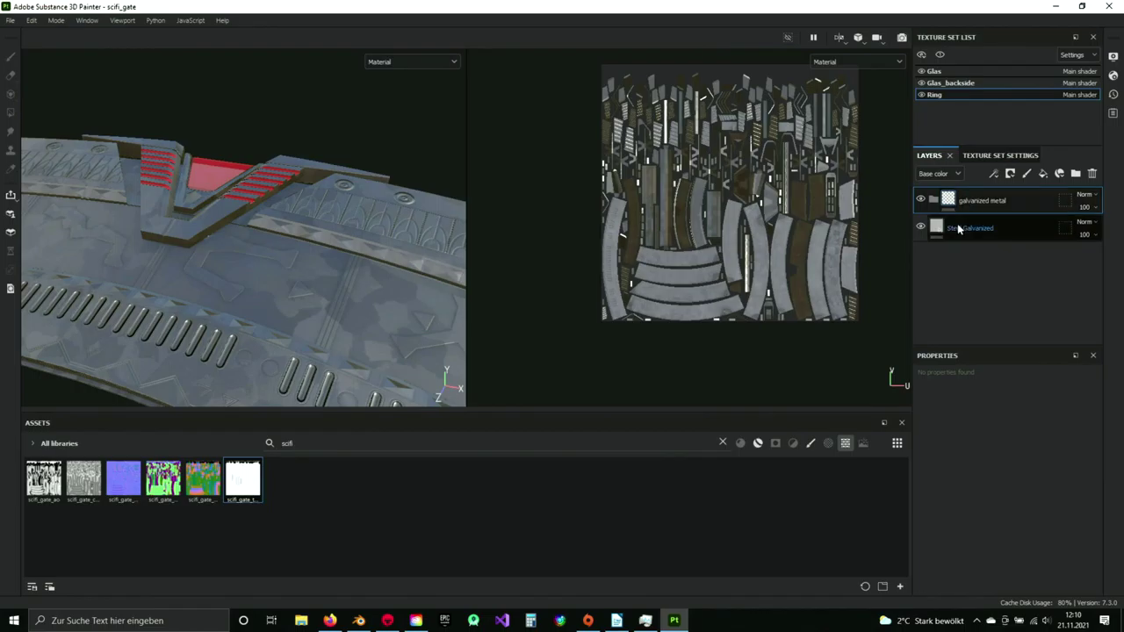
left_click_drag(959, 229, 969, 202)
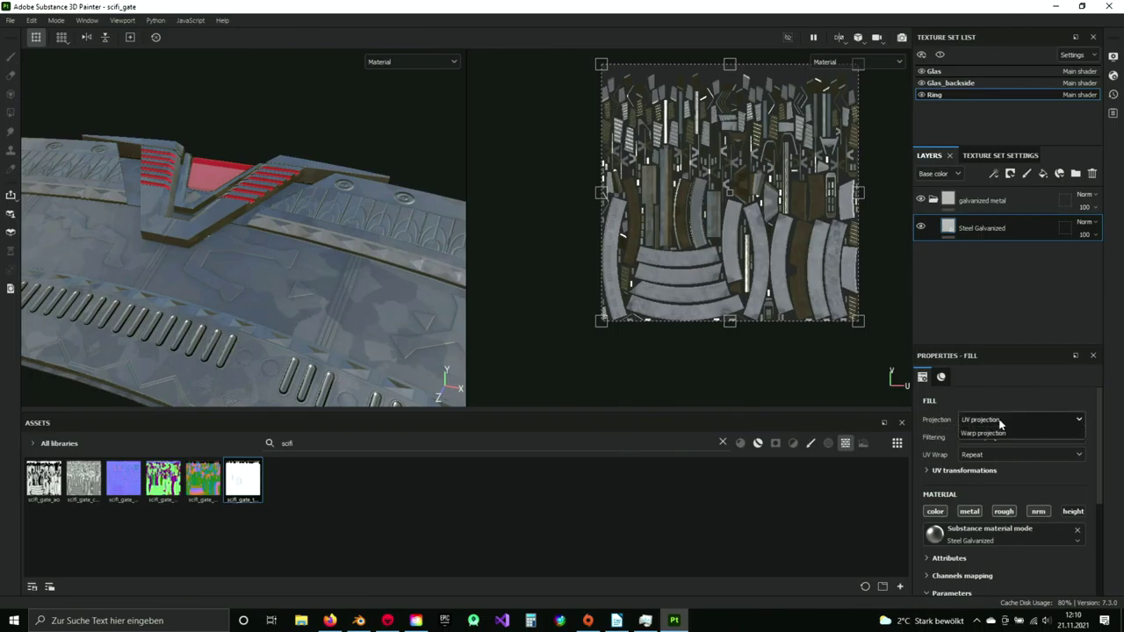
- Set the Steel Galvanized layer's projection to Tri-planar projection and check the pattern on the ring
left_click(999, 421)
left_click(989, 458)
left_click_drag(368, 268, 293, 309, "alt")
middle_click_drag(293, 309, 328, 264, "alt")
left_click_drag(328, 264, 386, 360, "alt")
scroll(308, 288, "up", 2)
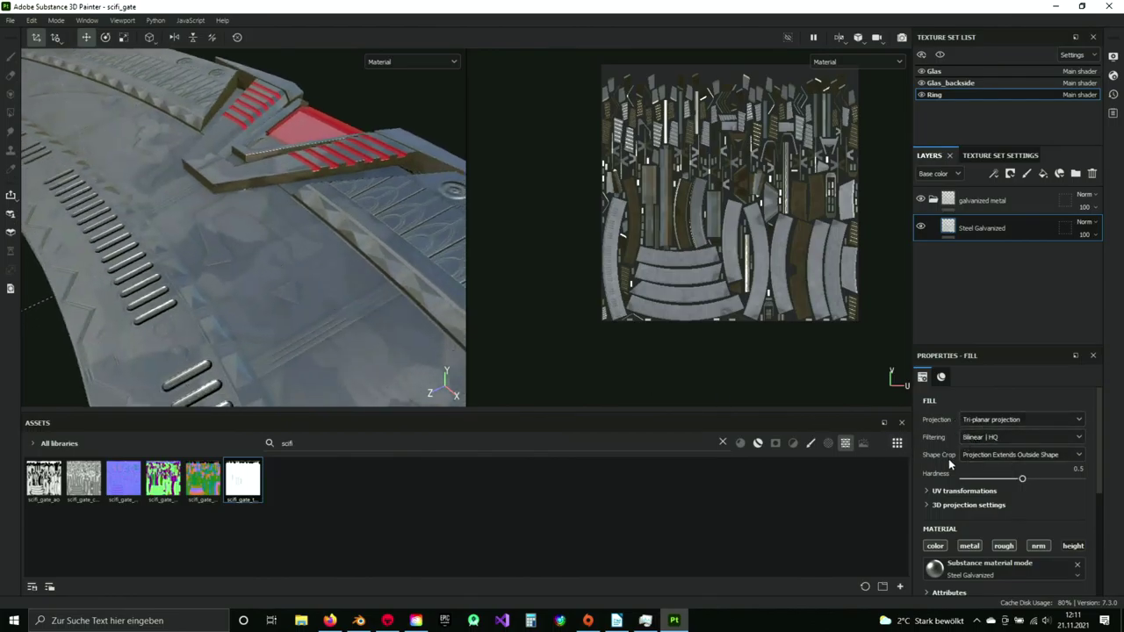
- Randomize the seed of the Steel Galvanized material several times and check the pattern on the ring
scroll(981, 446, "down", 5)
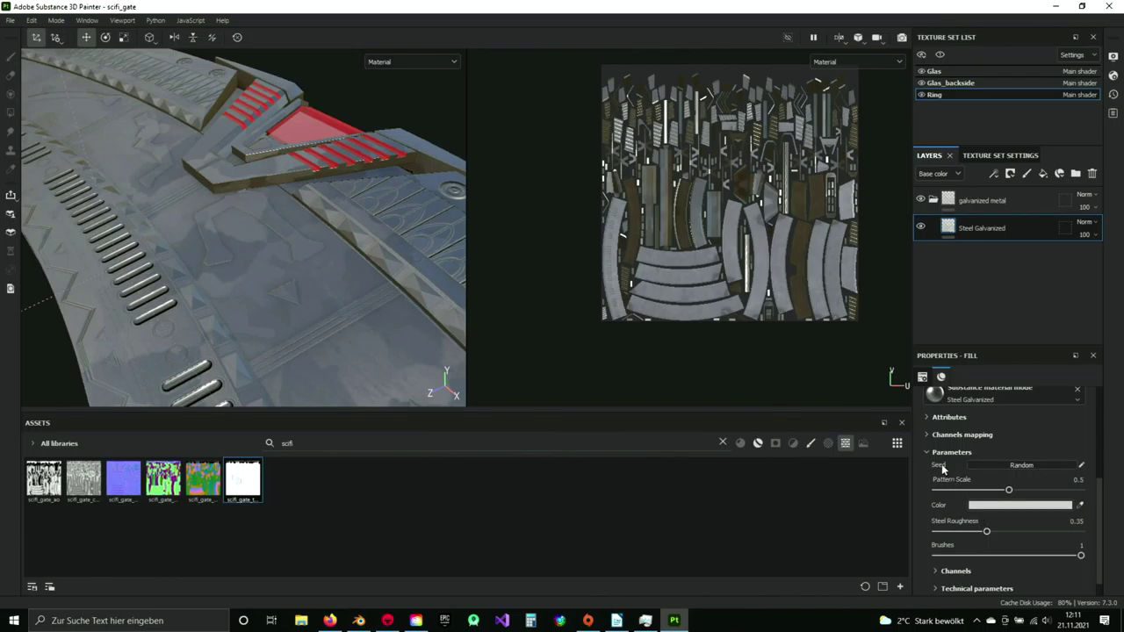
left_click(1038, 465)
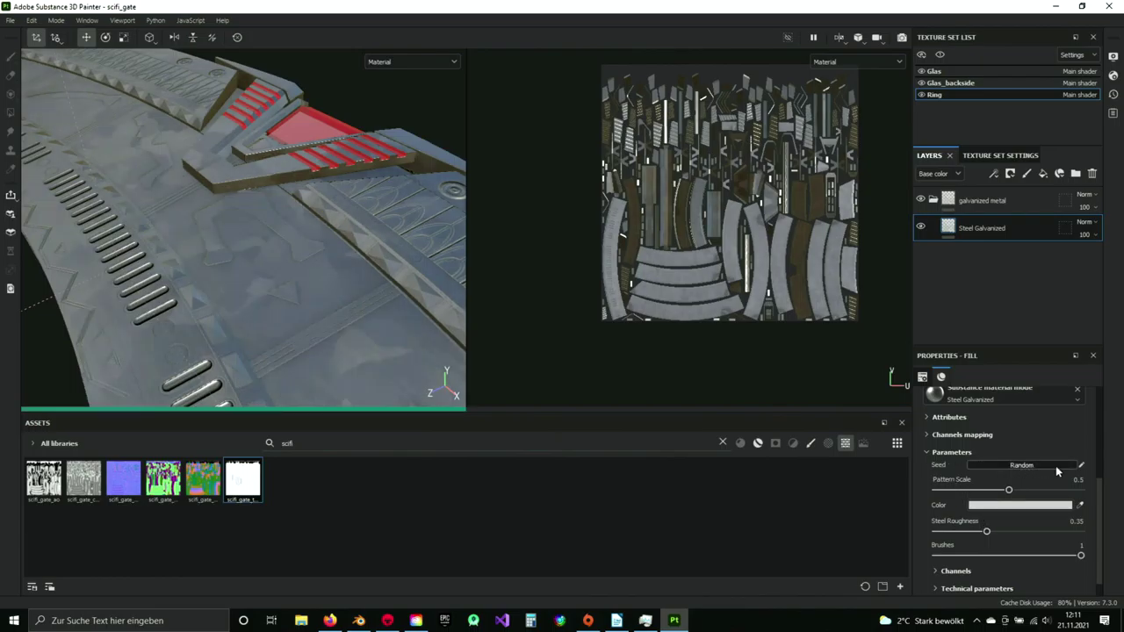
left_click(1024, 468)
left_click(1025, 468)
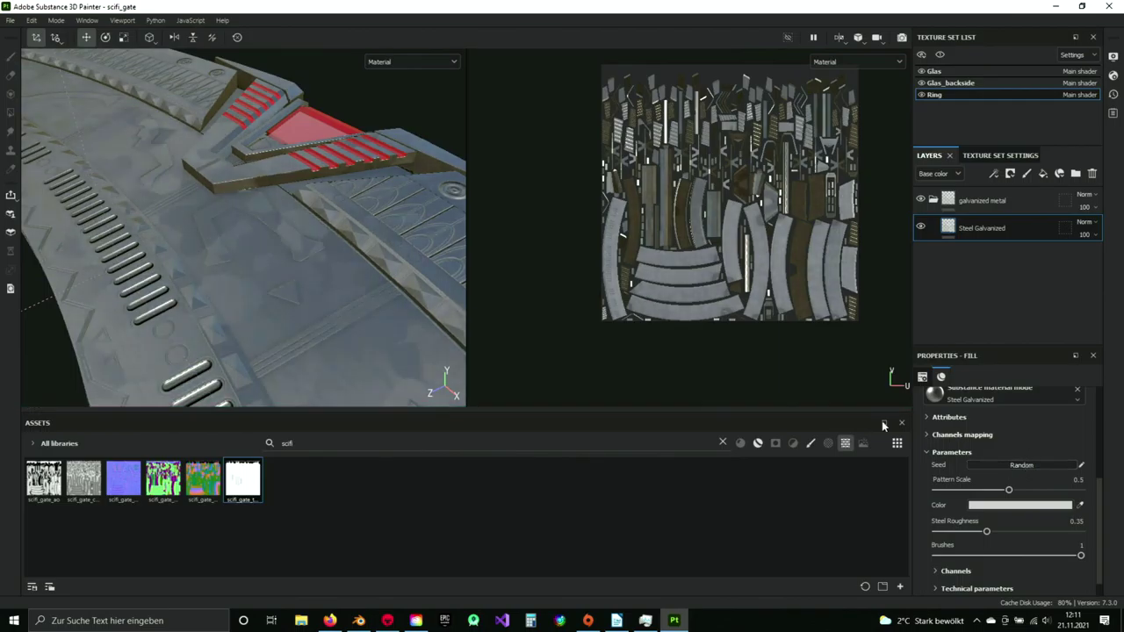
left_click_drag(193, 316, 220, 318, "alt")
- Try a UV scale of 5 on the Steel Galvanized layer and check the pattern on the ring
scroll(992, 432, "up", 4)
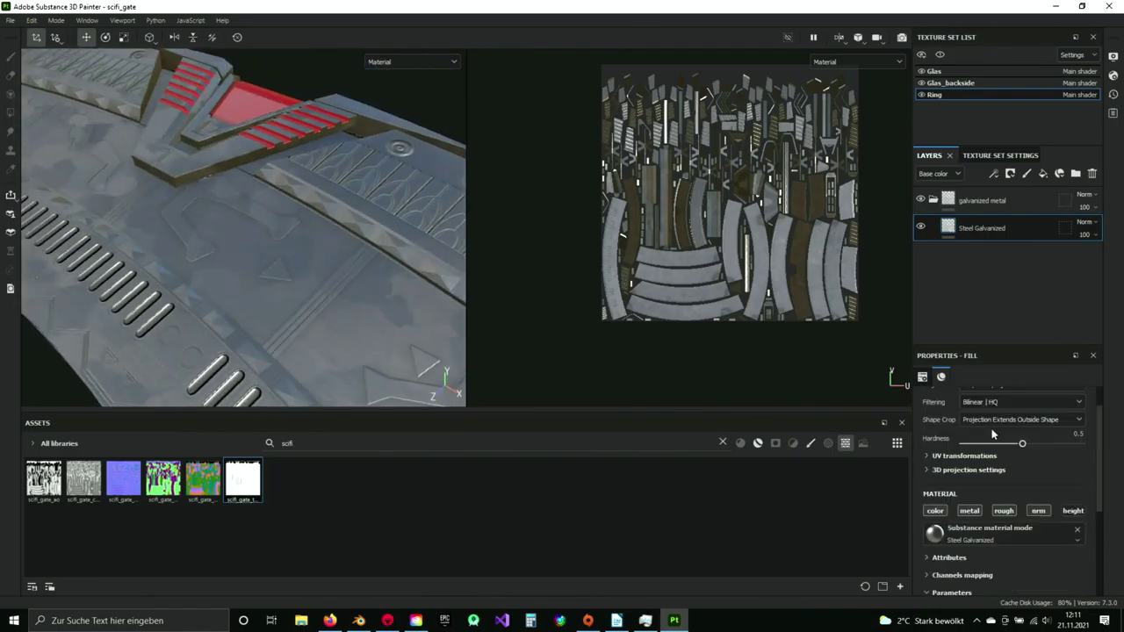
scroll(977, 491, "down", 5)
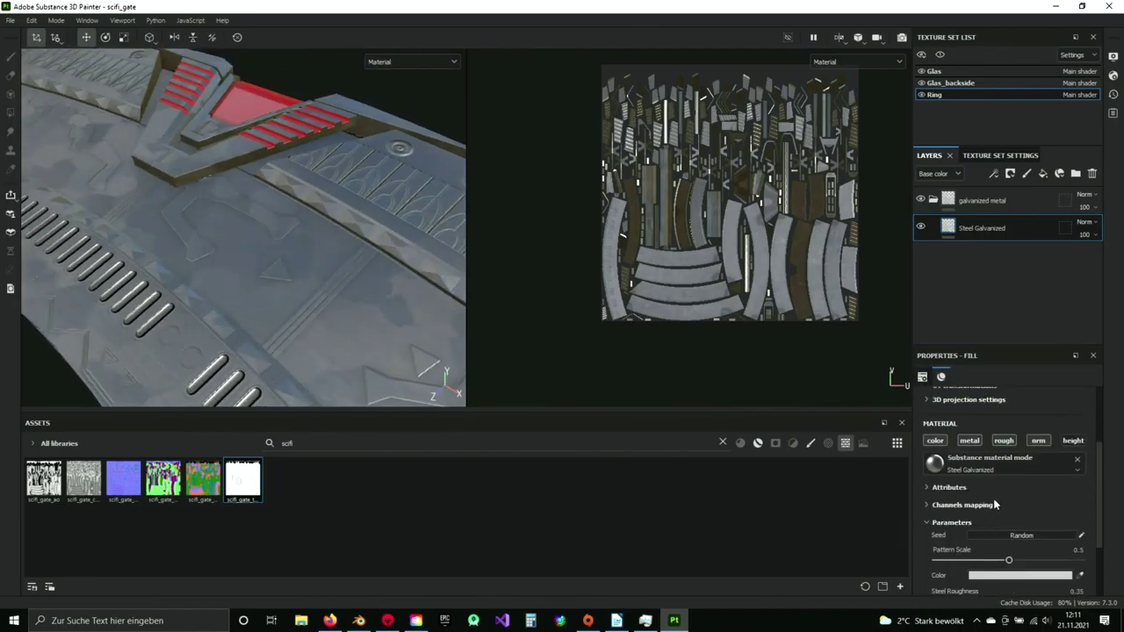
scroll(998, 527, "up", 5)
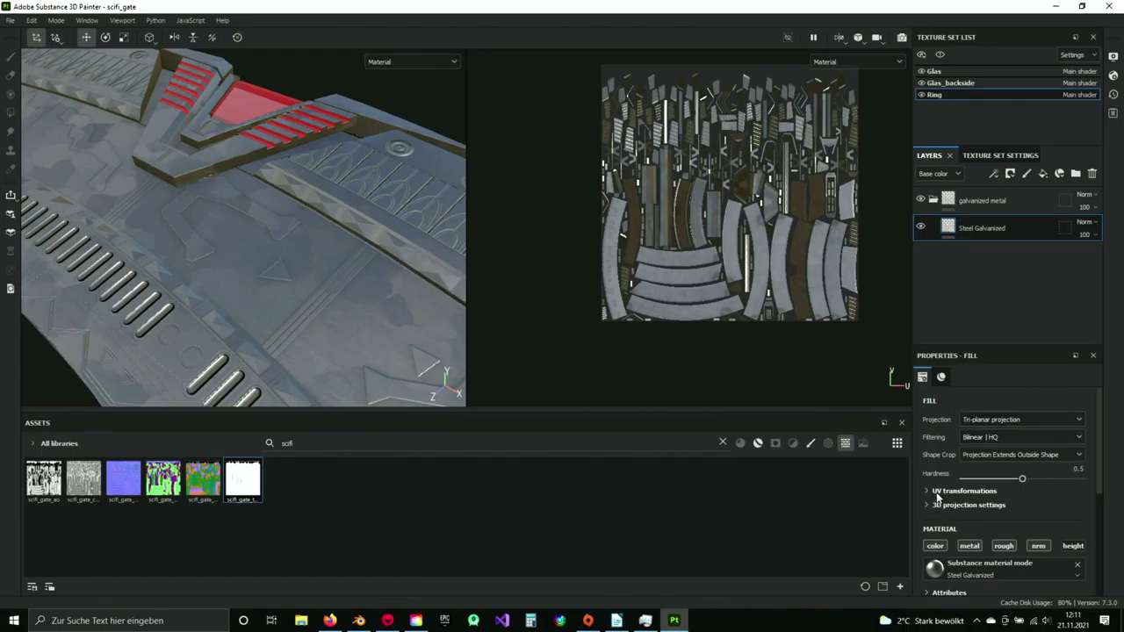
left_click(980, 492)
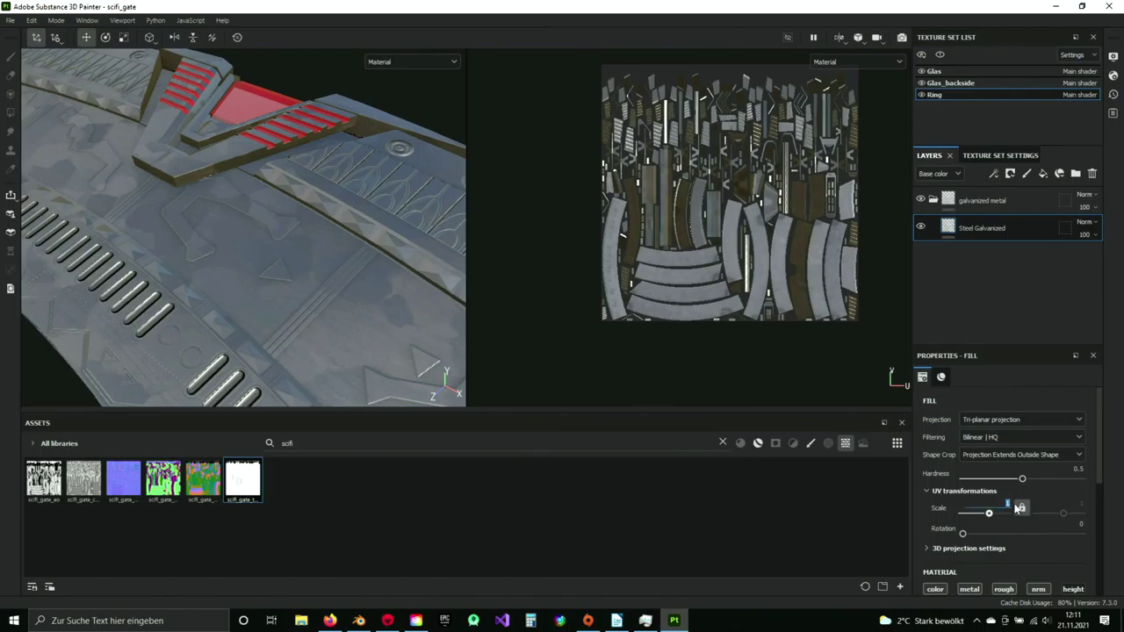
left_click(1019, 508)
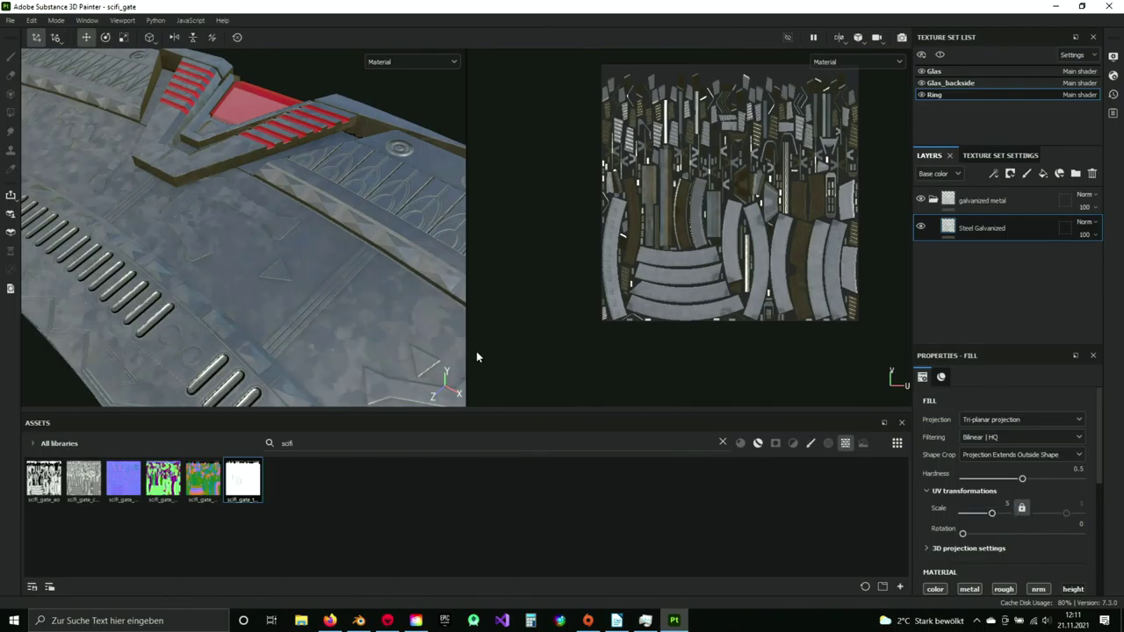
left_click_drag(184, 241, 289, 256, "alt")
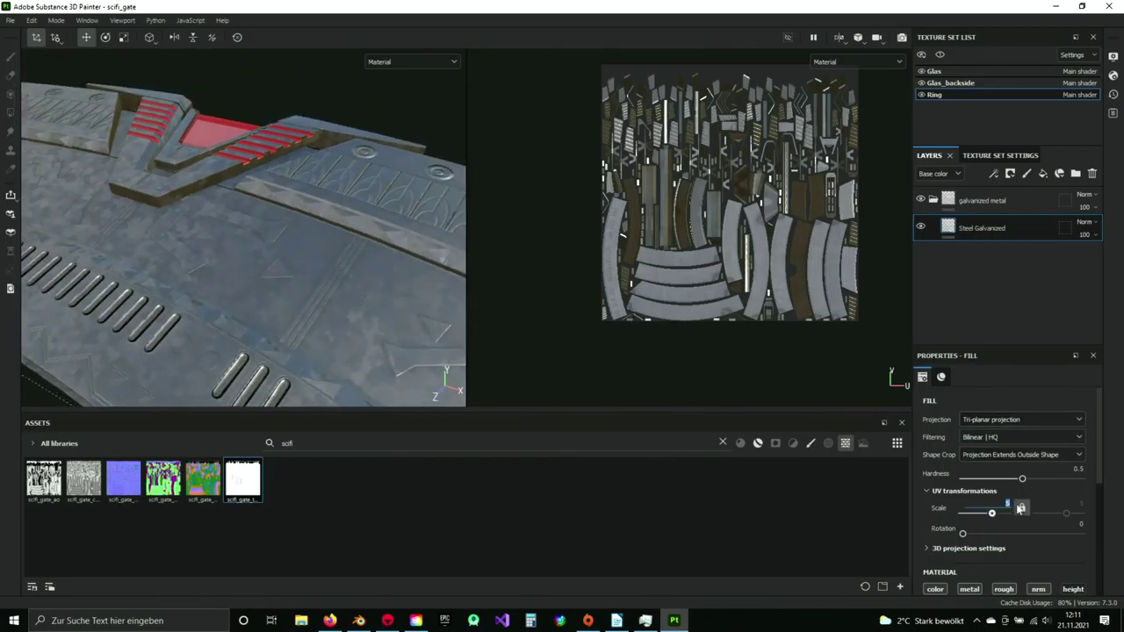
- Set the Steel Galvanized layer's UV scale to 3 and check the pattern on the ring
type("3")
key("Return")
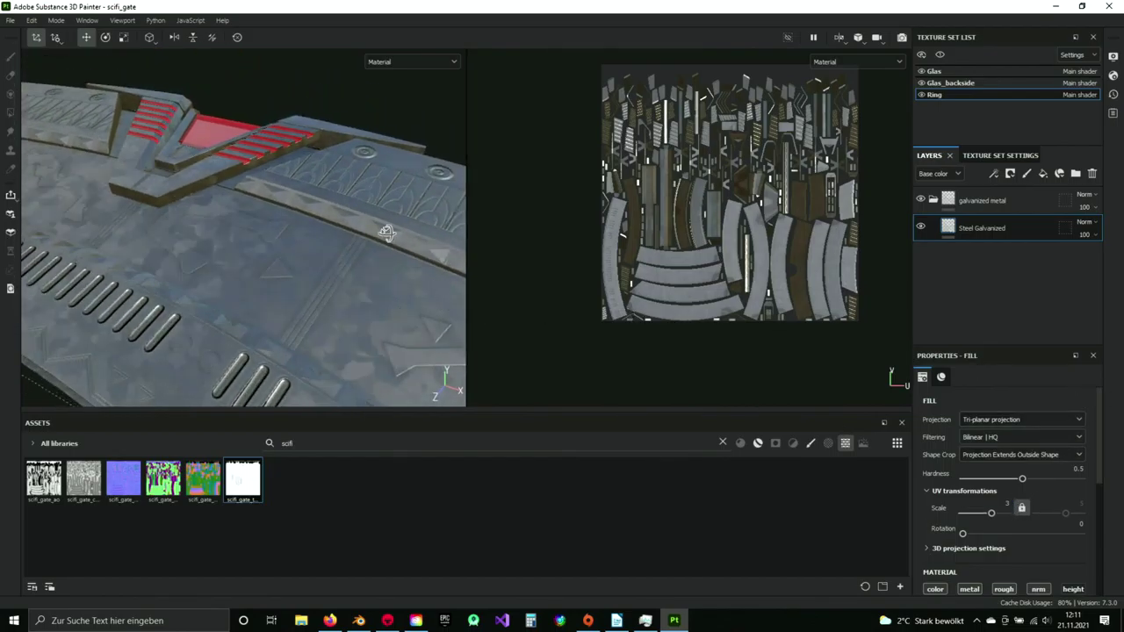
left_click_drag(388, 234, 215, 220, "alt")
- Examine the channel switches and technical parameters of the Steel Galvanized material
scroll(975, 492, "down", 3)
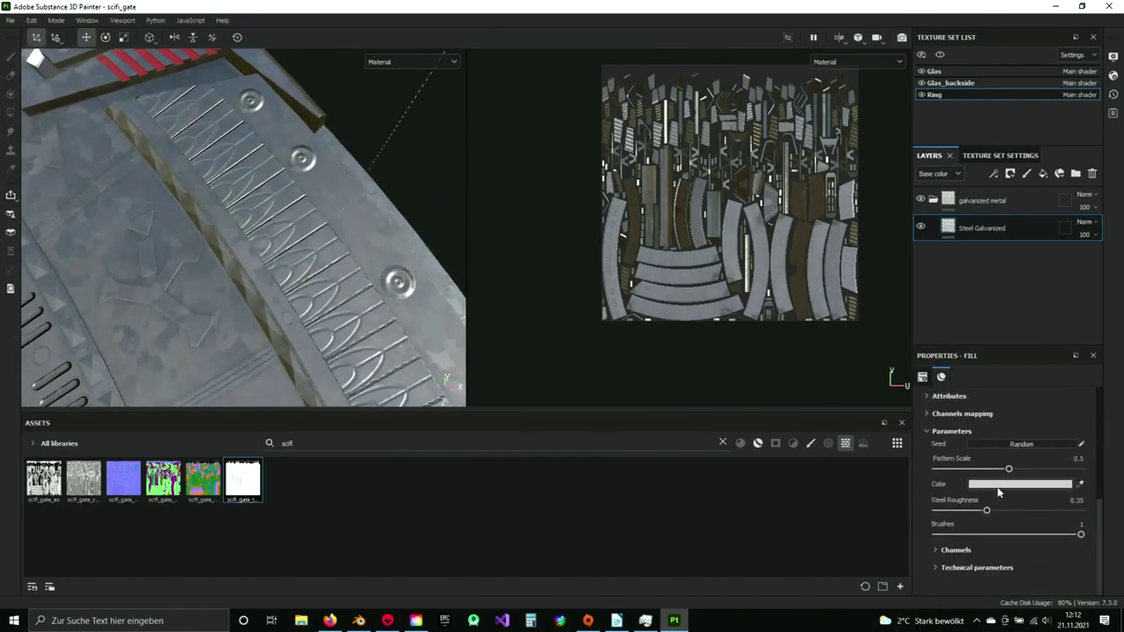
left_click(962, 519)
left_click(962, 519)
scroll(953, 545, "down", 2)
left_click(951, 552)
scroll(964, 548, "down", 2)
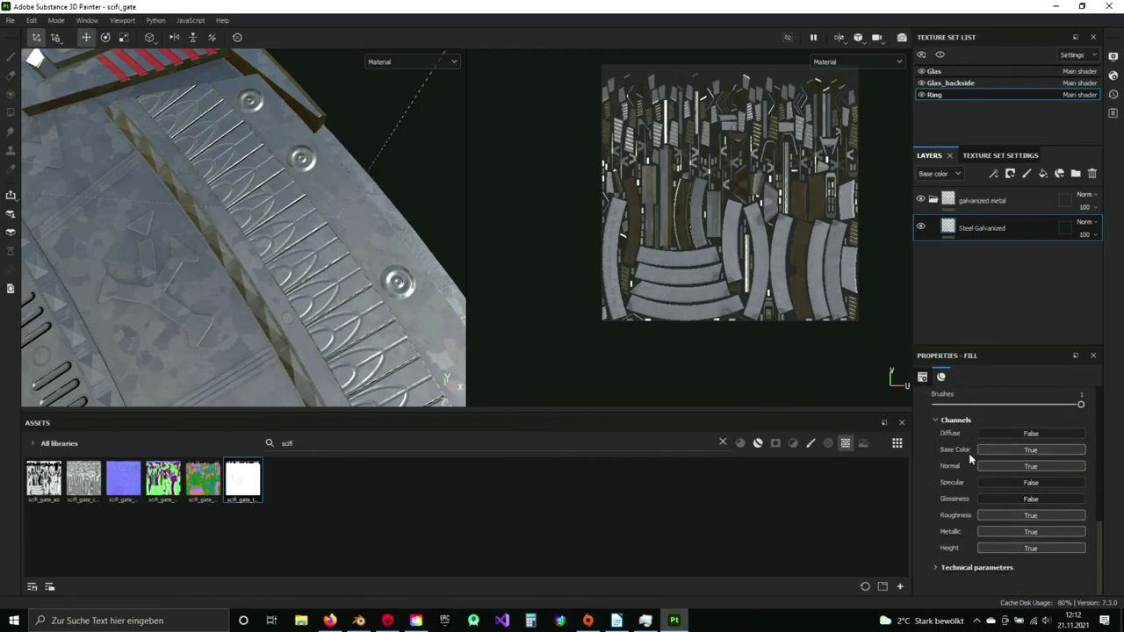
left_click(956, 568)
scroll(943, 594, "down", 2)
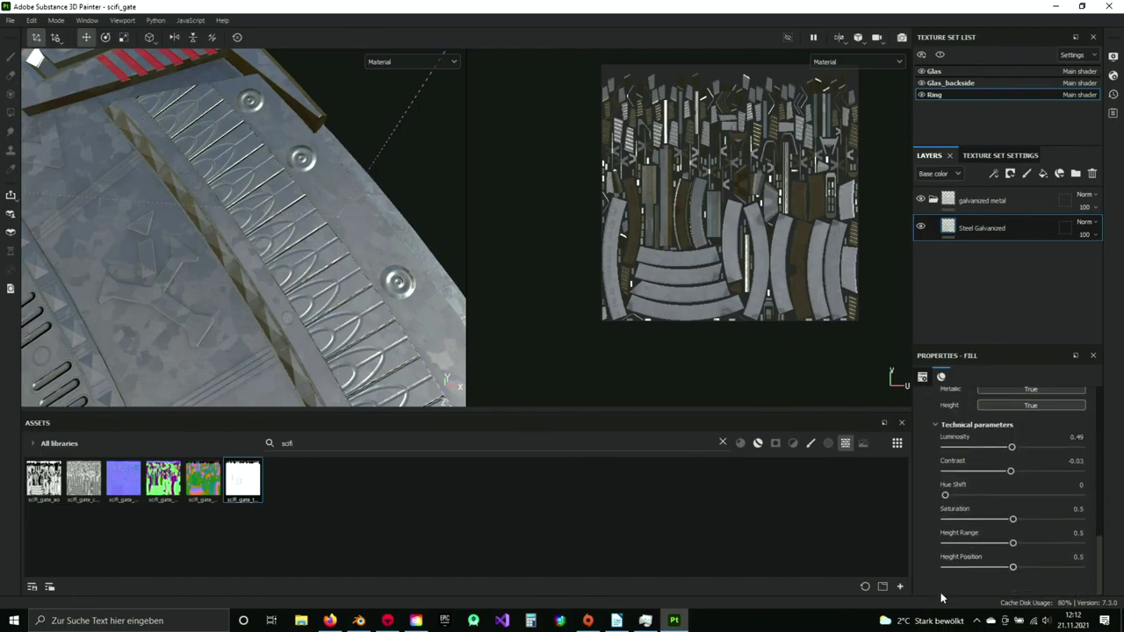
scroll(933, 496, "up", 4)
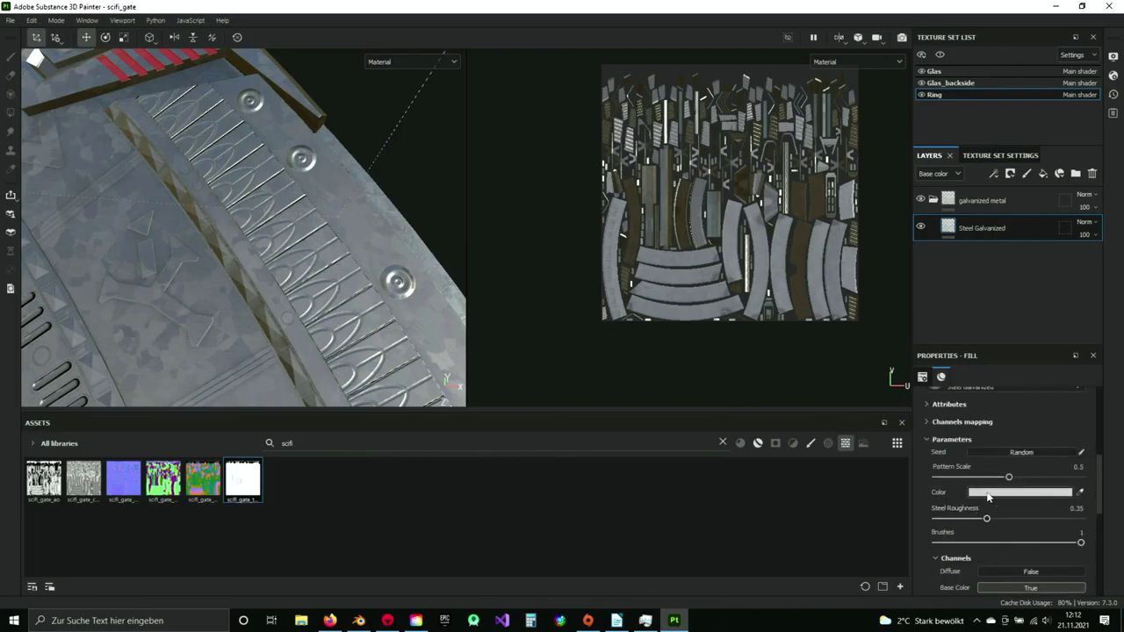
- Darken the Steel Galvanized material's color to the neutral grey 8D8D8D and check it on the gate
left_click(971, 493)
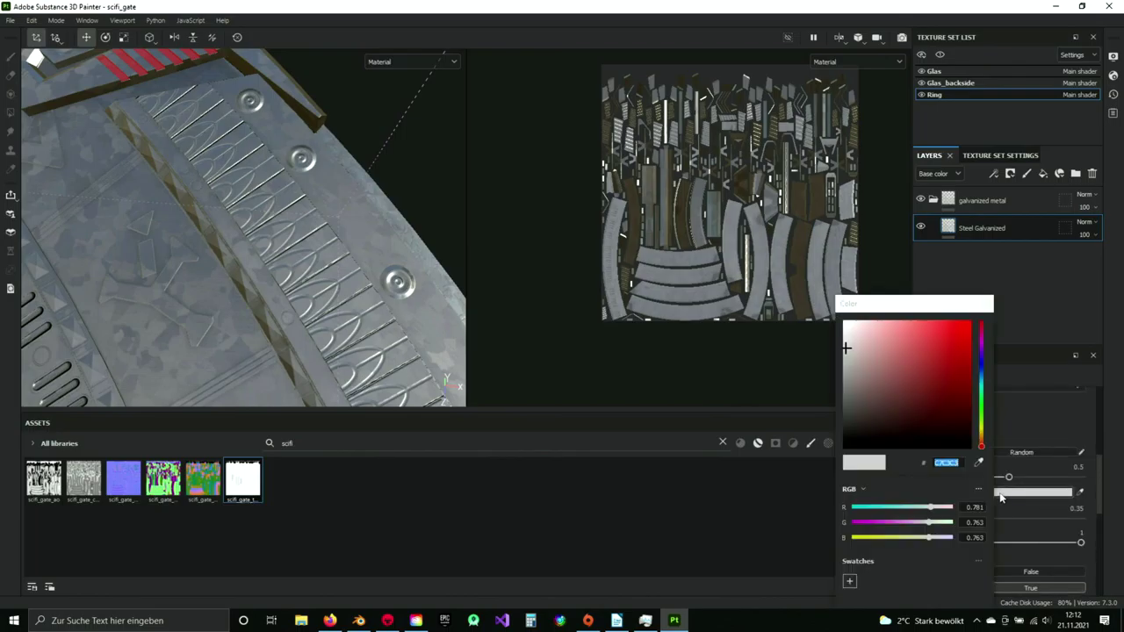
left_click_drag(846, 350, 845, 380)
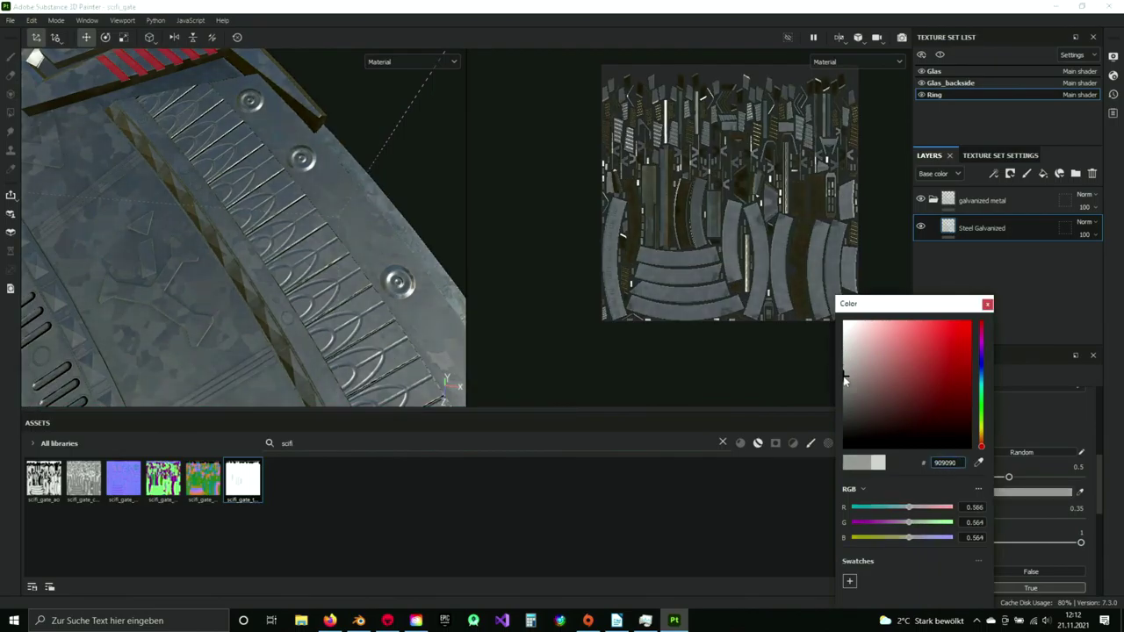
scroll(327, 321, "down", 5)
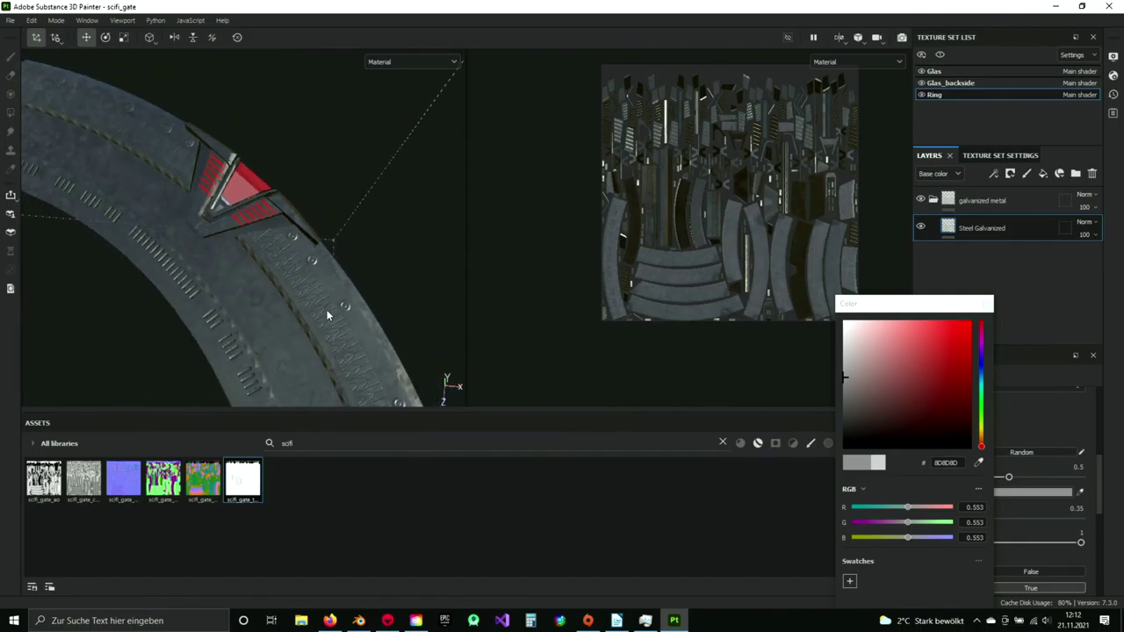
left_click_drag(329, 317, 256, 295, "alt")
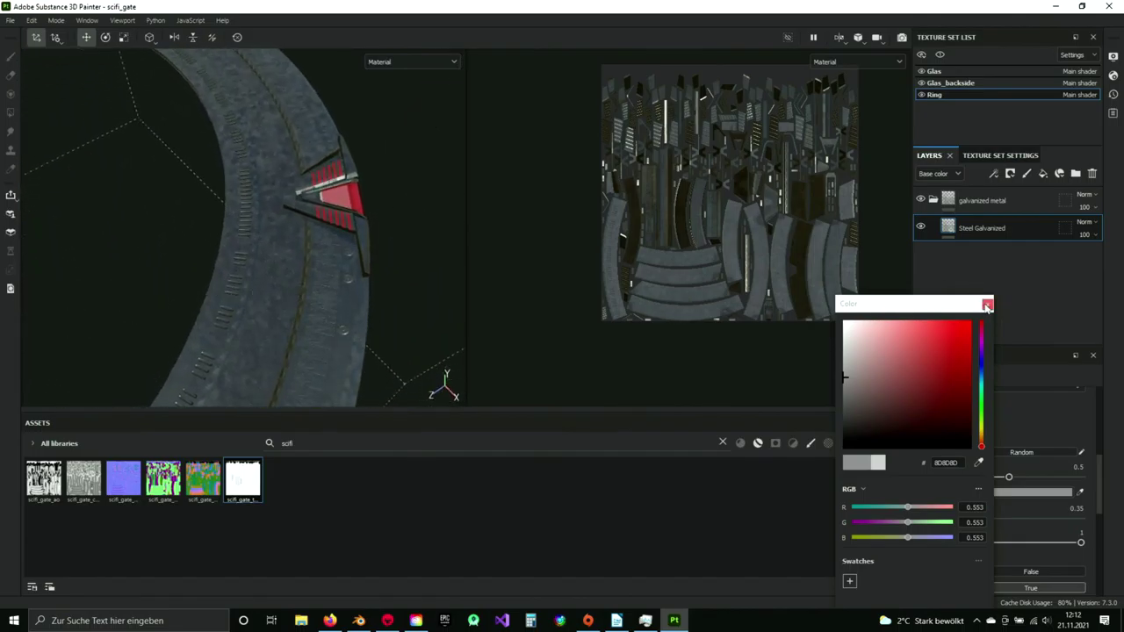
left_click(986, 304)
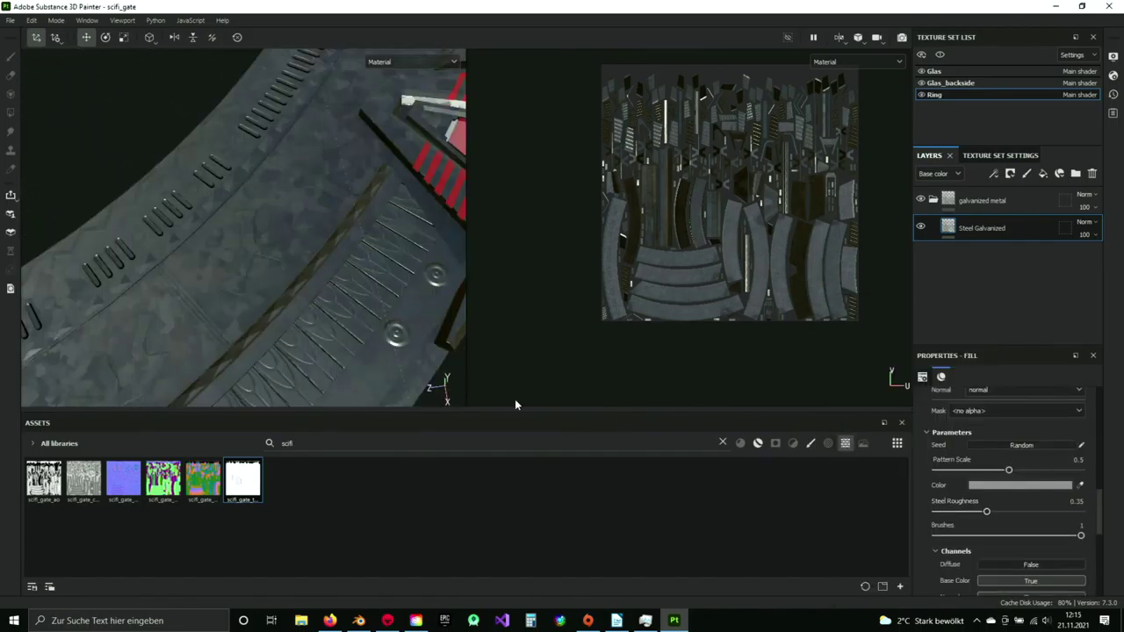
- Try Steel Roughness values of 0.51, 0.65 and about 0.77, checking the reflections on the ring from several angles
left_click_drag(351, 264, 331, 276, "alt")
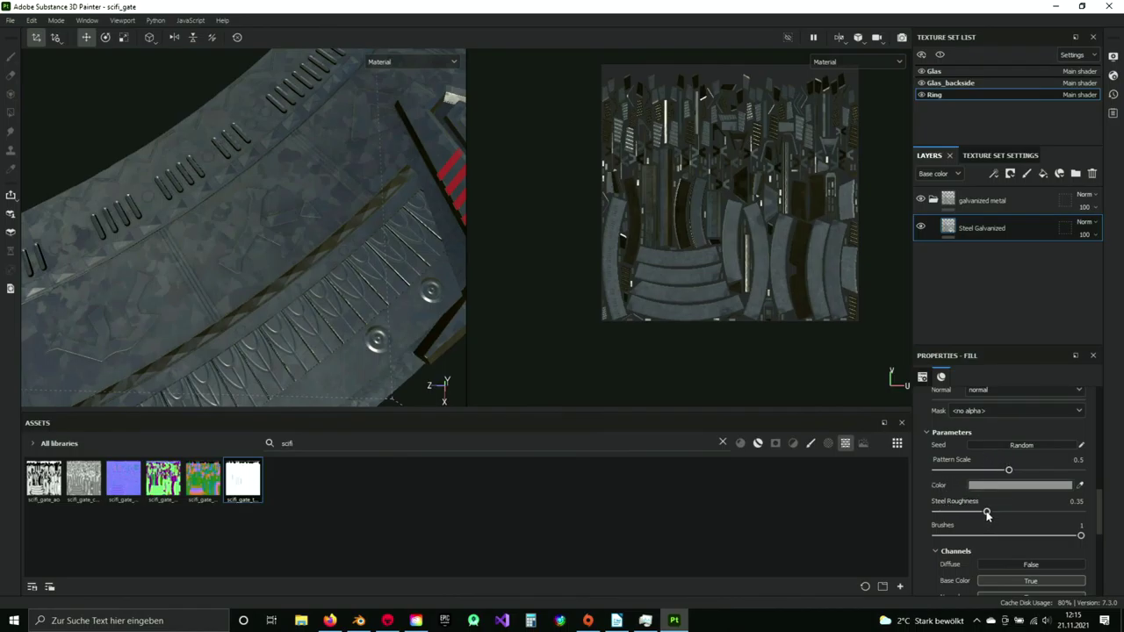
left_click_drag(986, 513, 1010, 513)
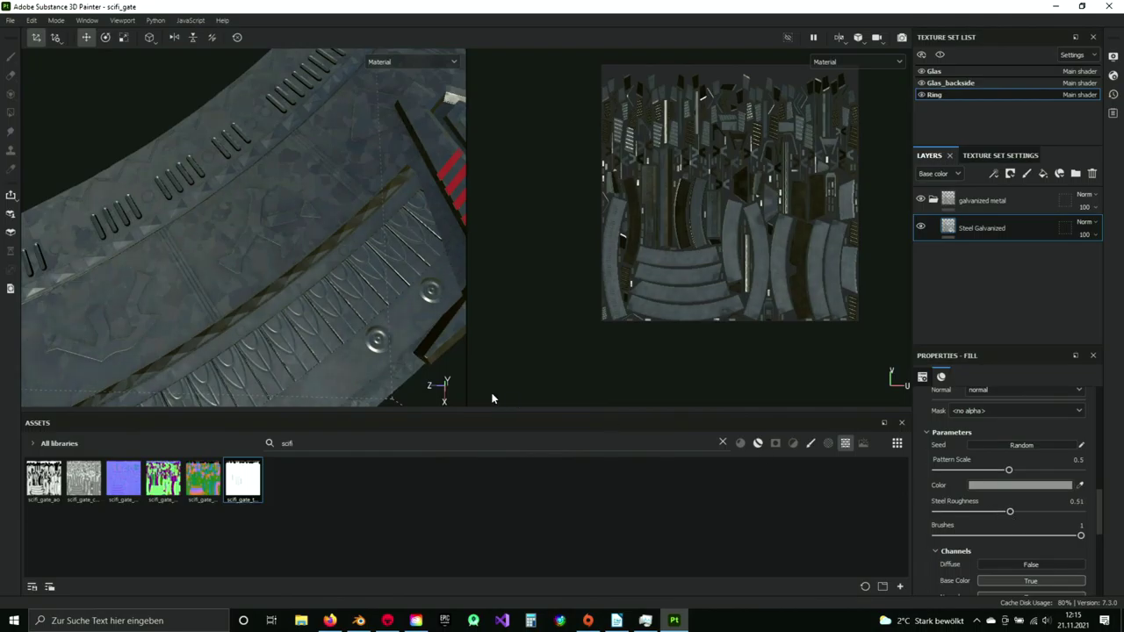
left_click_drag(230, 297, 455, 384, "alt")
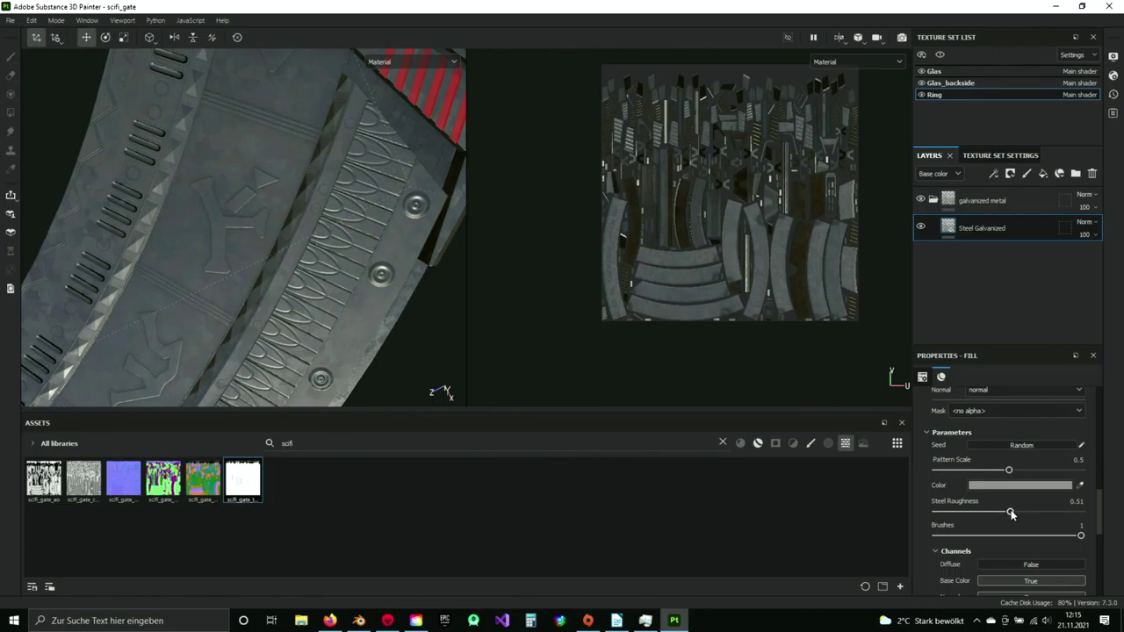
left_click_drag(1011, 514, 1031, 513)
left_click_drag(359, 292, 154, 229, "alt")
left_click_drag(174, 227, 315, 158, "alt")
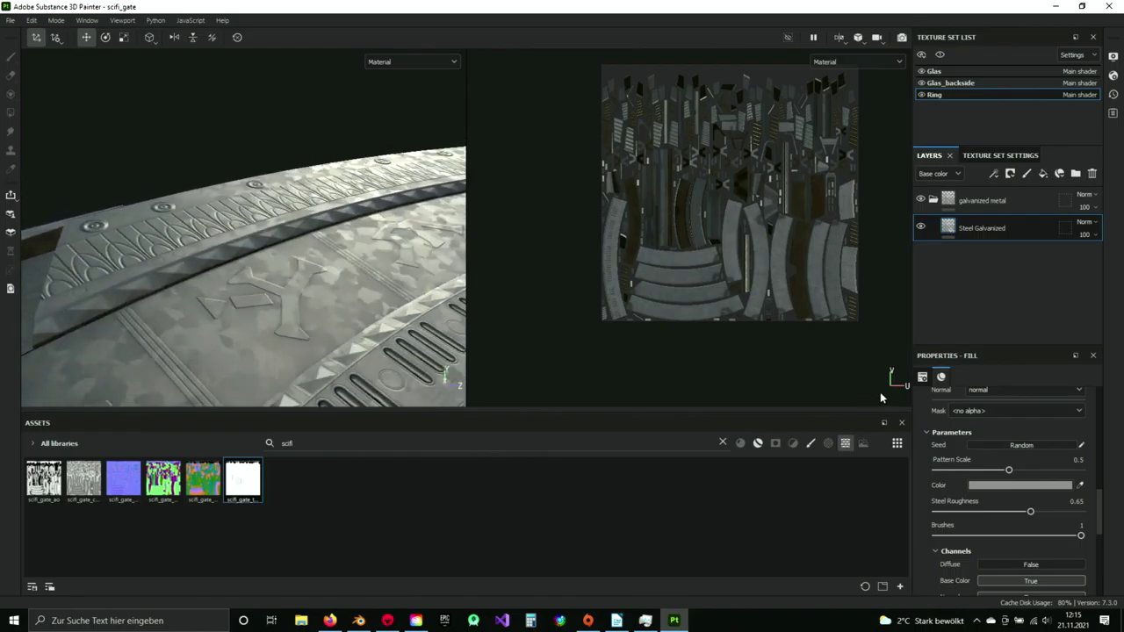
left_click_drag(1031, 514, 1049, 514)
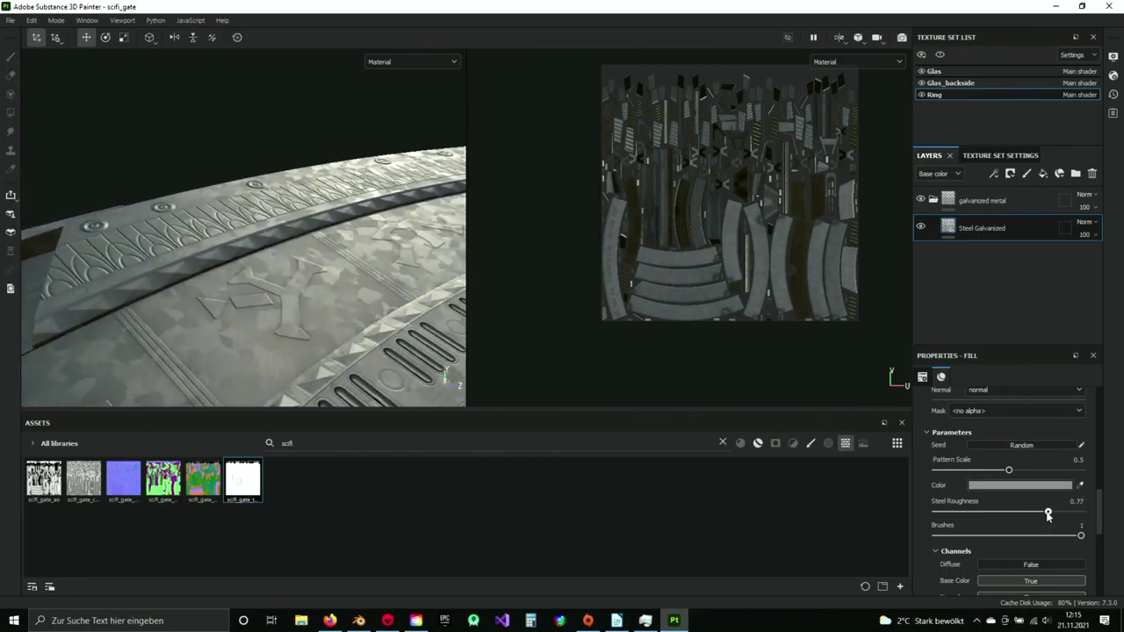
left_click_drag(380, 214, 369, 180, "alt")
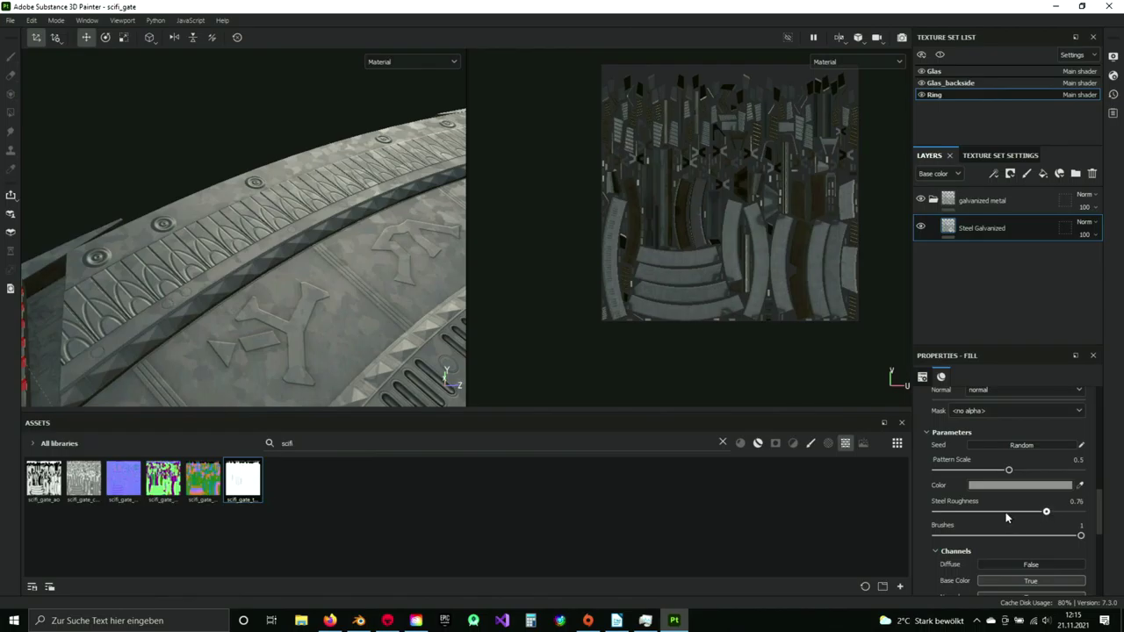
- Try low Steel Roughness values of 0.19 and 0 and check how glossy the ring looks
left_click(965, 512)
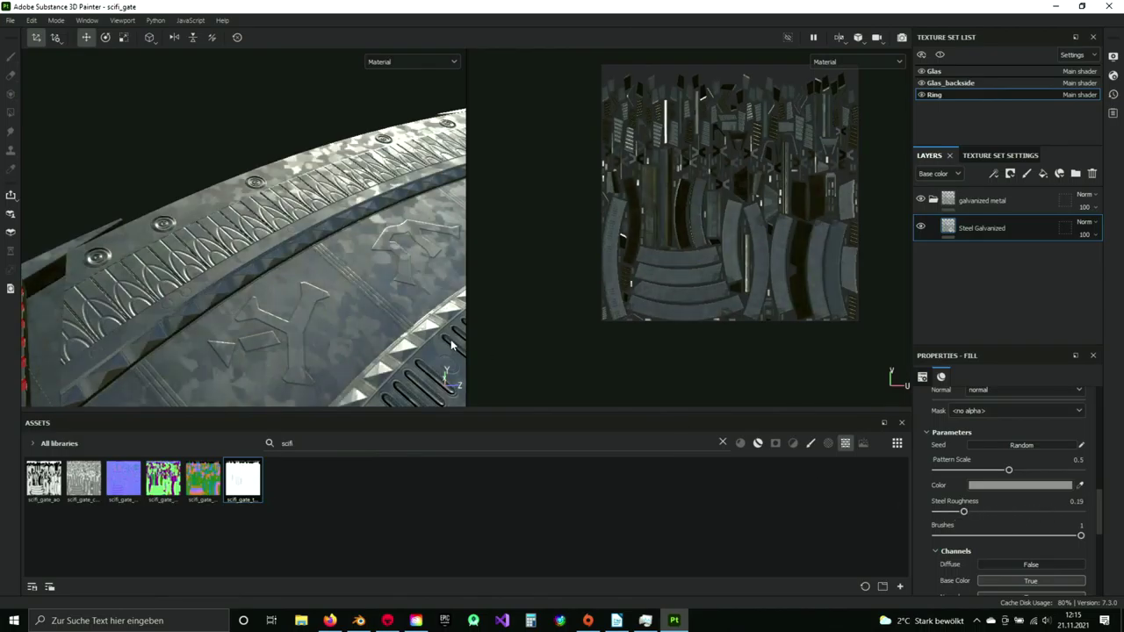
left_click_drag(392, 277, 412, 238, "alt")
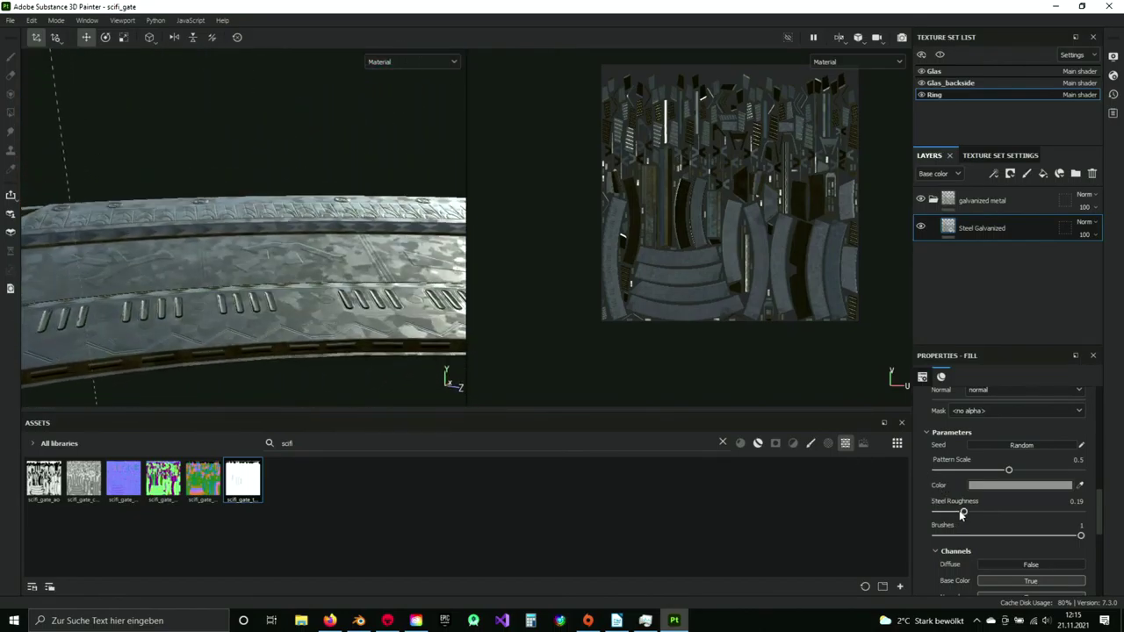
left_click_drag(255, 263, 299, 272, "alt")
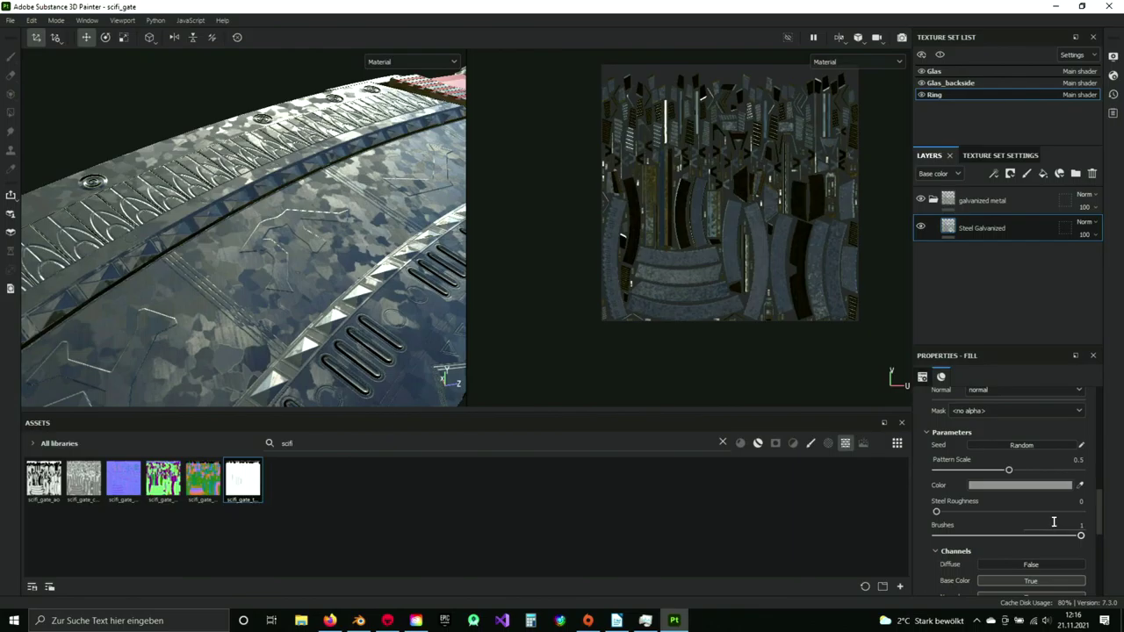
left_click_drag(334, 342, 378, 307, "alt")
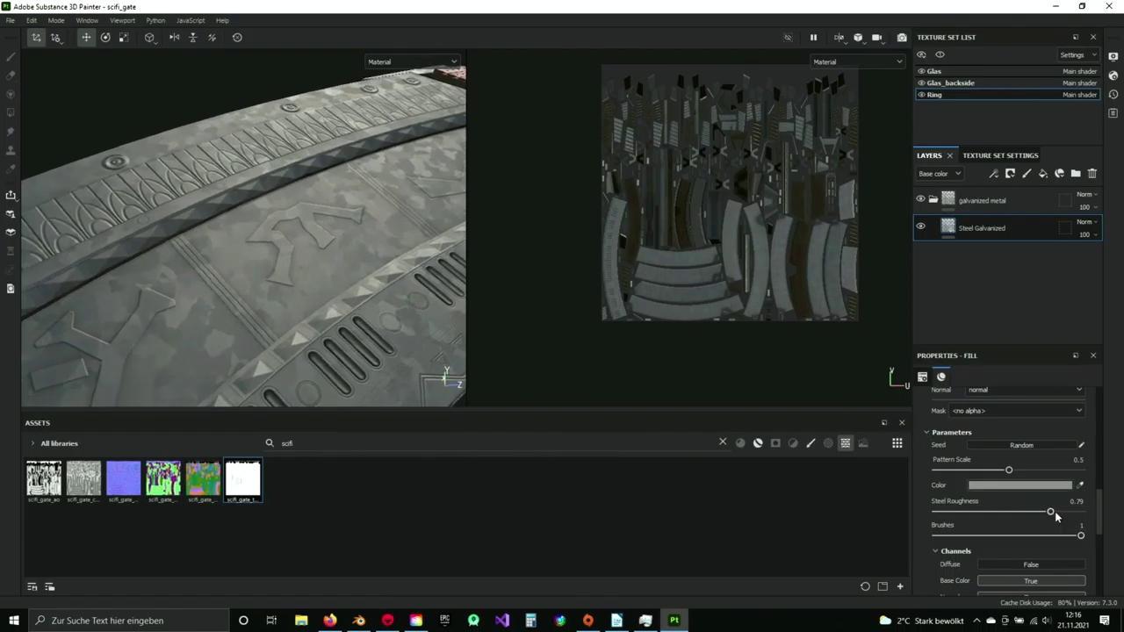
- Set the Steel Galvanized material's Steel Roughness to 0.81 and inspect the ring surface
left_click_drag(1051, 512, 1054, 512)
left_click_drag(376, 369, 273, 299, "alt")
scroll(1015, 532, "down", 5)
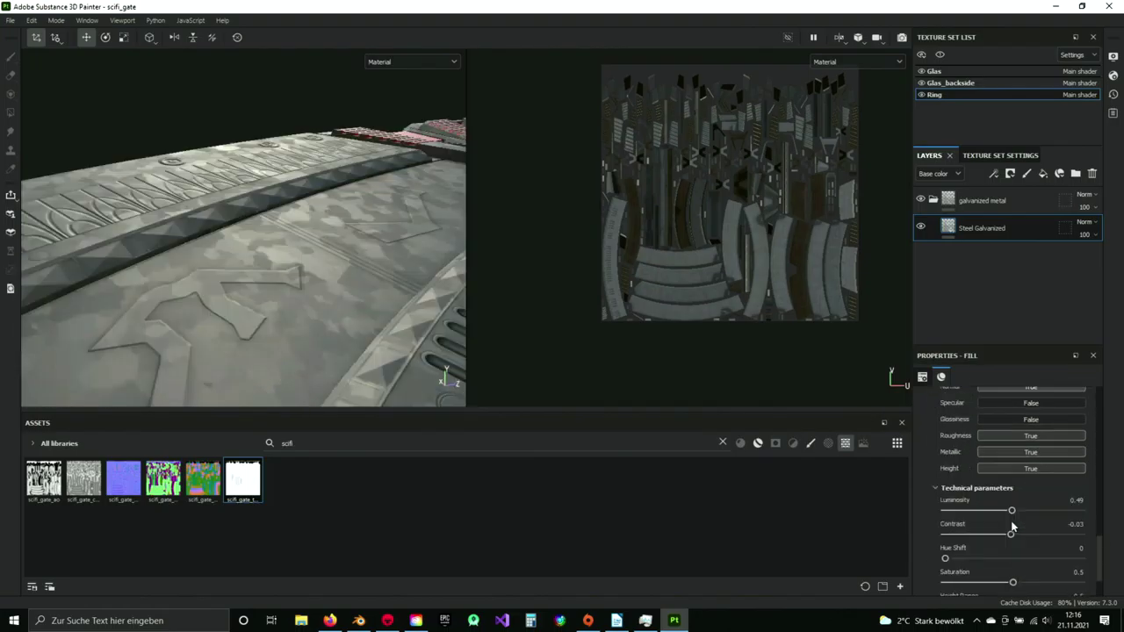
scroll(1012, 527, "down", 2)
scroll(1012, 524, "up", 7)
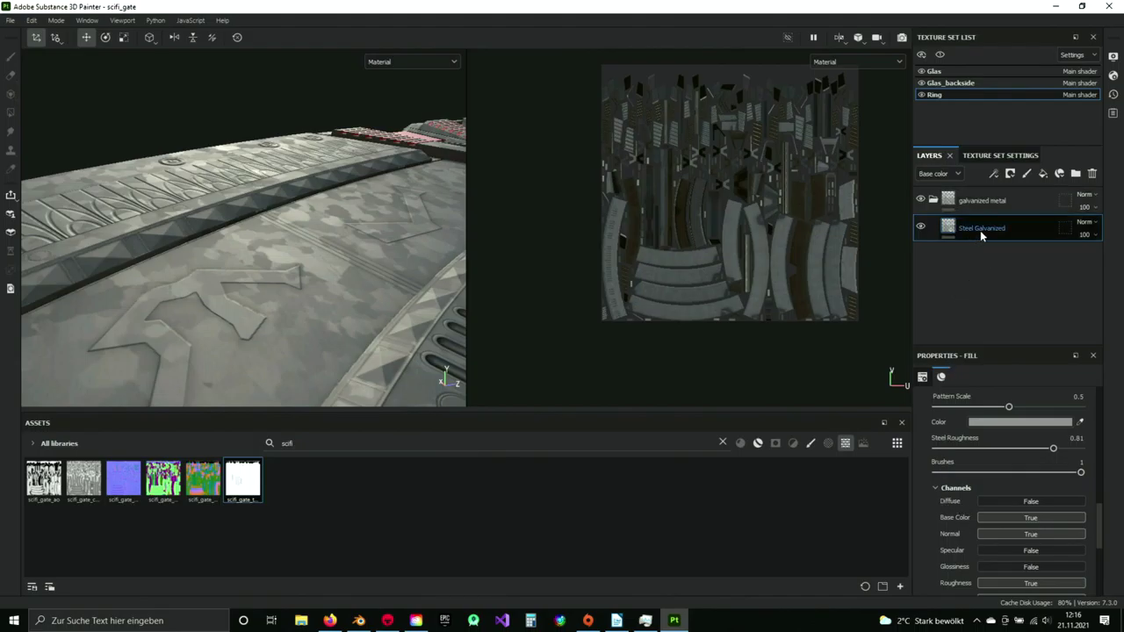
scroll(1002, 519, "up", 2)
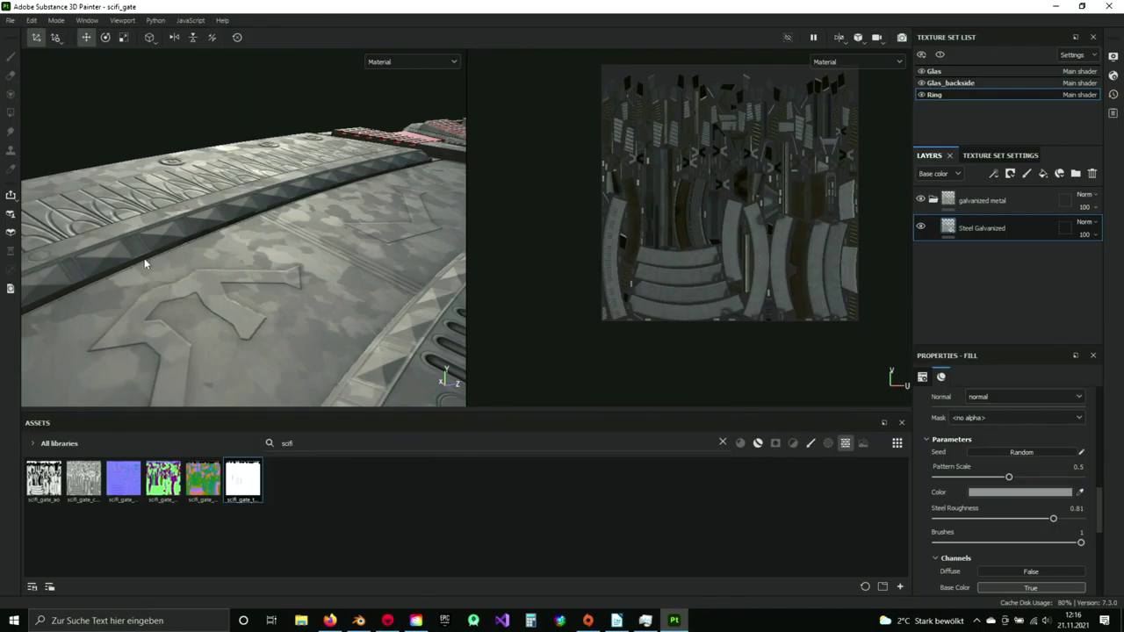
left_click_drag(195, 276, 319, 269, "alt")
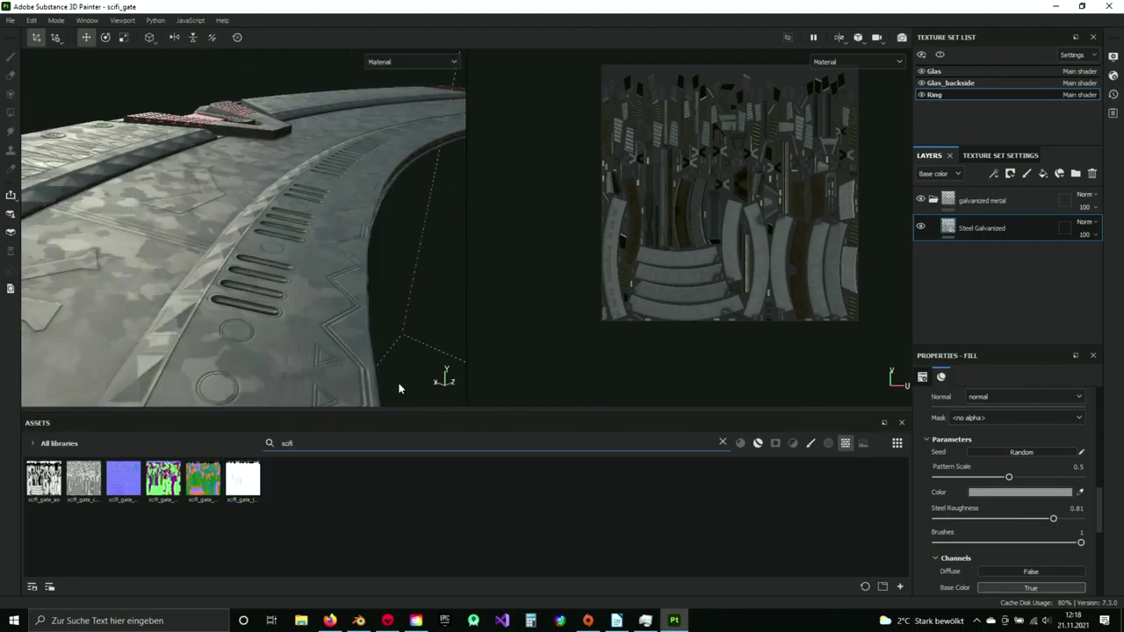
left_click_drag(245, 268, 280, 327, "alt")
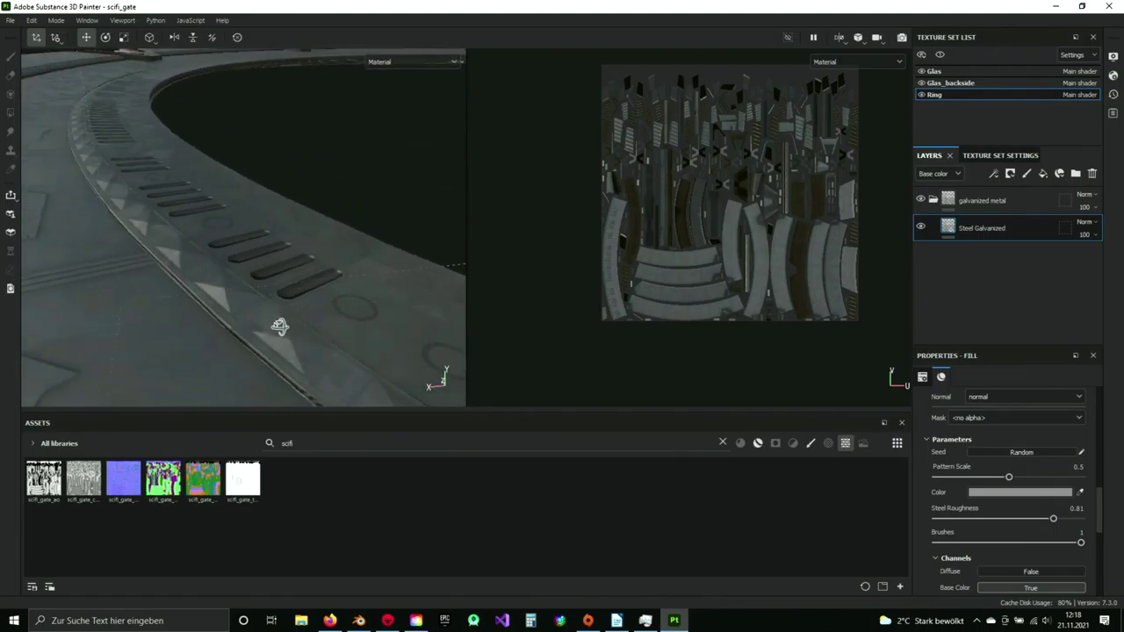
- Search the assets for "dust", restrict the results to smart materials and preview Smart_Dust_01
left_click(723, 442)
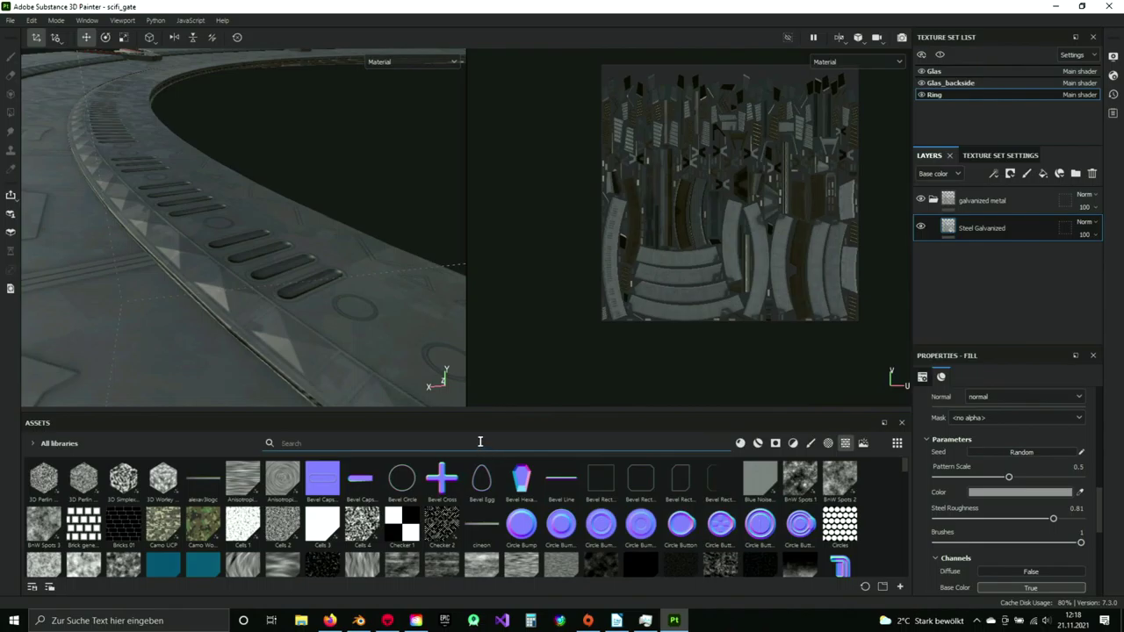
type("dust")
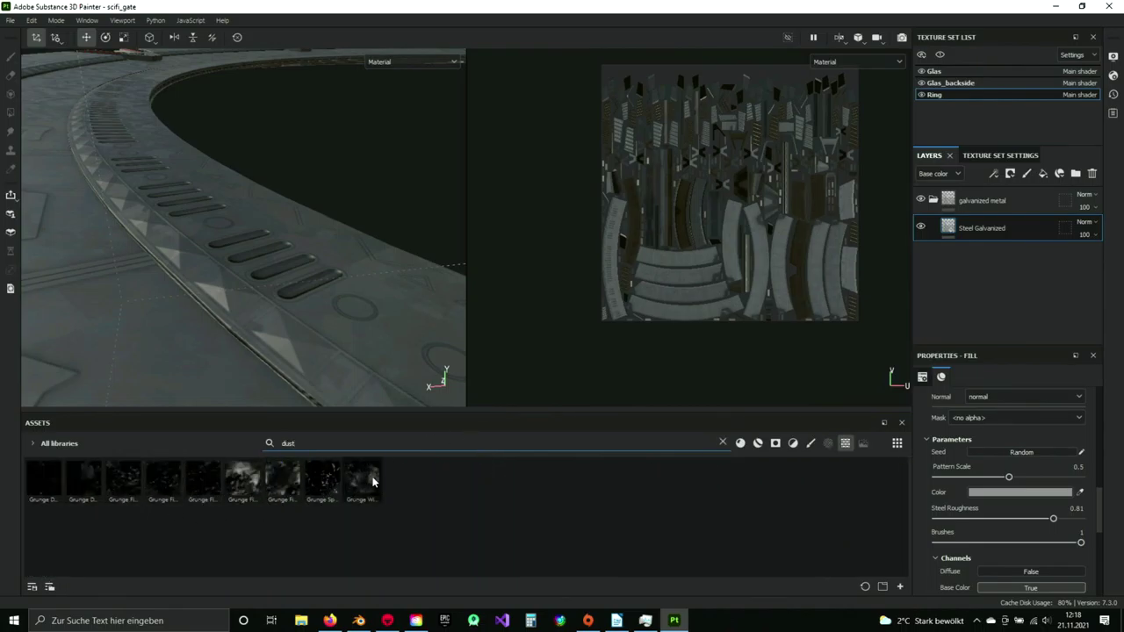
left_click(758, 443)
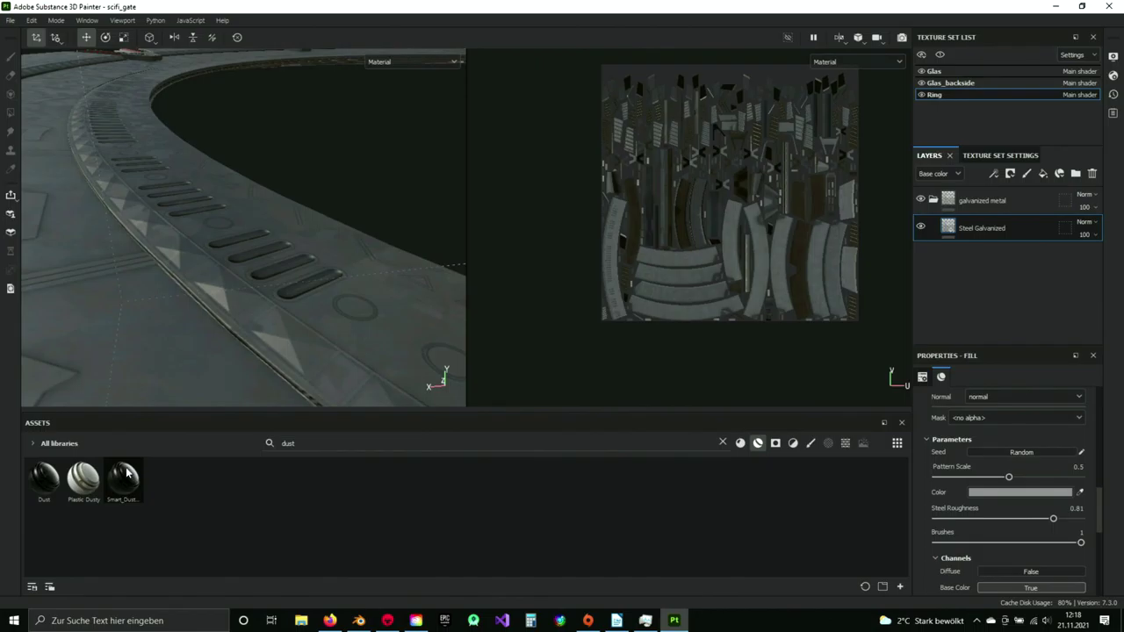
mouse_move(126, 474)
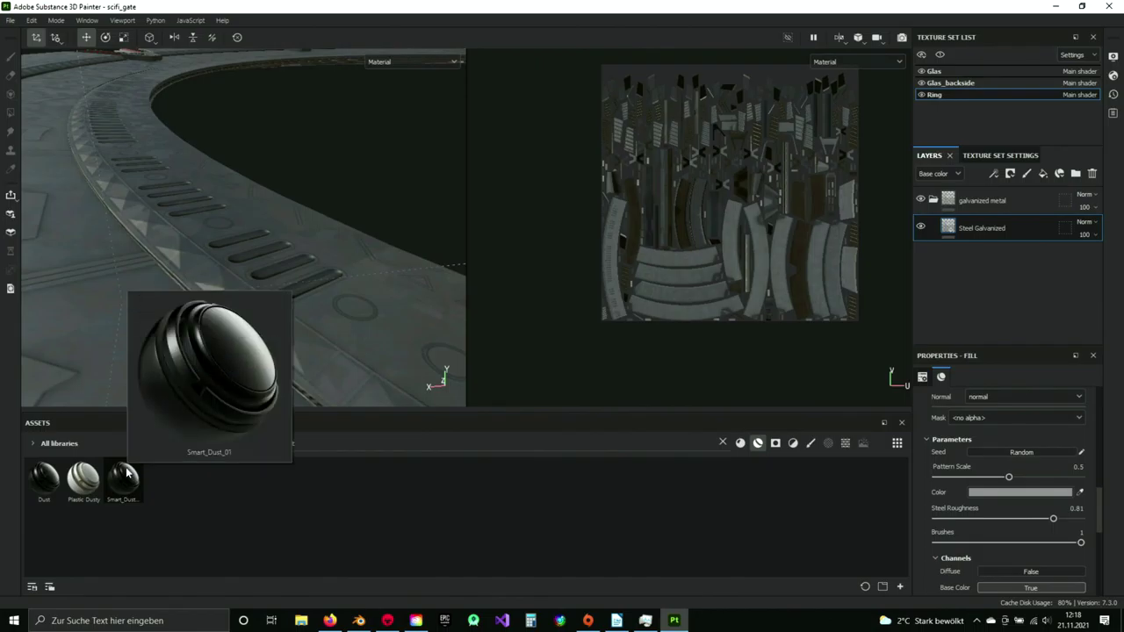
- Try the Dust smart material beneath the Steel Galvanized layer, inspect the ring with it, and remove it
mouse_move(95, 481)
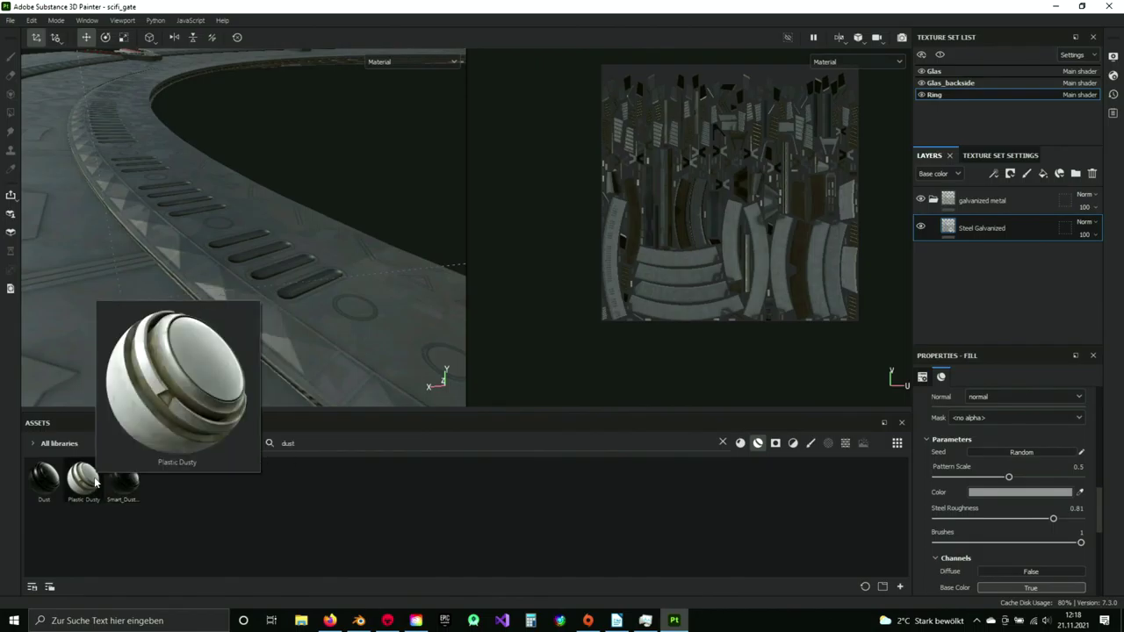
mouse_move(53, 488)
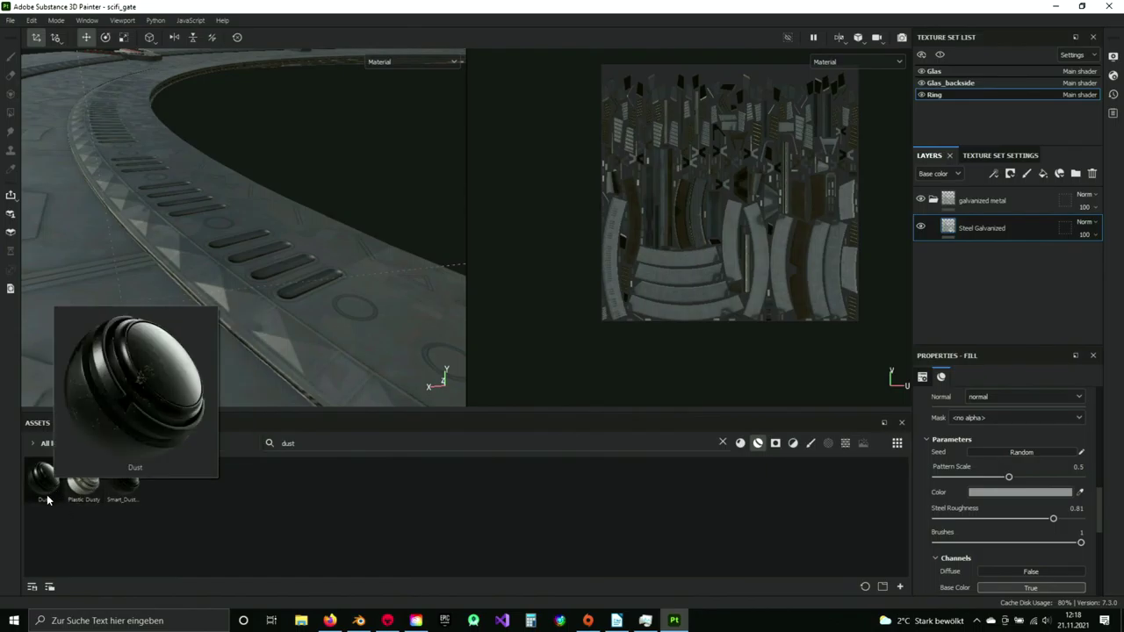
left_click_drag(36, 494, 982, 270)
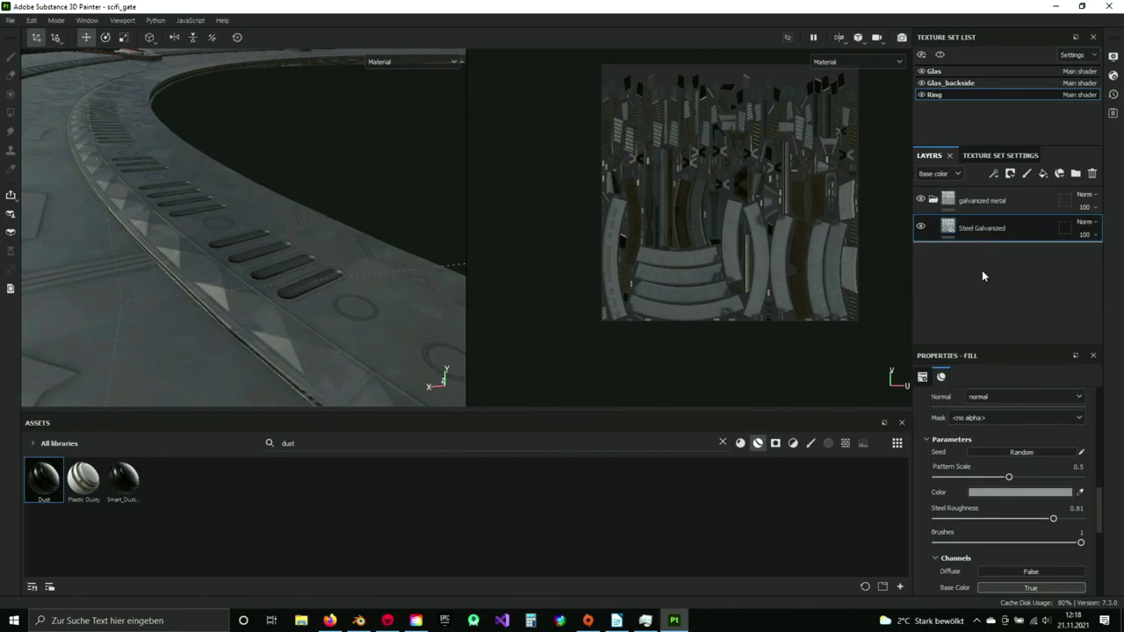
left_click_drag(268, 277, 173, 314, "alt")
middle_click_drag(173, 313, 196, 319, "alt")
left_click_drag(196, 321, 232, 307, "alt")
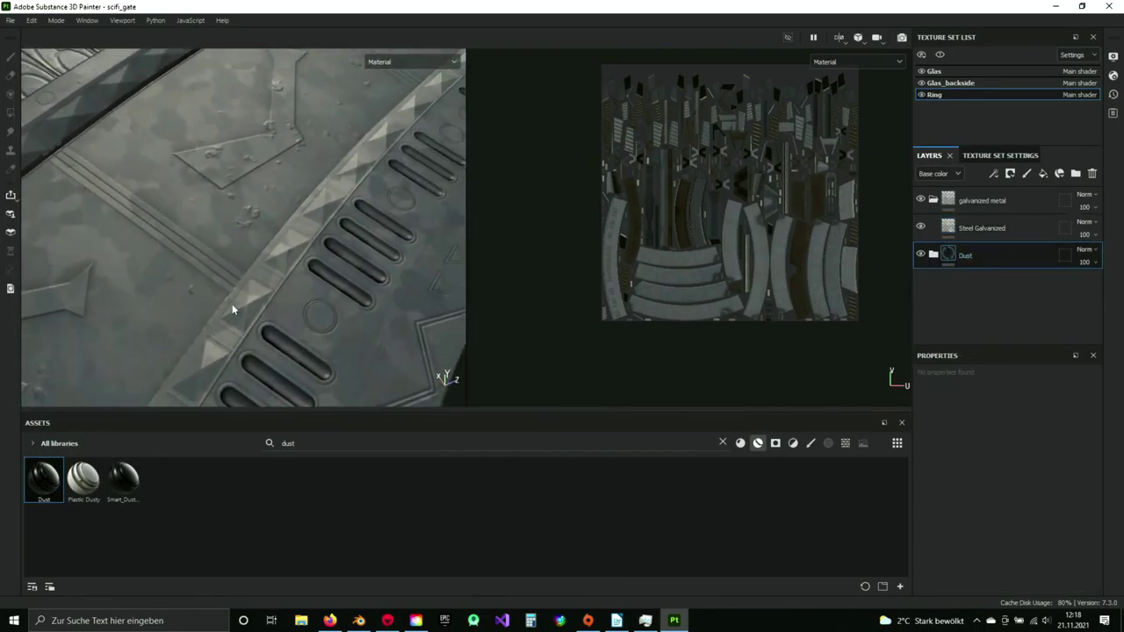
left_click_drag(255, 243, 249, 197, "alt")
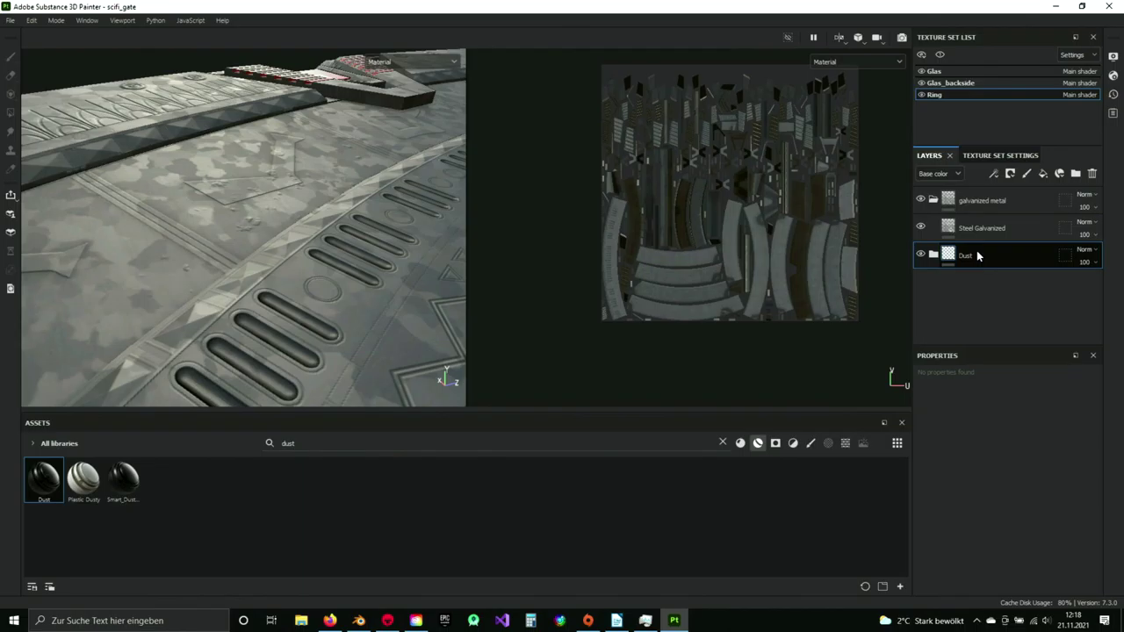
key("Delete")
- Try the Plastic Dusty smart material, placing it above Steel Galvanized in the galvanized metal folder, inspect the ring and hide it
left_click_drag(84, 478, 959, 258)
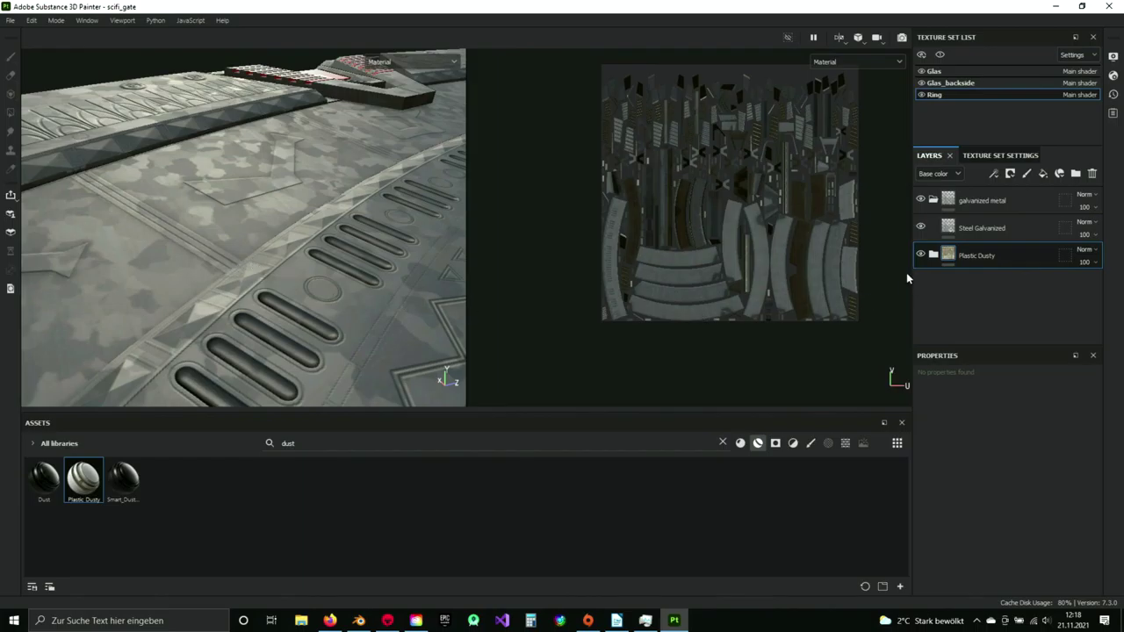
mouse_move(378, 273)
left_mouse_down("alt")
mouse_move(220, 326)
mouse_move(381, 265)
left_mouse_up("alt")
left_click_drag(1008, 255, 1010, 218)
left_click_drag(244, 228, 395, 237, "alt")
scroll(222, 252, "up", 4)
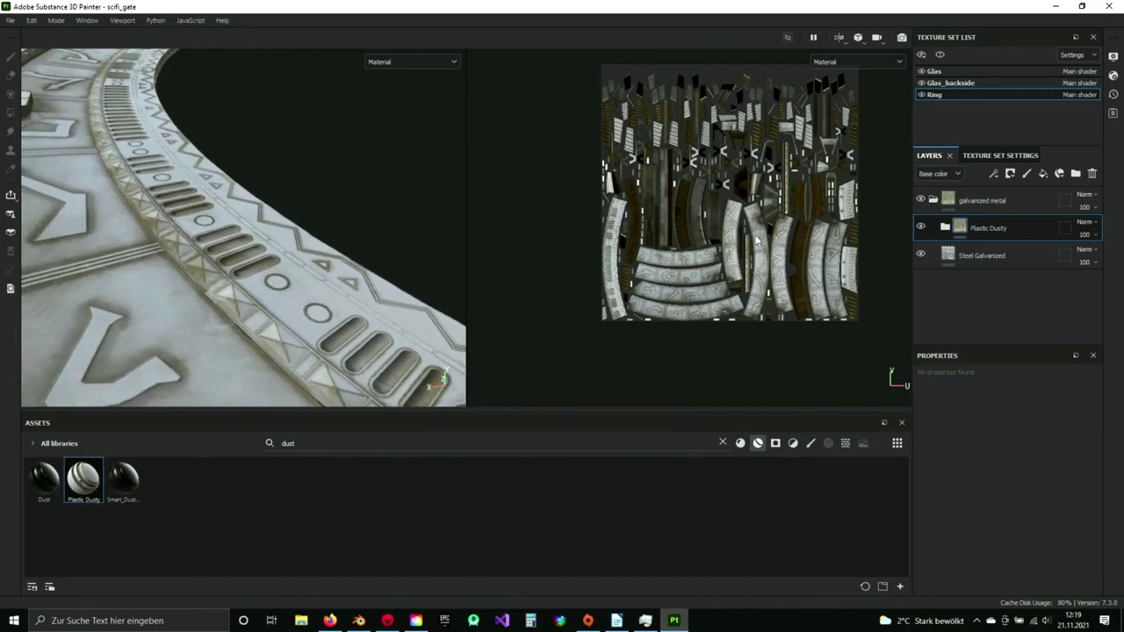
left_click(920, 227)
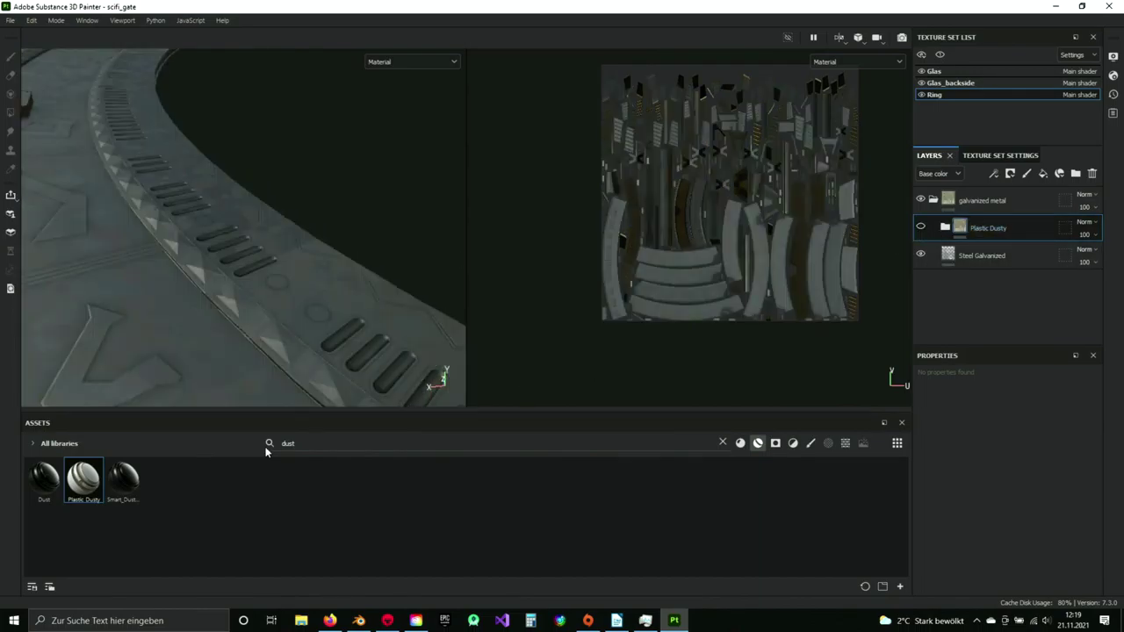
- Add the Smart_Dust_01 smart material above Steel Galvanized in the galvanized metal folder and hide the steel layer to isolate the dust
left_click_drag(123, 478, 961, 255)
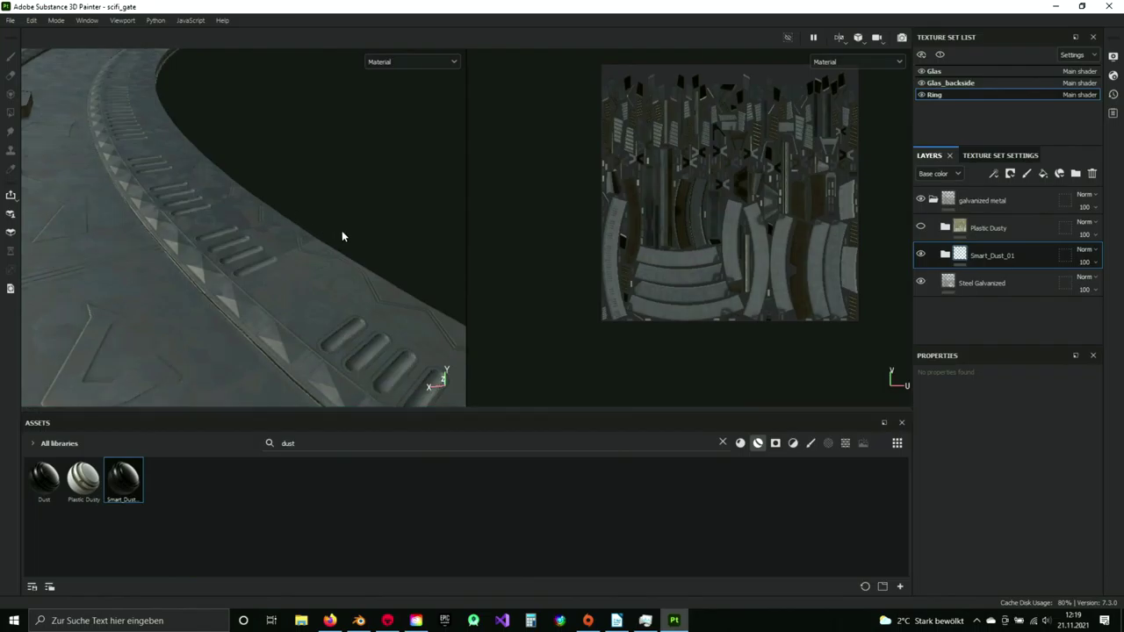
left_click_drag(341, 236, 173, 267, "alt")
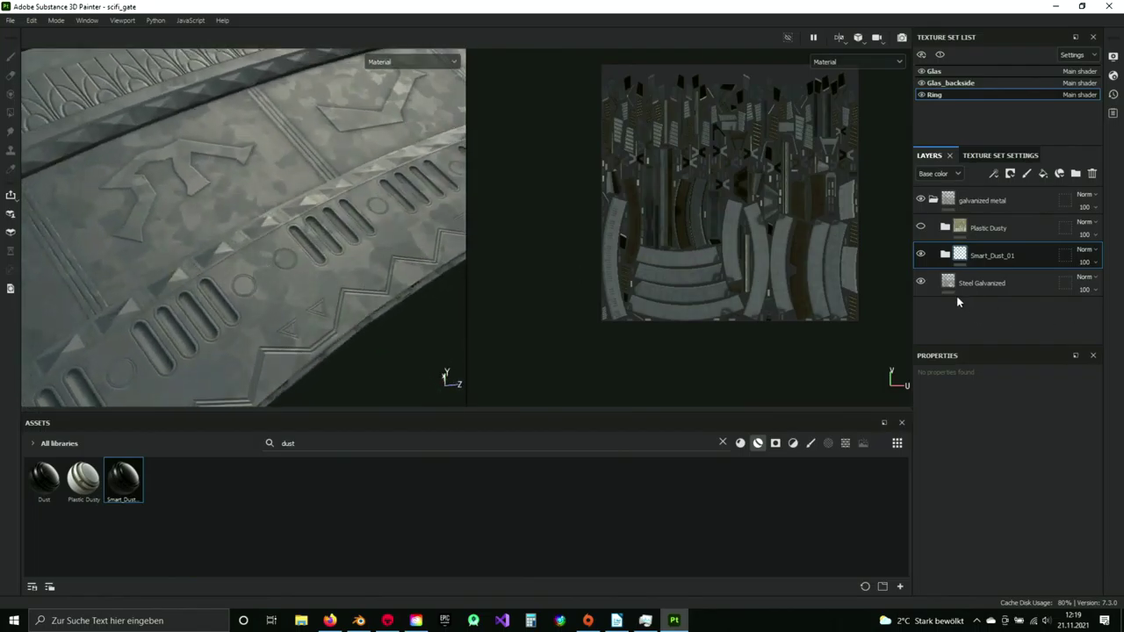
left_click(922, 283)
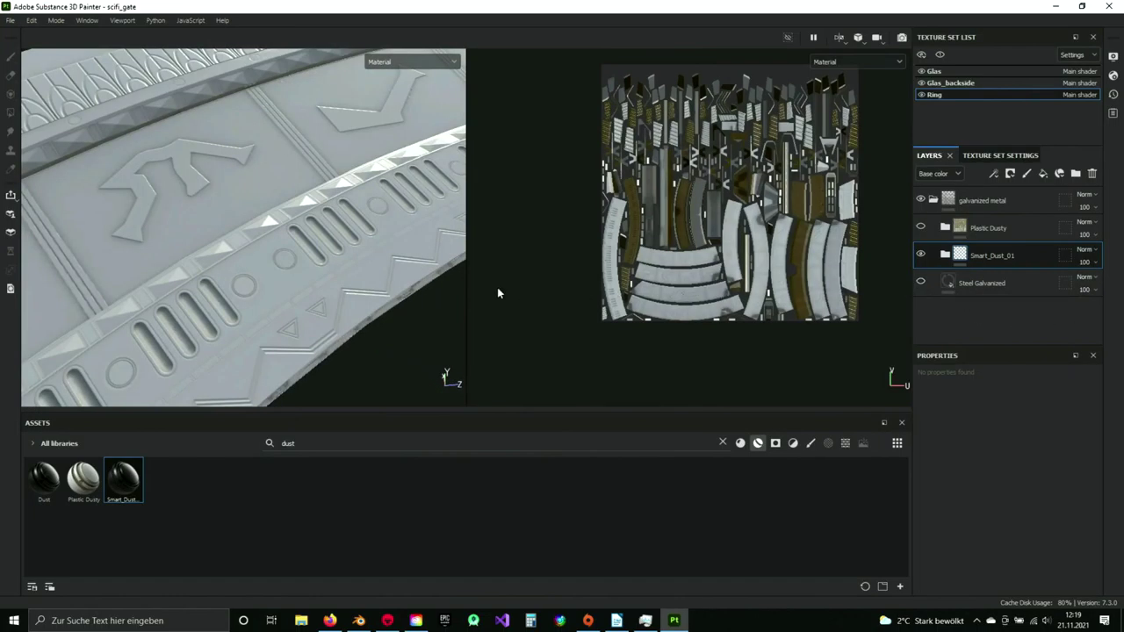
- Delete the Plastic Dusty material from the layer stack and make Steel Galvanized visible again
left_click(1033, 230)
key("Delete")
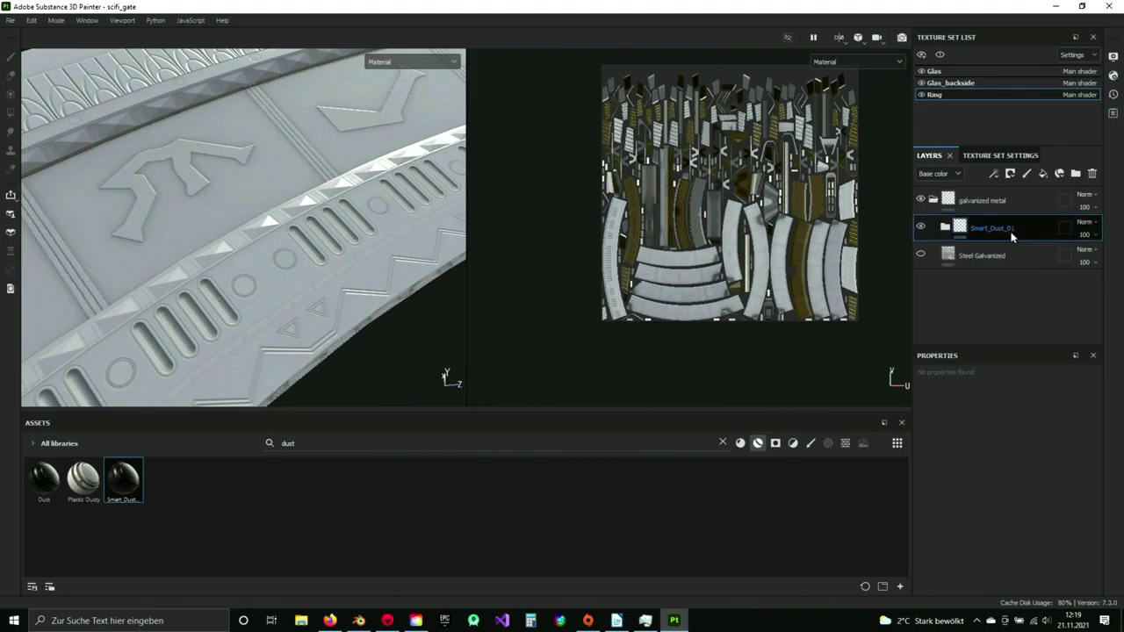
left_click(922, 255)
left_click_drag(290, 220, 367, 218, "alt")
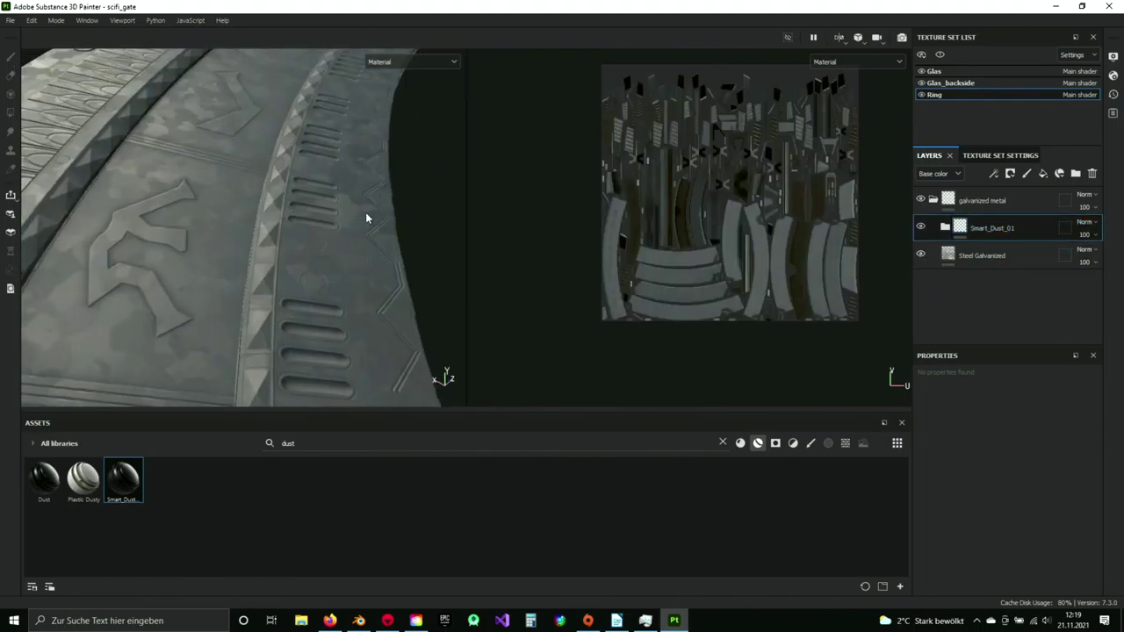
- Toggle the Smart_Dust_01 folder's visibility off and on and compare the ring's surface from several distances
left_click(921, 228)
left_click(922, 227)
left_click(921, 228)
left_click(921, 228)
left_click_drag(301, 227, 281, 246, "alt")
scroll(334, 223, "up", 5)
scroll(281, 241, "down", 8)
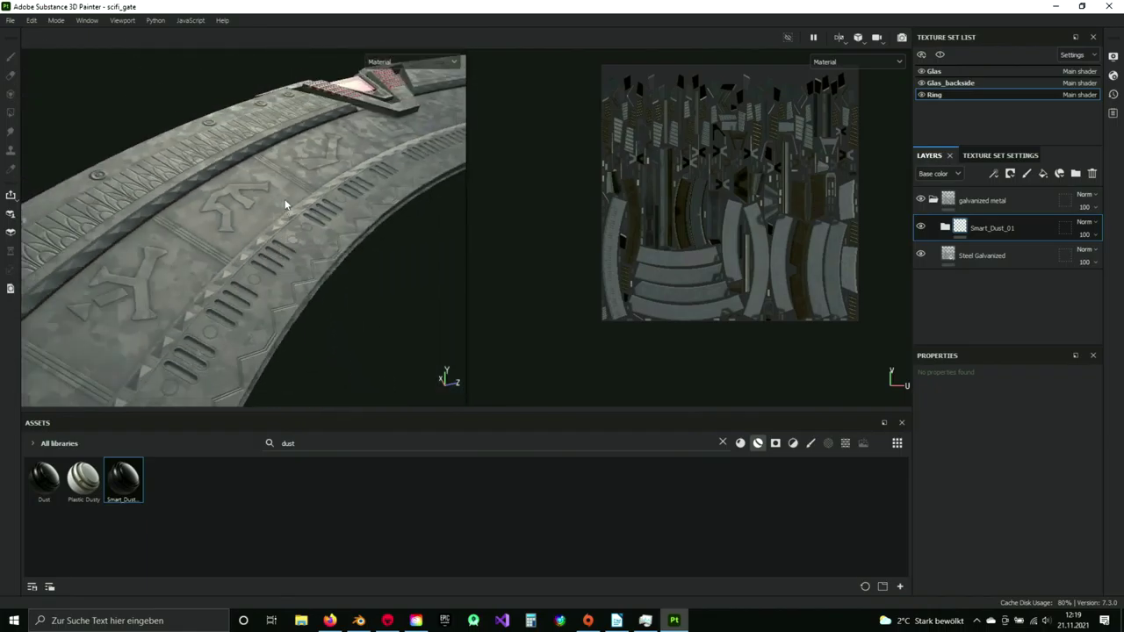
mouse_move(285, 200)
left_mouse_down("alt")
mouse_move(279, 271)
mouse_move(288, 207)
left_mouse_up("alt")
scroll(285, 224, "up", 4)
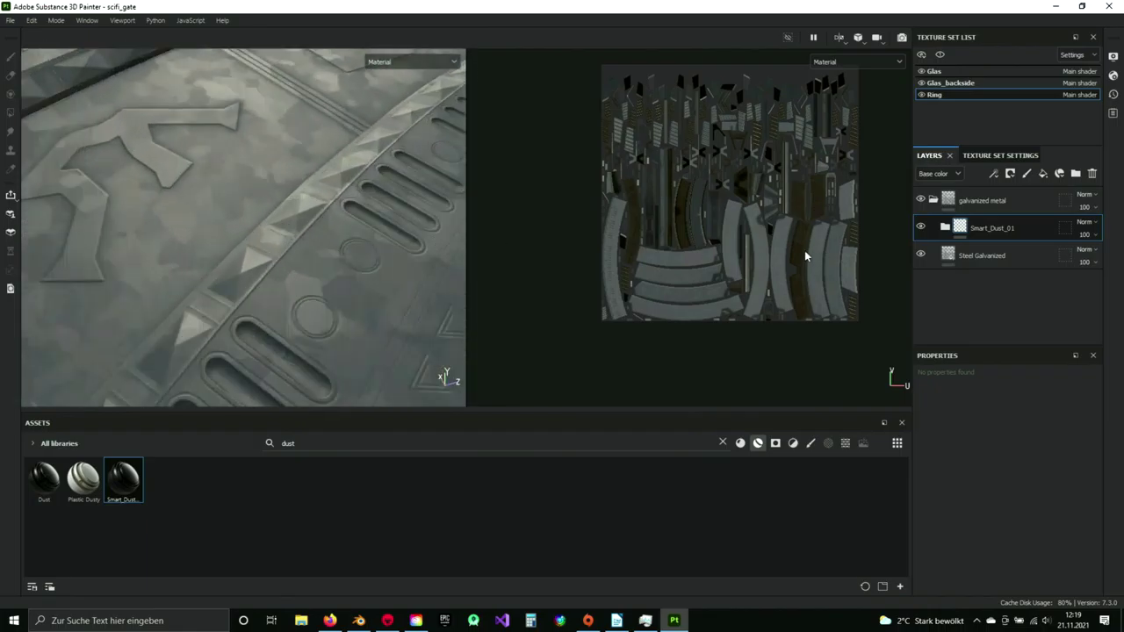
- Expand the Smart_Dust_01 folder and examine the Dirt generator settings on the Dust_Base layer's mask
left_click(946, 229)
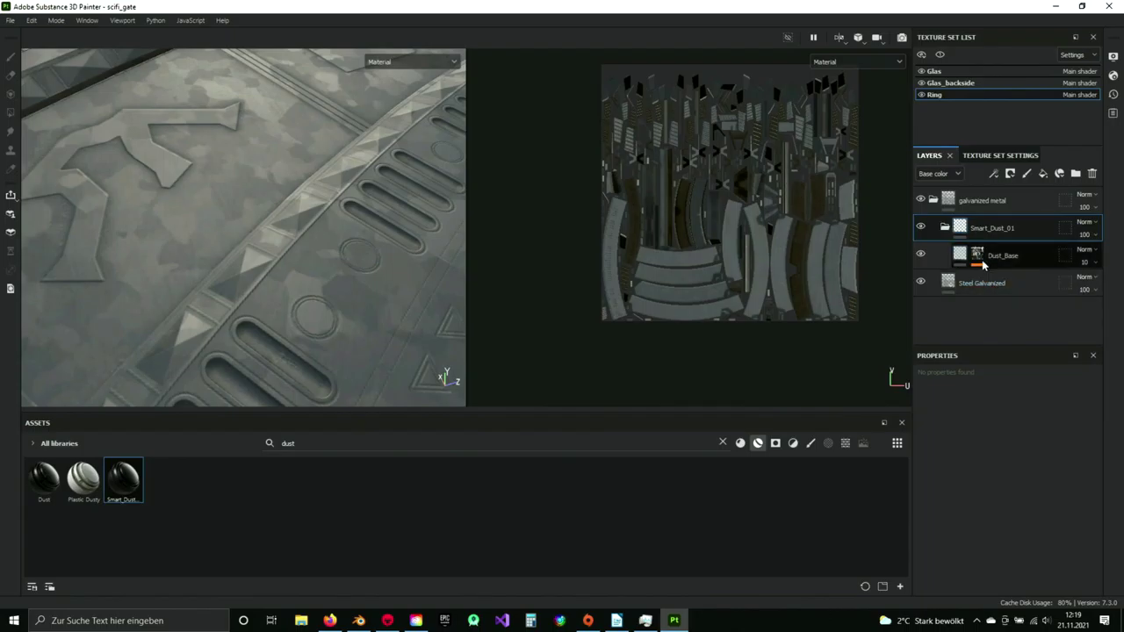
left_click(978, 255)
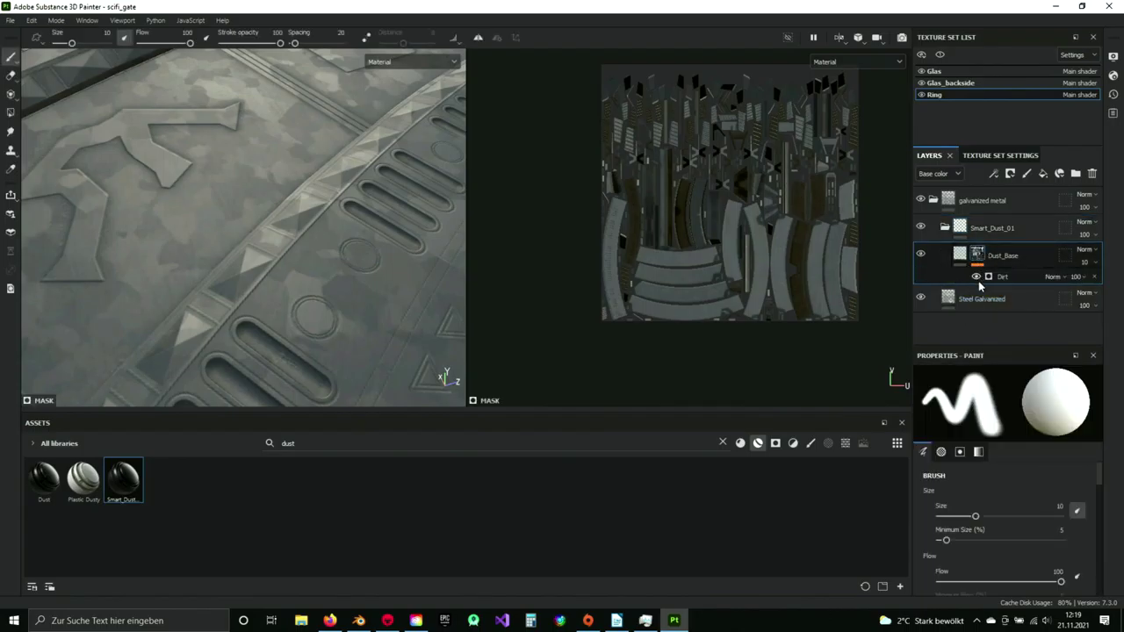
scroll(987, 513, "down", 10)
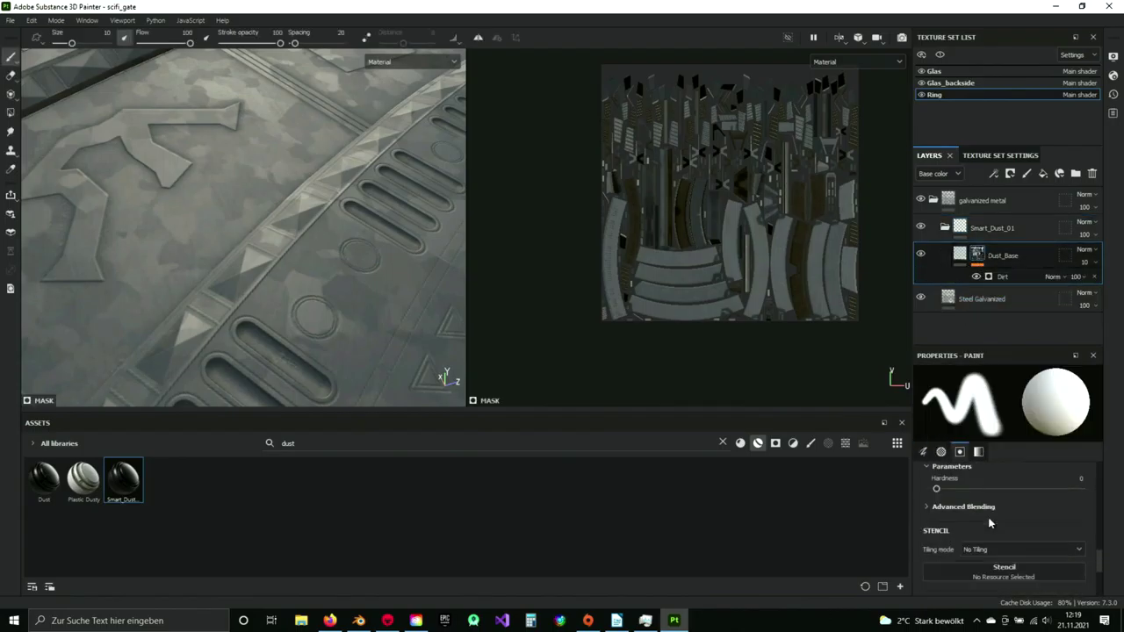
scroll(991, 535, "up", 3)
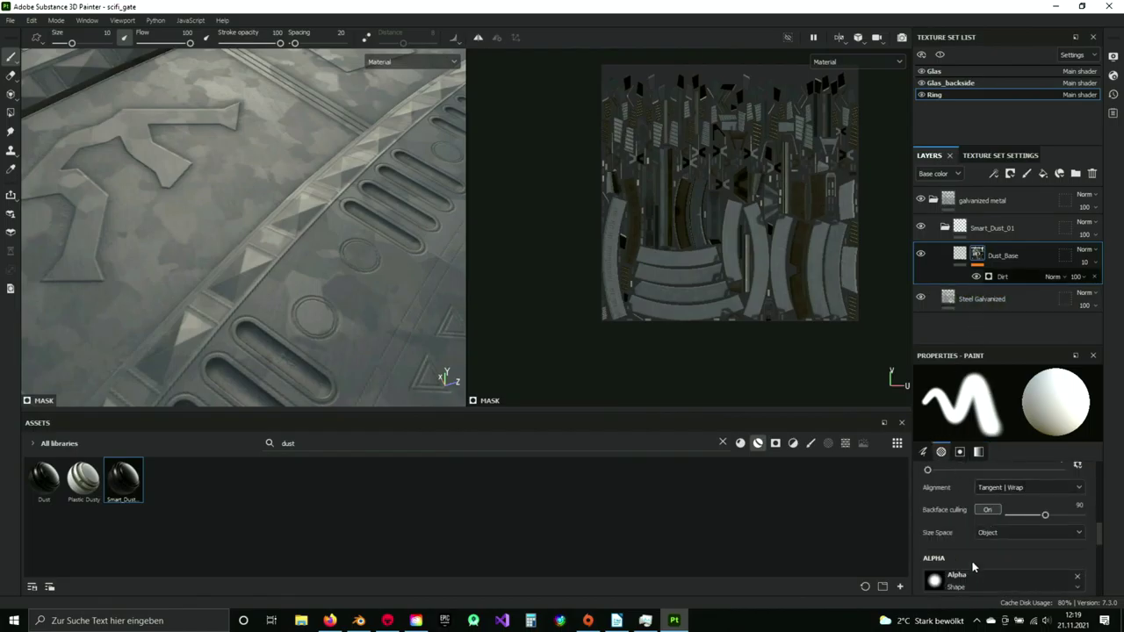
left_click(1003, 276)
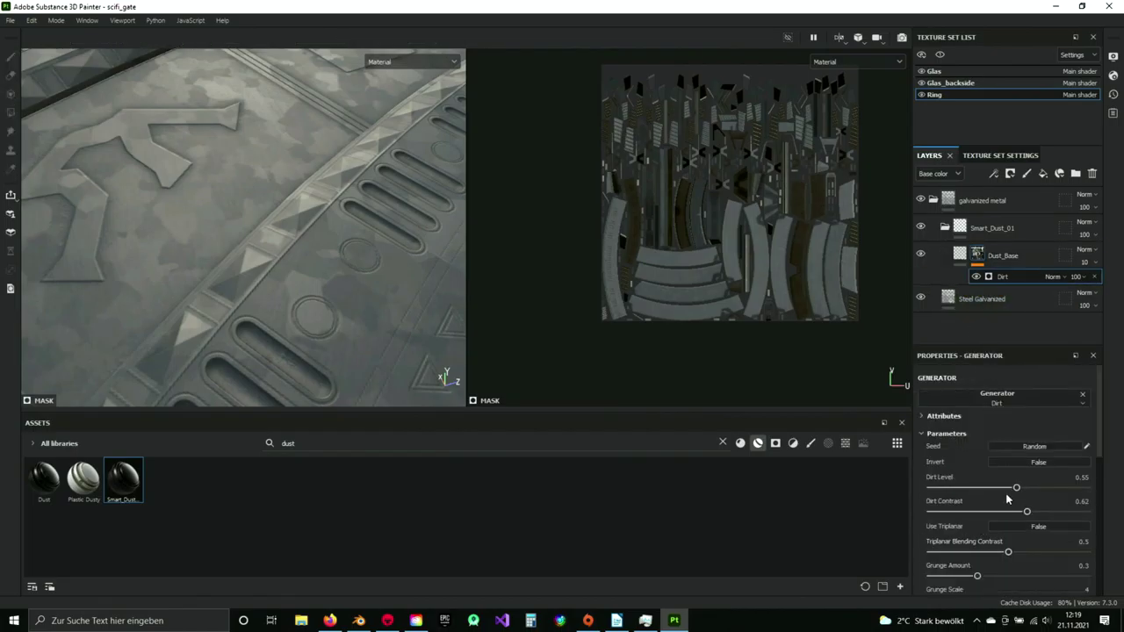
scroll(1007, 499, "down", 5)
- Darken the Dust_Base fill's Dust_Color, trying 2B2B2B and settling on black (000000)
left_click(946, 228)
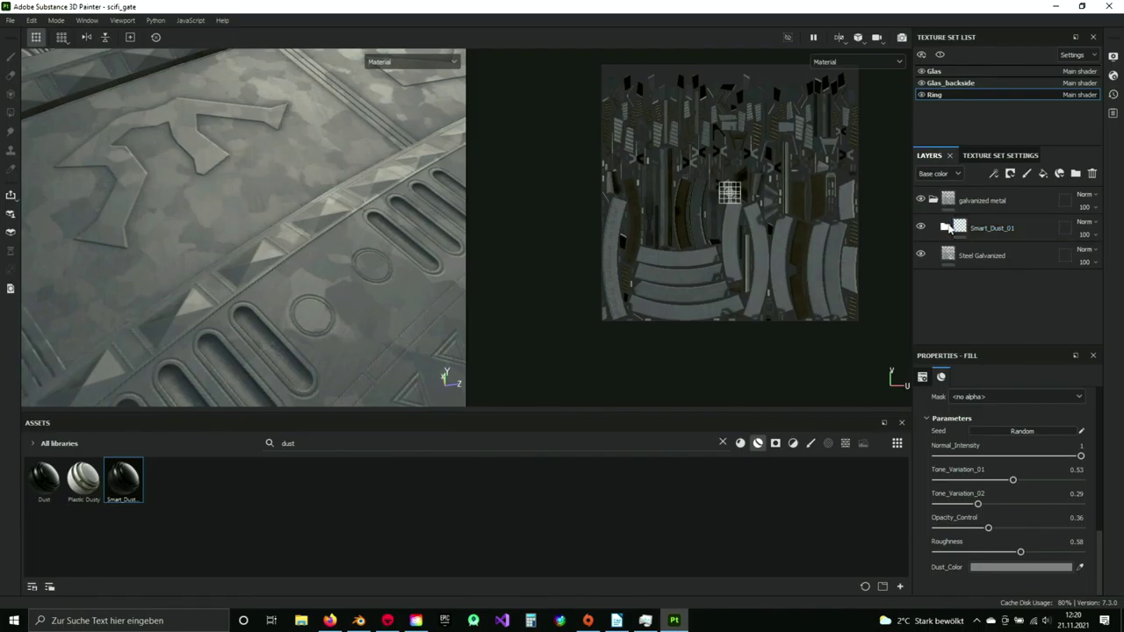
left_click(947, 227)
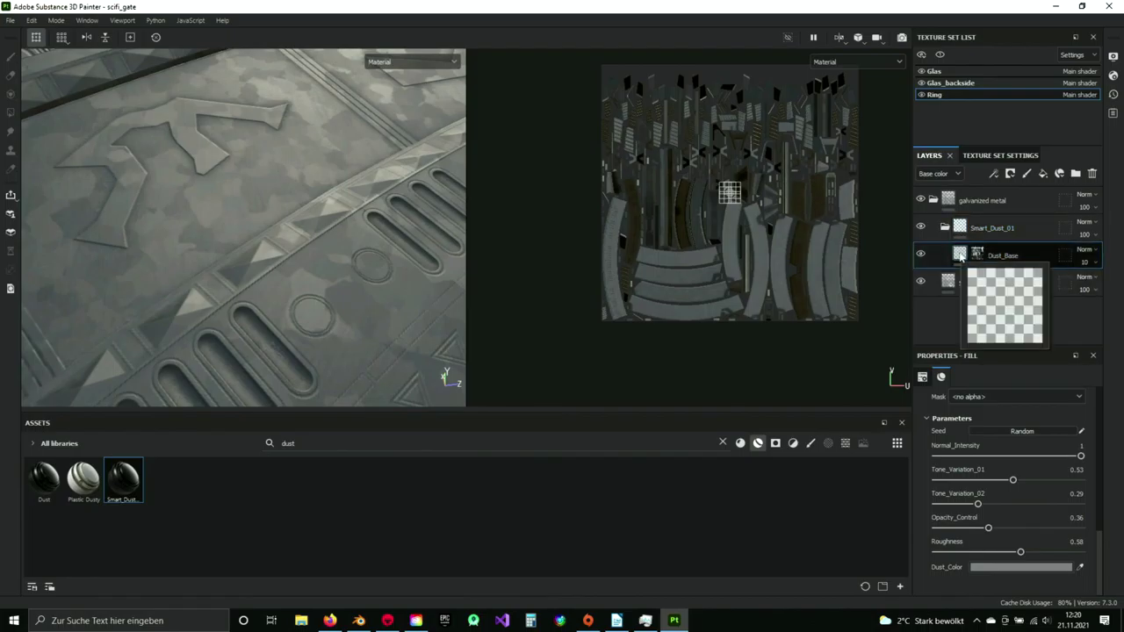
left_click(961, 255)
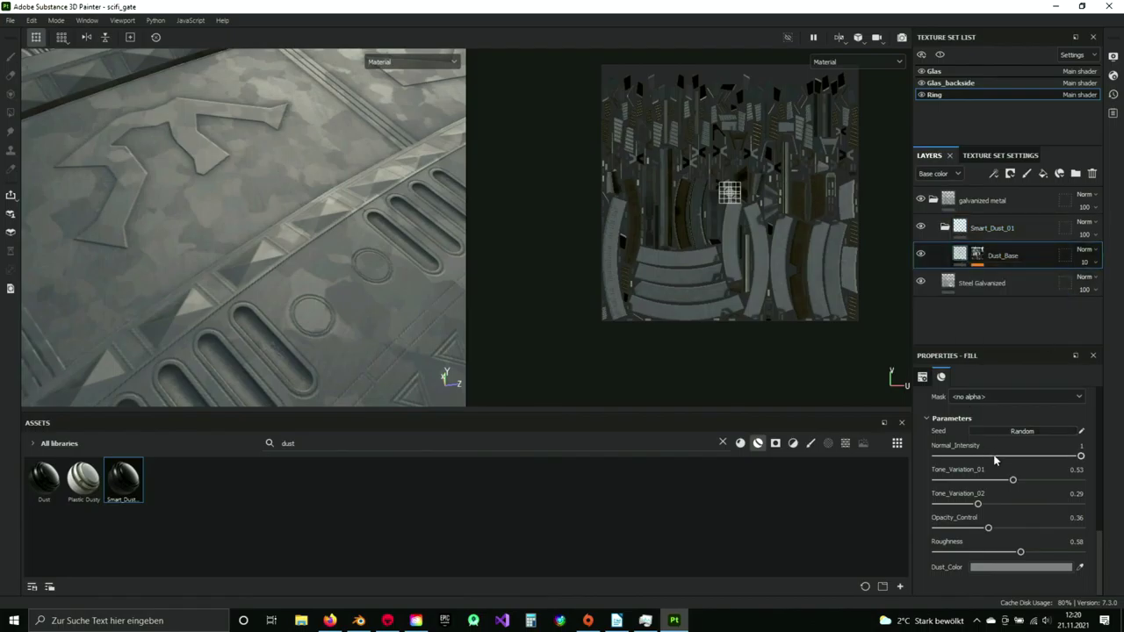
left_click(999, 567)
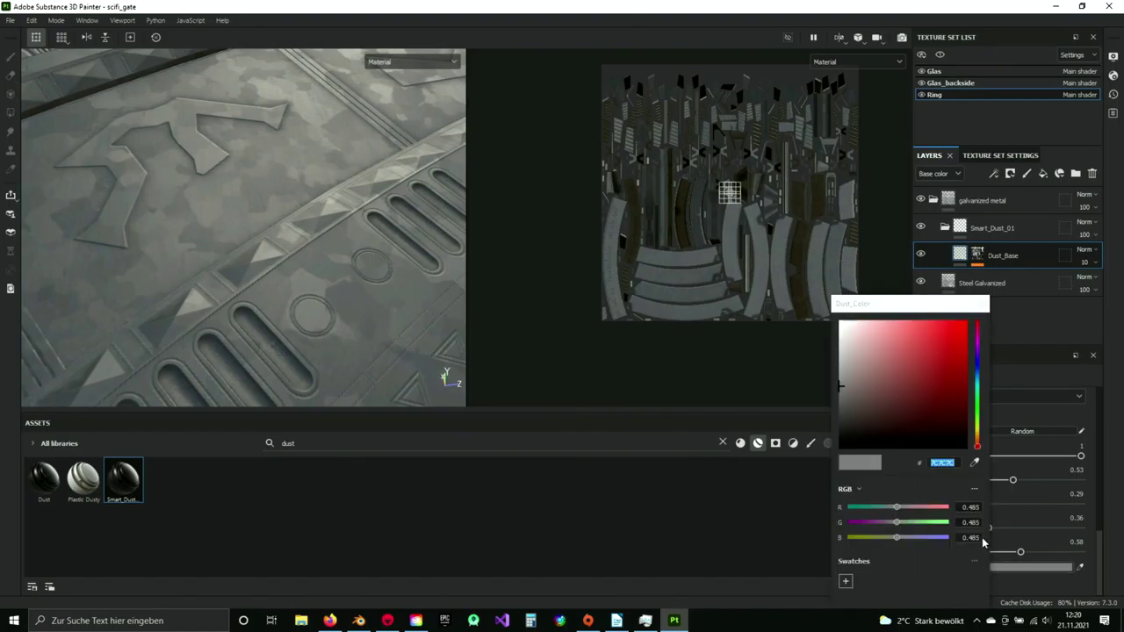
left_click_drag(838, 387, 841, 437)
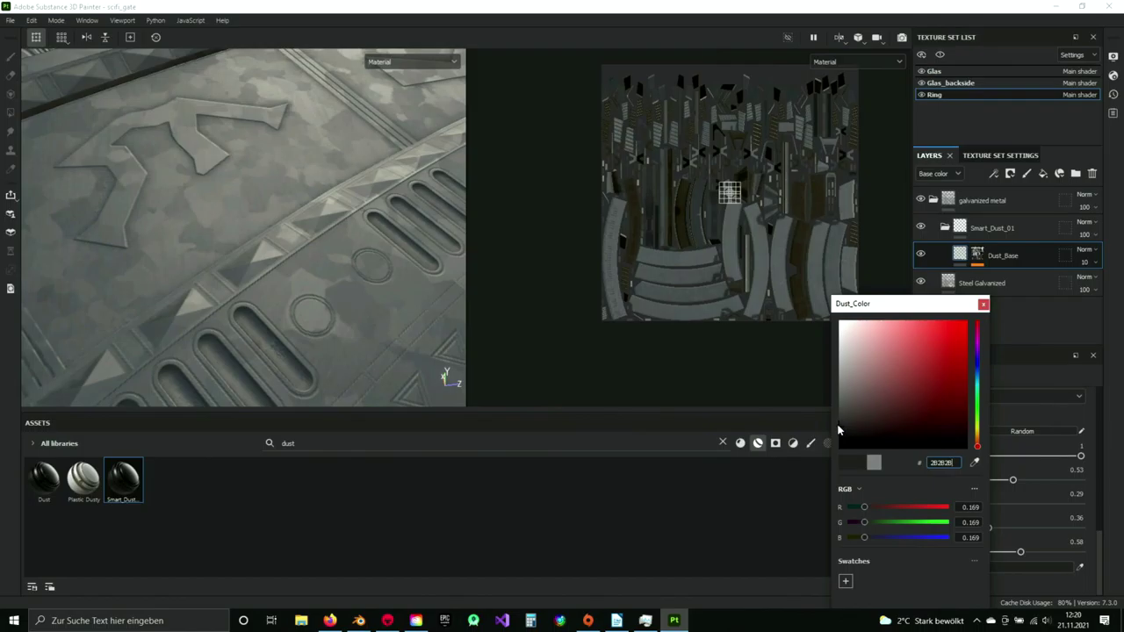
left_click_drag(281, 308, 254, 303, "alt")
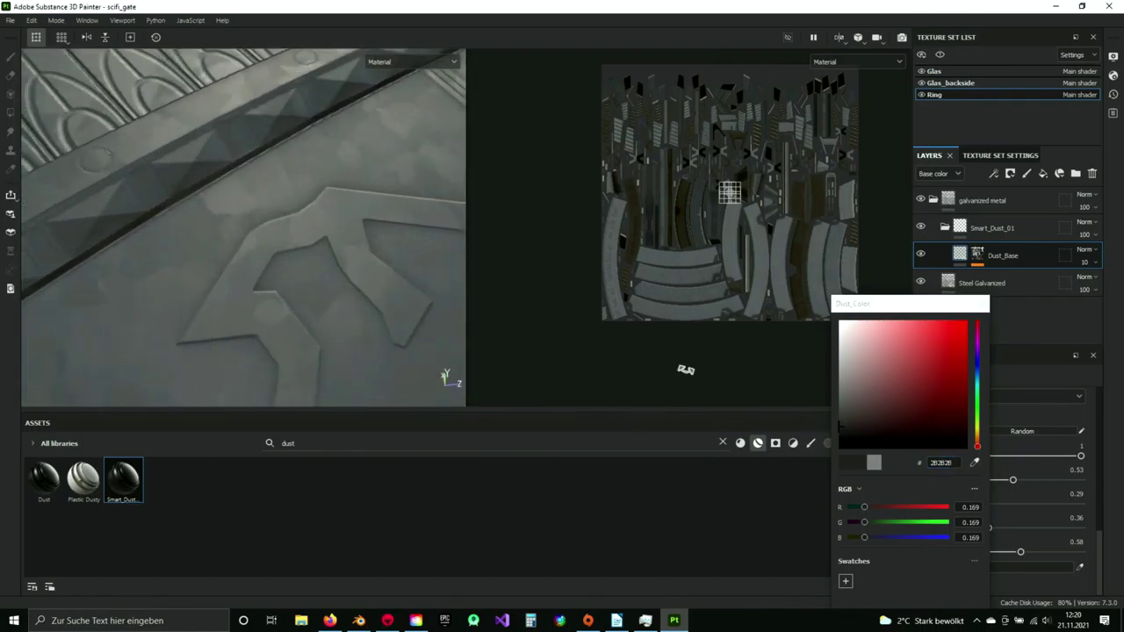
left_click_drag(843, 434, 834, 449)
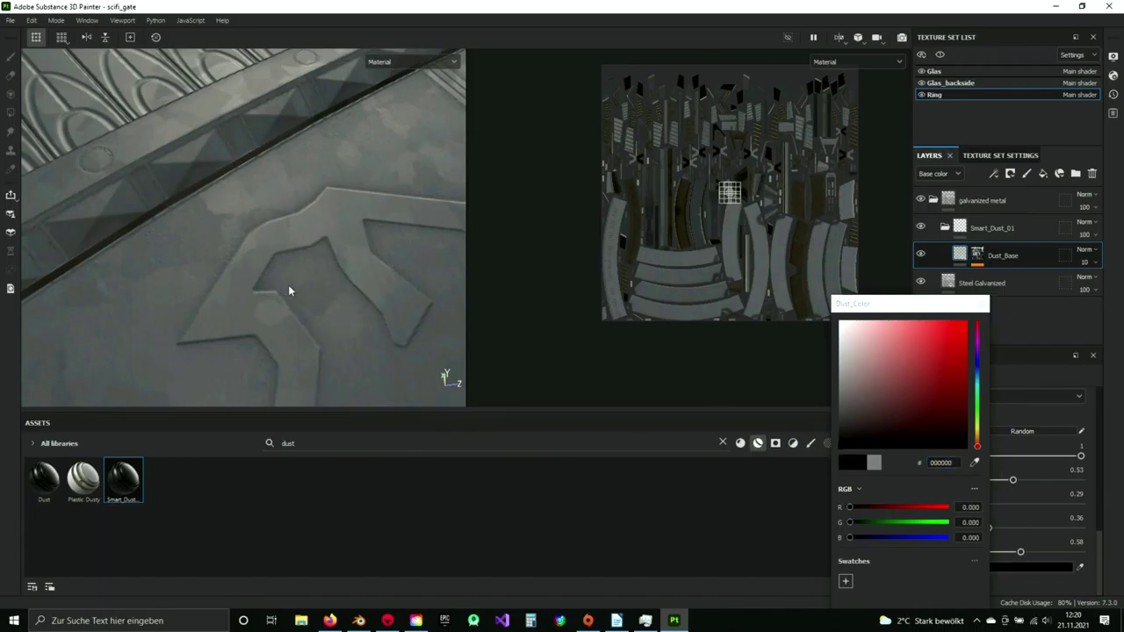
left_click(981, 303)
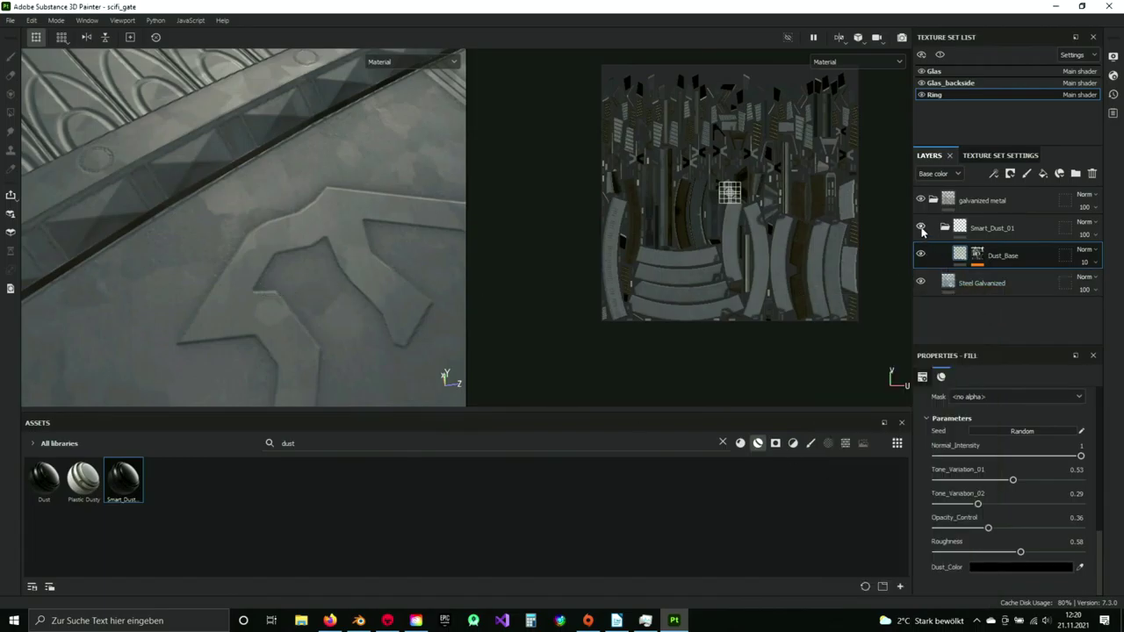
- Hide the Steel Galvanized layer and inspect the dust inside the ring's slots up close
left_click(921, 283)
left_click_drag(386, 224, 258, 308, "alt")
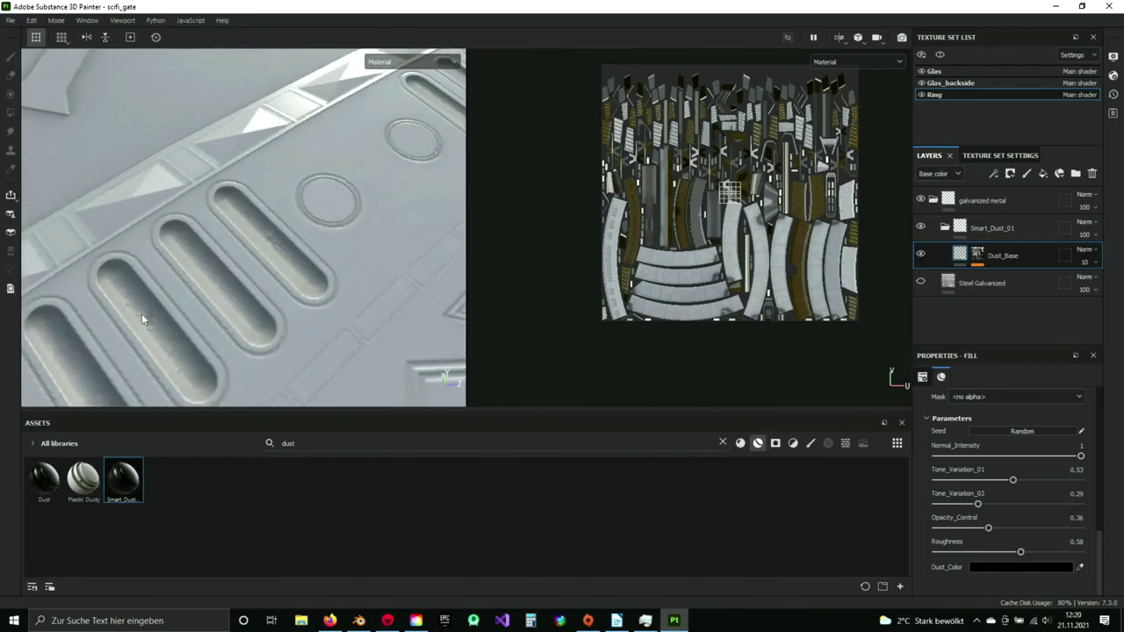
left_click_drag(123, 300, 166, 260, "alt")
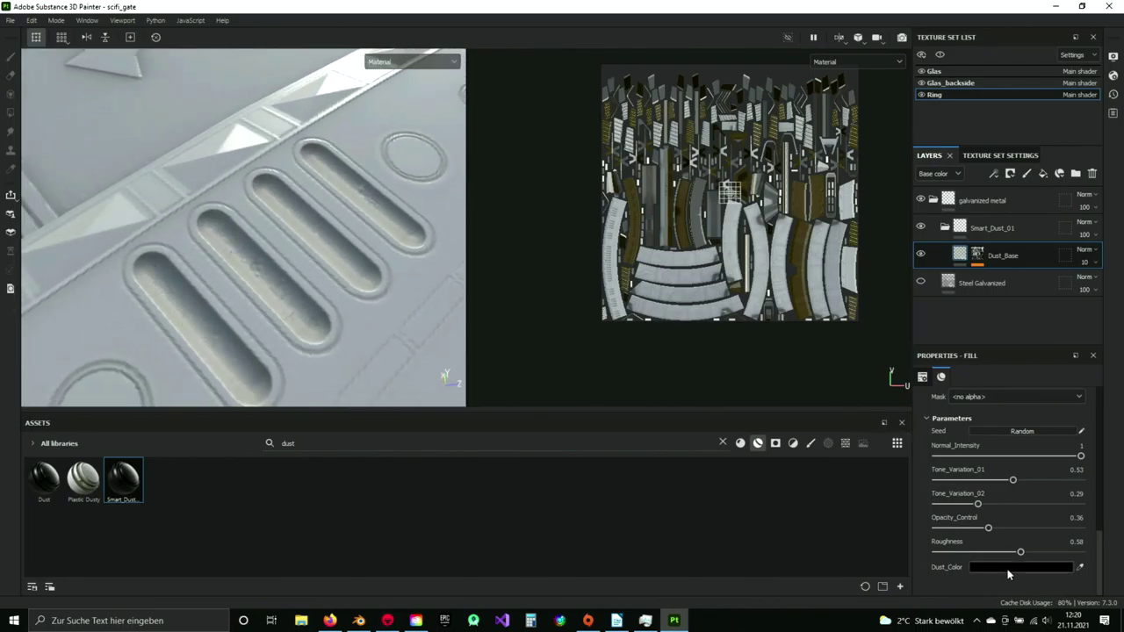
- Review the Dust_Base fill's properties and disable its metal, rough and nrm channels, leaving only color active
scroll(994, 531, "up", 2)
scroll(993, 531, "down", 2)
scroll(984, 515, "up", 3)
scroll(982, 518, "down", 2)
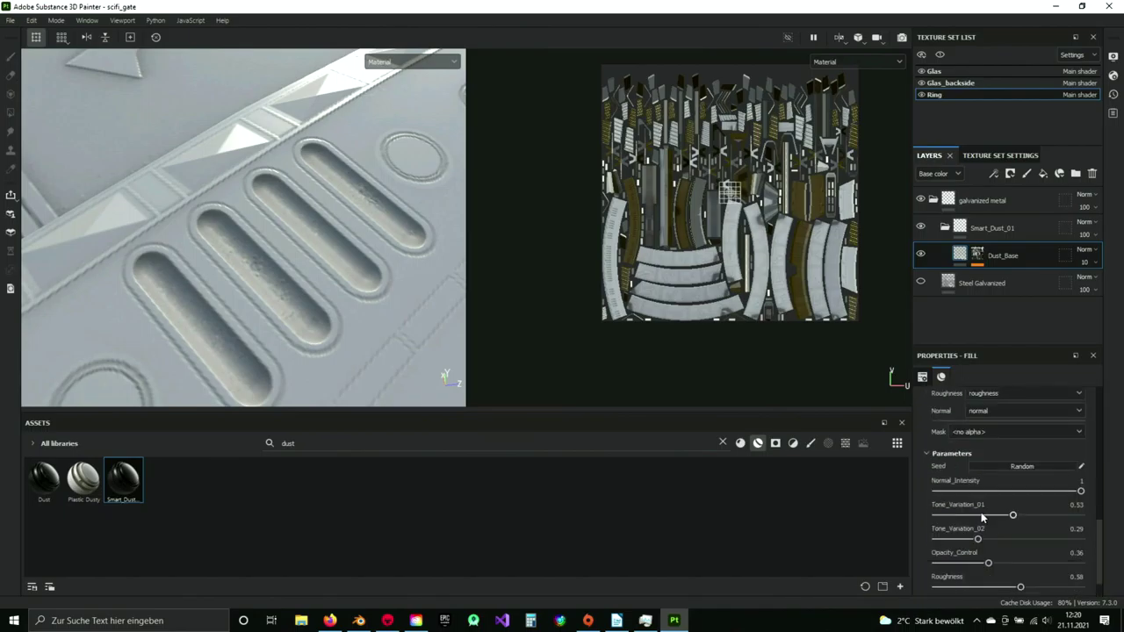
scroll(982, 514, "up", 5)
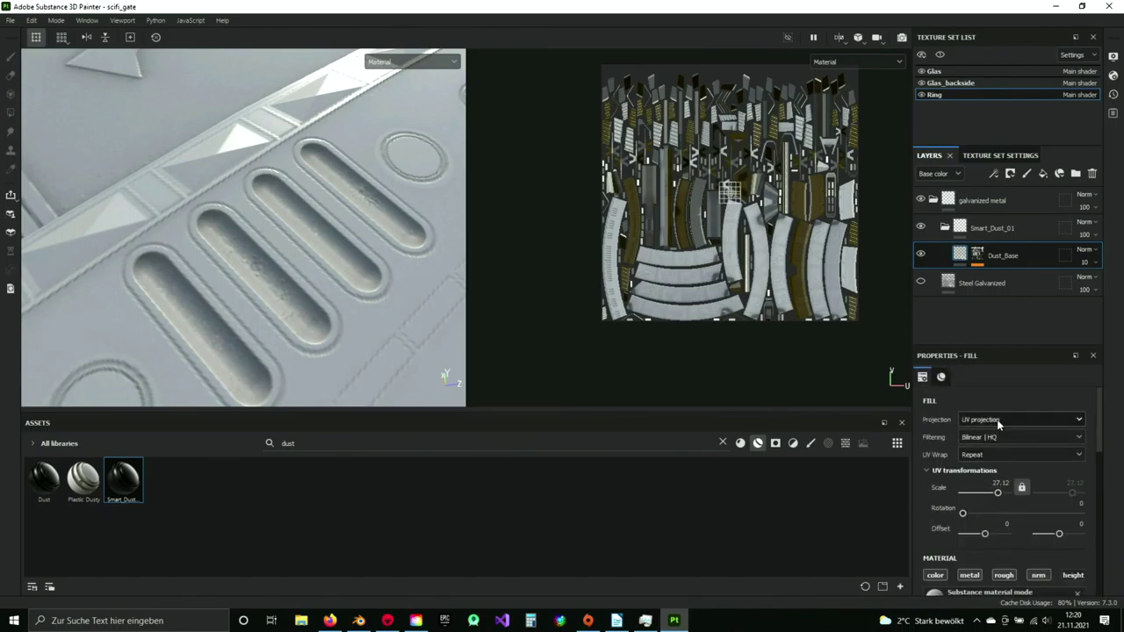
scroll(996, 533, "down", 4)
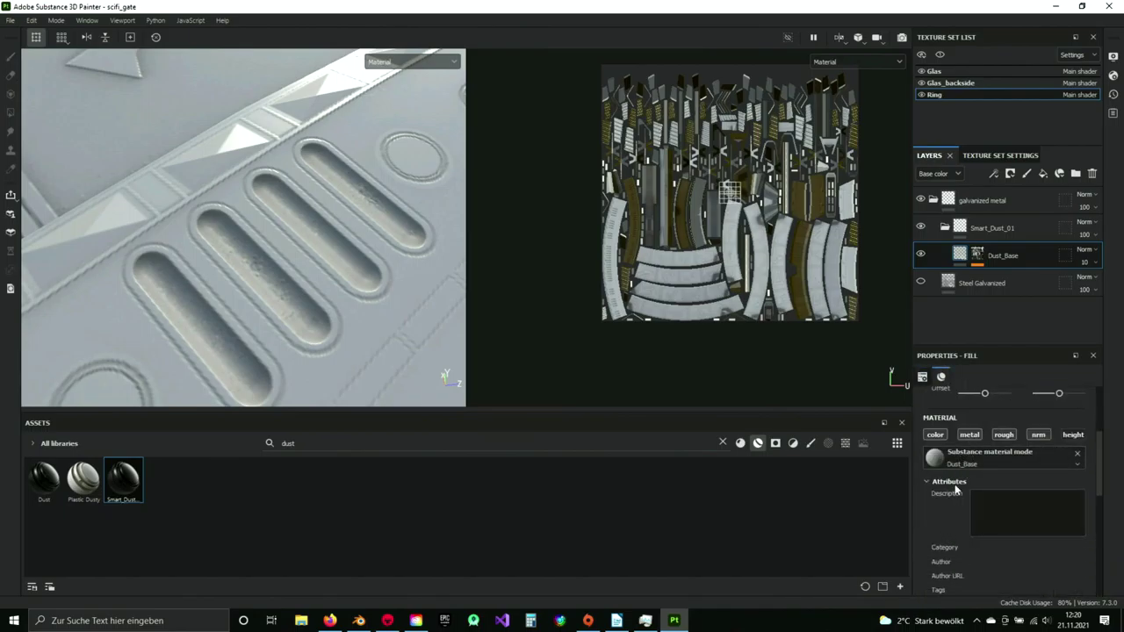
scroll(958, 492, "up", 3)
scroll(962, 492, "down", 2)
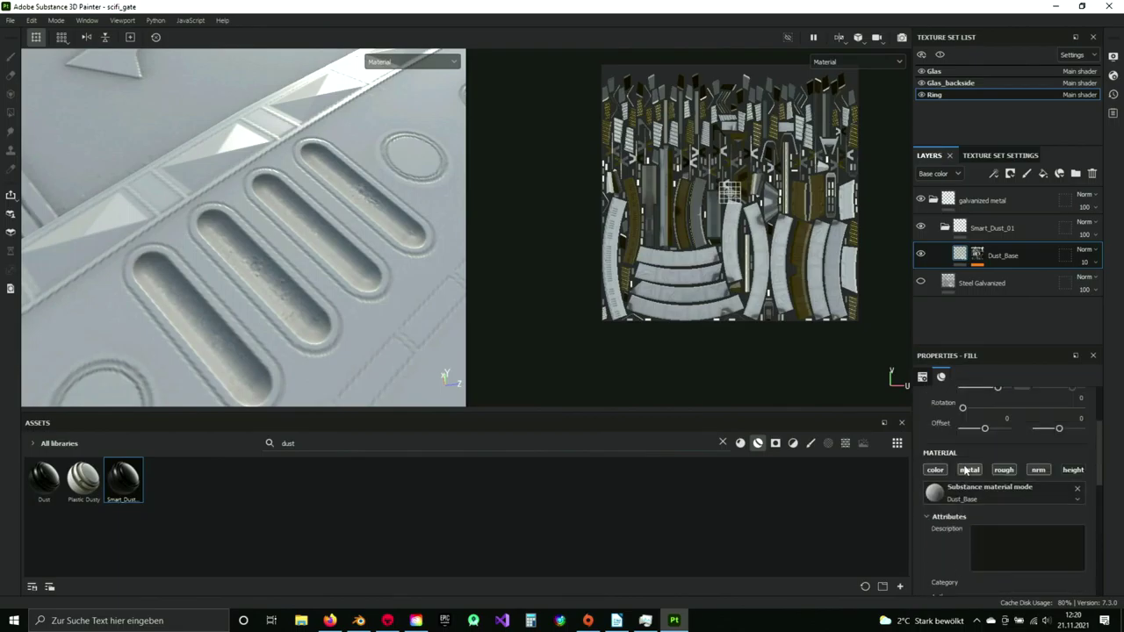
left_click(1046, 471)
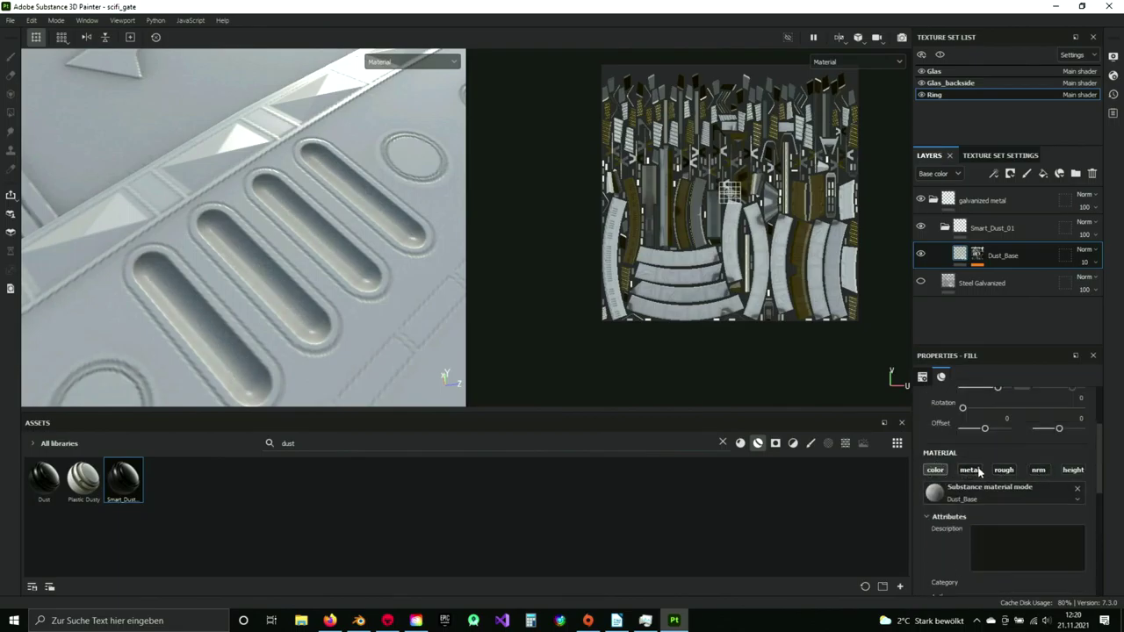
- Re-enable the nrm, metal and rough channels on the Dust_Base fill and review its material parameters
left_click(1036, 470)
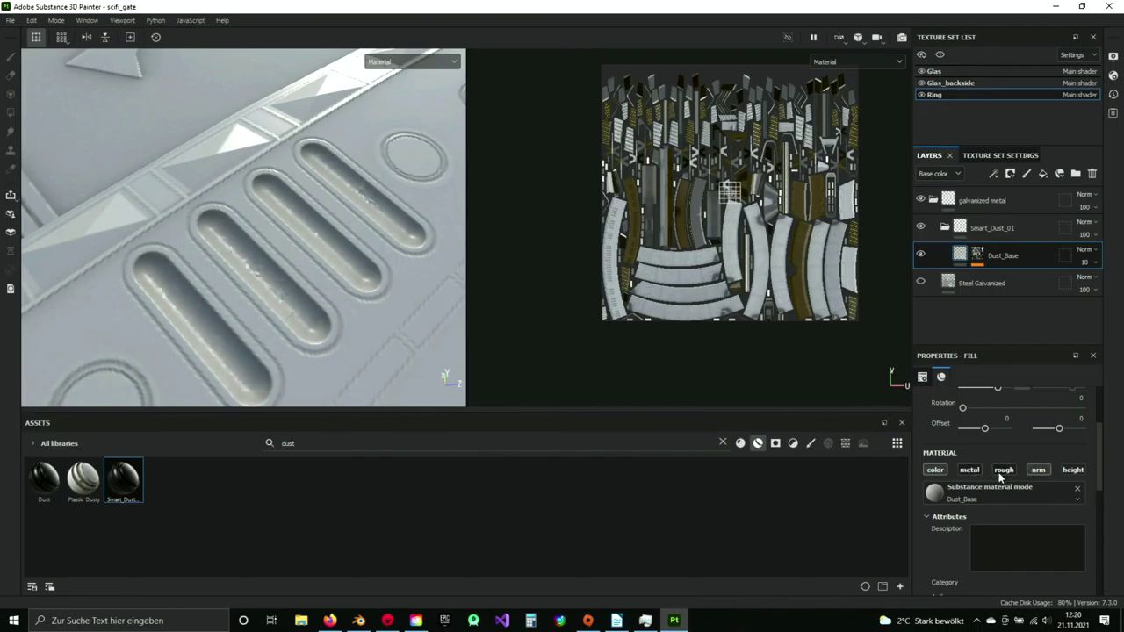
left_click(971, 470)
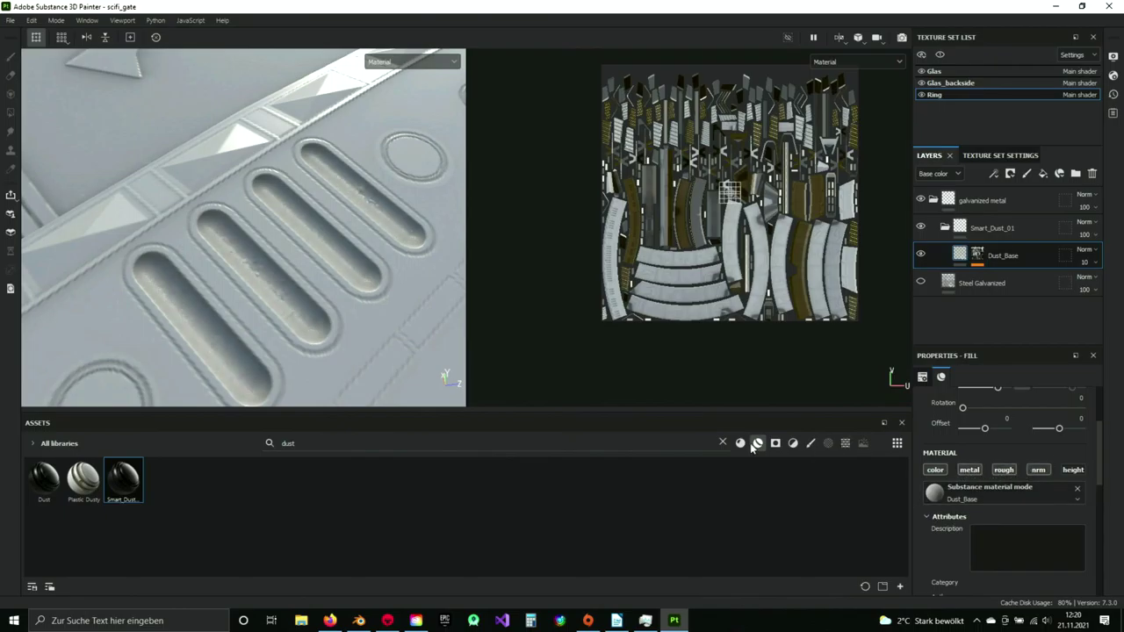
scroll(970, 492, "down", 5)
scroll(1032, 540, "up", 1)
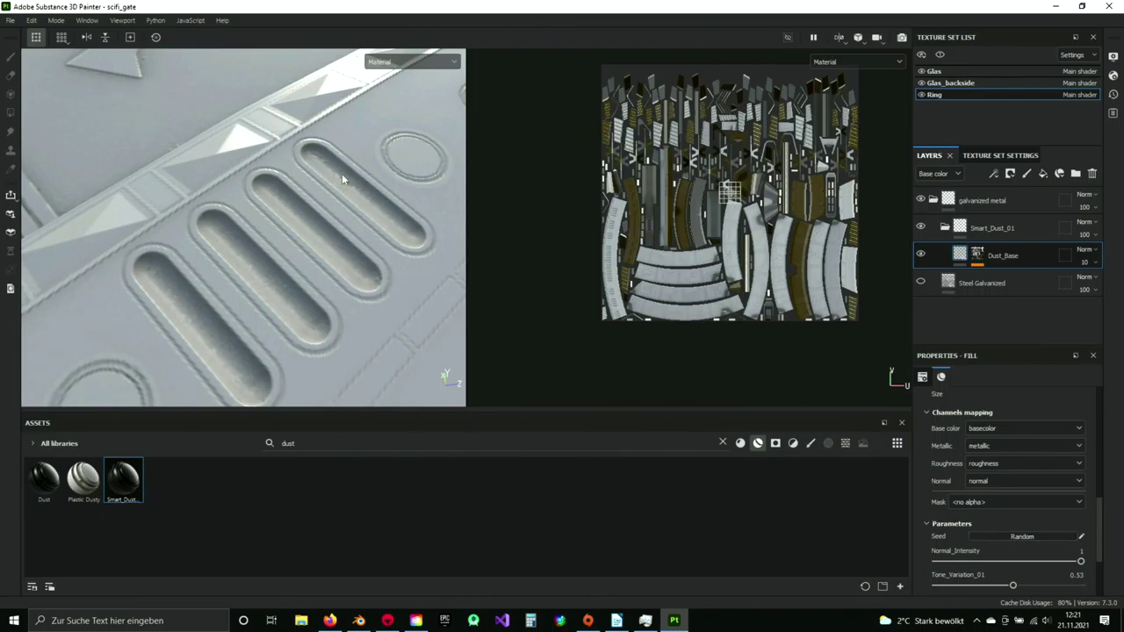
- Set the Dirt effect on the Dust_Base mask to the Color blend mode and inspect the ring's surface up close
left_click(976, 253)
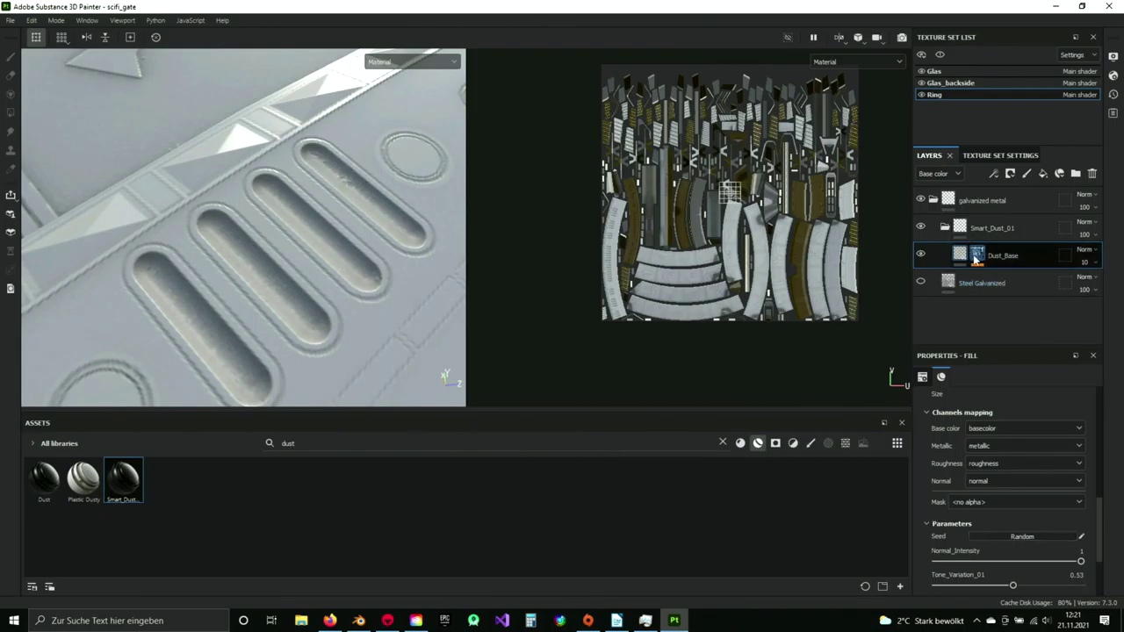
left_click(974, 259)
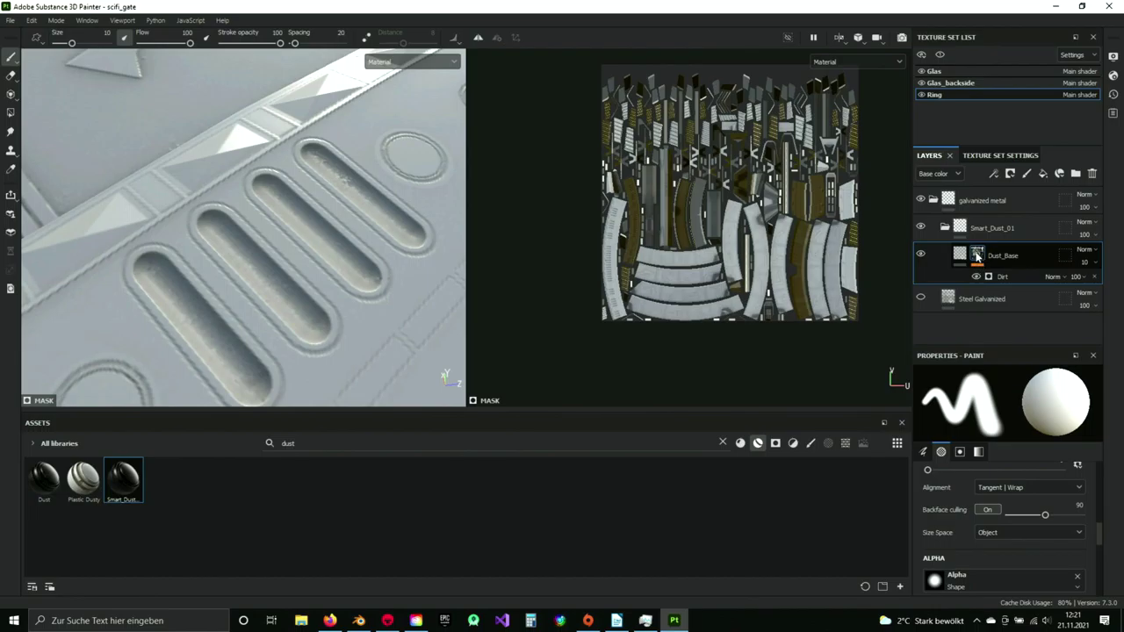
left_click(1053, 276)
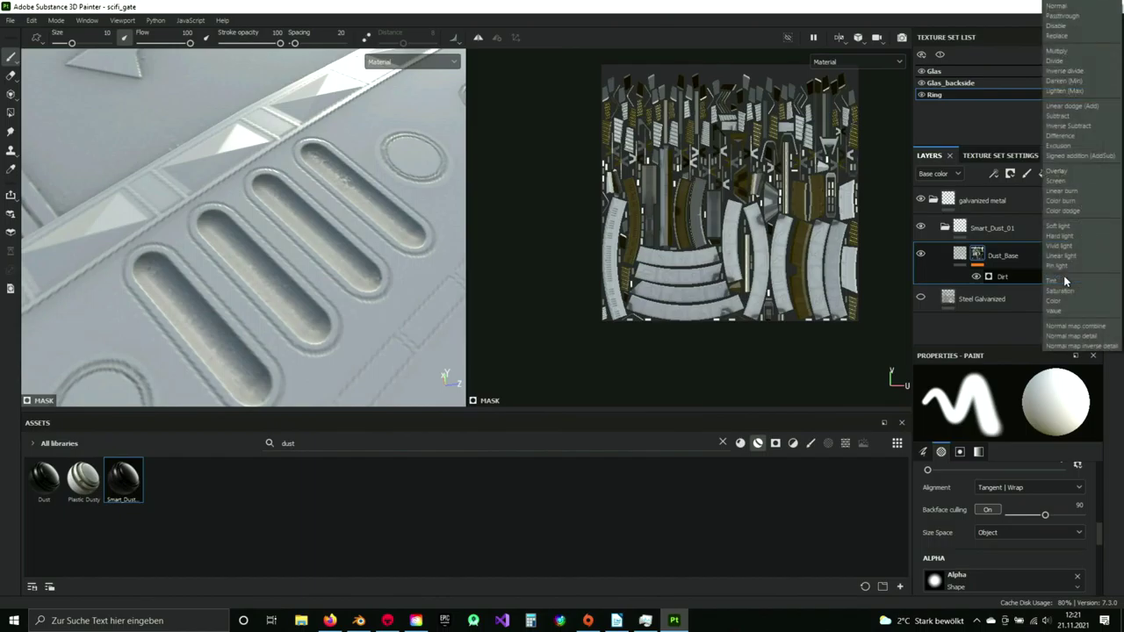
left_click(988, 279)
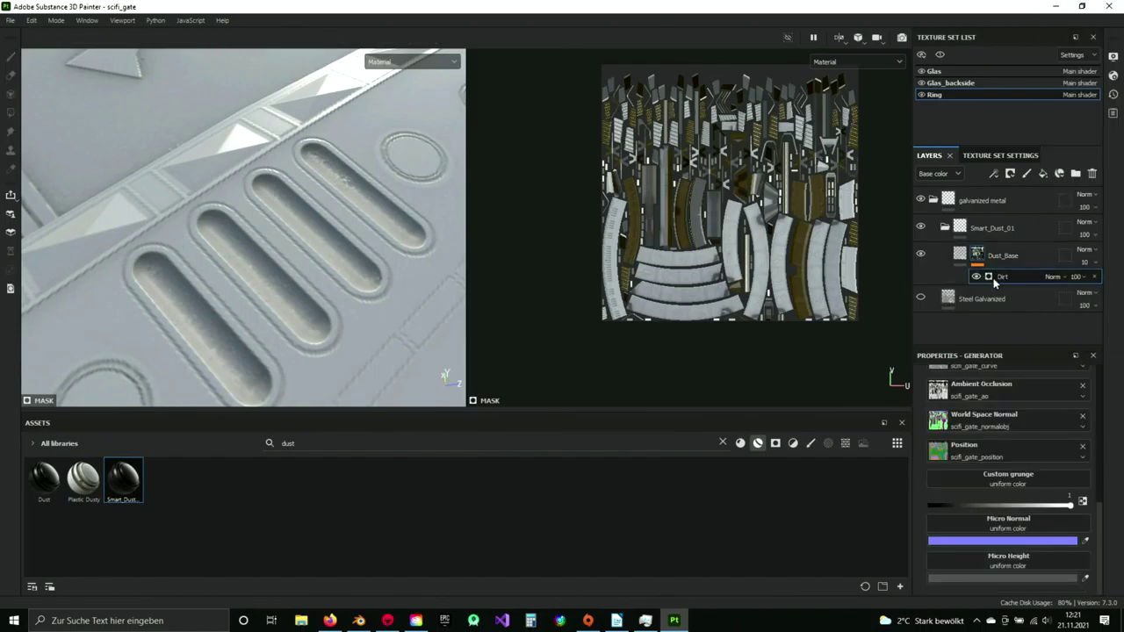
left_click(1062, 277)
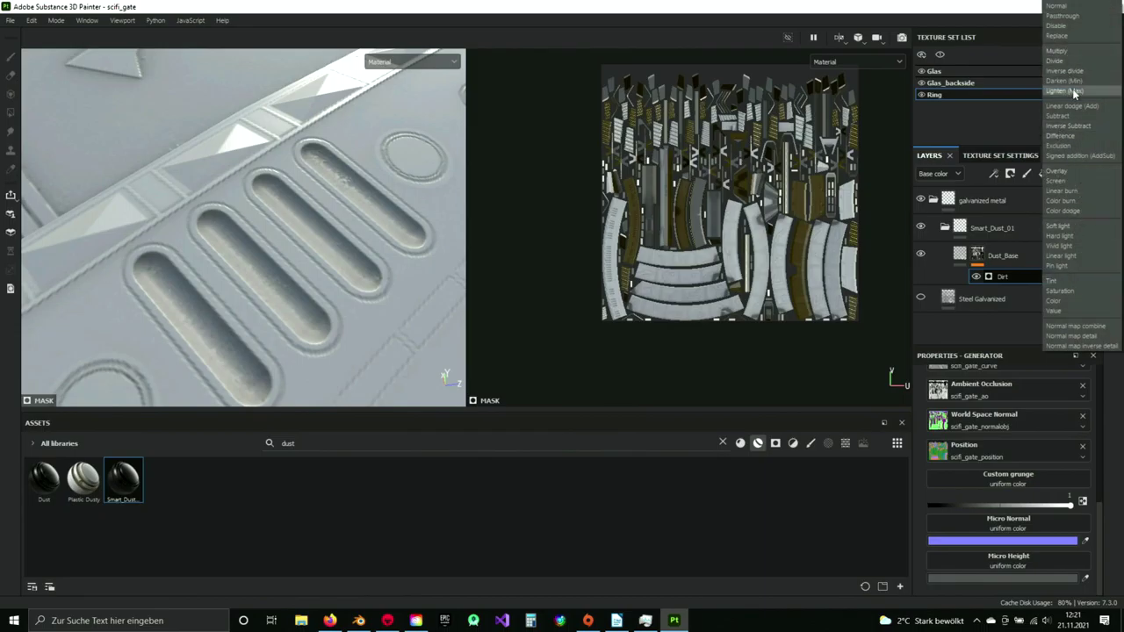
left_click(879, 315)
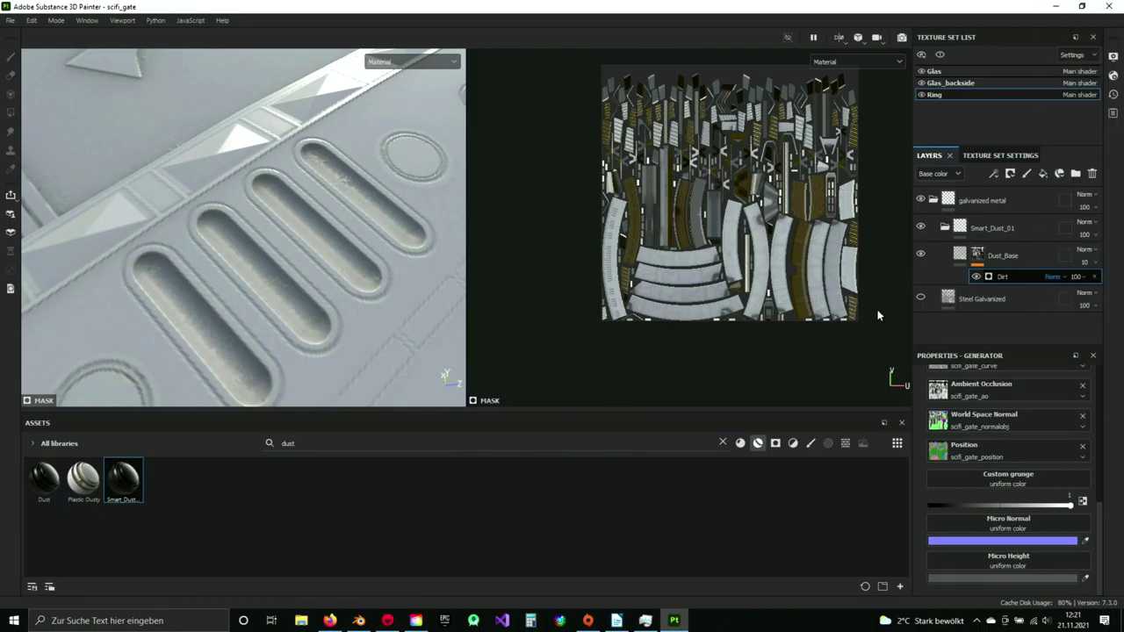
scroll(315, 243, "down", 4)
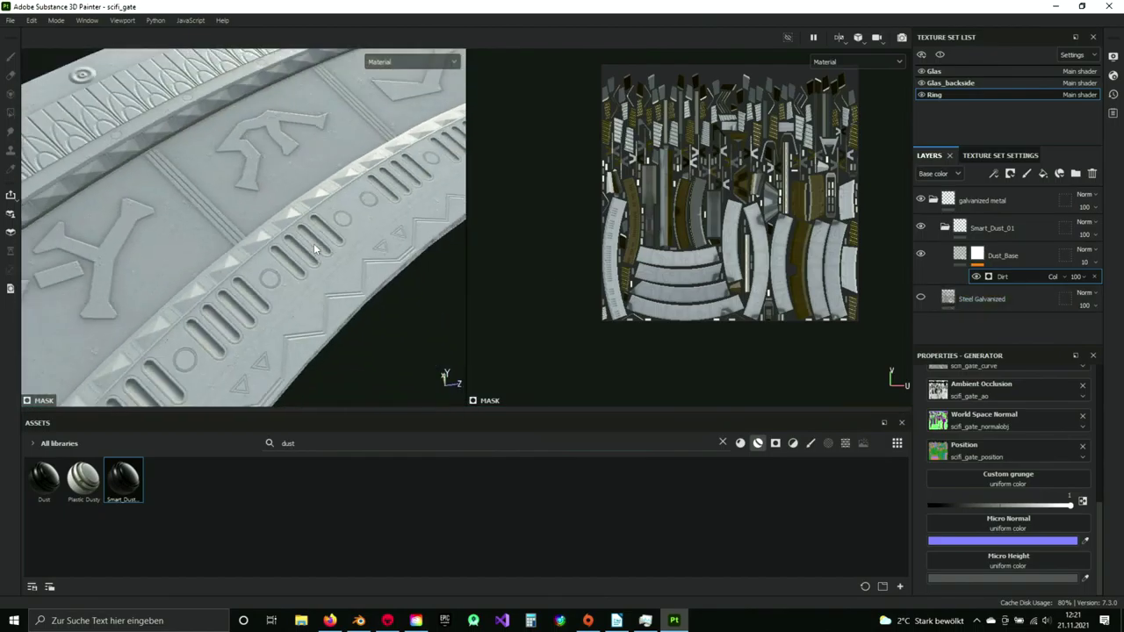
mouse_move(230, 226)
left_mouse_down("alt")
mouse_move(237, 251)
mouse_move(251, 221)
mouse_move(193, 243)
mouse_move(222, 221)
left_mouse_up("alt")
scroll(262, 227, "up", 3)
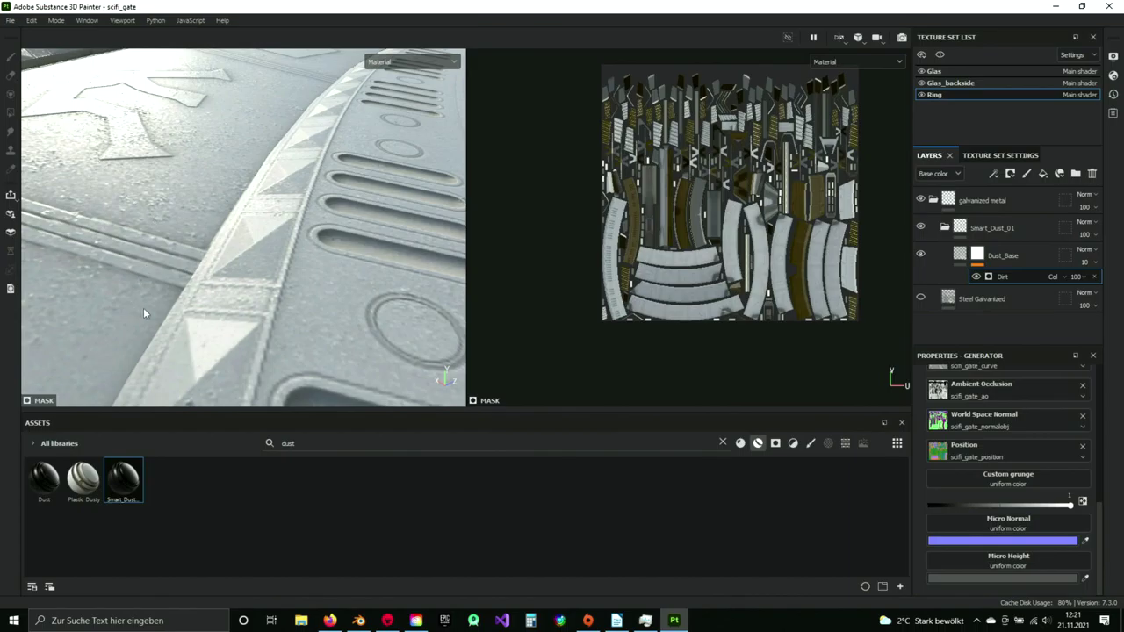
left_click_drag(144, 314, 320, 324, "alt")
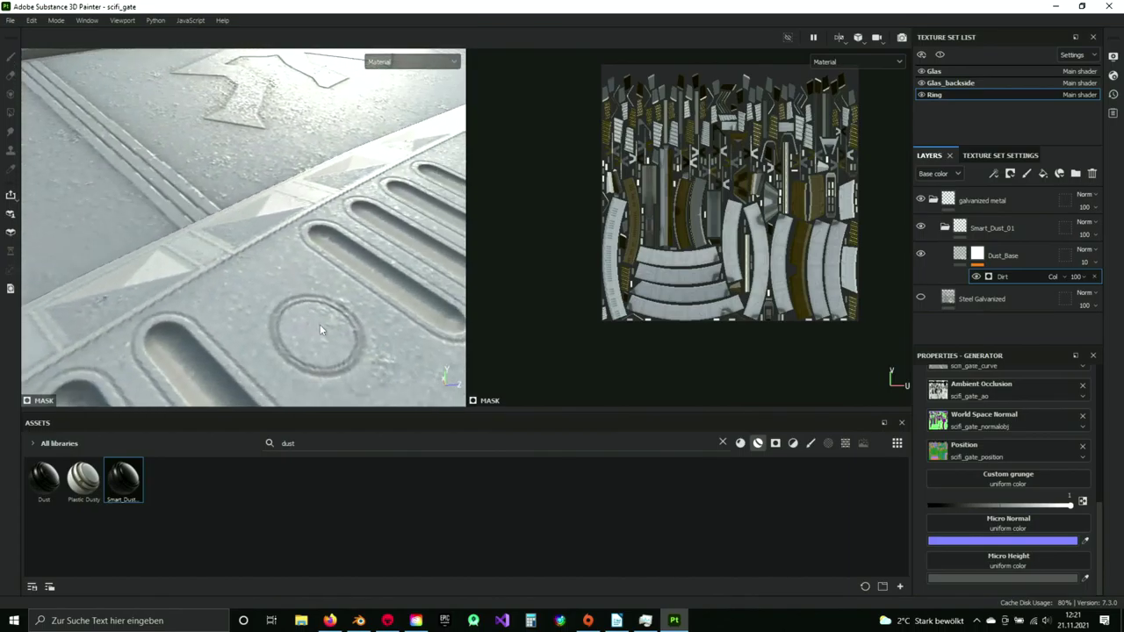
- Try black (000000) as the Dirt generator's Micro Height color and settle on a medium grey
left_click(1003, 579)
left_click(847, 448)
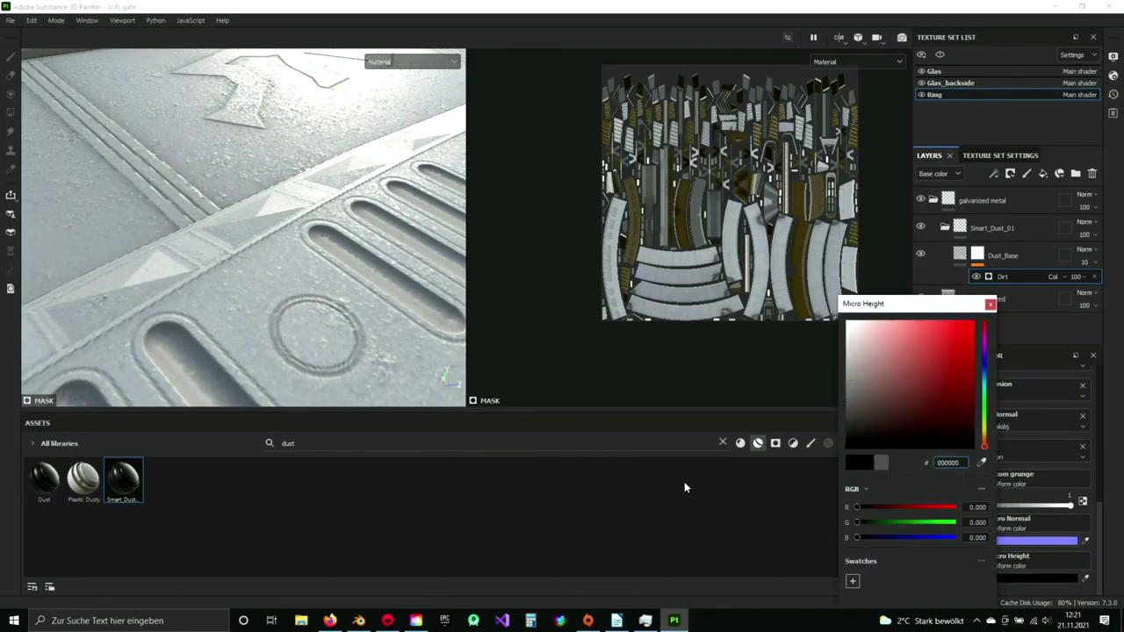
left_click(849, 393)
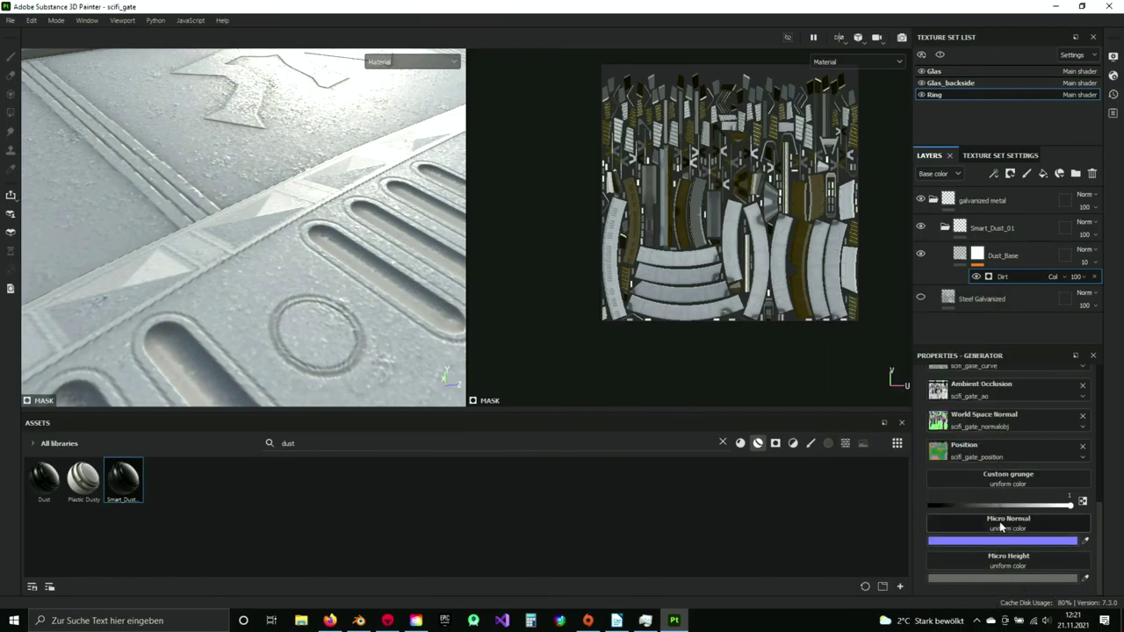
- Randomize the Dirt generator's seed and try its Invert option, leaving it at False
scroll(975, 540, "up", 5)
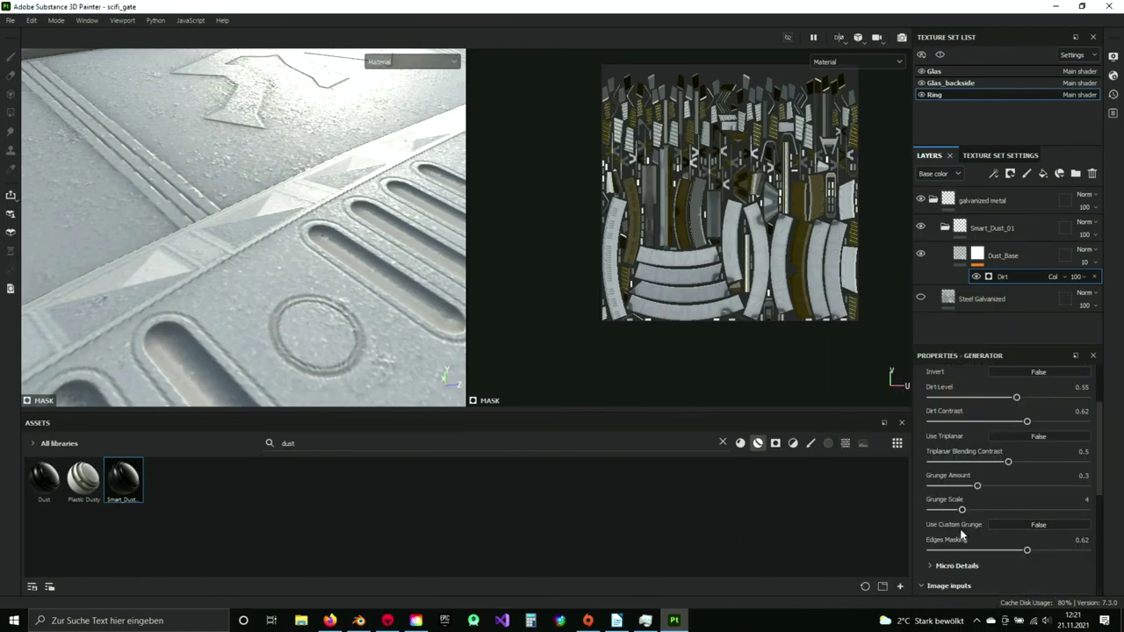
scroll(975, 527, "up", 3)
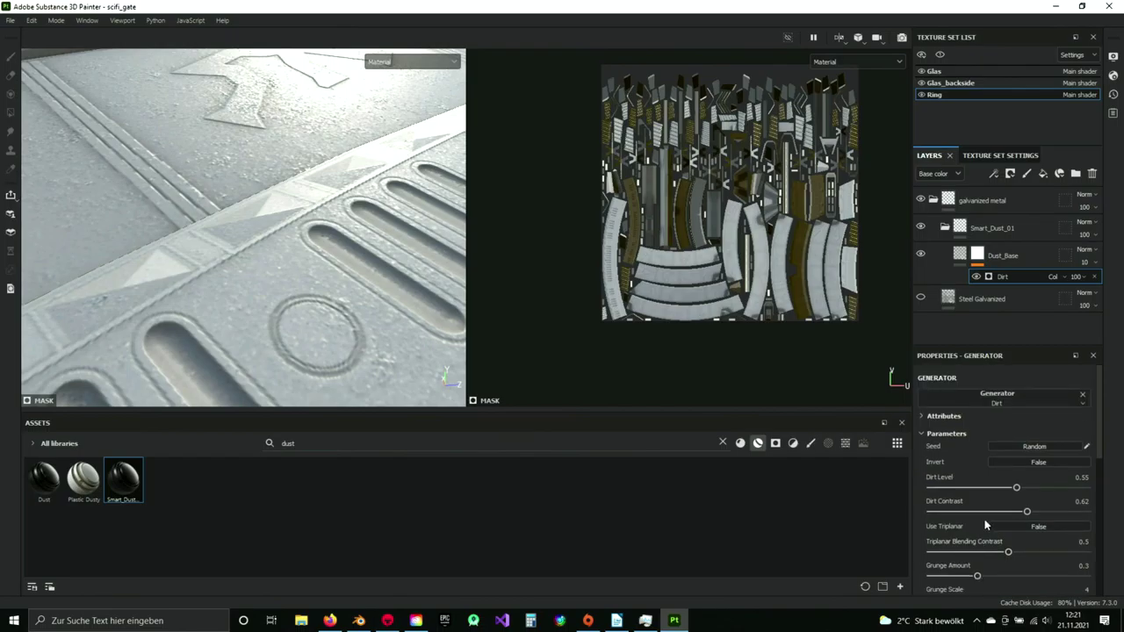
left_click(1044, 446)
left_click(1038, 461)
left_click(1046, 460)
scroll(984, 472, "down", 1)
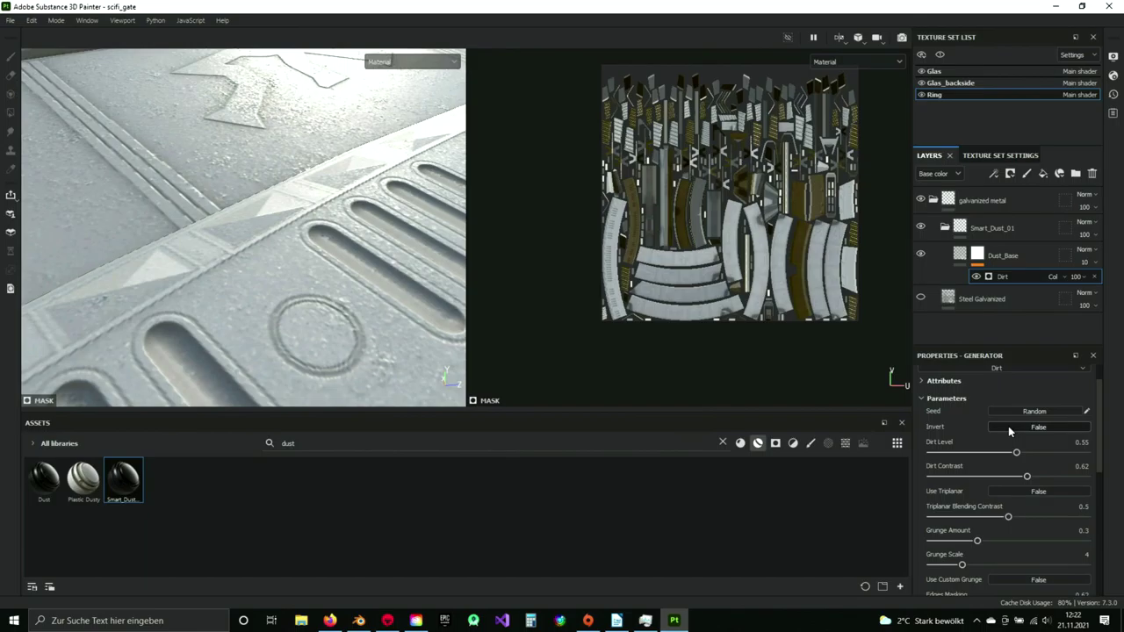
- Try a Dirt Level of 0.17 on the Dirt generator, check the ring, and raise the level well above the middle
left_click(959, 454)
scroll(355, 341, "down", 4)
scroll(361, 332, "up", 2)
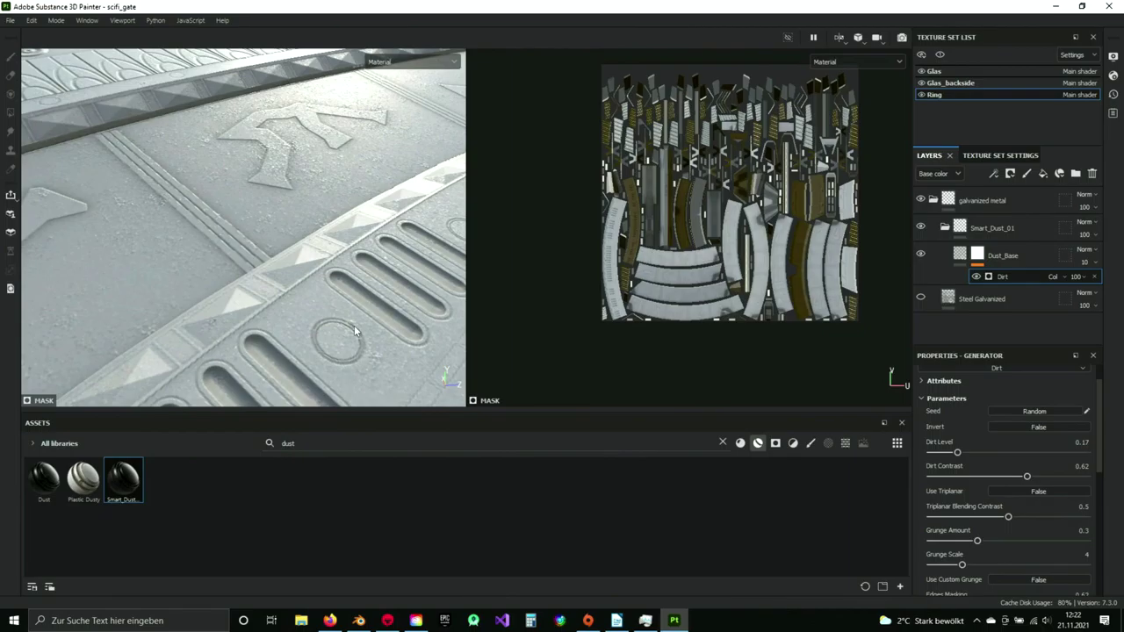
left_click_drag(352, 307, 335, 279, "alt")
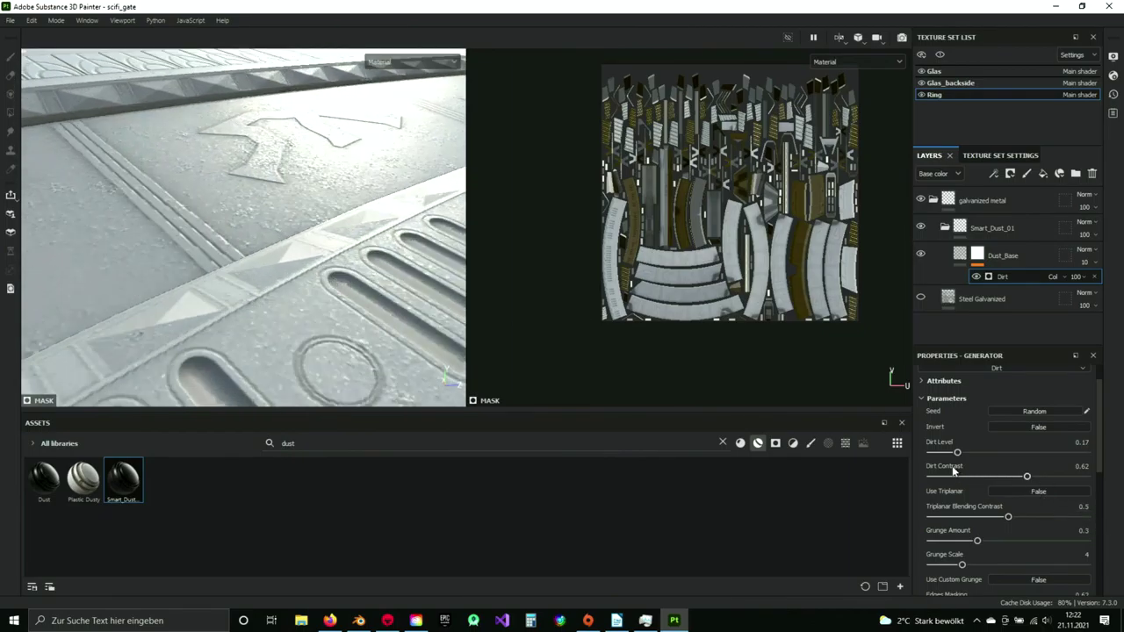
left_click(940, 453)
left_click_drag(940, 453, 1039, 454)
- Move the collapsed Smart_Dust_01 folder out above the galvanized metal folder and show the Steel Galvanized layer again
left_click(945, 227)
left_click_drag(983, 227, 987, 186)
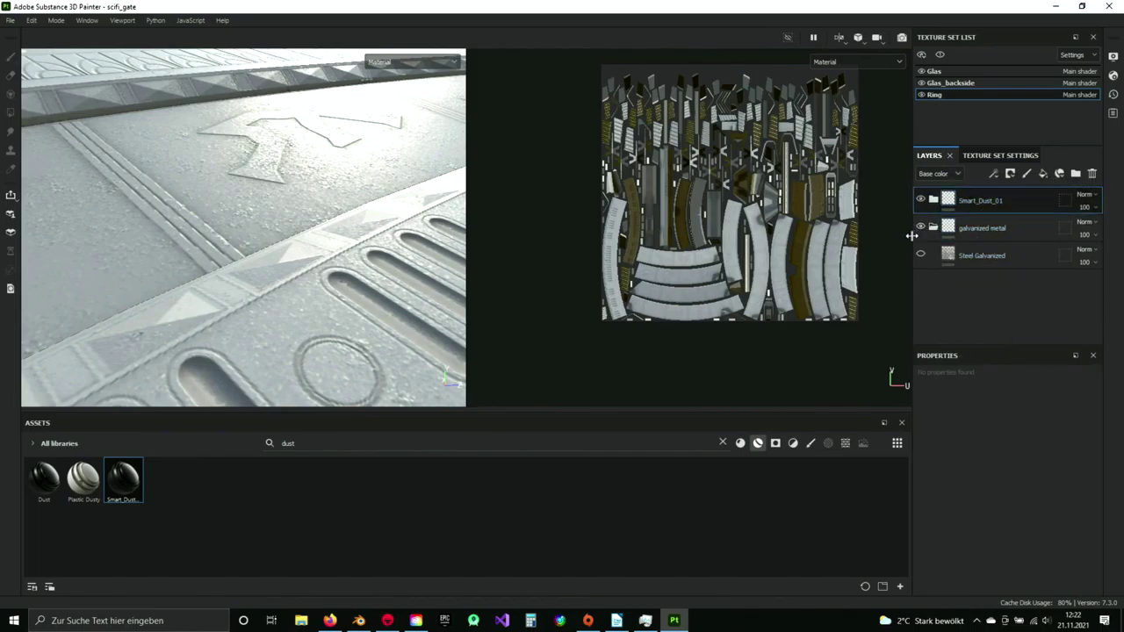
left_click(920, 228)
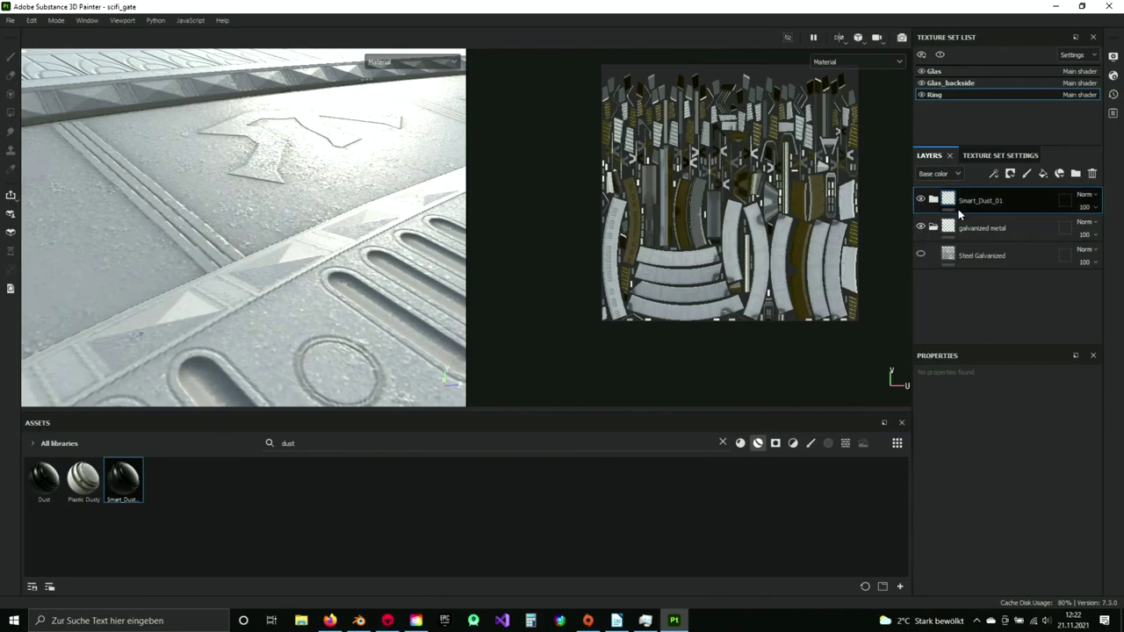
left_click(980, 201)
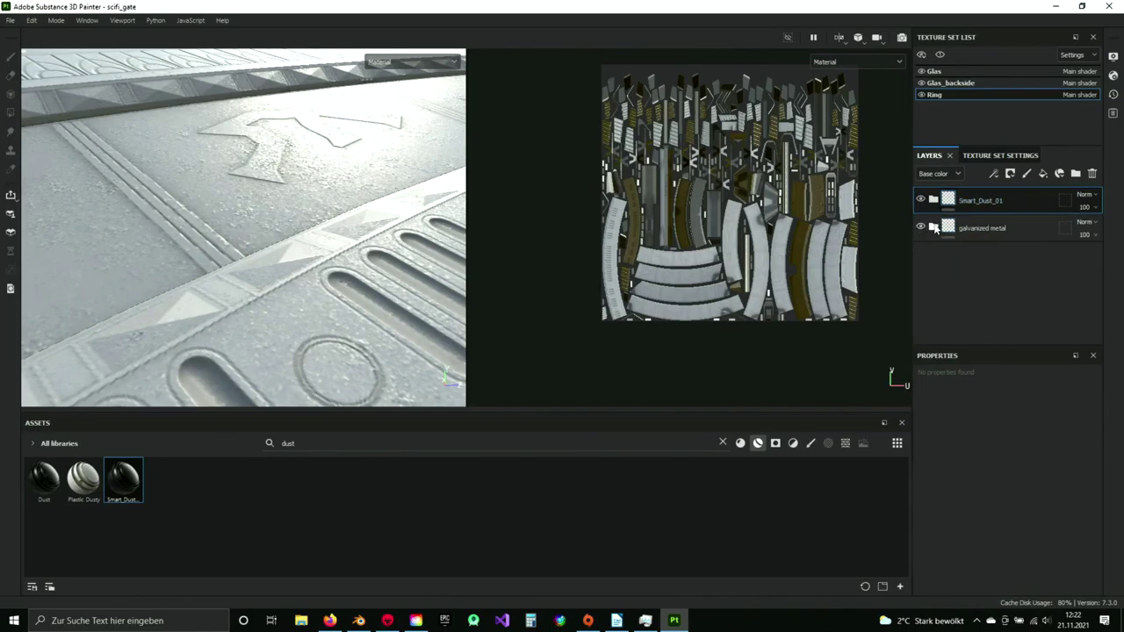
left_click(924, 255)
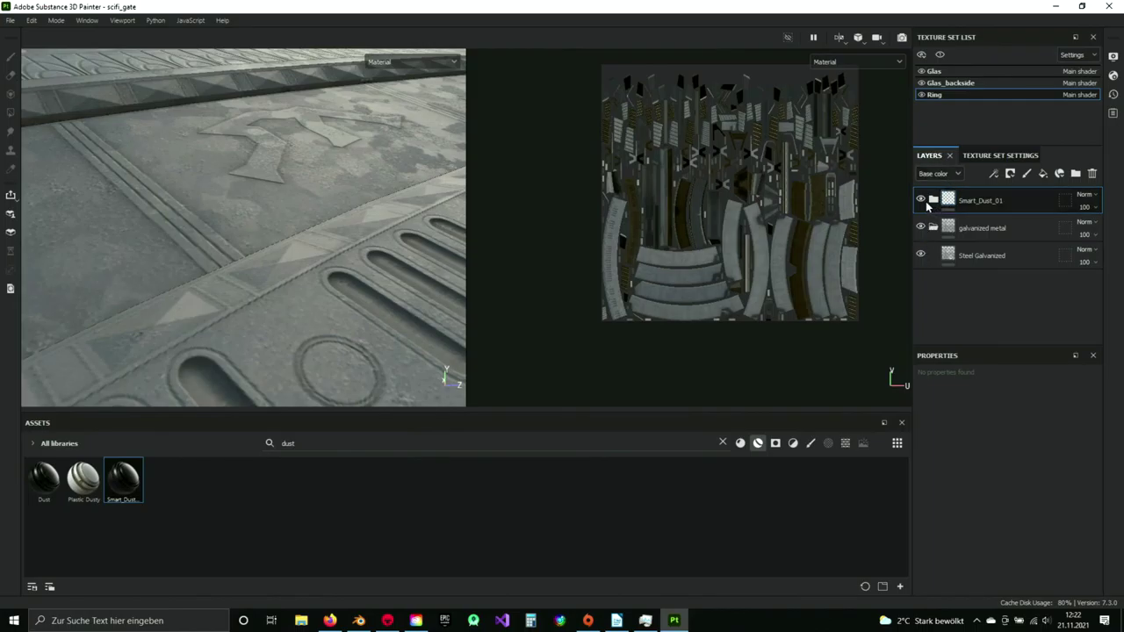
- Expand the Smart_Dust_01 folder, review the Dust_Base fill and open that layer's blend mode choices
left_click(934, 201)
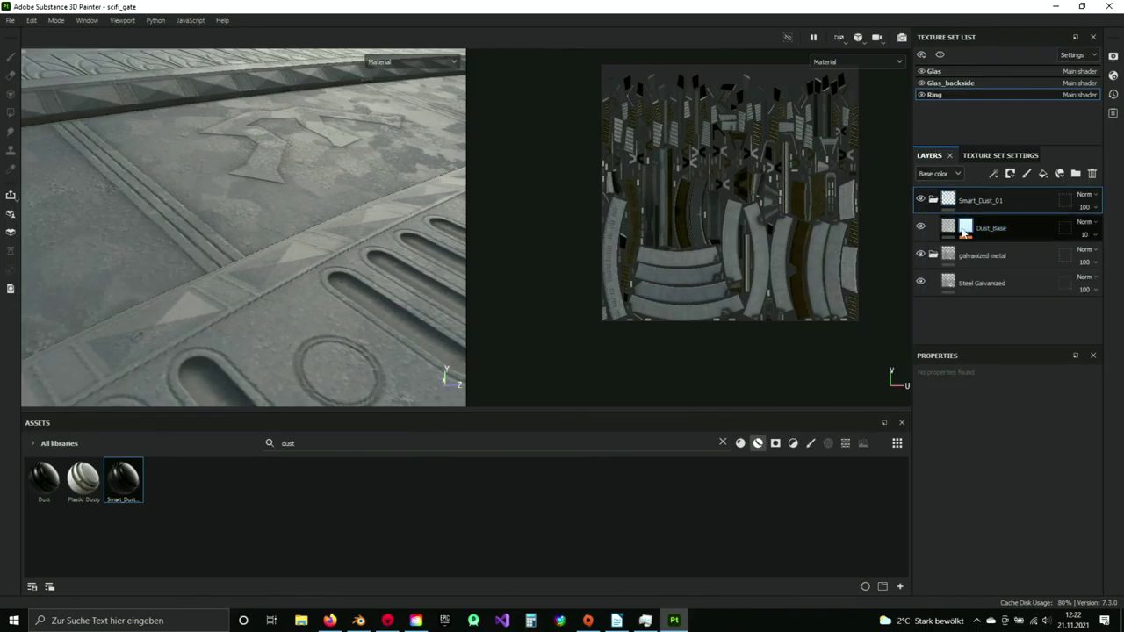
left_click(986, 229)
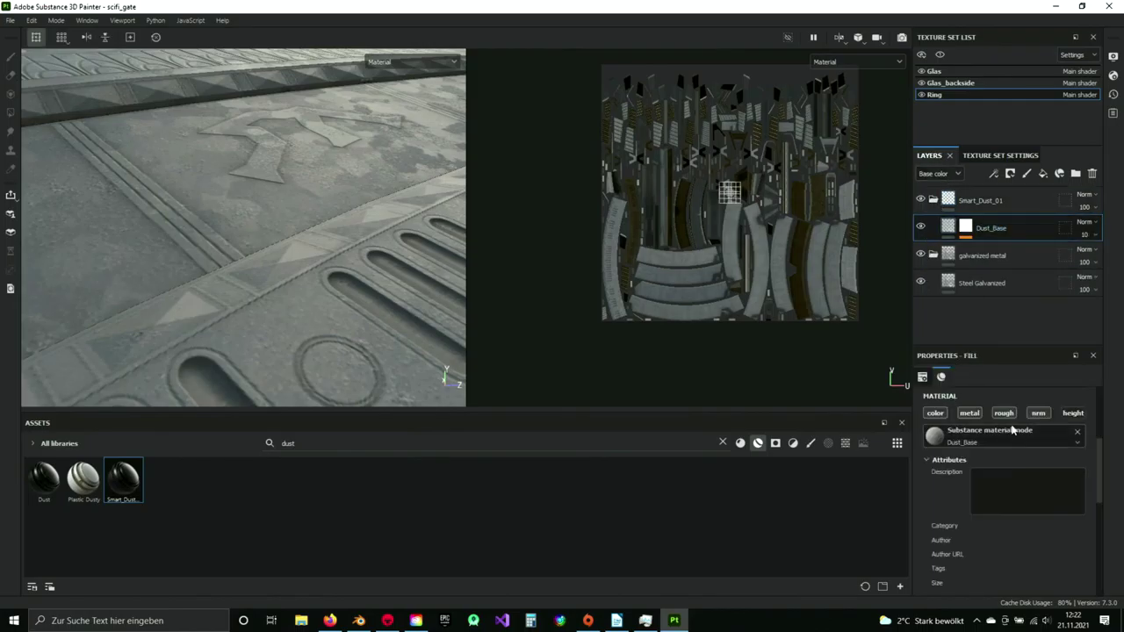
left_click(1094, 224)
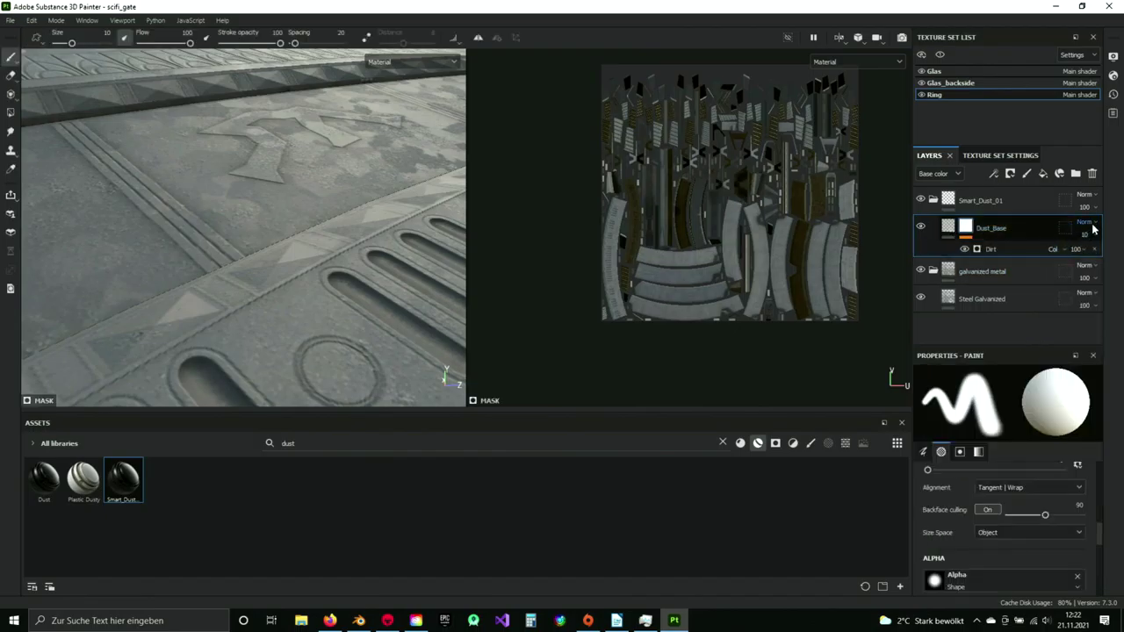
left_click(1089, 223)
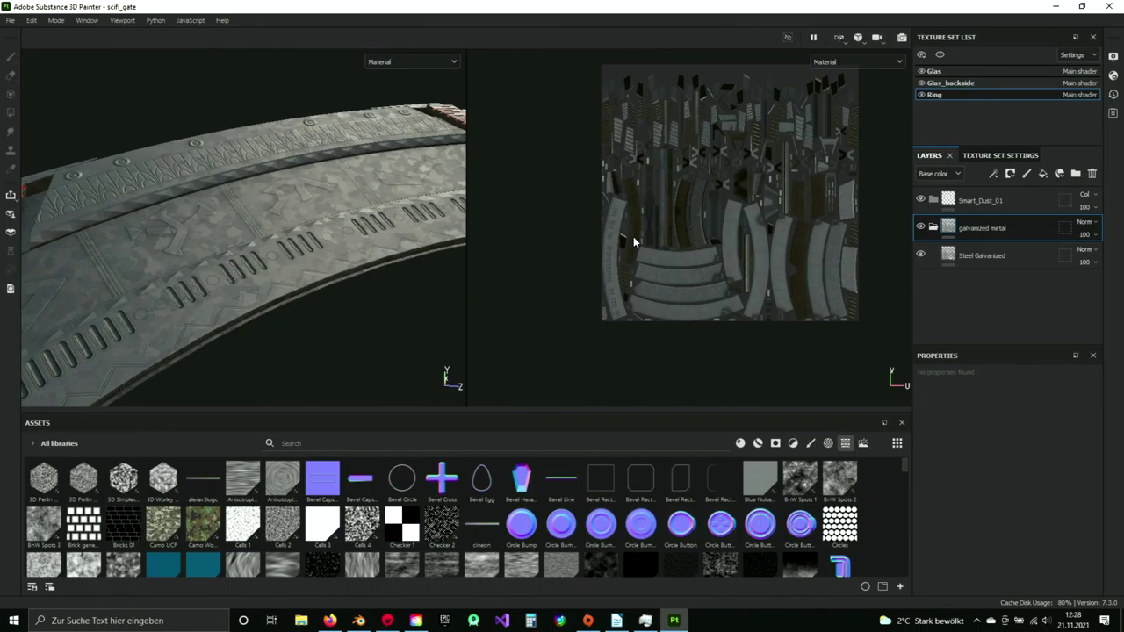
- Add a fill layer above the galvanized metal folder and name it dust
left_click(1044, 174)
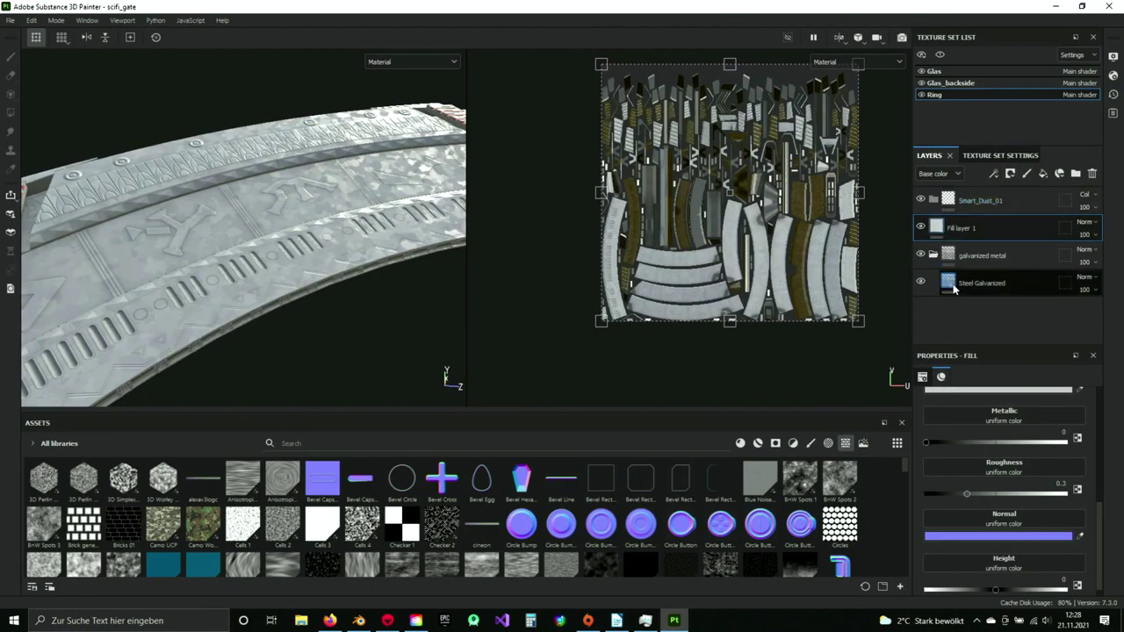
double_click(968, 228)
type("d")
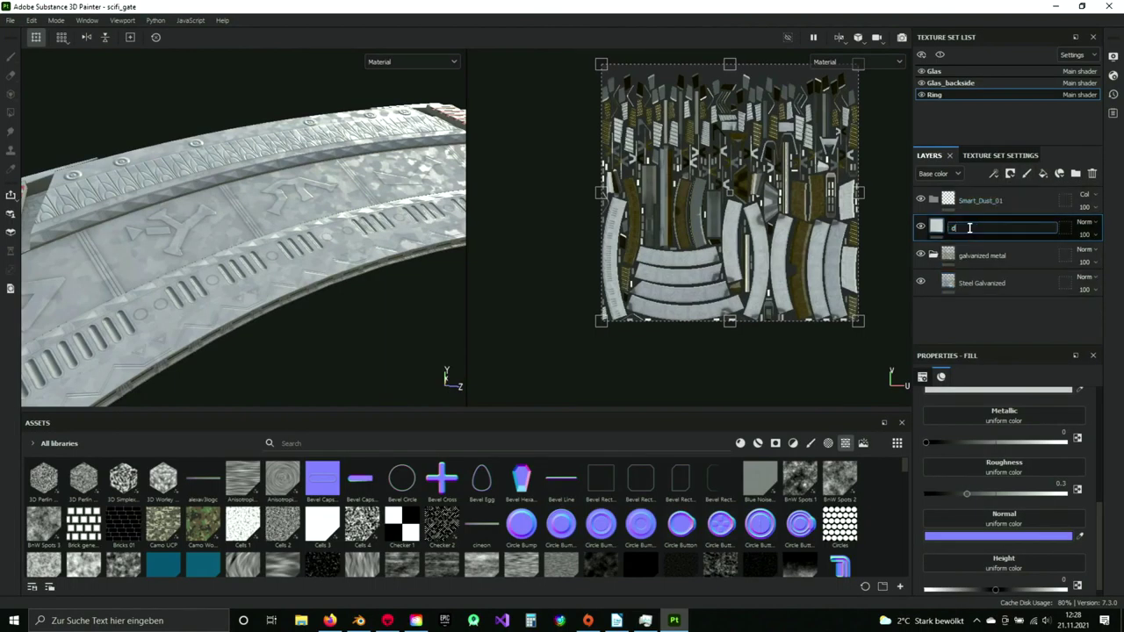
type("ust")
key("Return")
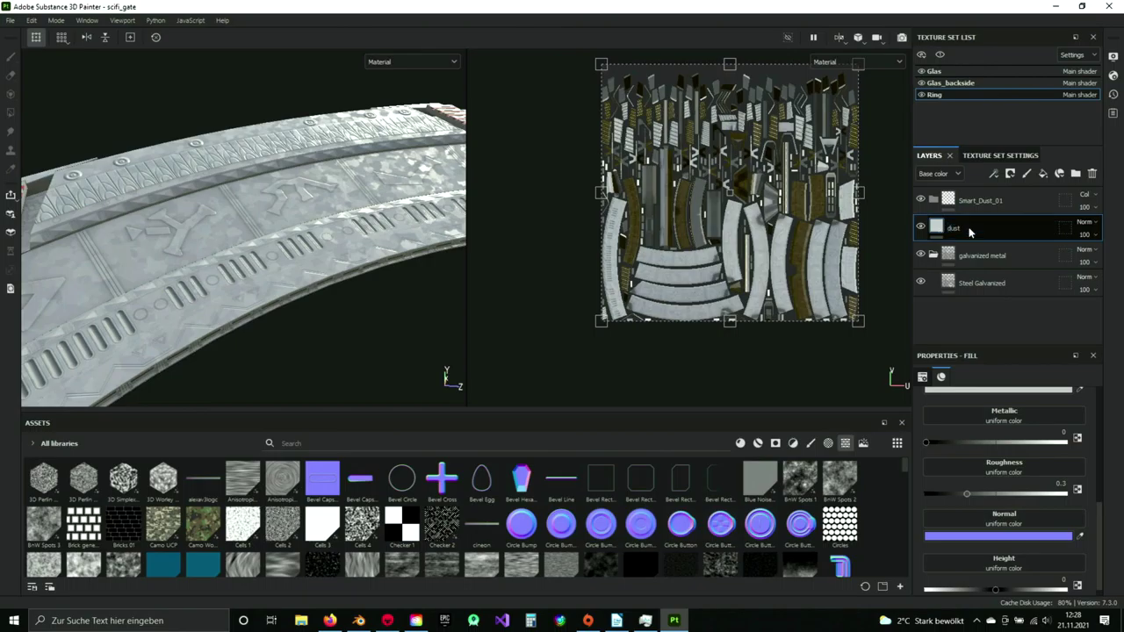
- Darken the dust fill layer's base color to dark grey (545252)
left_click_drag(230, 212, 213, 176, "alt")
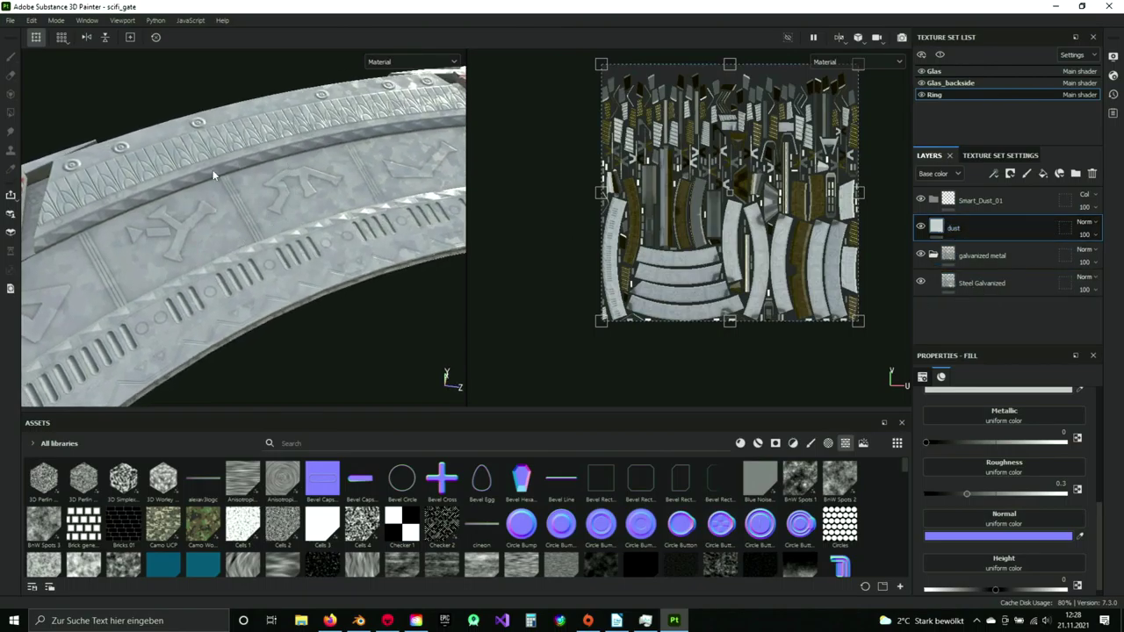
scroll(981, 444, "up", 1)
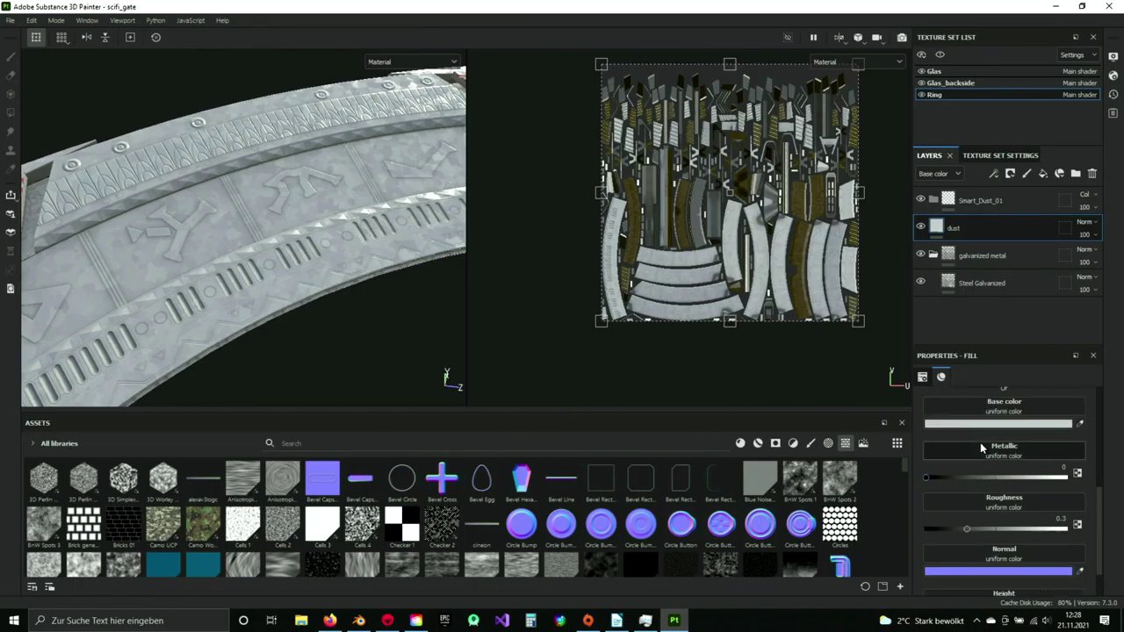
scroll(1001, 456, "up", 1)
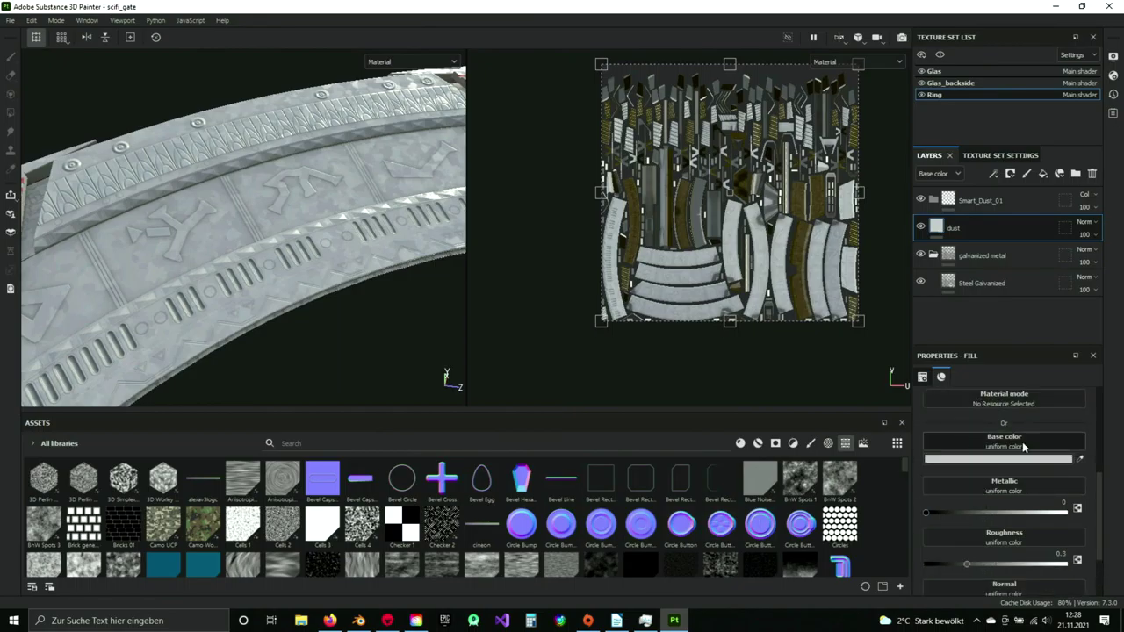
left_click(961, 459)
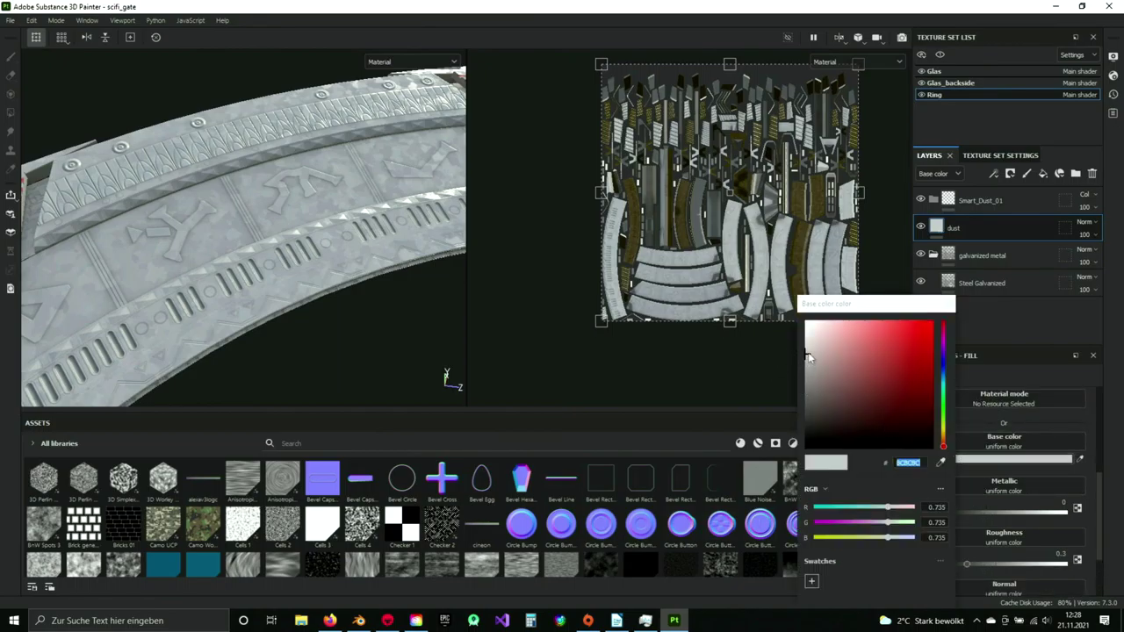
left_click_drag(809, 358, 808, 407)
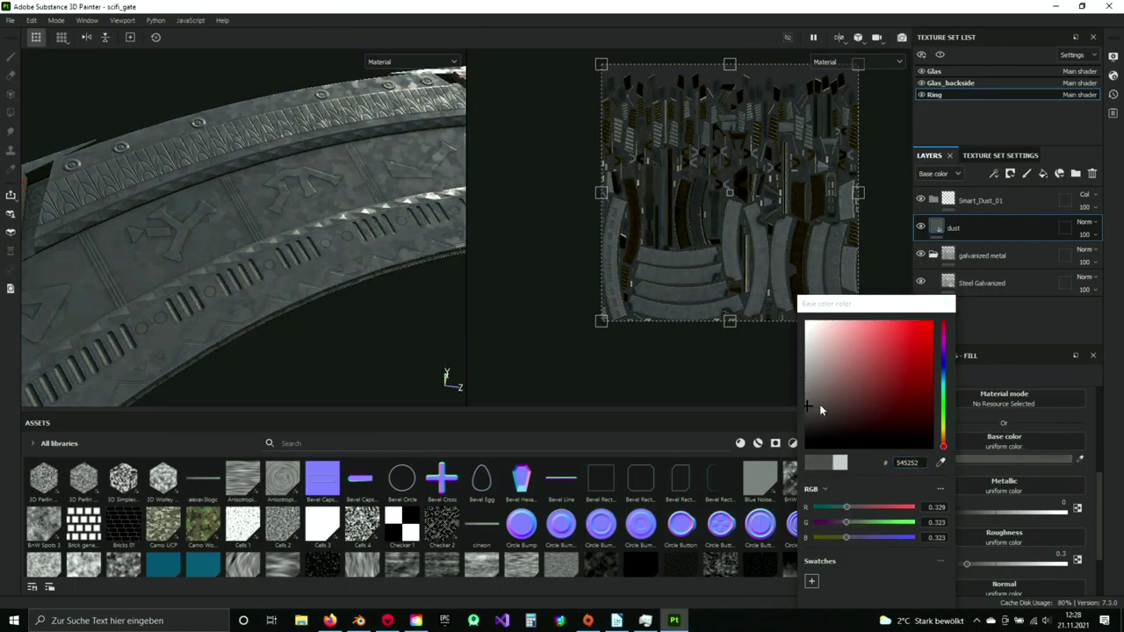
- Raise the dust fill layer's roughness to about 0.93 and check the matte look on the ring
left_click(948, 303)
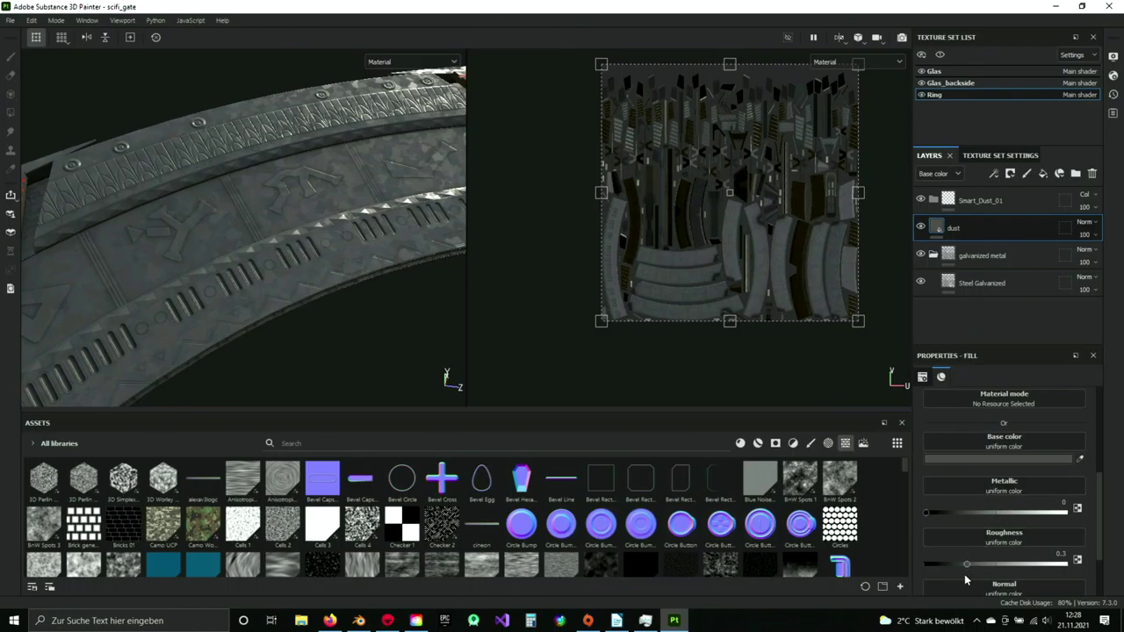
left_click_drag(292, 266, 281, 241, "alt")
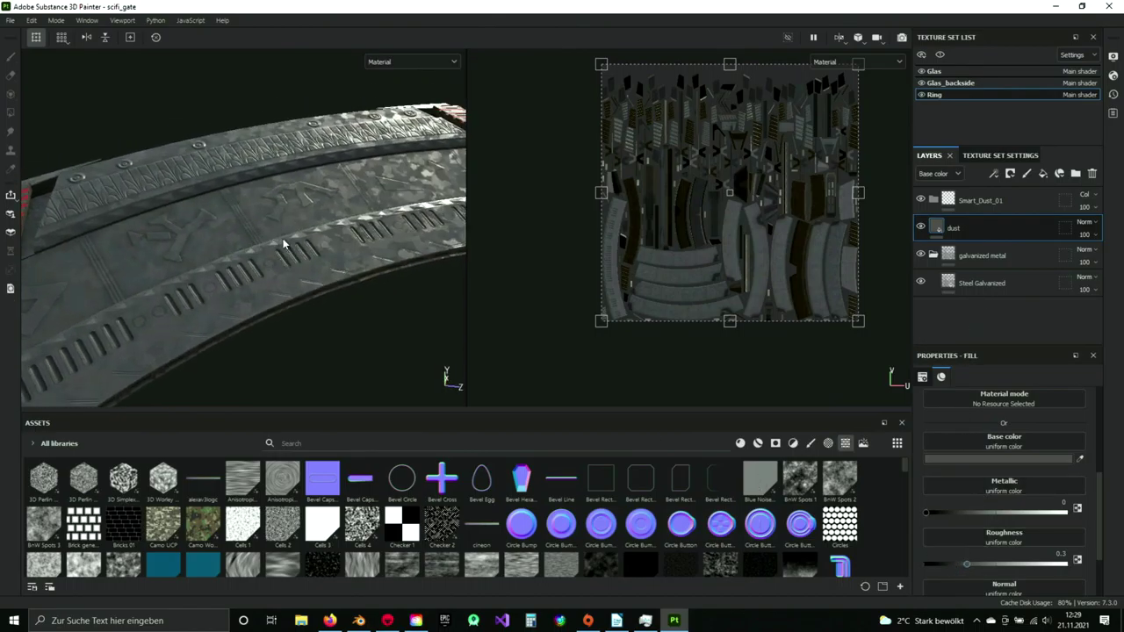
scroll(281, 241, "up", 3)
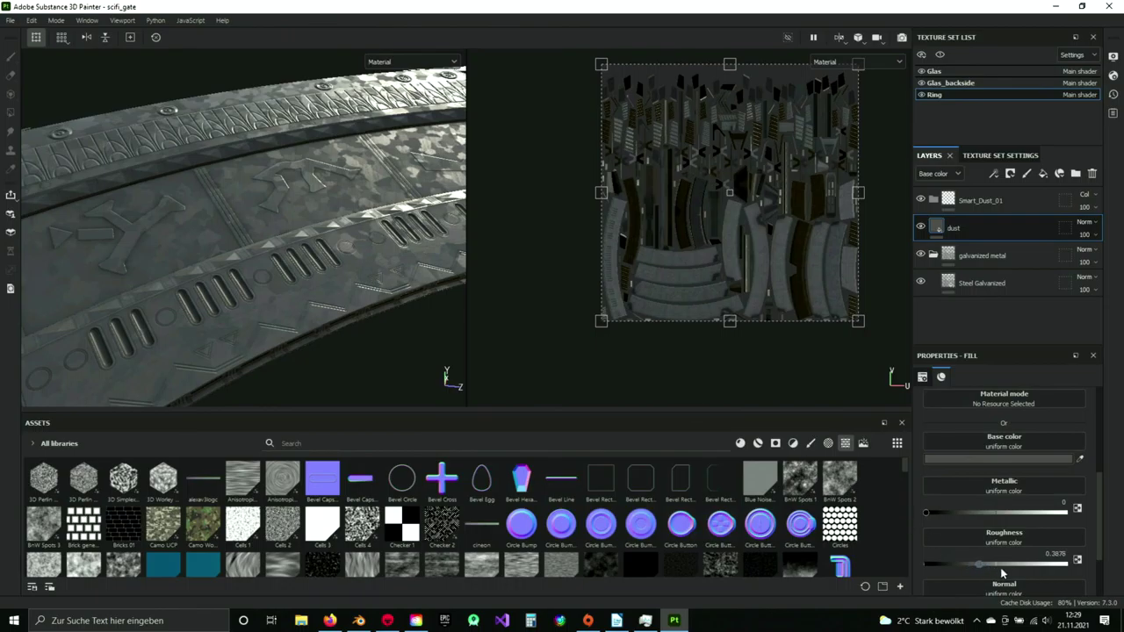
left_click_drag(1001, 567, 1050, 573)
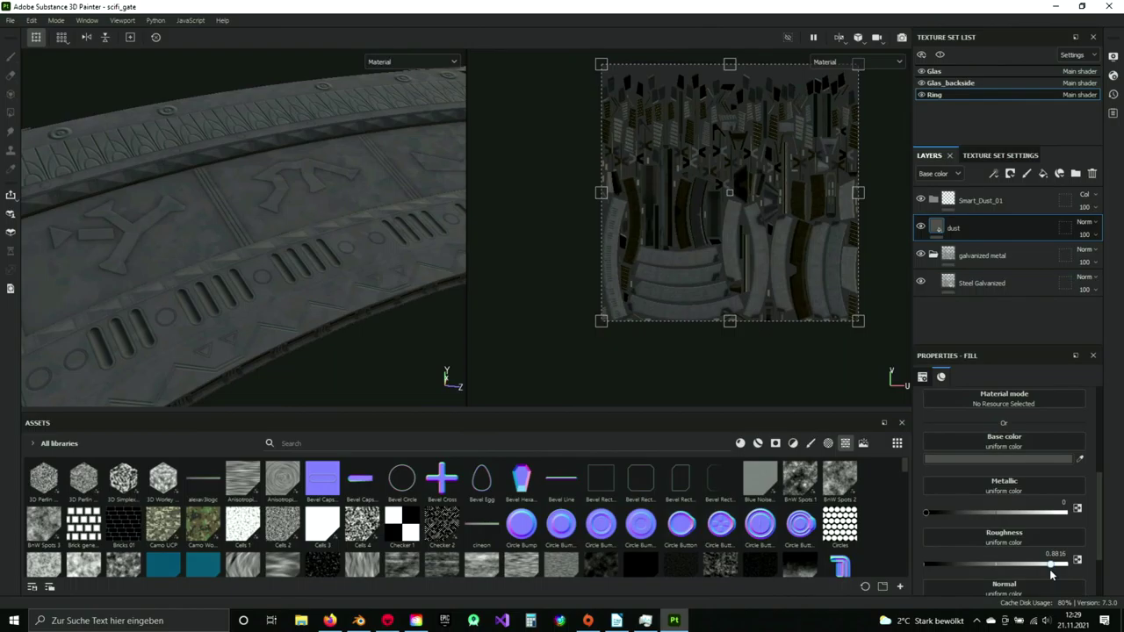
mouse_move(1051, 570)
left_mouse_down()
mouse_move(1061, 569)
mouse_move(1046, 569)
left_mouse_up()
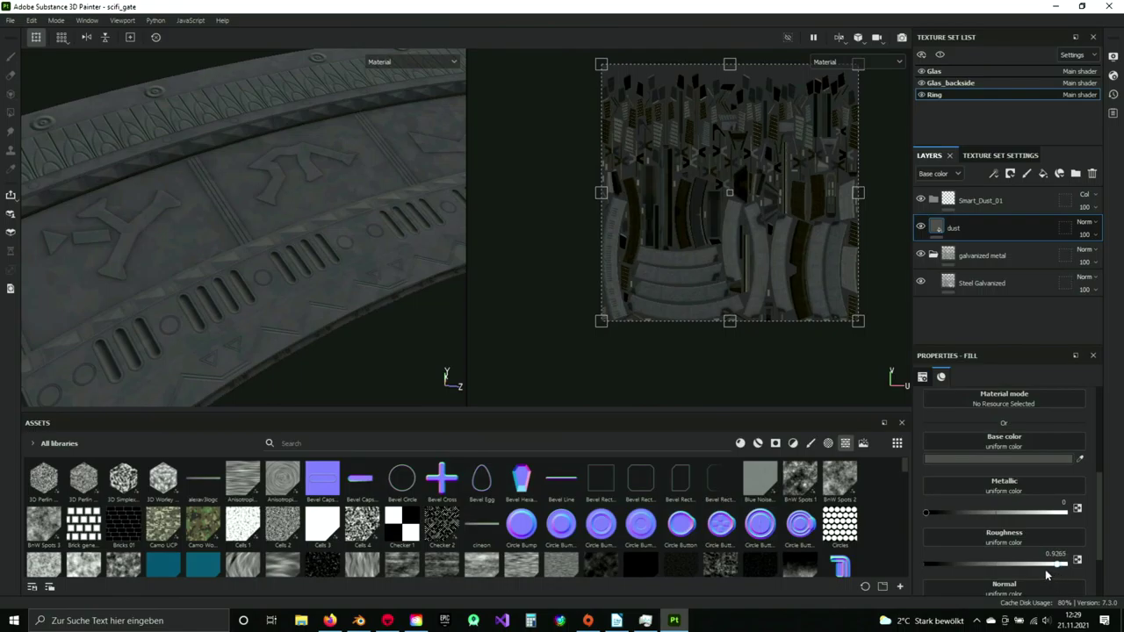
left_click_drag(317, 263, 295, 254, "alt")
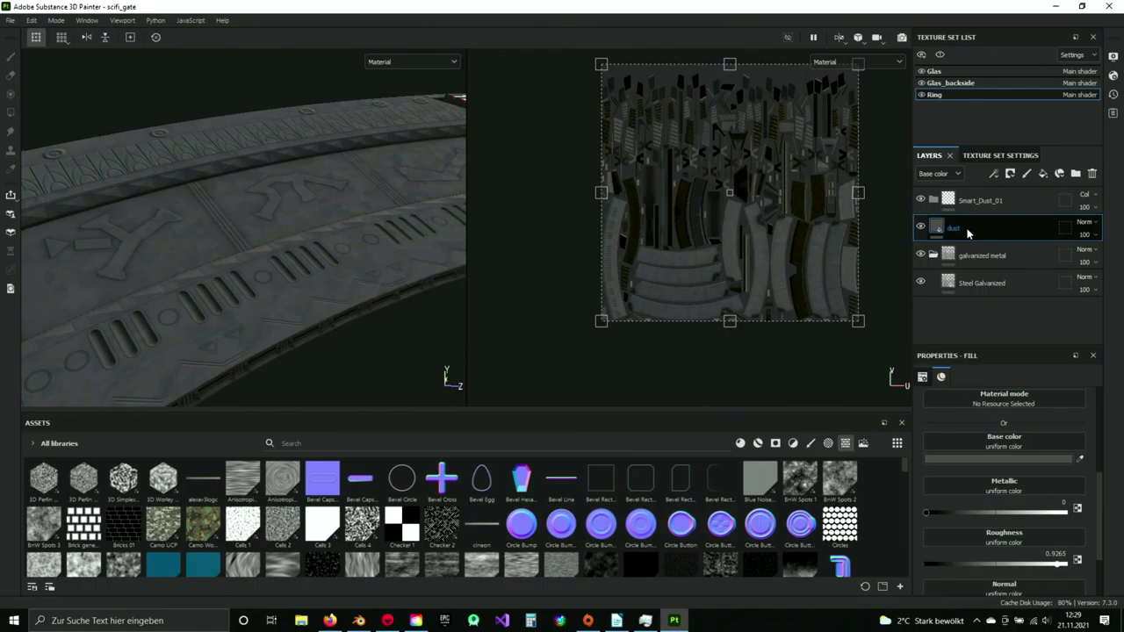
left_click_drag(236, 221, 278, 246, "alt")
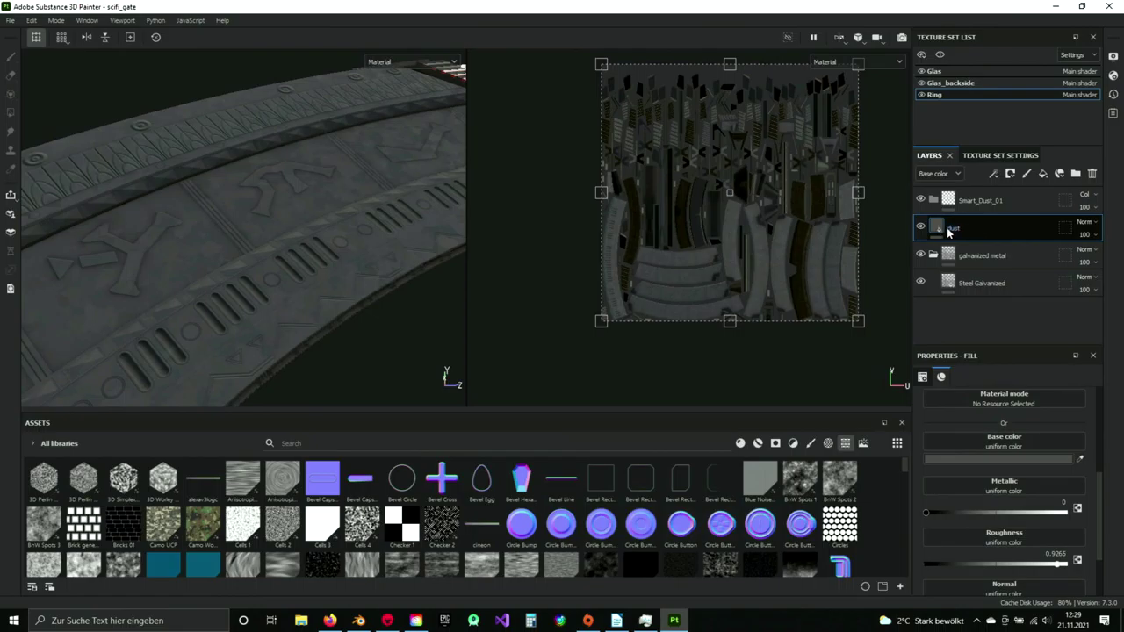
- Add a black mask to the dust fill layer
right_click(965, 231)
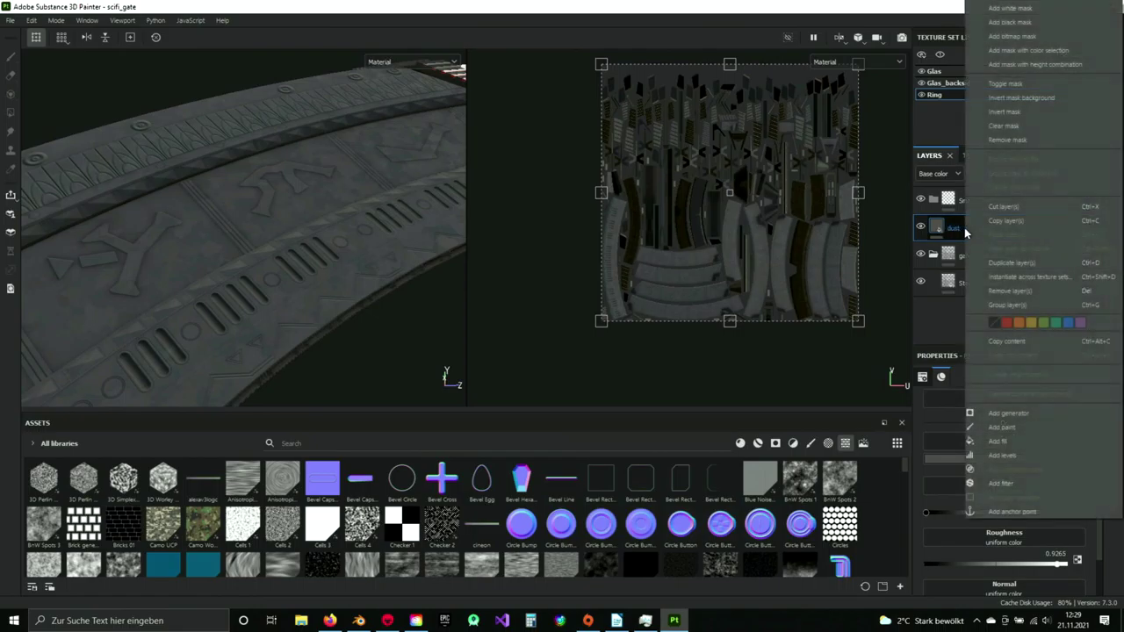
left_click(1021, 23)
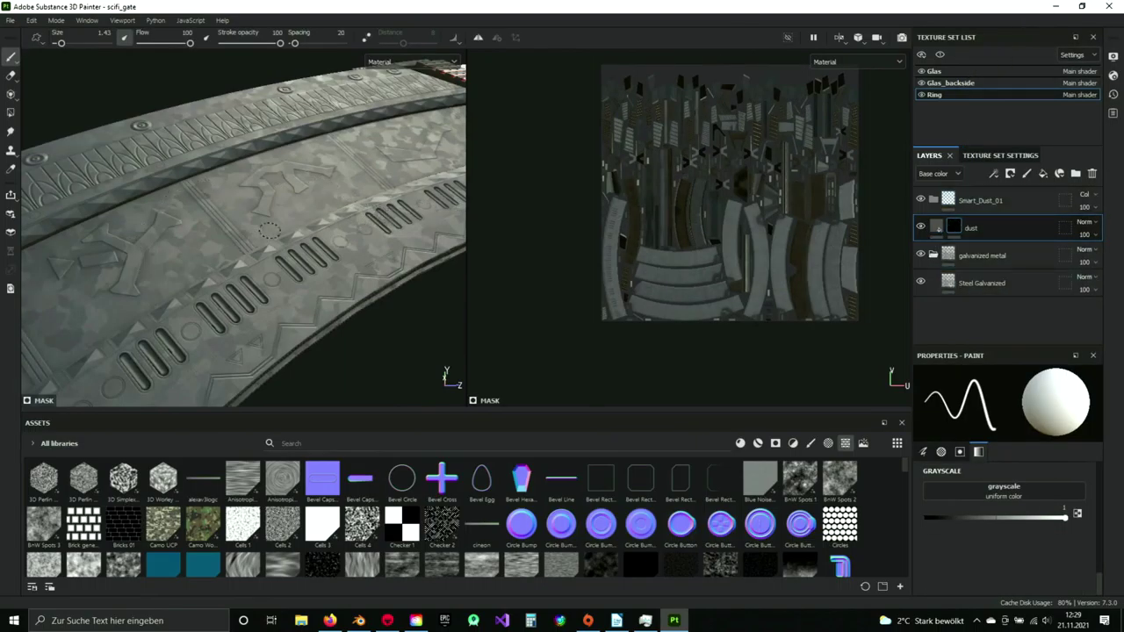
left_click_drag(270, 230, 336, 242, "alt")
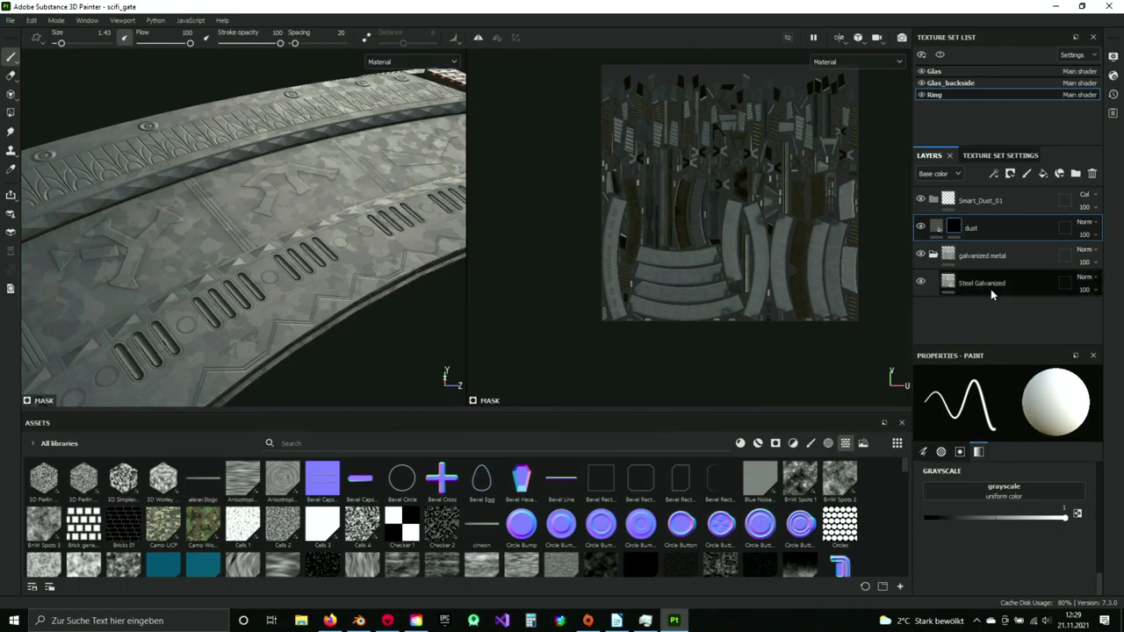
- Search the smart masks for dust, compare their previews and apply Dust Occlusion to the dust fill layer
left_click(481, 445)
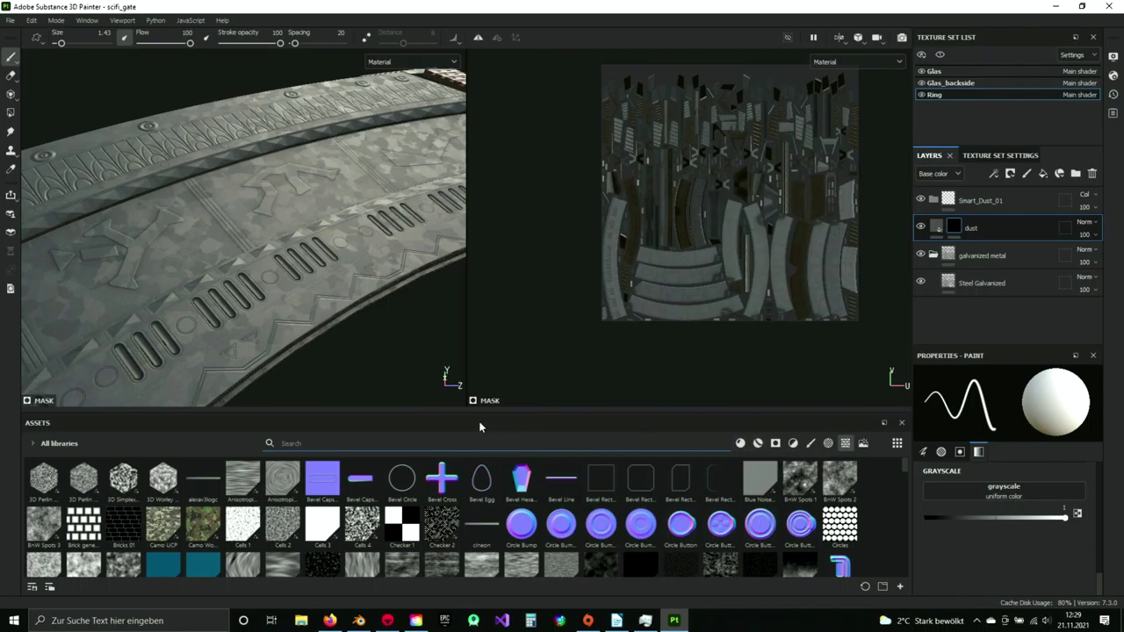
type("dust")
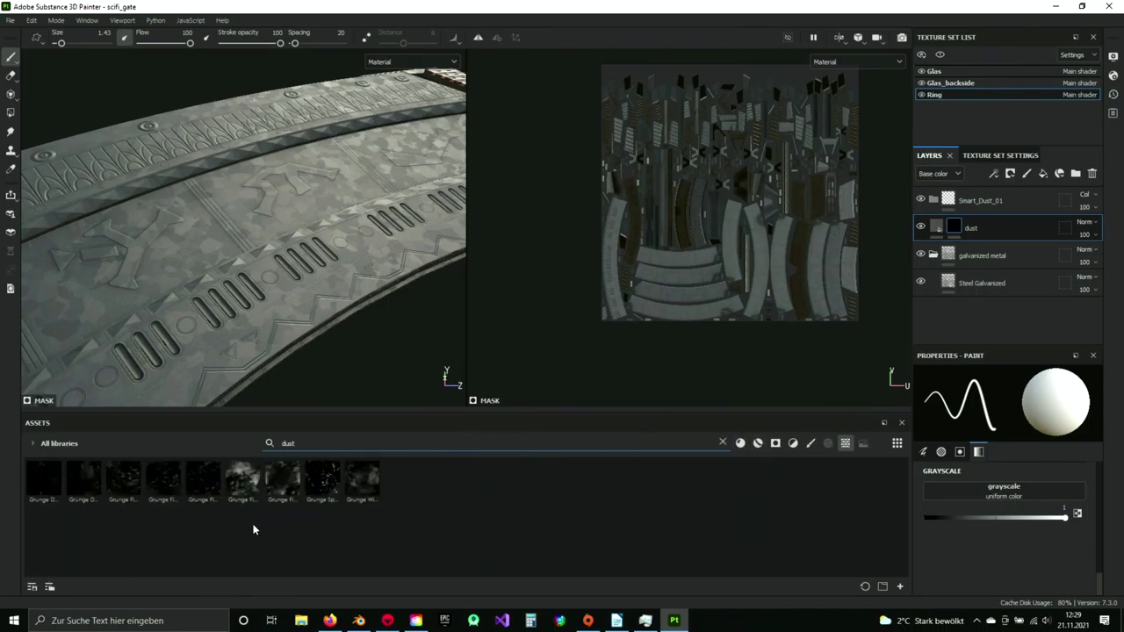
left_click(775, 443)
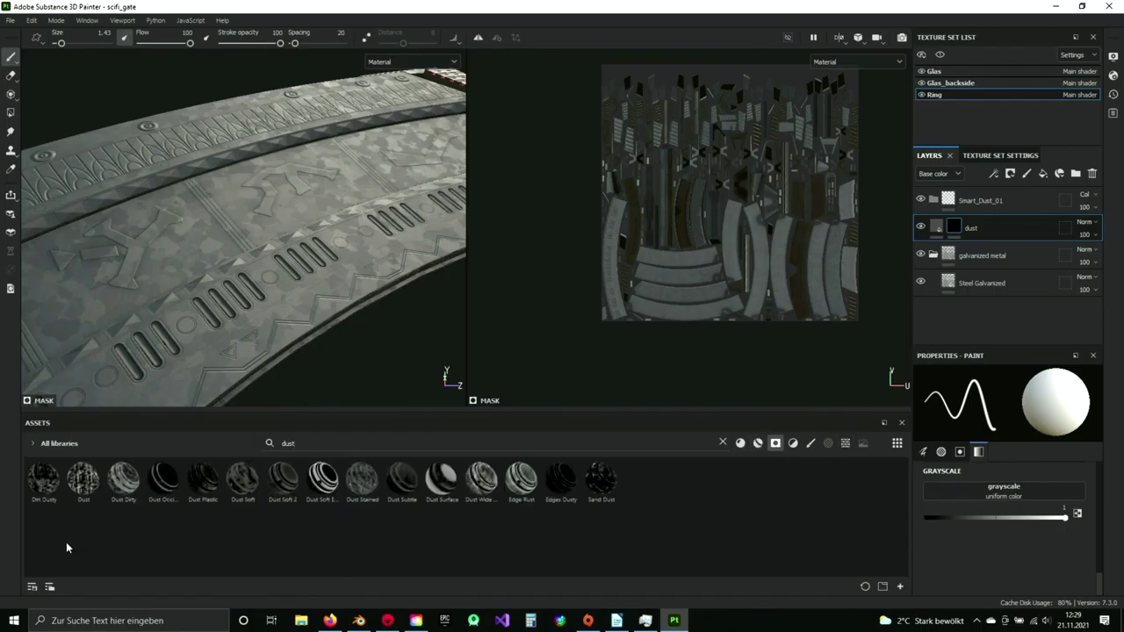
mouse_move(85, 487)
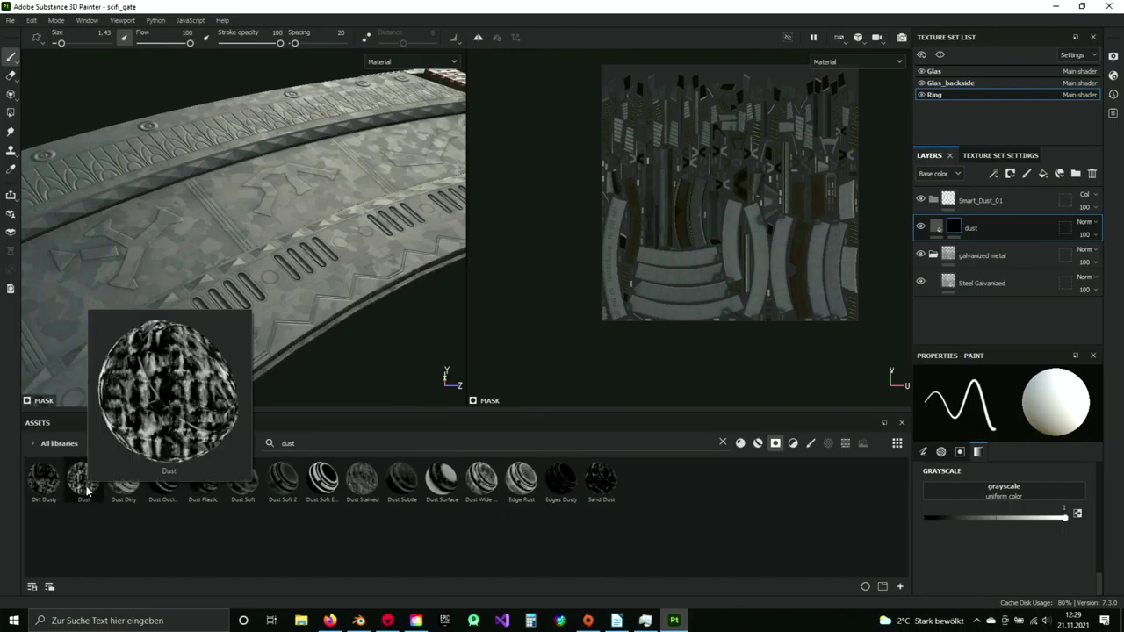
mouse_move(127, 483)
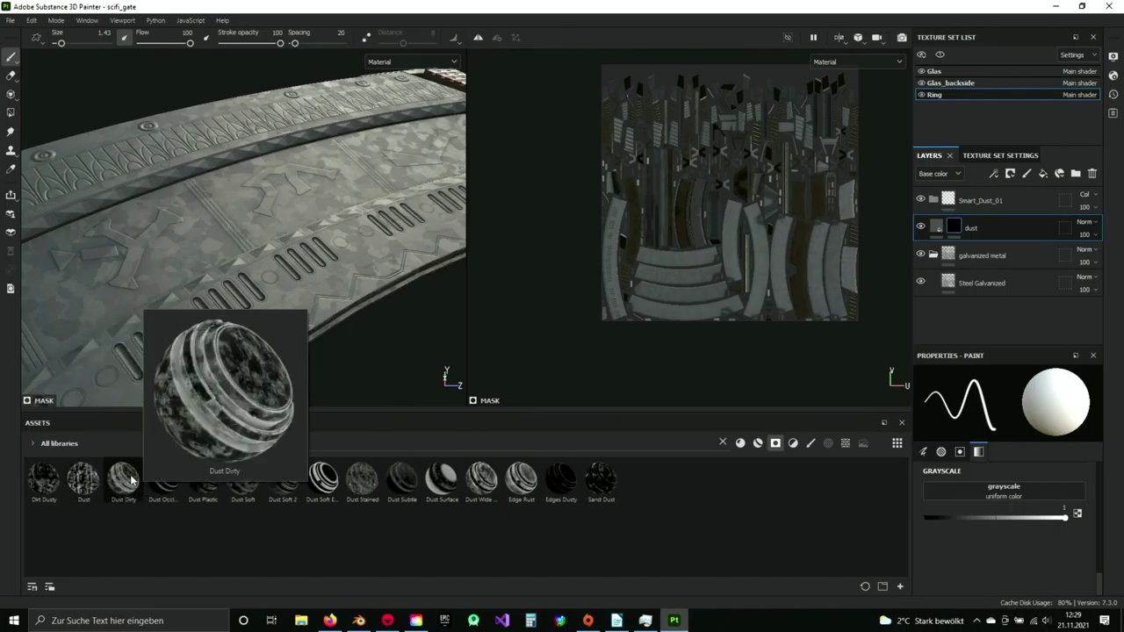
mouse_move(166, 491)
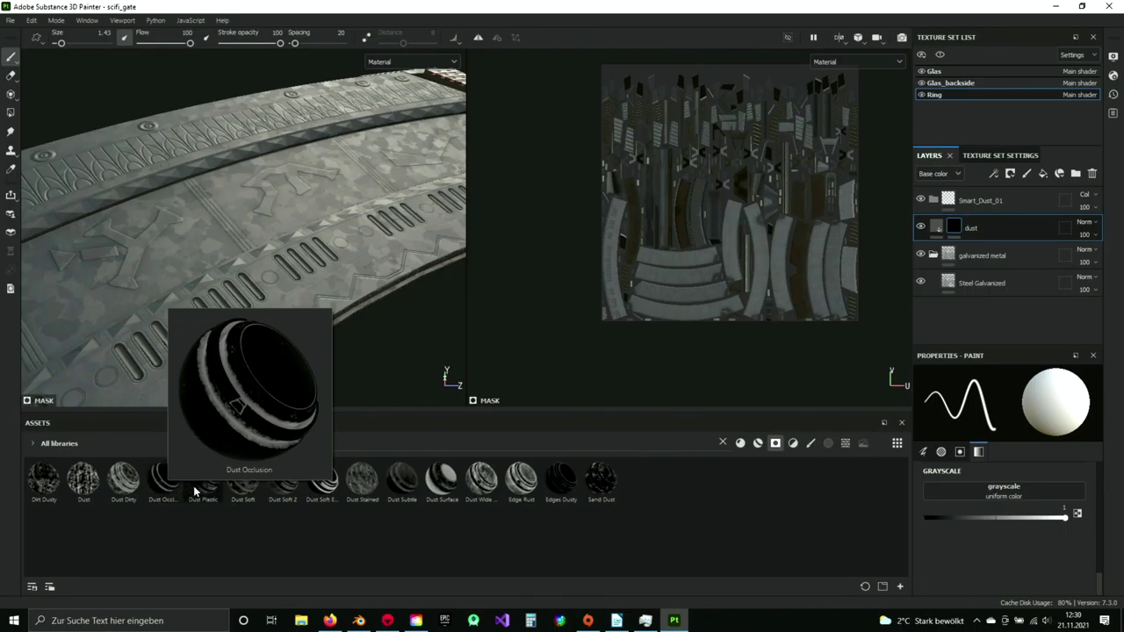
mouse_move(210, 490)
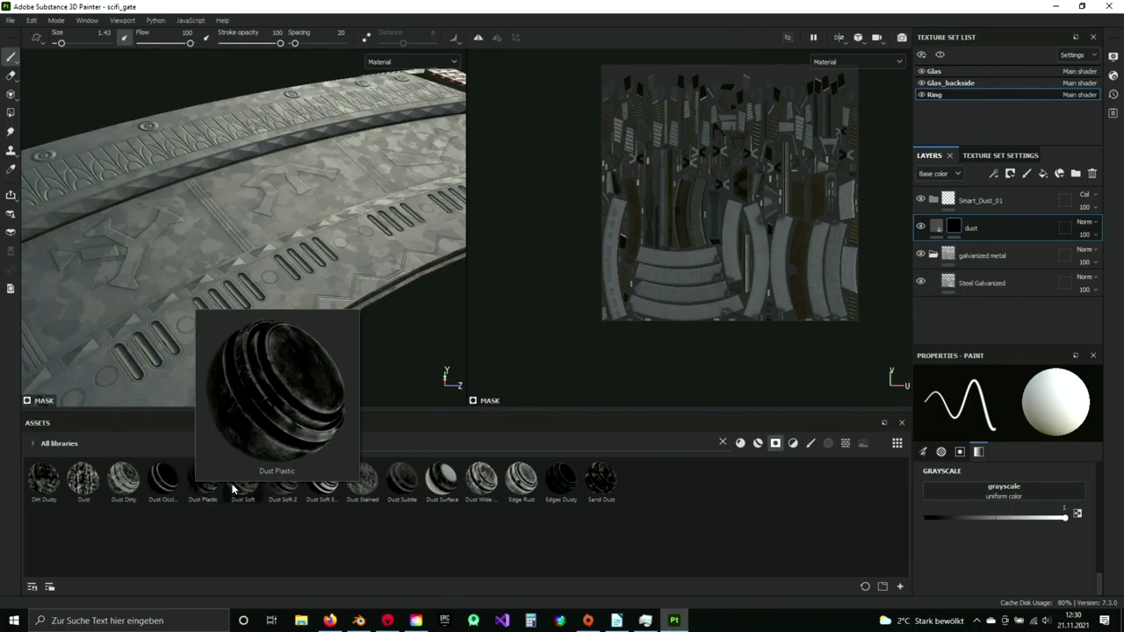
mouse_move(287, 488)
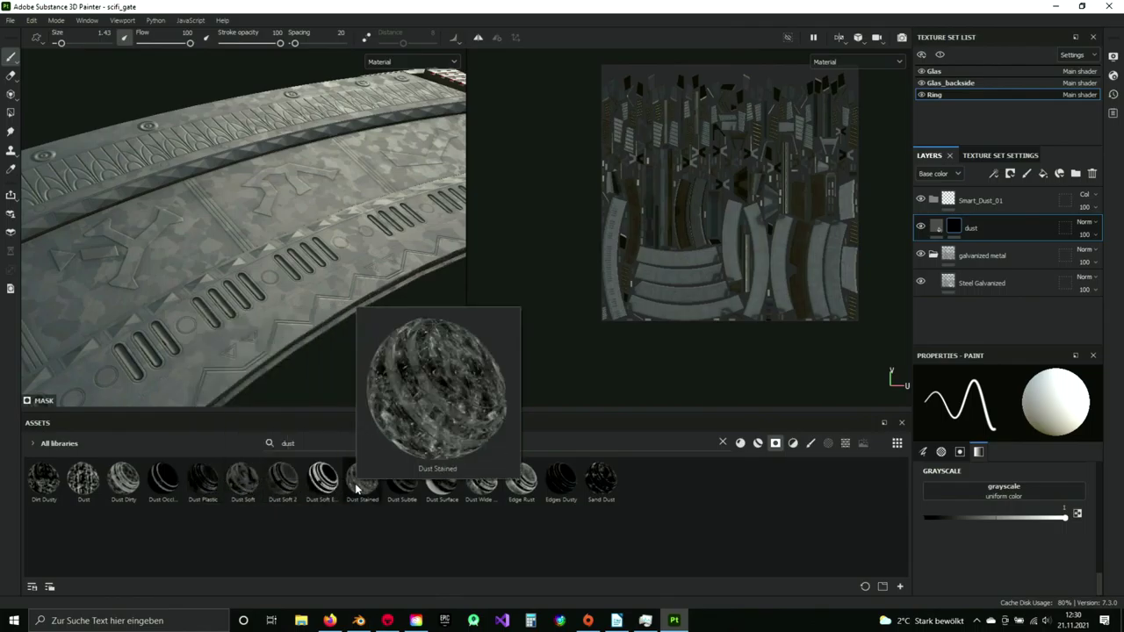
mouse_move(401, 488)
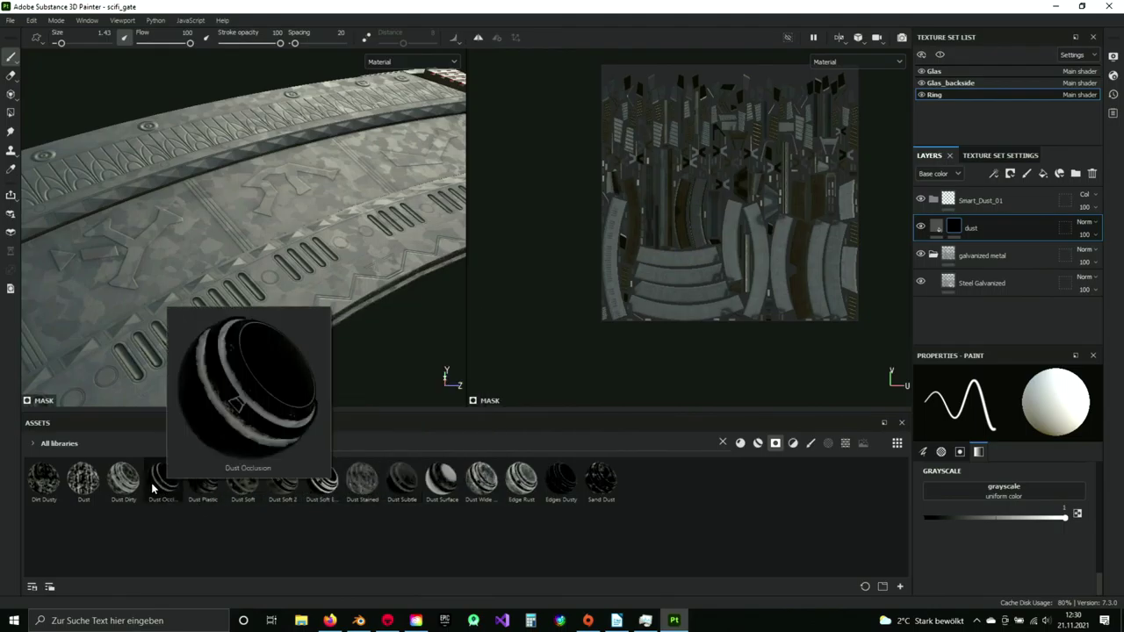
left_click_drag(158, 488, 991, 253)
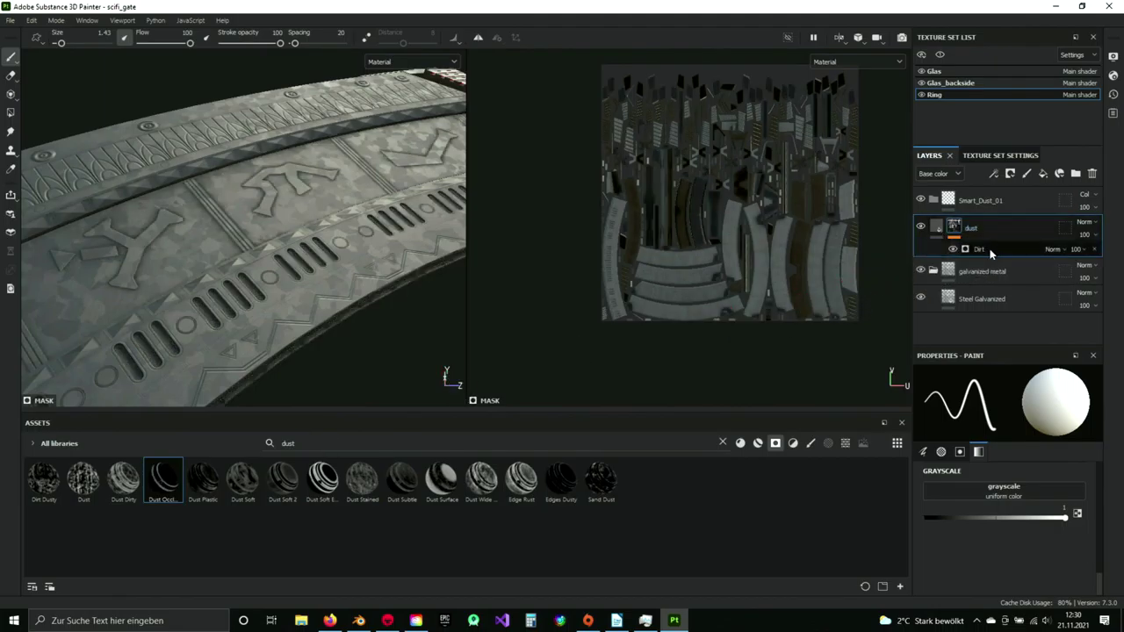
- Compare the ring with the dust mask's Dirt generator hidden and shown, examining the rune panels, ornamental band and red-striped chevron
mouse_move(229, 235)
left_mouse_down("alt")
mouse_move(221, 259)
mouse_move(243, 243)
left_mouse_up("alt")
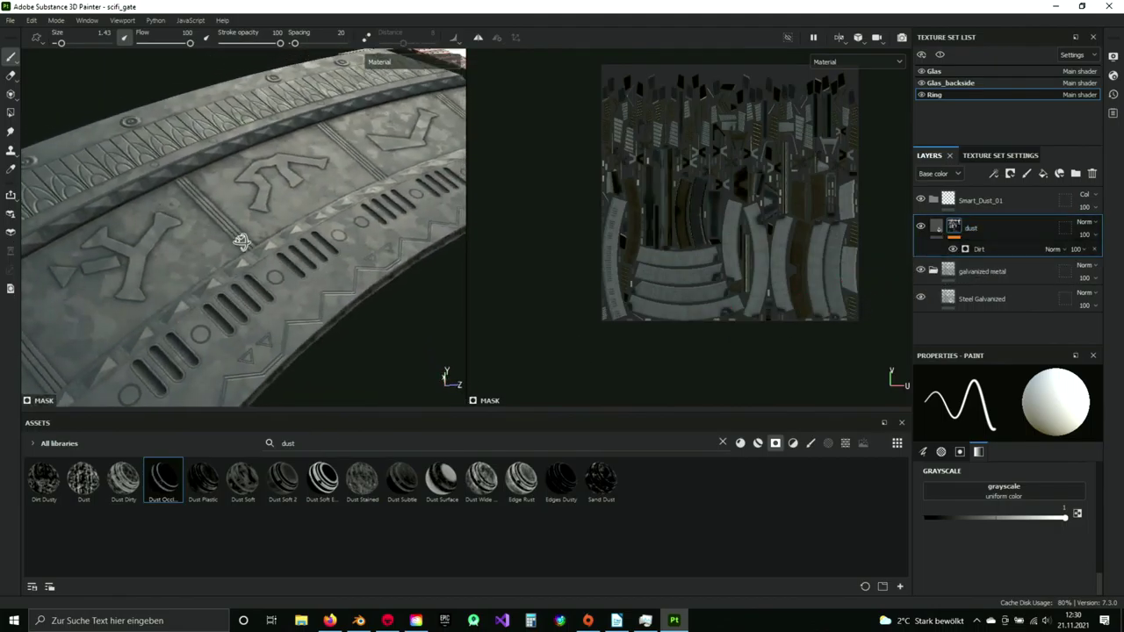
scroll(243, 242, "up", 2)
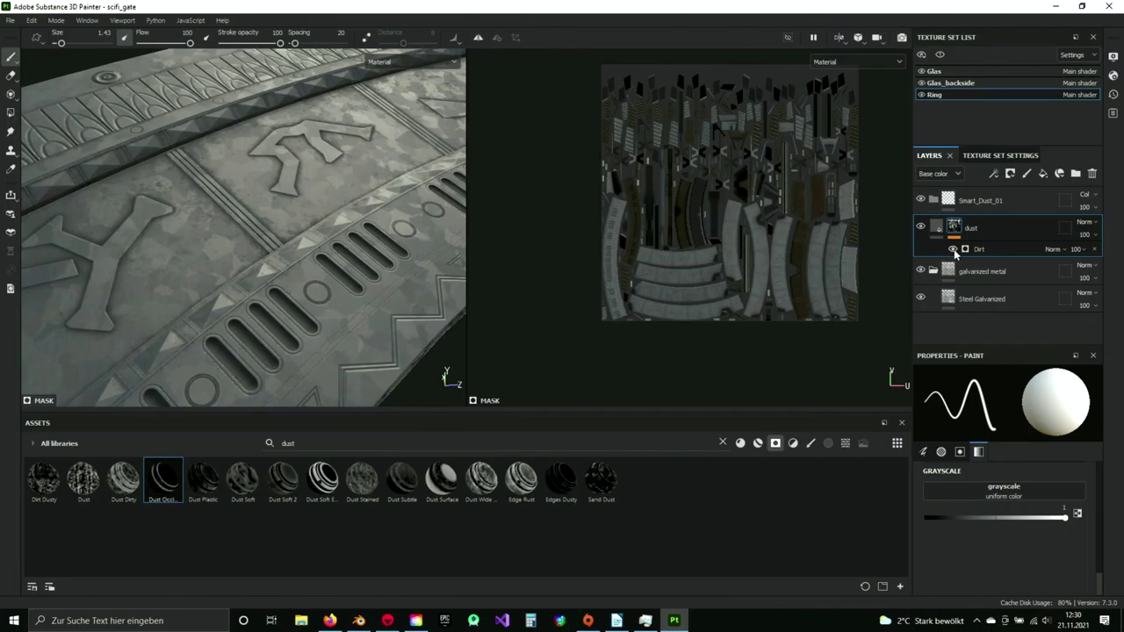
left_click(953, 250)
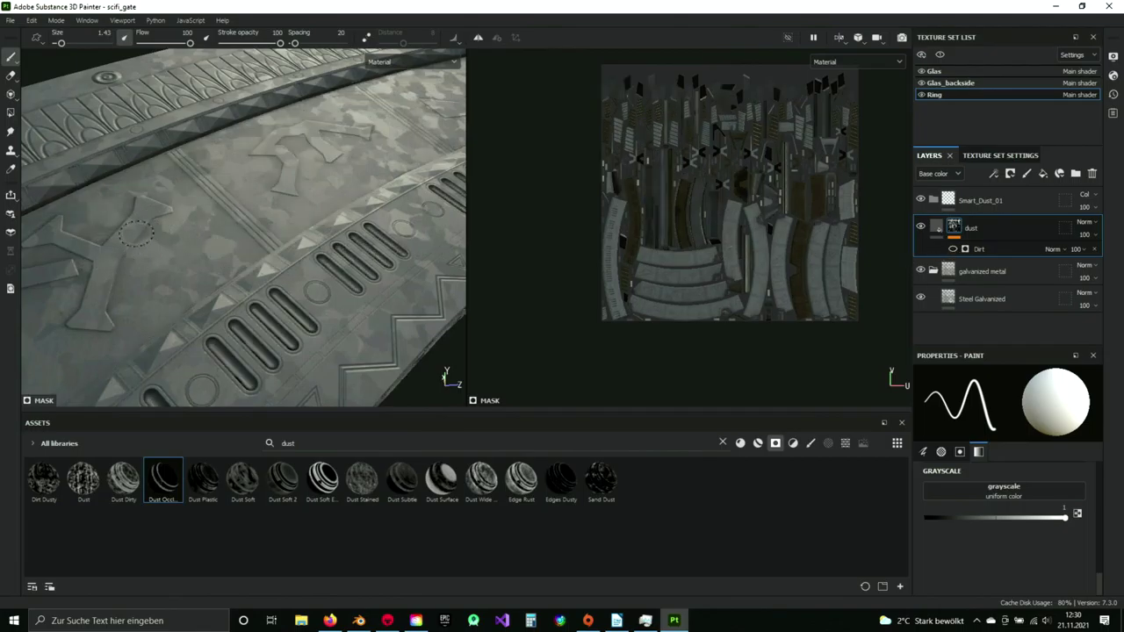
left_click(953, 250)
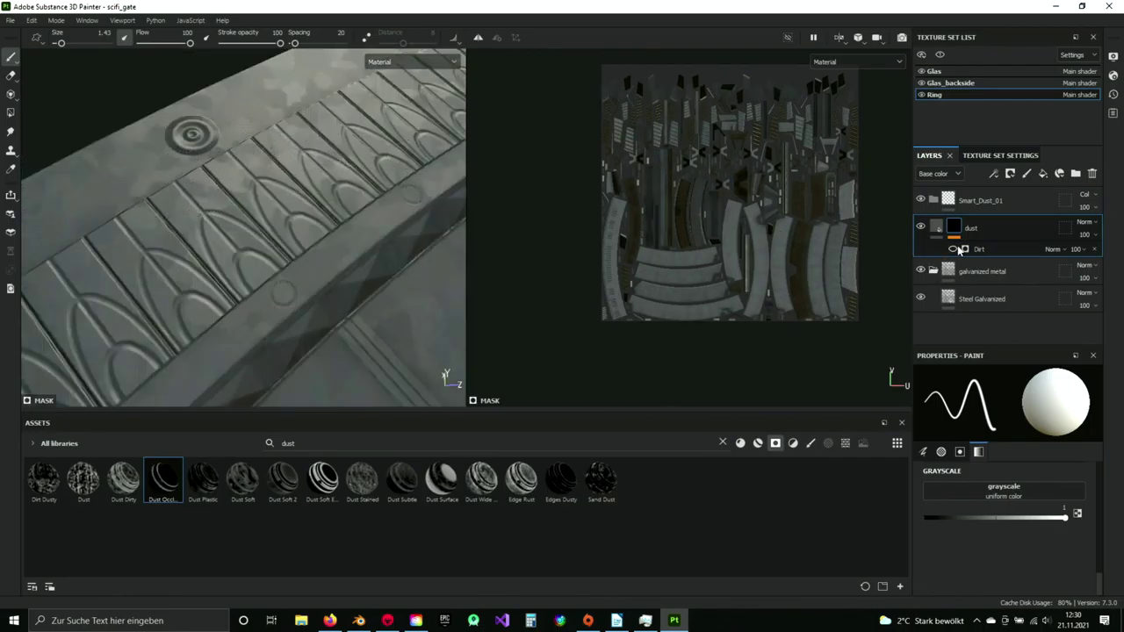
left_click(953, 249)
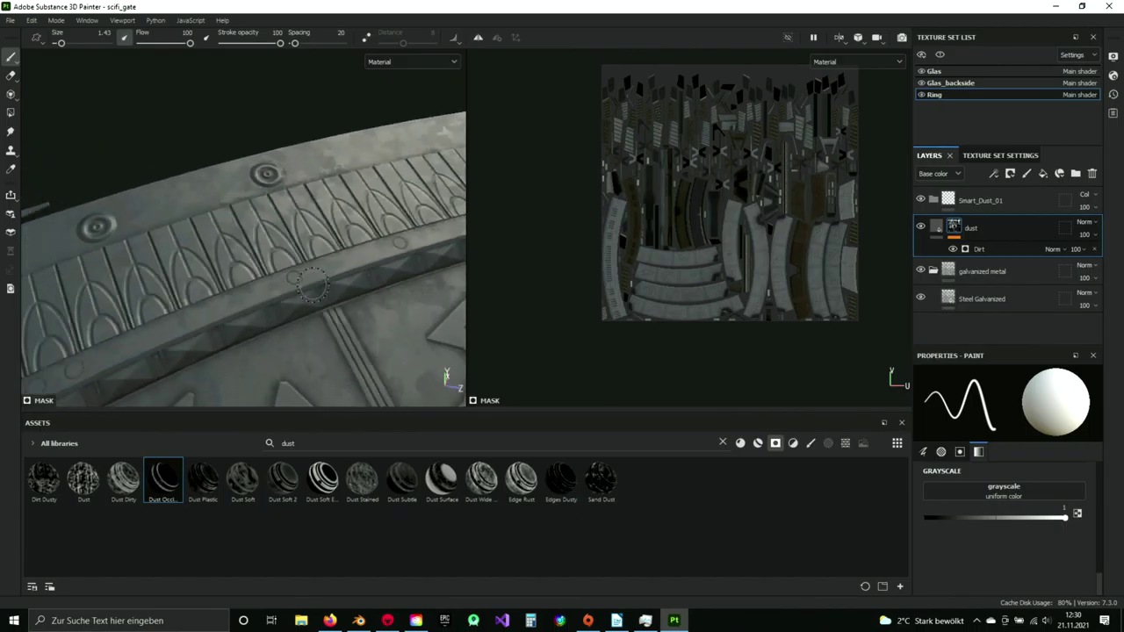
middle_click_drag(338, 271, 439, 167, "alt")
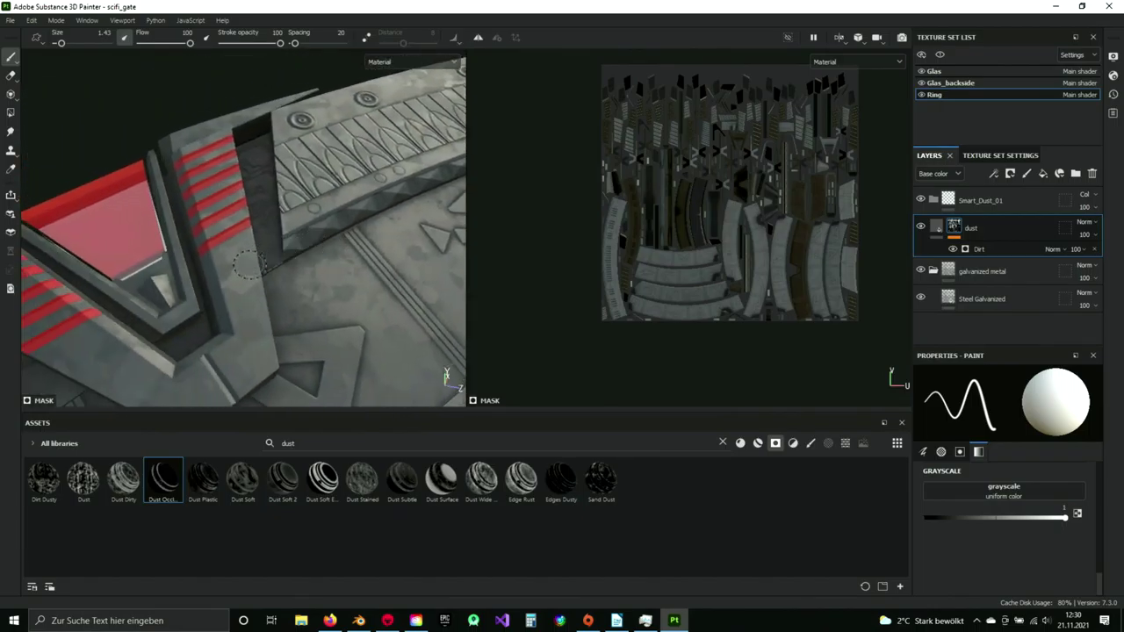
mouse_move(263, 299)
left_mouse_down("alt")
mouse_move(221, 317)
mouse_move(256, 316)
mouse_move(342, 369)
mouse_move(349, 303)
mouse_move(384, 284)
mouse_move(250, 290)
left_mouse_up("alt")
middle_click_drag(250, 289, 171, 241, "alt")
left_click_drag(170, 240, 214, 225, "alt")
scroll(251, 251, "up", 2)
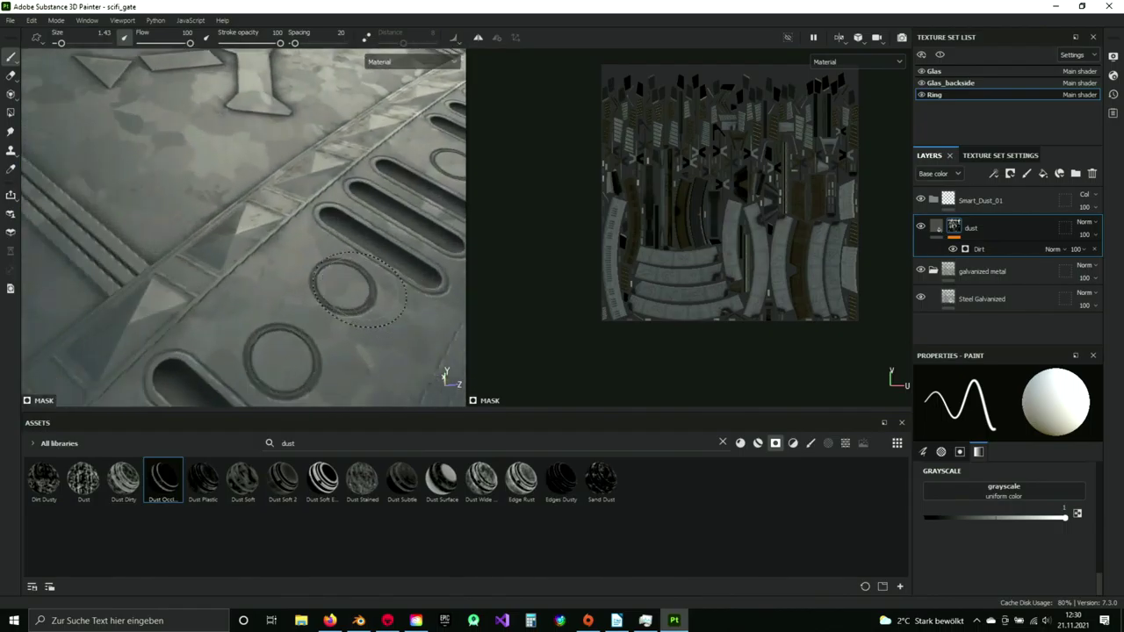
middle_click_drag(252, 281, 332, 304, "alt")
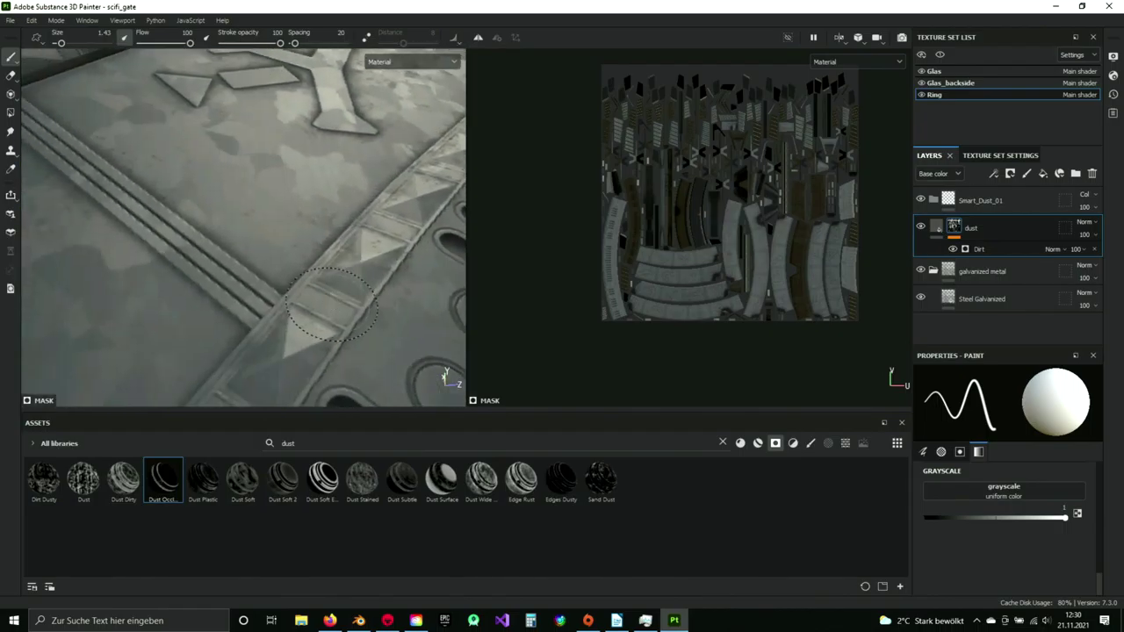
- Toggle the Dirt generator off and on again to examine the dust around the slots, grooves and raised rune
left_click(953, 248)
scroll(269, 255, "down", 4)
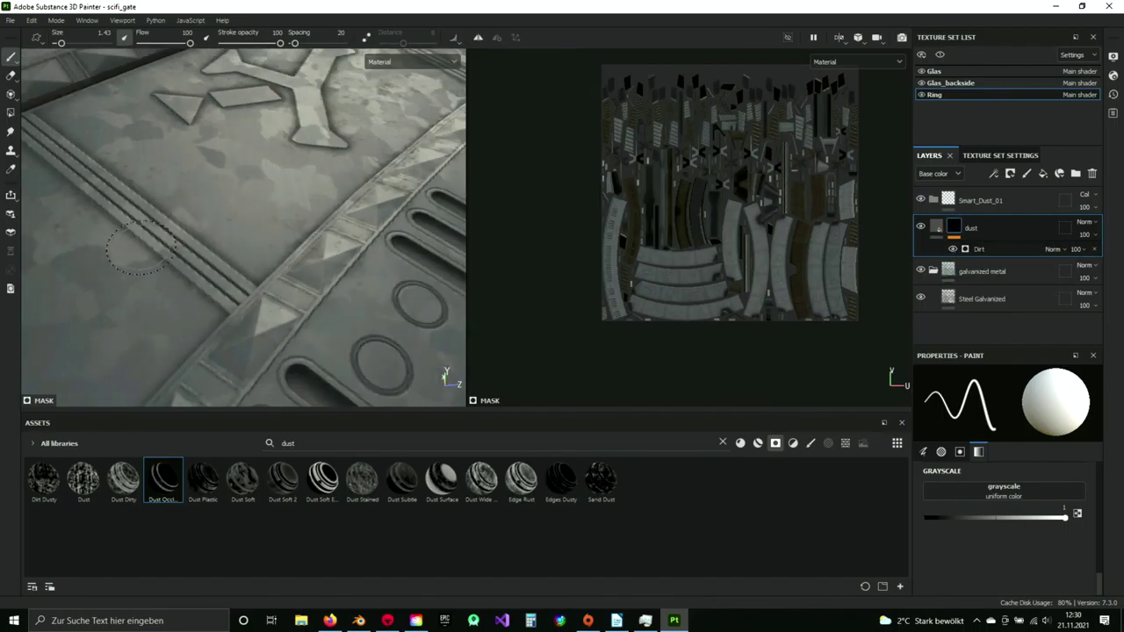
left_click_drag(290, 211, 268, 256, "alt")
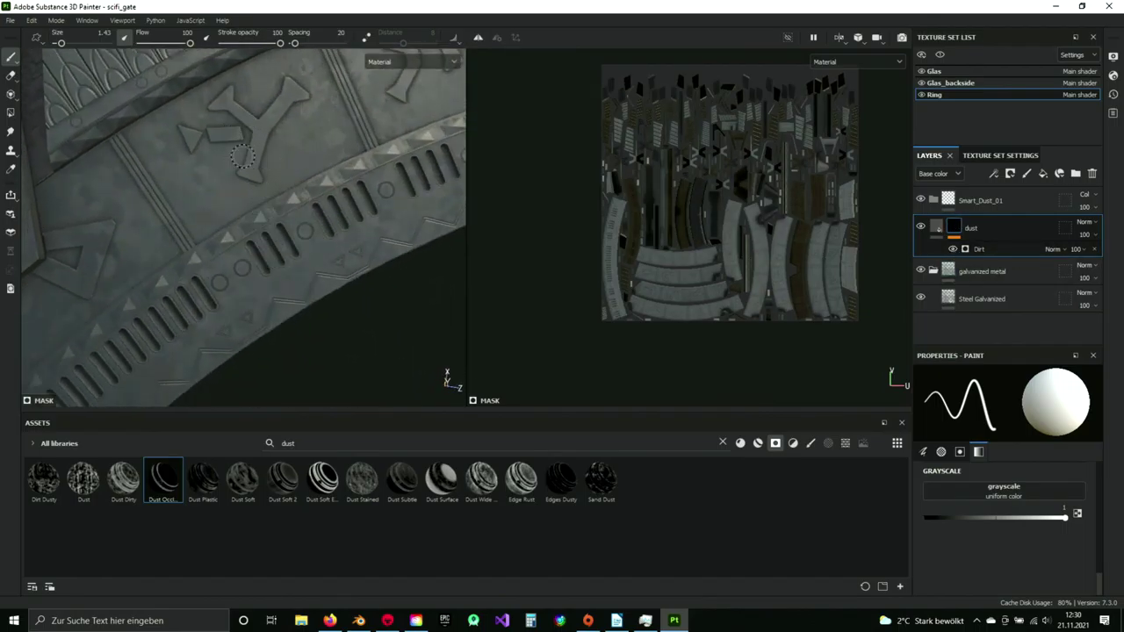
left_click_drag(270, 193, 351, 343, "alt")
scroll(277, 304, "up", 3)
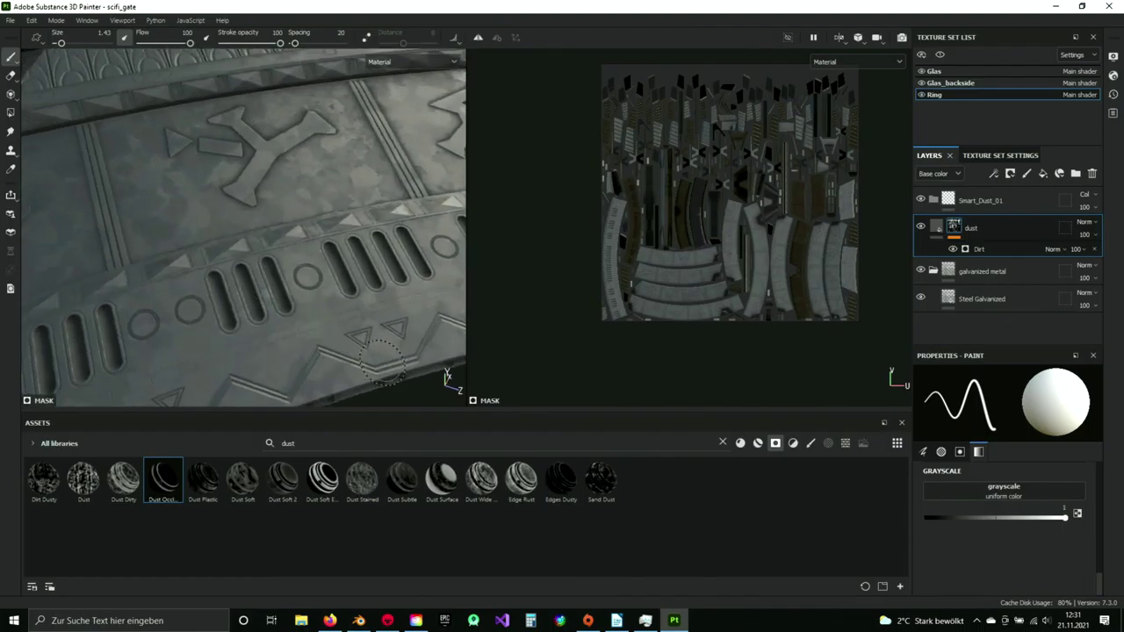
left_click(953, 250)
left_click(953, 249)
middle_click_drag(342, 273, 336, 258, "alt")
mouse_move(336, 257)
left_mouse_down("alt")
mouse_move(316, 236)
mouse_move(318, 303)
mouse_move(274, 281)
mouse_move(264, 238)
left_mouse_up("alt")
- Set the Dirt Level of the dust mask's Dirt generator to 0.53 and review the ring
left_click(988, 251)
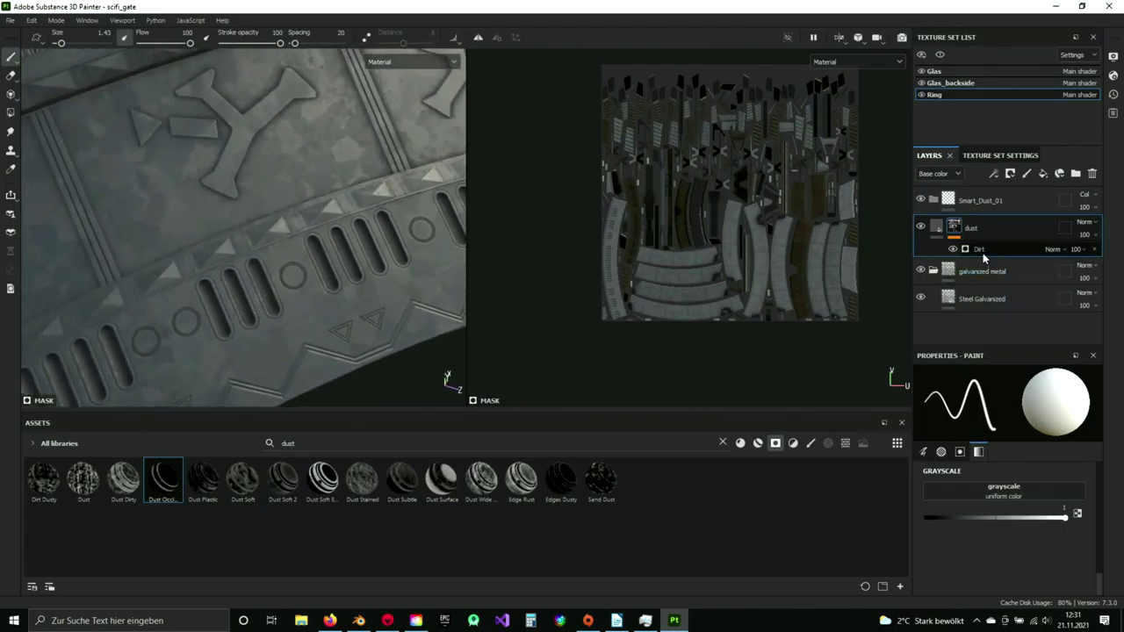
left_click_drag(329, 252, 269, 185, "alt")
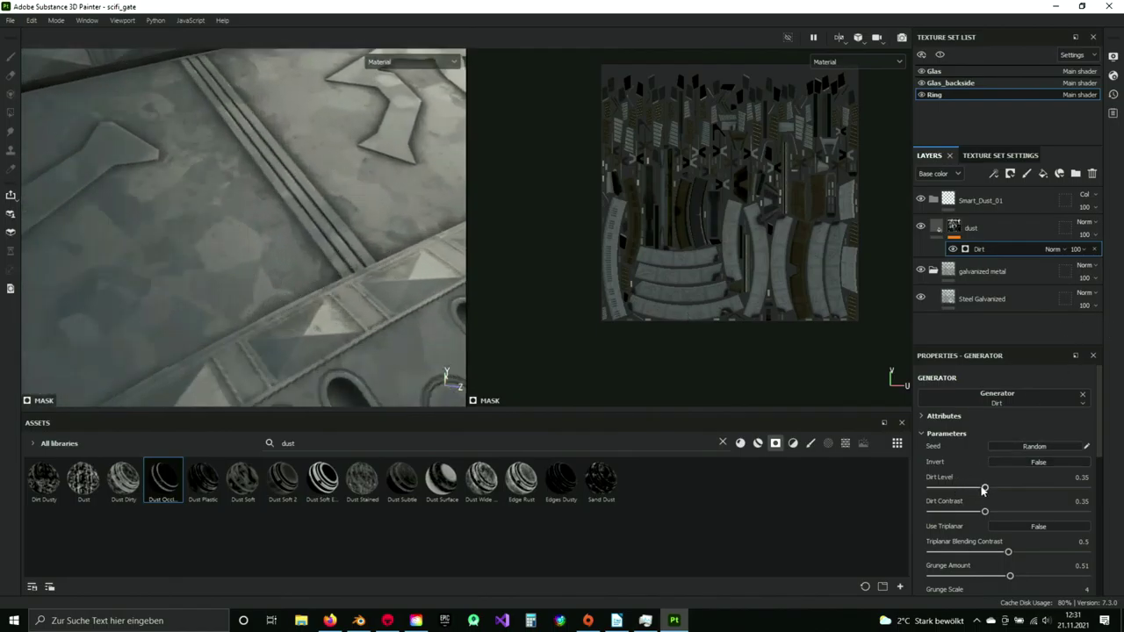
left_click_drag(973, 490, 1013, 492)
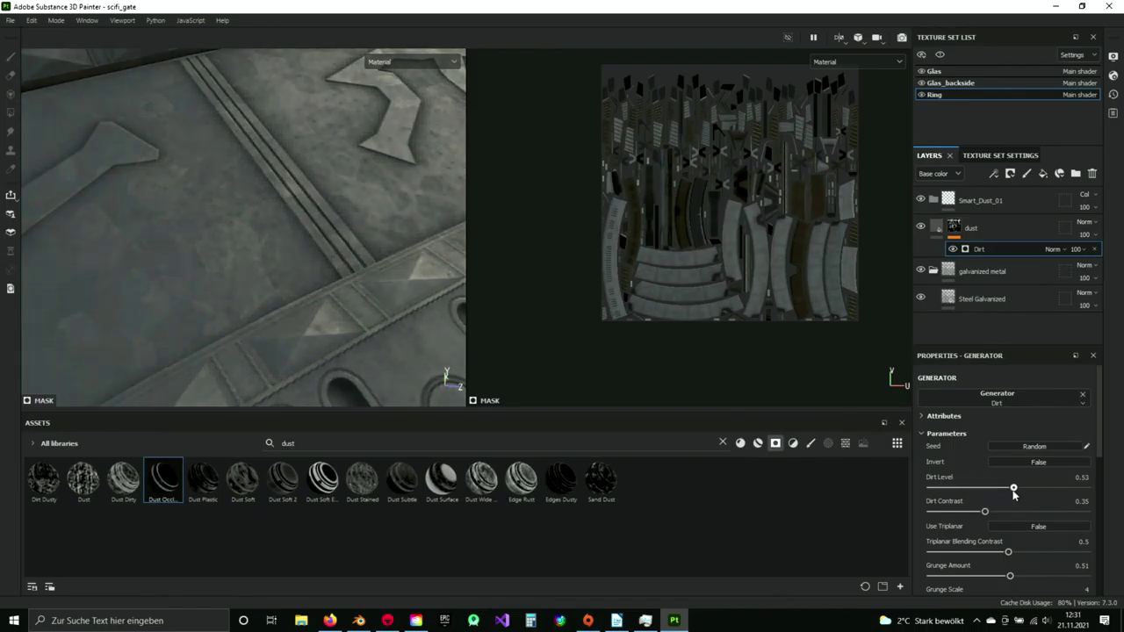
left_click_drag(461, 320, 254, 243, "alt")
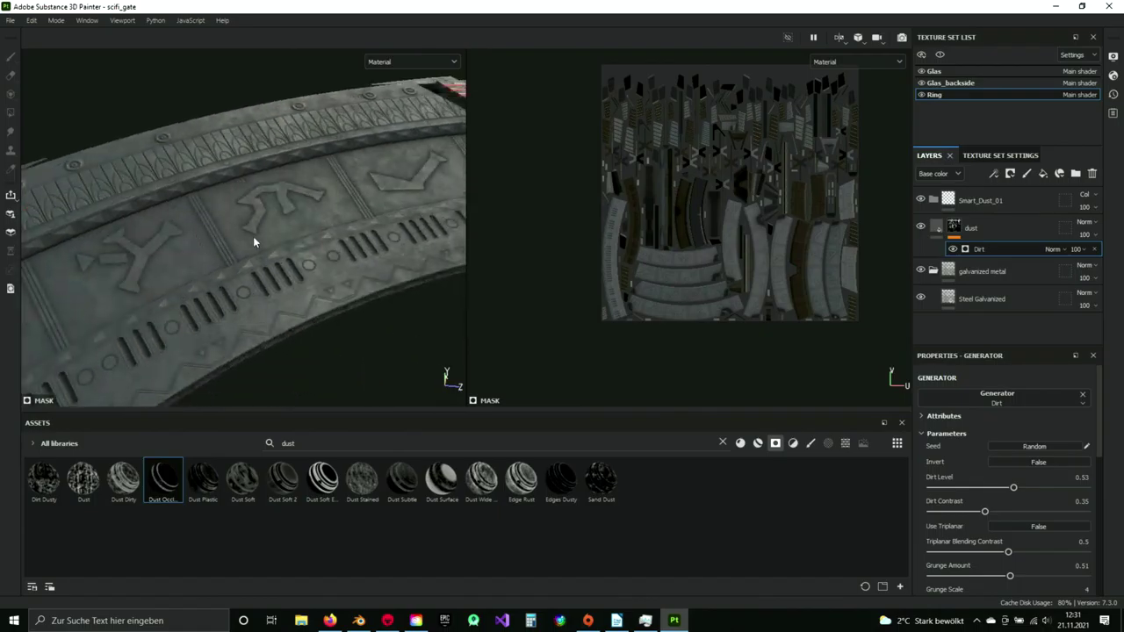
- Set the Dirt Level of the dust mask's Dirt generator to 0.36 and review the rune panels and red-striped chevron
scroll(254, 246, "up", 10)
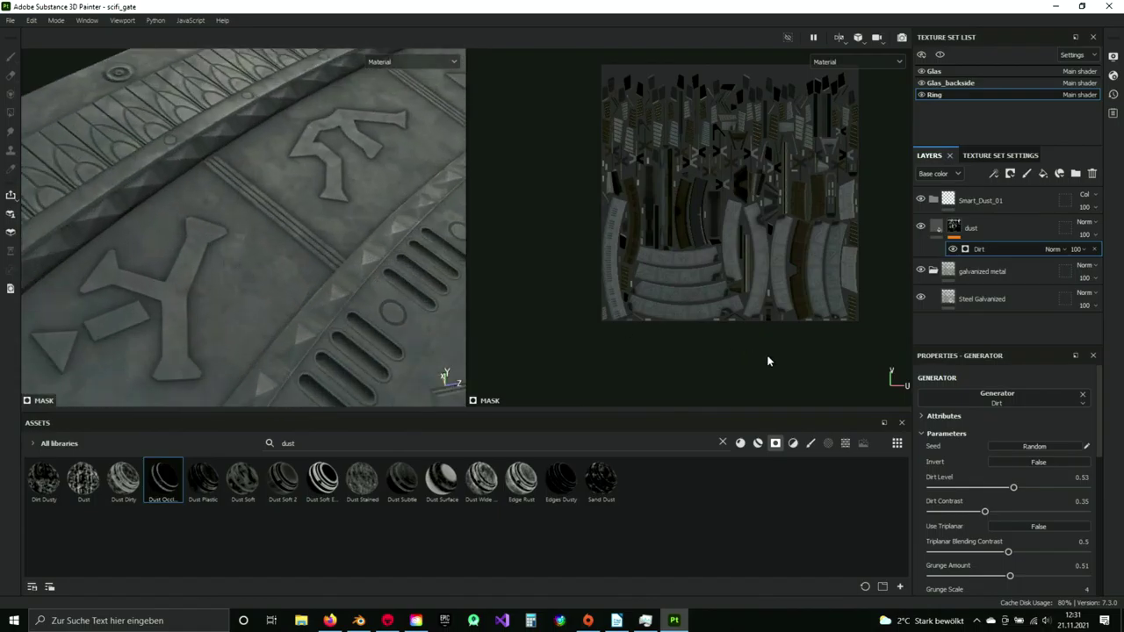
left_click_drag(1034, 490, 987, 494)
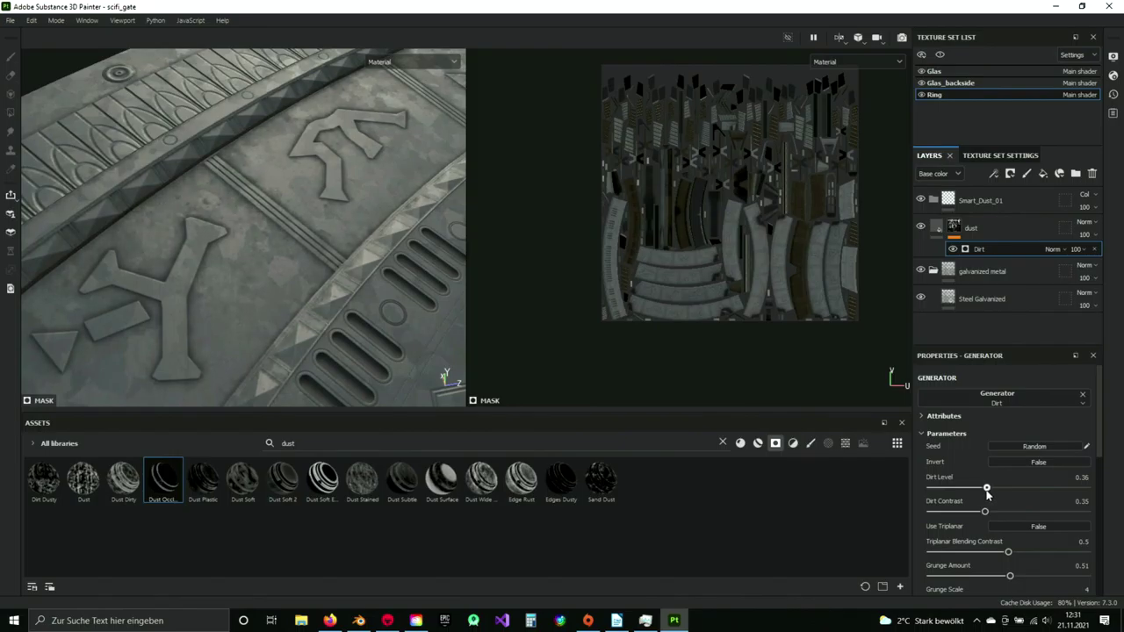
left_click_drag(228, 347, 283, 254, "alt")
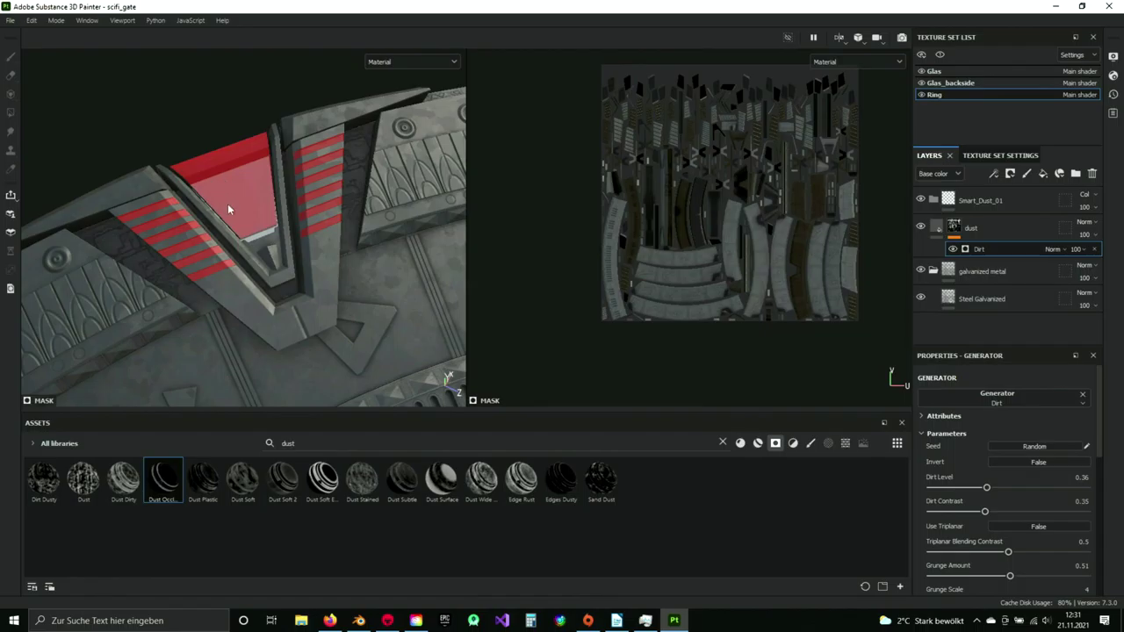
left_click_drag(227, 203, 230, 231, "alt")
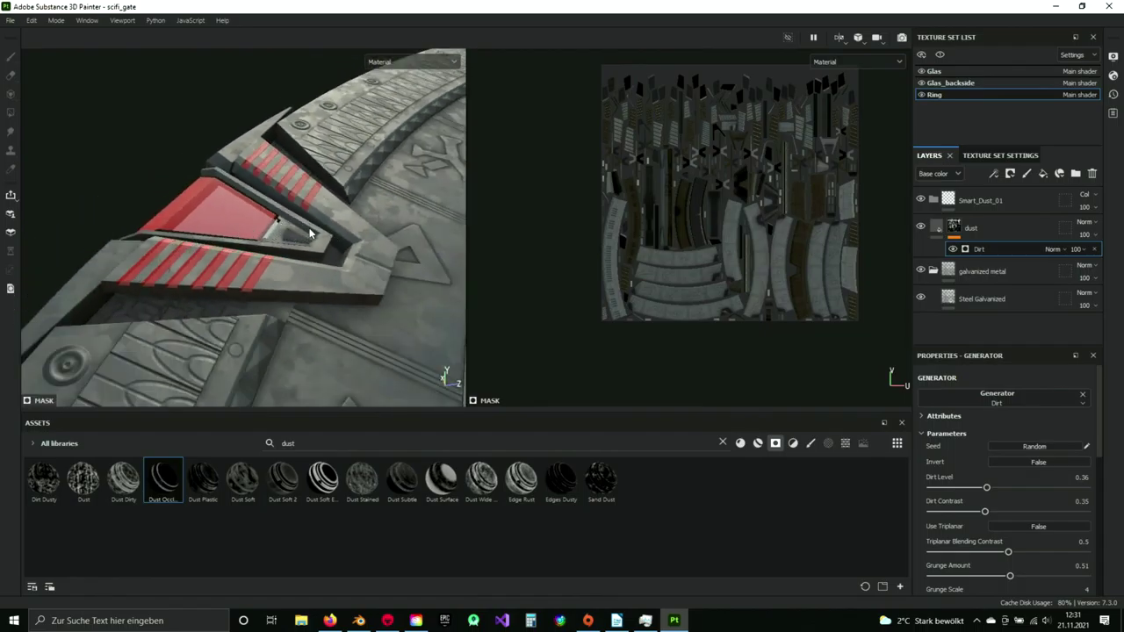
- Delete the Smart_Dust_01 folder and move the dust layer into the galvanized metal folder, above Steel Galvanized
left_click(1016, 208)
key("Delete")
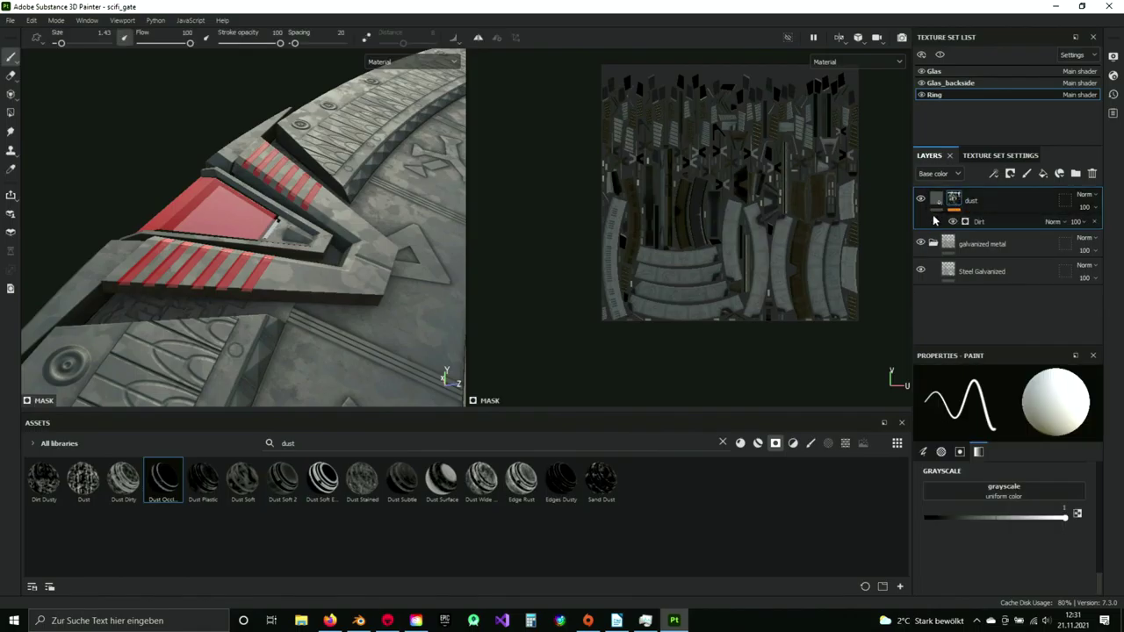
left_click_drag(994, 199, 992, 290)
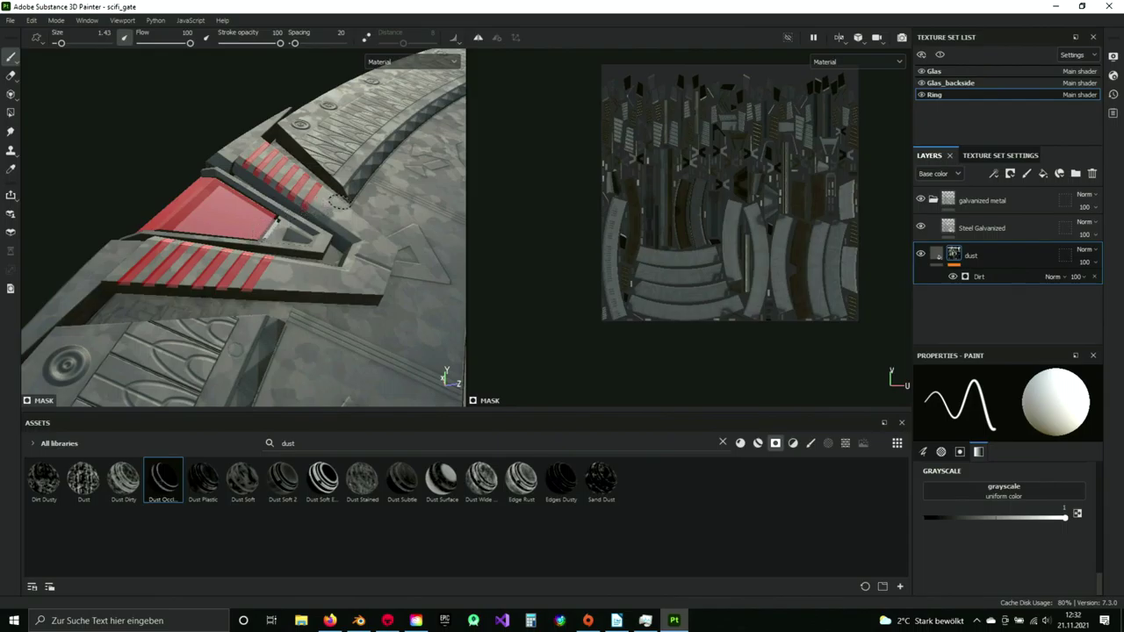
left_click_drag(361, 190, 387, 231, "alt")
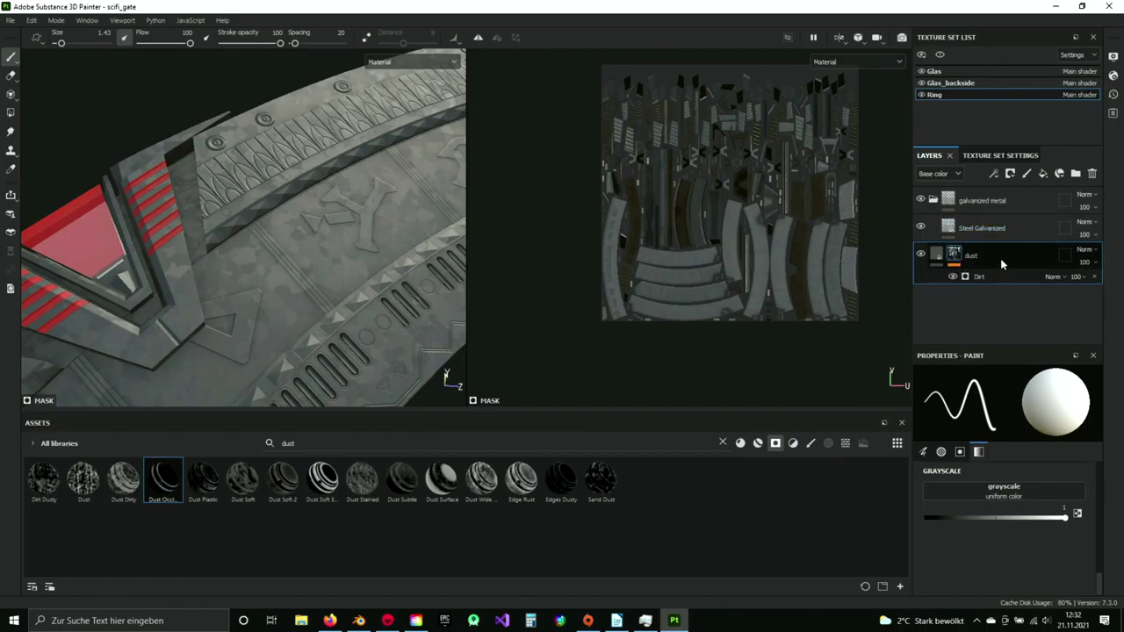
left_click_drag(1000, 258, 997, 228)
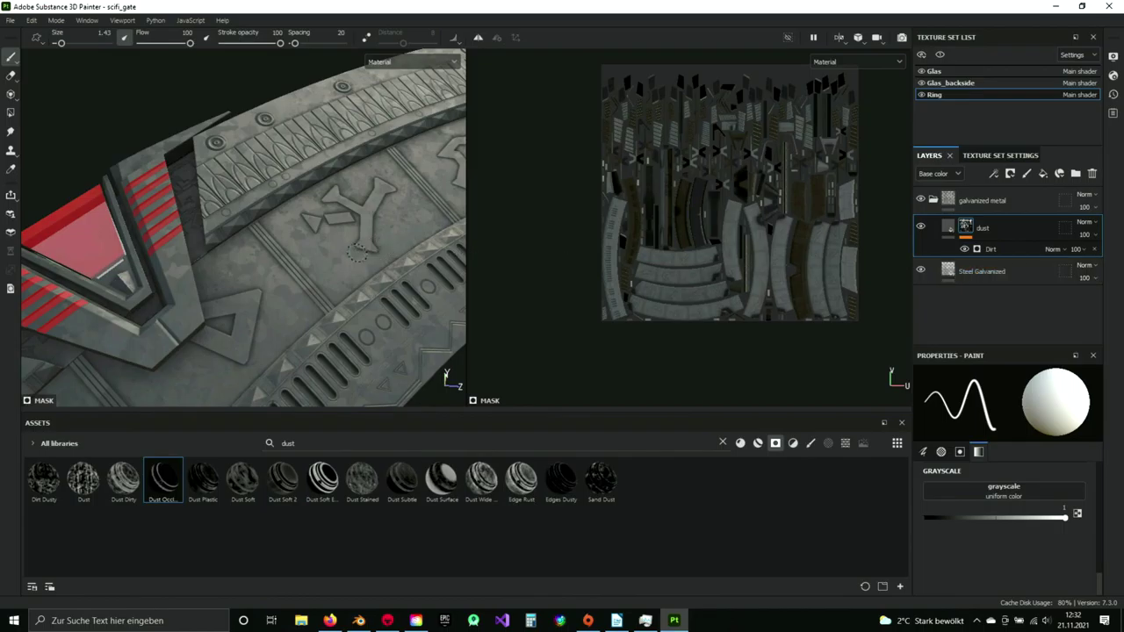
left_click_drag(379, 246, 362, 258, "alt")
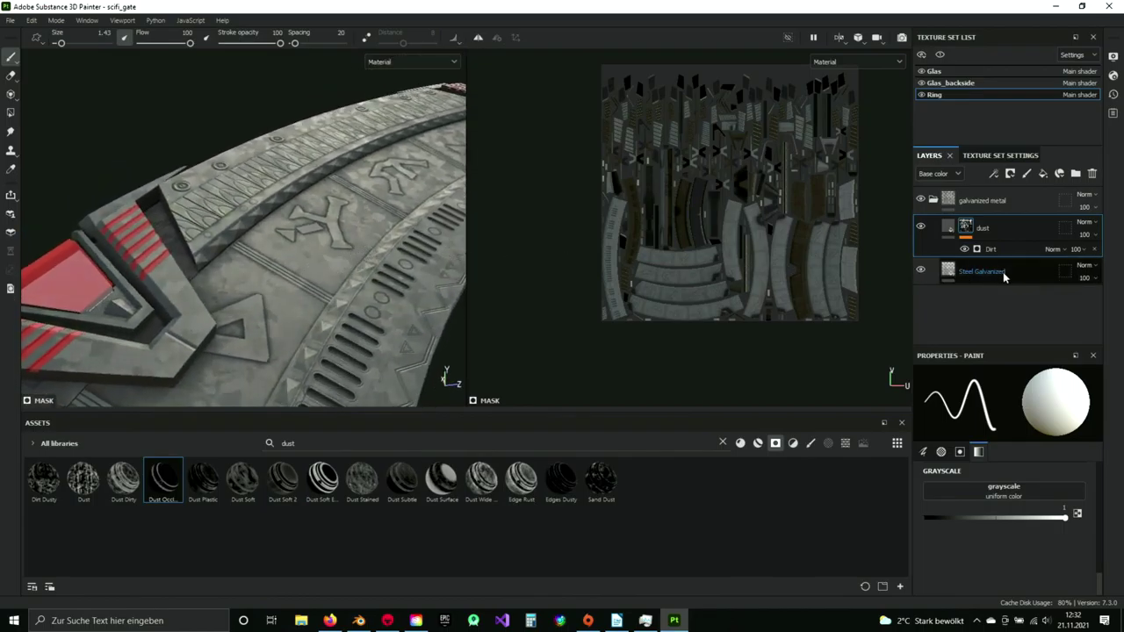
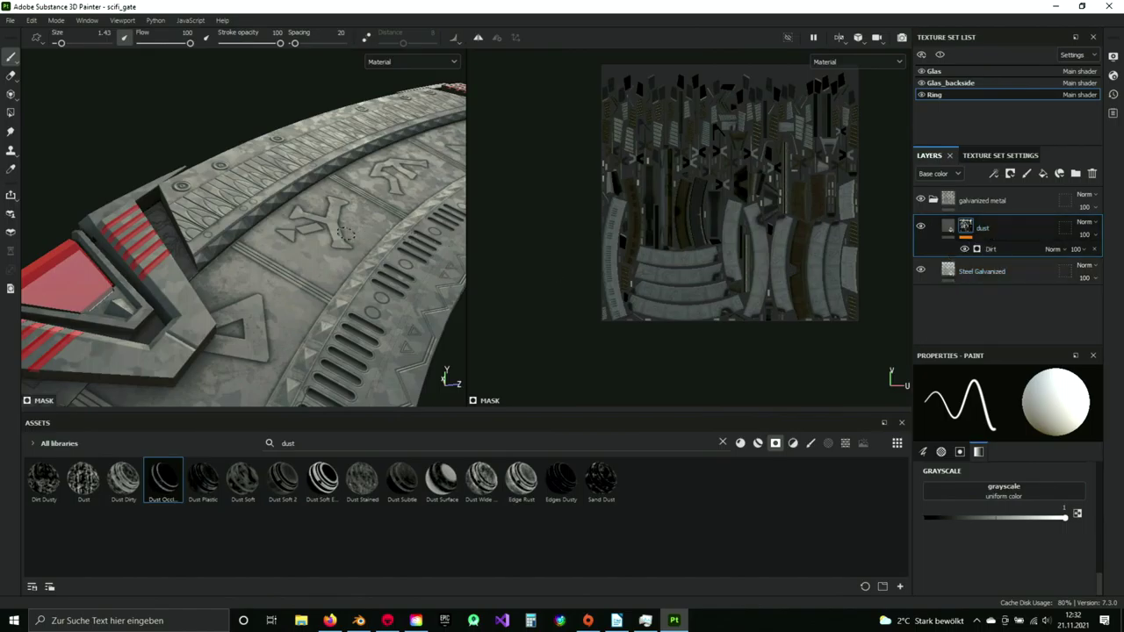
- Paste the dust layer above Glowing Edges in the Glas texture set's Glass Visor folder and inspect the red glass up close
left_click_drag(356, 214, 218, 225, "alt")
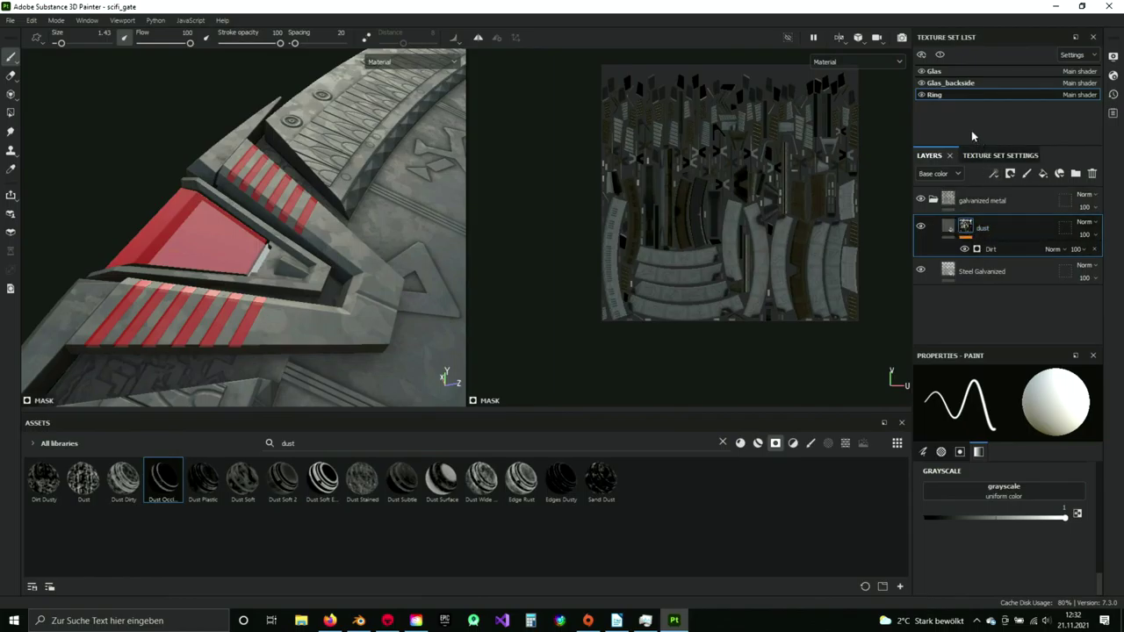
left_click(957, 74)
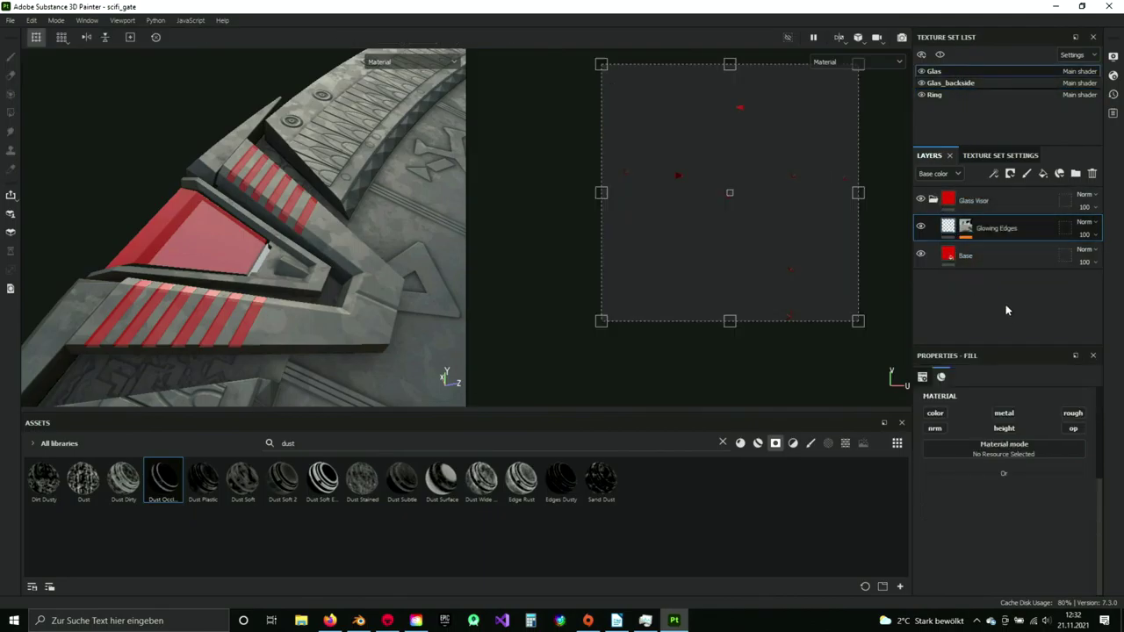
key("ctrl+v")
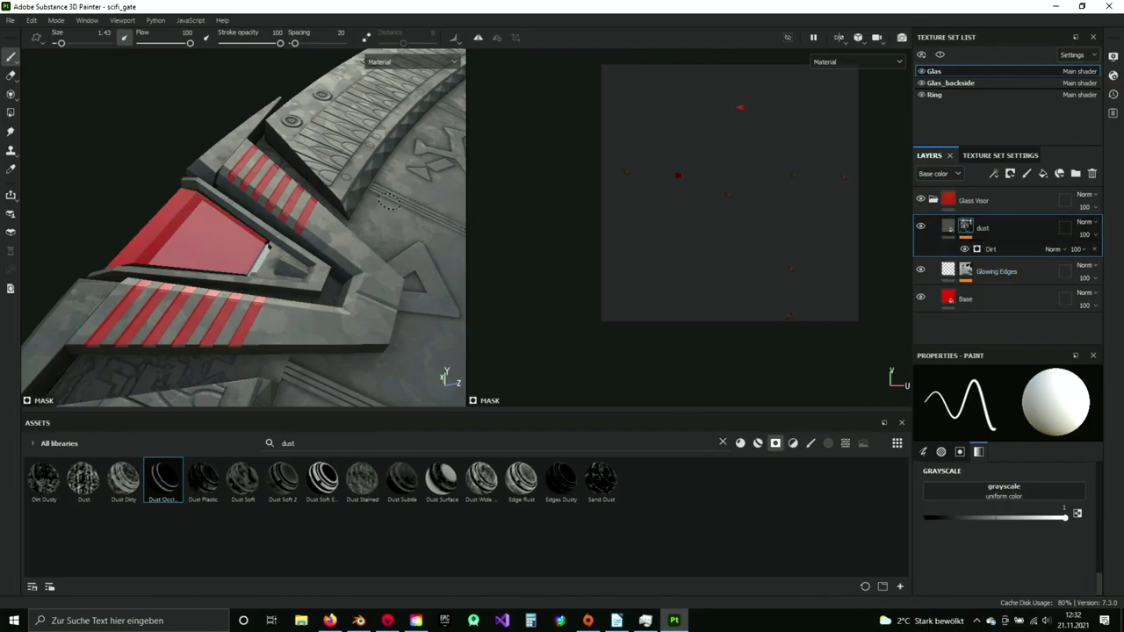
left_click_drag(387, 200, 230, 237, "alt")
left_click_drag(127, 283, 263, 232, "alt")
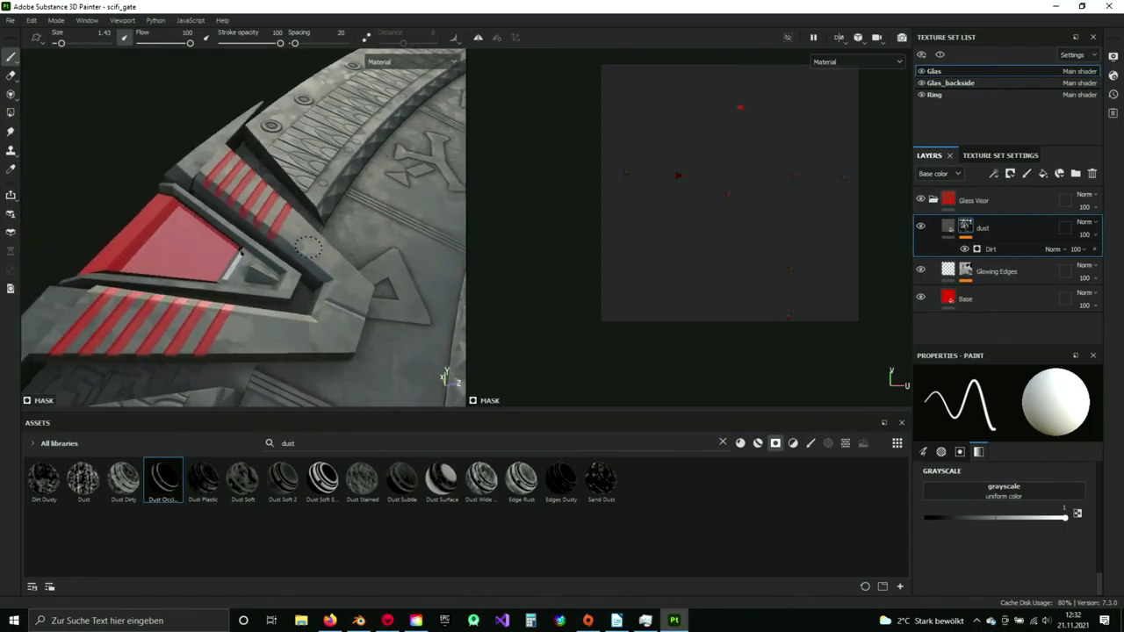
scroll(131, 258, "up", 3)
left_click_drag(131, 258, 211, 224, "alt")
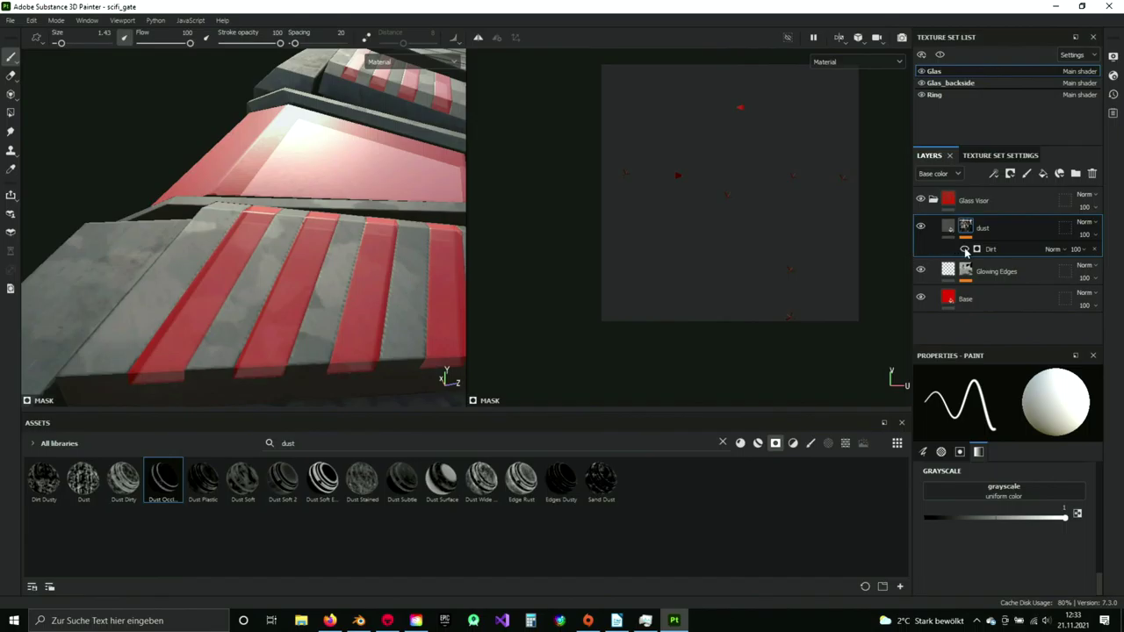
left_click_drag(327, 249, 439, 262, "alt")
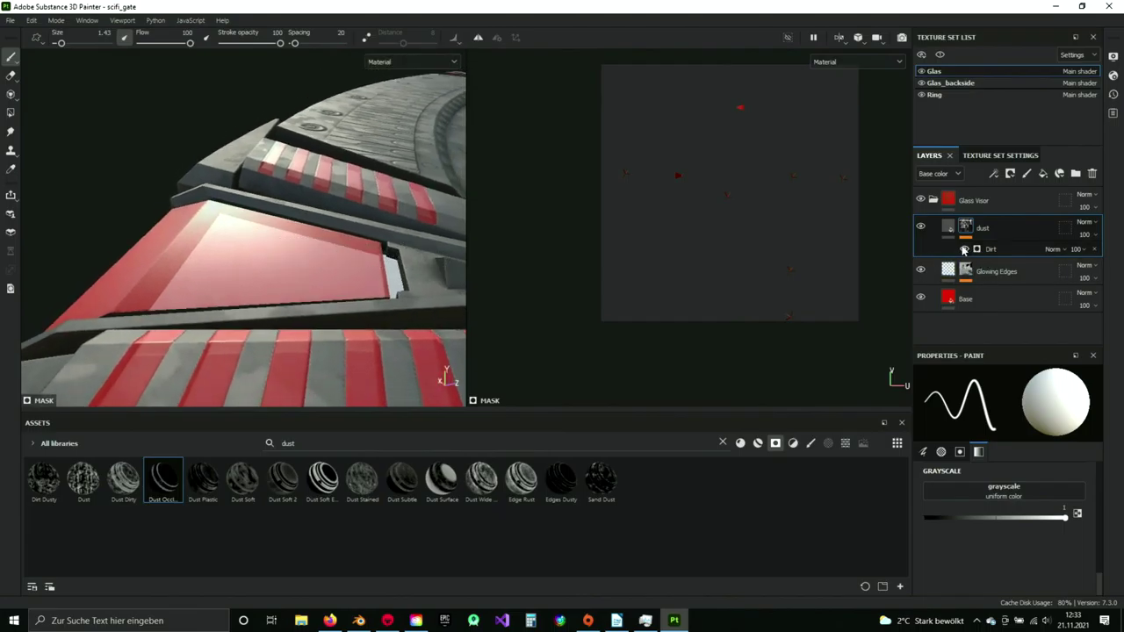
left_click_drag(241, 191, 818, 275, "alt")
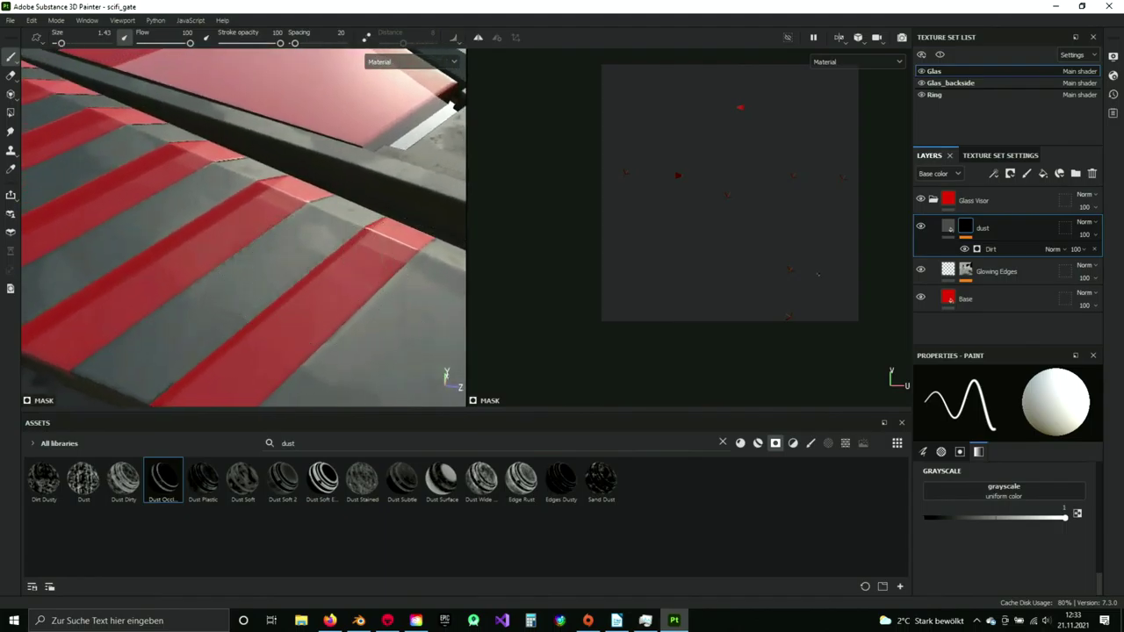
- Set the Dirt Level of the glass dust mask's Dirt generator to 0.51 and review the red stripes and chevron glass
left_click(1012, 251)
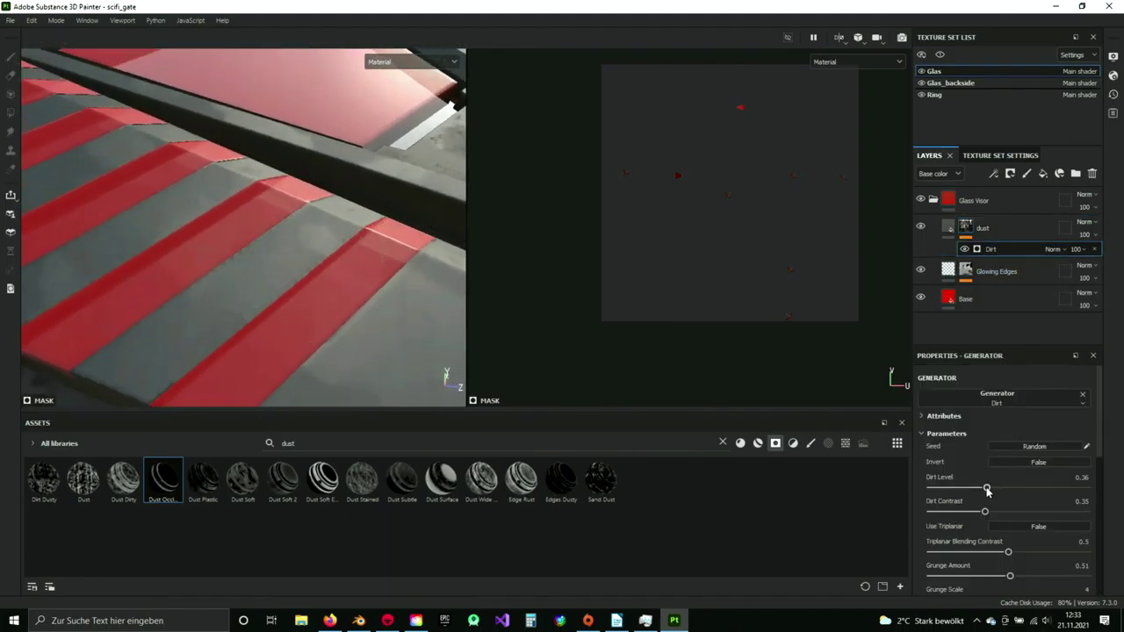
left_click_drag(987, 490, 1023, 493)
left_click_drag(263, 246, 240, 226, "alt")
scroll(229, 235, "up", 3)
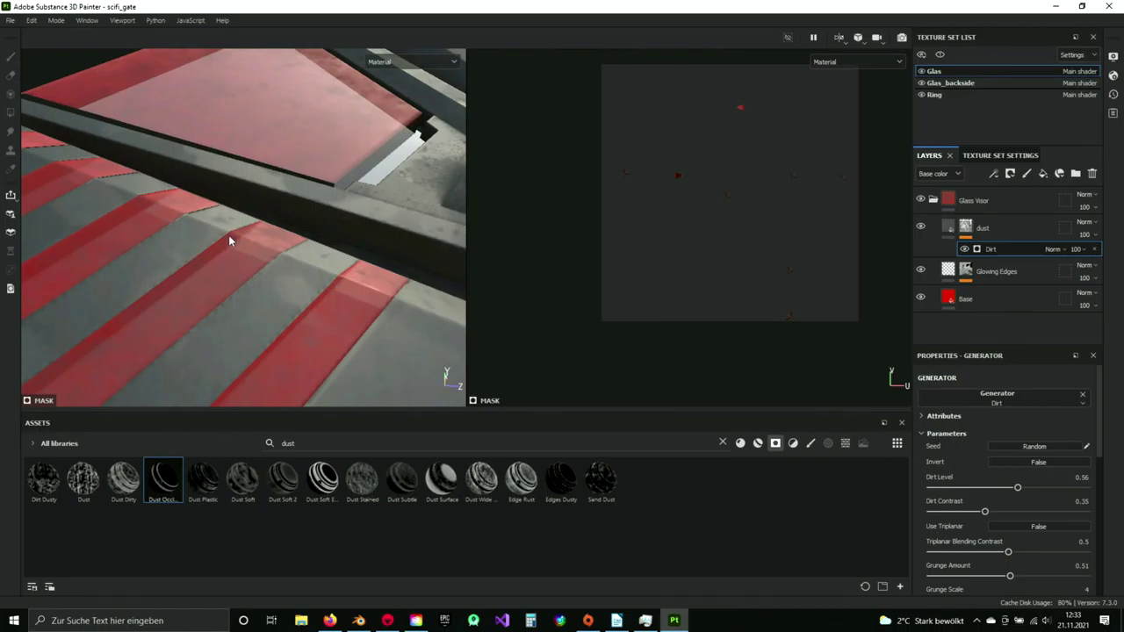
middle_click_drag(228, 235, 214, 341, "alt")
middle_click_drag(299, 128, 295, 217, "alt")
left_click_drag(295, 216, 563, 301, "alt")
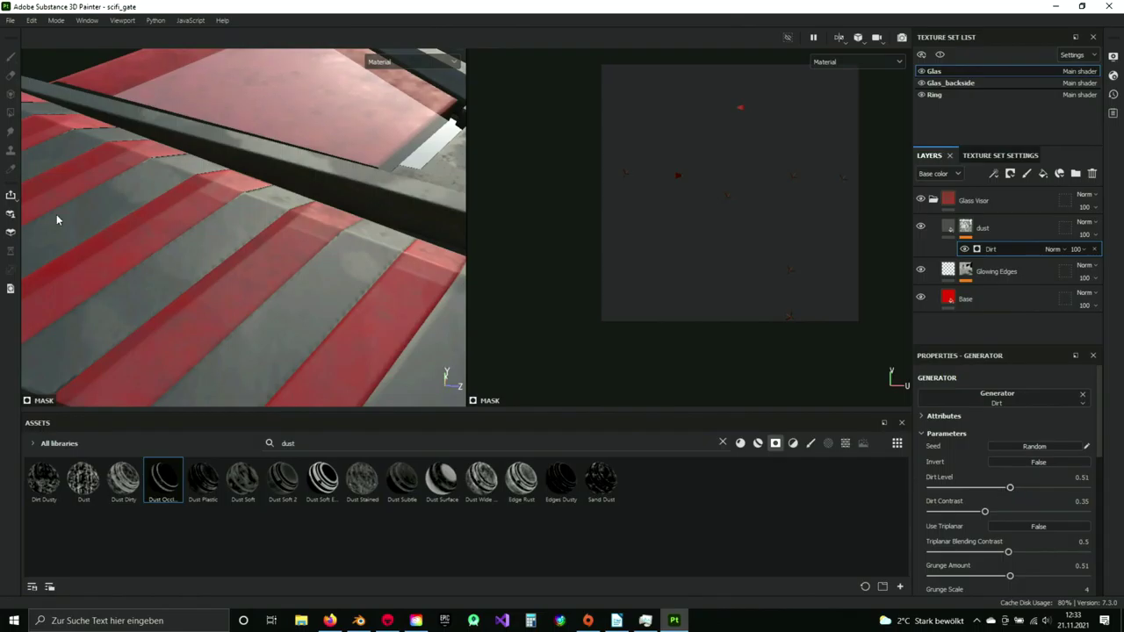
left_click_drag(56, 220, 218, 237, "alt")
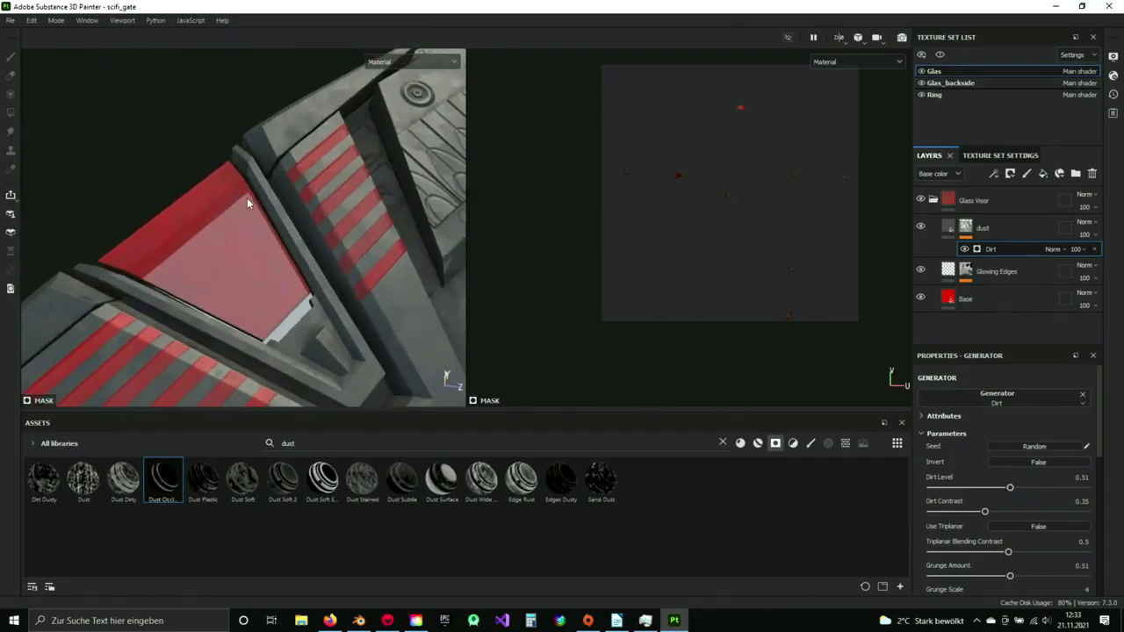
left_click_drag(247, 197, 321, 206, "alt")
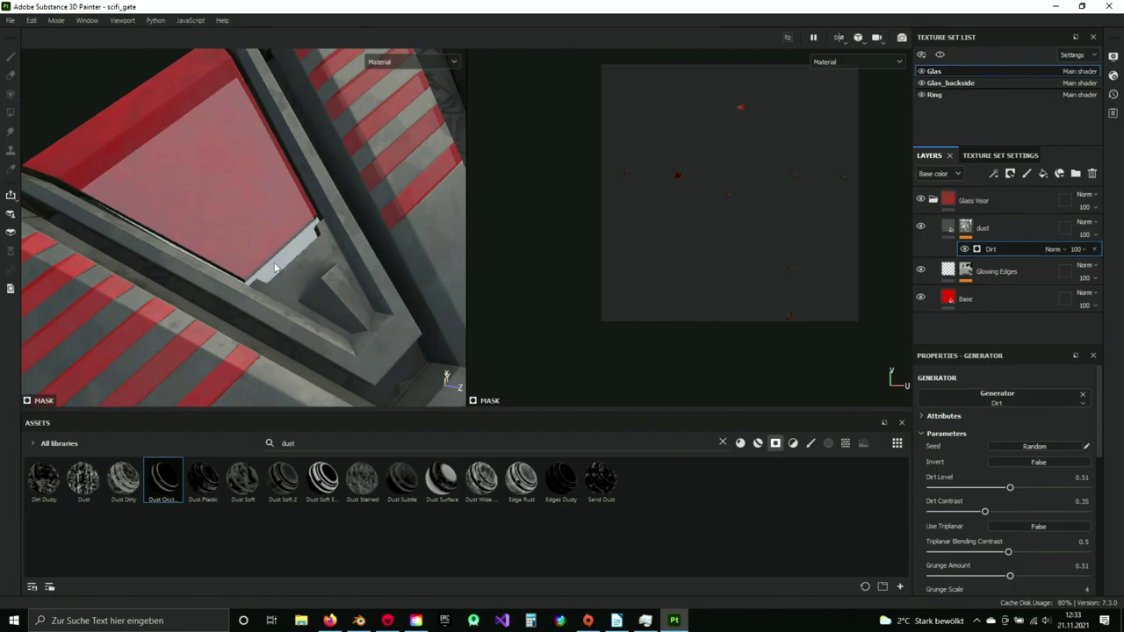
- Copy the Ring's galvanized metal folder into the Glas_backside texture set, replacing its empty Layer 1, and inspect the surface behind the glass
left_click(947, 94)
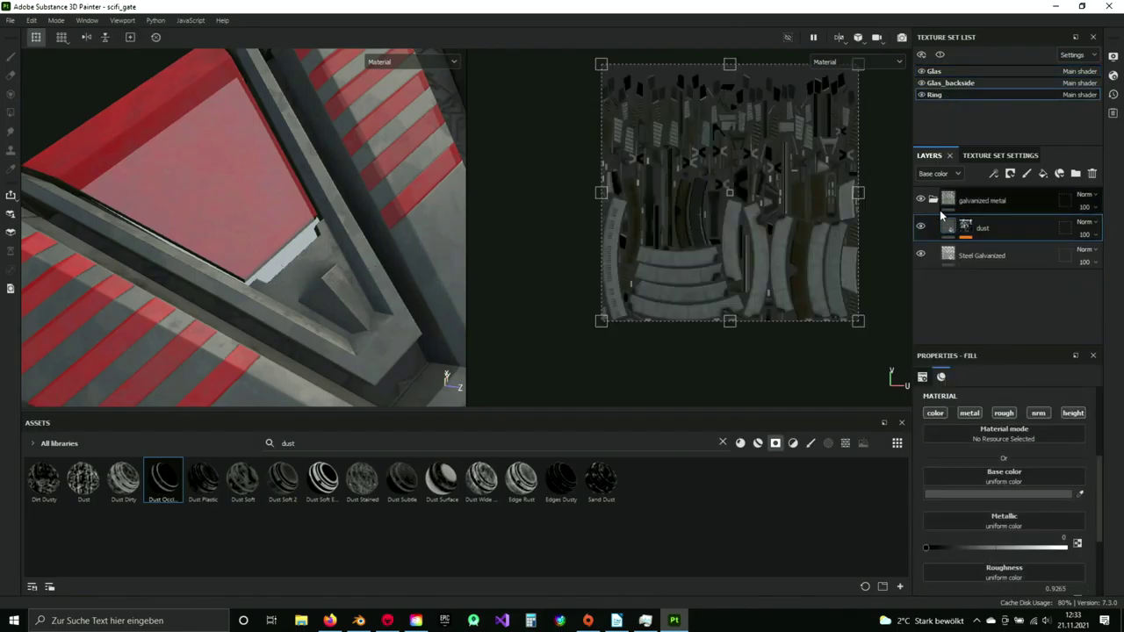
left_click(934, 200)
left_click(991, 201)
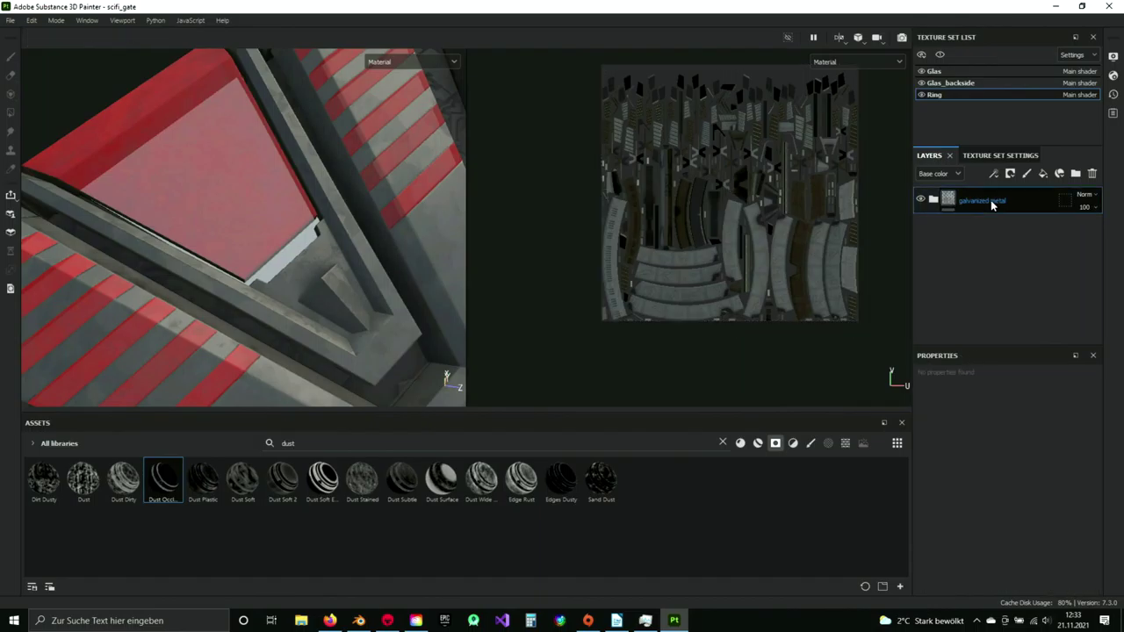
left_click(946, 83)
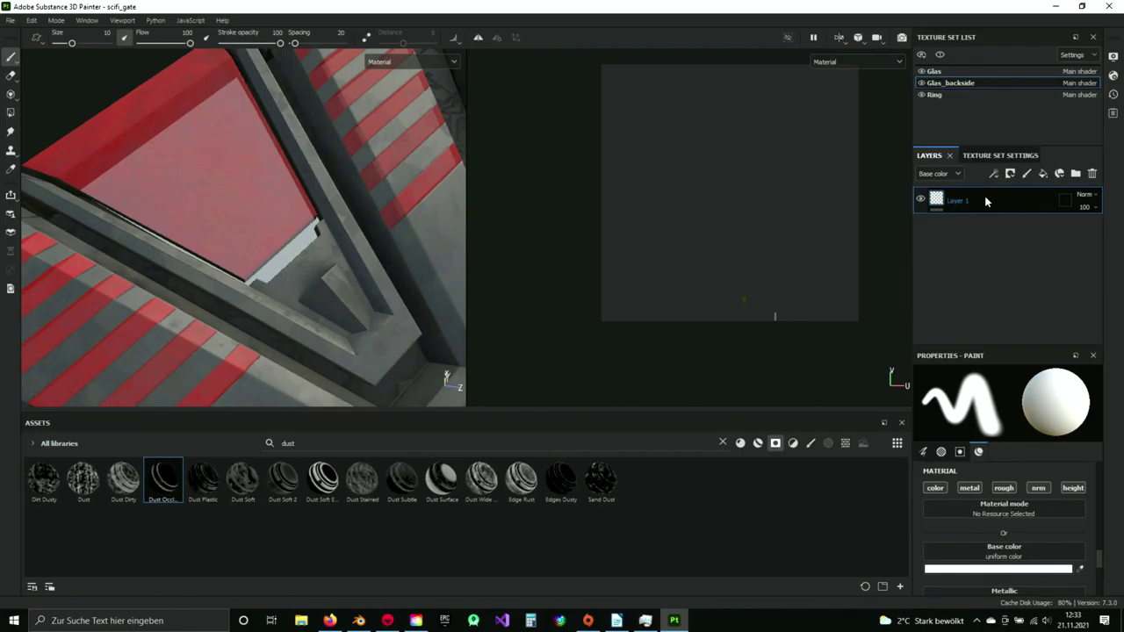
key("Delete")
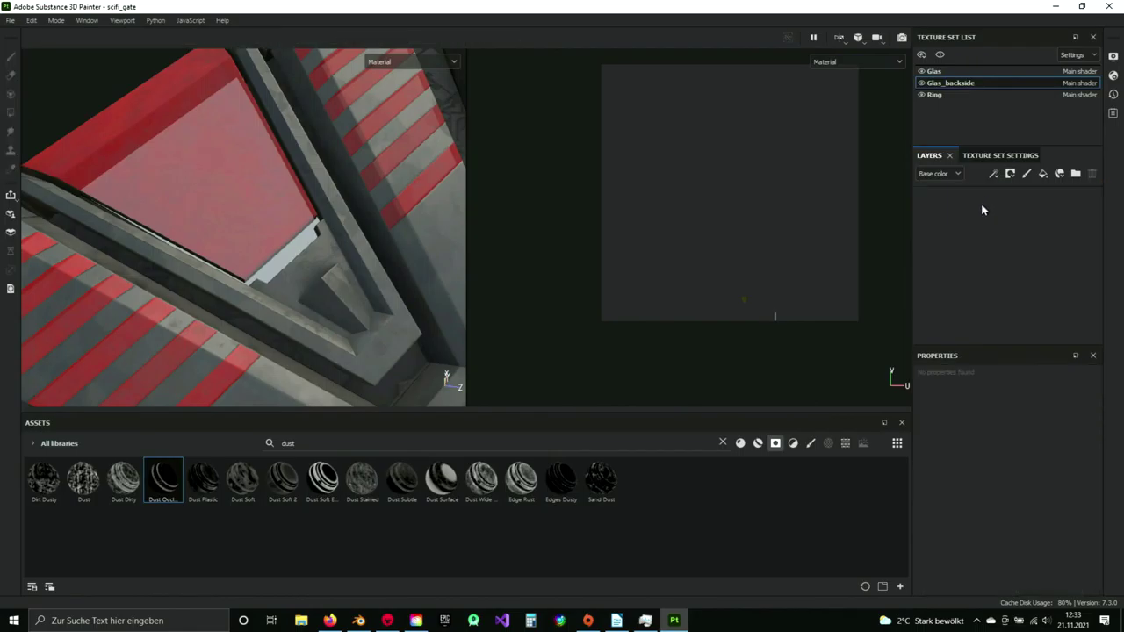
key("ctrl+v")
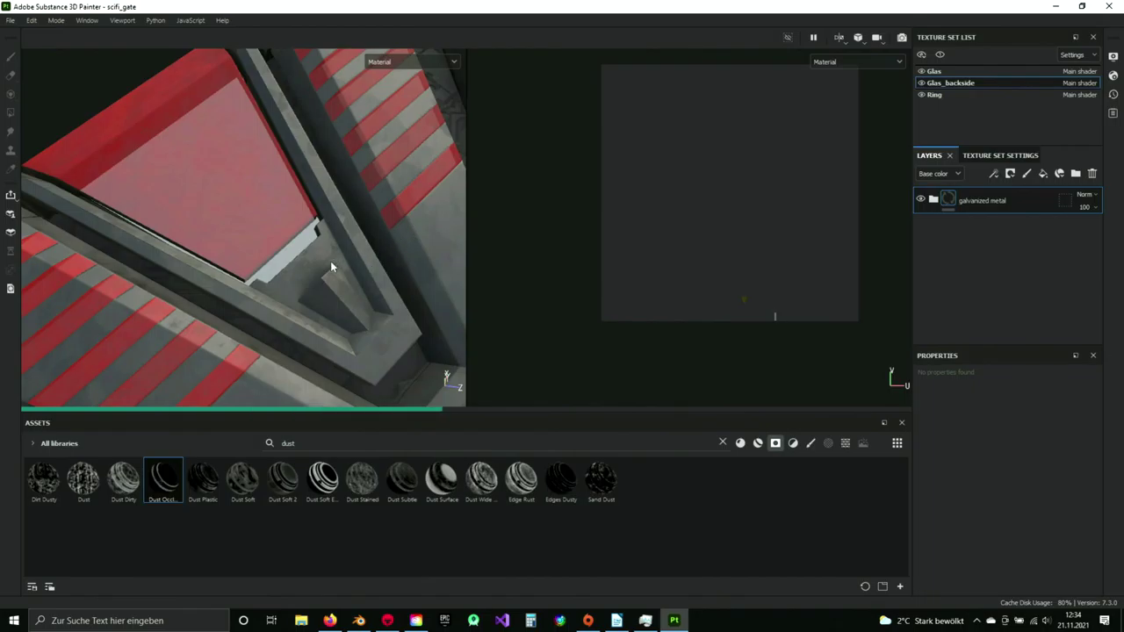
scroll(297, 258, "up", 3)
left_click_drag(296, 247, 323, 255, "alt")
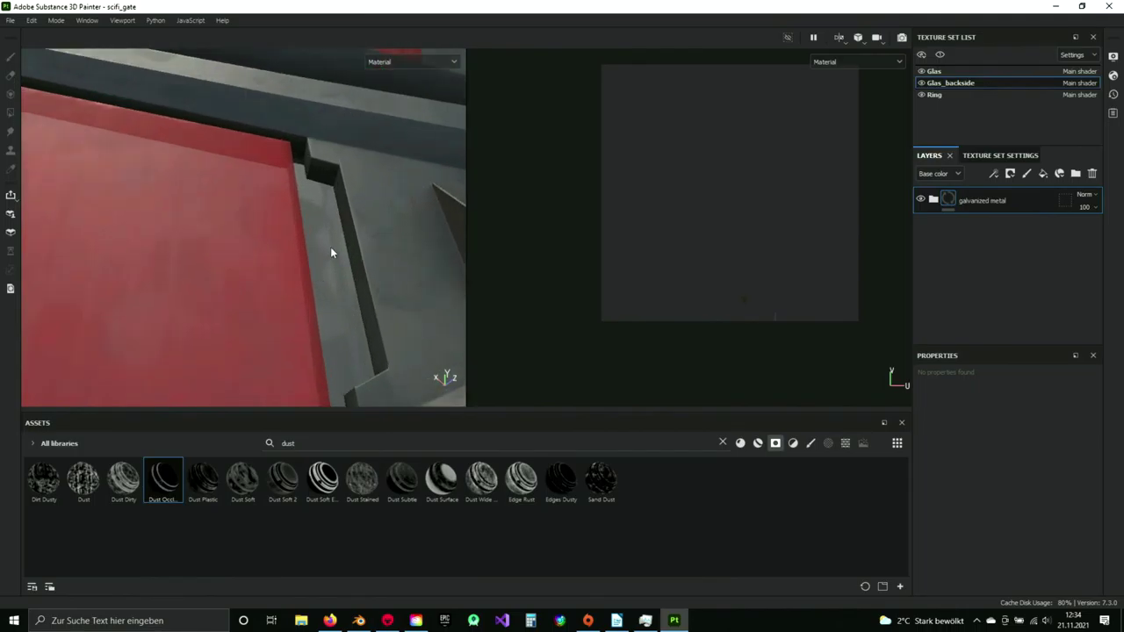
left_click_drag(337, 246, 369, 247, "alt")
- Set the Dirt Level of the Glas_backside dust mask's Dirt generator to 0.55 and review the chevron from several angles
left_click(932, 199)
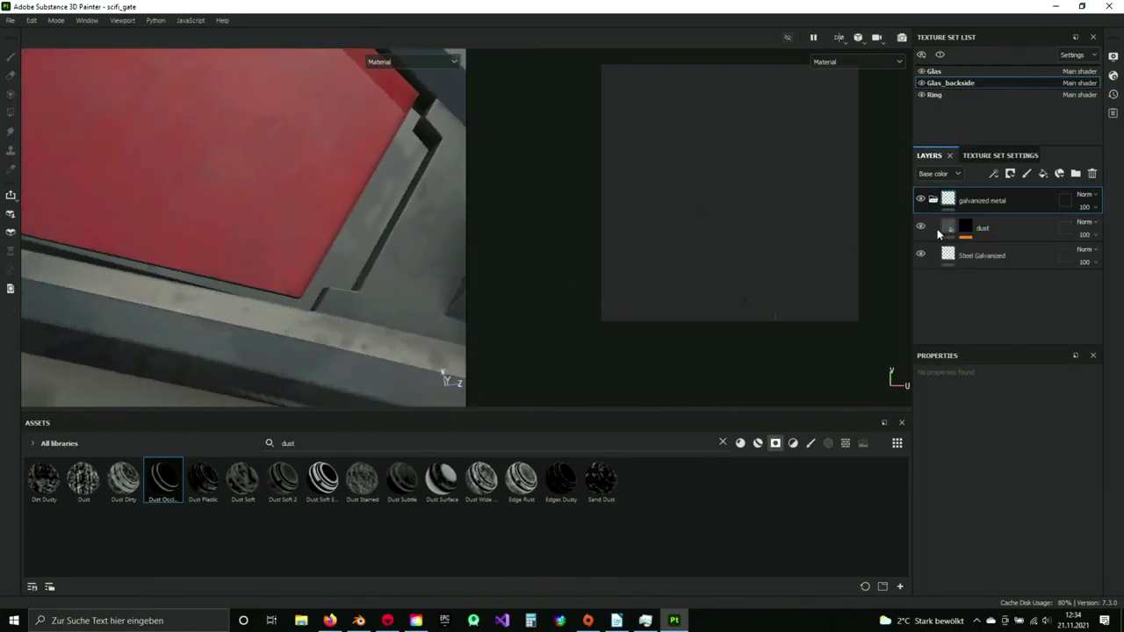
left_click(938, 233)
left_click(984, 250)
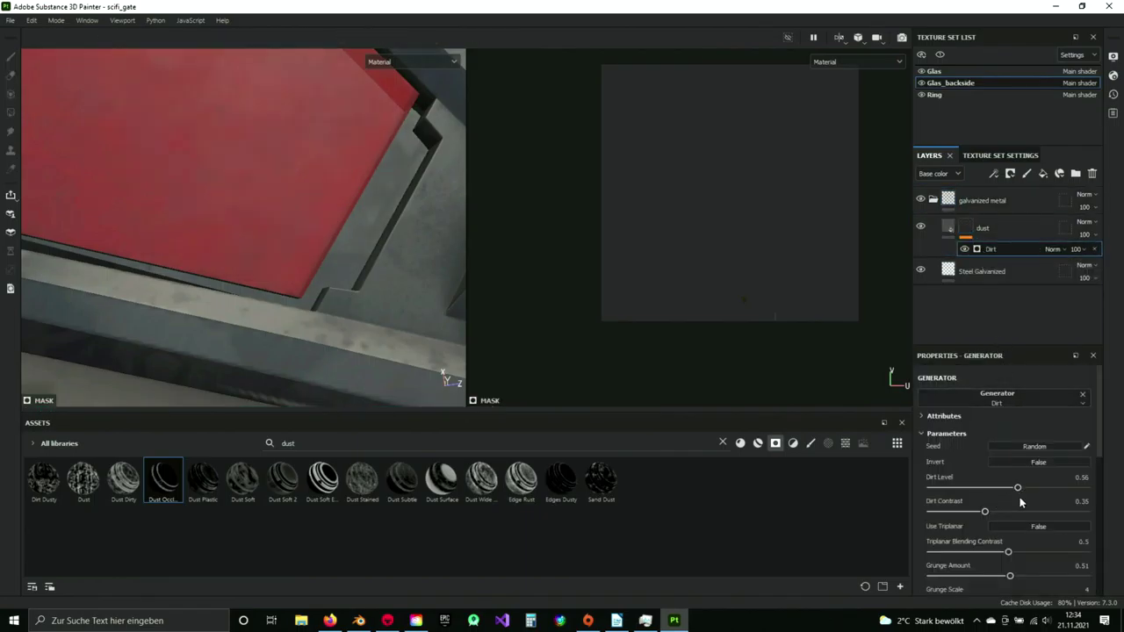
mouse_move(1006, 489)
left_mouse_down()
mouse_move(947, 490)
mouse_move(1018, 487)
left_mouse_up()
scroll(316, 207, "down", 6)
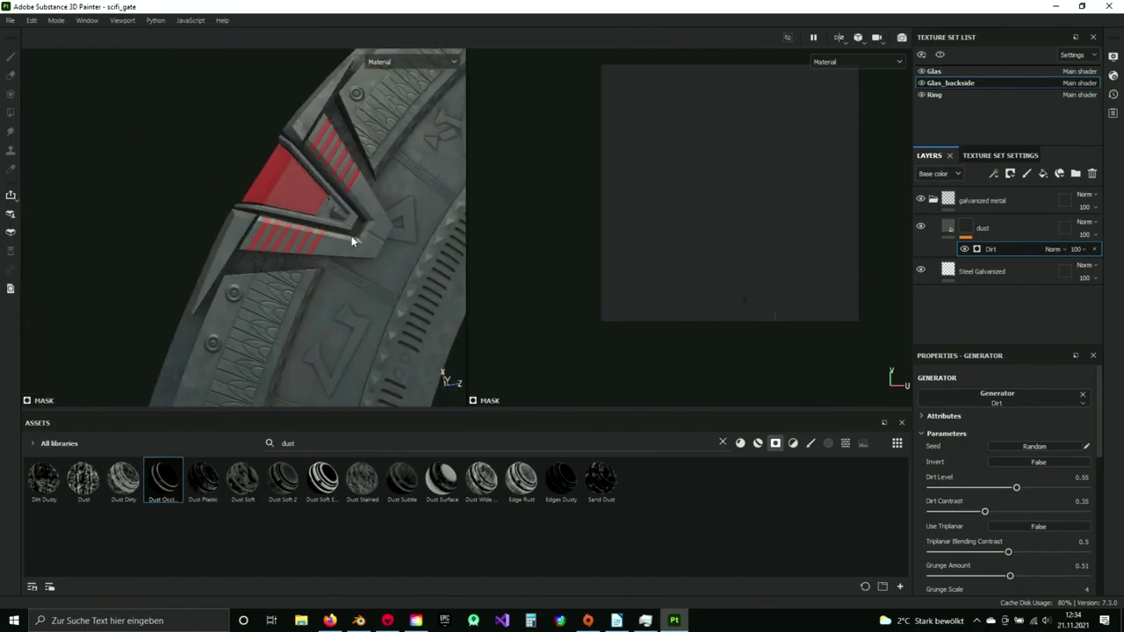
left_click_drag(354, 242, 264, 244, "alt")
scroll(290, 244, "up", 6)
middle_click_drag(197, 212, 246, 245, "alt")
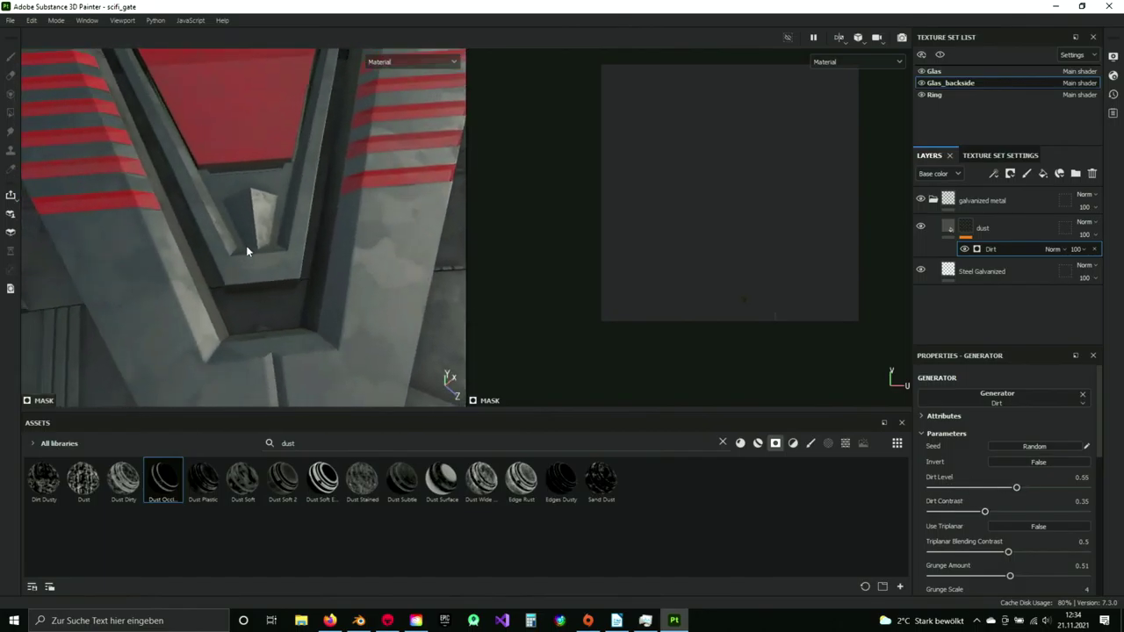
scroll(246, 245, "up", 3)
left_click_drag(232, 250, 238, 285, "alt")
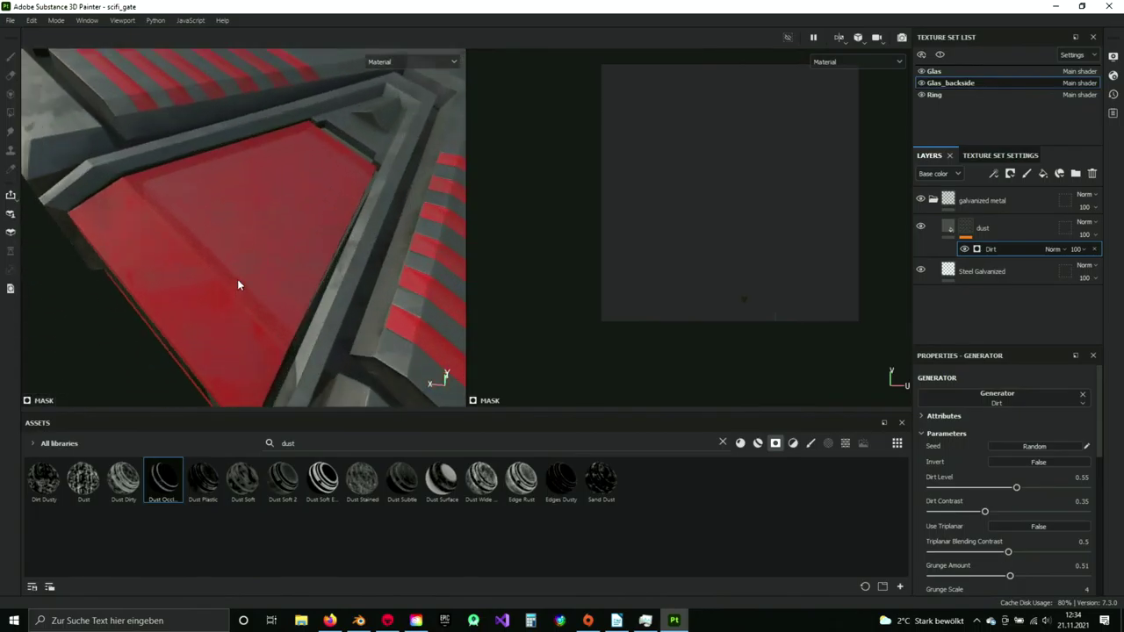
- Set the Glas texture set's dust layer roughness to 0.4653 and metallic to 0.2367, comparing extreme values against the red glass
left_click(937, 73)
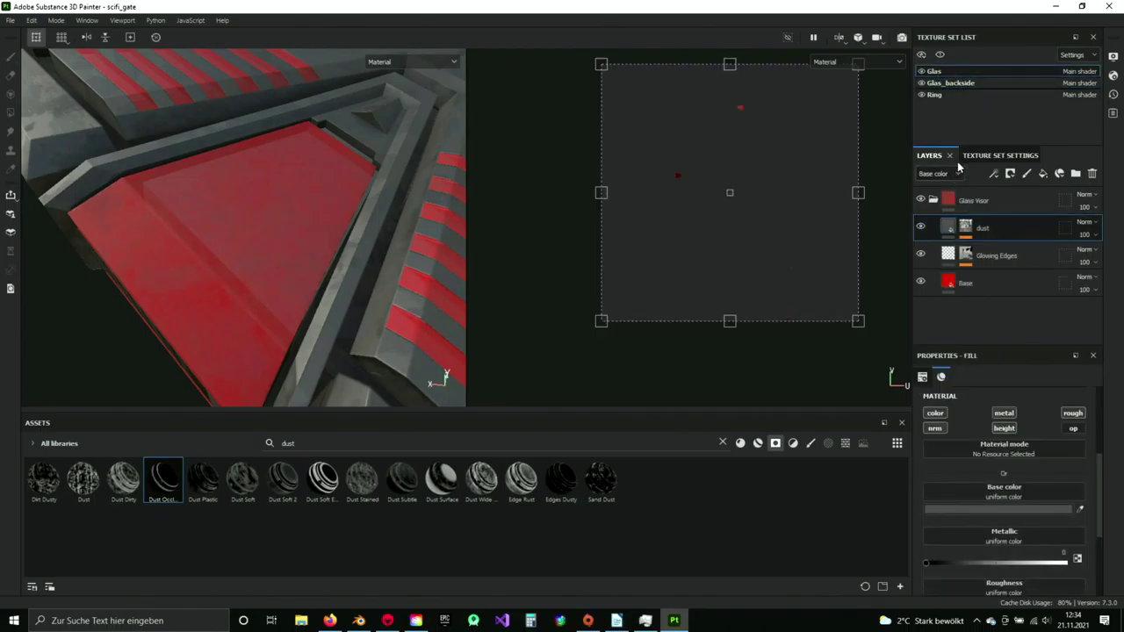
scroll(966, 504, "down", 3)
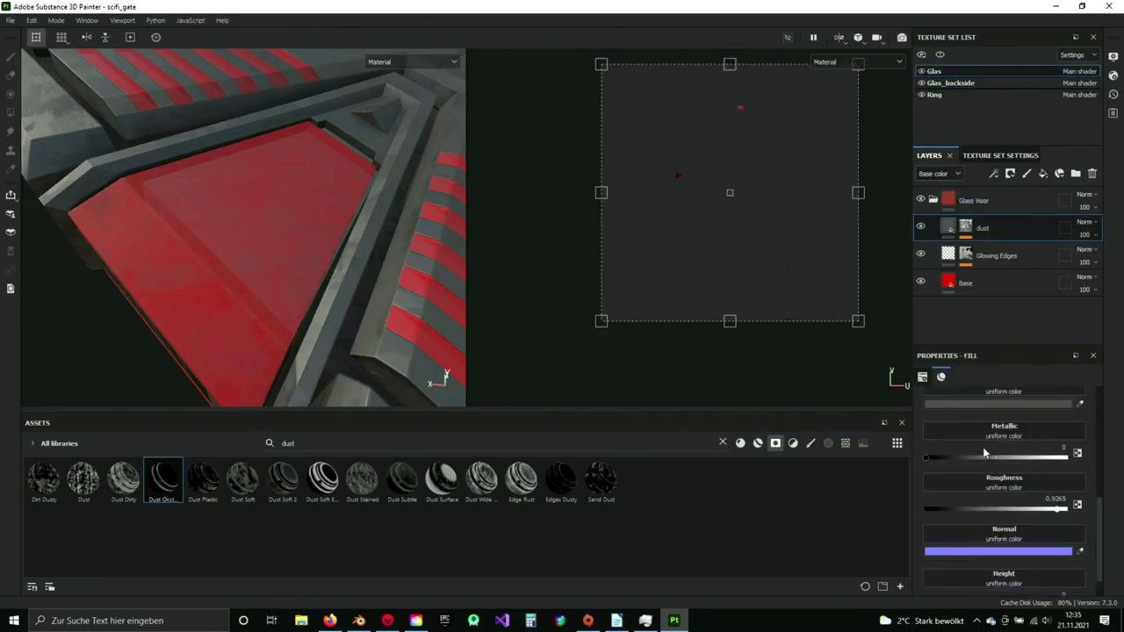
scroll(979, 474, "down", 1)
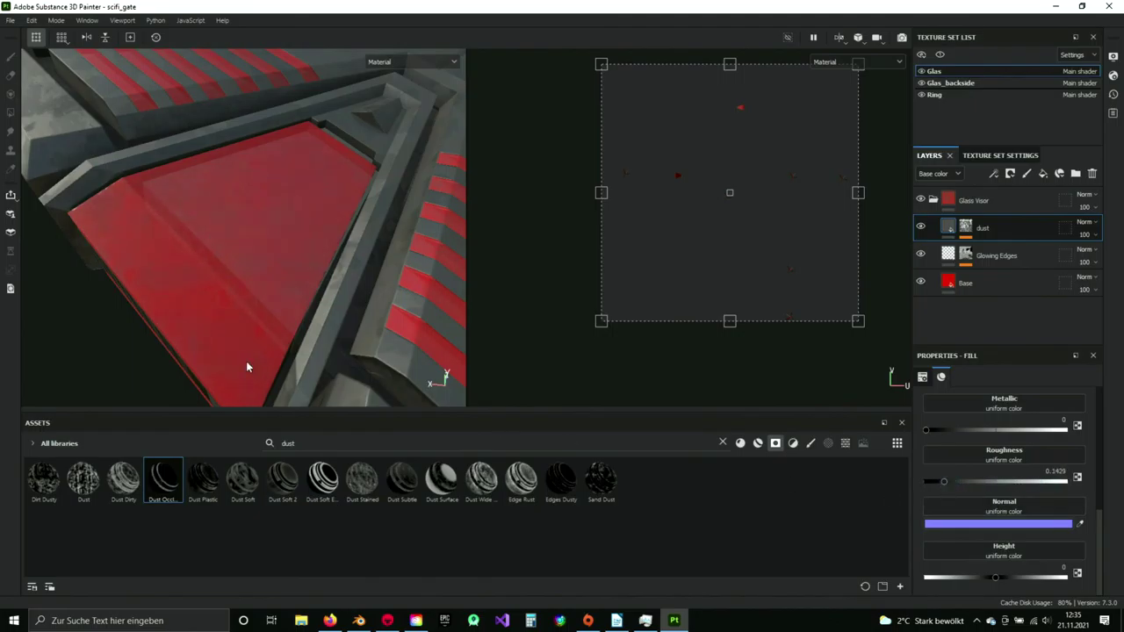
left_click_drag(247, 367, 279, 259, "alt")
left_click_drag(973, 482, 1054, 483)
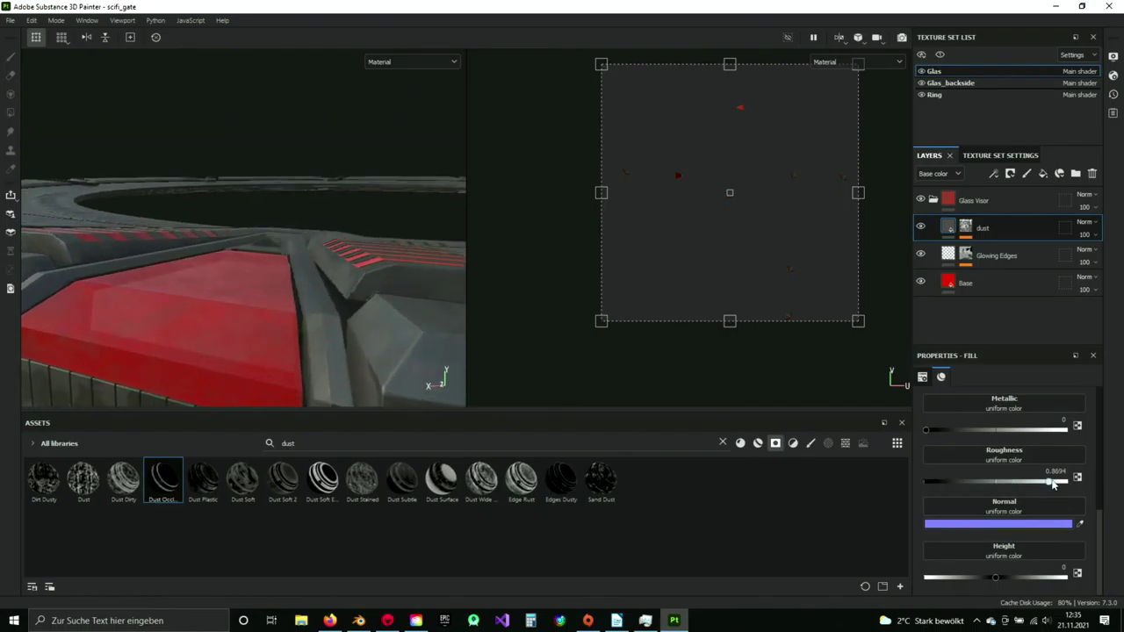
left_click_drag(975, 492, 915, 492)
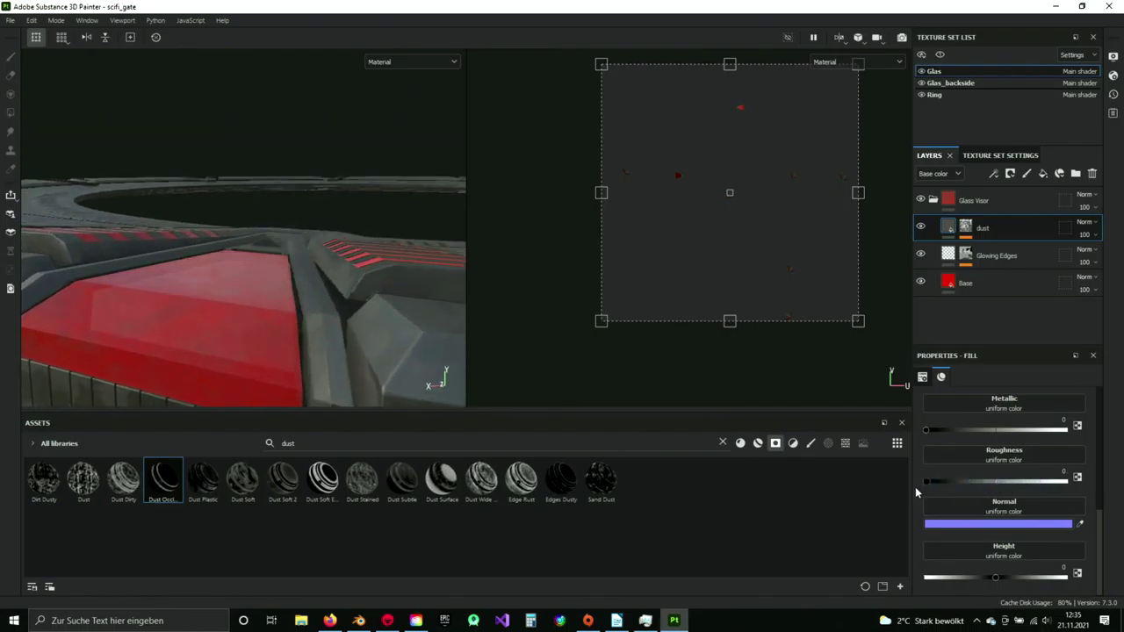
left_click_drag(128, 243, 154, 259, "alt")
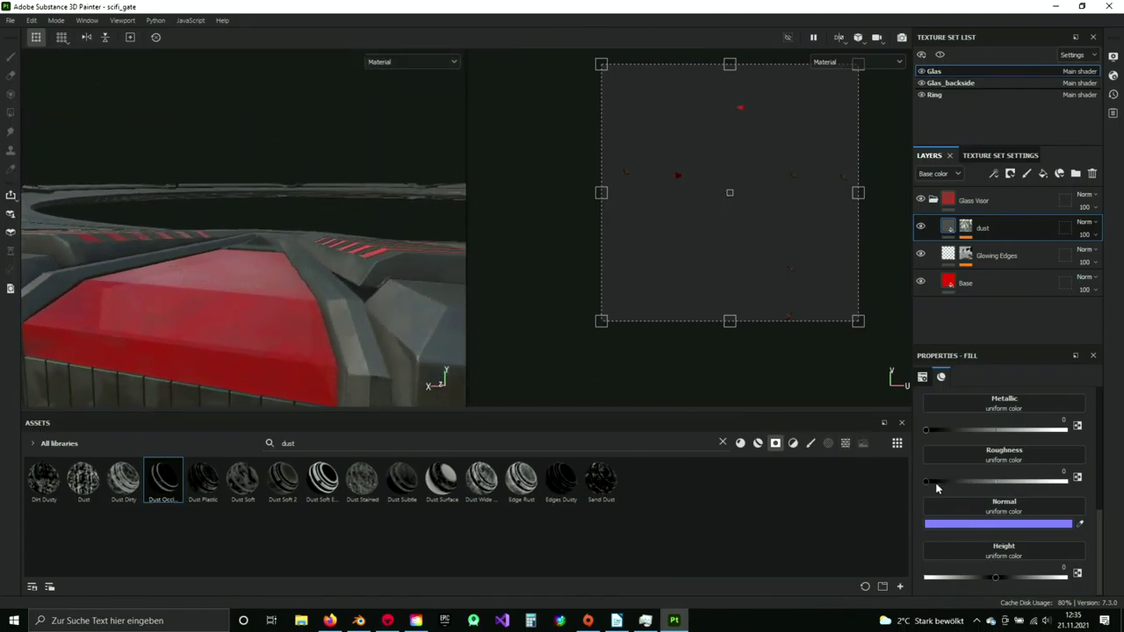
left_click_drag(925, 483, 1077, 482)
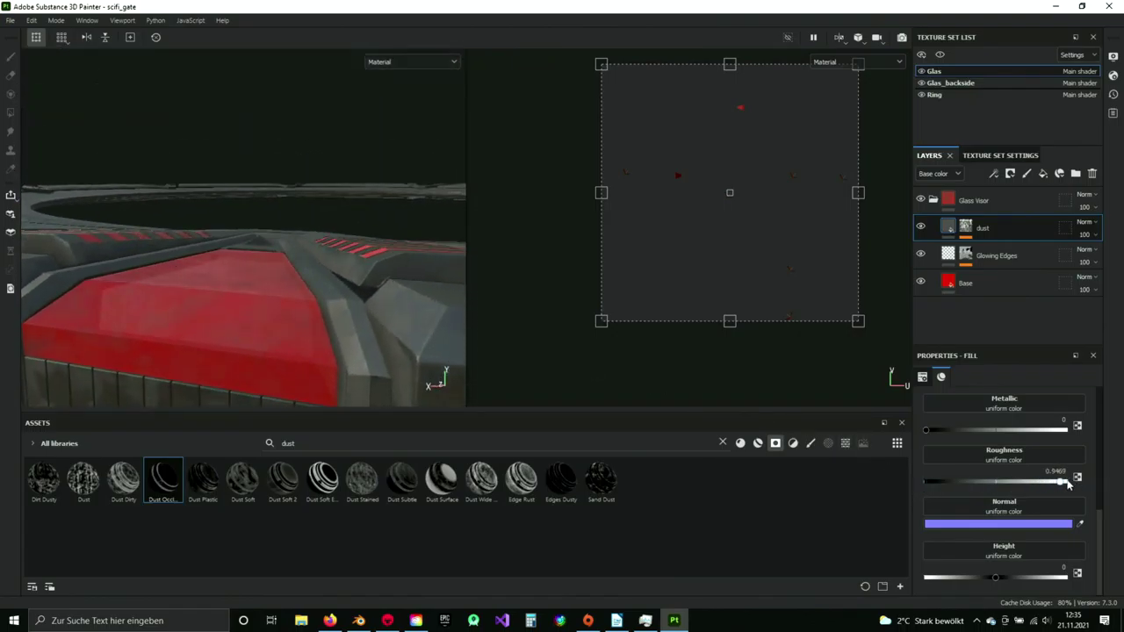
left_click_drag(252, 290, 247, 313, "alt")
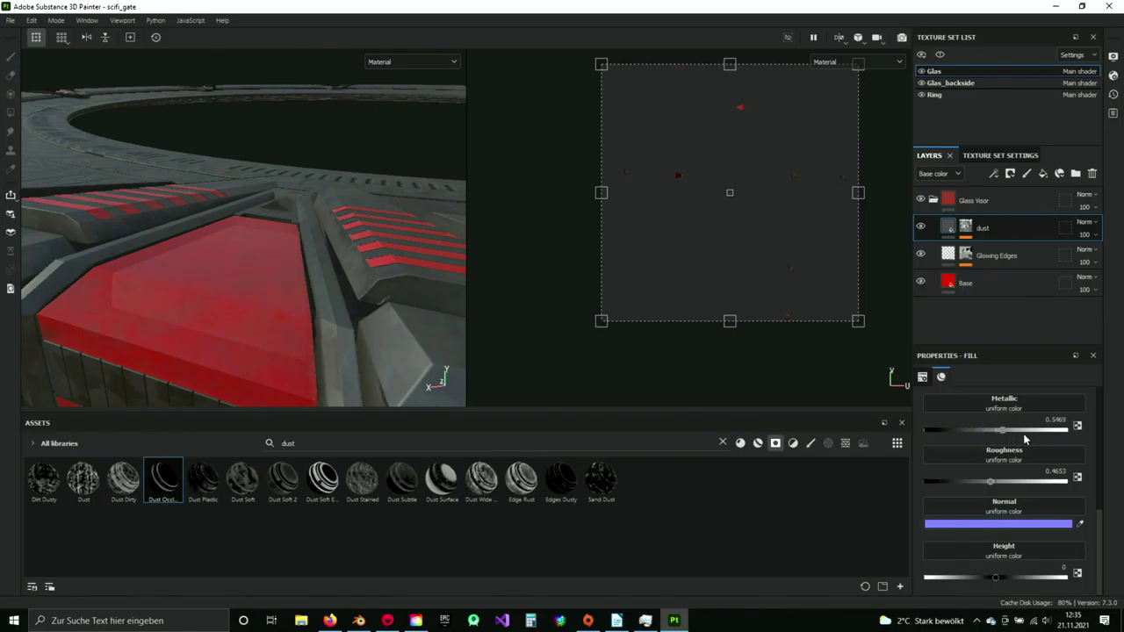
left_click_drag(353, 334, 349, 369, "alt")
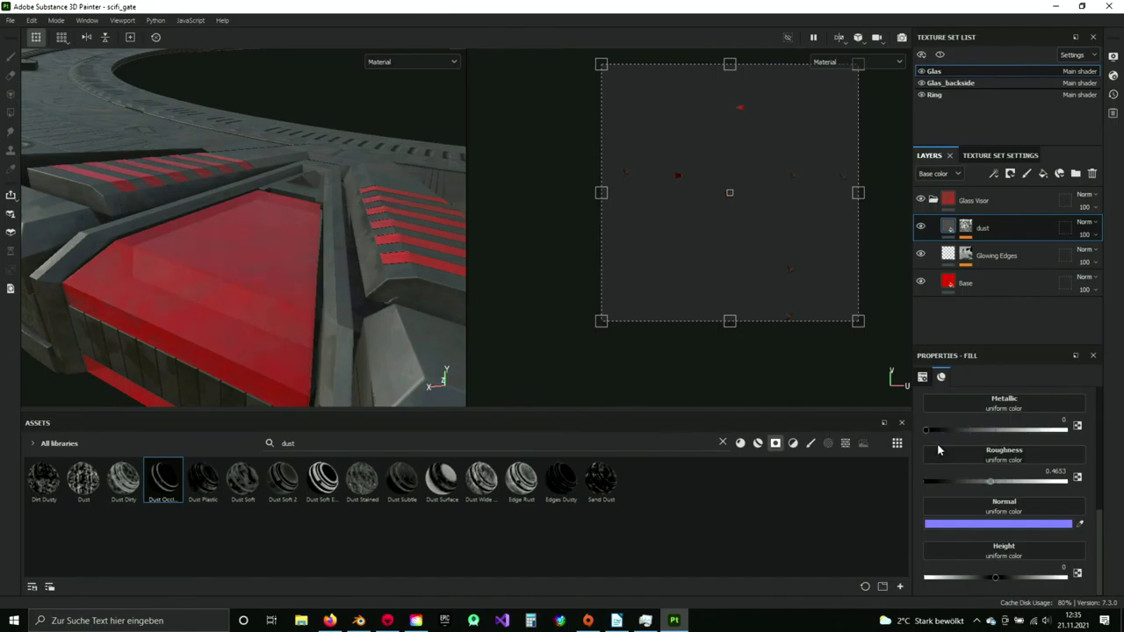
left_click_drag(945, 432, 957, 432)
- Enable the opacity channel in the Glas dust layer's material
scroll(996, 520, "up", 4)
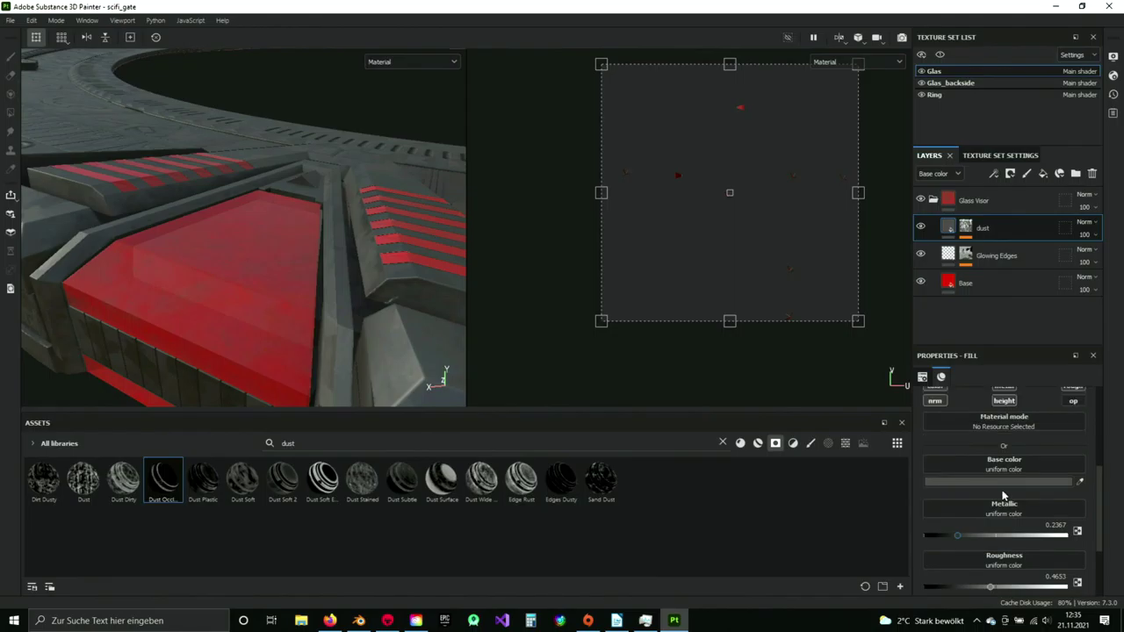
scroll(1006, 492, "up", 1)
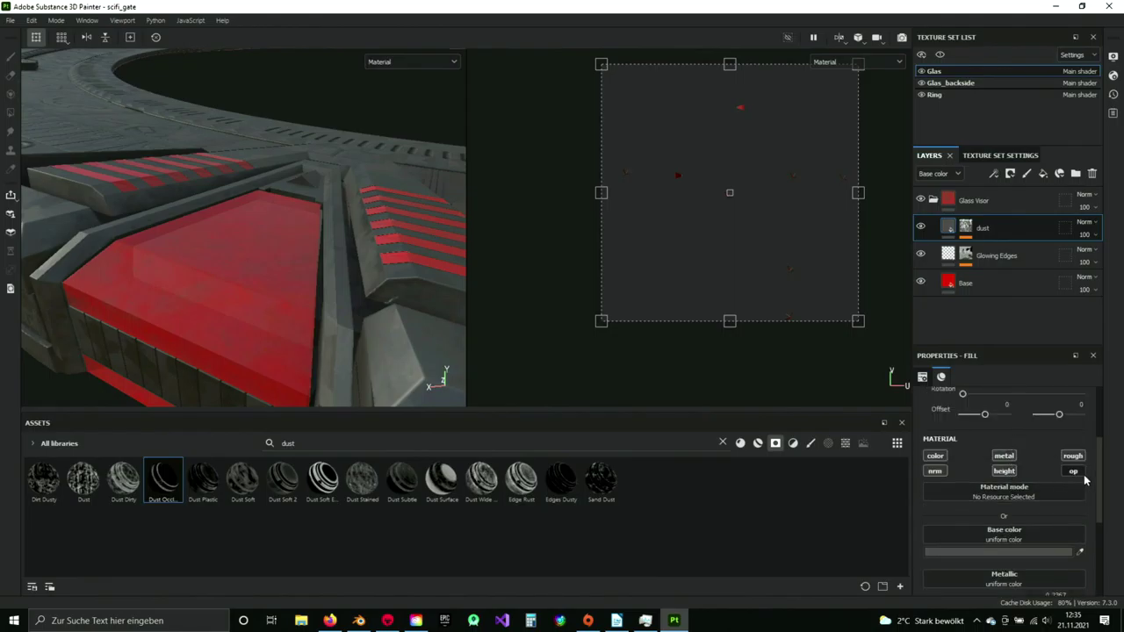
scroll(976, 501, "down", 5)
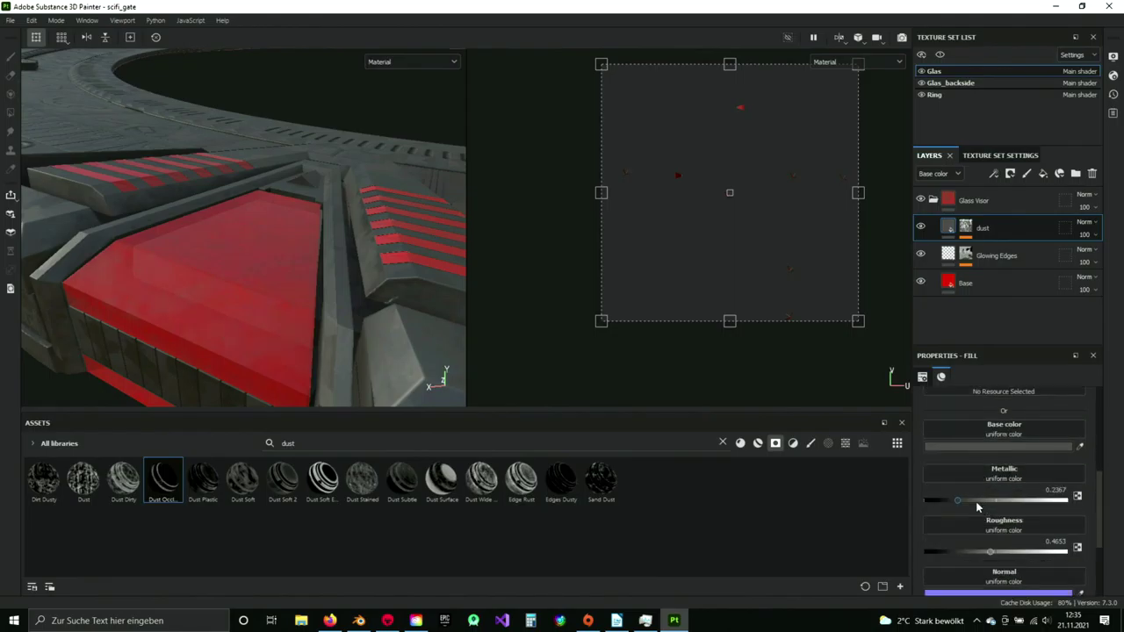
scroll(974, 502, "down", 3)
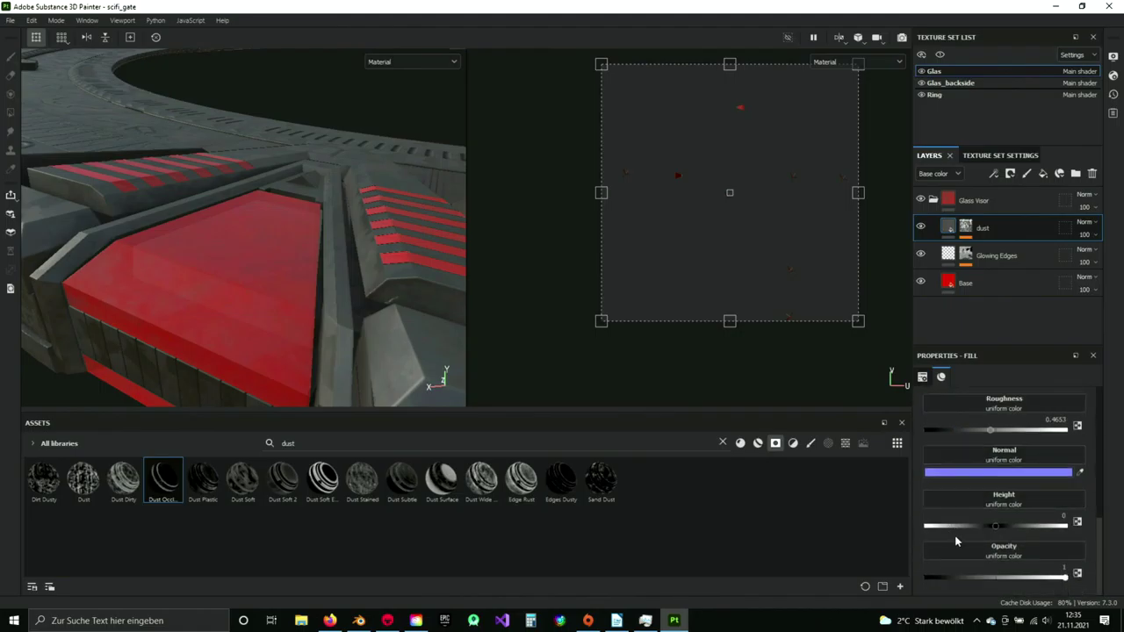
- Try the dust layer's opacity at 0.2499, 1 and 0, comparing the red glass from several angles
mouse_move(257, 302)
left_mouse_down("alt")
mouse_move(223, 376)
mouse_move(257, 314)
left_mouse_up("alt")
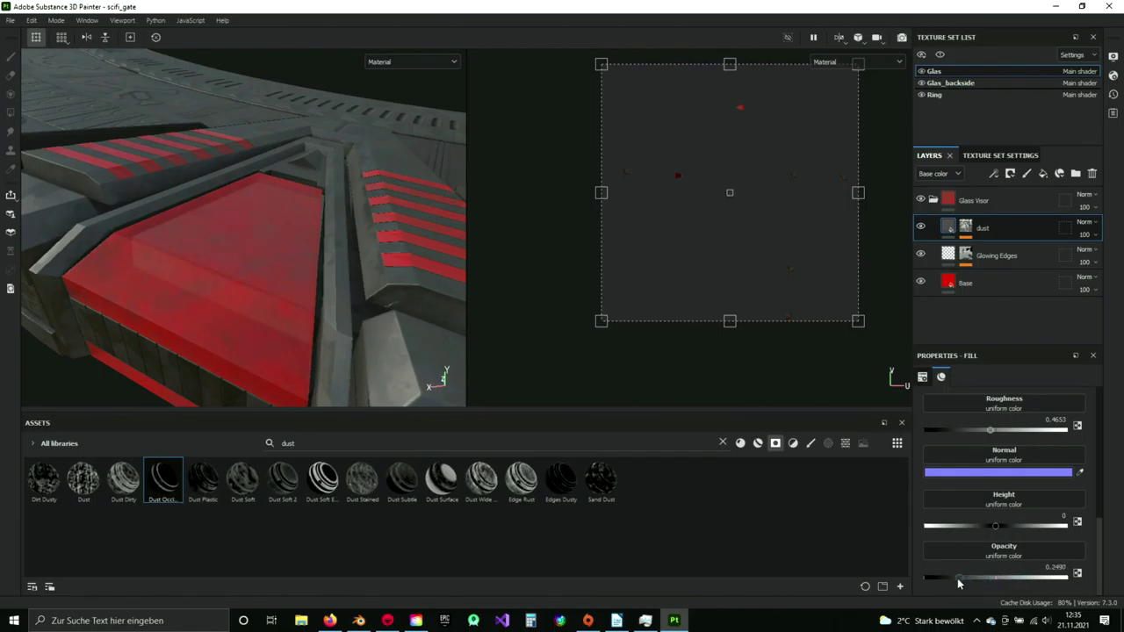
left_click_drag(369, 254, 261, 314, "alt")
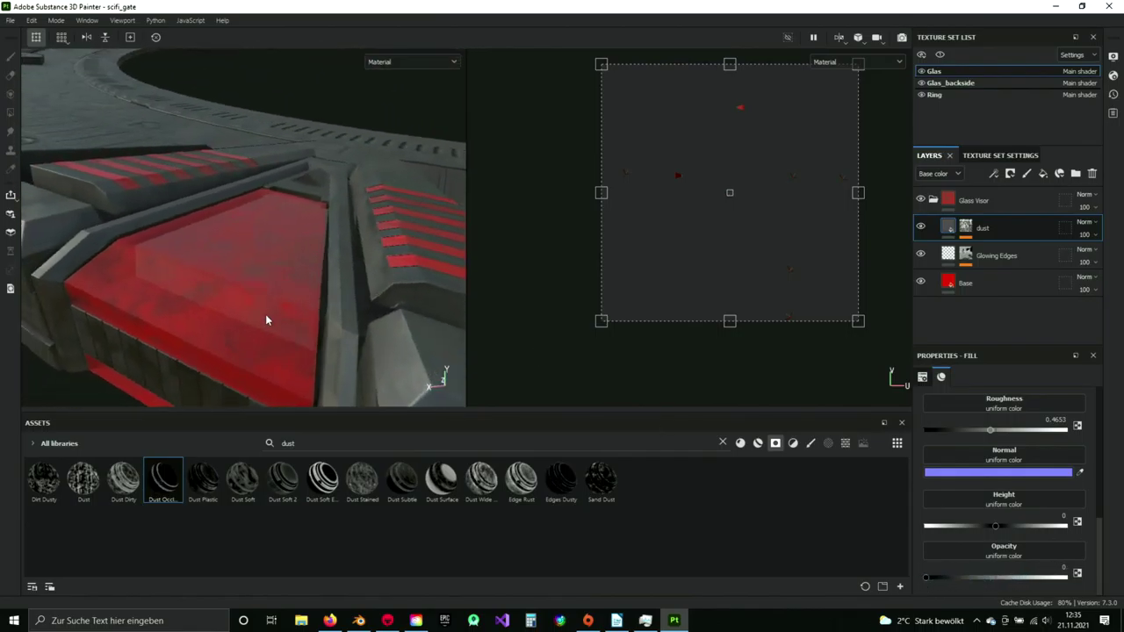
scroll(265, 318, "up", 4)
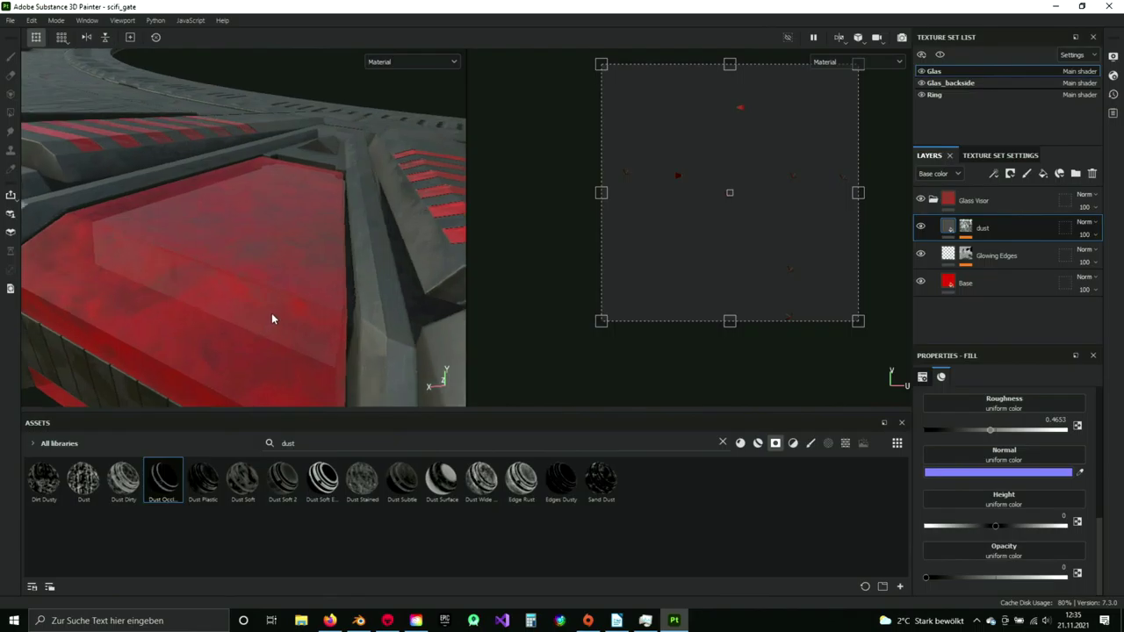
left_click_drag(271, 313, 303, 248, "alt")
left_click_drag(1001, 578, 1066, 578)
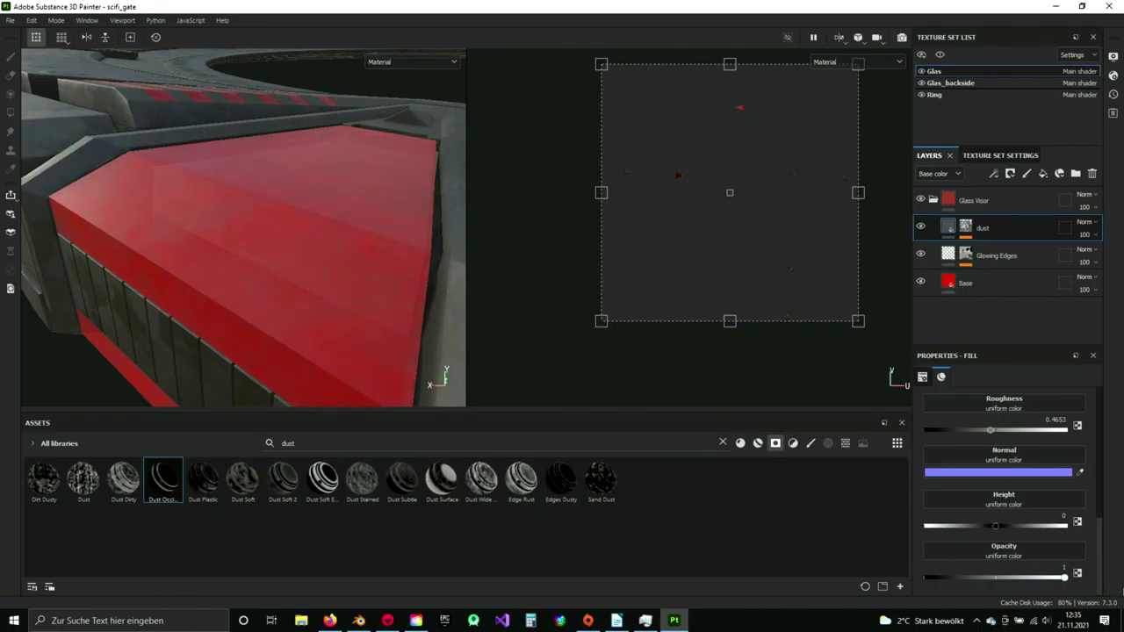
left_click_drag(371, 269, 369, 225, "alt")
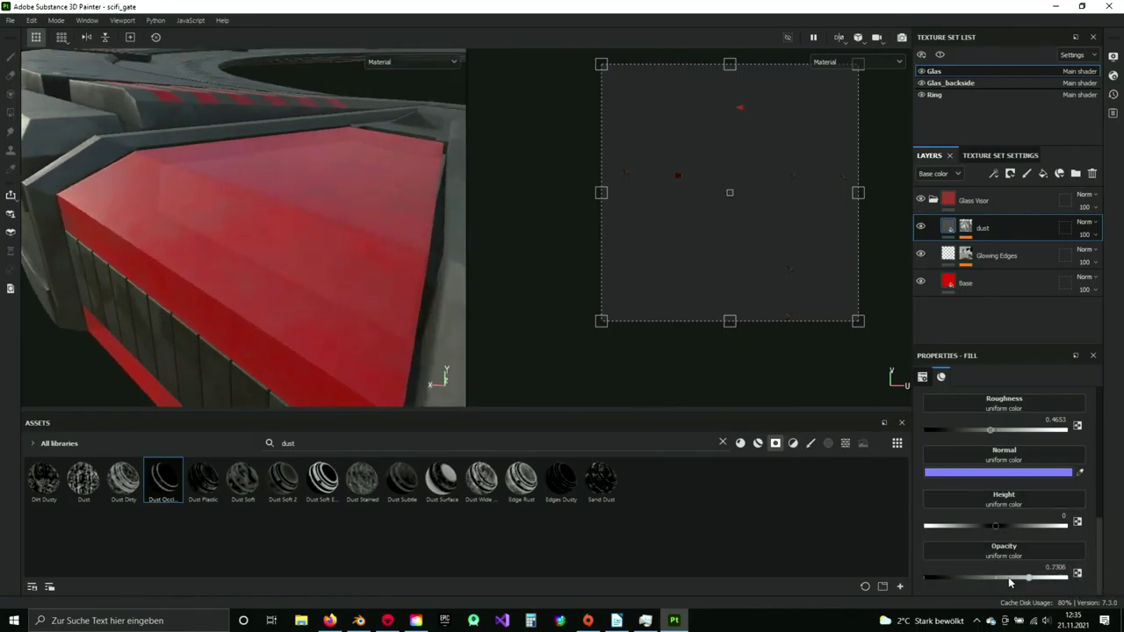
left_click_drag(1010, 582, 908, 579)
left_click_drag(354, 234, 124, 331, "alt")
left_click_drag(229, 285, 329, 250, "alt")
scroll(358, 263, "down", 2)
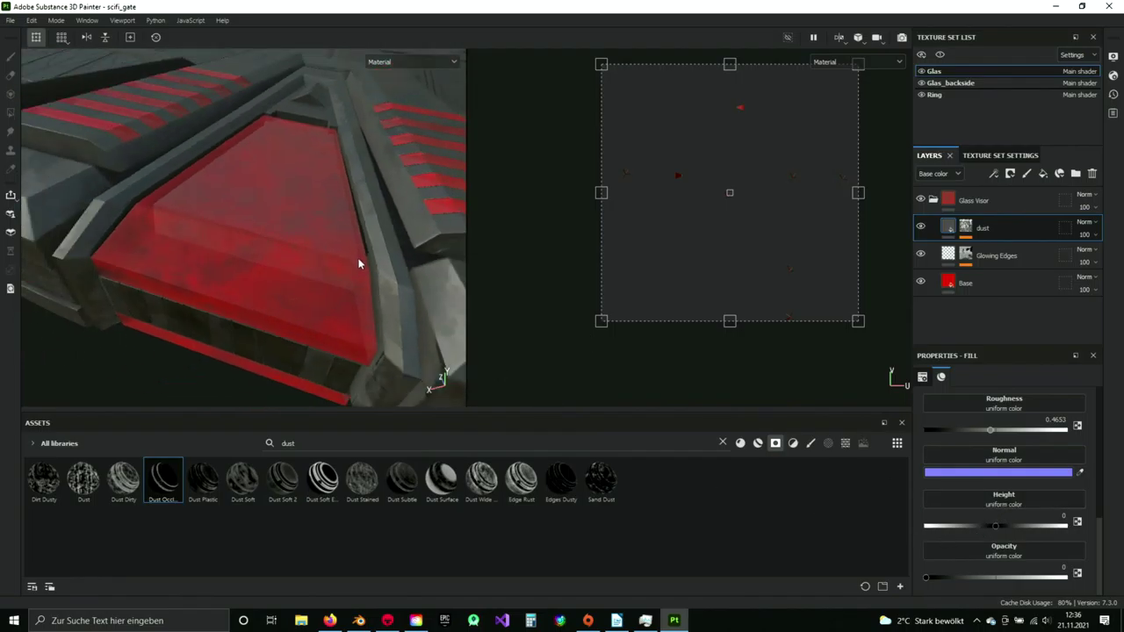
- Set the dust layer's opacity to 1 and review the chevron glass up close
left_click_drag(926, 577, 1057, 578)
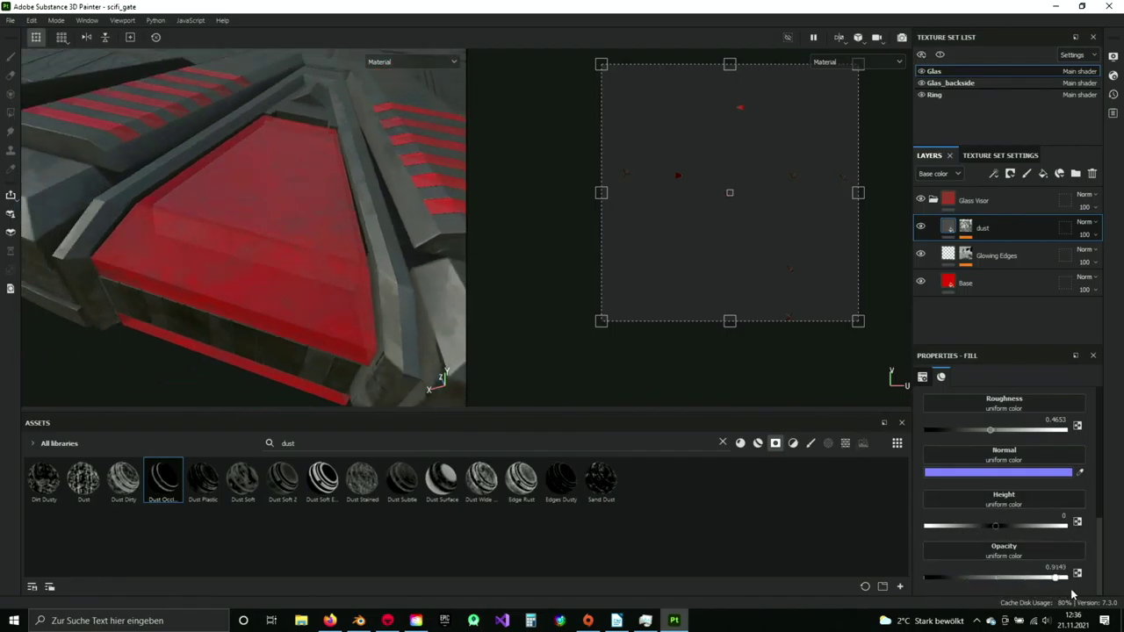
left_click_drag(332, 259, 299, 290, "alt")
scroll(1032, 450, "up", 2)
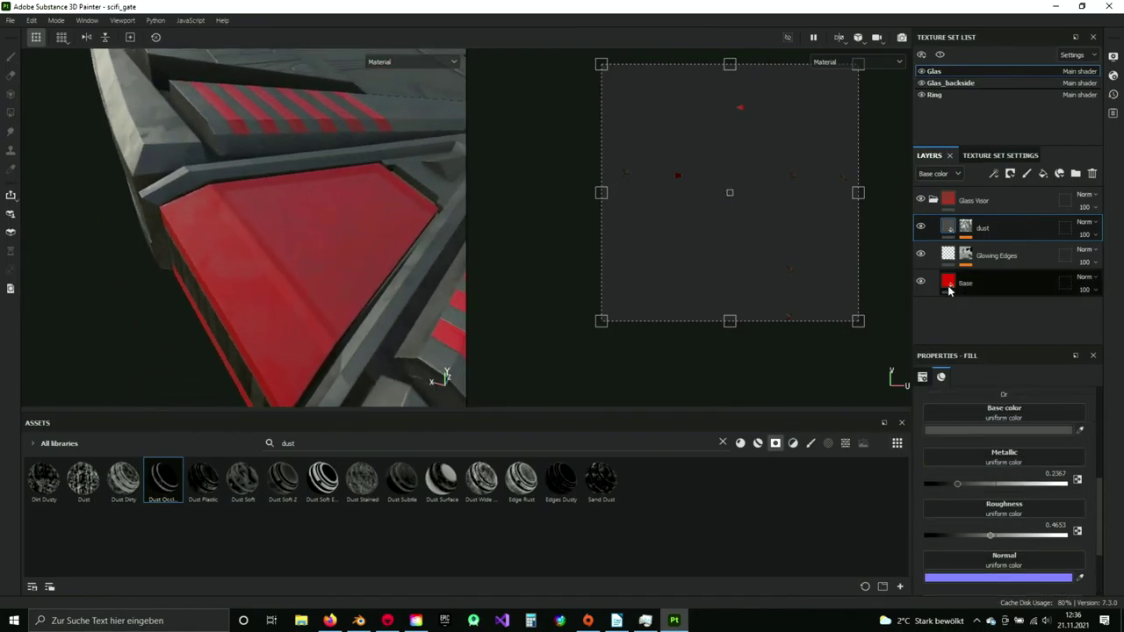
- Set the opacity of the Glas texture set's Base layer to 0.8735 and review the red glass from several angles
left_click(971, 284)
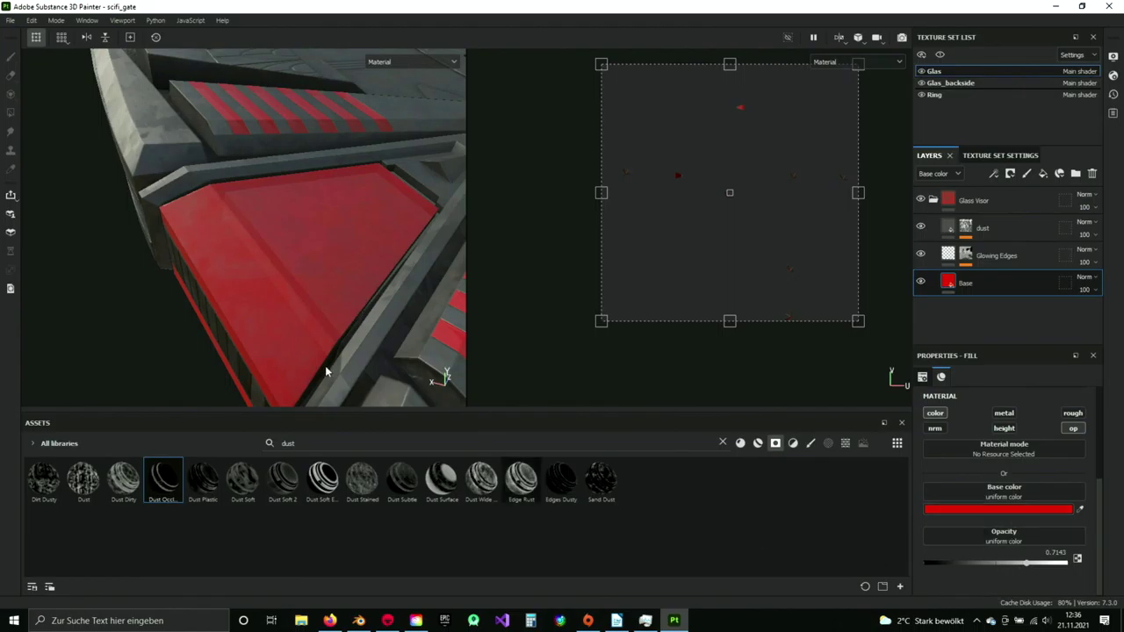
left_click_drag(326, 368, 243, 274, "alt")
scroll(243, 273, "up", 3)
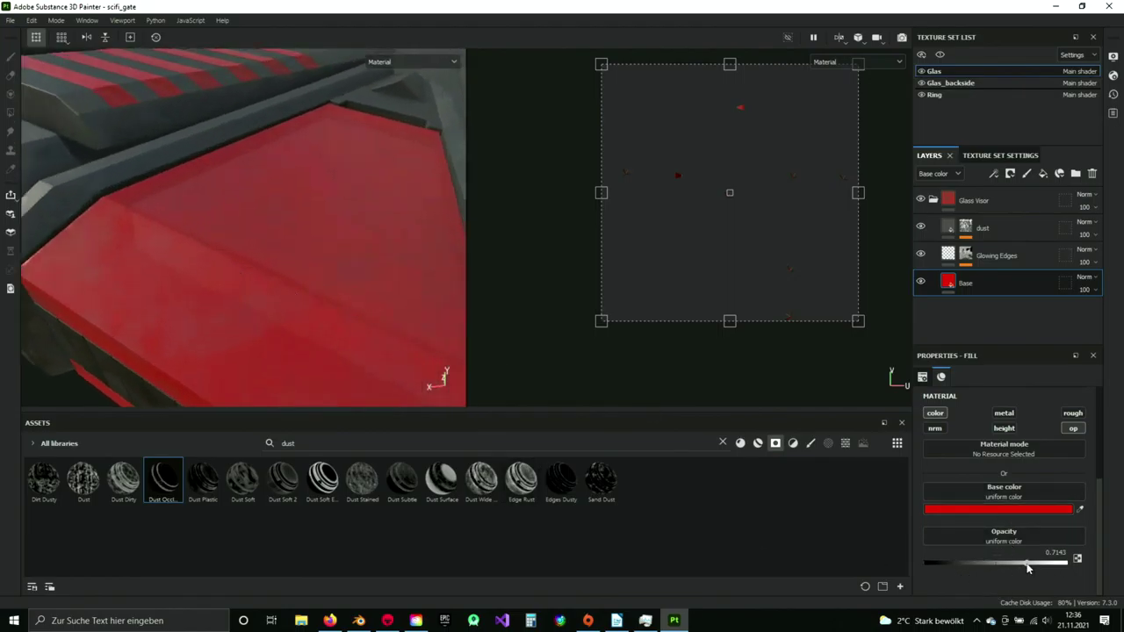
left_click_drag(1032, 567, 1106, 570)
left_click_drag(493, 273, 316, 283, "alt")
scroll(317, 284, "up", 2)
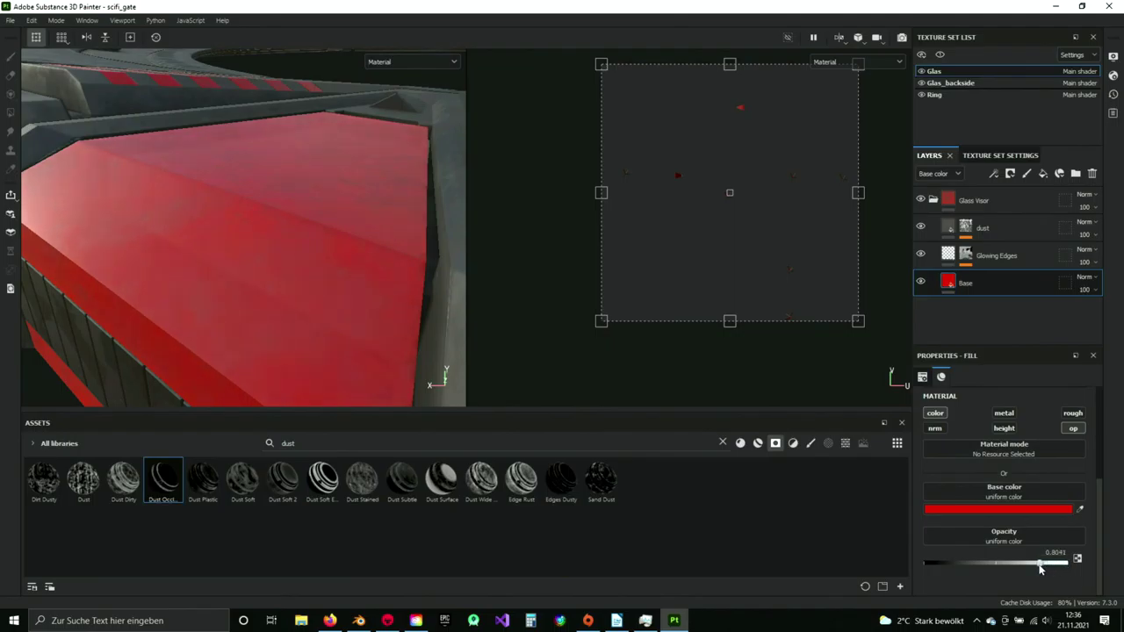
left_click_drag(351, 157, 352, 217, "alt")
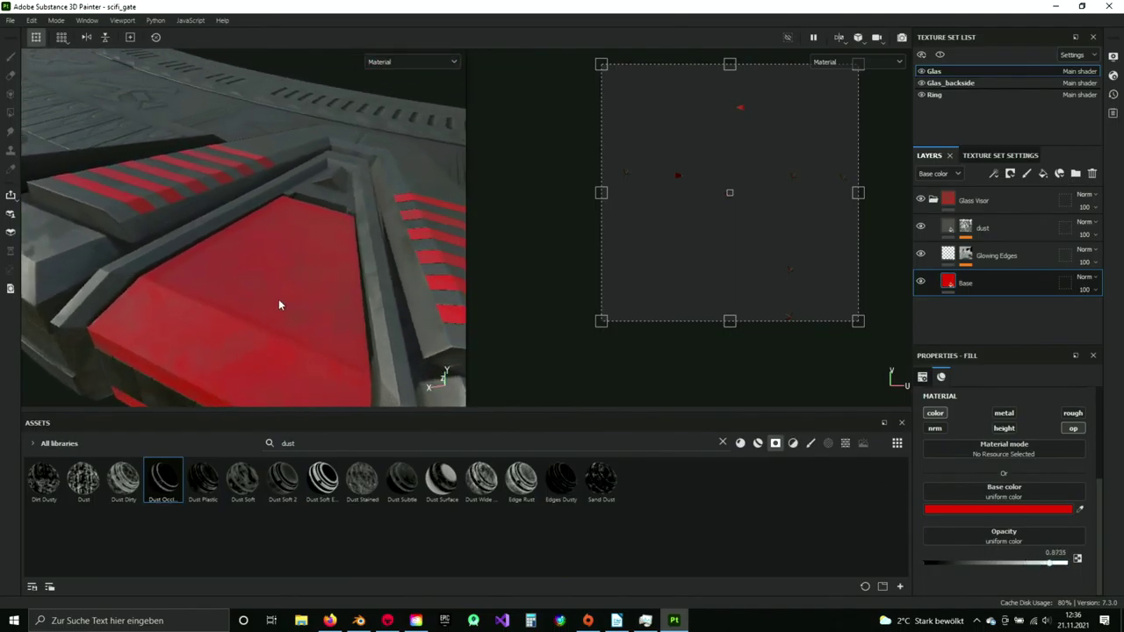
left_click_drag(293, 330, 286, 253, "alt")
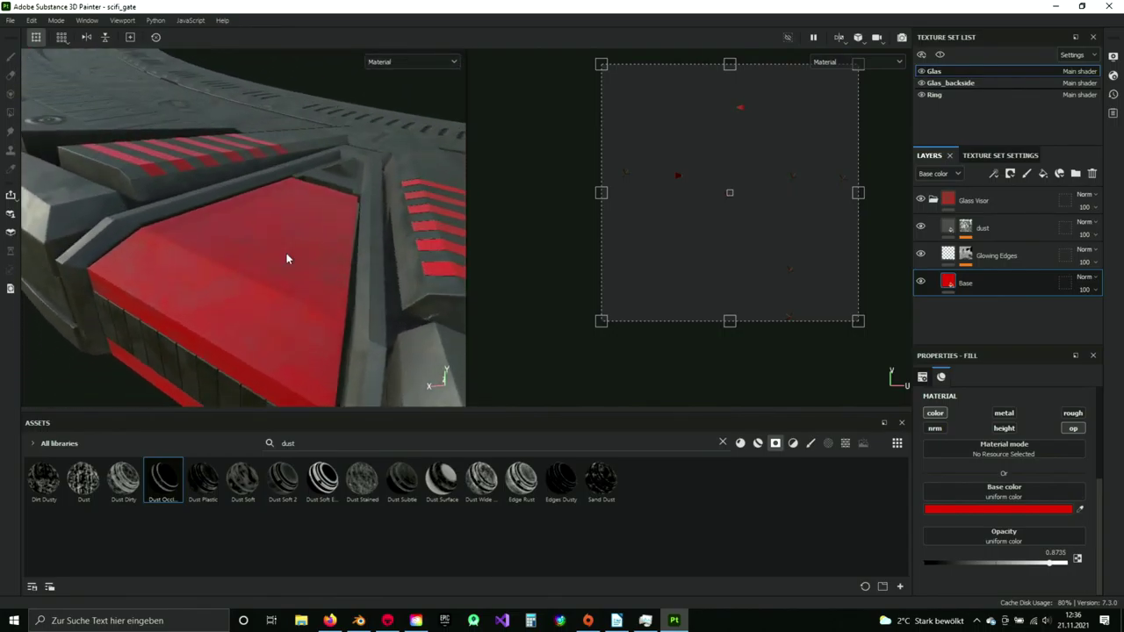
- Set the Micro Height colour of the Glas dust mask's Dirt generator to light grey A09C9C
left_click(965, 227)
left_click(985, 250)
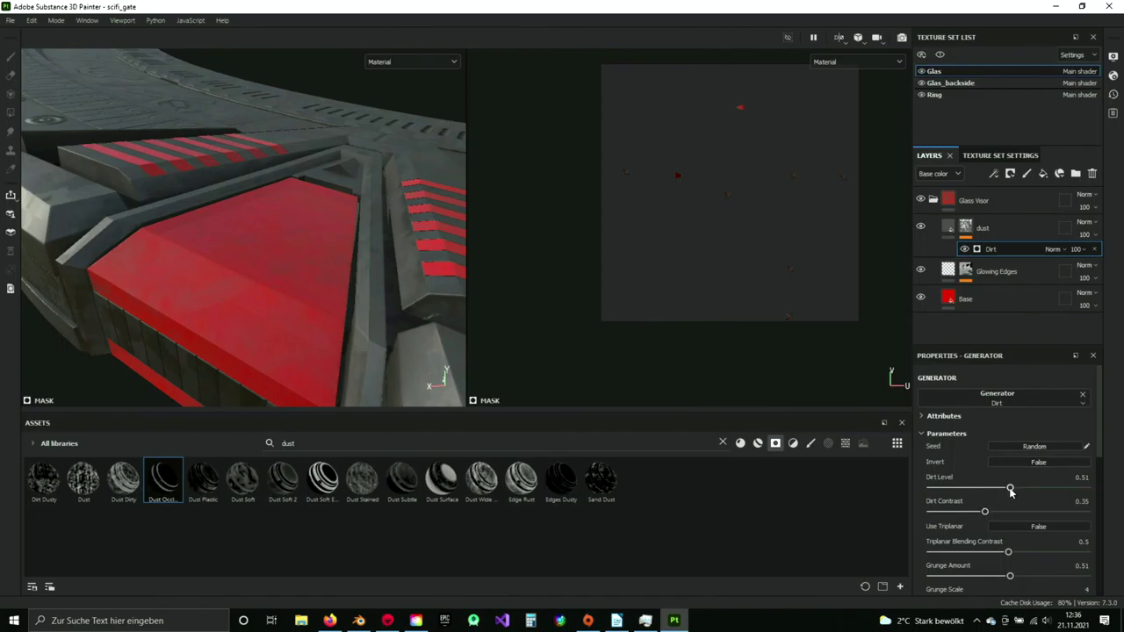
scroll(1020, 580, "down", 6)
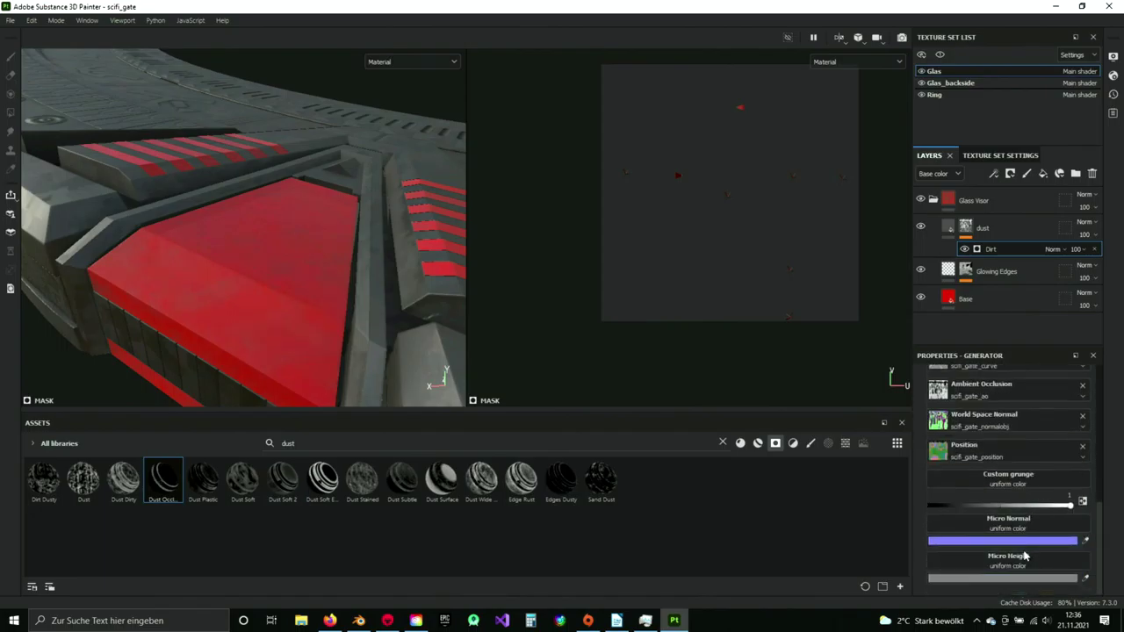
left_click(1013, 580)
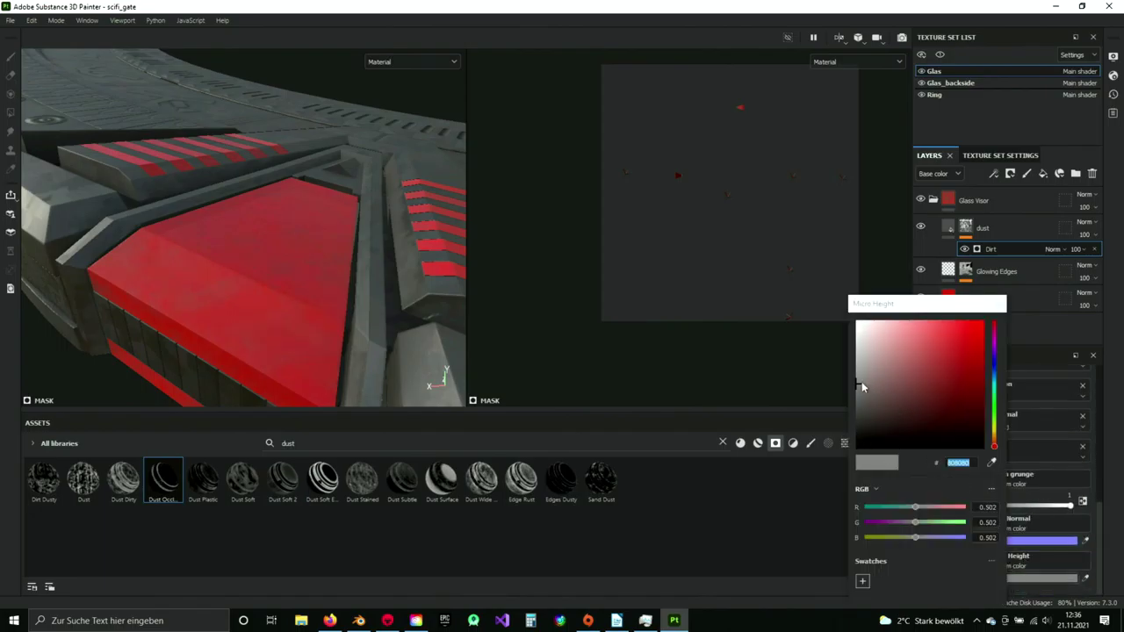
left_click_drag(861, 387, 860, 370)
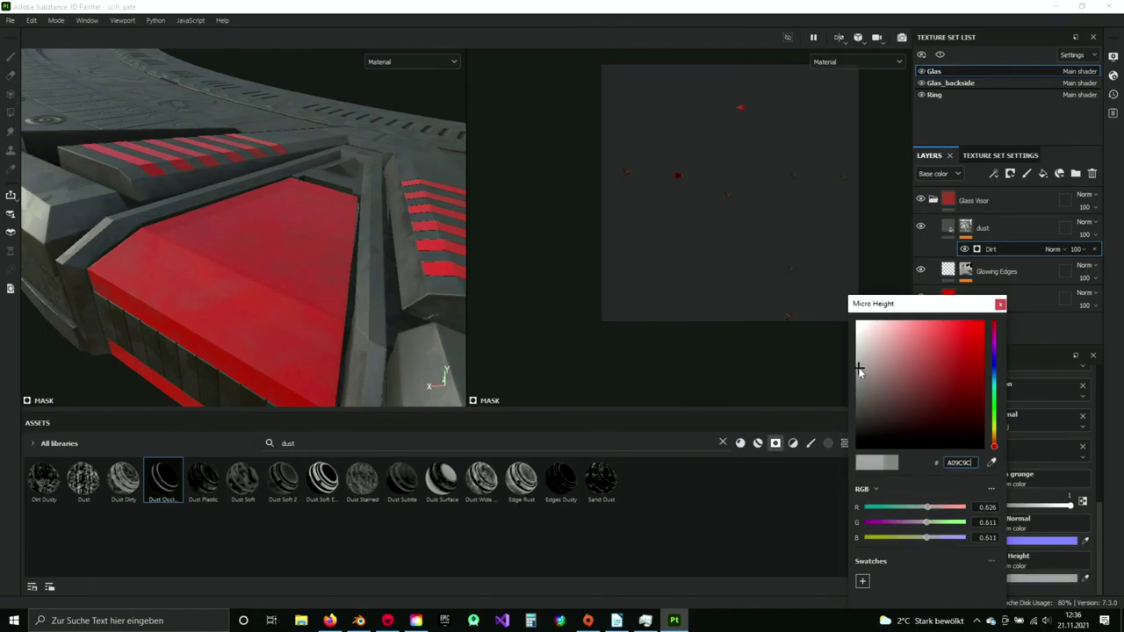
left_click(1000, 306)
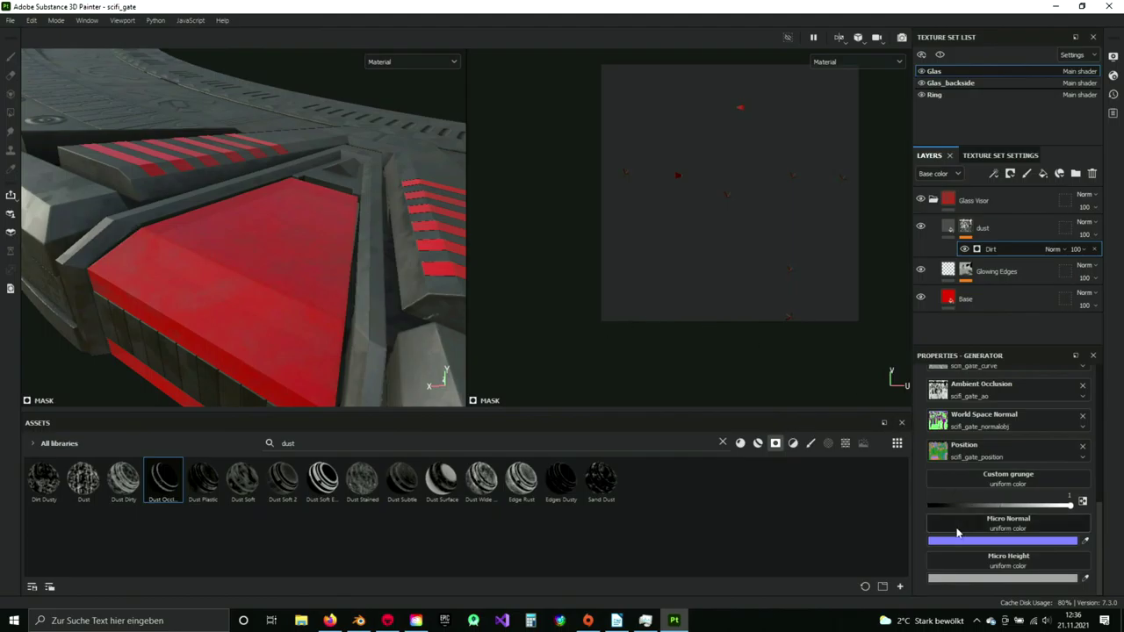
- Set the Glas dust layer's base colour to dark grey 555353 and review the chevron from low and high angles
left_click(954, 230)
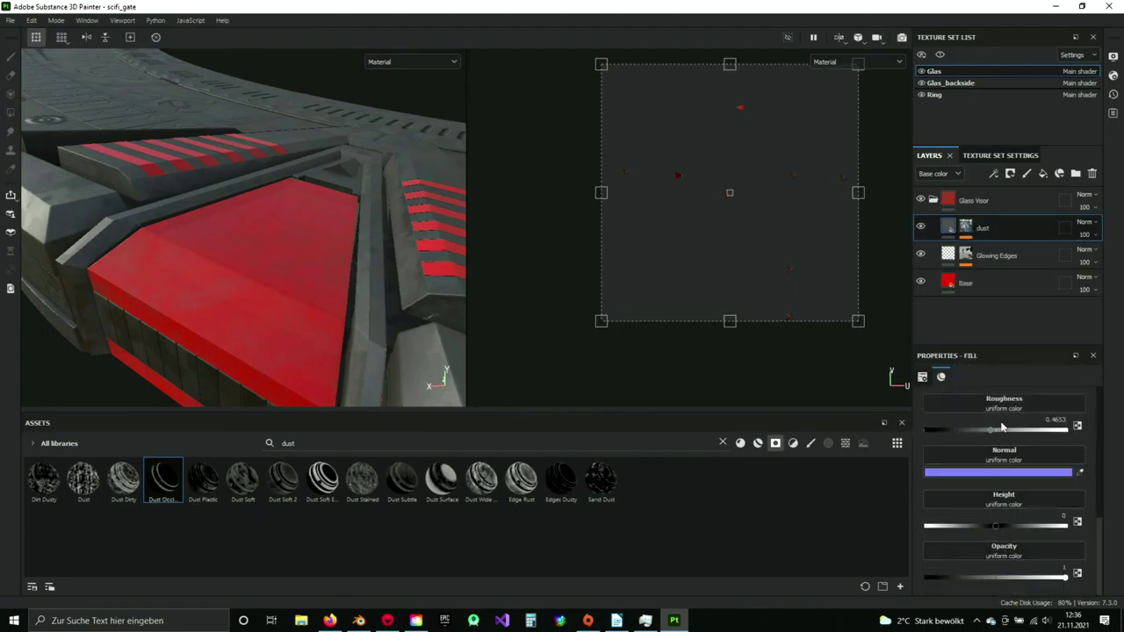
scroll(1002, 427, "up", 2)
left_click(1004, 429)
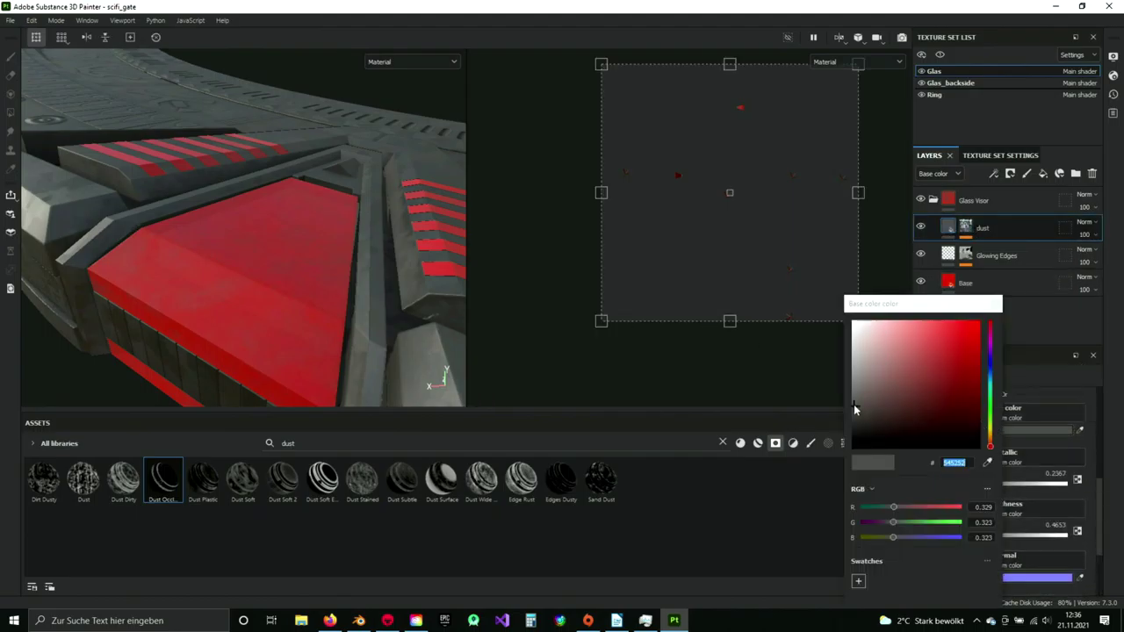
mouse_move(854, 407)
left_mouse_down()
mouse_move(850, 351)
mouse_move(856, 409)
left_mouse_up()
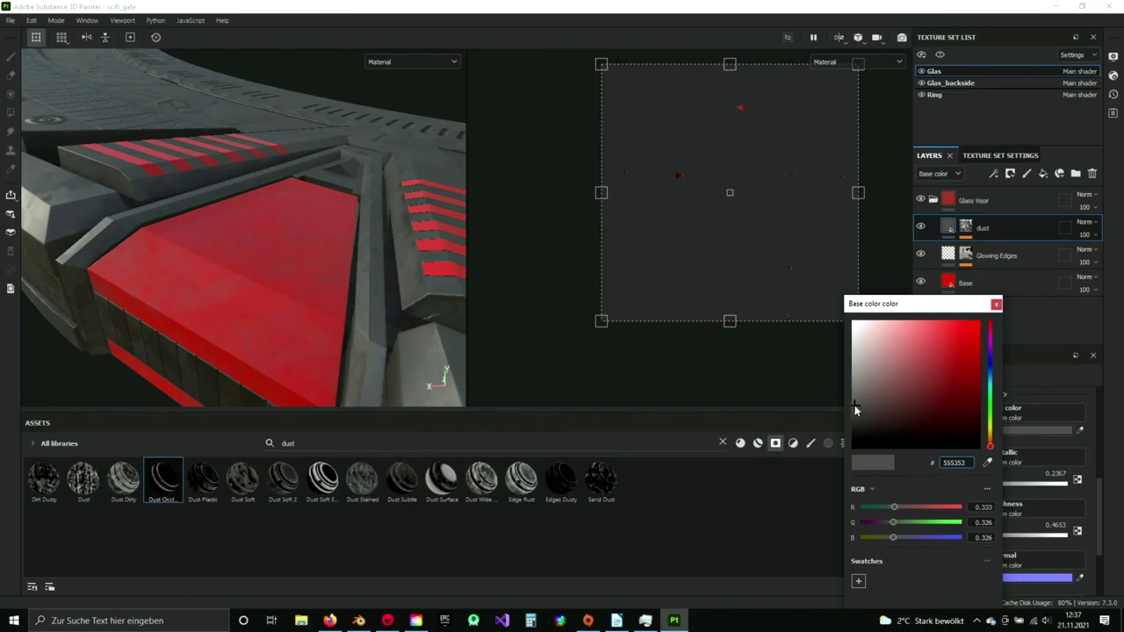
left_click(278, 273)
left_click_drag(278, 273, 290, 294, "alt")
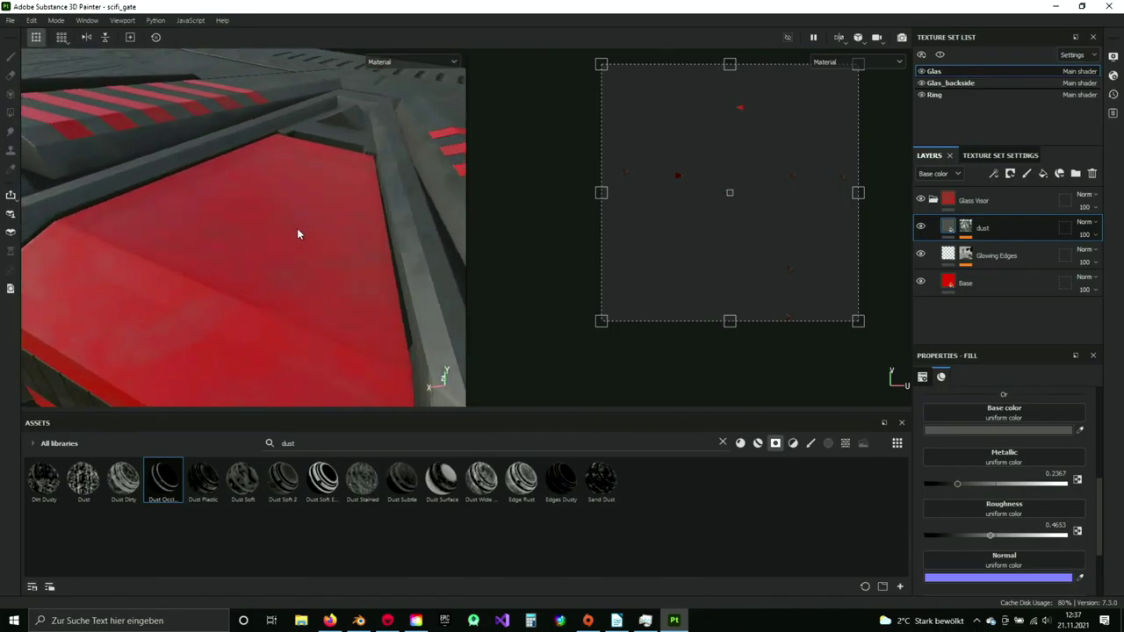
left_click_drag(338, 329, 334, 237, "alt")
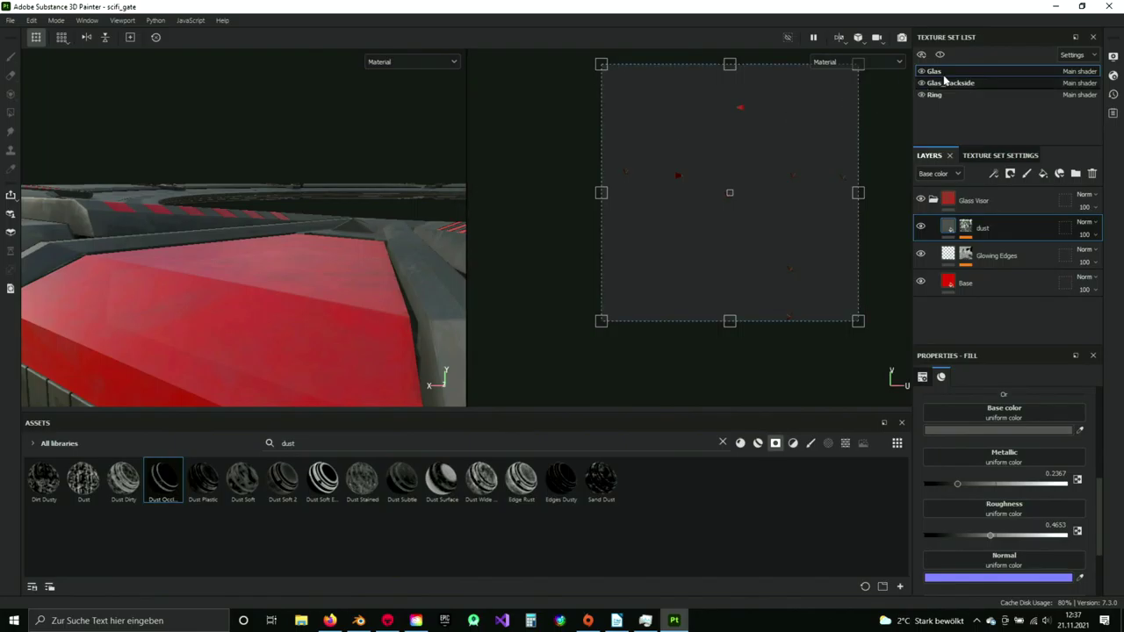
left_click_drag(313, 255, 268, 258, "alt")
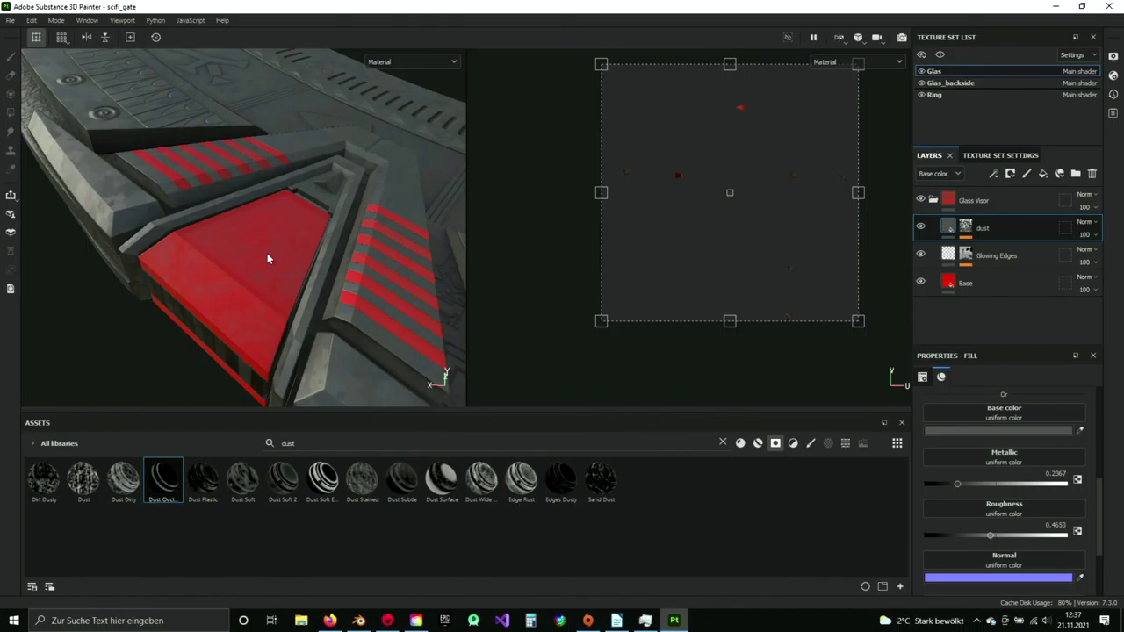